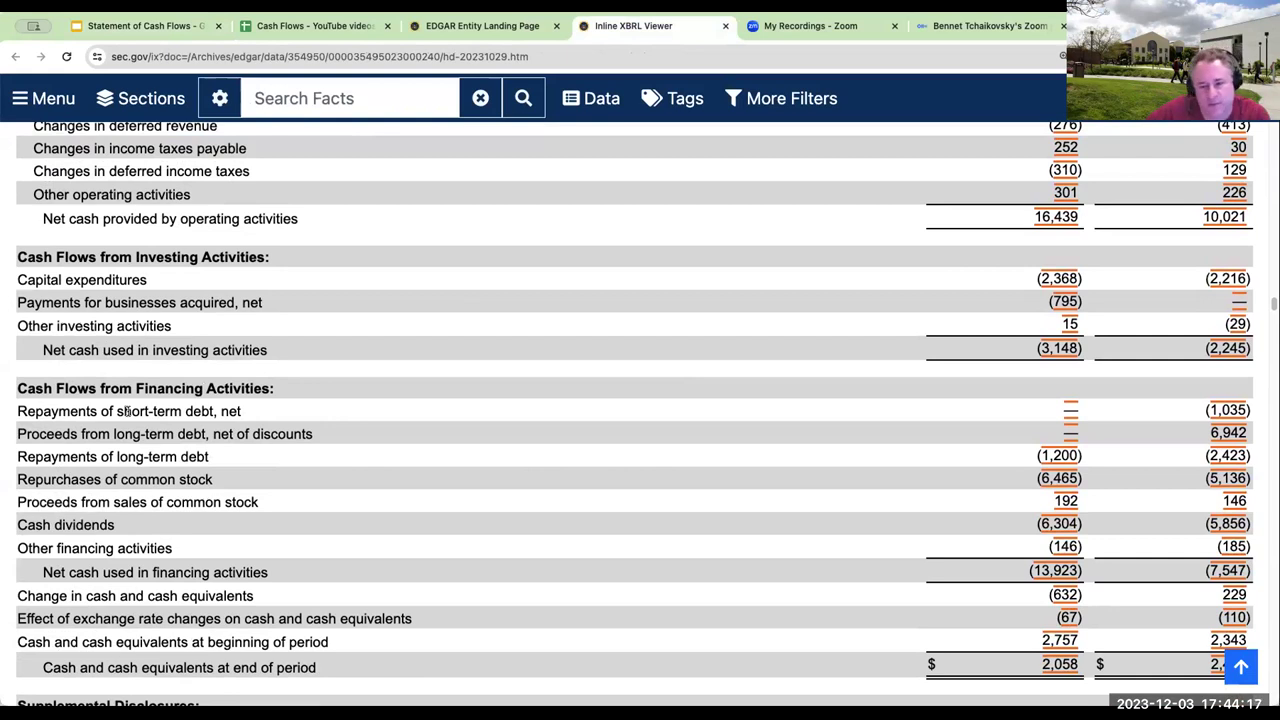
# - Examine the operating, investing and financing sections of the statement of cash flows in the SEC filing
pyautogui.scroll(1, 127, 413)
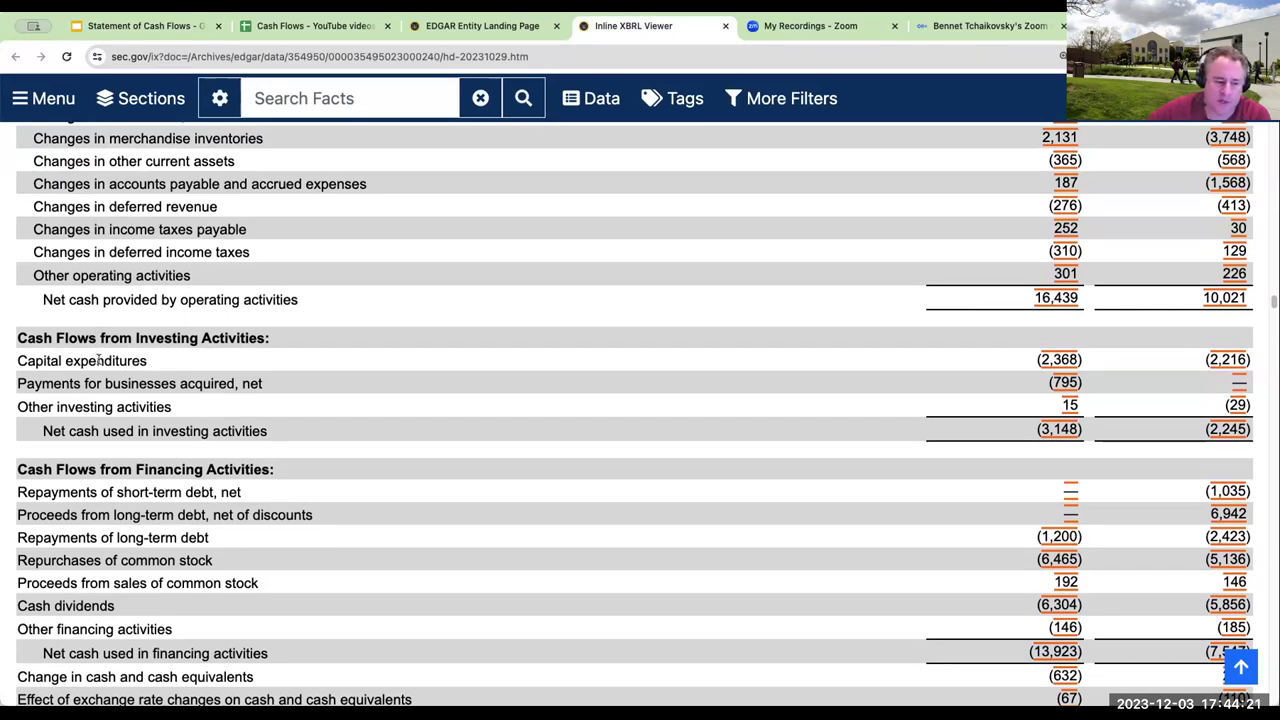
pyautogui.scroll(1, 127, 410)
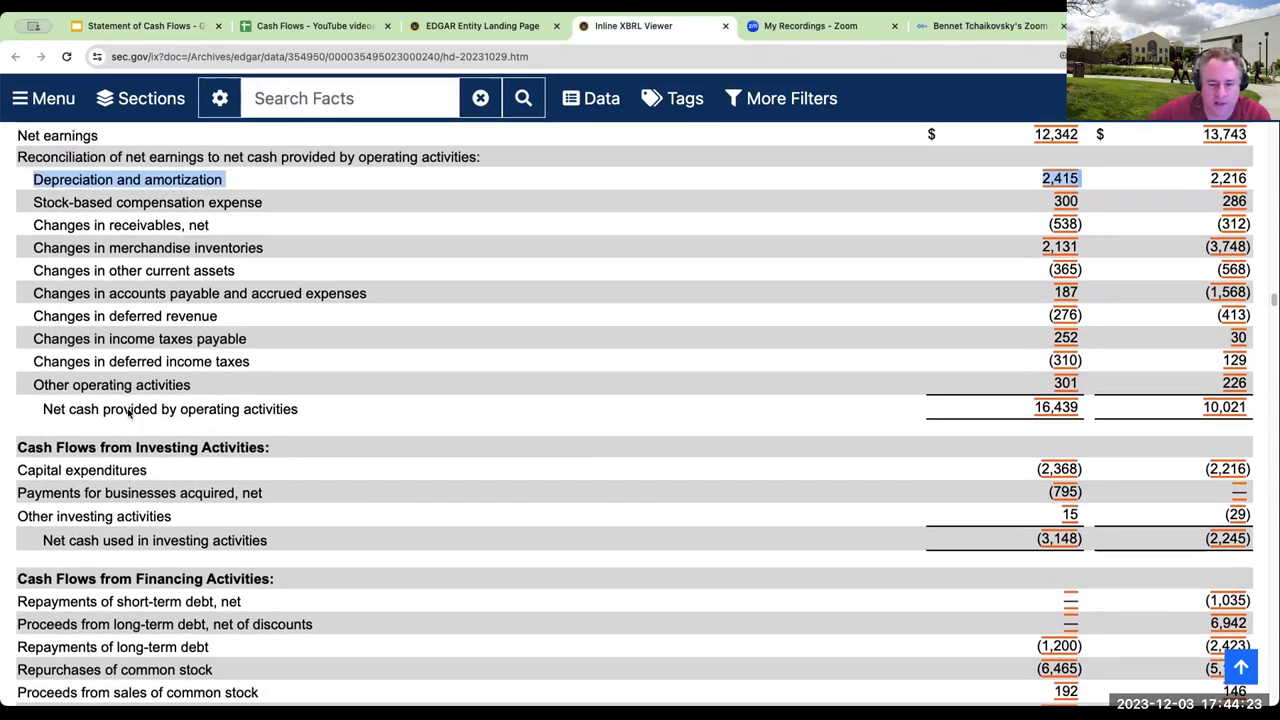
pyautogui.scroll(1, 200, 442)
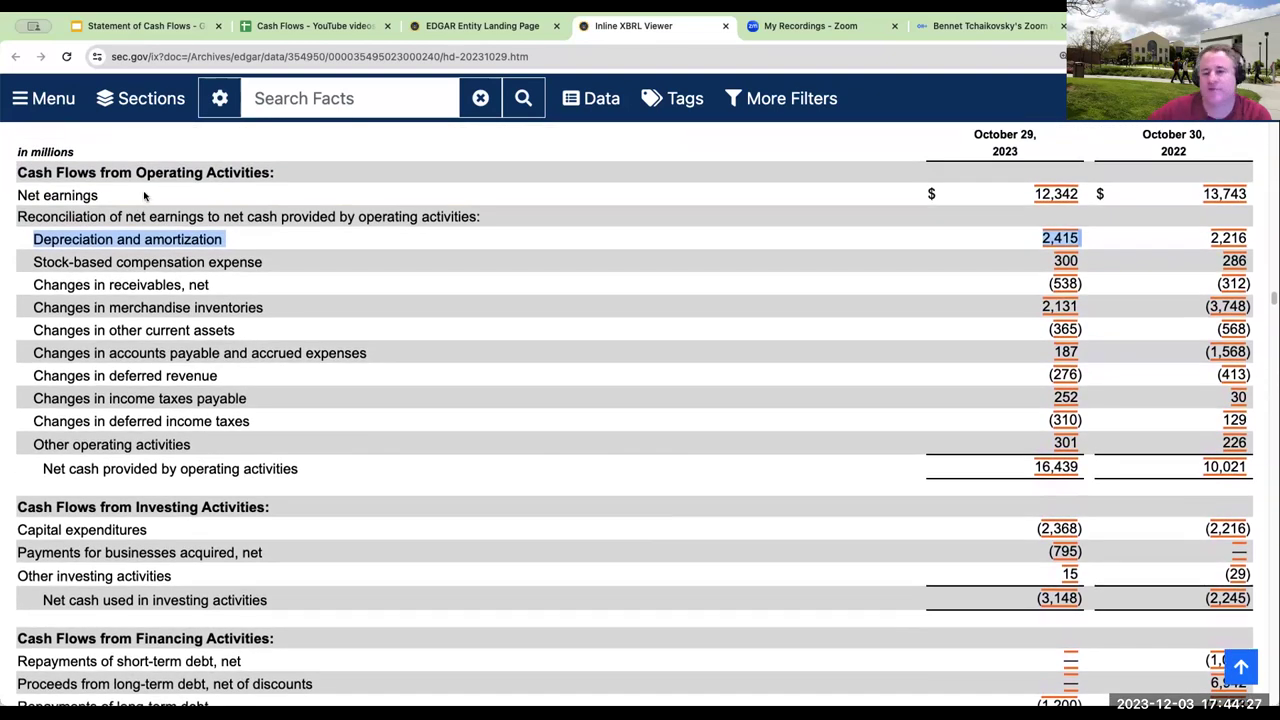
pyautogui.scroll(-4, 287, 222)
pyautogui.scroll(-2, 323, 351)
pyautogui.scroll(6, 322, 352)
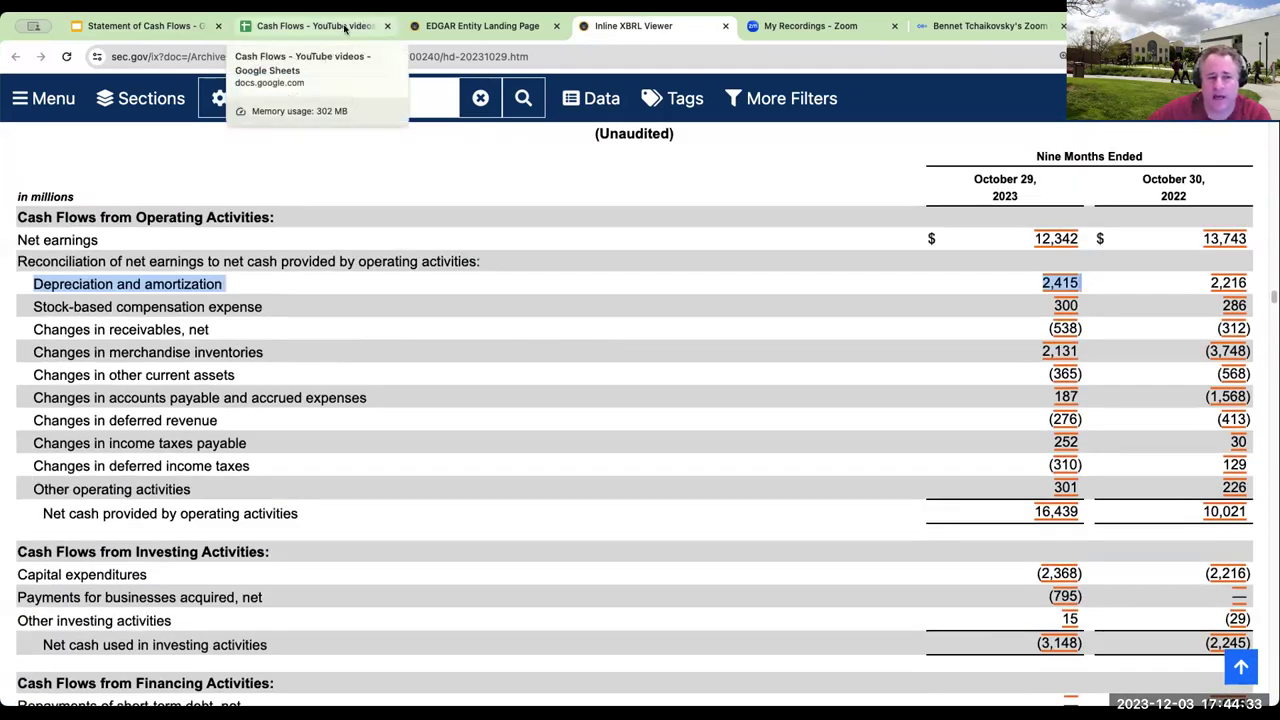
# - Switch to the Statement of Cash Flows presentation and review slides 24 and 25 on selling assets and account increases
pyautogui.click(150, 26)
pyautogui.scroll(-4, 60, 425)
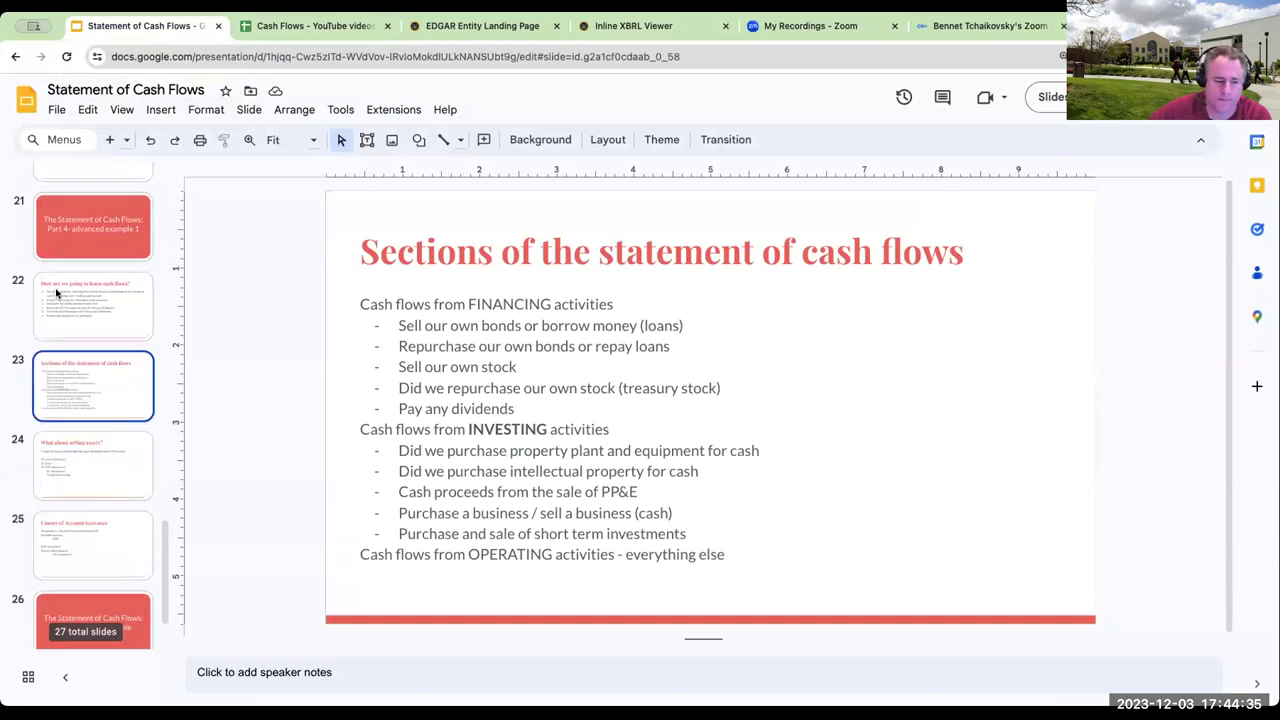
pyautogui.click(73, 435)
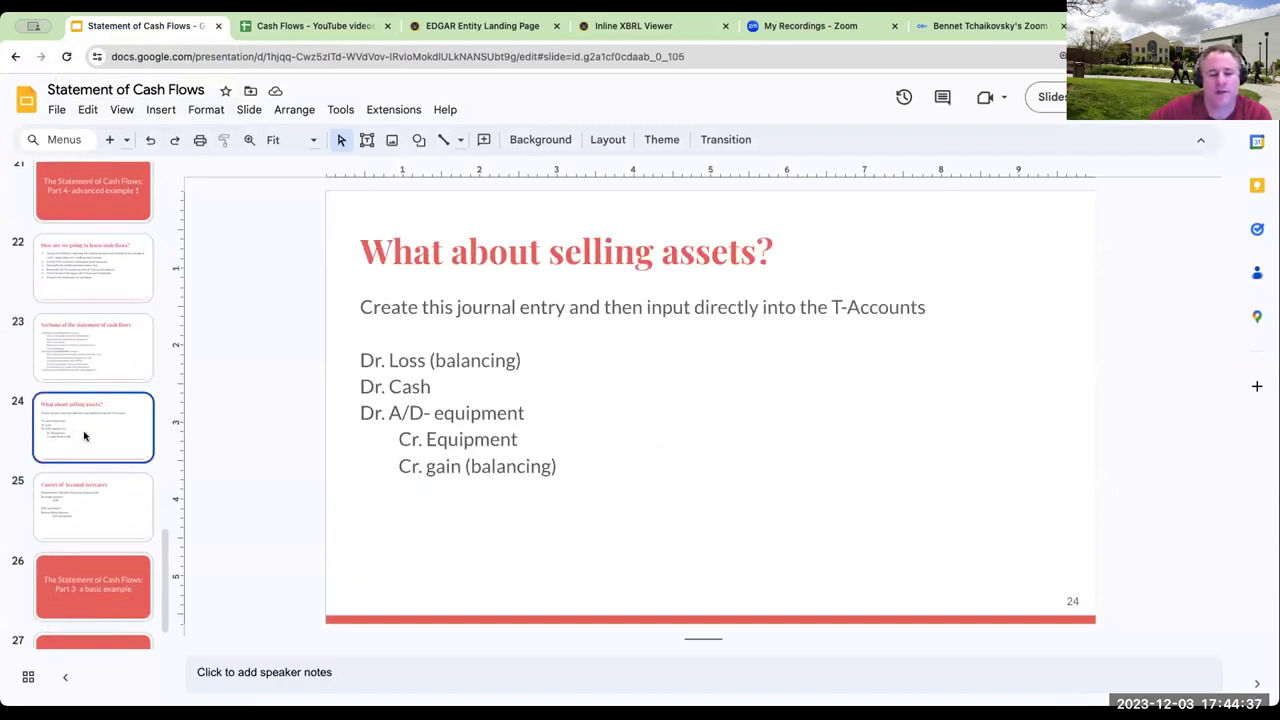
pyautogui.click(113, 494)
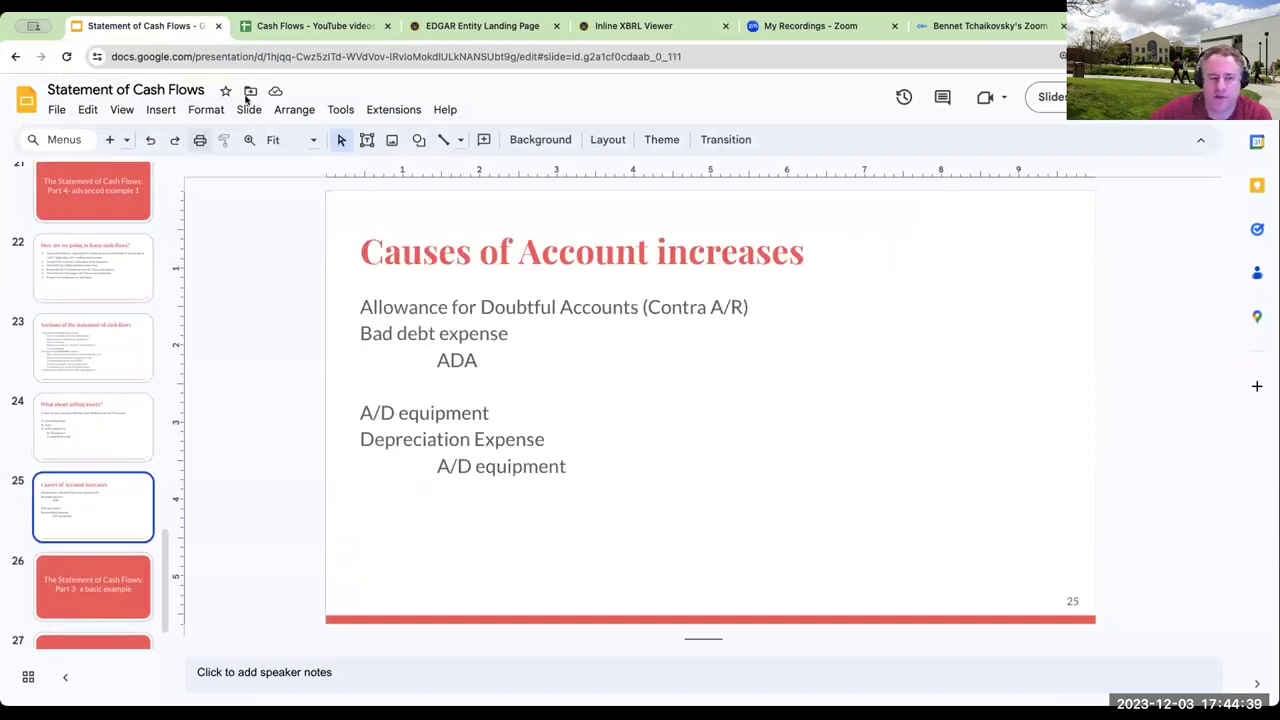
# - Switch to the Cash Flows - YouTube videos spreadsheet and review SLI's balance sheet and the additional information on Copy of P1
pyautogui.click(315, 26)
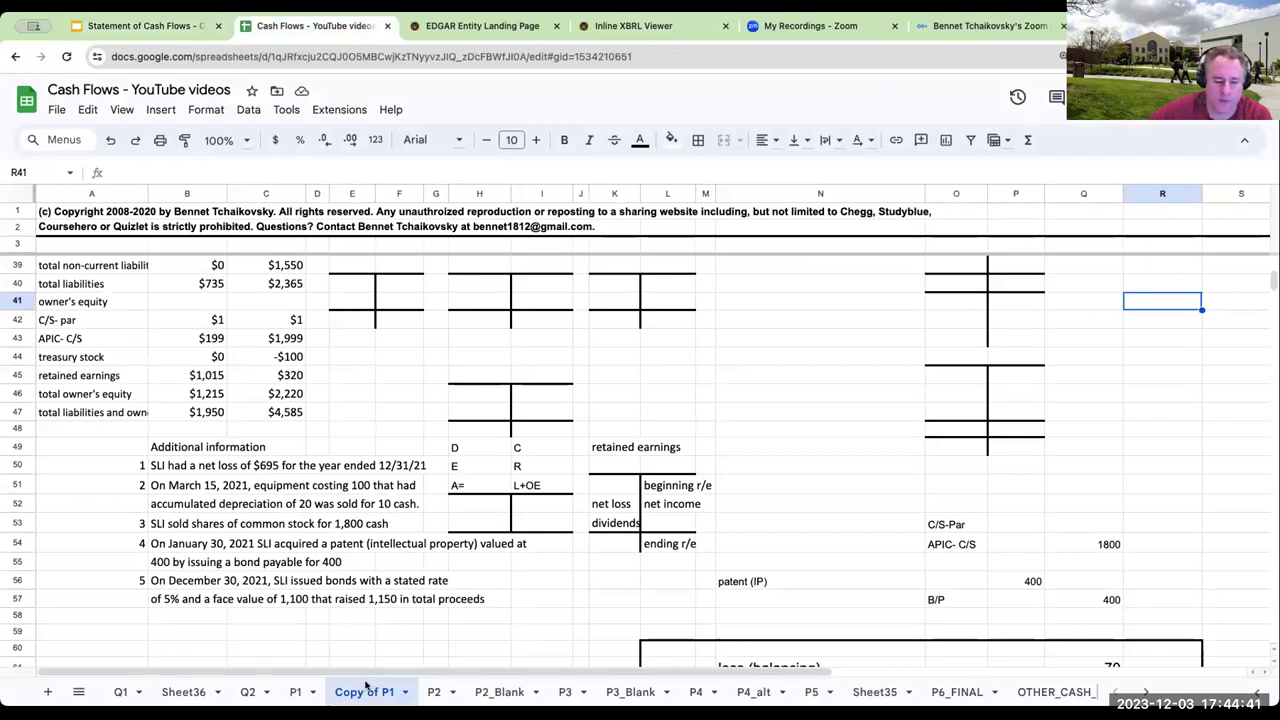
pyautogui.scroll(10, 362, 488)
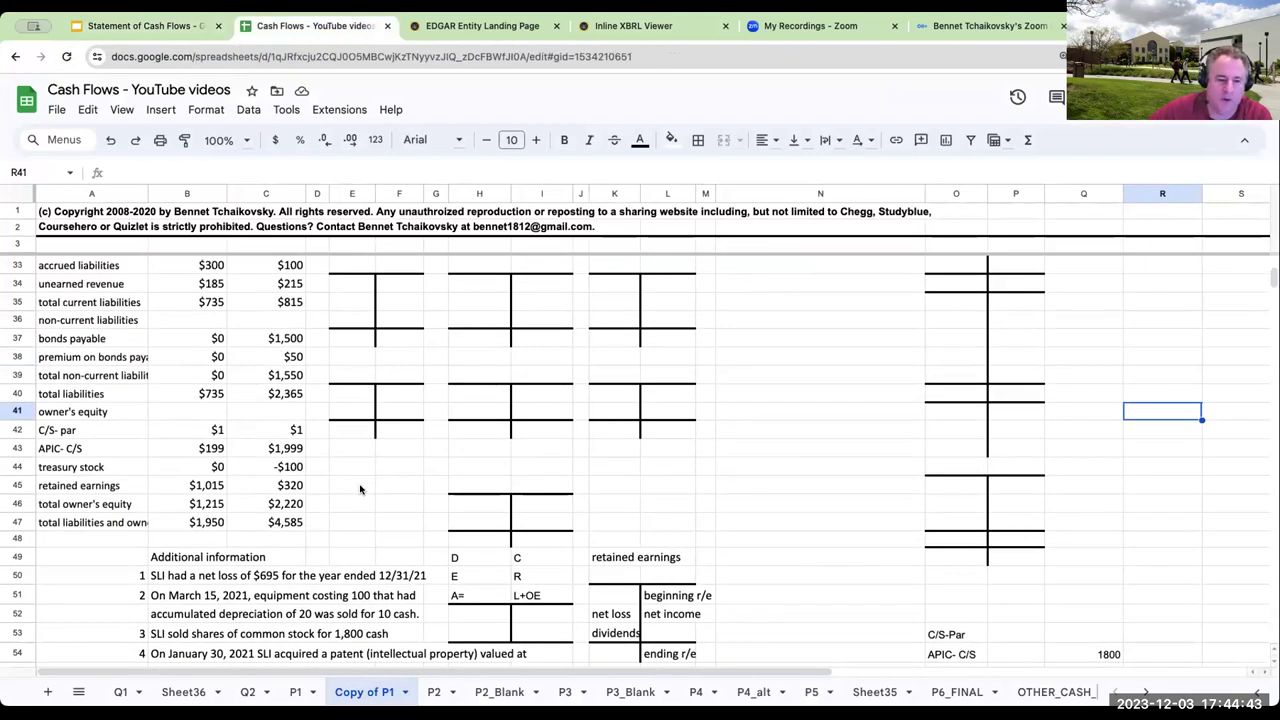
pyautogui.scroll(-9, 362, 488)
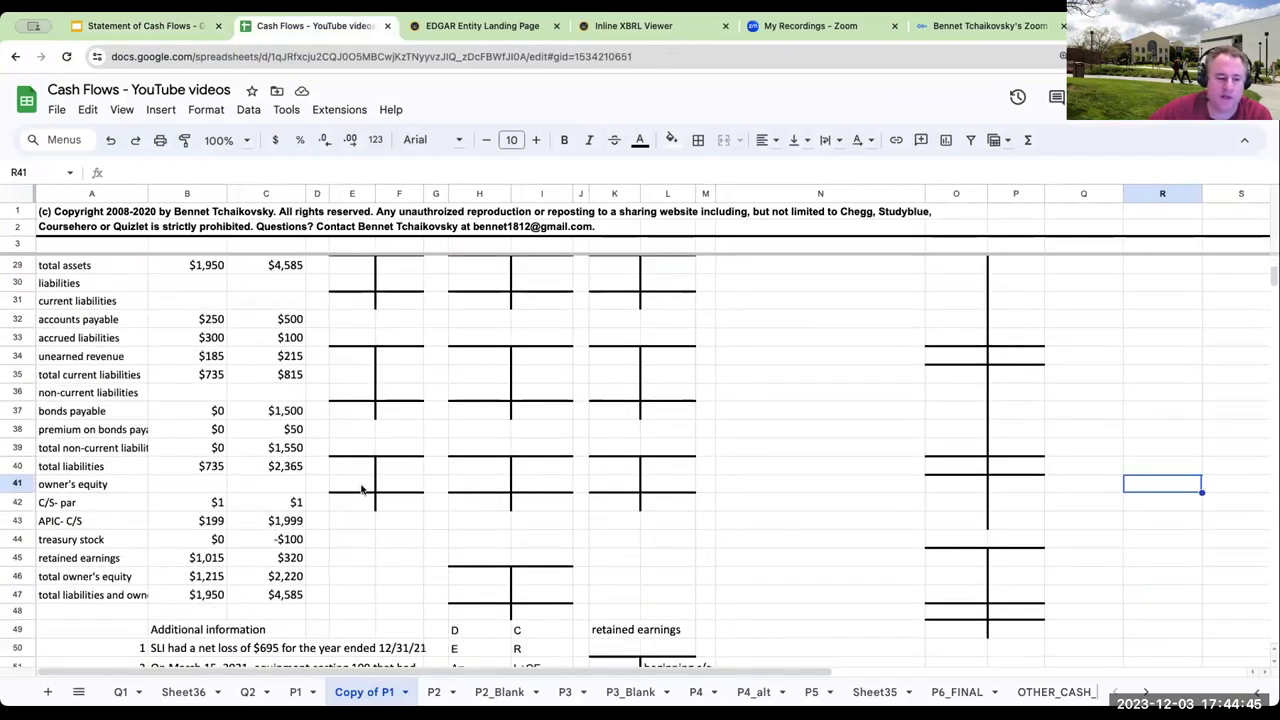
pyautogui.click(217, 524)
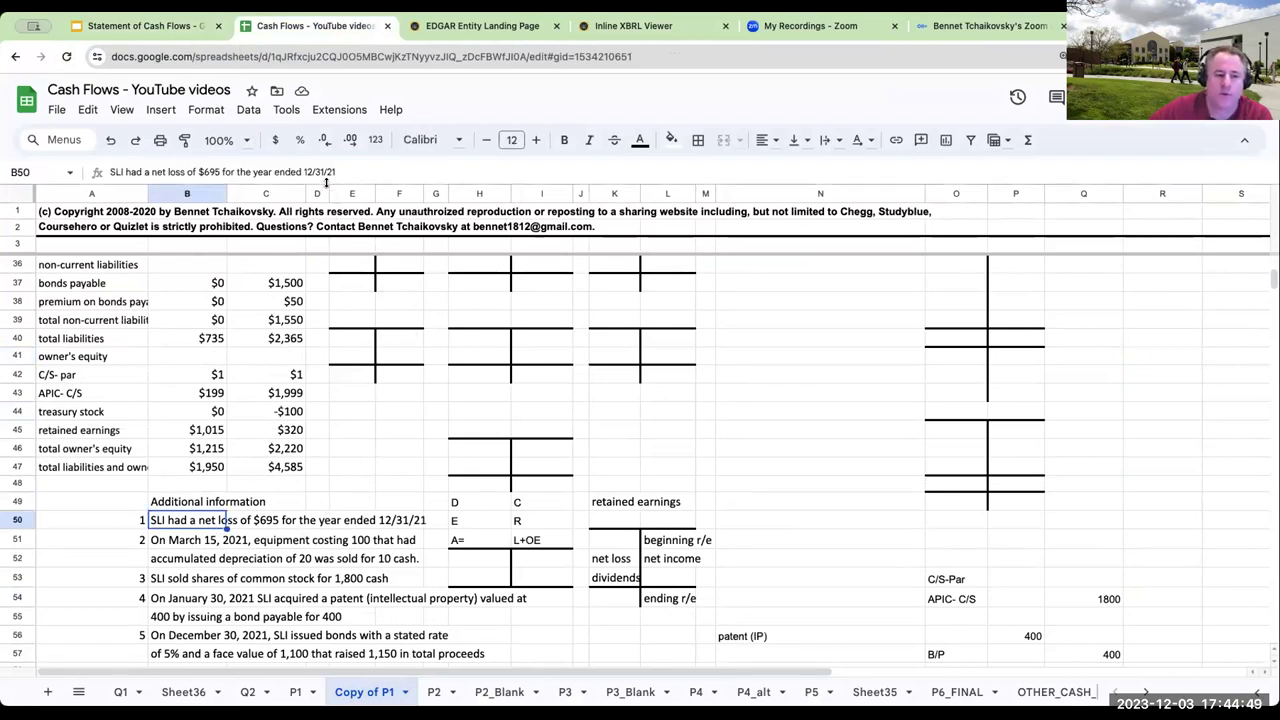
# - Widen column D beside the balance sheet figures on Copy of P1
pyautogui.moveTo(328, 190); pyautogui.dragTo(356, 190)
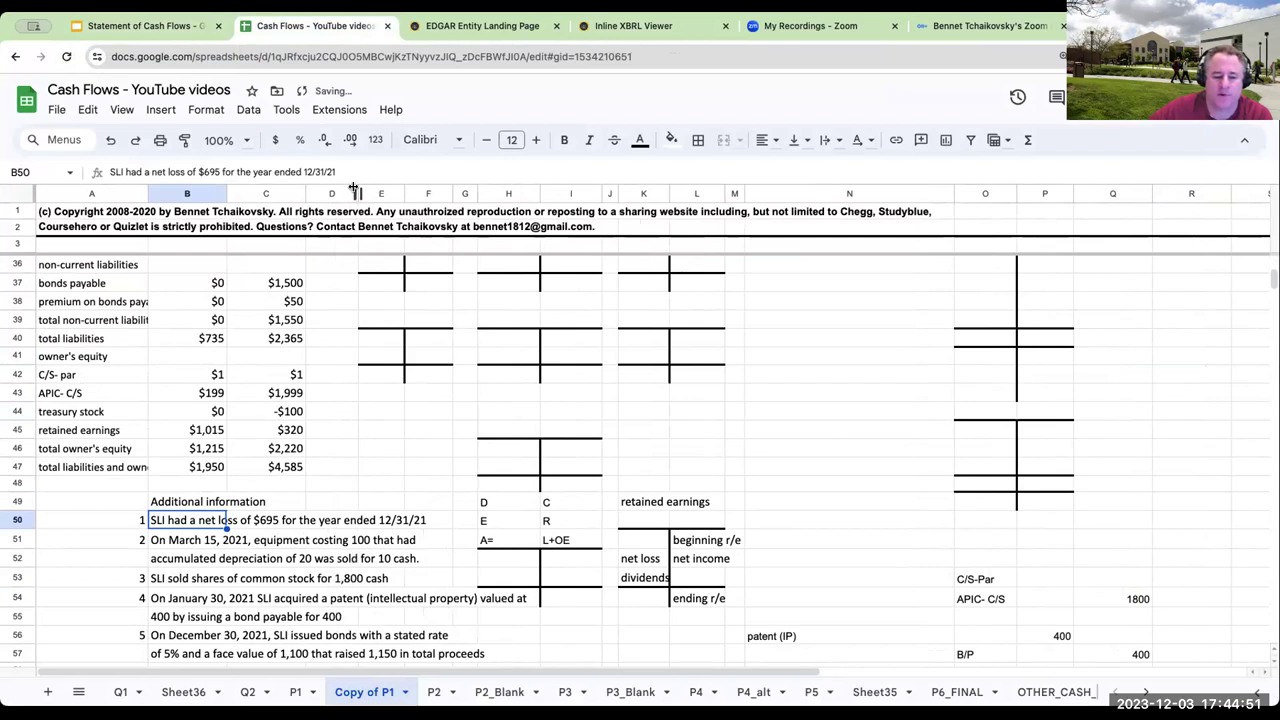
pyautogui.scroll(10, 572, 352)
pyautogui.scroll(-14, 572, 352)
pyautogui.click(910, 342)
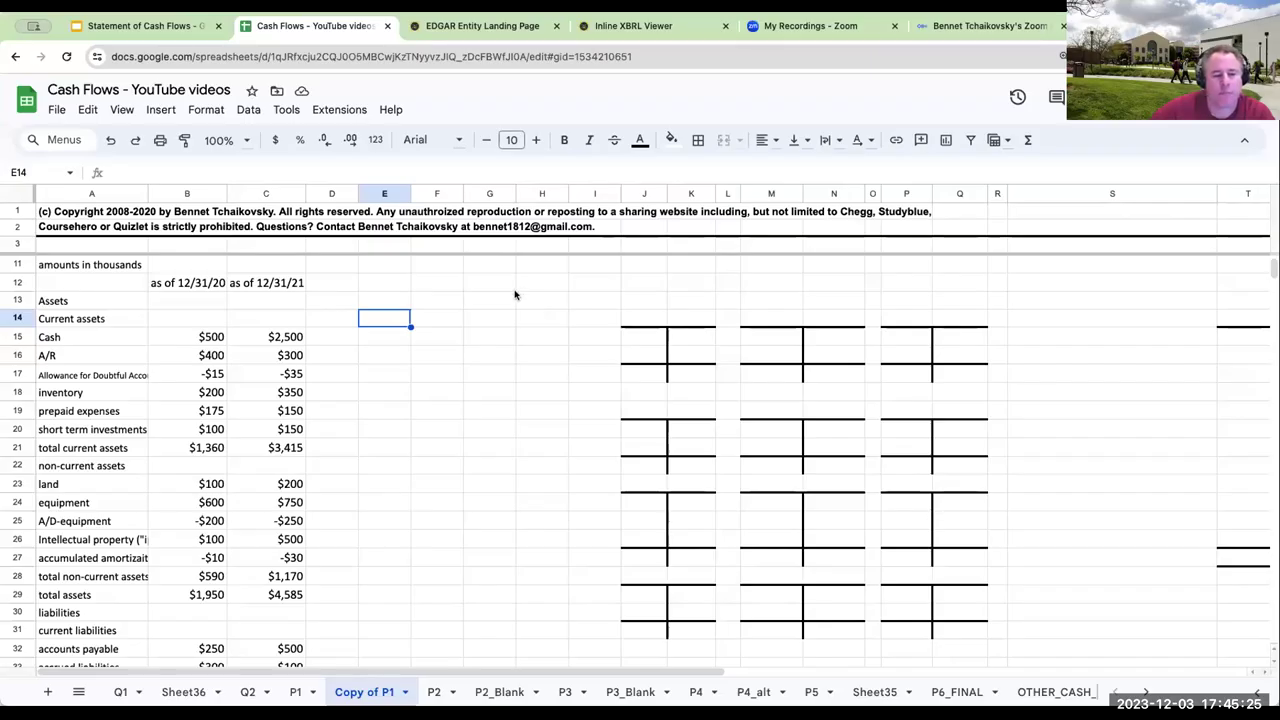
# - Enter the company name SLI in E11 as the first title line of the cash flow statement
pyautogui.scroll(3, 472, 350)
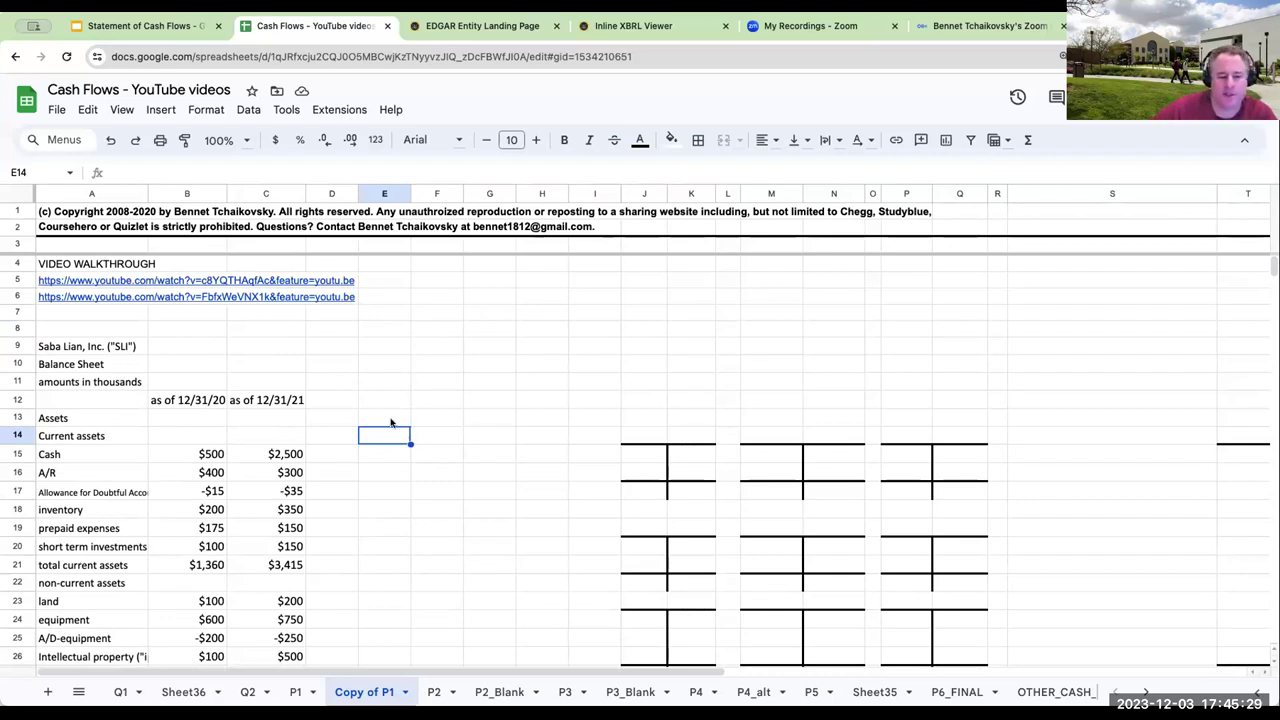
pyautogui.click(397, 381)
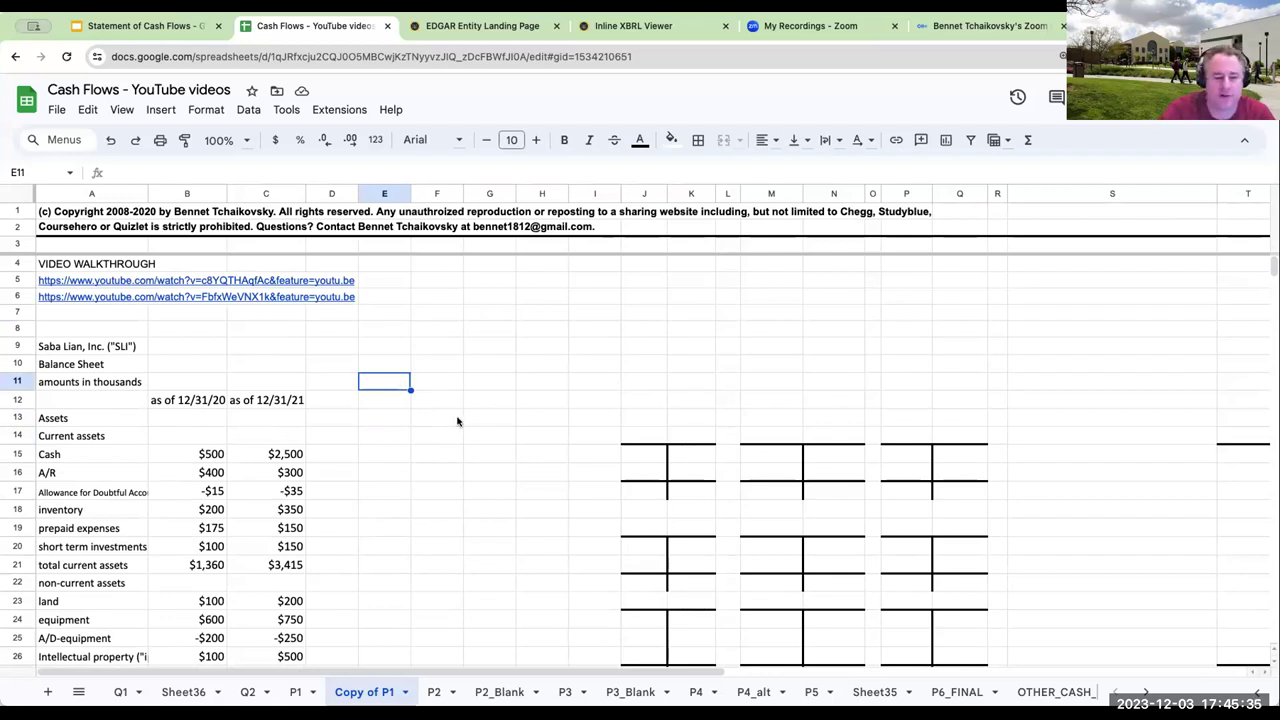
pyautogui.write('SL')
pyautogui.press('Return')
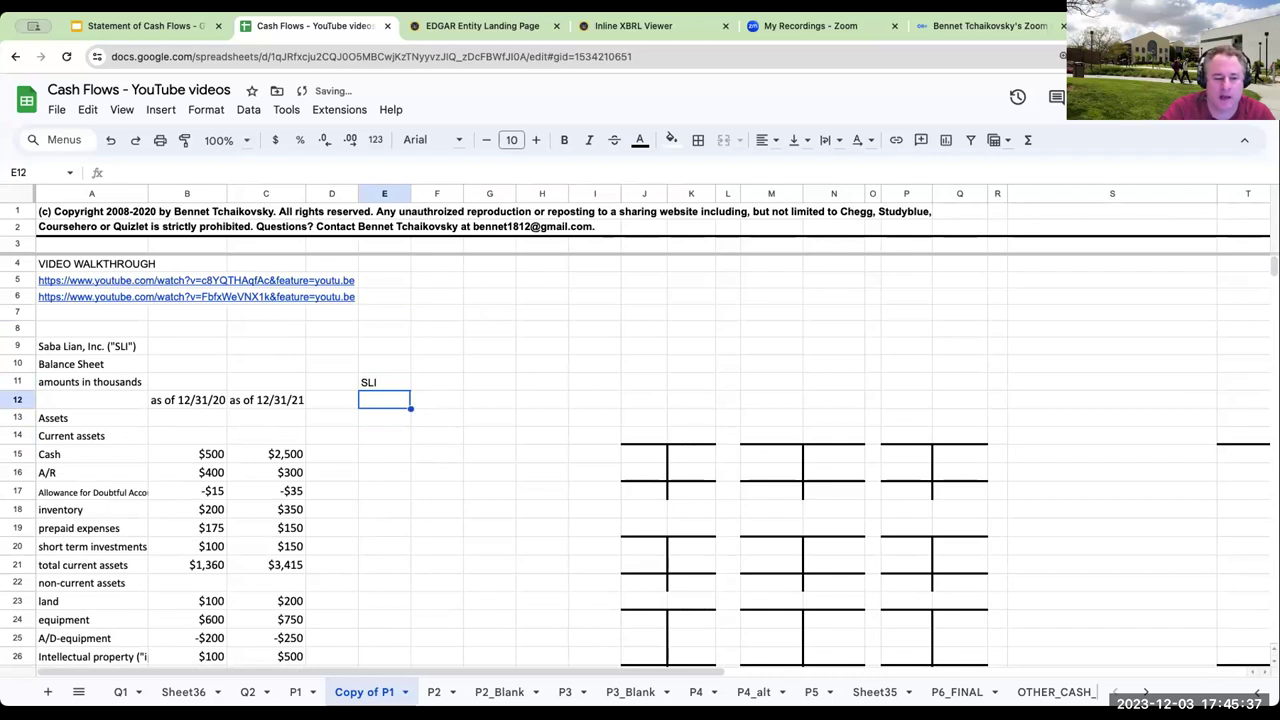
# - Review the slide "How are we going to learn cash flows?" in the presentation, and return to the Cash Flows spreadsheet
pyautogui.click(140, 25)
pyautogui.press('Up')
pyautogui.press('Up')
pyautogui.press('Up')
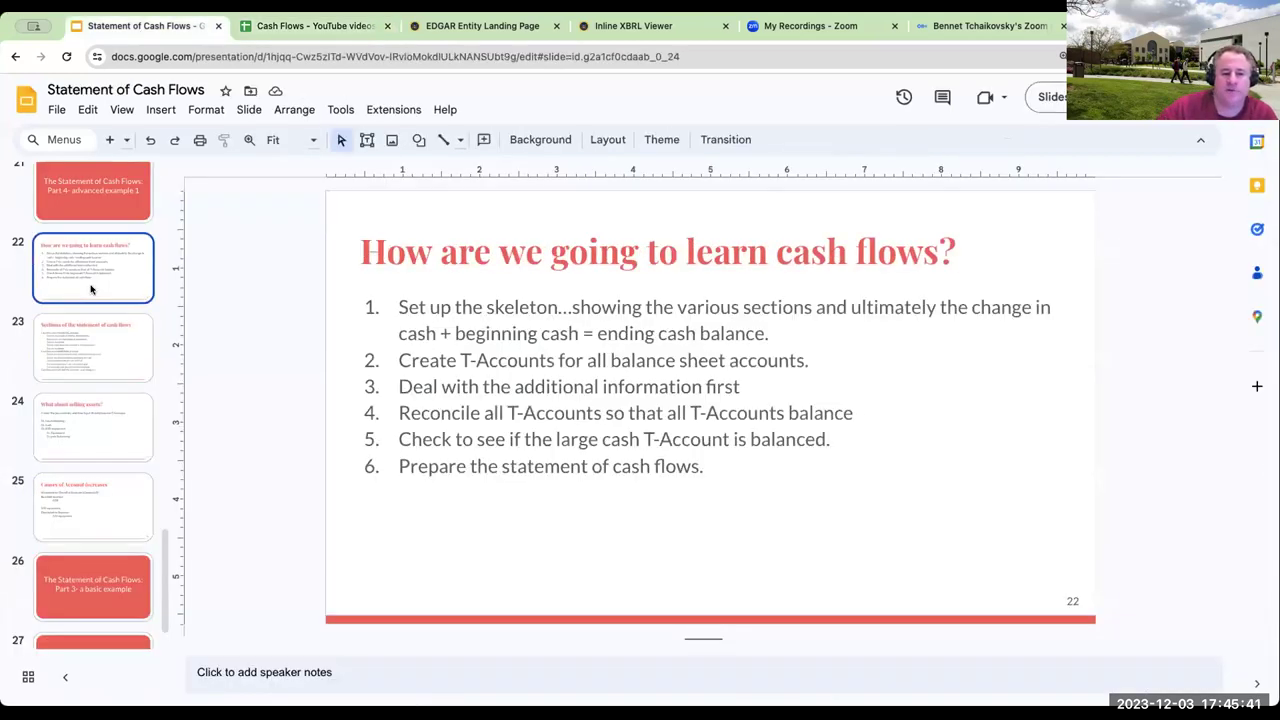
pyautogui.click(315, 25)
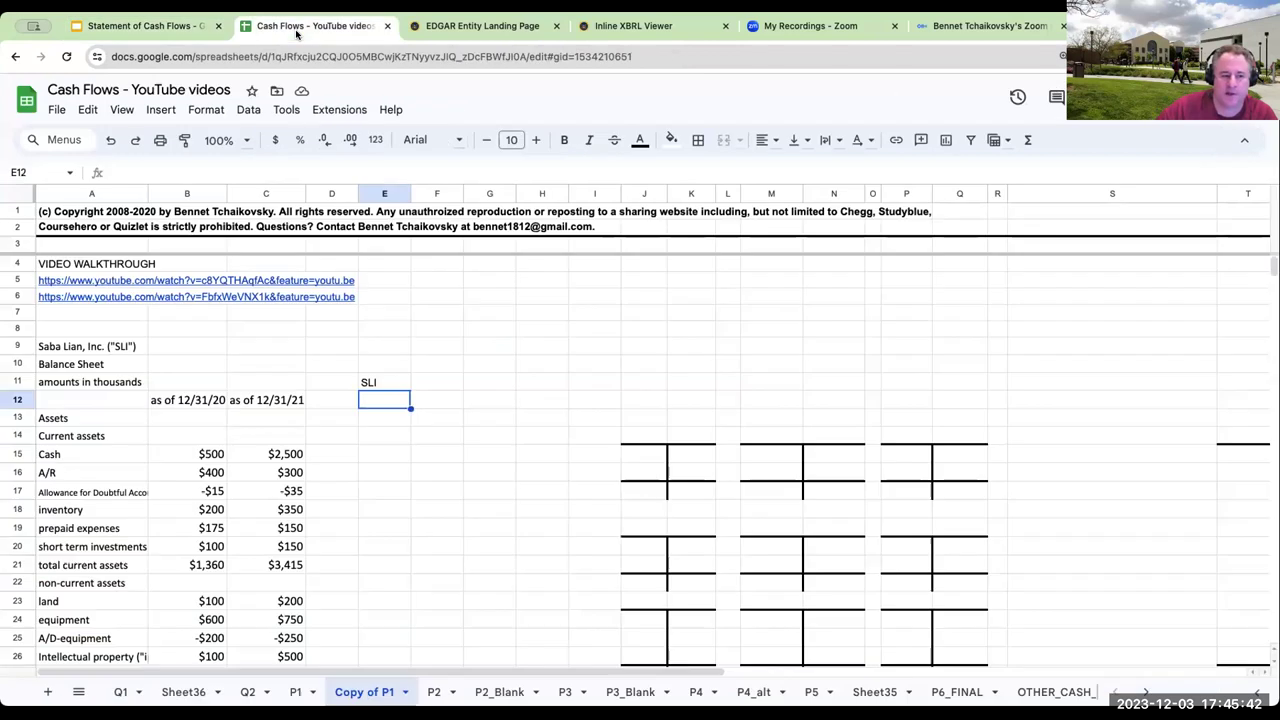
pyautogui.click(316, 454)
pyautogui.write('=C15-B15')
pyautogui.press('Return')
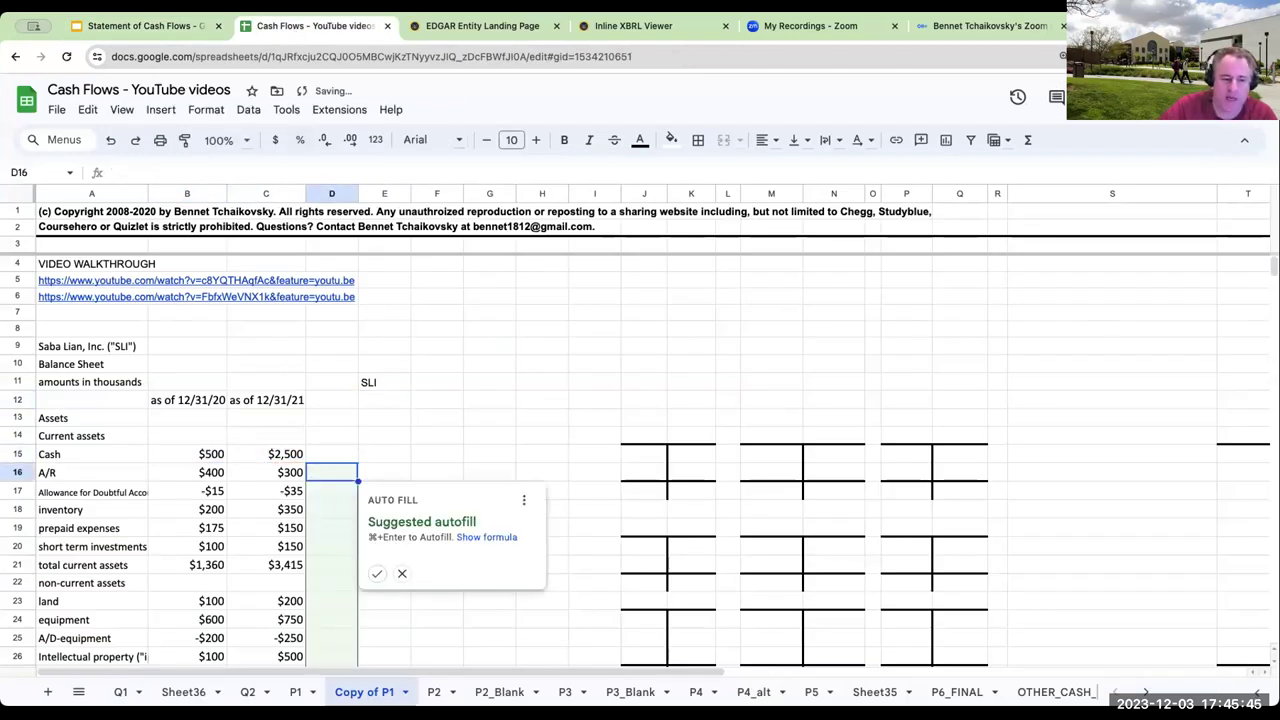
pyautogui.press('Up')
pyautogui.press('Delete')
# - Enter the title lines "statement of cash flows" in E12 and "for the year ended 12/31/21" in E13
pyautogui.press('Right')
pyautogui.press('Up')
pyautogui.press('Up')
pyautogui.press('Up')
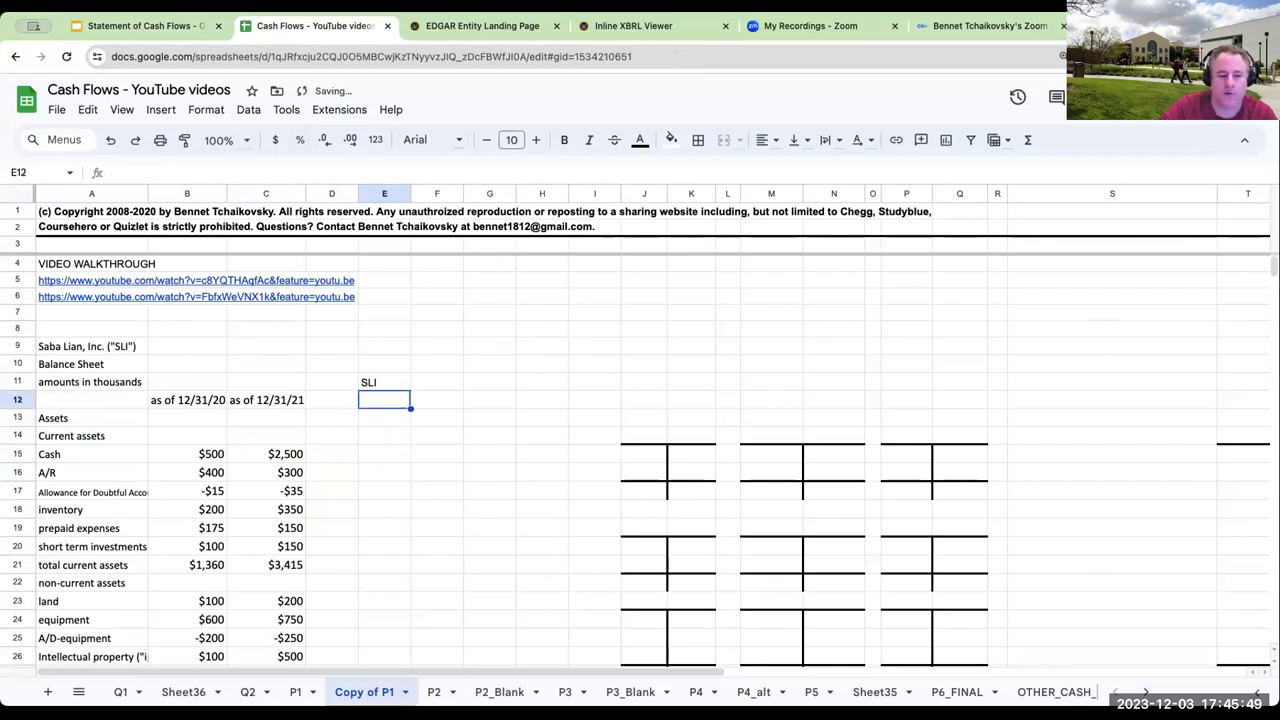
pyautogui.write('statement of cash flows')
pyautogui.press('Return')
pyautogui.write('for th')
pyautogui.write('e')
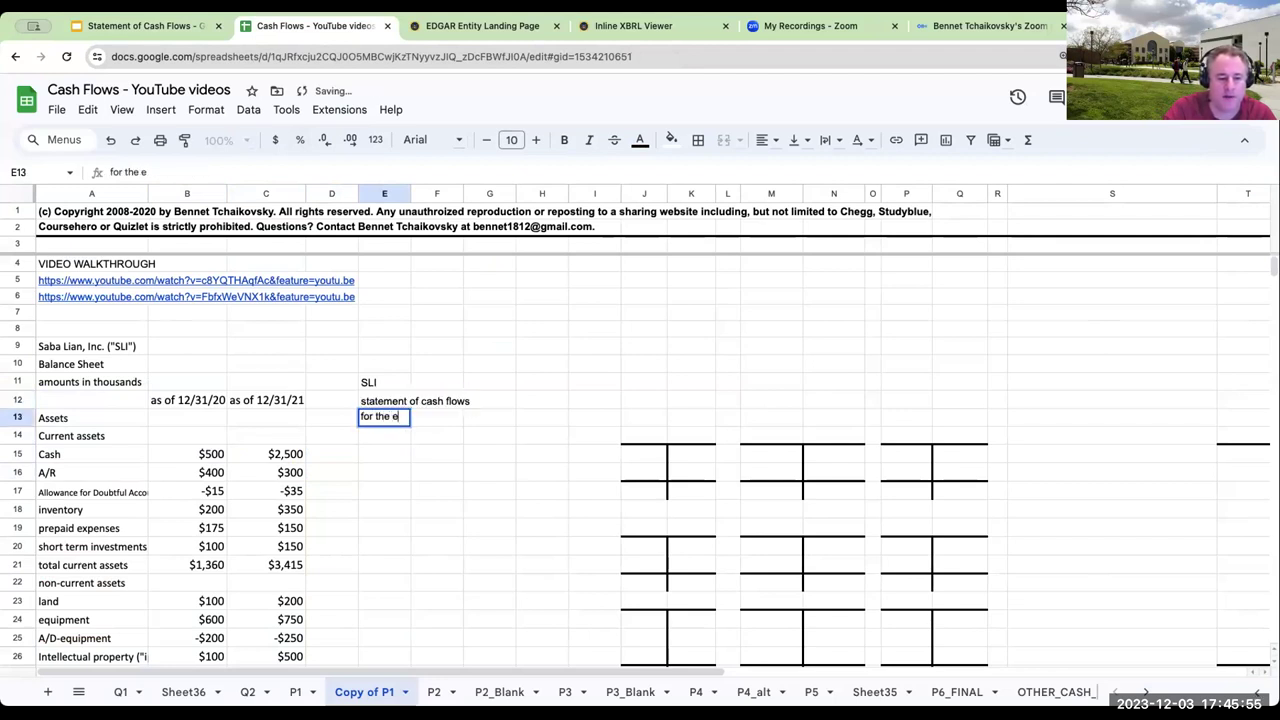
pyautogui.write(' year ended 12/31/21')
pyautogui.press('Return')
# - Below the additional information, enter "Required: prepare a statment of cash flows for SLI for year ended 12/31/21" in A59
pyautogui.scroll(-10, 295, 465)
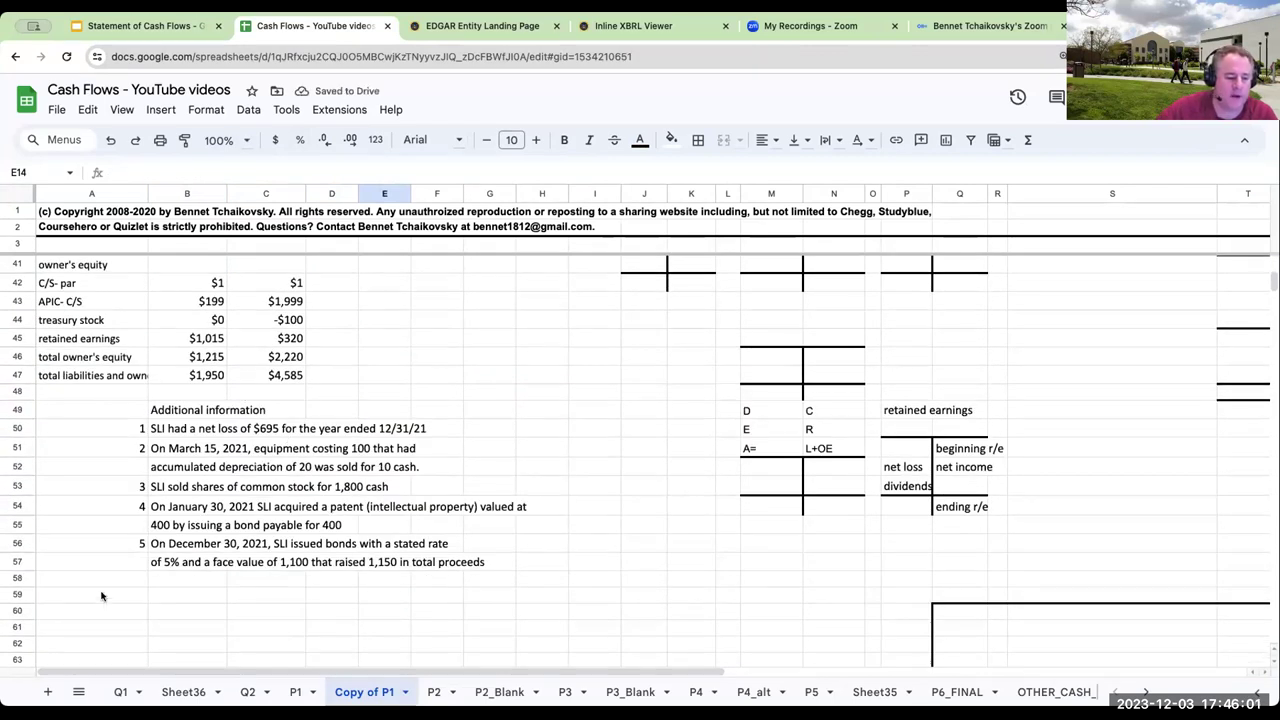
pyautogui.click(101, 596)
pyautogui.write('prepare ')
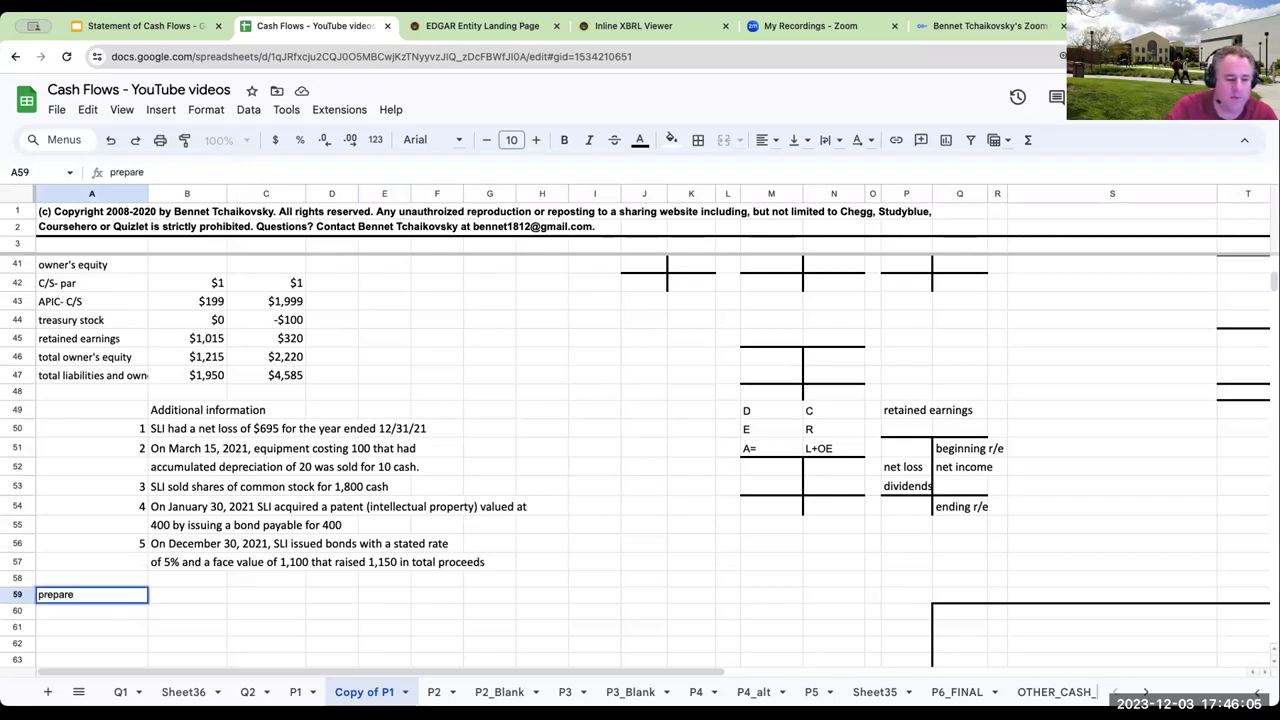
pyautogui.write('Required: prepare a statment of cash flows fro')
pyautogui.press('BackSpace')
pyautogui.press('BackSpace')
pyautogui.write('or SLI for year ended 12/31/21')
pyautogui.press('Return')
# - Enter the section heading "cash flows from operating activities" in E15, leaving a blank row under the statement title
pyautogui.scroll(10, 370, 520)
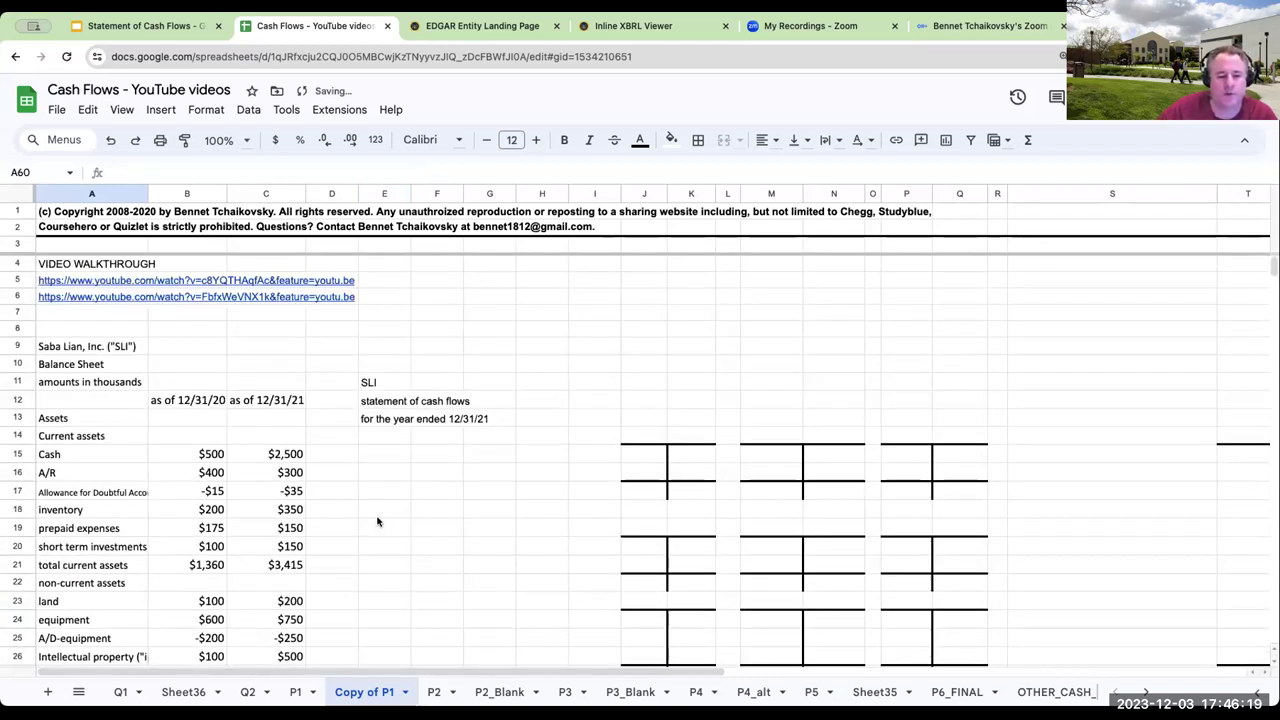
pyautogui.click(401, 434)
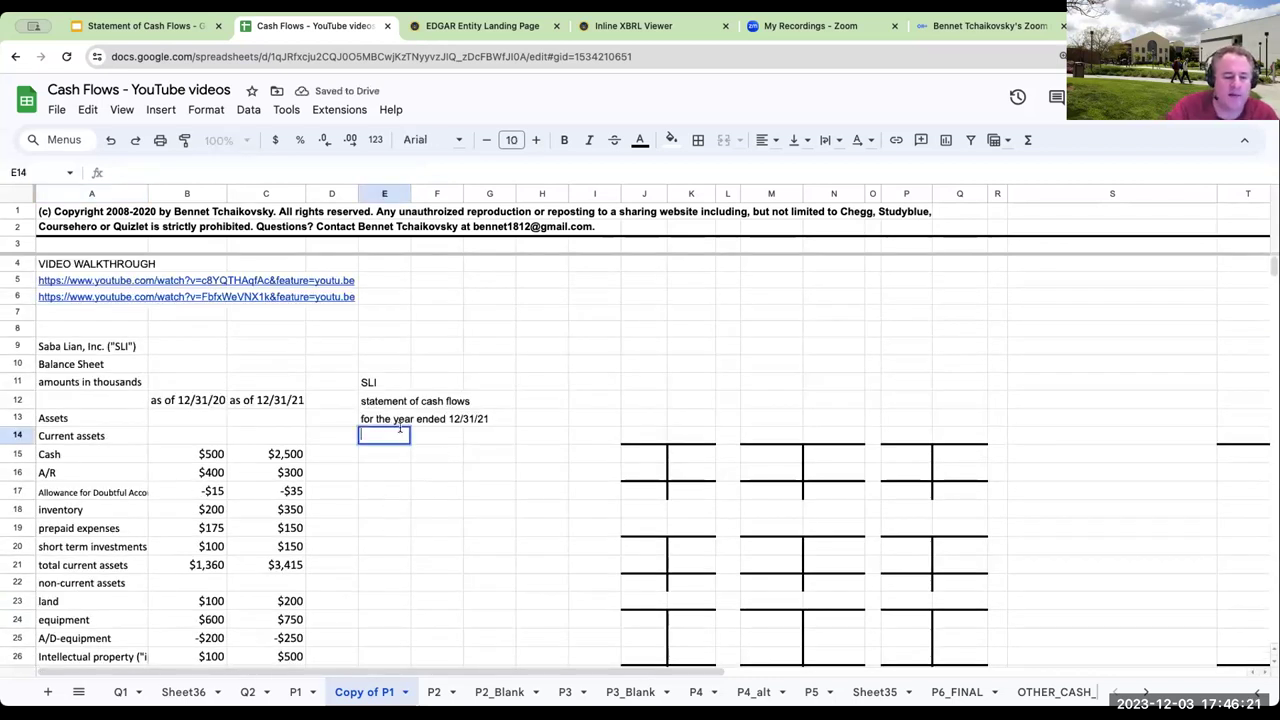
pyautogui.press('Down')
pyautogui.write('cash flows from')
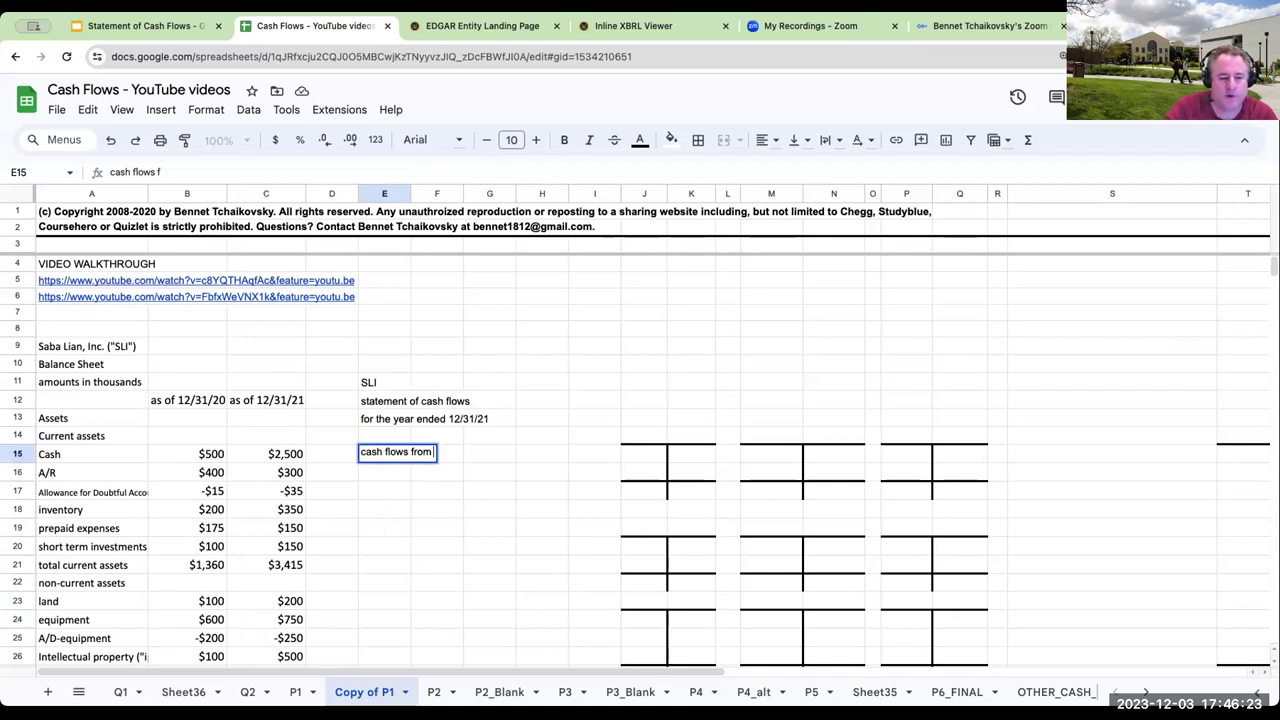
pyautogui.write(' operating activities')
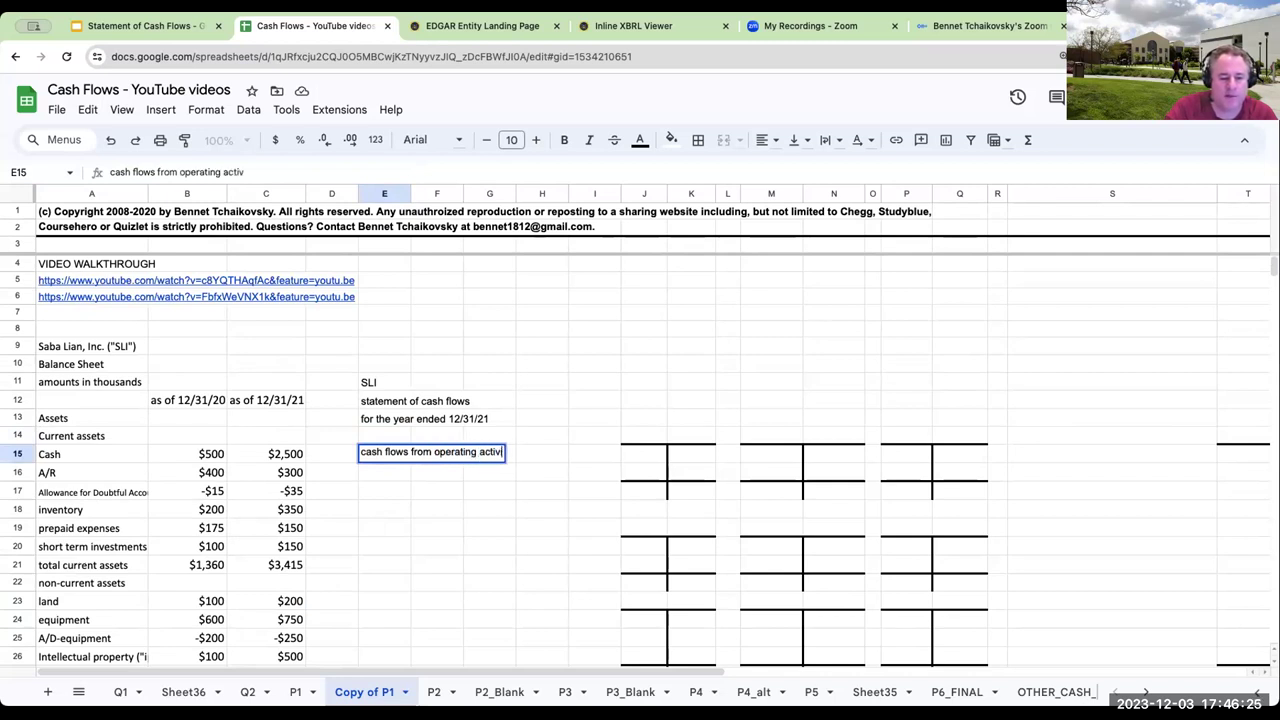
pyautogui.press('Return')
# - Enter the subtotal label "net cash ____ operating activities" in E21, leaving blank rows under the operating heading
pyautogui.press('Down')
pyautogui.press('Down')
pyautogui.press('Down')
pyautogui.press('Down')
pyautogui.press('Down')
pyautogui.write('(ot')
pyautogui.press('BackSpace')
pyautogui.press('BackSpace')
pyautogui.press('BackSpace')
pyautogui.write('net cash ____ operating activi')
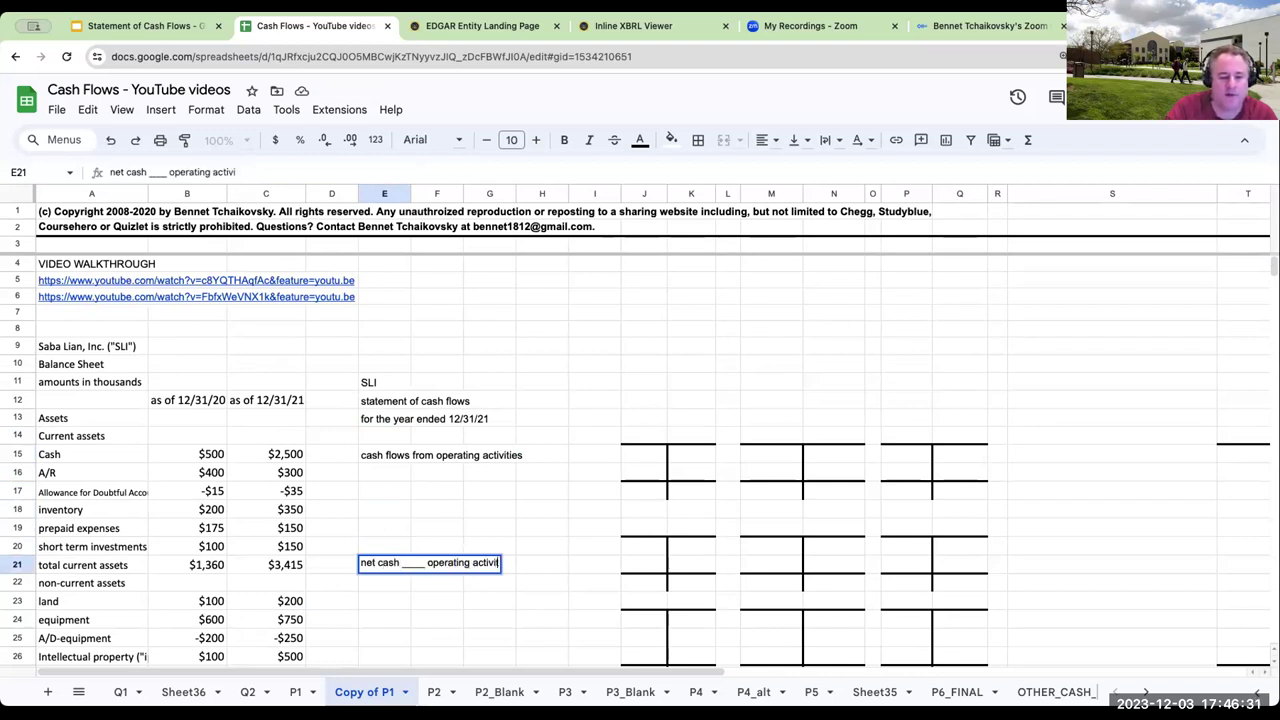
pyautogui.write('ties')
pyautogui.press('Return')
# - Enter the section heading "cash flows from investing activities" in E22
pyautogui.write('cash flwo')
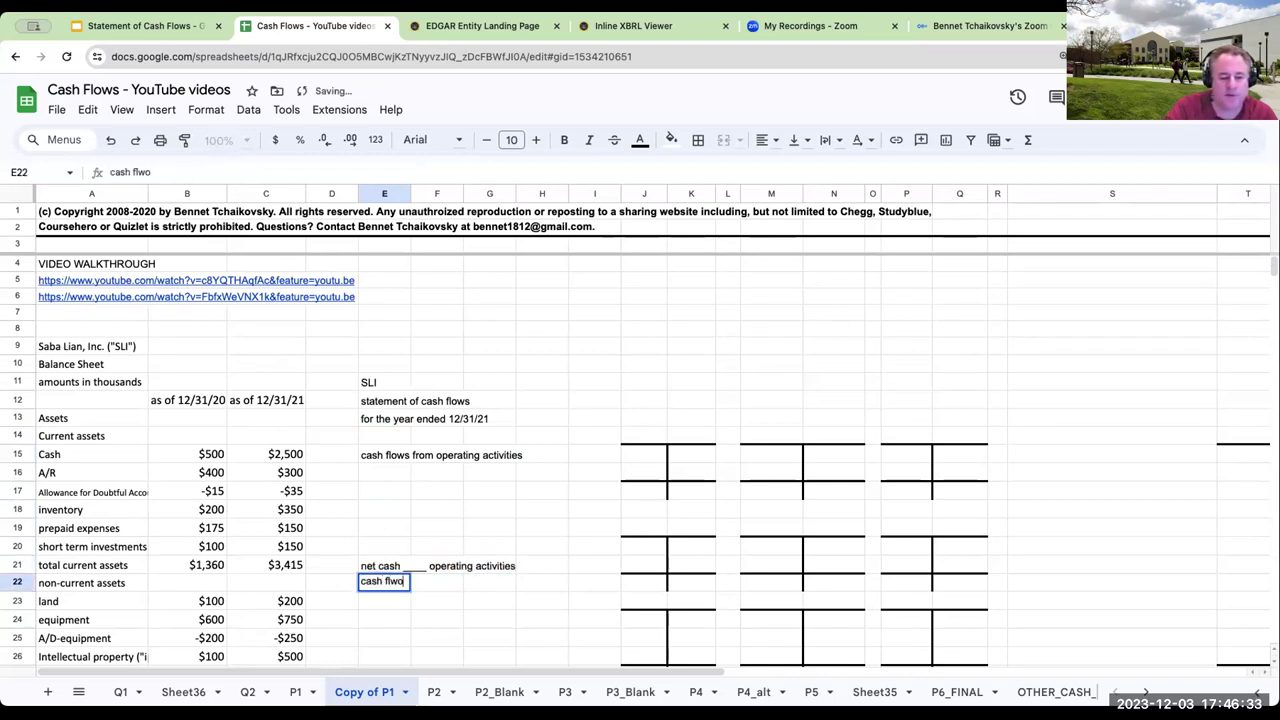
pyautogui.press('BackSpace')
pyautogui.press('BackSpace')
pyautogui.write('ows from investin')
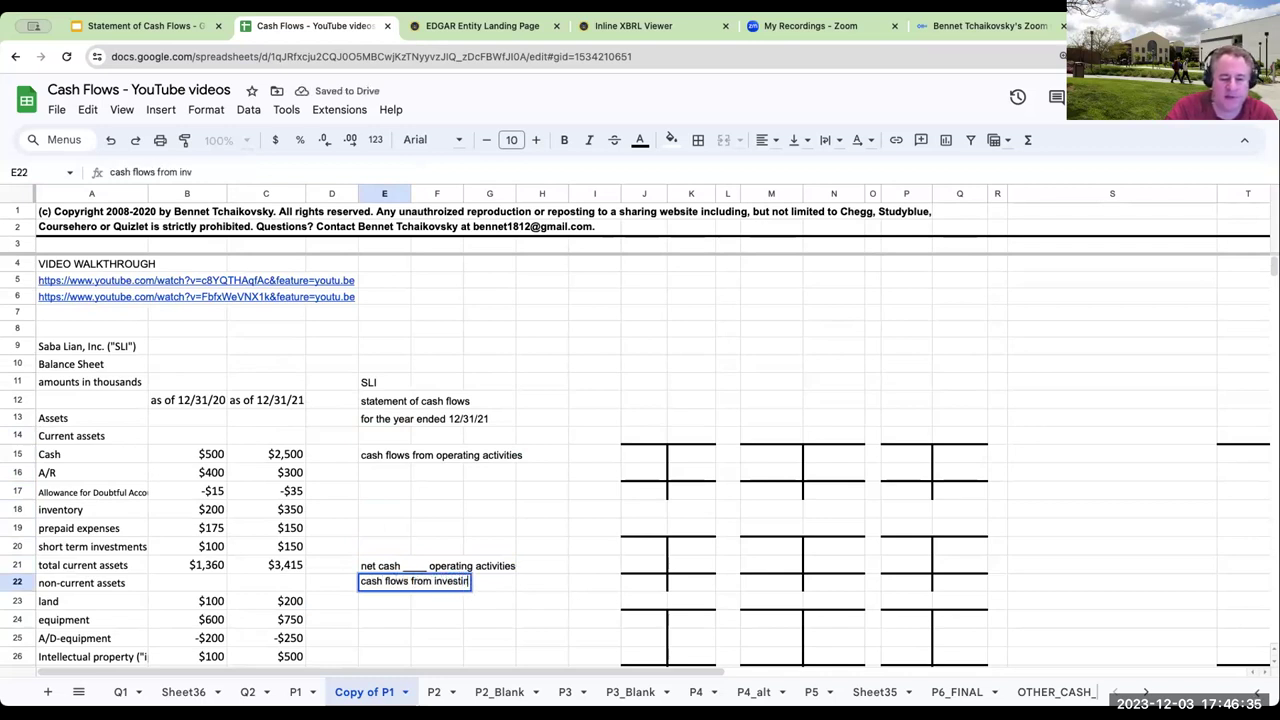
pyautogui.write('g activities')
pyautogui.press('Return')
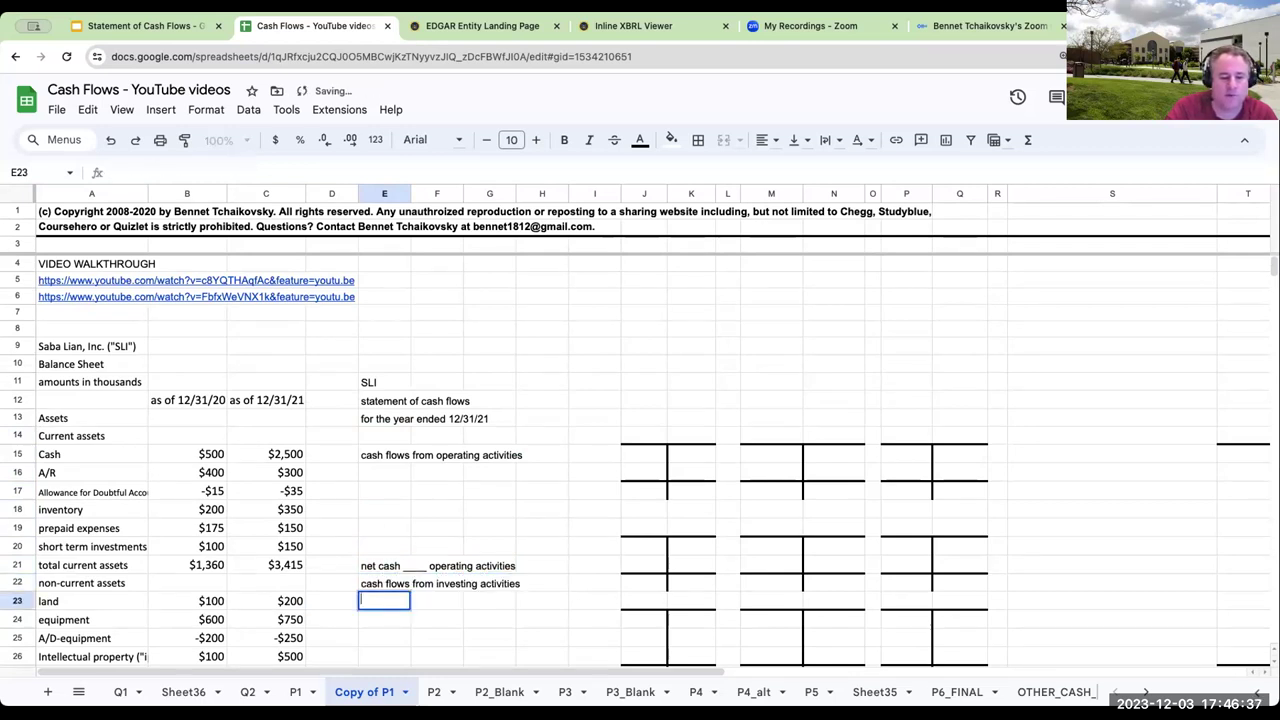
# - Enter the subtotal label "net cash _____ investing activities" in E26, leaving three blank rows under the investing heading
pyautogui.press('Down')
pyautogui.press('Down')
pyautogui.press('Down')
pyautogui.write('net cash ___')
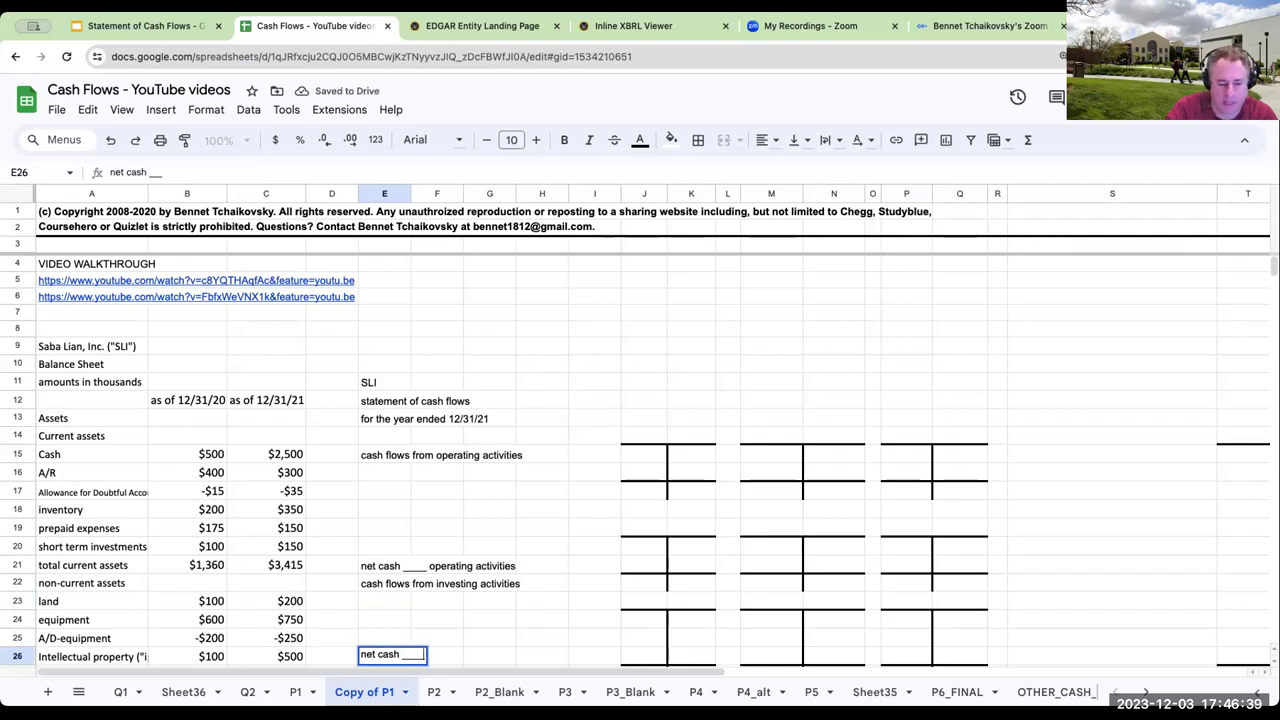
pyautogui.write('__ investing activities')
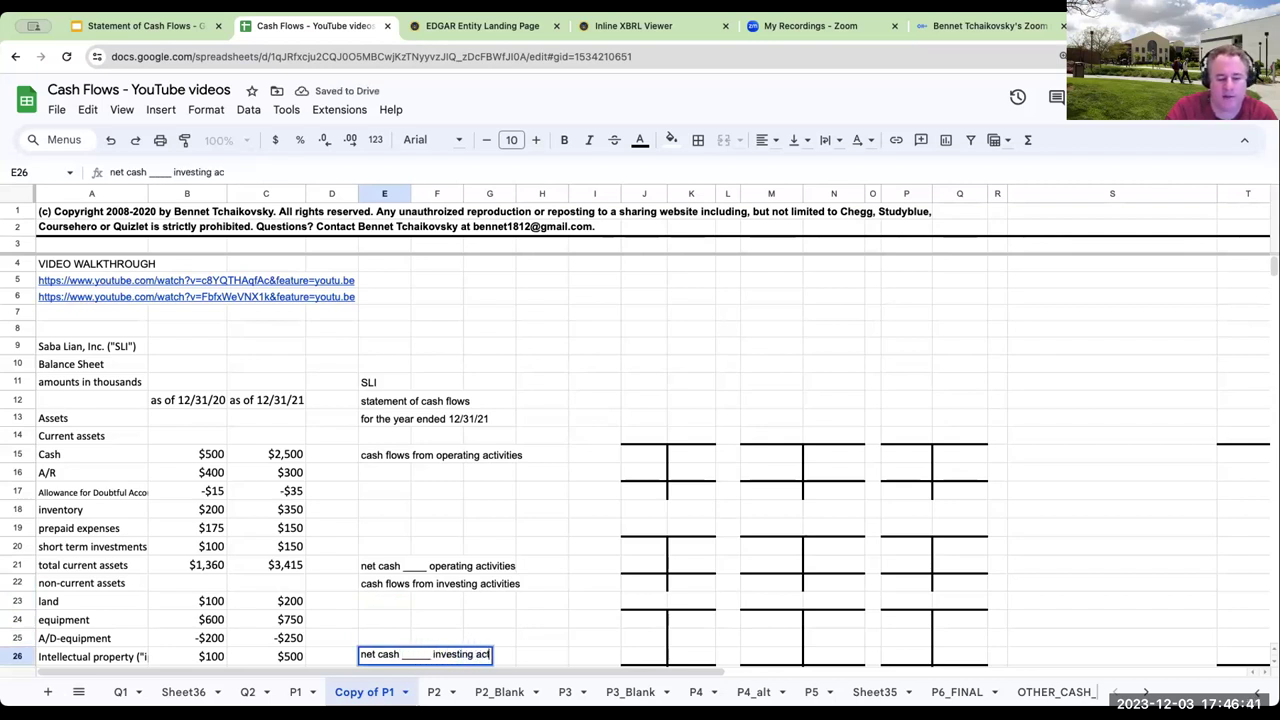
pyautogui.press('Return')
# - Enter the section heading "cash flows from financing activities" in E27, directly under the investing subtotal label
pyautogui.write('cash ')
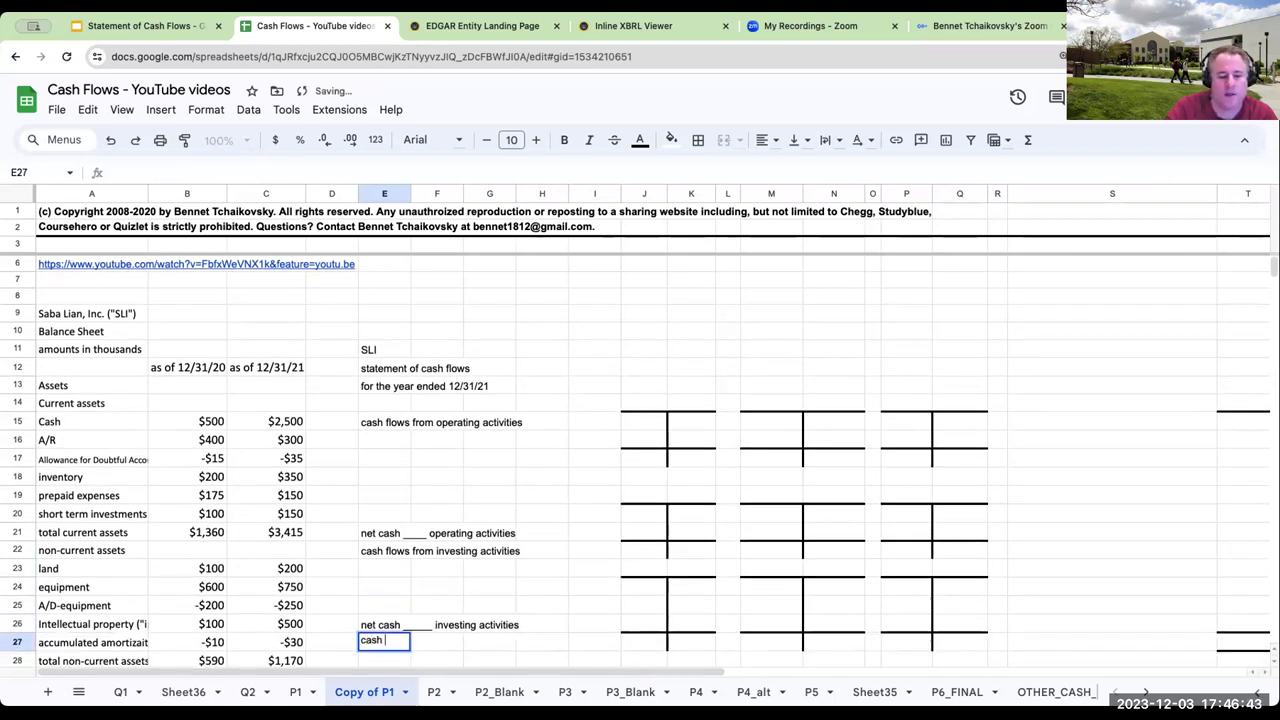
pyautogui.write('flows fromfinacial')
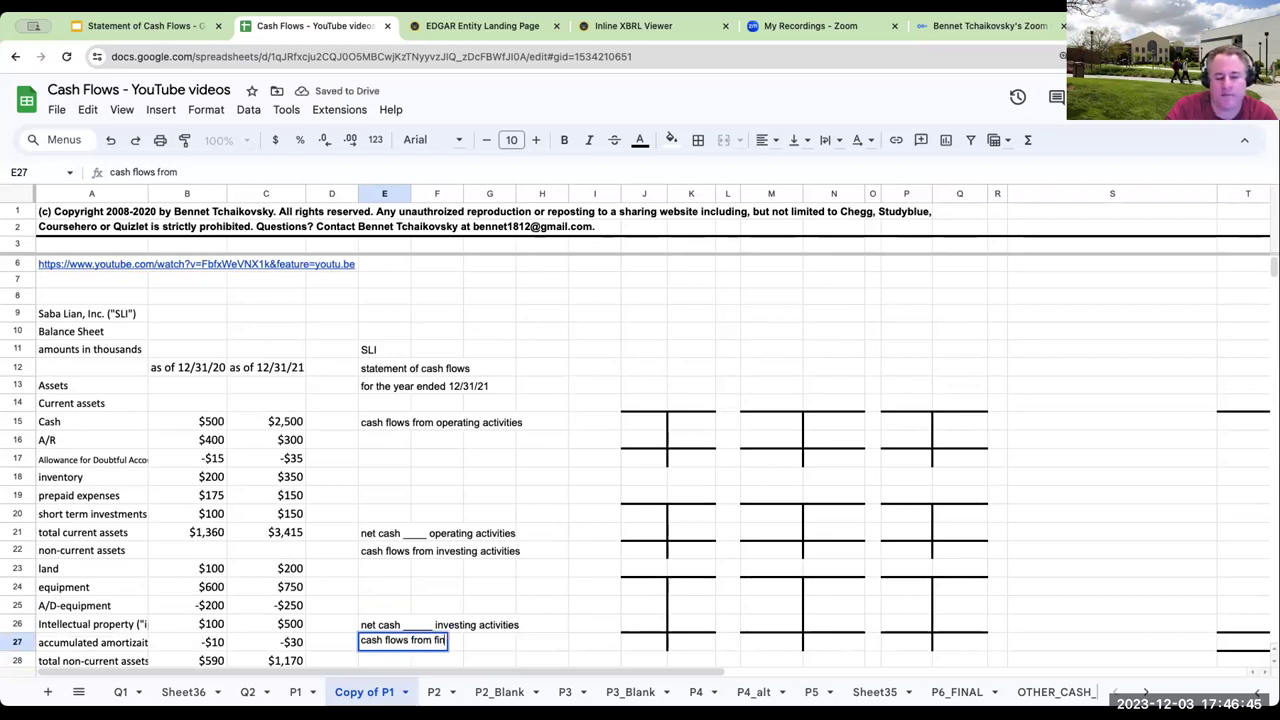
pyautogui.press('BackSpace')
pyautogui.press('BackSpace')
pyautogui.press('BackSpace')
pyautogui.press('BackSpace')
pyautogui.press('BackSpace')
pyautogui.write('ancing activities')
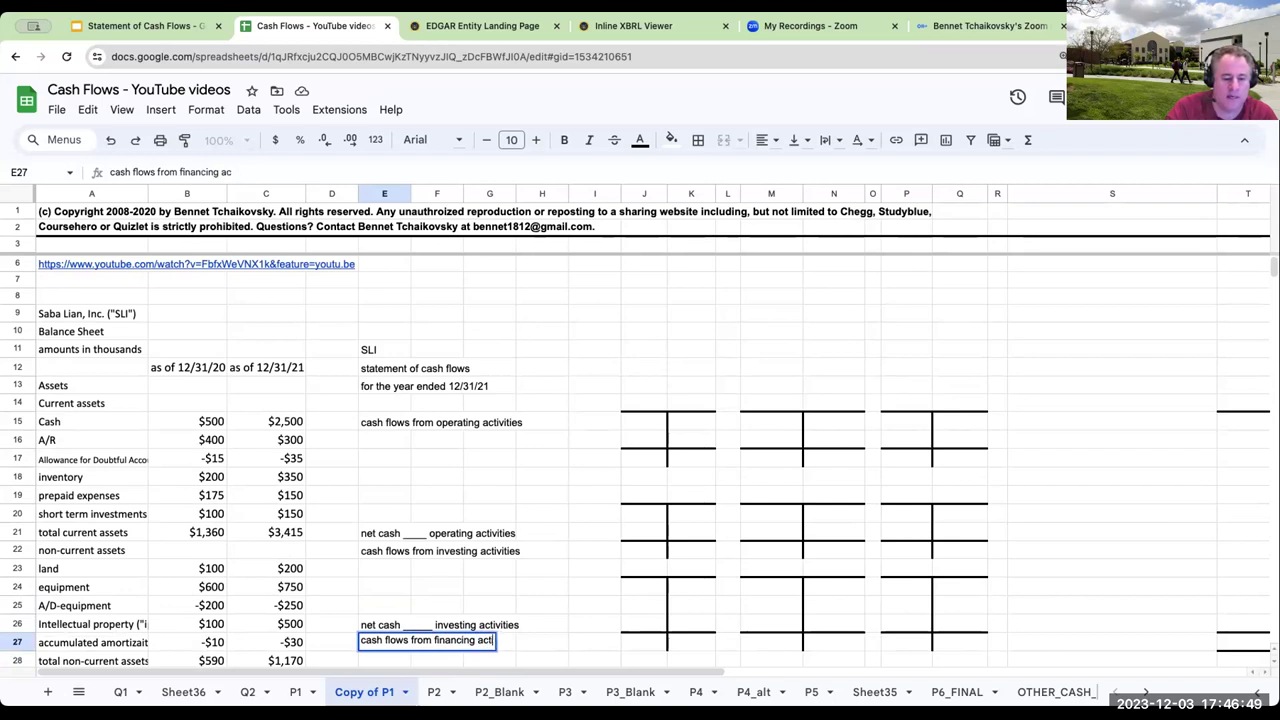
pyautogui.press('Return')
# - Enter the subtotal label "net cash ____ financing activities" in E32, leaving four blank rows under the financing heading
pyautogui.press('Down')
pyautogui.press('Down')
pyautogui.press('Down')
pyautogui.press('Down')
pyautogui.write('net cash ____ financing activ')
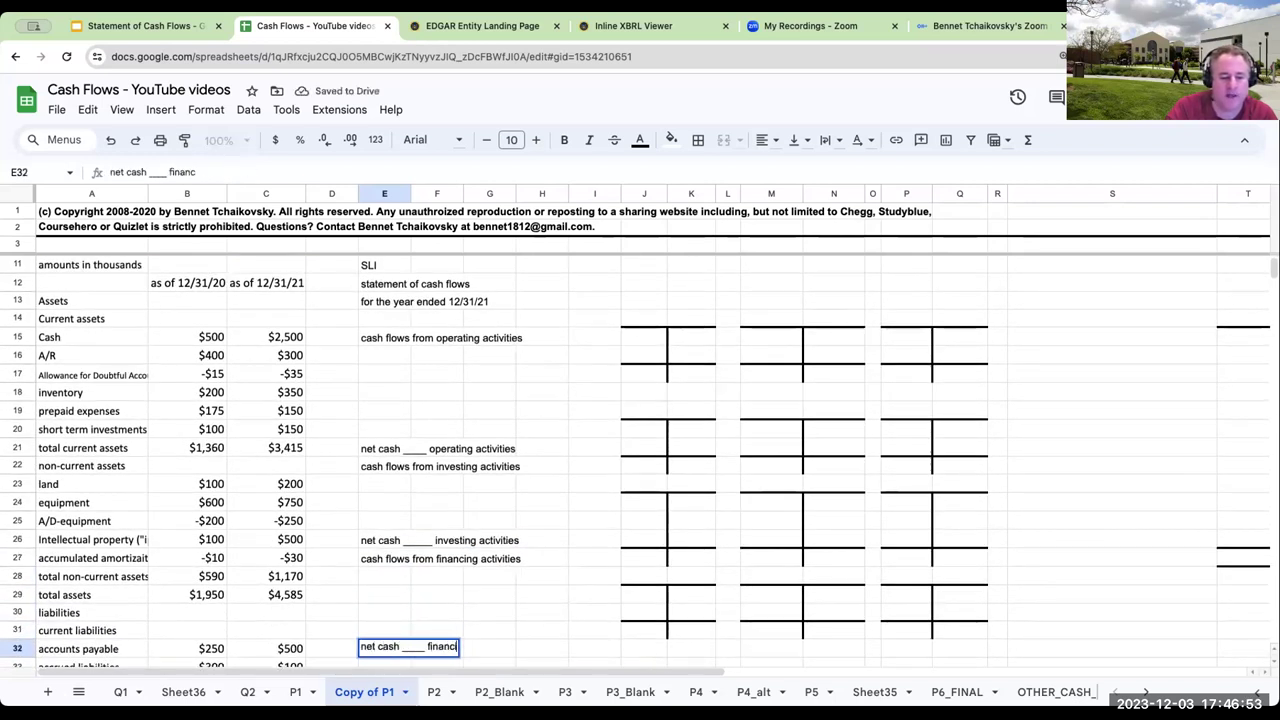
pyautogui.write('ities')
pyautogui.press('Return')
# - Enter the label "total change in cash" in E33 with the amount 2000 in H33
pyautogui.write('total cahnge')
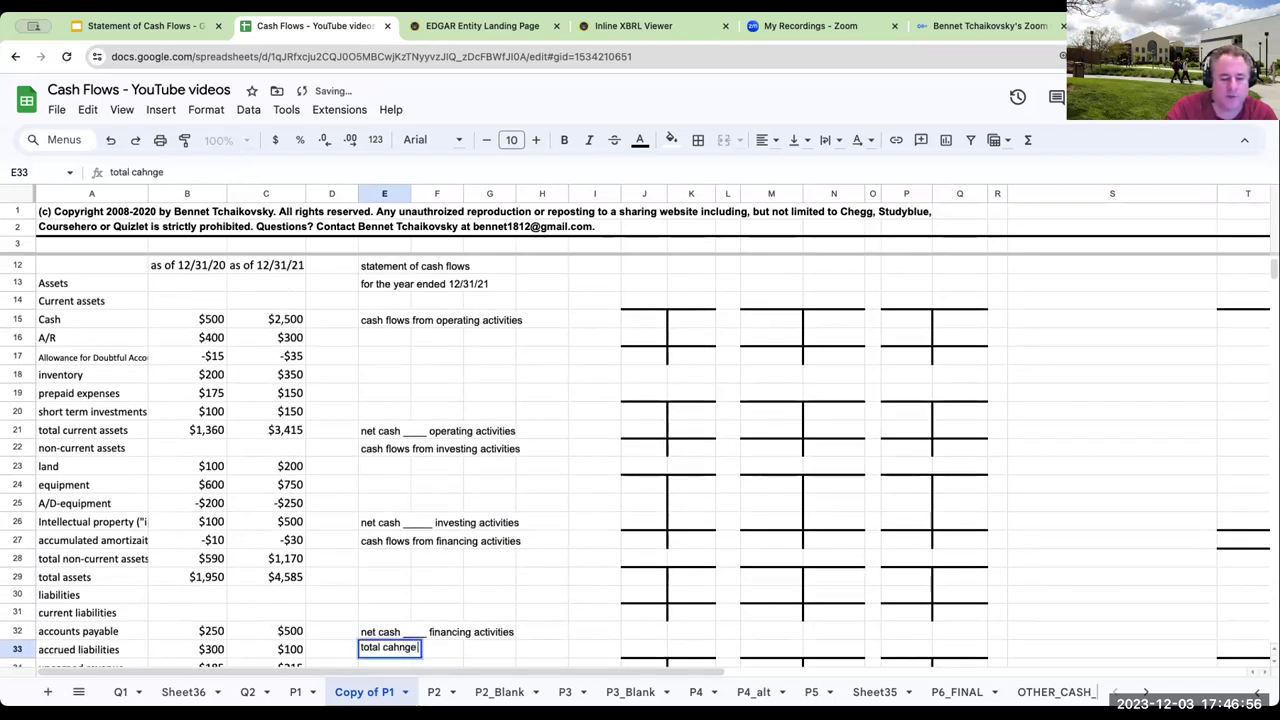
pyautogui.press('BackSpace')
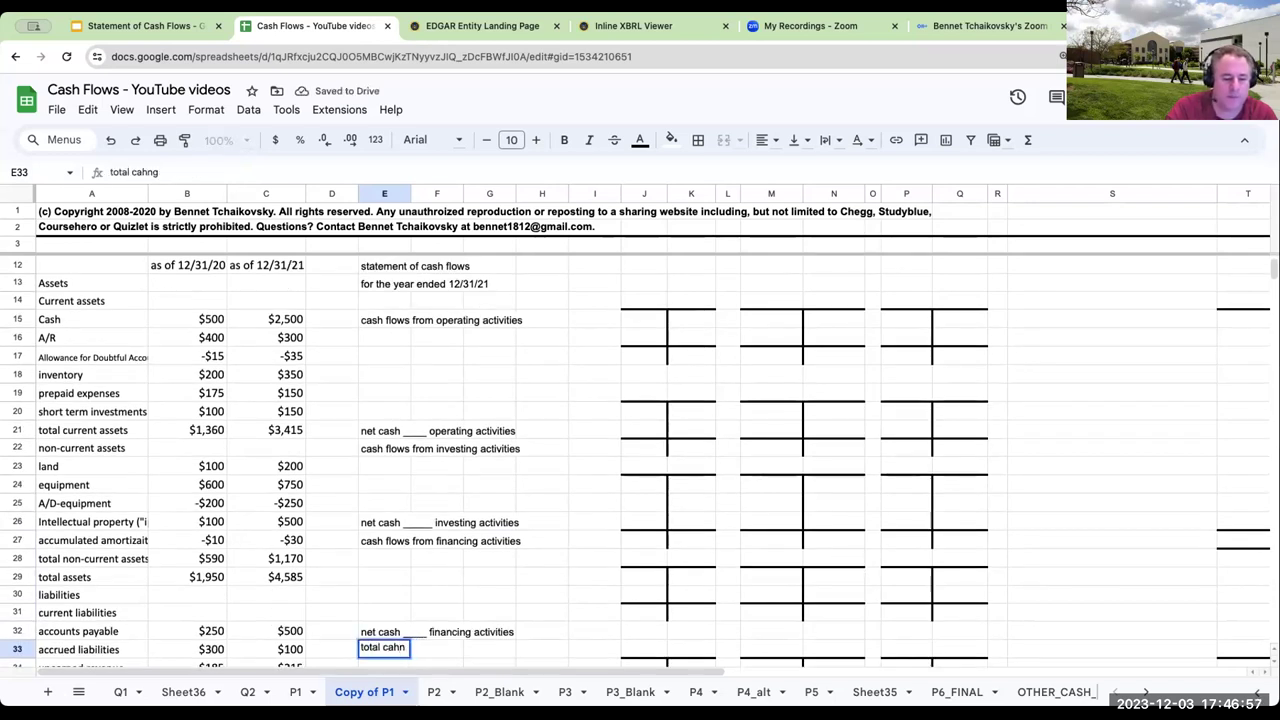
pyautogui.write('nge in cash')
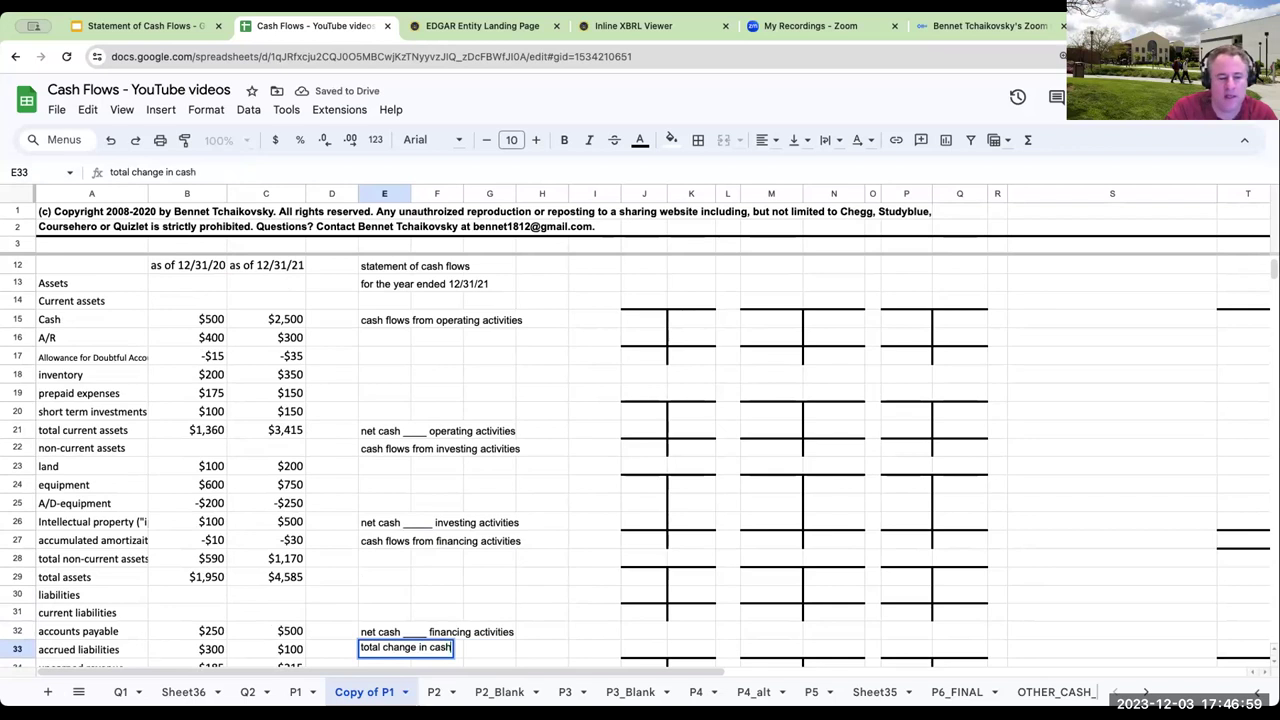
pyautogui.press('Return')
pyautogui.press('Up')
pyautogui.press('Right')
pyautogui.press('Right')
pyautogui.press('Right')
pyautogui.write('2000')
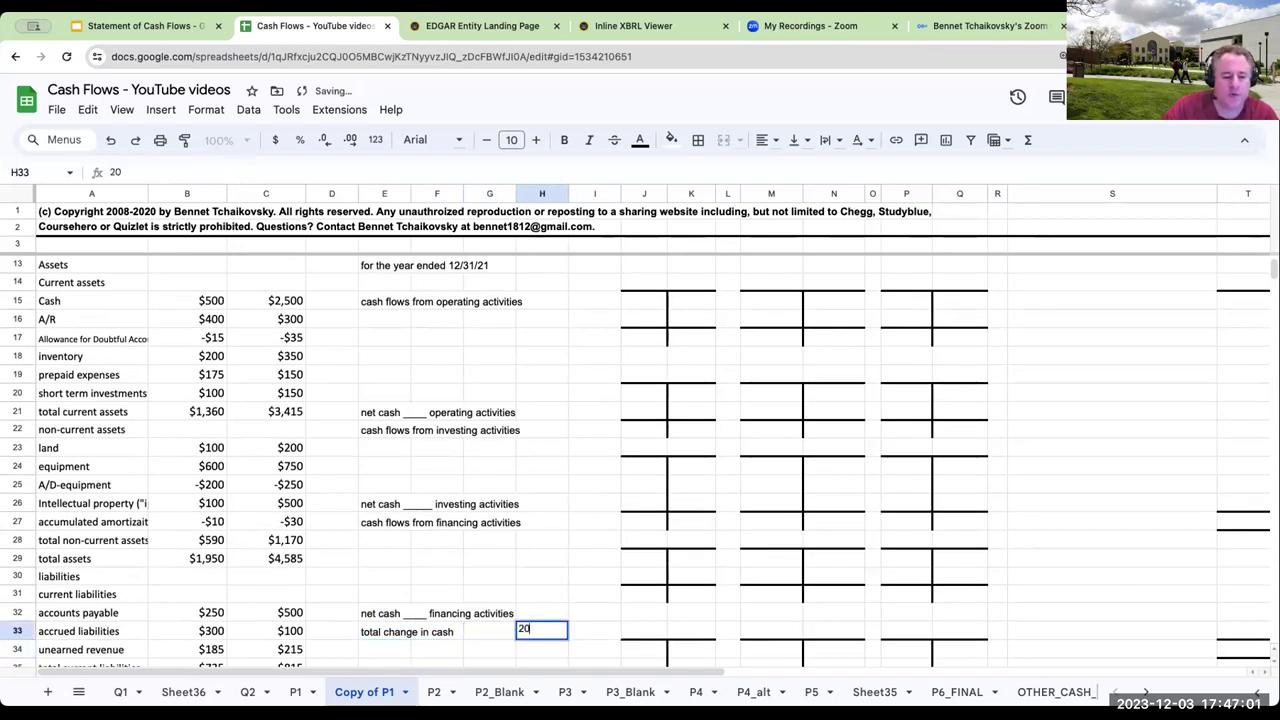
pyautogui.press('Return')
# - Enter the label "beginning cash balance" in E34 and the 12/31/20 cash amount of 500 in H34
pyautogui.press('Left')
pyautogui.press('Left')
pyautogui.press('Left')
pyautogui.write('begin')
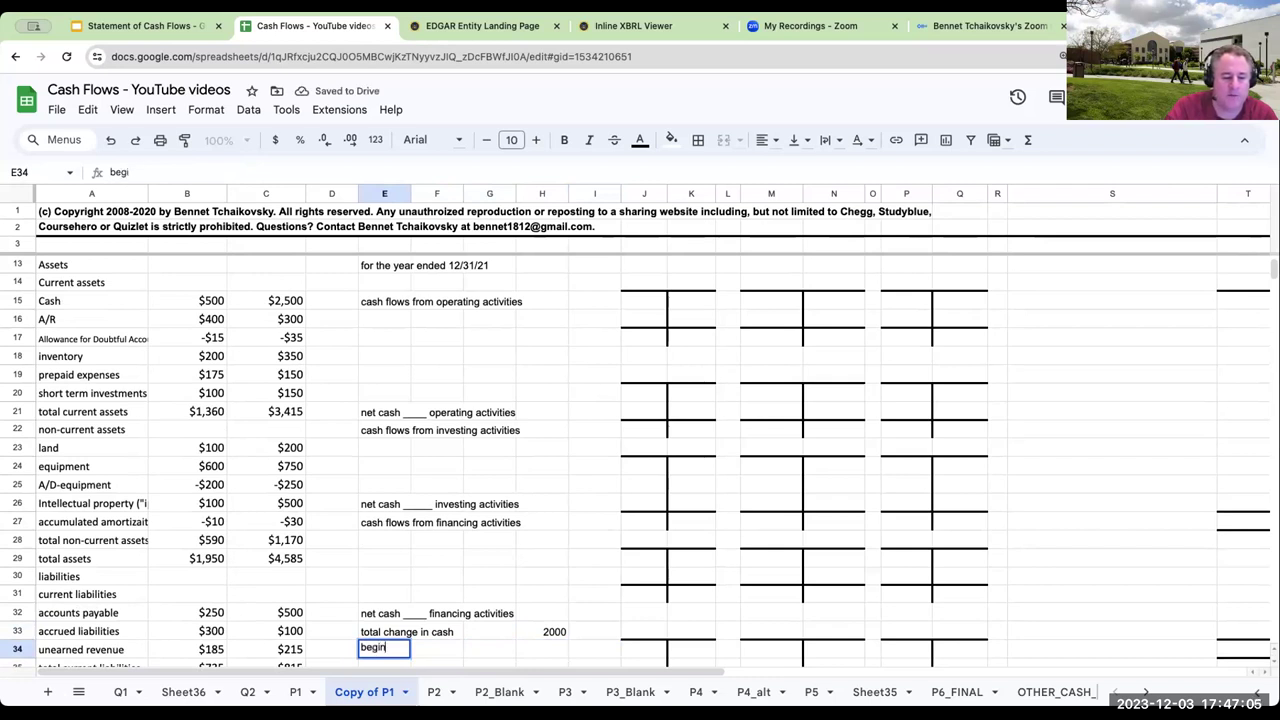
pyautogui.write('ning cash balance')
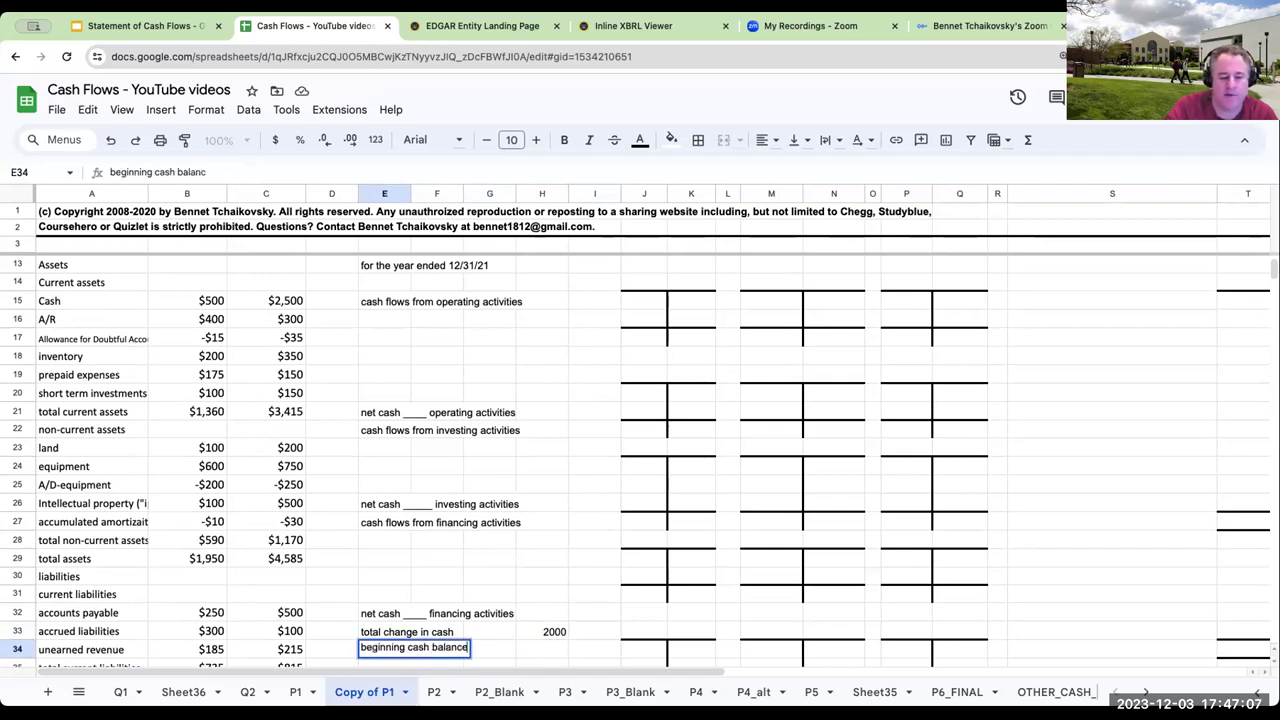
pyautogui.press('Return')
pyautogui.scroll(3, 203, 460)
pyautogui.click(203, 460)
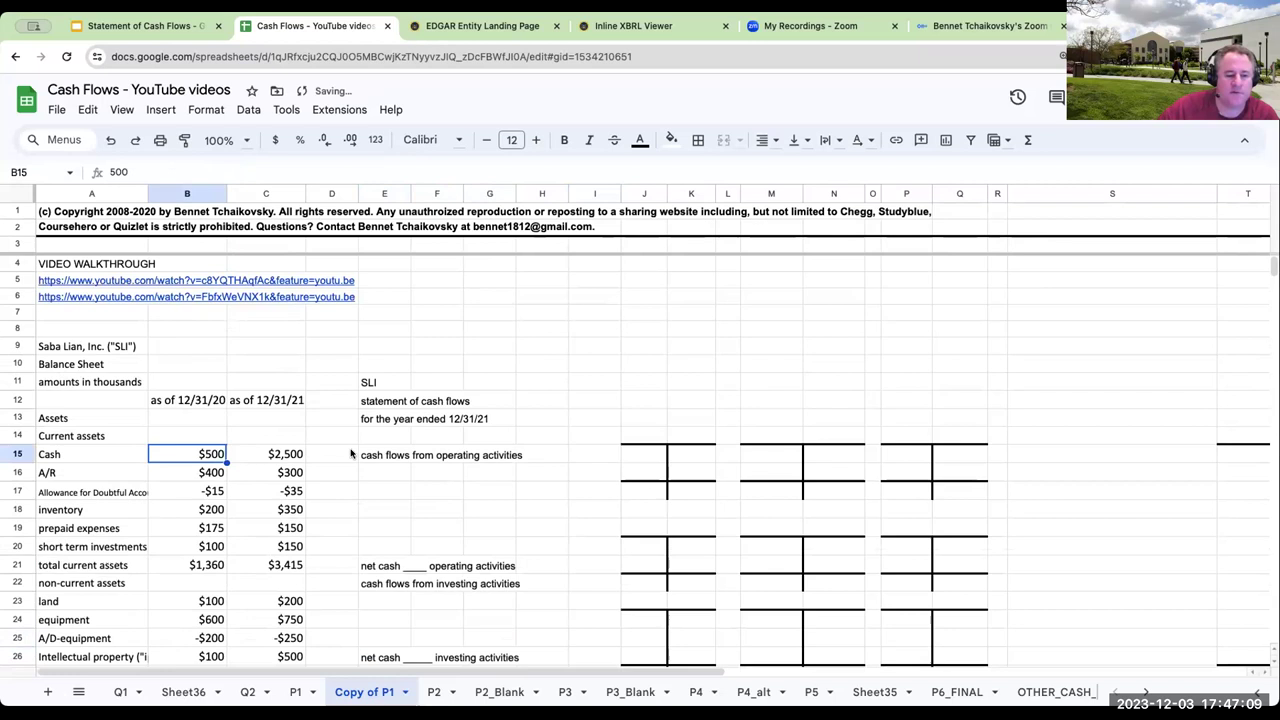
pyautogui.scroll(-5, 203, 460)
pyautogui.click(545, 566)
pyautogui.write('500')
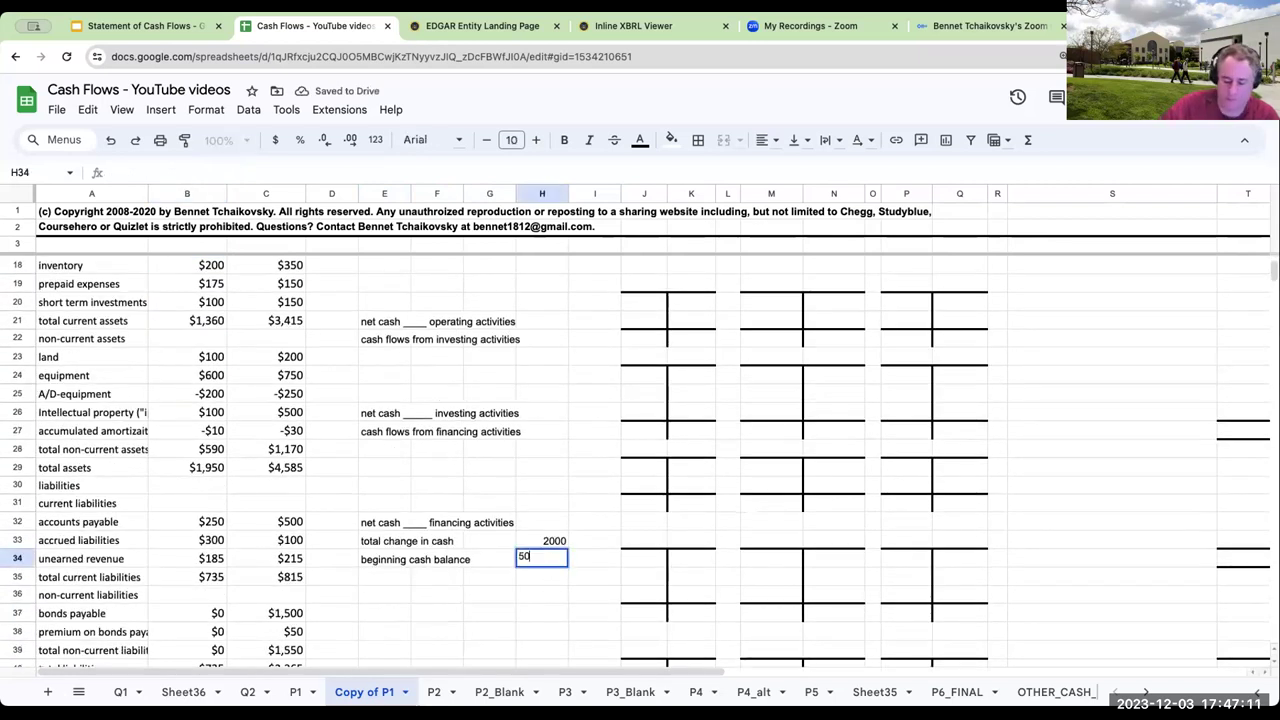
pyautogui.press('Return')
# - Enter the label "ending cash balance" in E35 and a formula adding H33 and H34 in H35
pyautogui.press('Left')
pyautogui.press('Left')
pyautogui.press('Left')
pyautogui.write('ending cash balance')
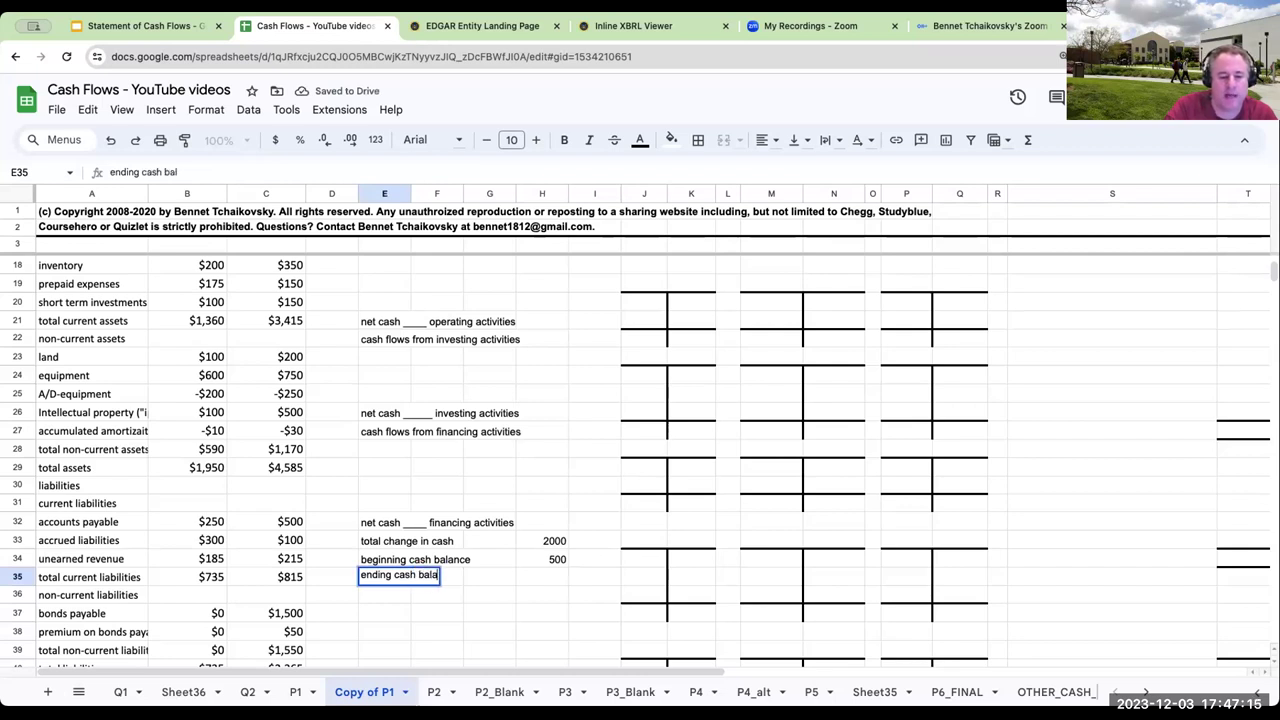
pyautogui.press('Return')
pyautogui.press('Up')
pyautogui.press('Right')
pyautogui.press('Right')
pyautogui.press('Right')
pyautogui.write('=h33+h34')
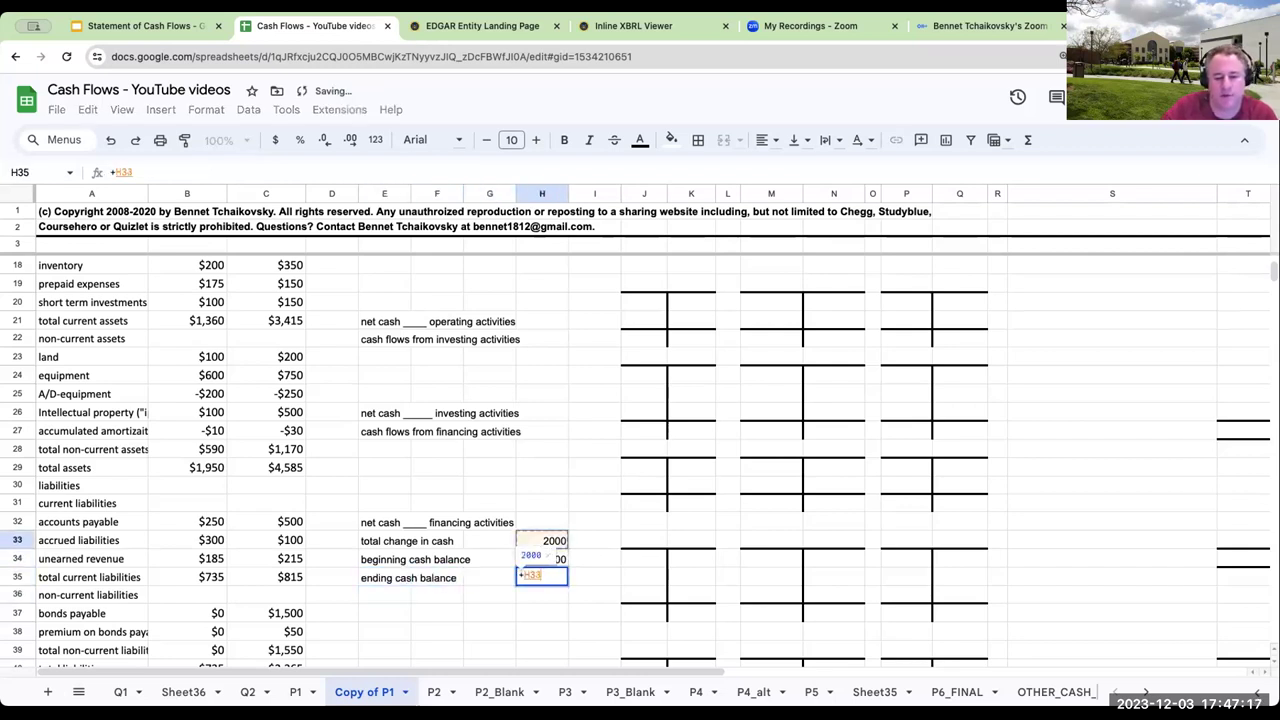
pyautogui.press('Return')
# - Enter the heading "non cash transactions" in E36, under the ending cash balance
pyautogui.press('Left')
pyautogui.press('Left')
pyautogui.press('Left')
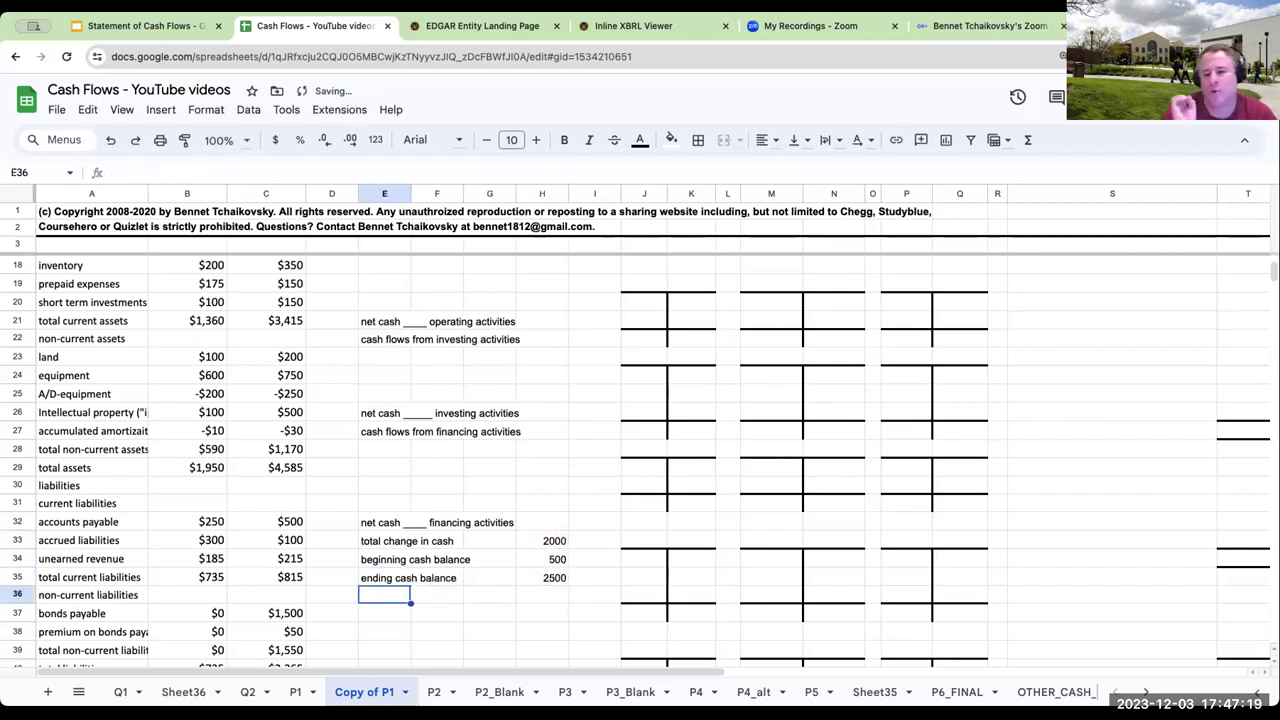
pyautogui.write('non-c')
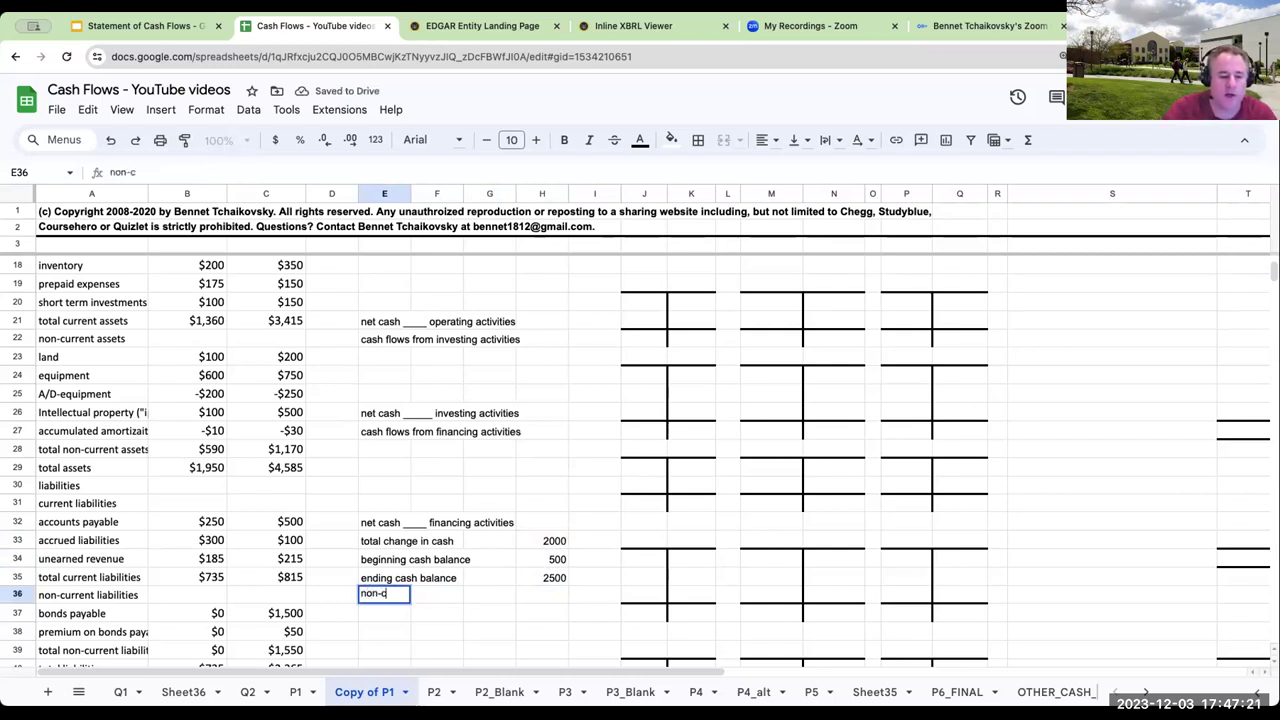
pyautogui.press('BackSpace')
pyautogui.press('BackSpace')
pyautogui.write(' cash transaction')
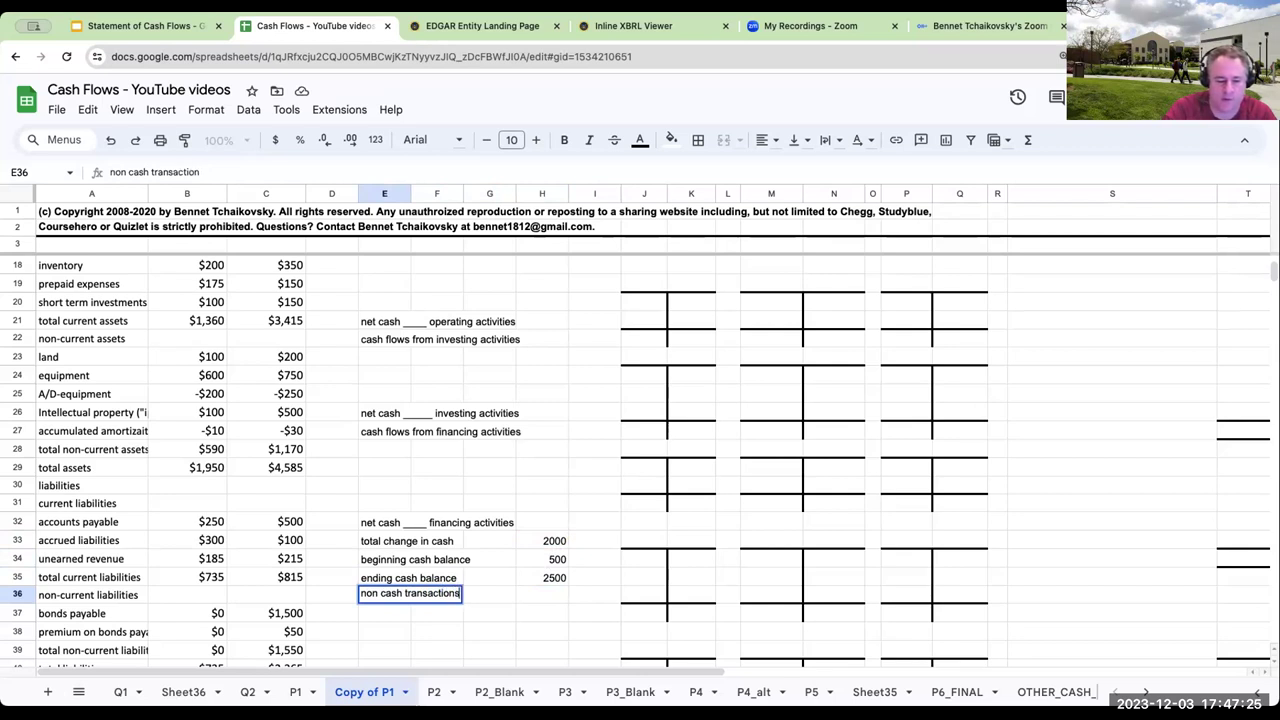
pyautogui.write('s')
pyautogui.press('Return')
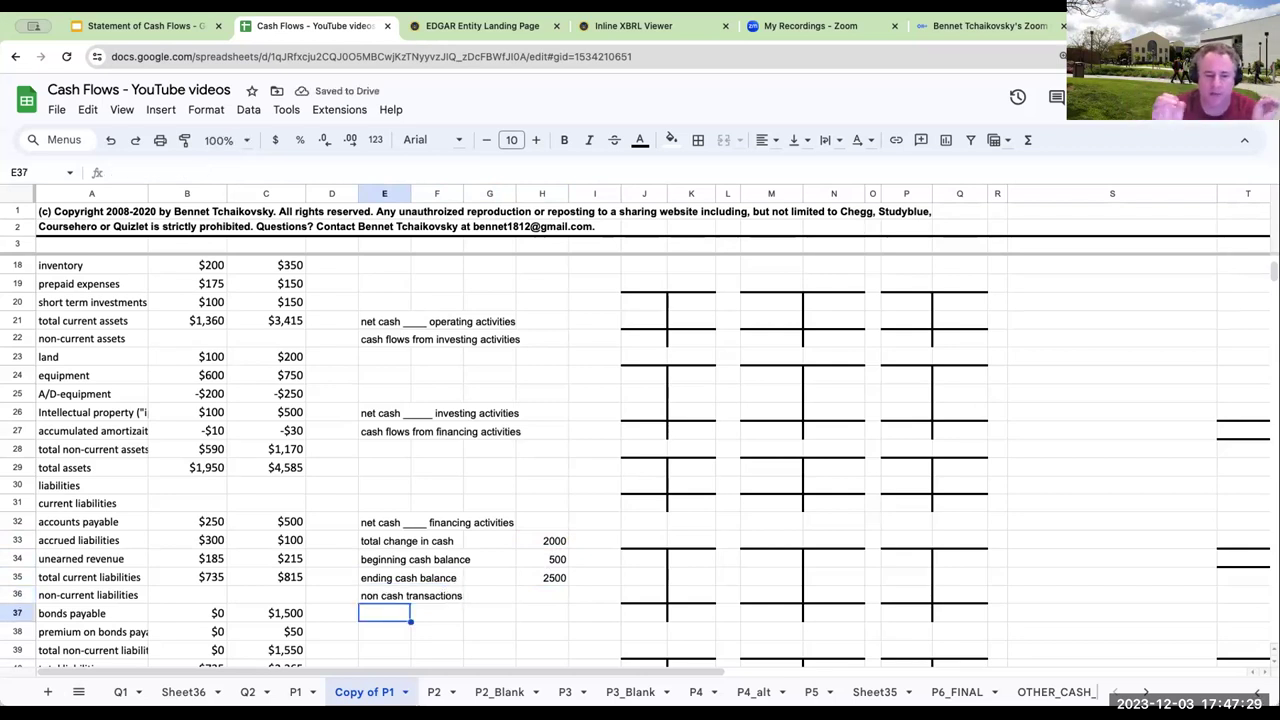
# - Hide columns E through H, which contain the statement of cash flows skeleton
pyautogui.scroll(-5, 473, 444)
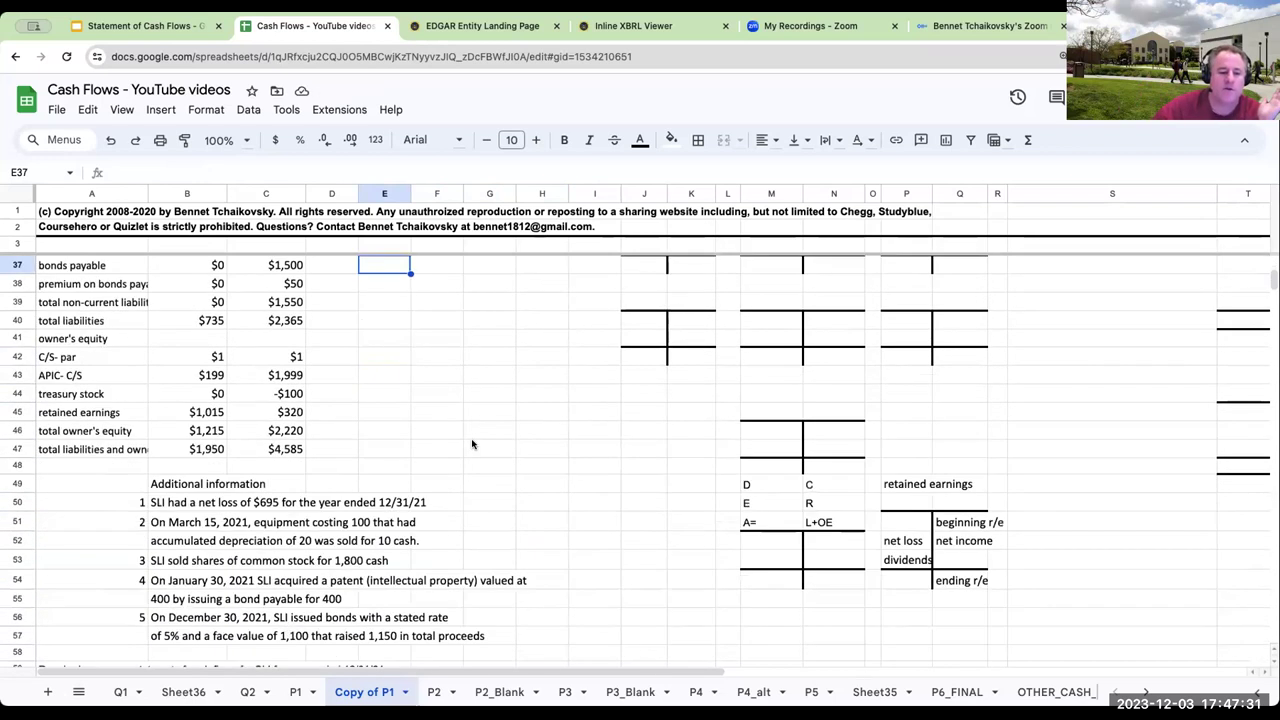
pyautogui.scroll(10, 473, 440)
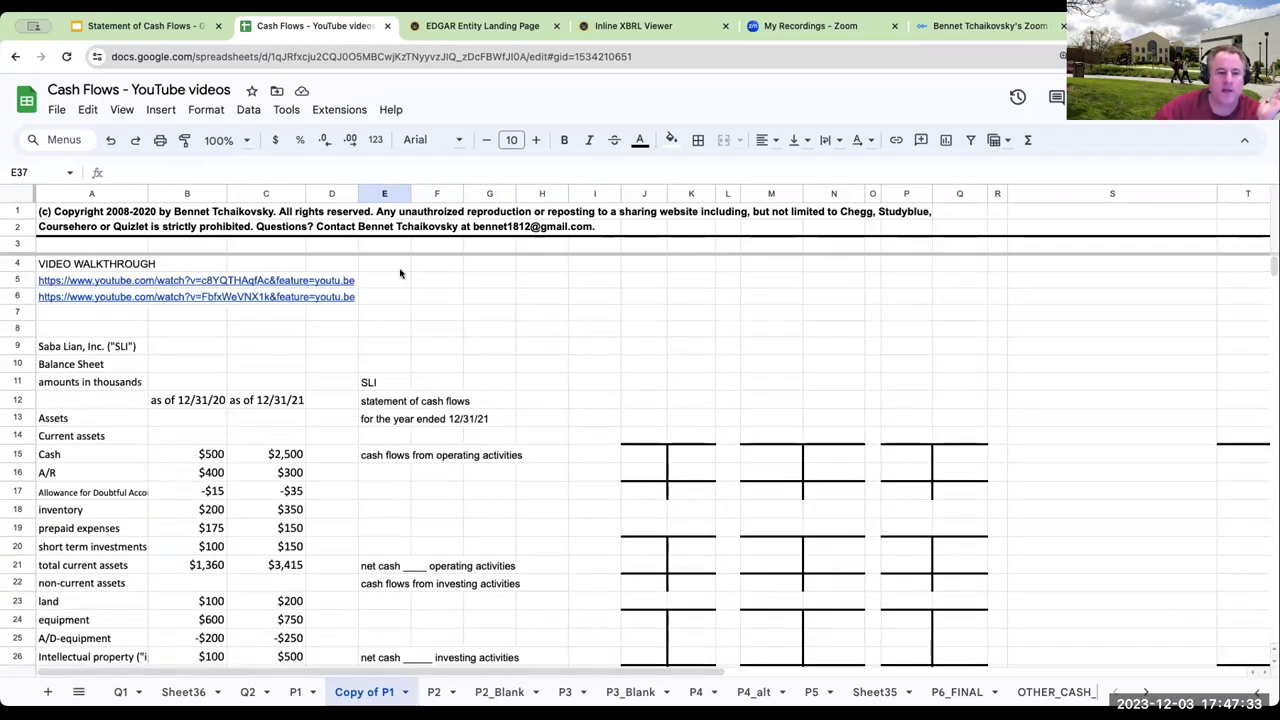
pyautogui.moveTo(380, 194); pyautogui.dragTo(542, 194)
pyautogui.rightClick(480, 194)
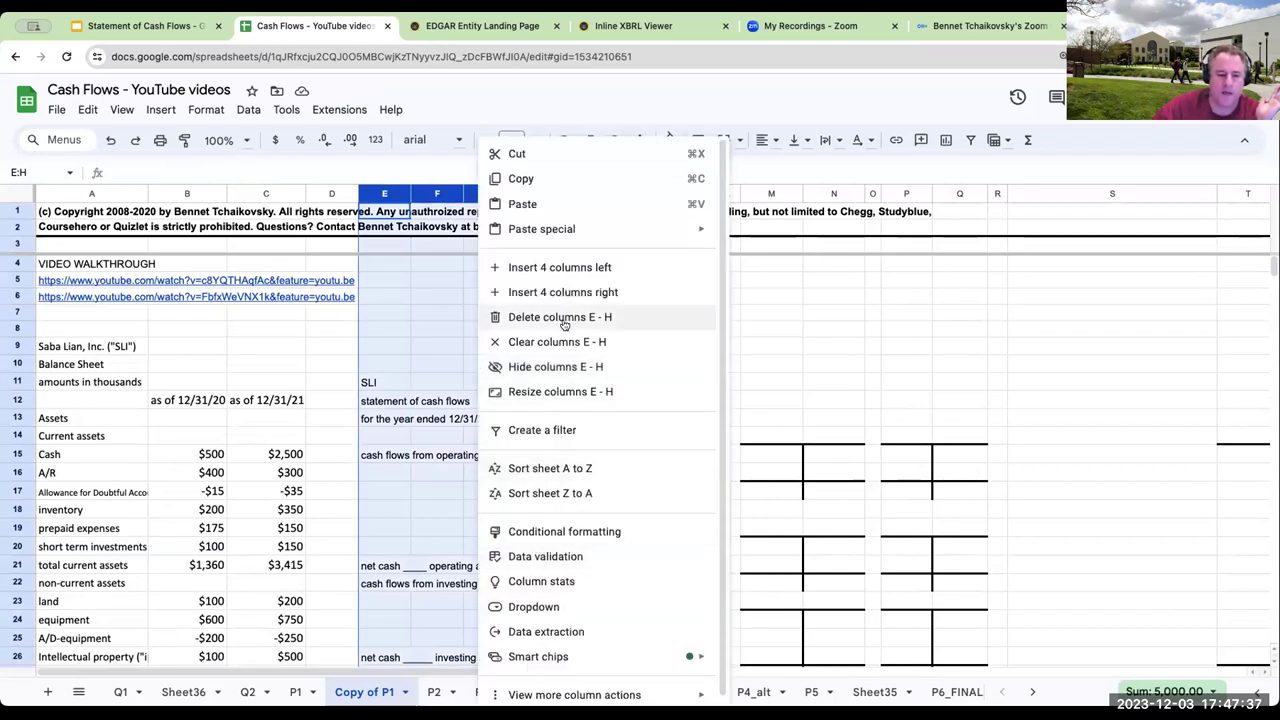
pyautogui.click(555, 366)
pyautogui.click(624, 418)
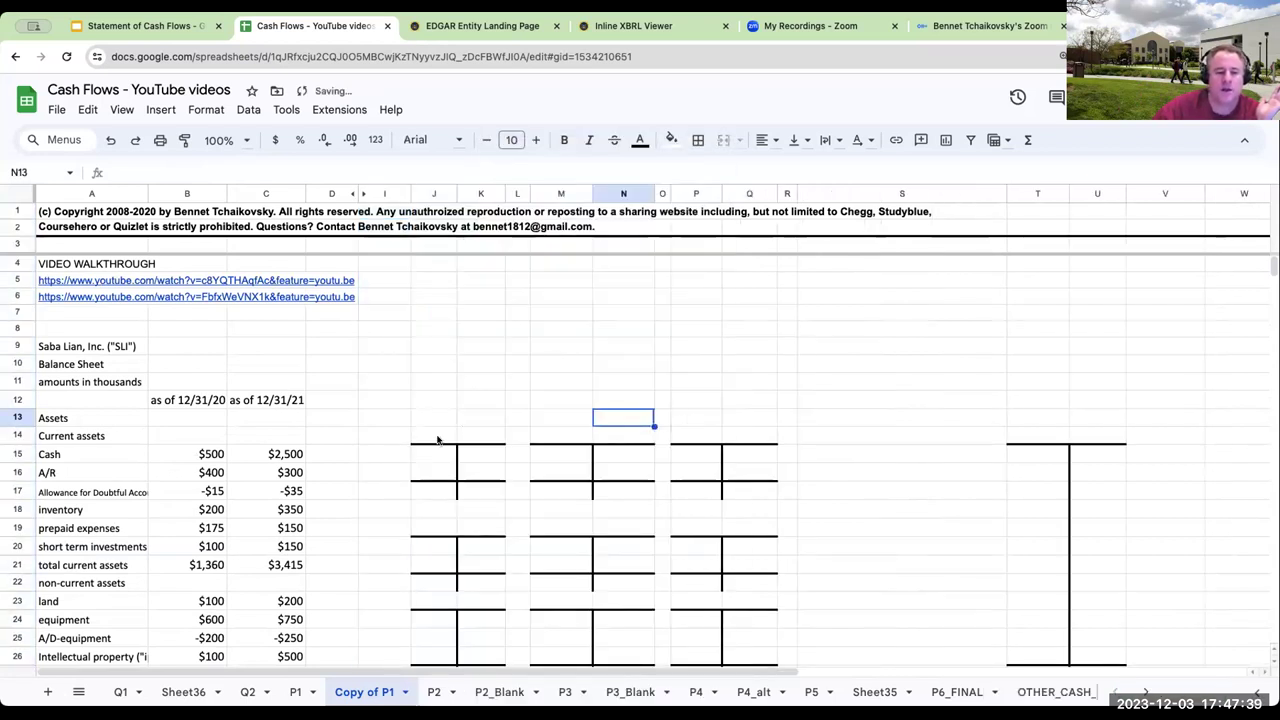
# - Title the large T-account "cash" in T14 and label its first section "operating" in S15
pyautogui.click(1061, 432)
pyautogui.write('cash')
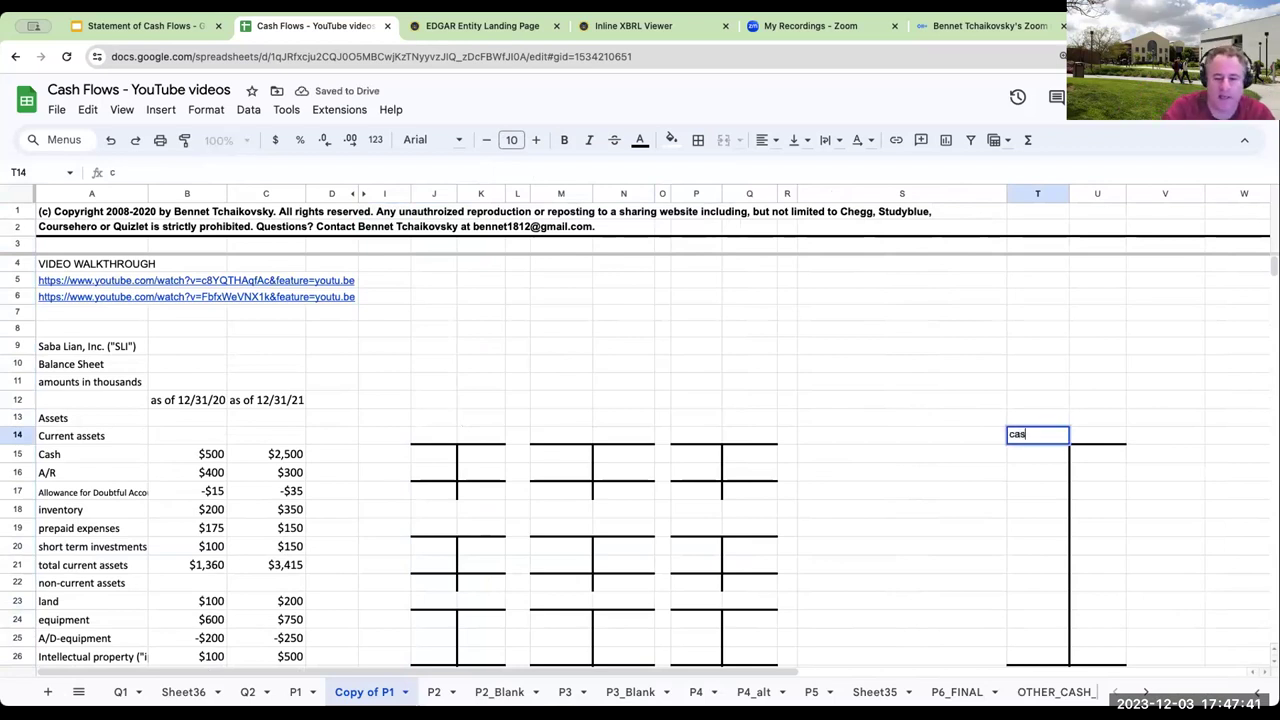
pyautogui.press('Return')
pyautogui.press('Left')
pyautogui.write('opea')
pyautogui.press('BackSpace')
pyautogui.press('Return')
# - Label the second section of the cash T-account "investing" in S29
pyautogui.press('Down')
pyautogui.press('Down')
pyautogui.press('Down')
pyautogui.press('Down')
pyautogui.press('Down')
pyautogui.press('Down')
pyautogui.press('Down')
pyautogui.press('Down')
pyautogui.press('Down')
pyautogui.press('Down')
pyautogui.press('Down')
pyautogui.press('Down')
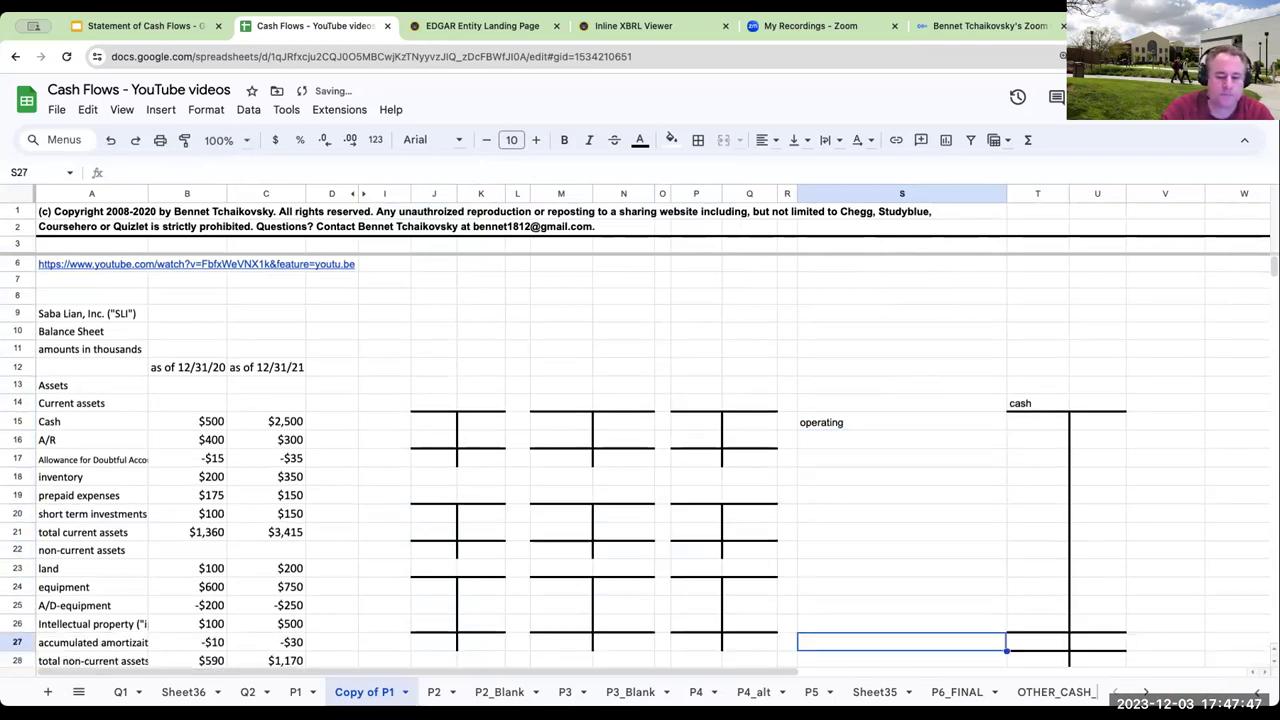
pyautogui.press('Down')
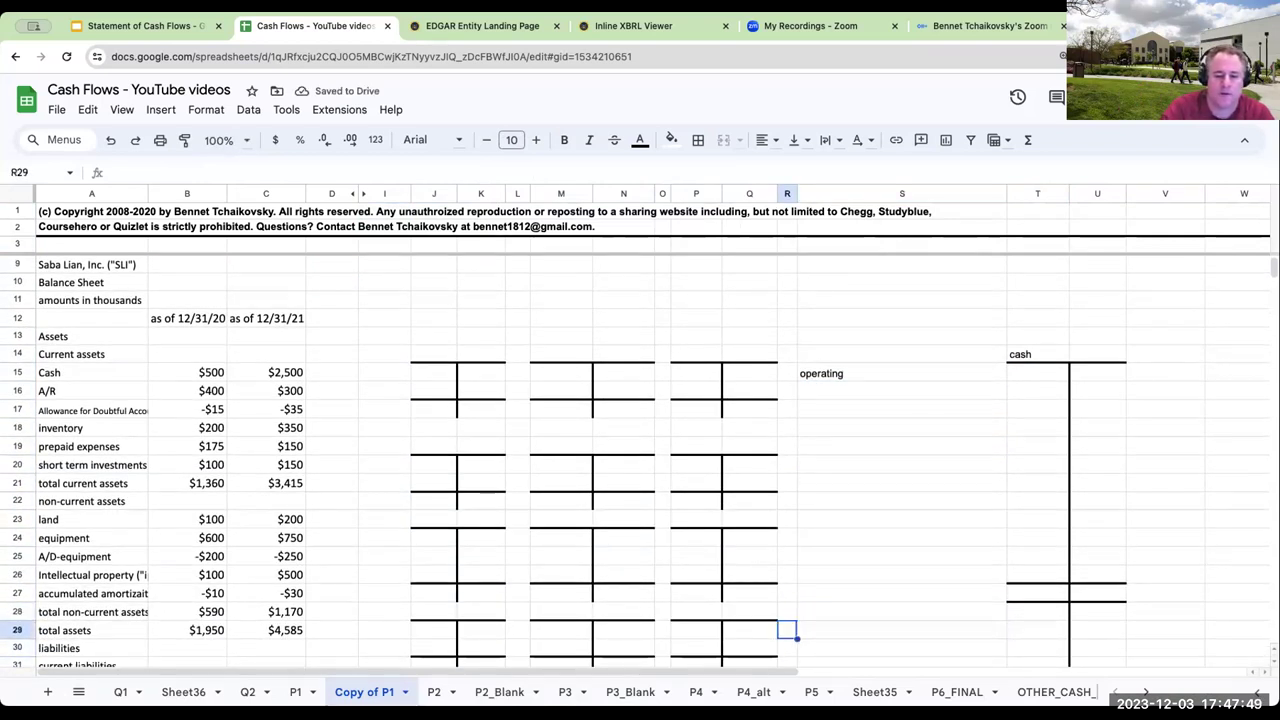
pyautogui.write('investing')
pyautogui.press('Return')
# - Label the third section of the cash T-account "financing" in S36
pyautogui.press('Down')
pyautogui.press('Down')
pyautogui.press('Down')
pyautogui.press('Down')
pyautogui.press('Down')
pyautogui.press('Down')
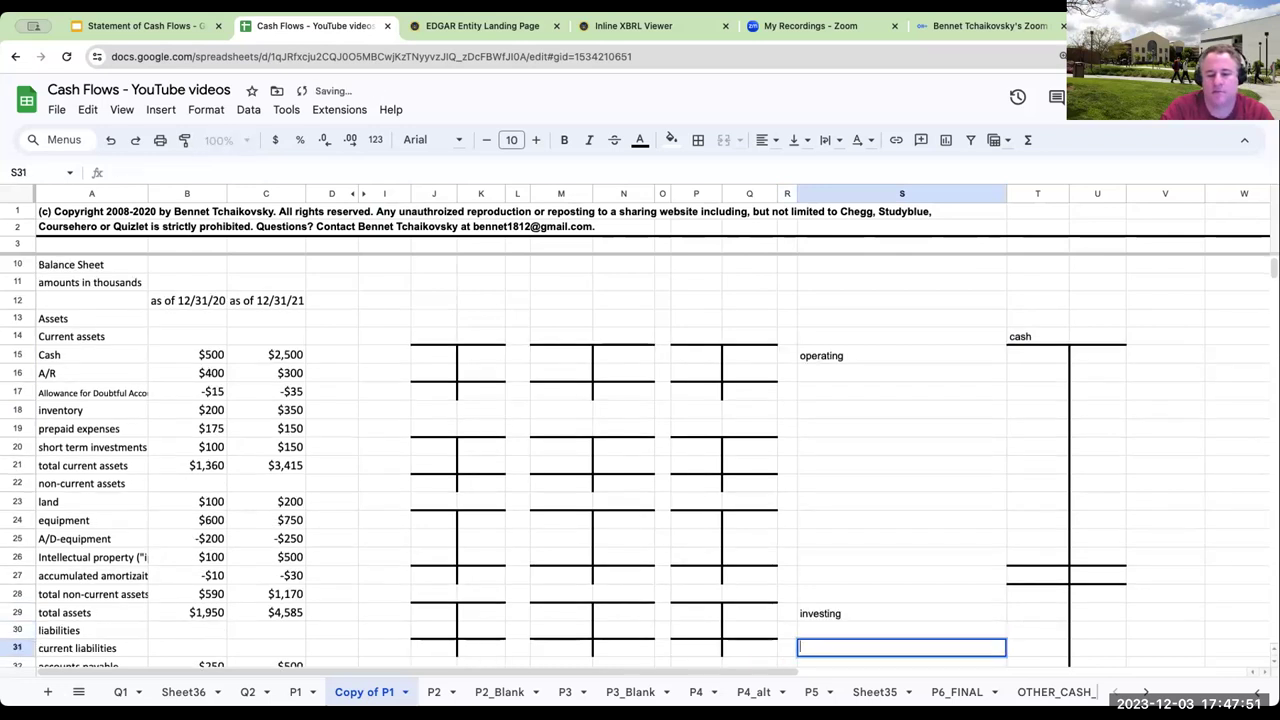
pyautogui.write('financing')
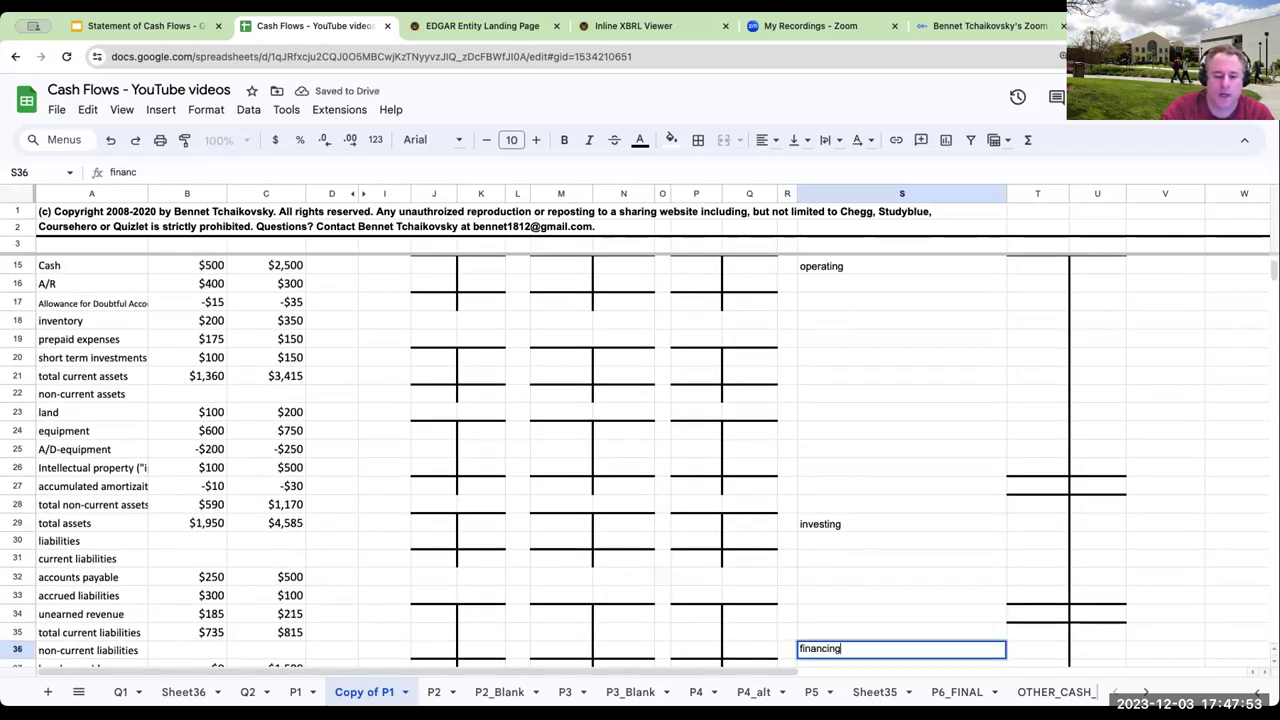
pyautogui.press('Return')
pyautogui.press('Down')
pyautogui.press('Down')
pyautogui.press('Down')
pyautogui.press('Down')
pyautogui.press('Down')
pyautogui.press('Down')
pyautogui.press('Down')
pyautogui.press('Down')
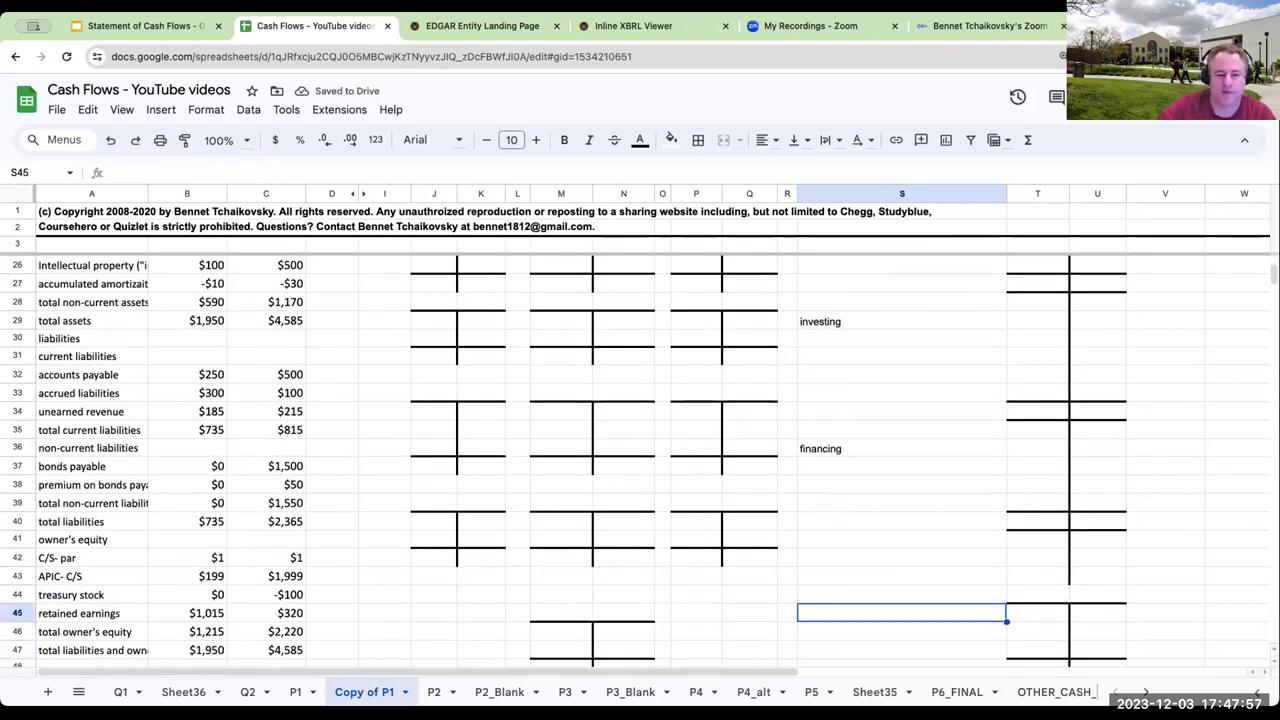
# - Review the blank T-accounts, the 12/31/20 balance column and the debit and credit key with the accounting equation in M49:N51
pyautogui.scroll(5, 891, 424)
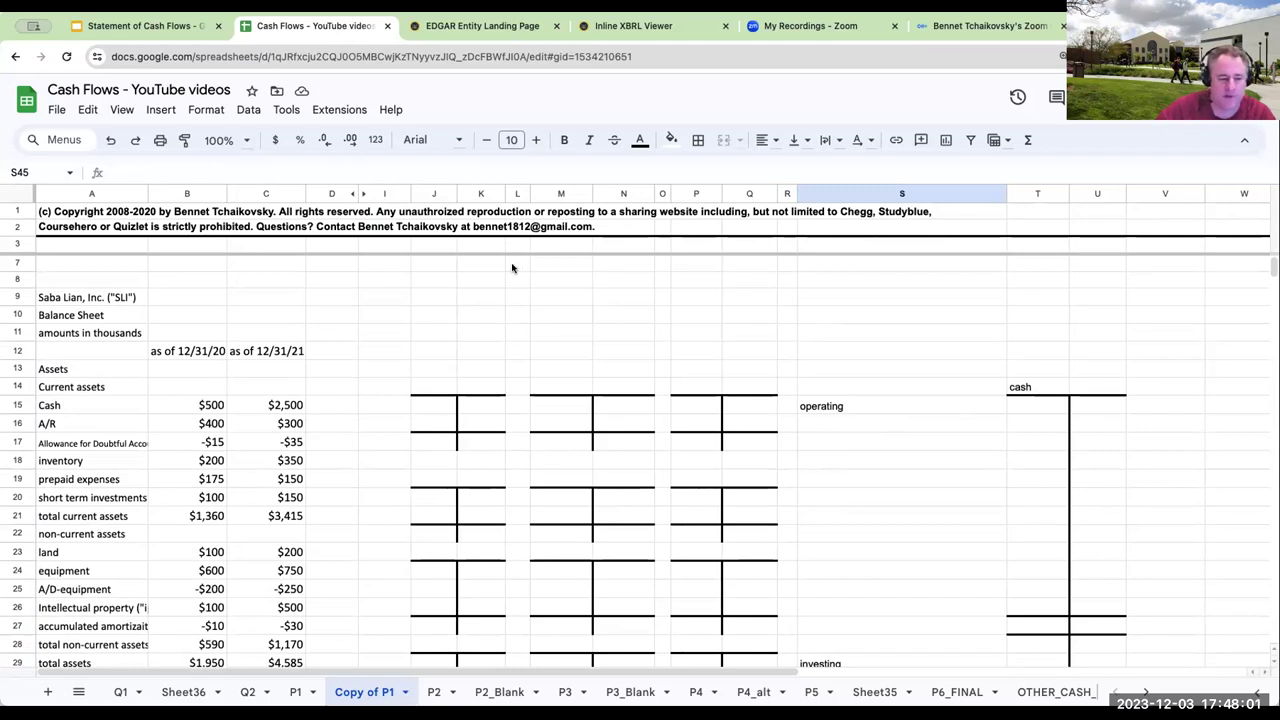
pyautogui.click(424, 387)
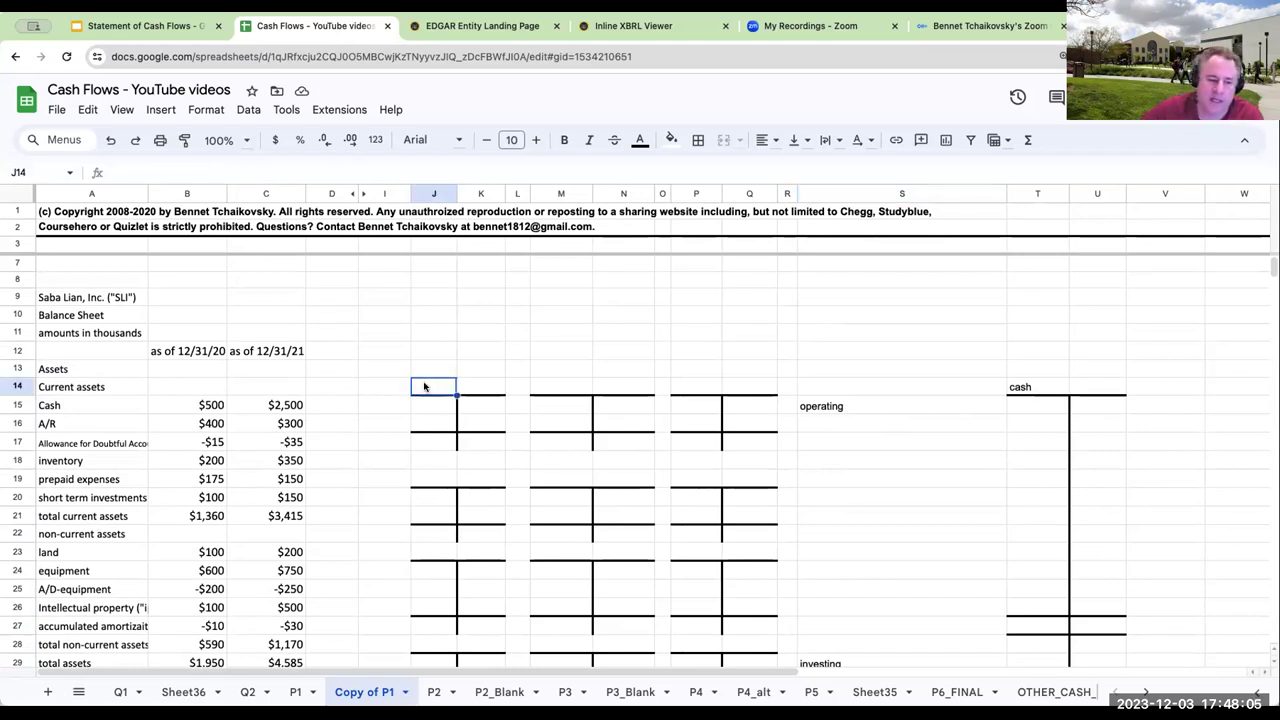
pyautogui.click(168, 350)
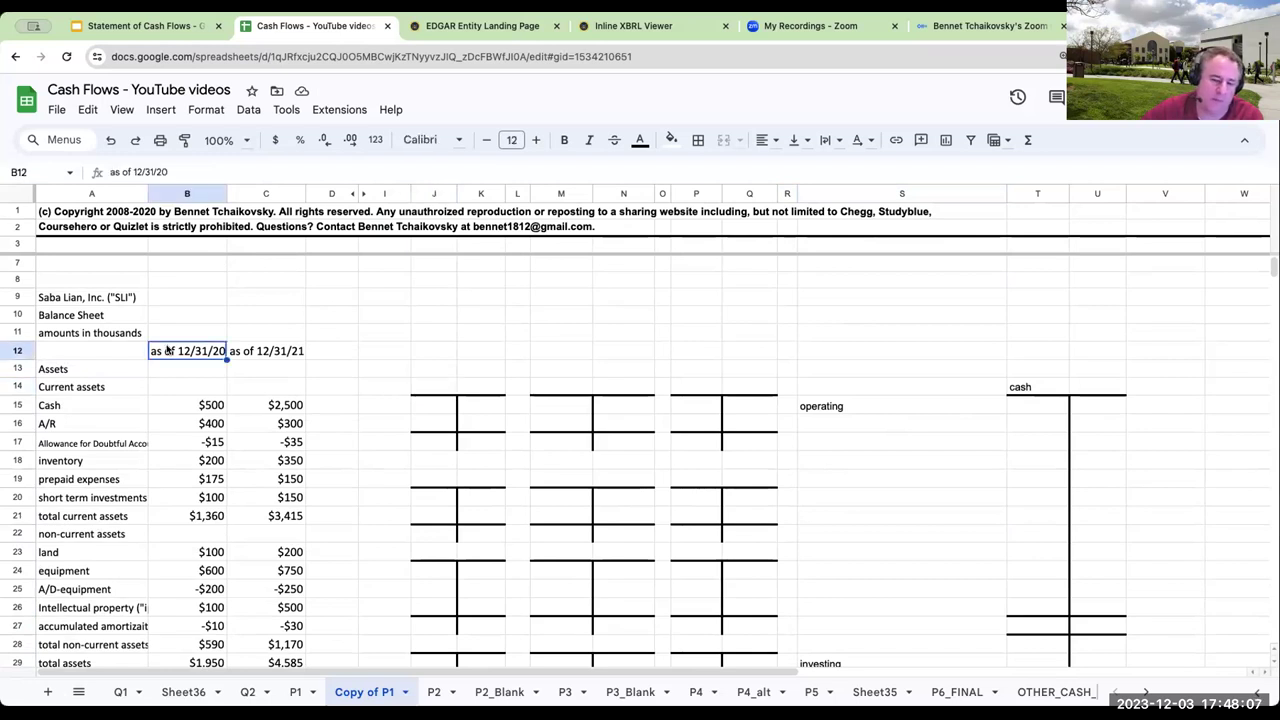
pyautogui.scroll(-6, 560, 406)
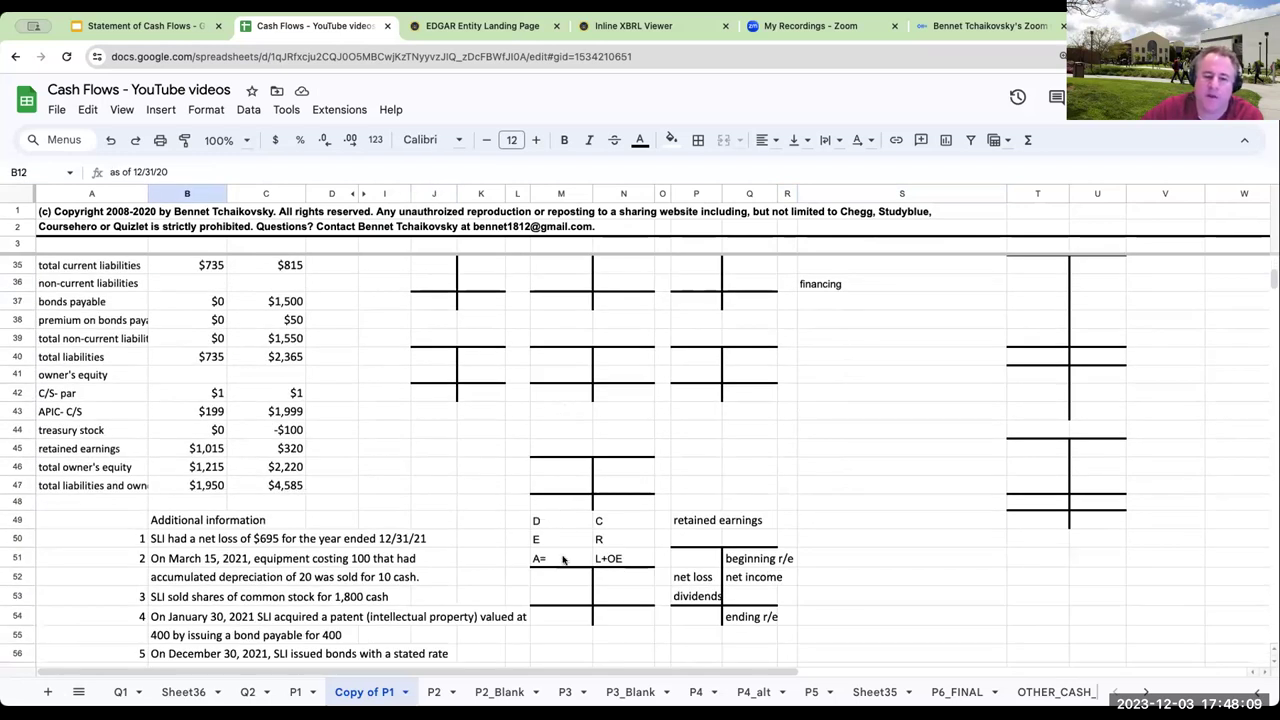
pyautogui.click(562, 559)
pyautogui.click(551, 519)
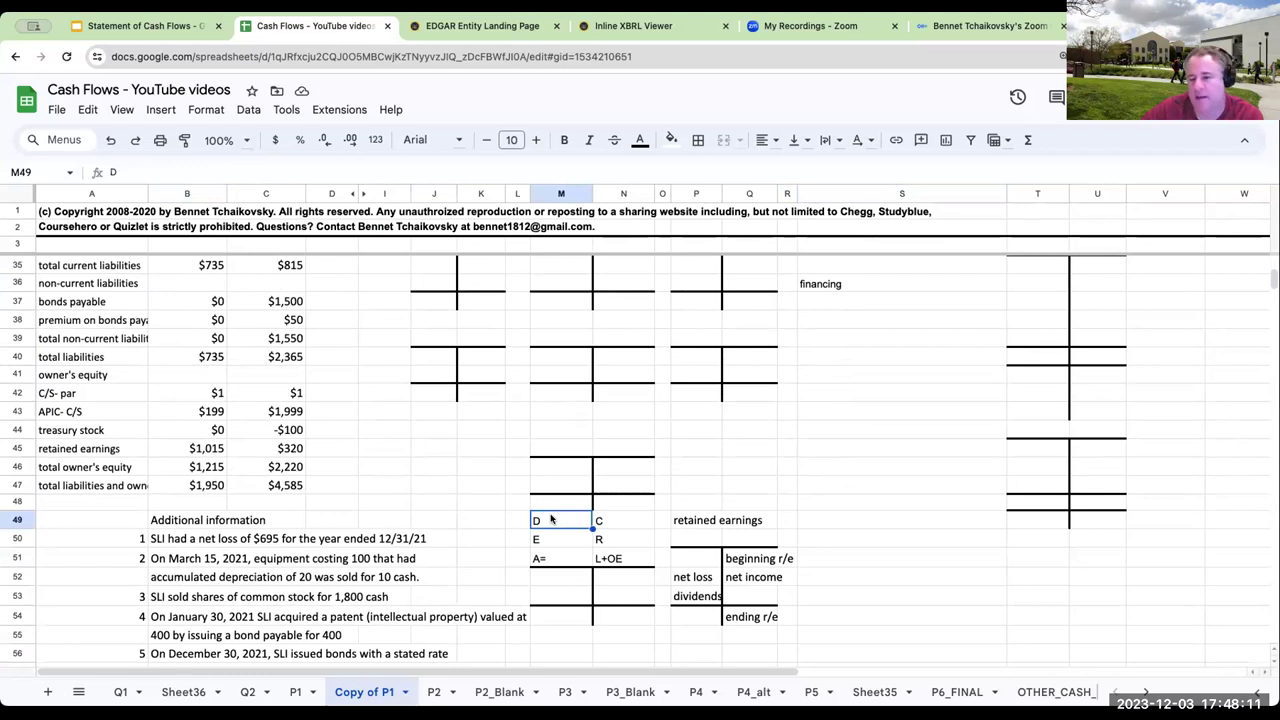
pyautogui.click(637, 529)
pyautogui.click(637, 563)
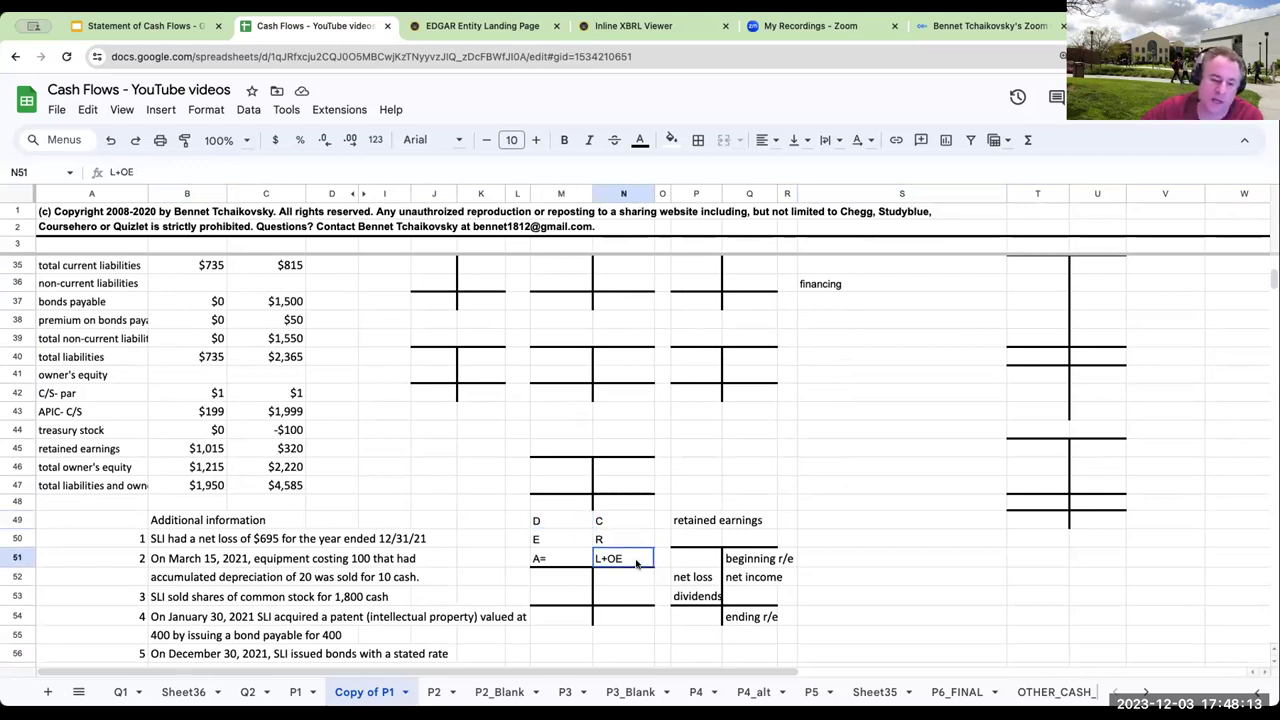
pyautogui.click(626, 523)
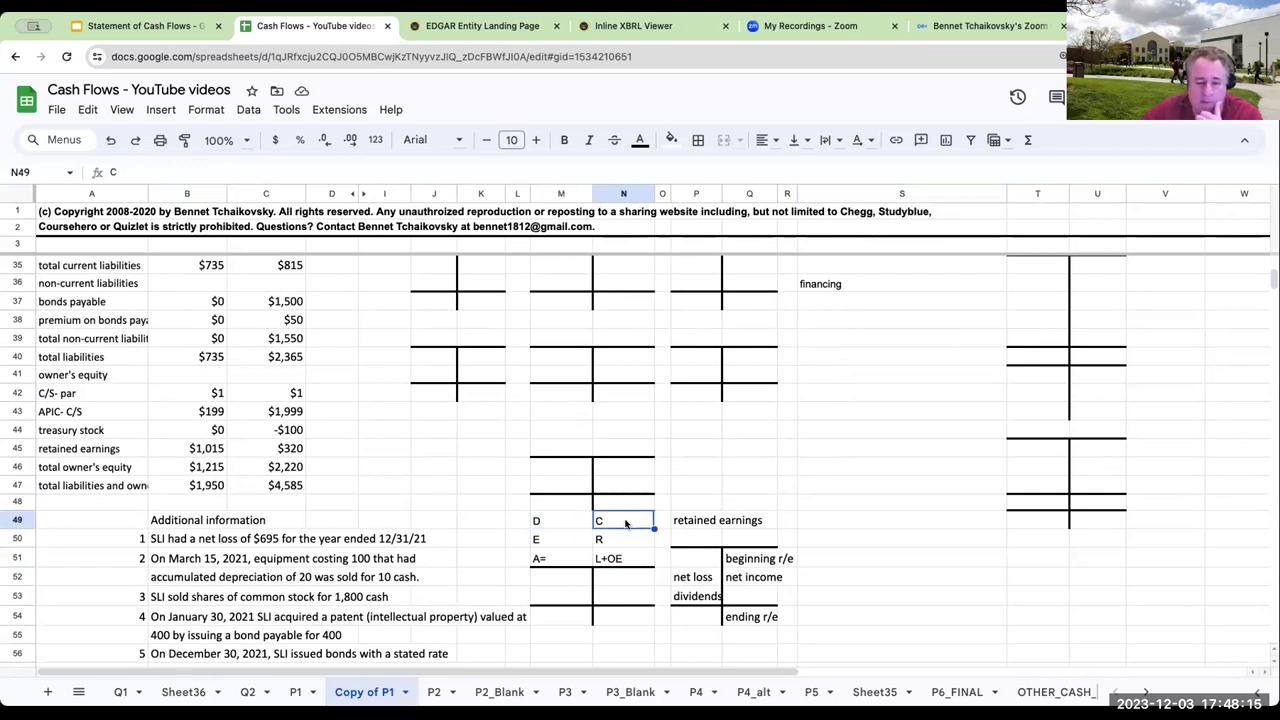
# - Check the debit and credit key in M49:N50 and title the first T-account "A/R" in J14
pyautogui.click(540, 520)
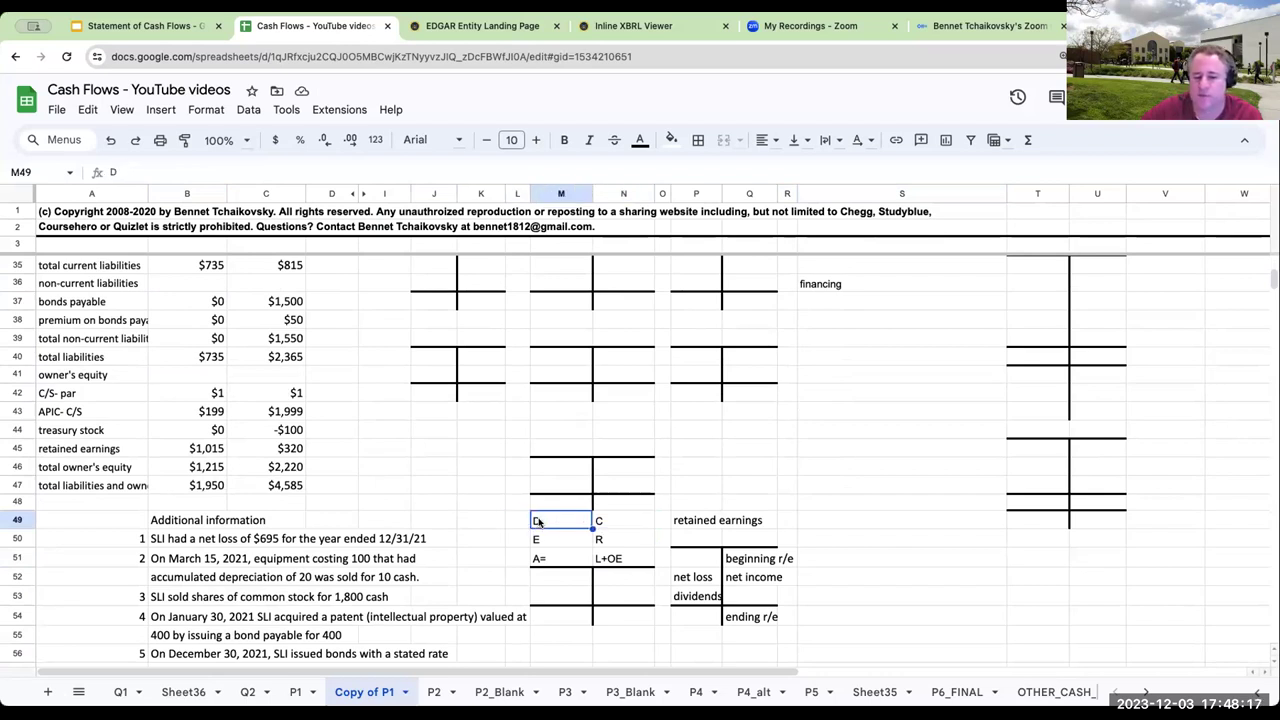
pyautogui.click(628, 521)
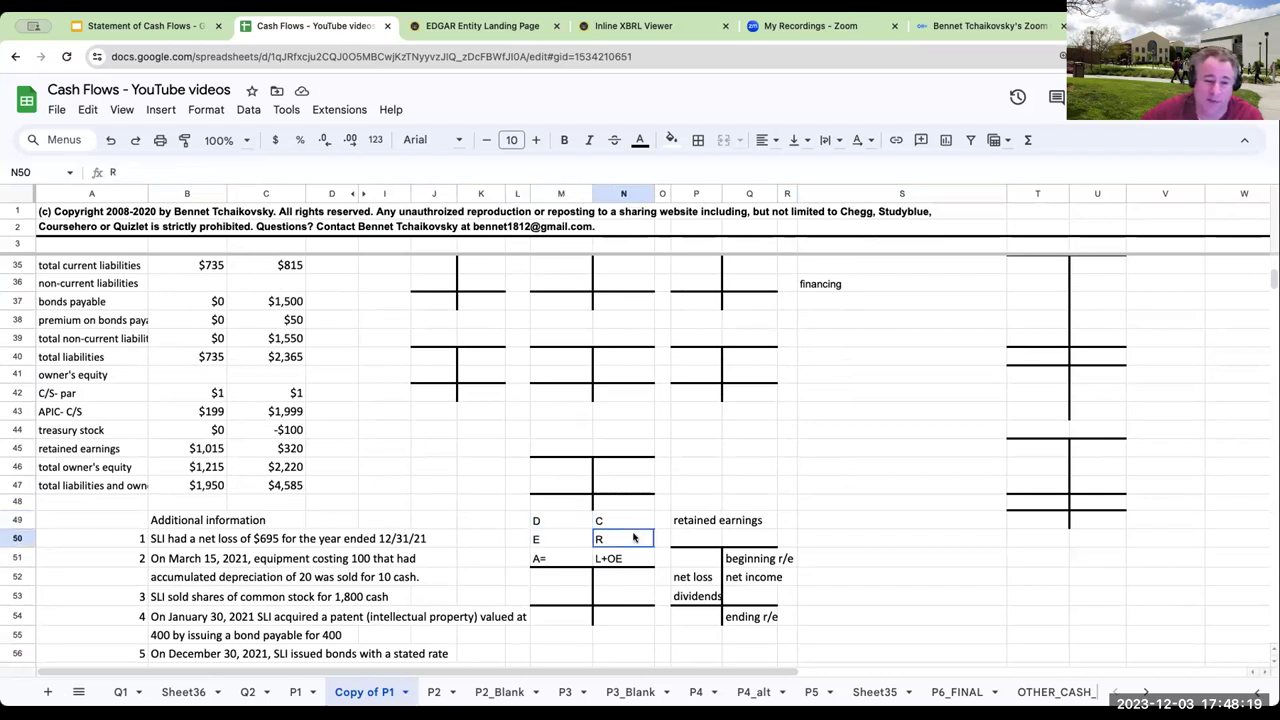
pyautogui.scroll(8, 615, 513)
pyautogui.click(430, 443)
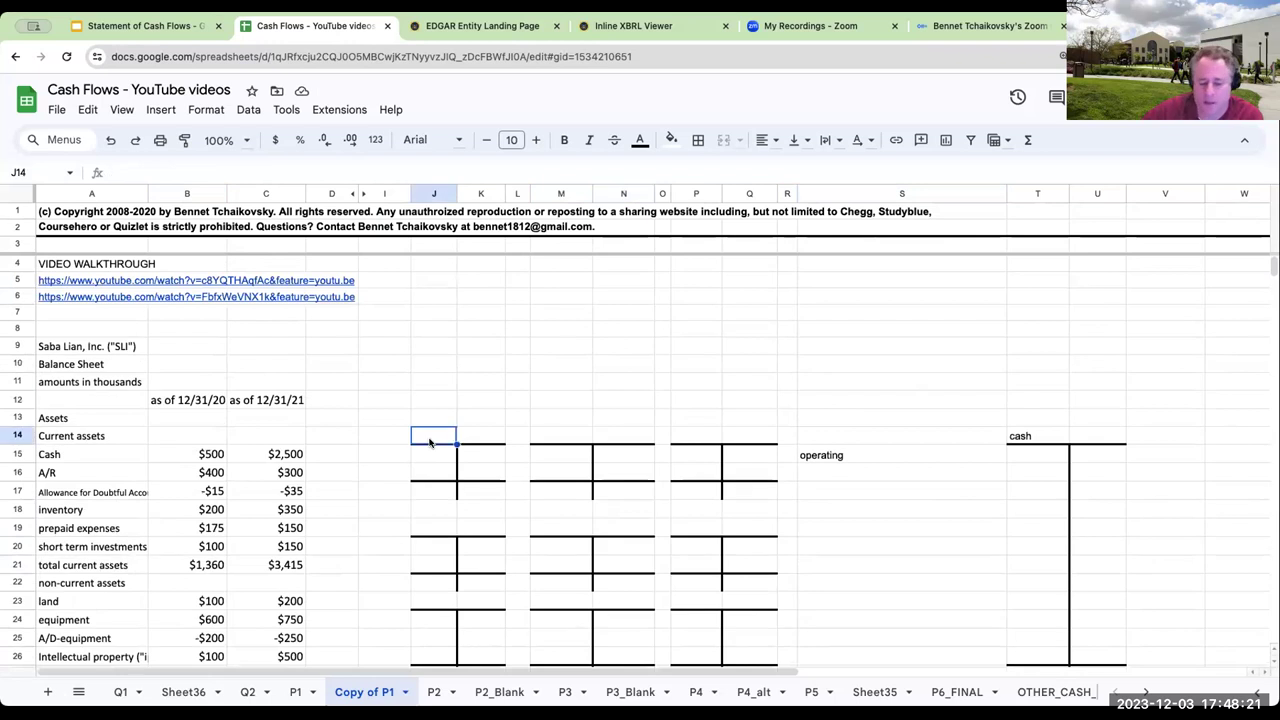
pyautogui.write('A/R')
pyautogui.press('Return')
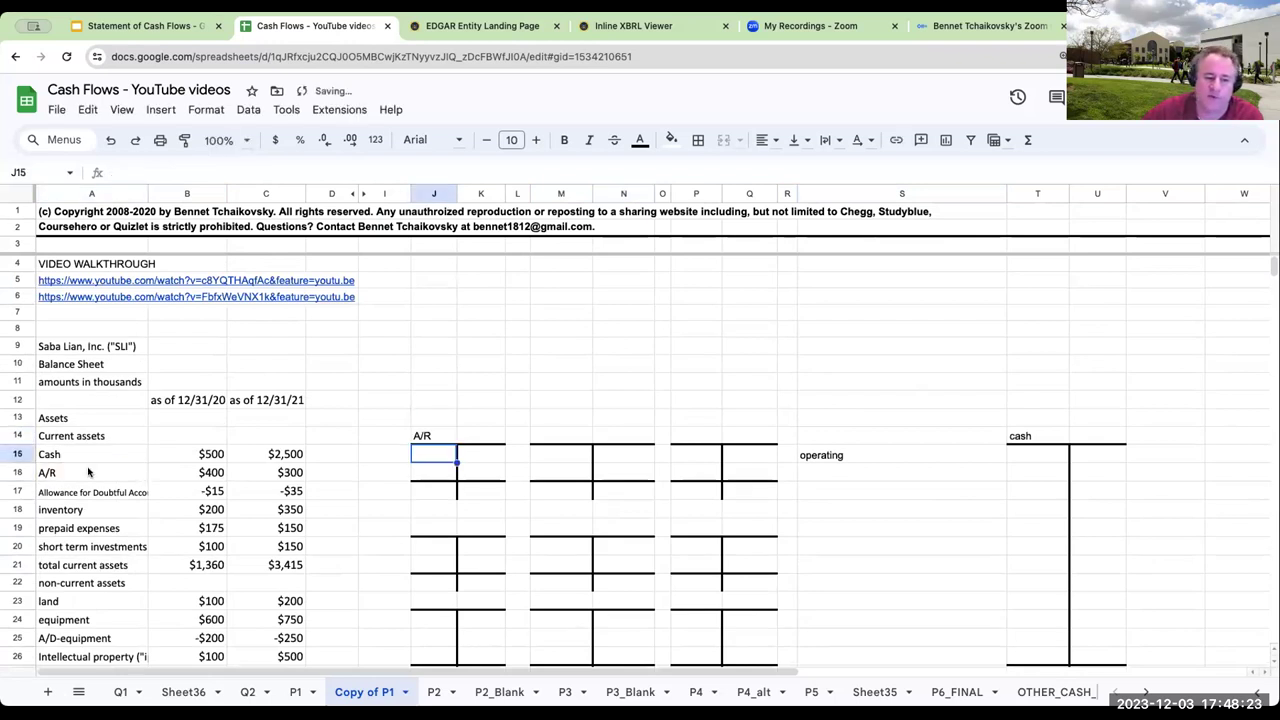
# - Link the A/R T-account's debit balances to the balance sheet, with B16 as opening in J15 and C16 as ending in J17
pyautogui.write('+')
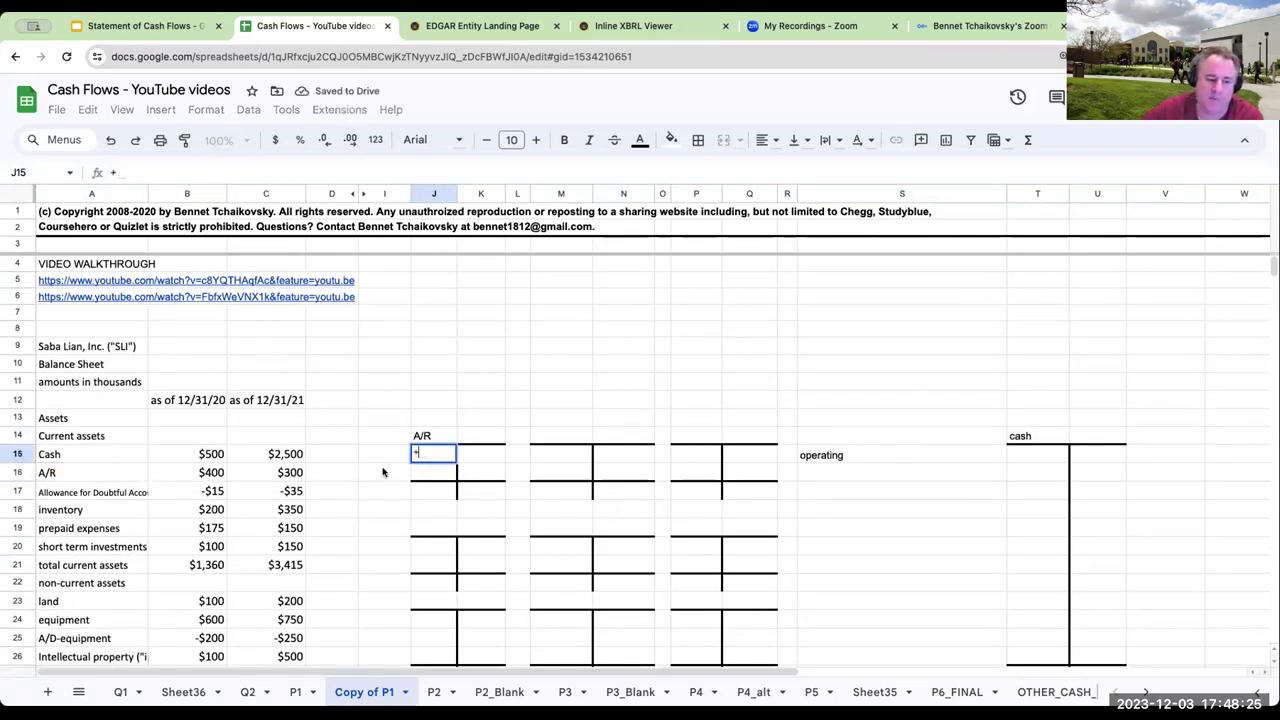
pyautogui.click(210, 474)
pyautogui.press('Return')
pyautogui.click(425, 491)
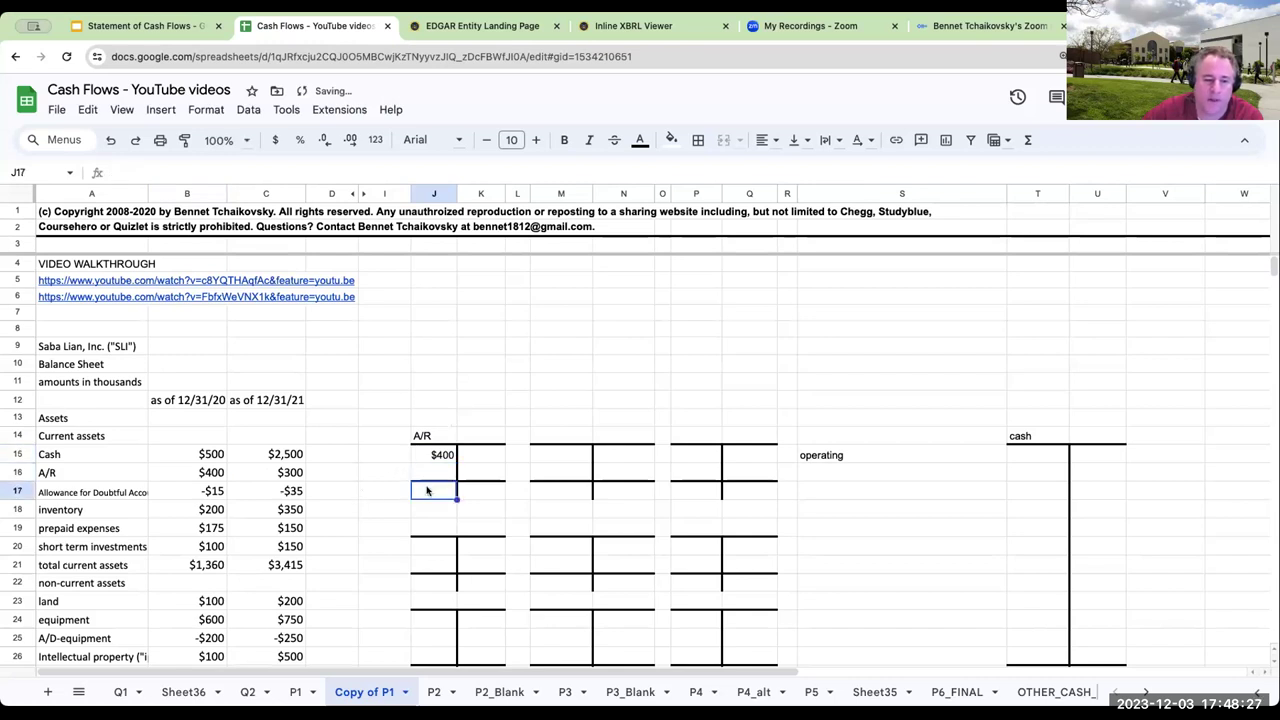
pyautogui.write('+')
pyautogui.click(290, 474)
pyautogui.press('Return')
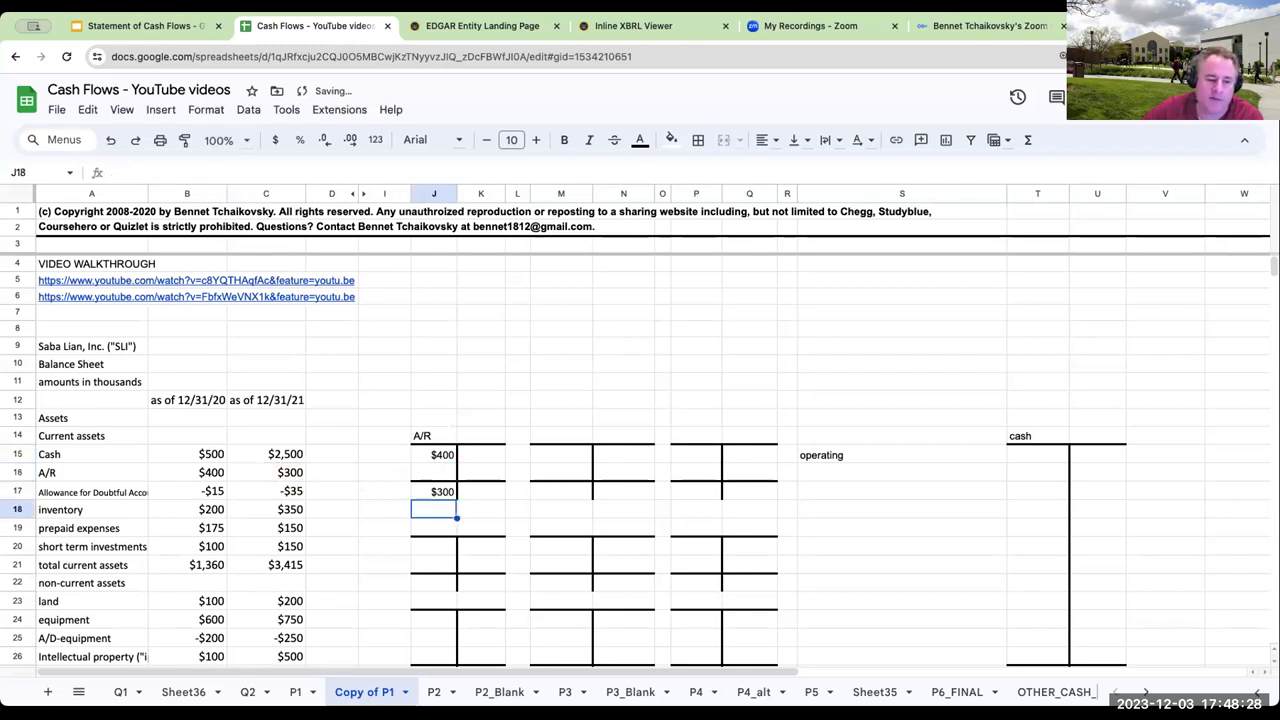
# - Title the T-account in M14 by referencing the Allowance for Doubtful Accounts label in A17
pyautogui.click(560, 443)
pyautogui.write('+')
pyautogui.click(115, 494)
pyautogui.press('Return')
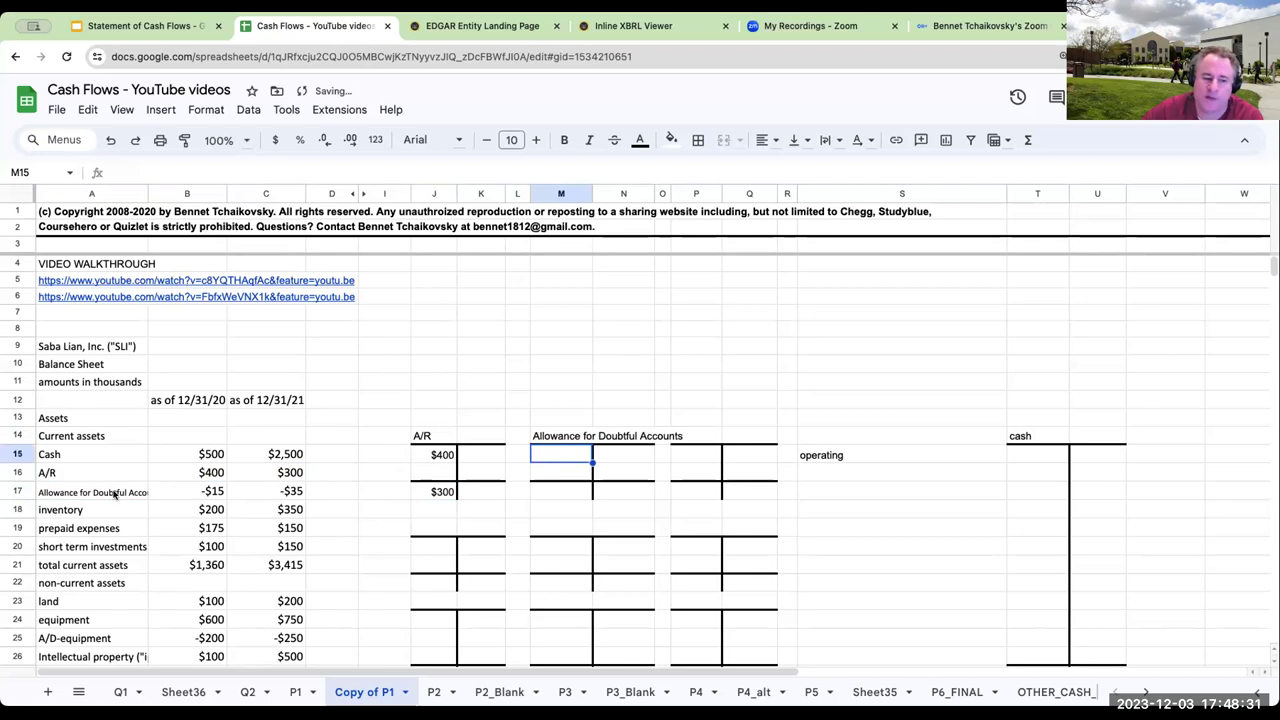
# - Enter the allowance's credit balances as positive amounts, with =-B17 as opening in N15 and =-C17 as ending in N17
pyautogui.click(627, 452)
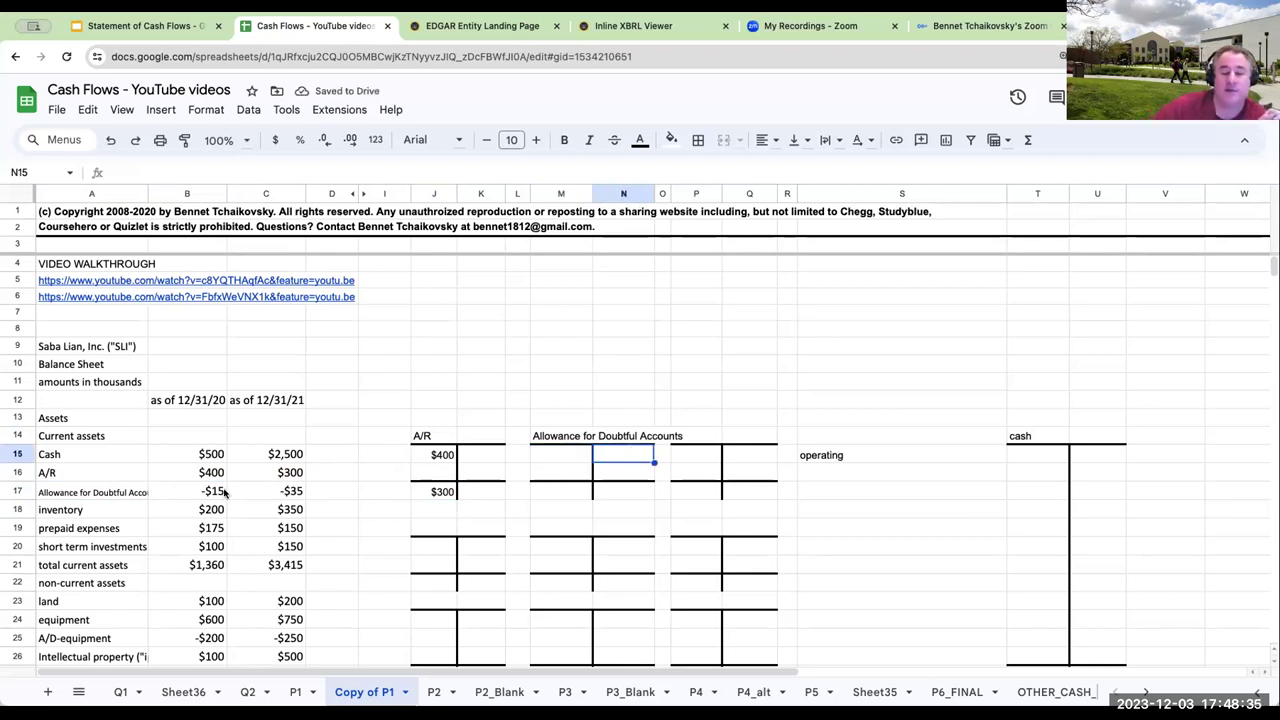
pyautogui.write('=-')
pyautogui.click(196, 492)
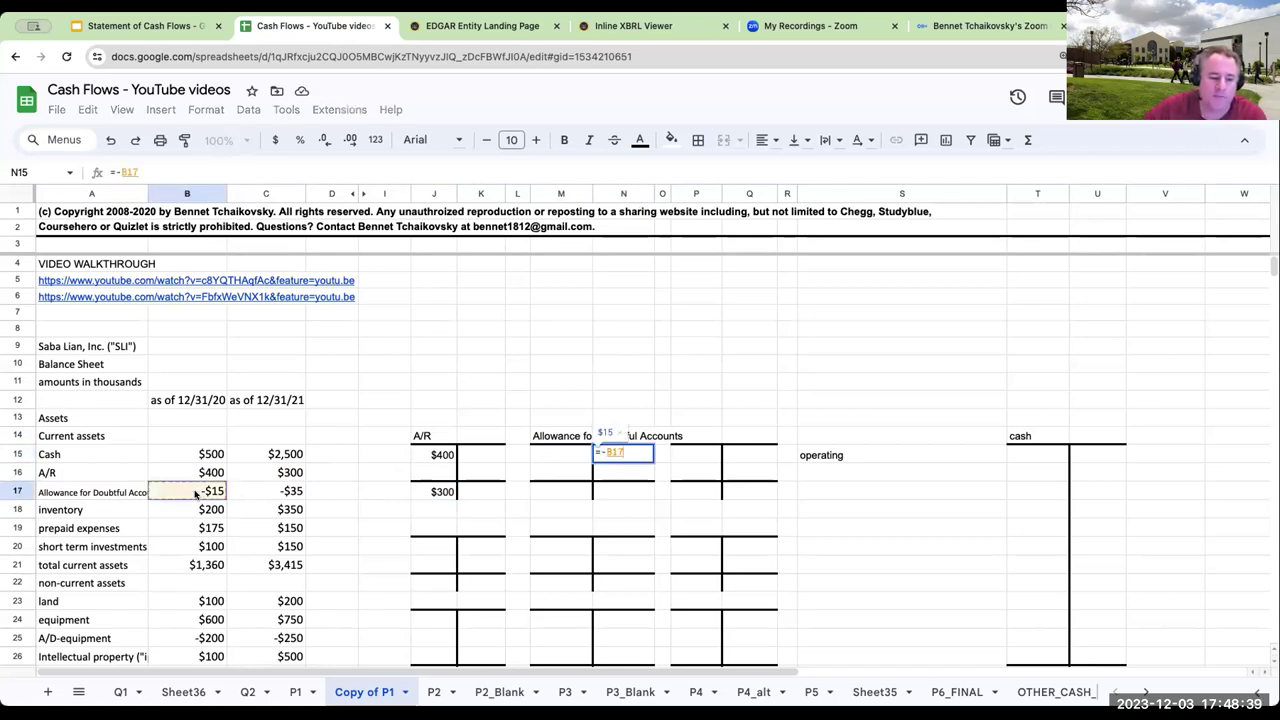
pyautogui.press('Return')
pyautogui.press('Down')
pyautogui.write('=-')
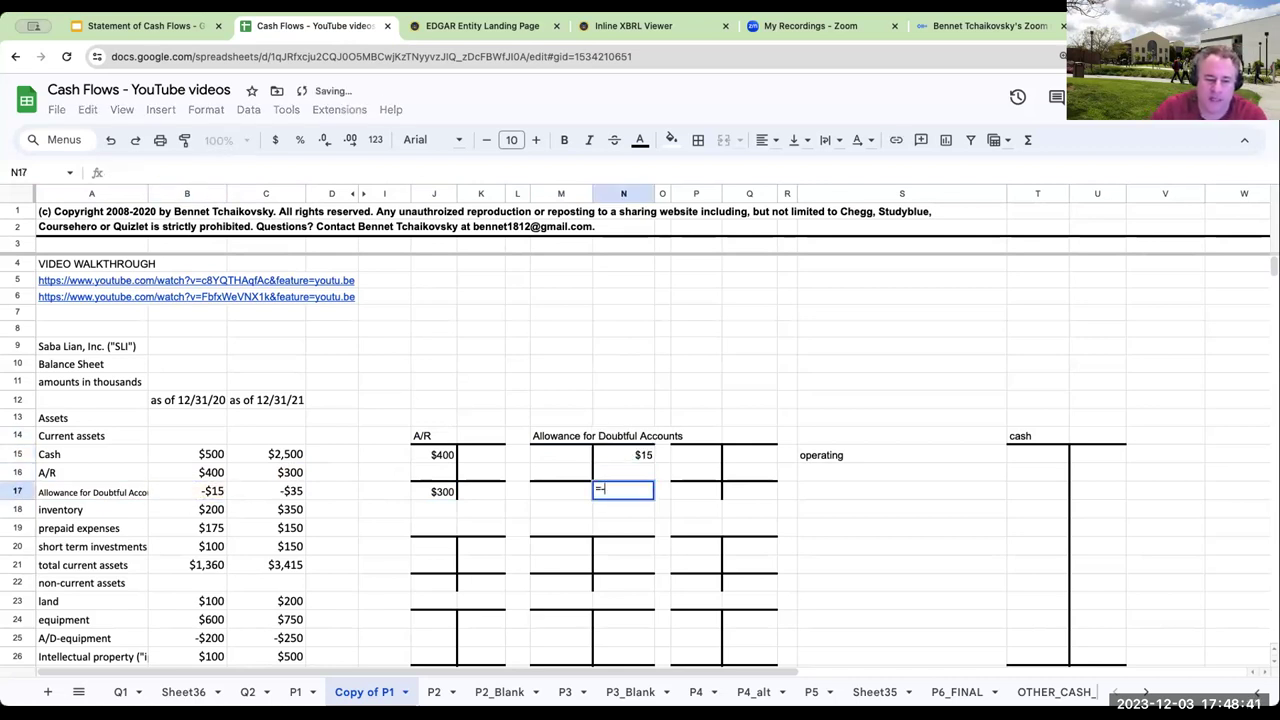
pyautogui.press('Left')
pyautogui.press('Left')
pyautogui.press('Left')
pyautogui.press('Left')
pyautogui.press('Left')
pyautogui.press('Left')
pyautogui.press('Left')
pyautogui.press('Return')
# - Title the T-account in P14 by referencing the inventory label in A18
pyautogui.press('Up')
pyautogui.press('Right')
pyautogui.press('Right')
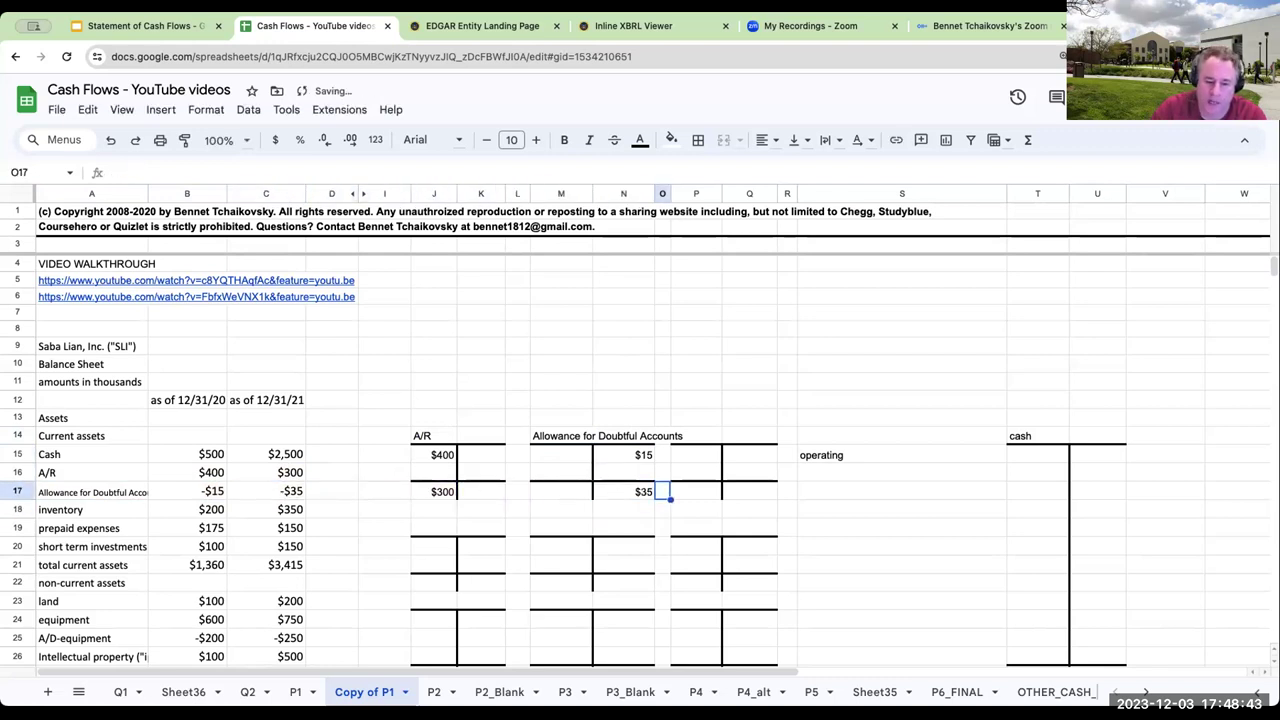
pyautogui.press('Up')
pyautogui.press('Up')
pyautogui.press('Up')
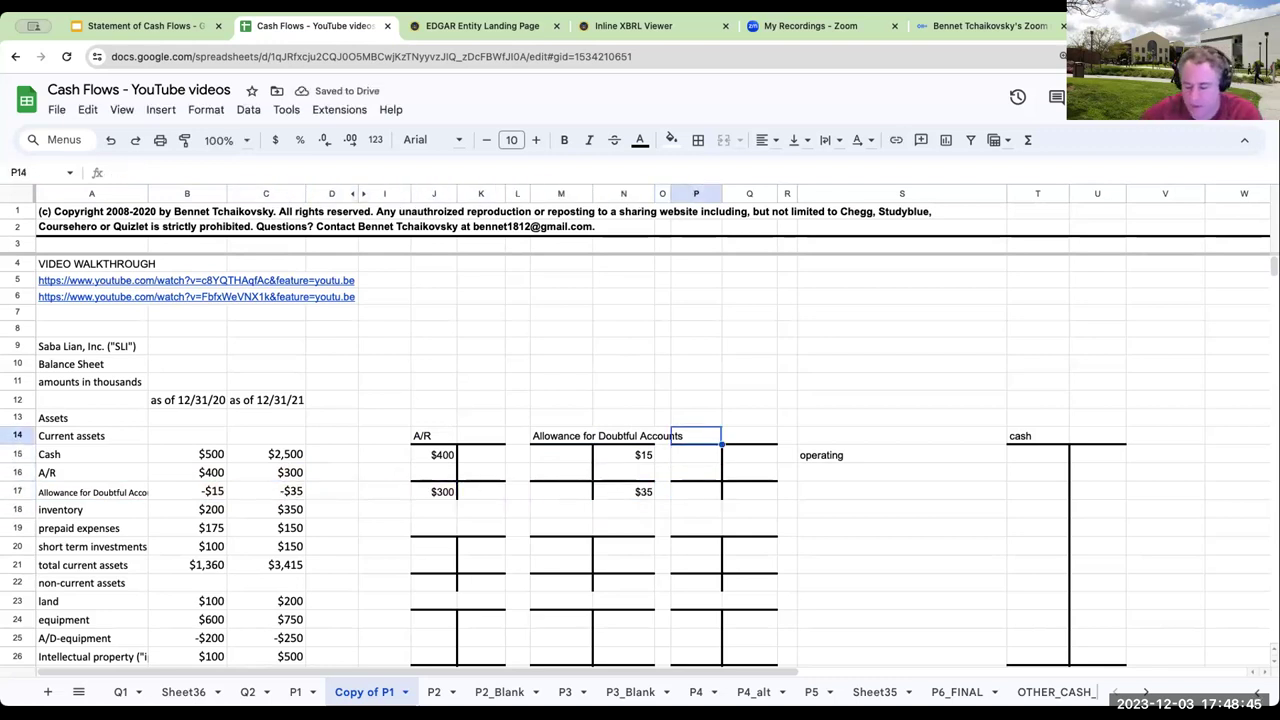
pyautogui.write('=')
pyautogui.click(60, 509)
pyautogui.press('Return')
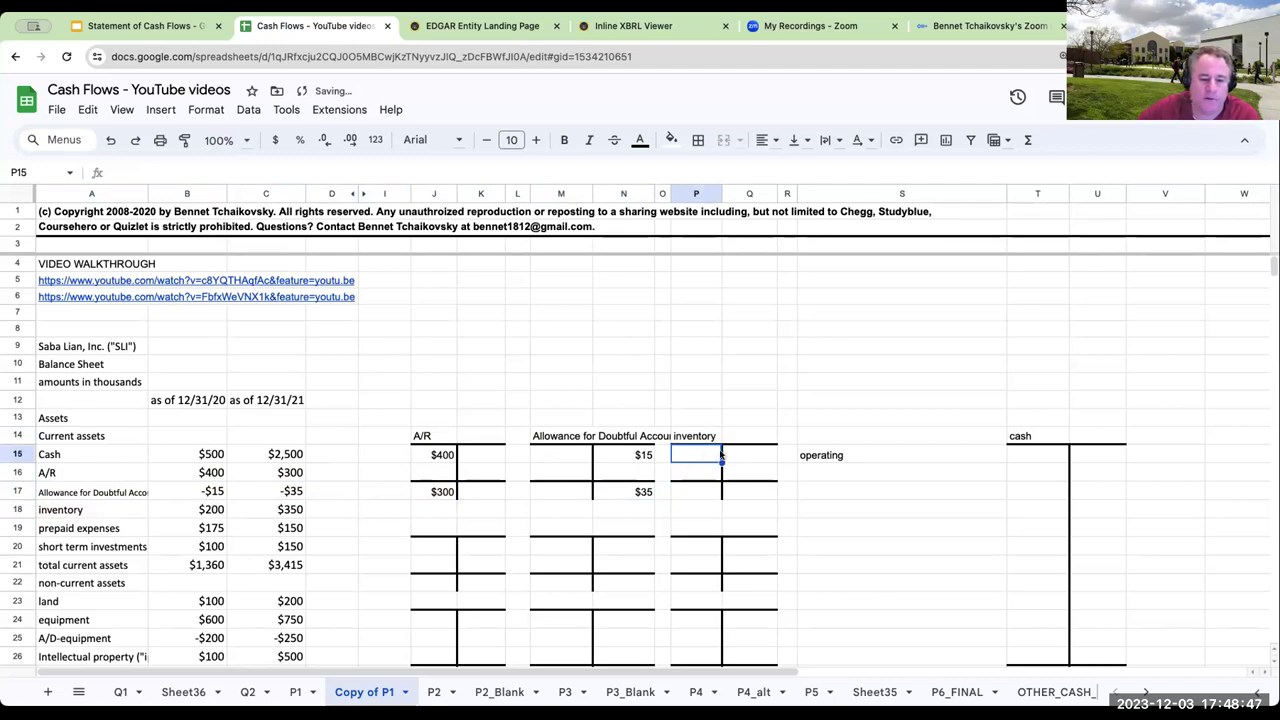
# - Link inventory's opening debit balance in P15 to B18 and its ending balance in P17 to C18
pyautogui.write('=')
pyautogui.click(211, 509)
pyautogui.press('Return')
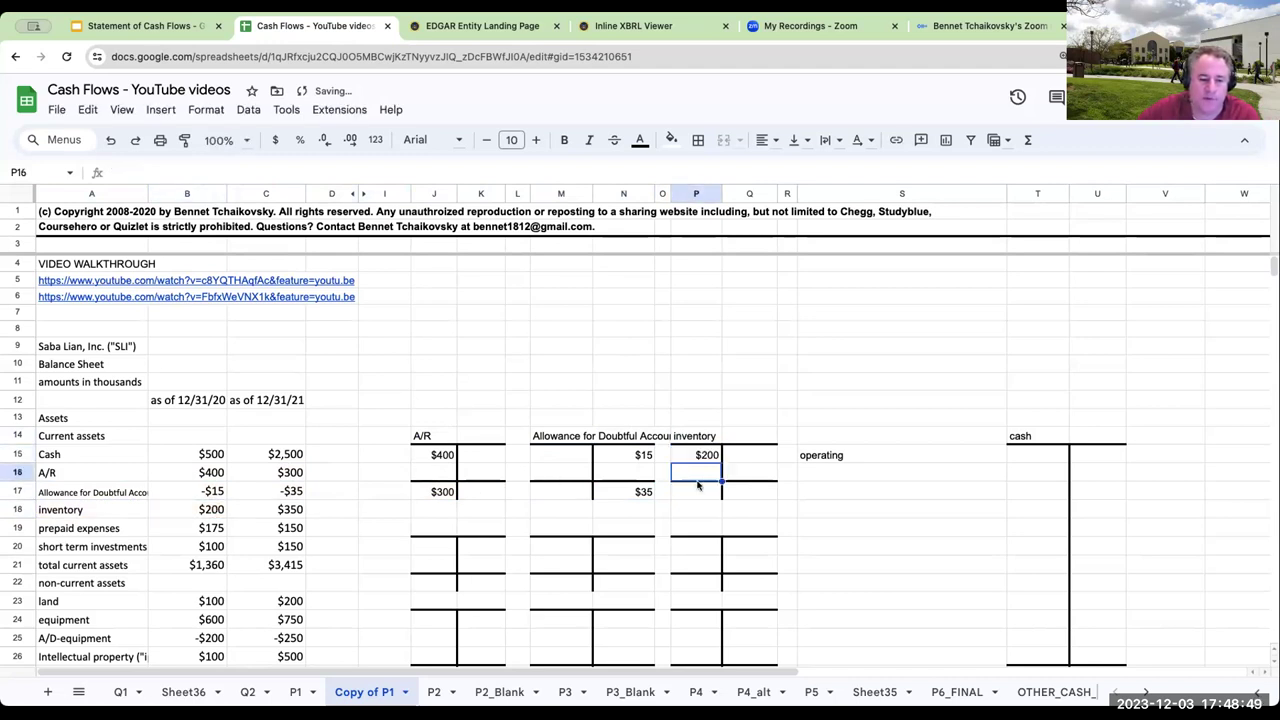
pyautogui.press('Down')
pyautogui.write('+')
pyautogui.click(296, 507)
pyautogui.press('Return')
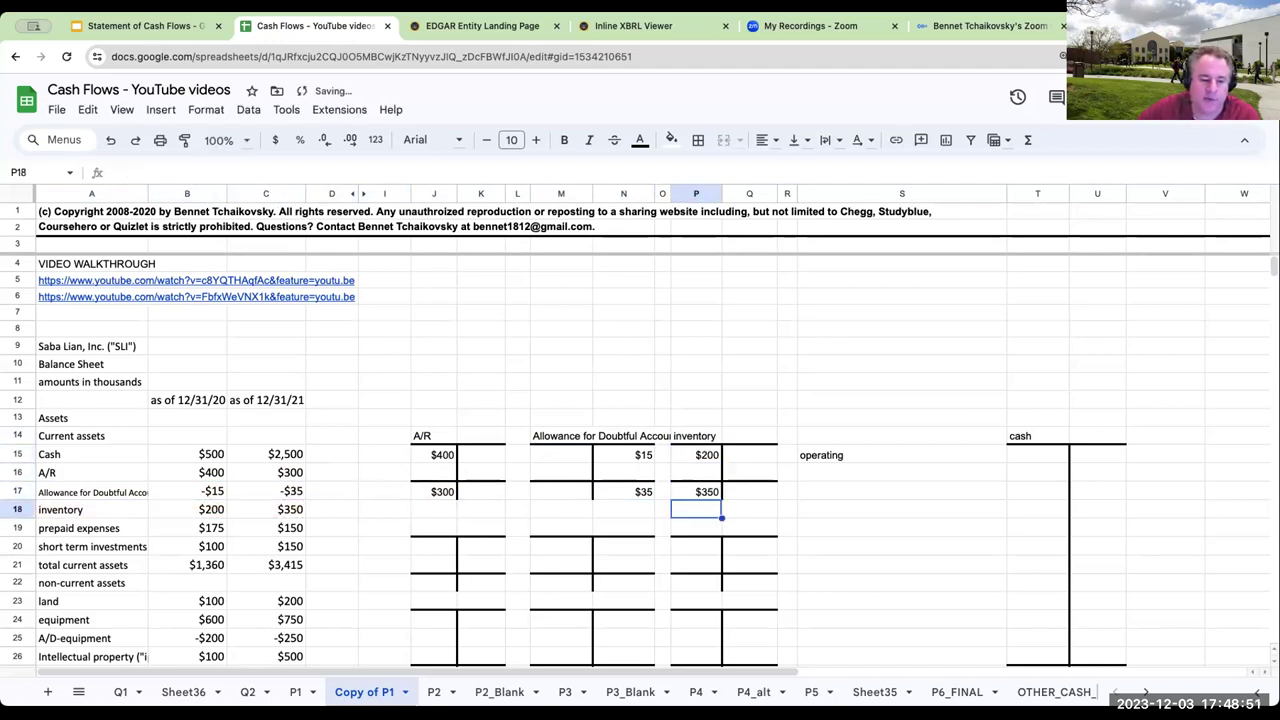
# - Title the T-account in J19 by referencing the prepaid expenses label in A19
pyautogui.click(441, 530)
pyautogui.write('+')
pyautogui.click(118, 532)
pyautogui.press('Return')
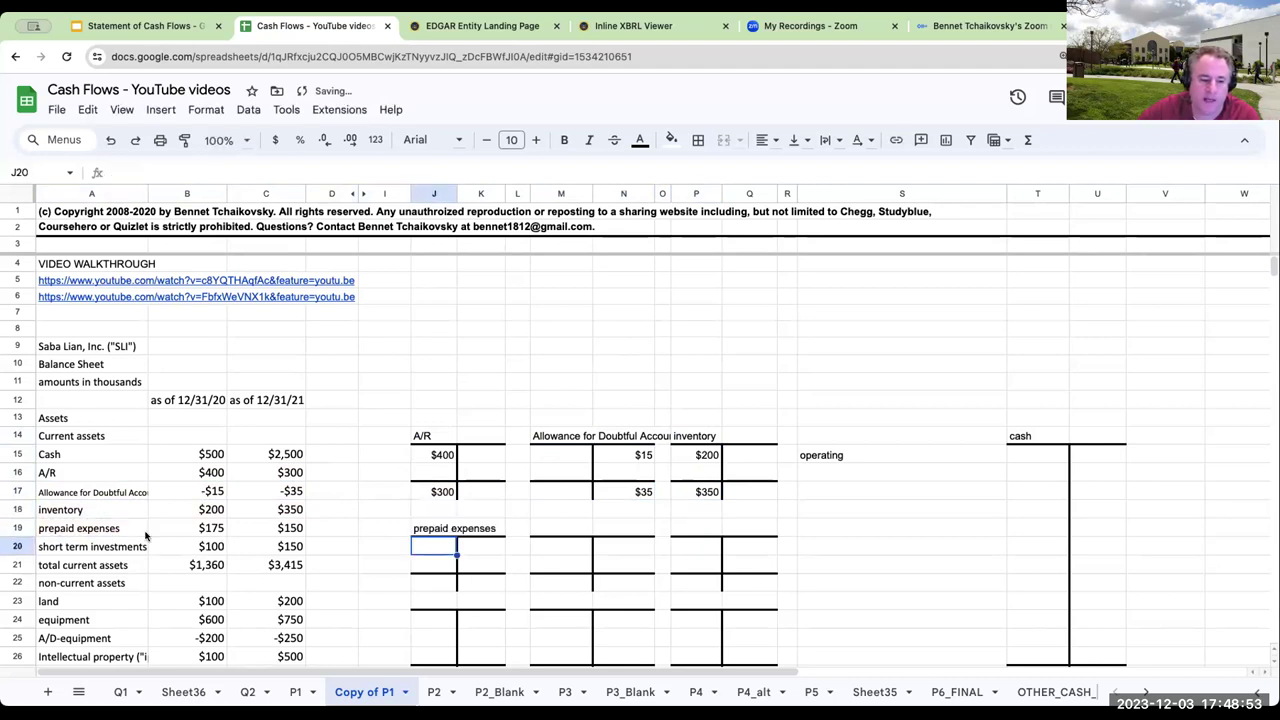
# - Link prepaid expenses' opening debit balance in J20 to B19 and its ending balance in J22 to C19
pyautogui.write('+')
pyautogui.click(200, 528)
pyautogui.press('Return')
pyautogui.click(441, 583)
pyautogui.write('+')
pyautogui.click(283, 528)
pyautogui.press('Return')
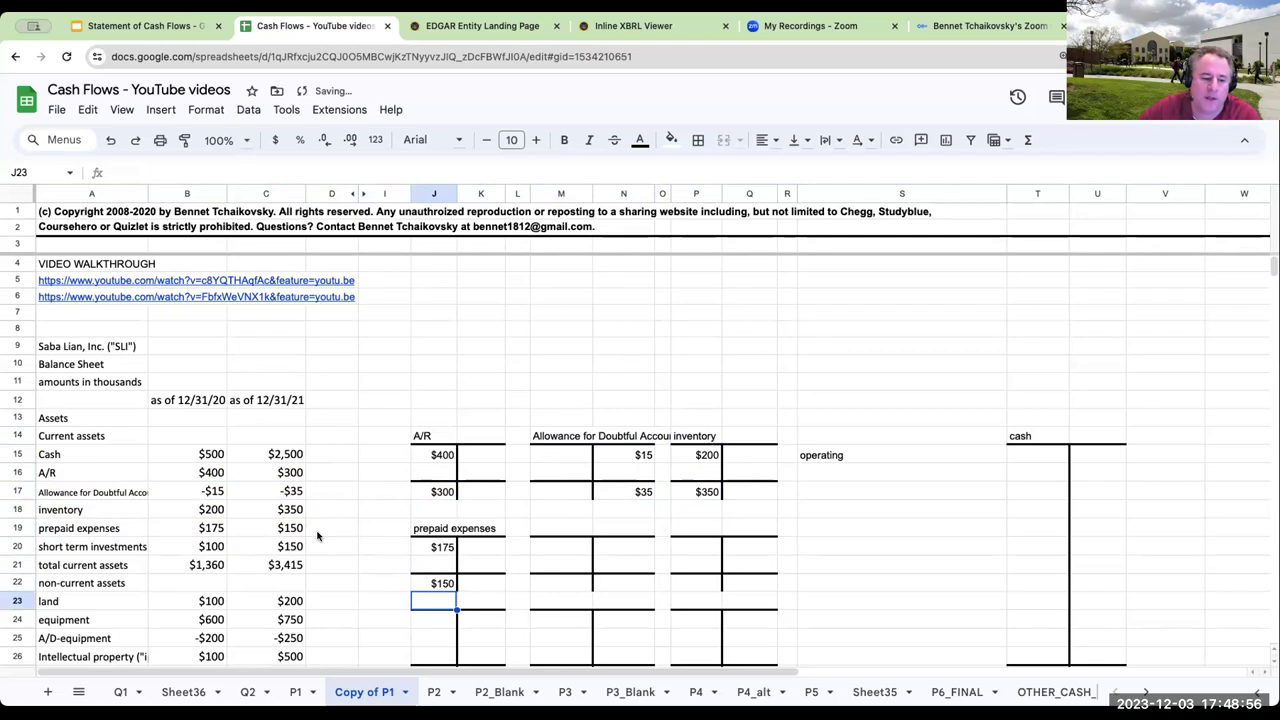
# - Title the T-account in M19 by referencing the short term investments label in A20
pyautogui.click(575, 530)
pyautogui.write('+')
pyautogui.click(100, 547)
pyautogui.press('Return')
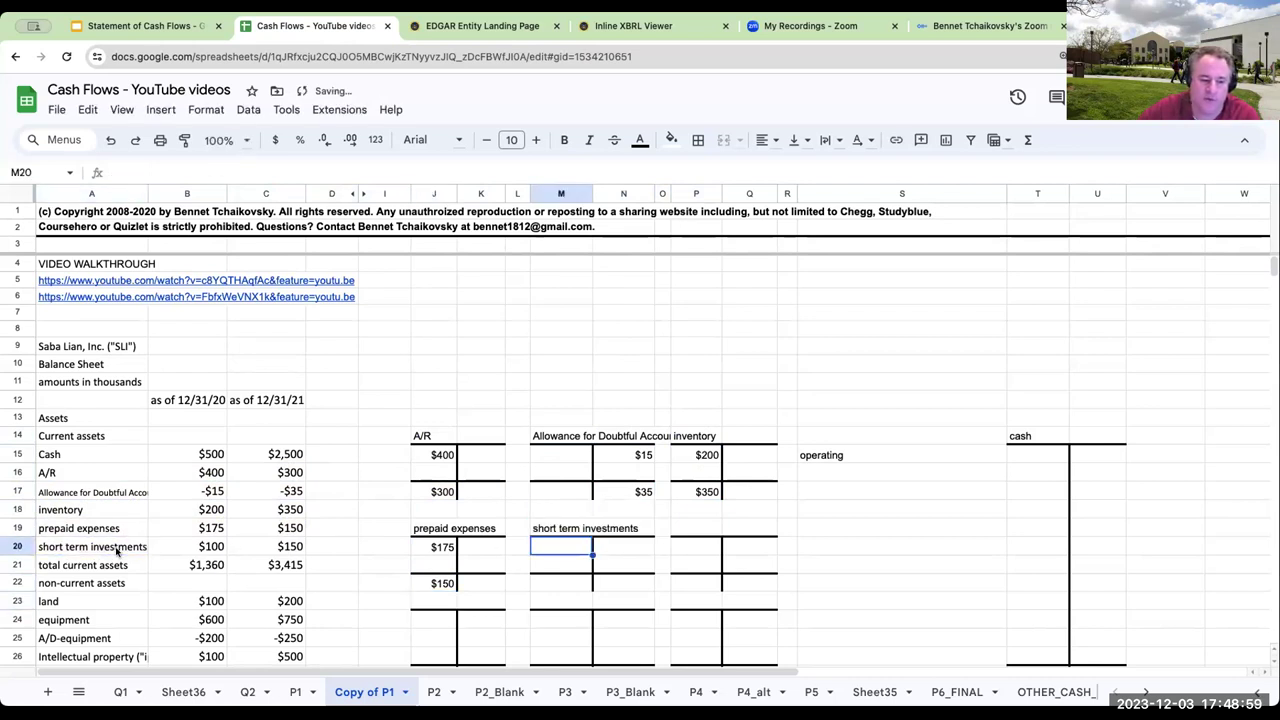
# - Link short term investments' opening debit balance in M20 to B20 and its ending balance in M22 to C20
pyautogui.write('+')
pyautogui.click(219, 550)
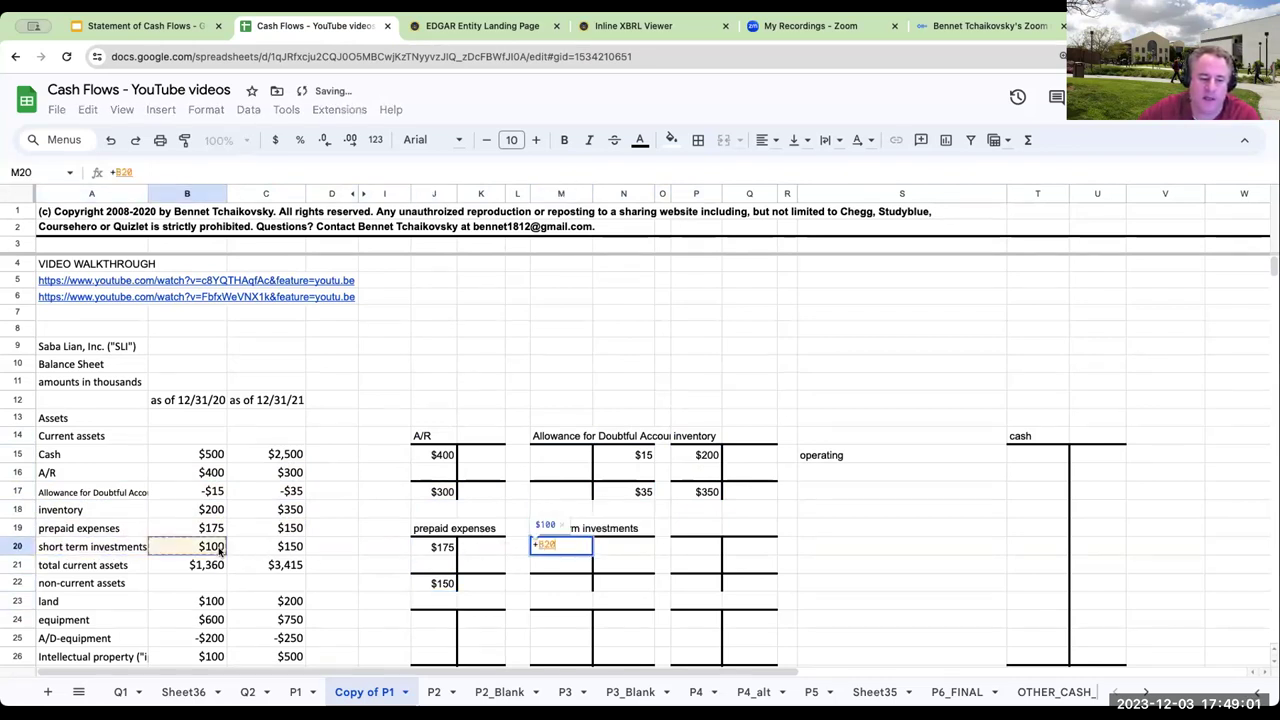
pyautogui.press('Return')
pyautogui.click(560, 578)
pyautogui.write('+')
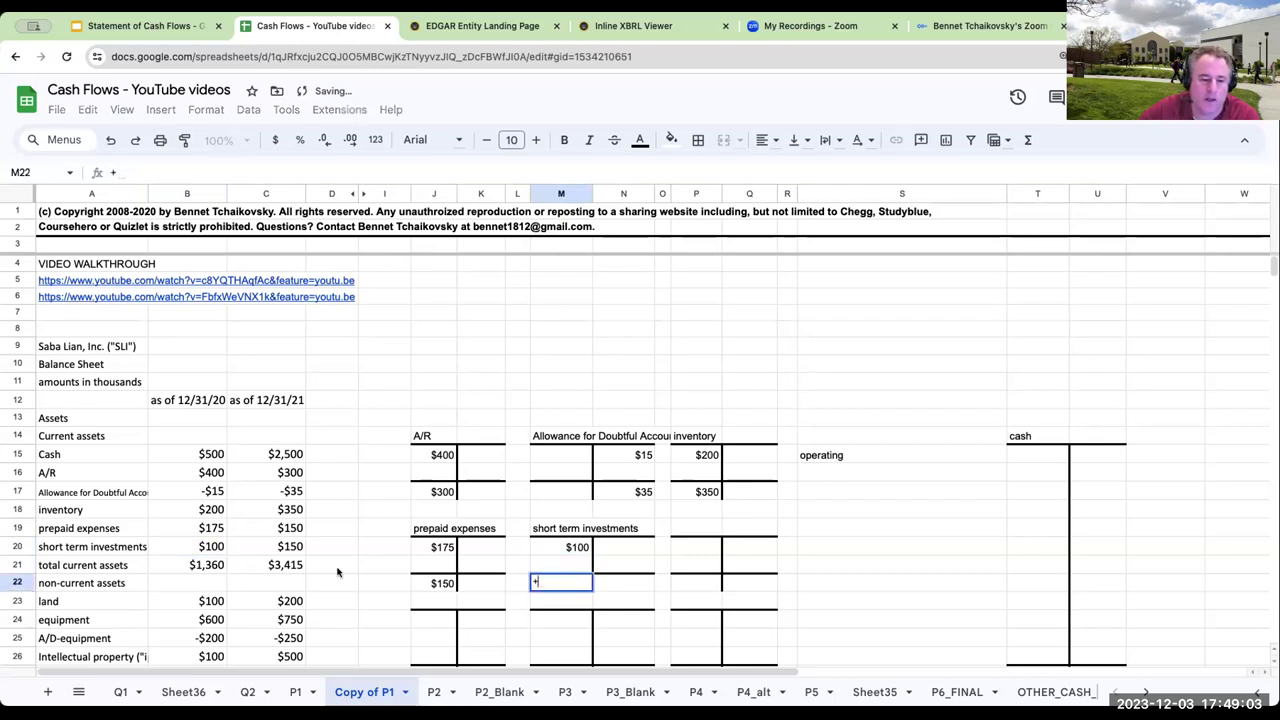
pyautogui.click(292, 548)
pyautogui.press('Return')
# - Title the T-account in P19 "land"
pyautogui.click(694, 529)
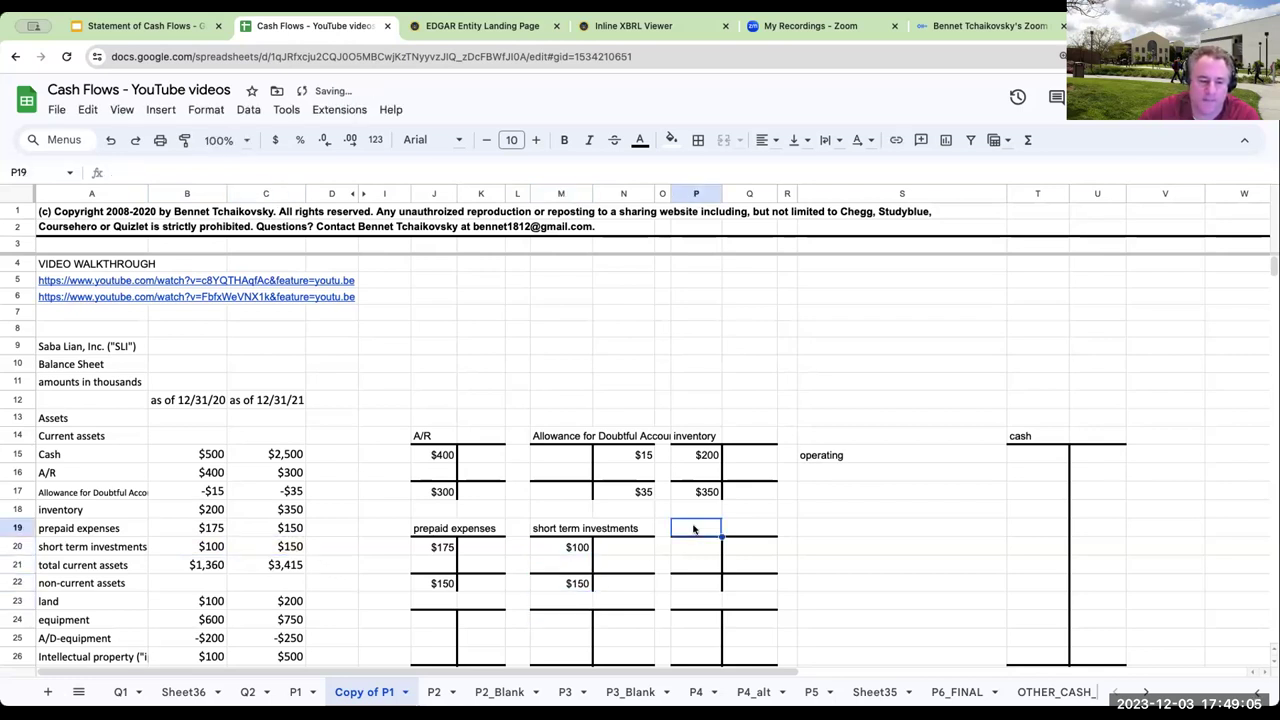
pyautogui.scroll(-3, 345, 580)
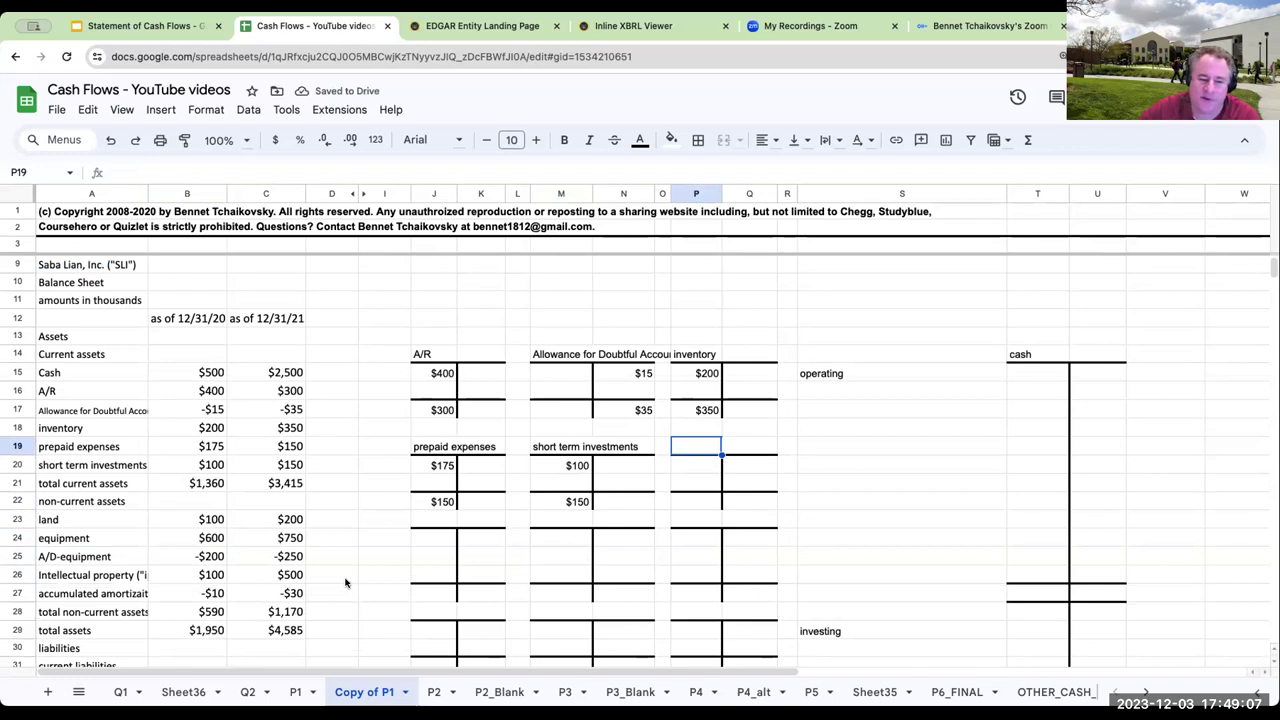
pyautogui.write('land')
pyautogui.press('Return')
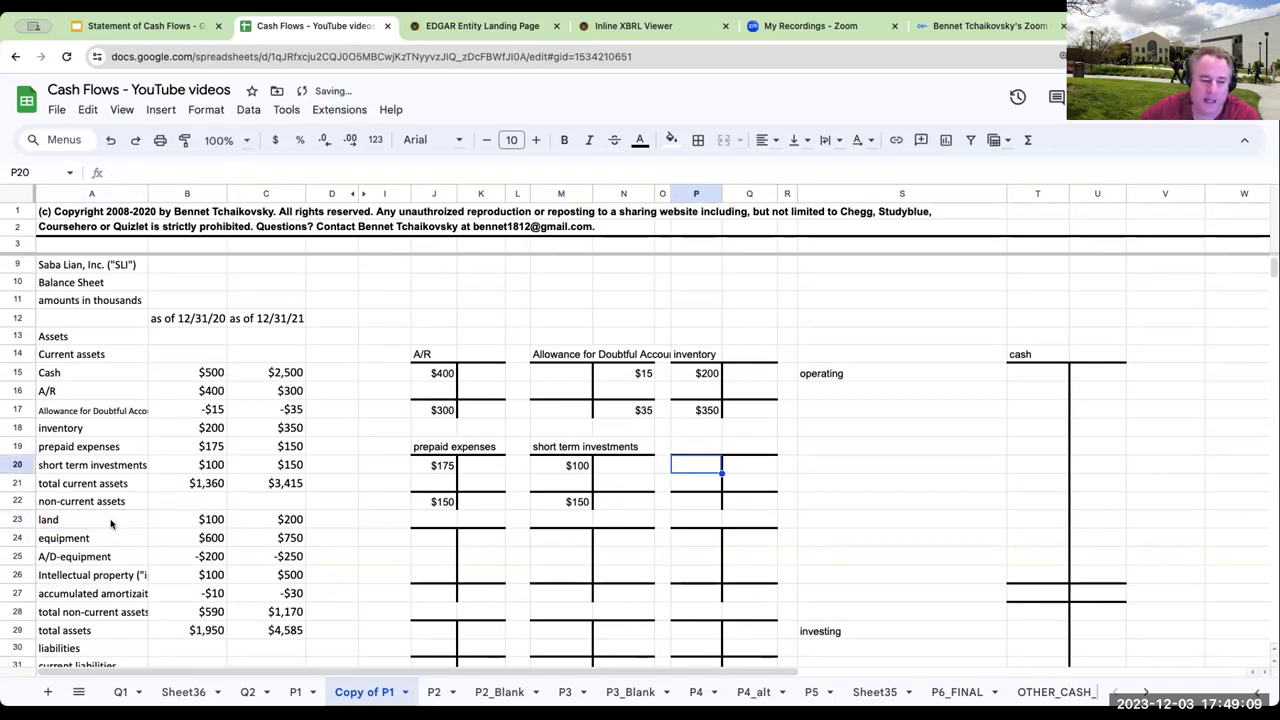
# - Link land's opening debit balance in P20 to B23 and its ending balance in P22 to C23
pyautogui.write('=')
pyautogui.click(210, 522)
pyautogui.press('Return')
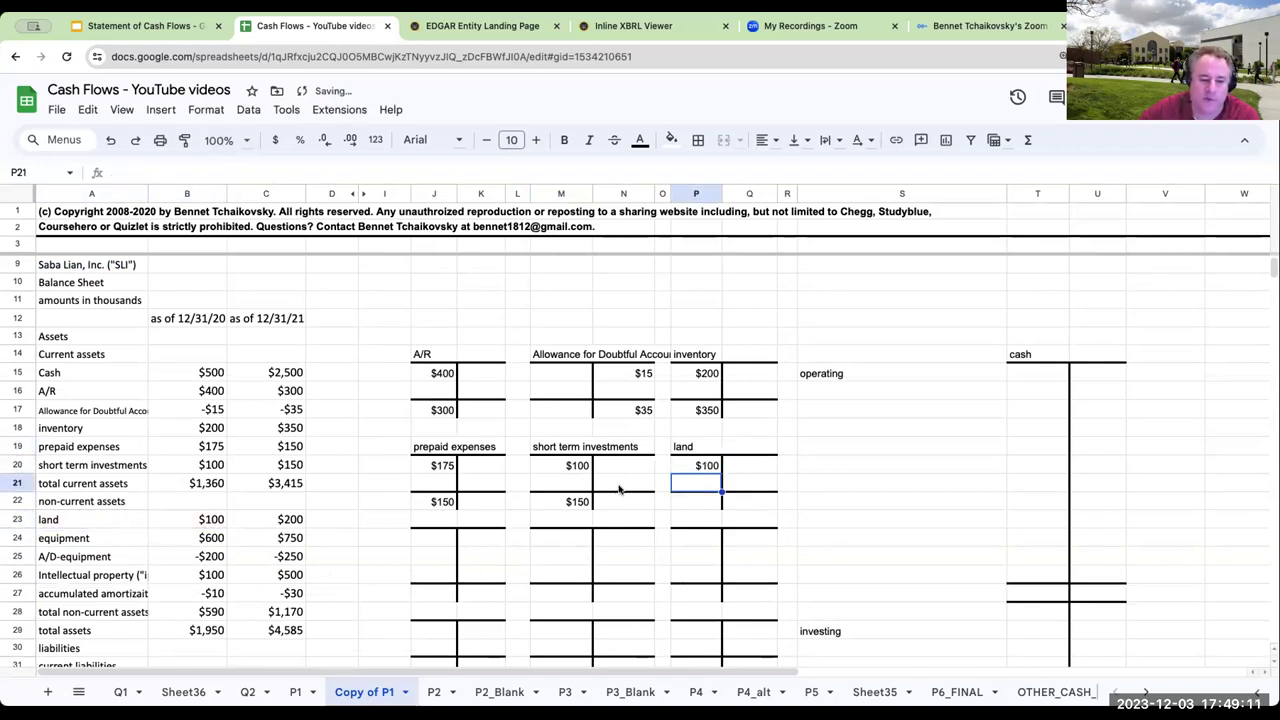
pyautogui.click(707, 507)
pyautogui.write('=')
pyautogui.click(290, 522)
pyautogui.press('Return')
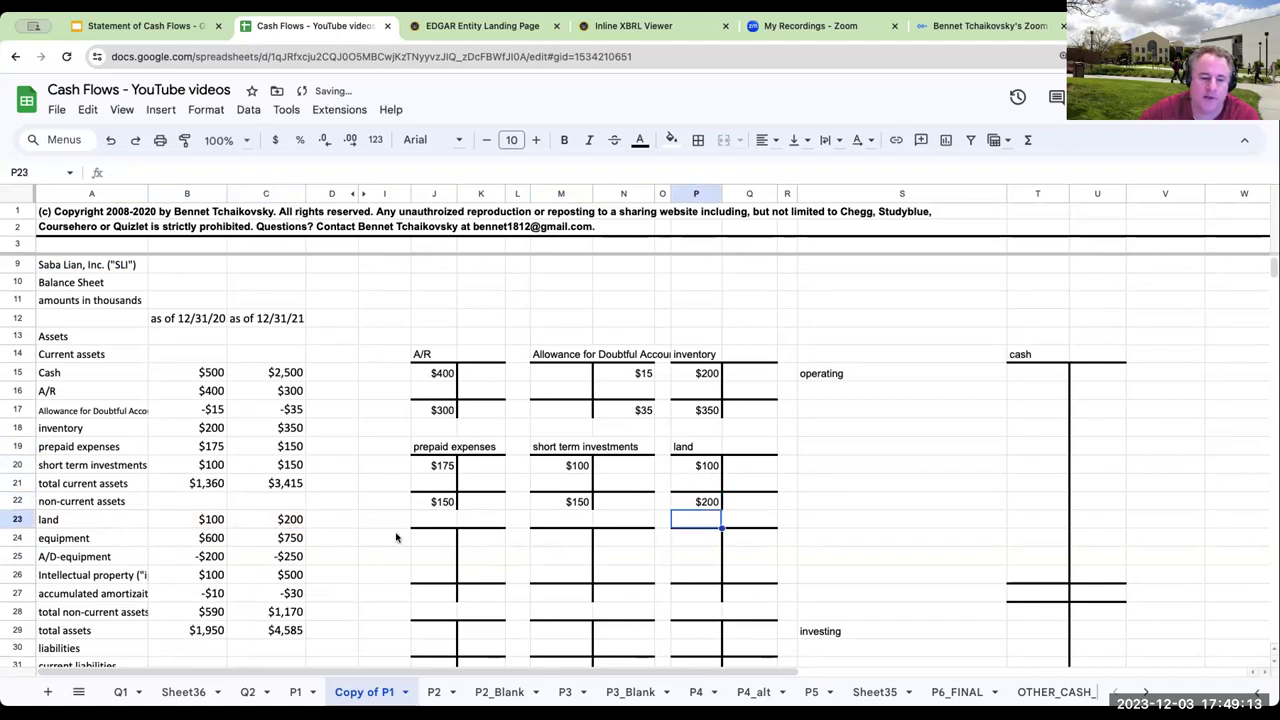
# - Title the T-account in J23 "equipment"
pyautogui.click(452, 522)
pyautogui.write('equipment')
pyautogui.press('Return')
# - Link equipment's opening debit balance in J24 to B24 and its ending balance in J27 to C24
pyautogui.write('+')
pyautogui.click(199, 538)
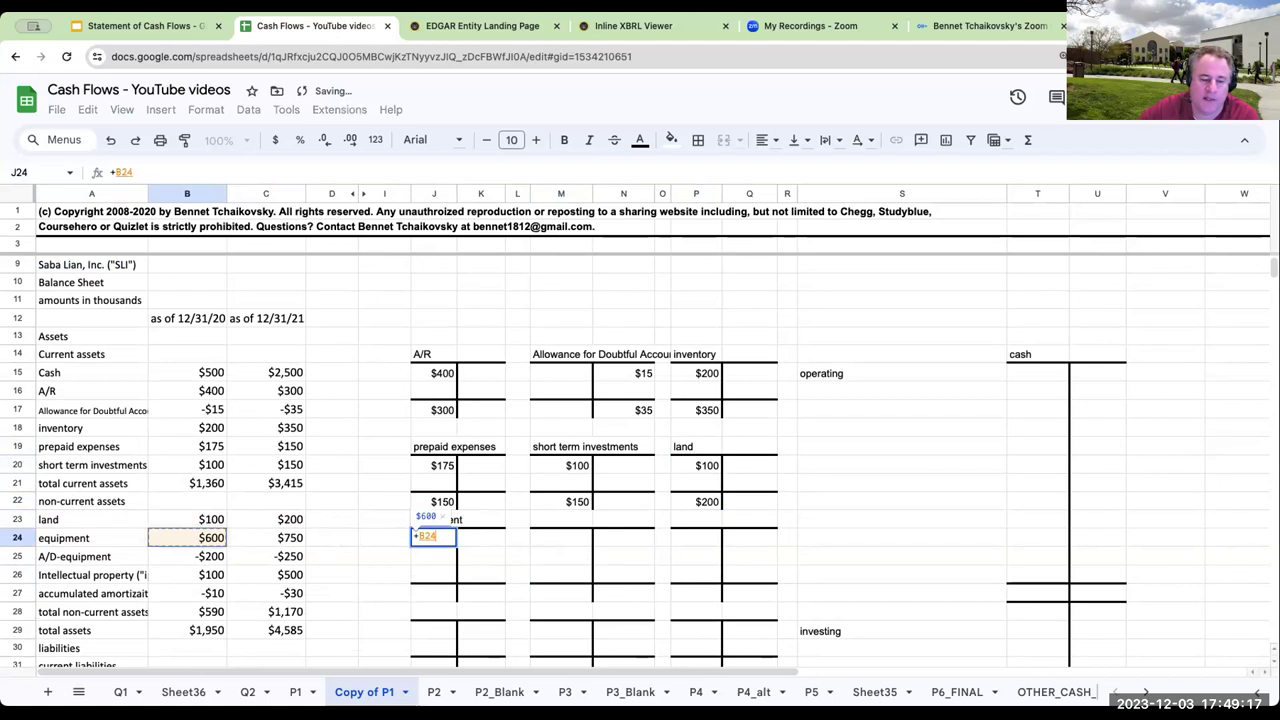
pyautogui.press('Return')
pyautogui.press('Down')
pyautogui.press('Down')
pyautogui.write('+')
pyautogui.click(290, 540)
pyautogui.press('Return')
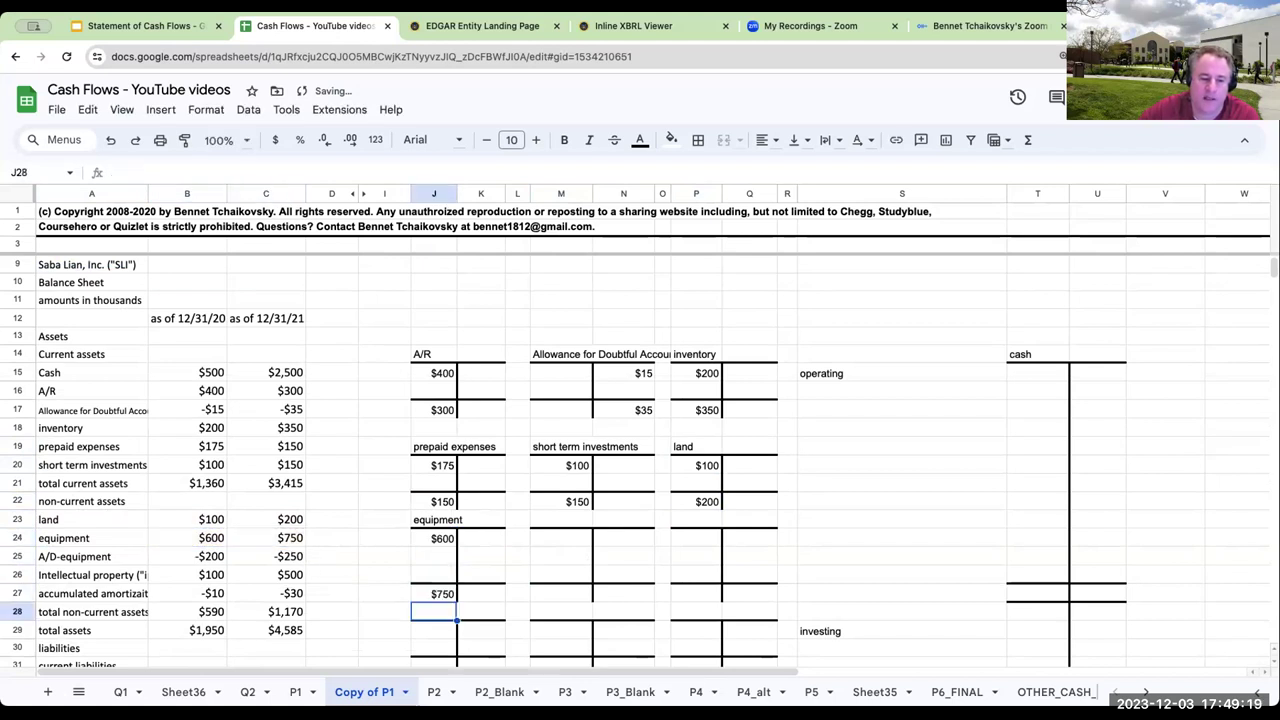
# - Title the T-account in M23 by referencing the A/D-equipment label in A25
pyautogui.click(558, 525)
pyautogui.write('+')
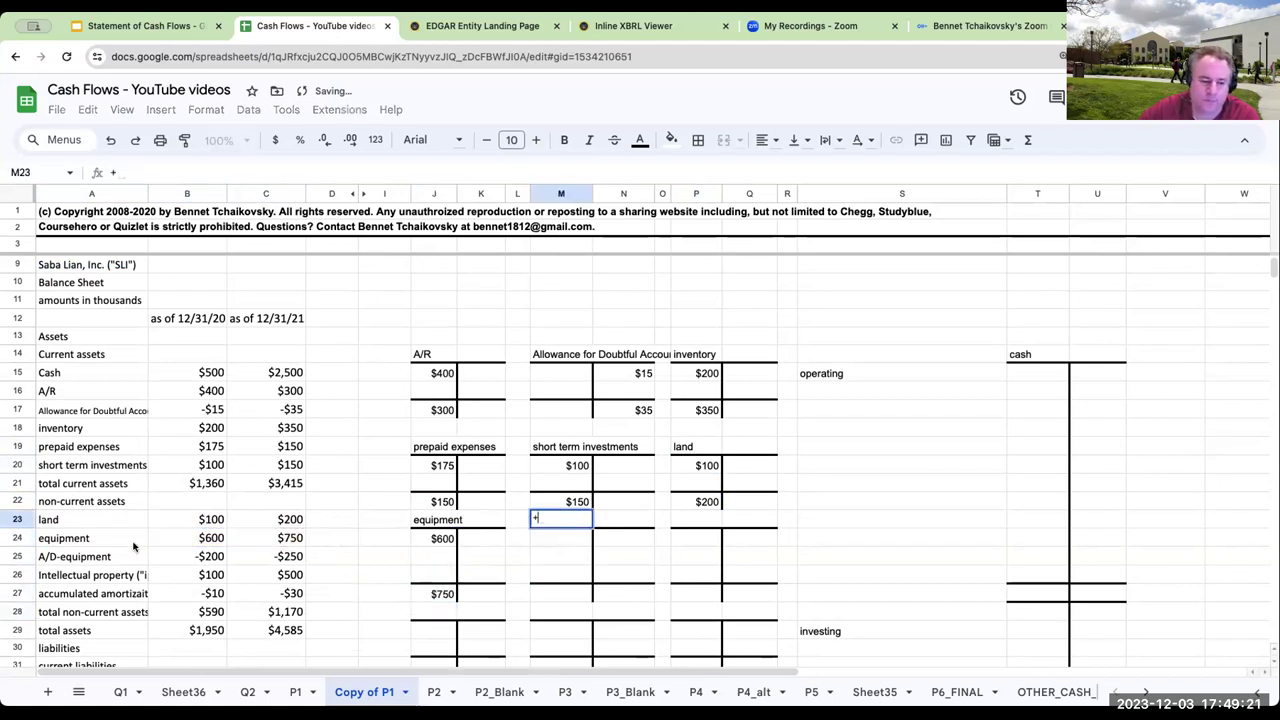
pyautogui.click(121, 556)
pyautogui.press('Return')
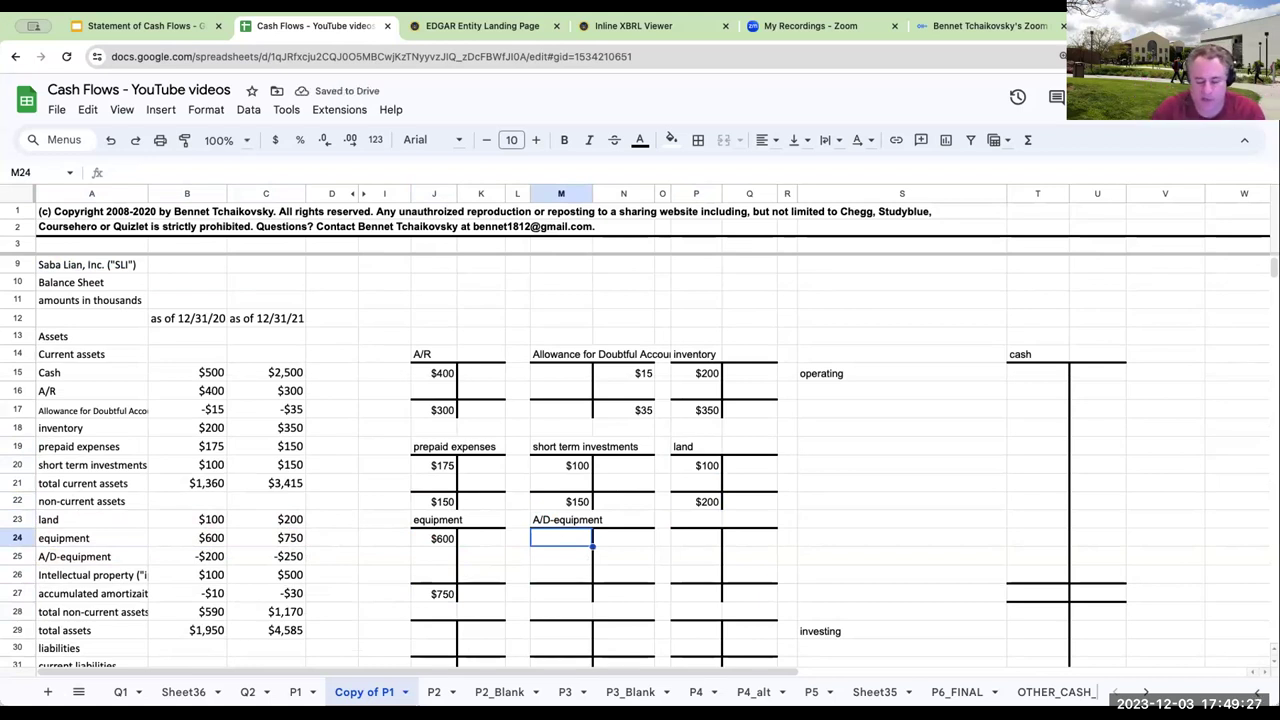
# - Enter A/D-equipment's credit balances as positive amounts, with =-B25 as opening in N24 and =-C25 as ending in N27
pyautogui.click(623, 538)
pyautogui.write('=-')
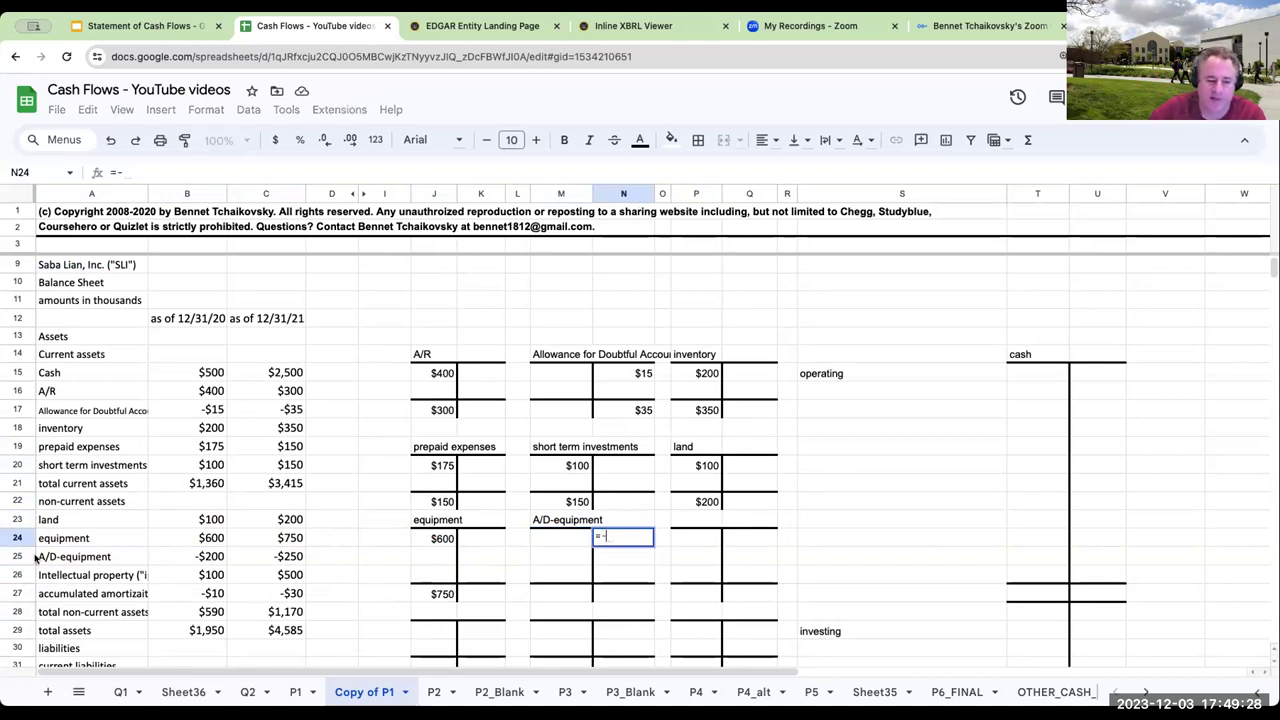
pyautogui.click(214, 556)
pyautogui.press('Return')
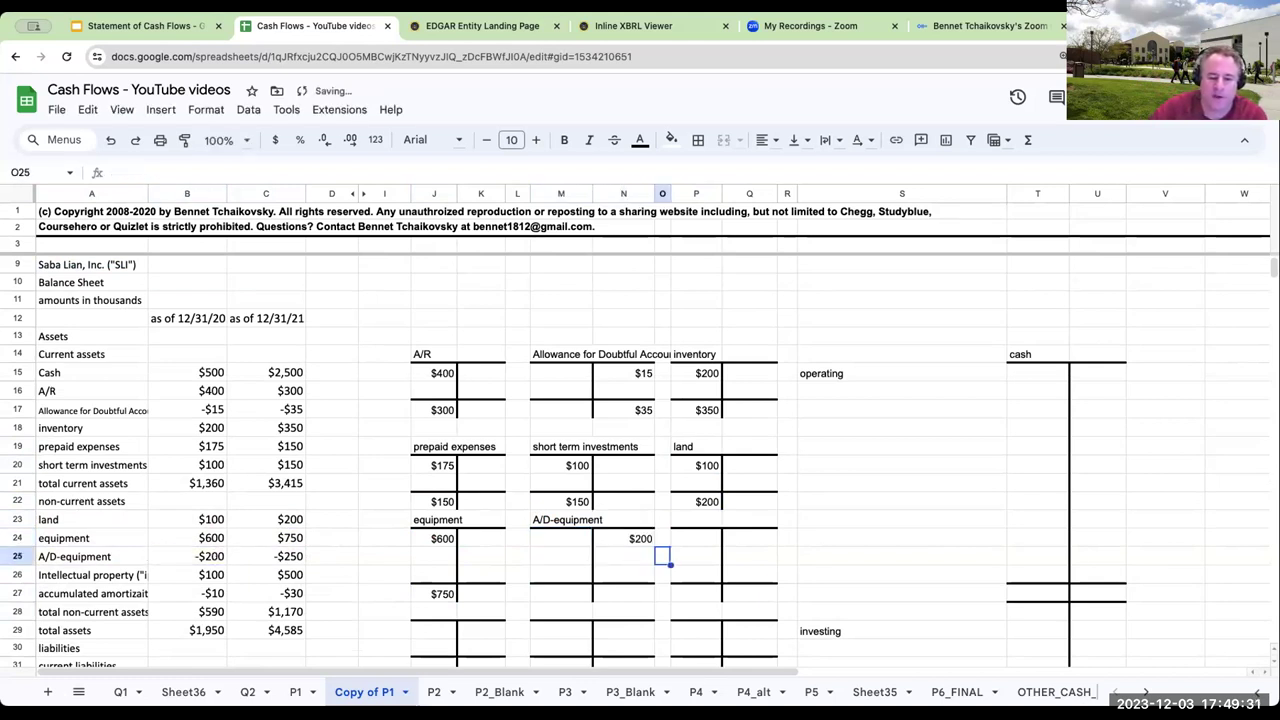
pyautogui.press('Down')
pyautogui.press('Down')
pyautogui.write('=-')
pyautogui.click(284, 560)
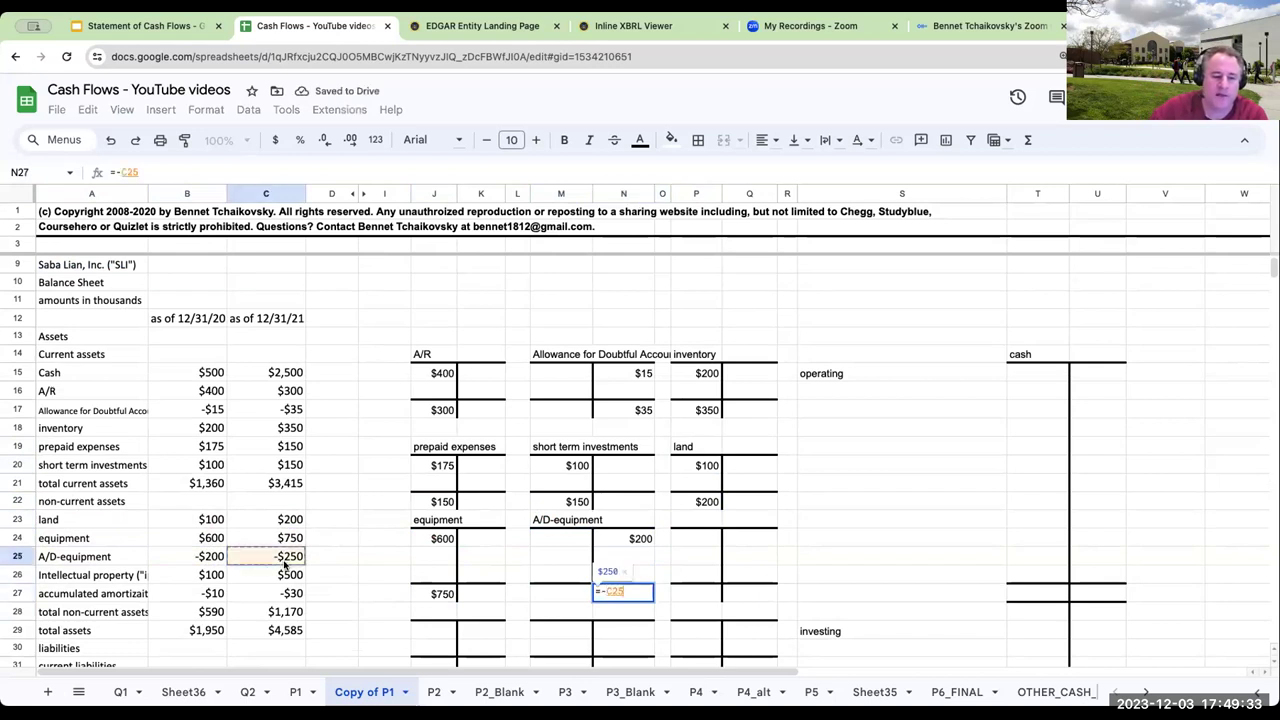
pyautogui.press('Return')
# - Title the T-account in P23 by referencing the Intellectual property ("ip") label in A26
pyautogui.press('Right')
pyautogui.press('Up')
pyautogui.press('Up')
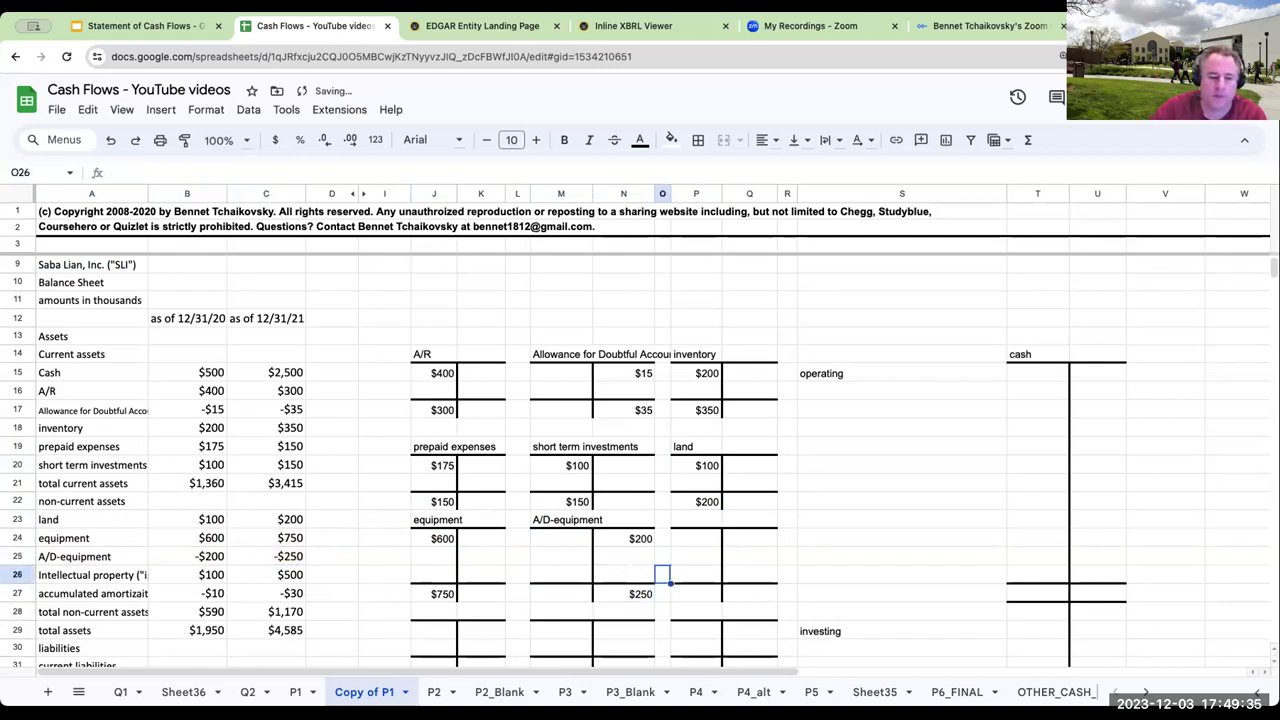
pyautogui.press('Up')
pyautogui.press('Up')
pyautogui.press('Up')
pyautogui.press('Right')
pyautogui.write('=')
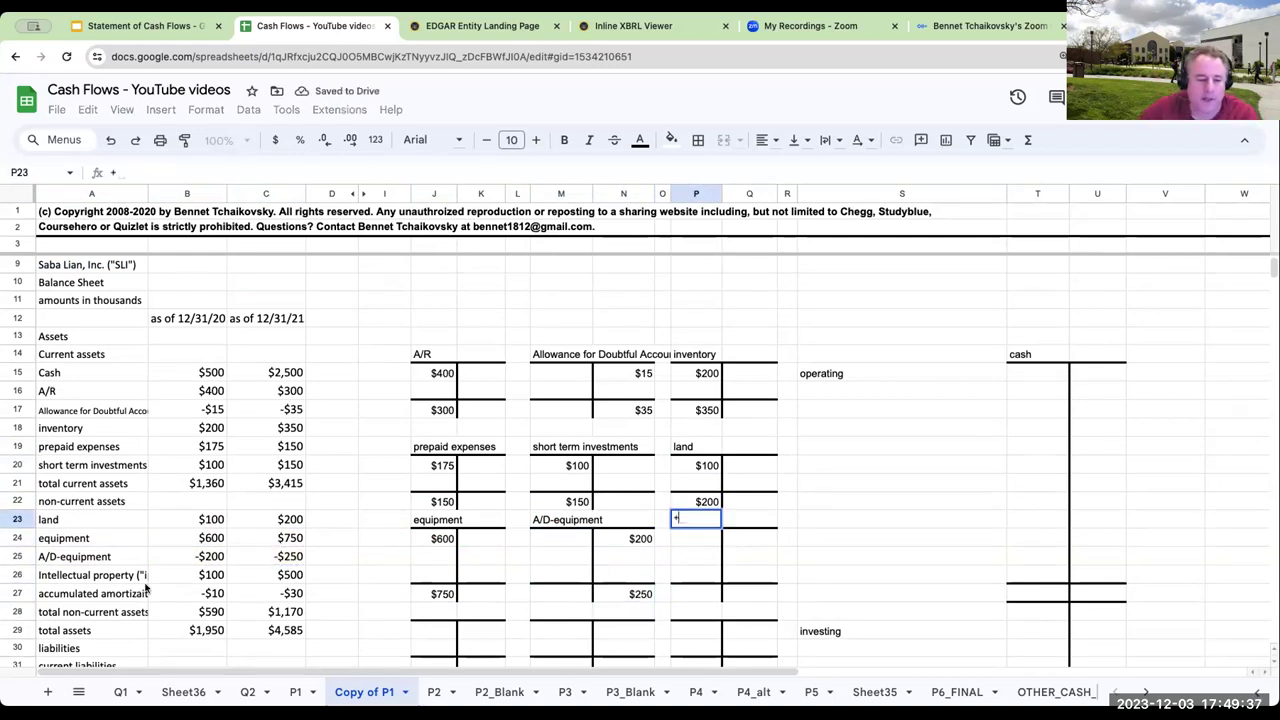
pyautogui.click(116, 578)
pyautogui.press('Return')
# - Link Intellectual property's opening debit balance in P24 to B26 and its ending balance in P27 to C26
pyautogui.write('=')
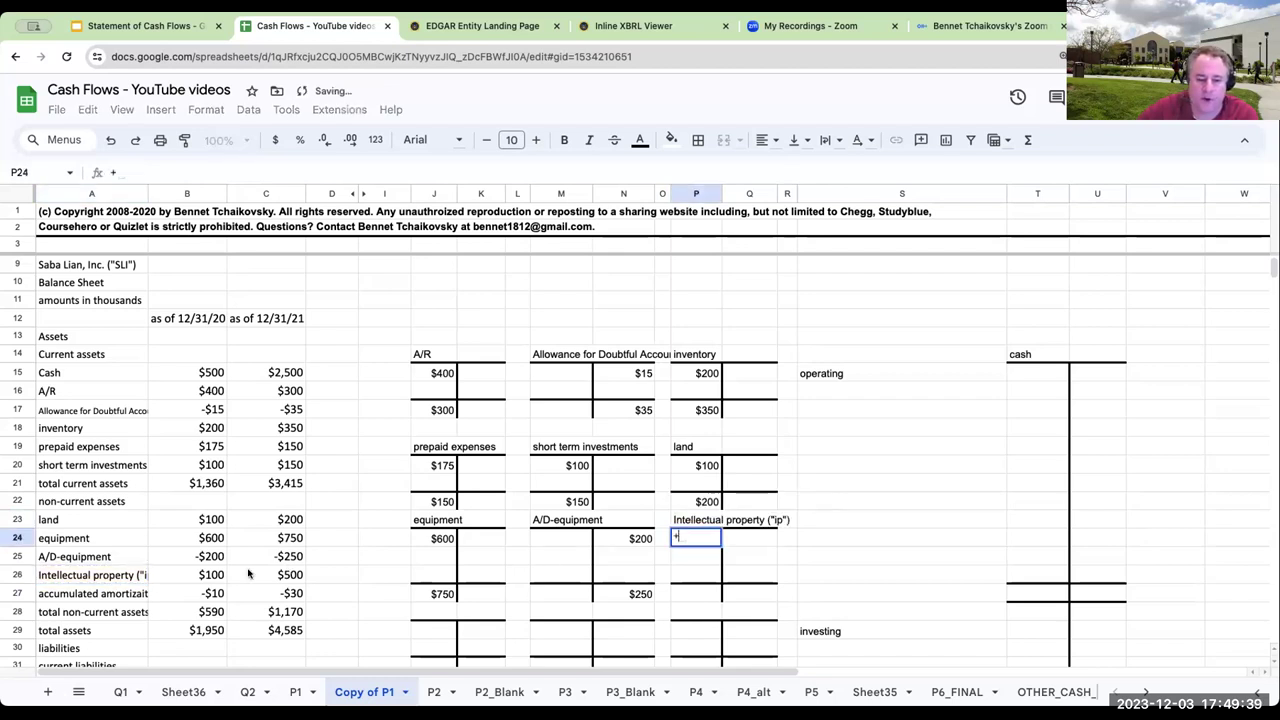
pyautogui.click(200, 580)
pyautogui.press('Return')
pyautogui.press('Down')
pyautogui.press('Down')
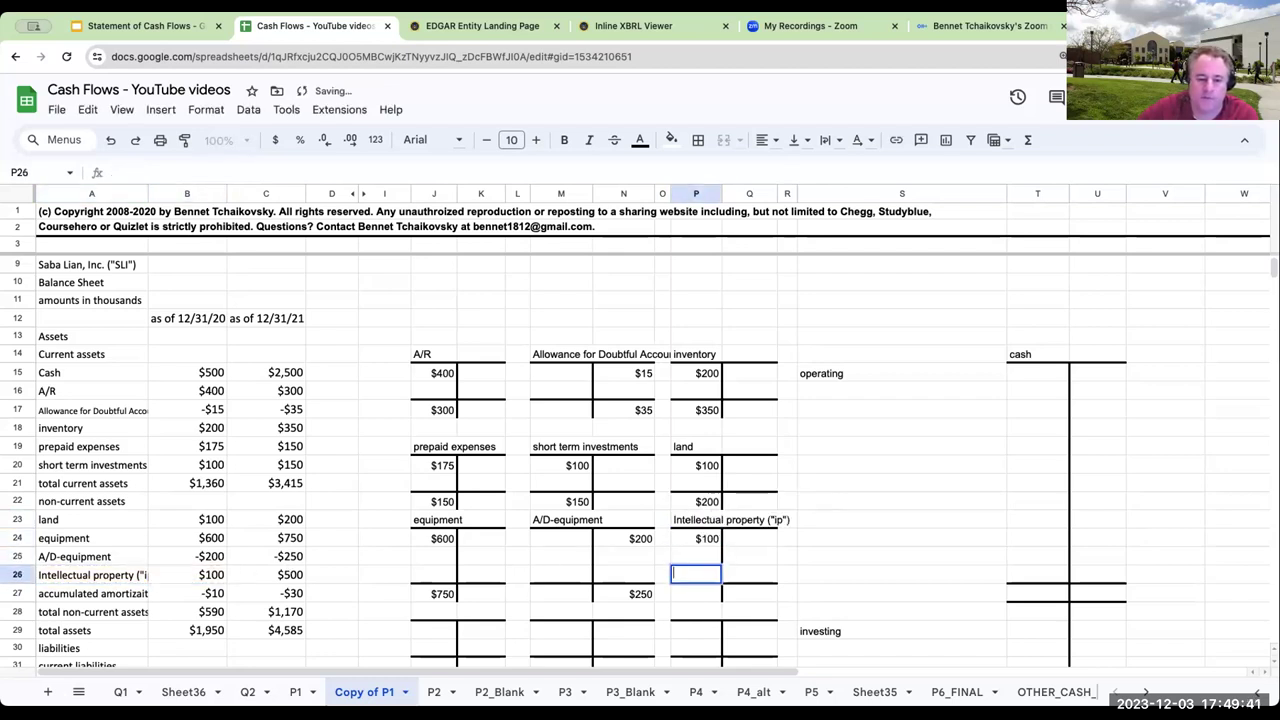
pyautogui.write('=')
pyautogui.click(285, 575)
pyautogui.press('Return')
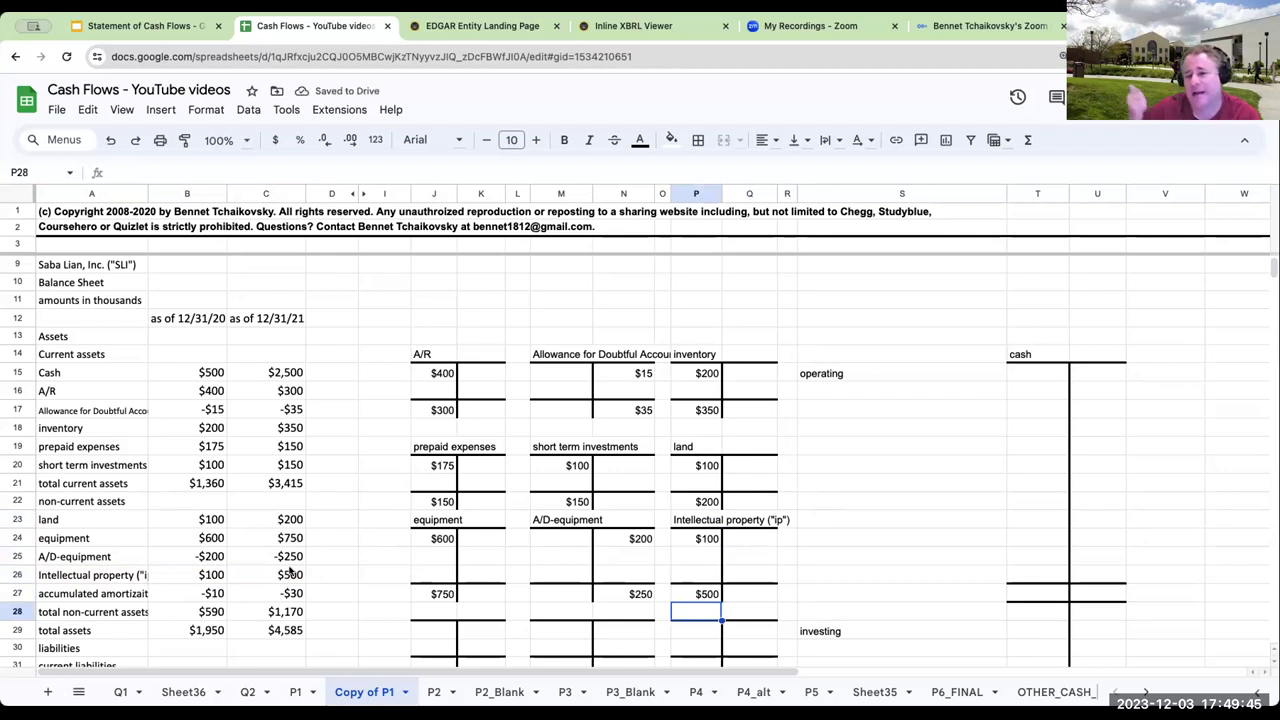
# - Title the T-account in J28 by referencing the accumulated amortization label in A27
pyautogui.scroll(-2, 440, 560)
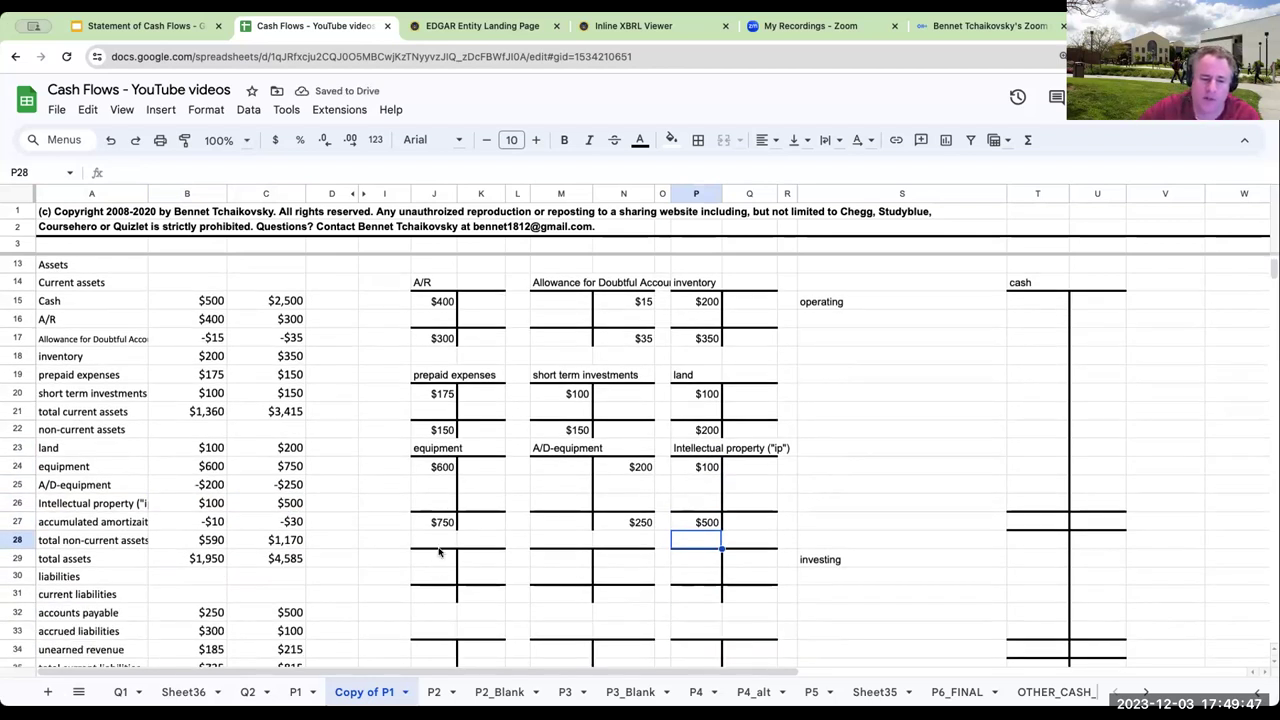
pyautogui.click(432, 541)
pyautogui.write('+')
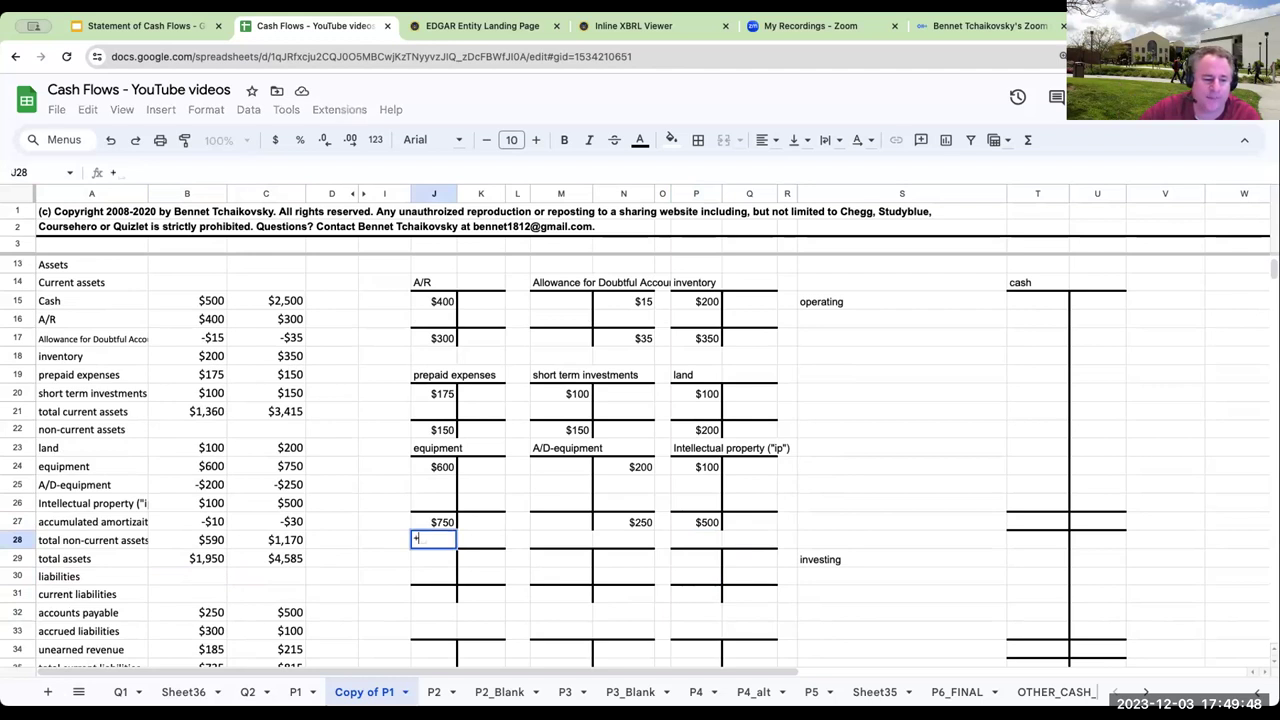
pyautogui.click(88, 521)
pyautogui.press('Return')
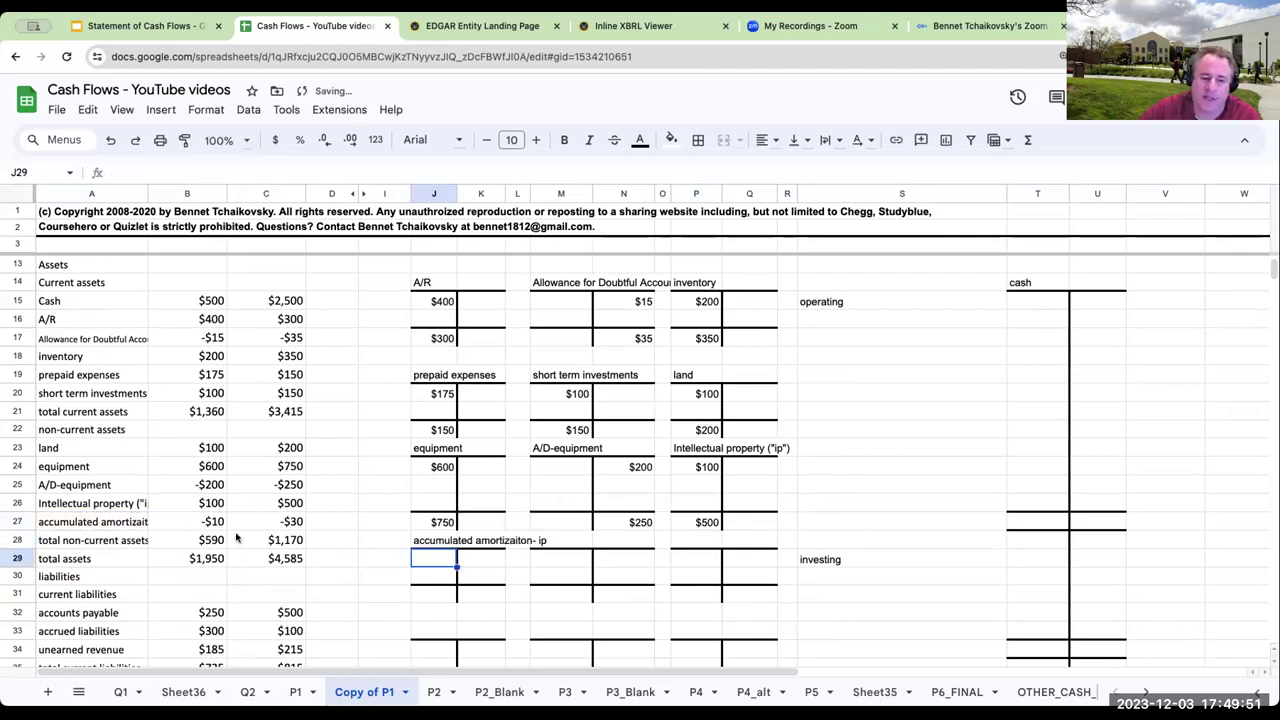
# - Enter accumulated amortization's credit balances as positive amounts, with =-B27 as opening in K29 and =-C27 as ending in K31
pyautogui.click(478, 567)
pyautogui.write('=-')
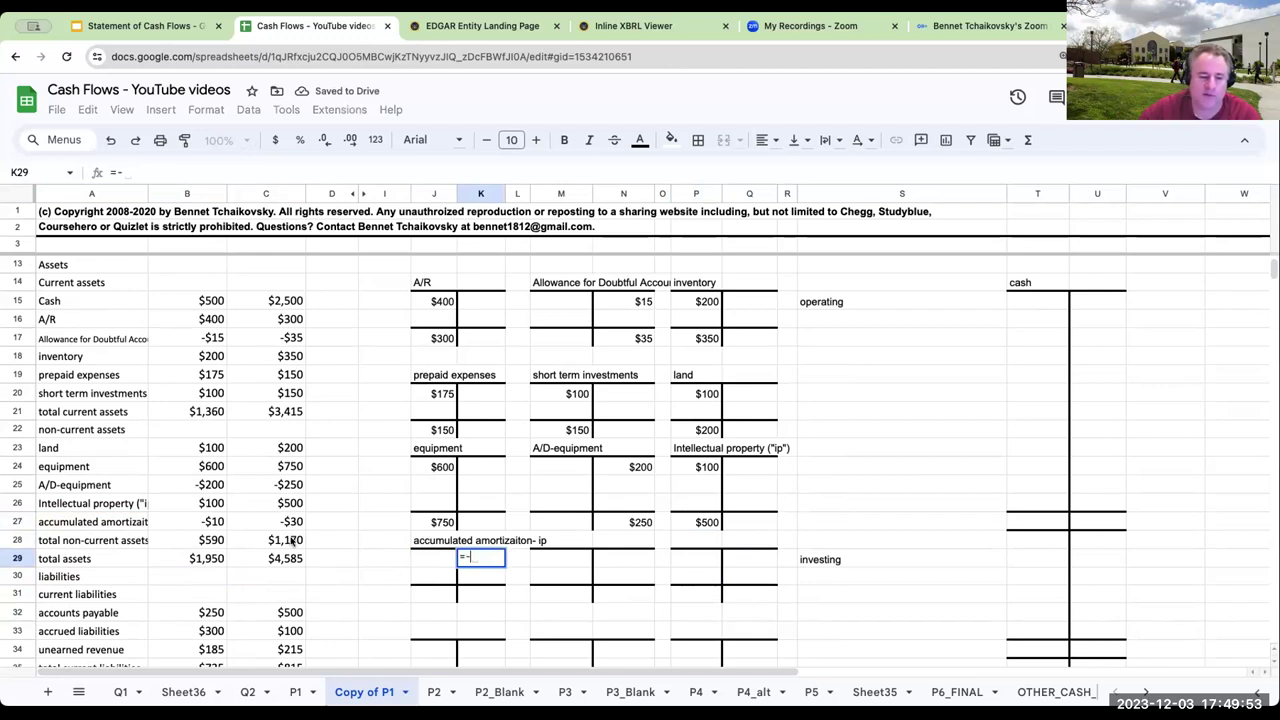
pyautogui.click(220, 521)
pyautogui.press('Return')
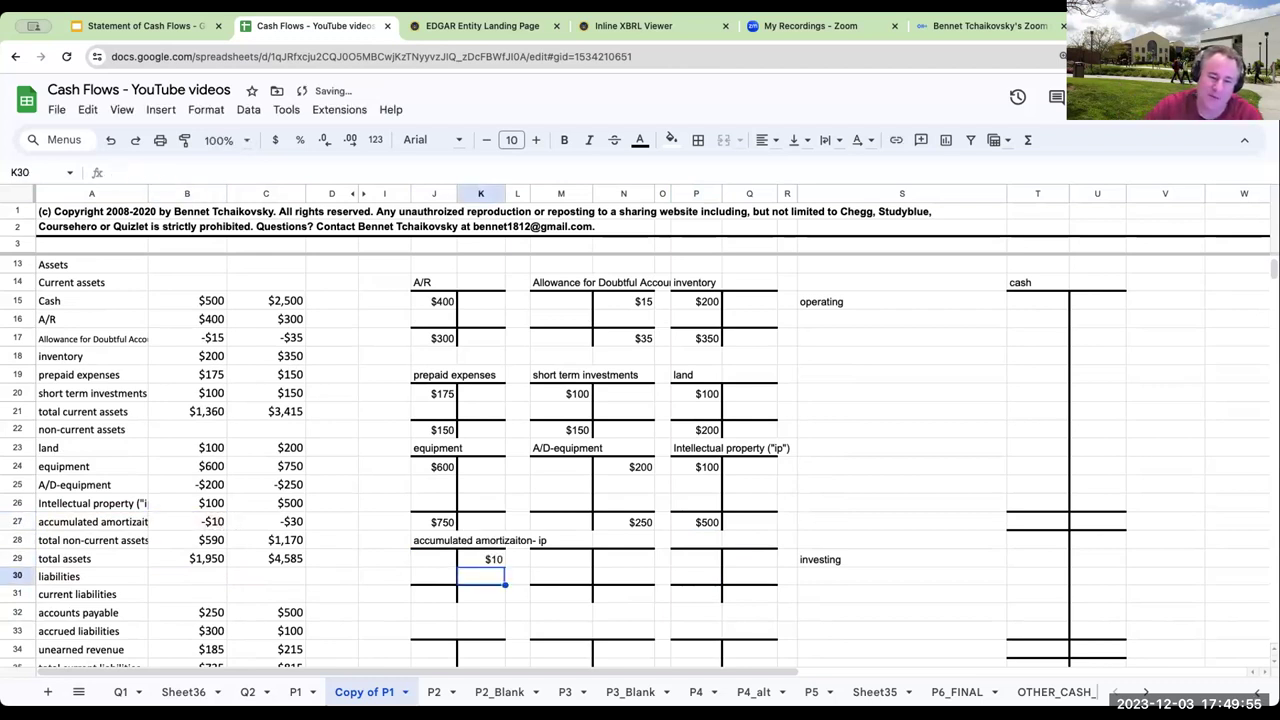
pyautogui.click(480, 593)
pyautogui.write('=-')
pyautogui.click(434, 593)
pyautogui.click(266, 540)
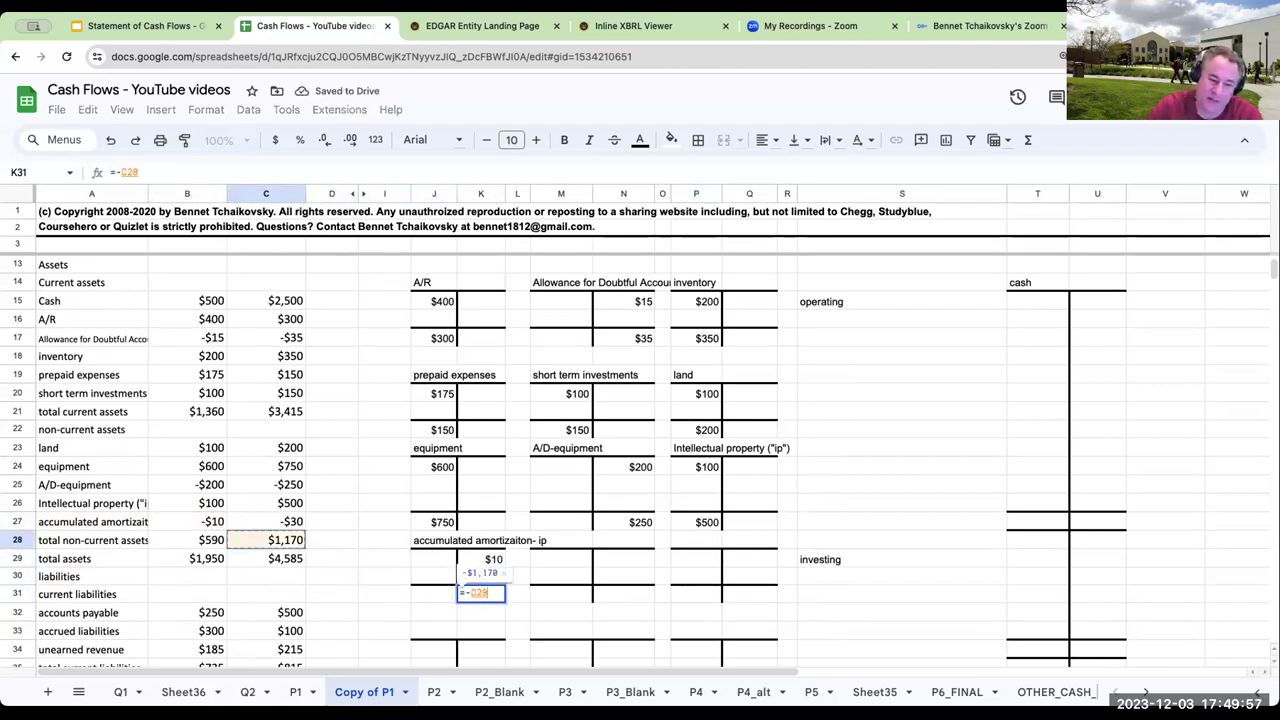
pyautogui.click(266, 521)
pyautogui.press('Return')
# - Title the T-account in M28 by referencing the accounts payable label in A32
pyautogui.click(561, 540)
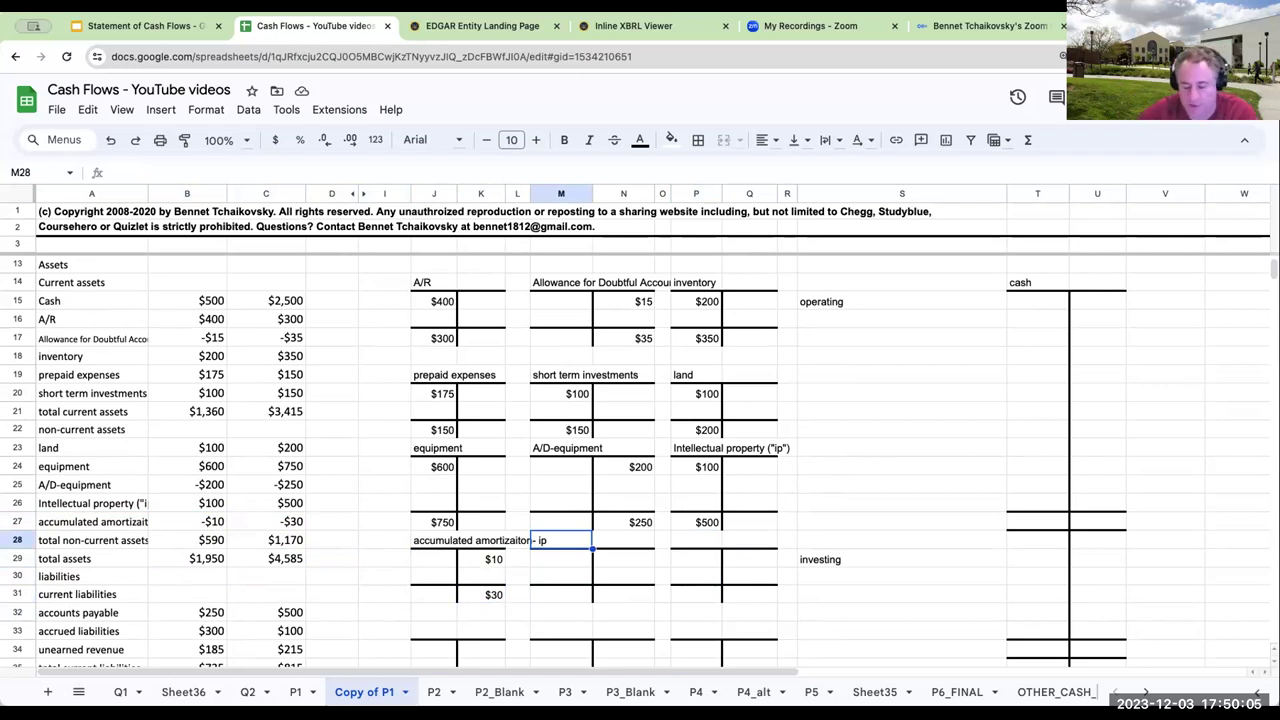
pyautogui.write('=')
pyautogui.click(100, 612)
pyautogui.press('Return')
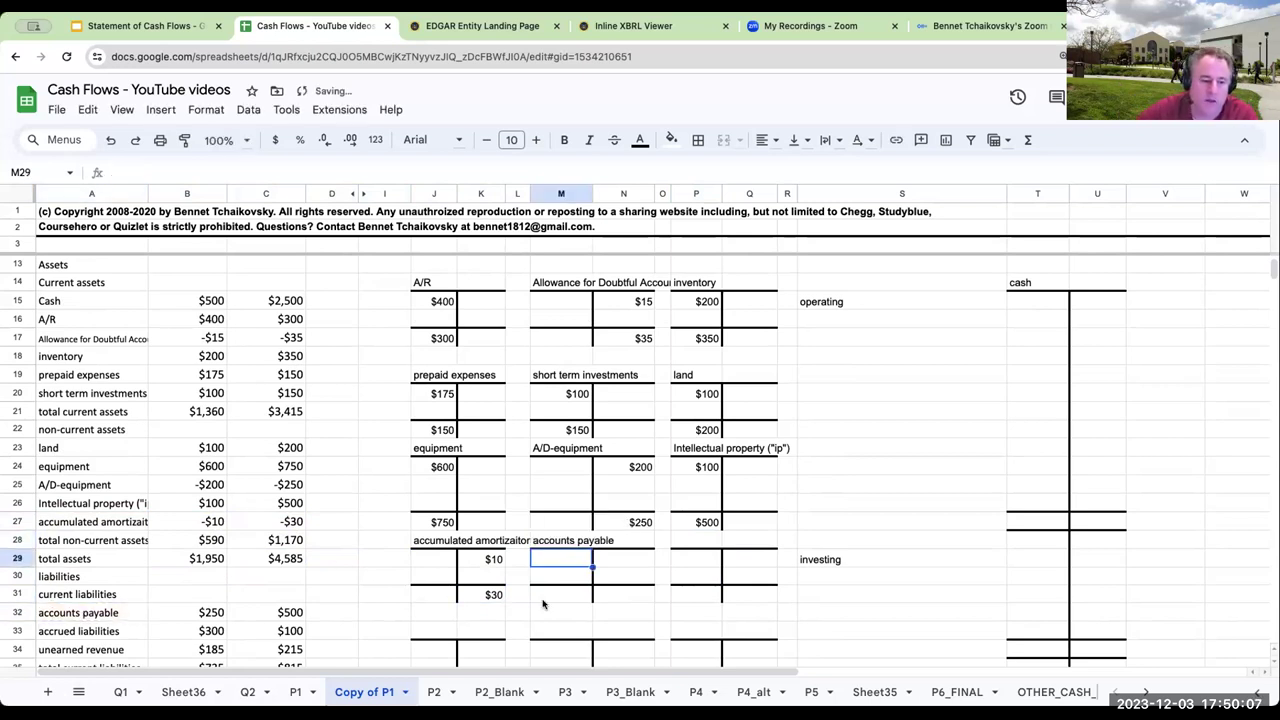
# - Link accounts payable's opening credit balance in N29 to B32 and its ending balance in N31 to C32
pyautogui.click(622, 562)
pyautogui.write('+')
pyautogui.click(212, 618)
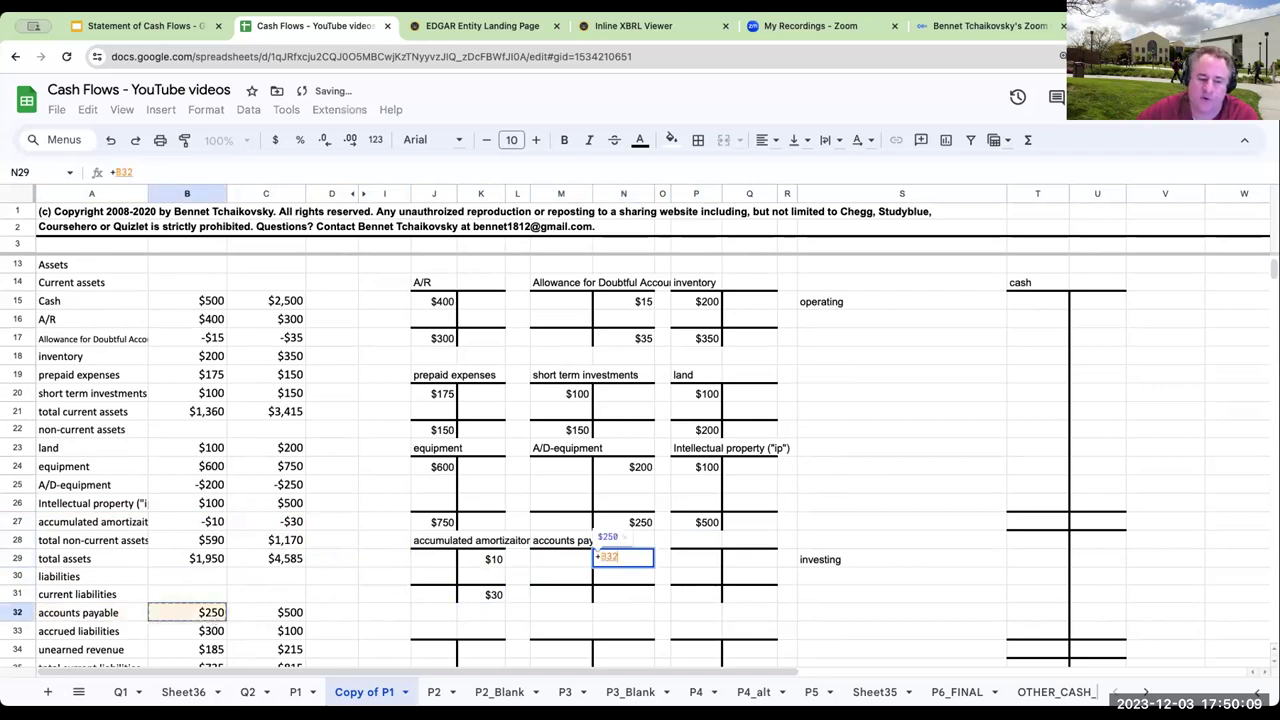
pyautogui.press('Return')
pyautogui.click(622, 594)
pyautogui.write('+')
pyautogui.click(298, 614)
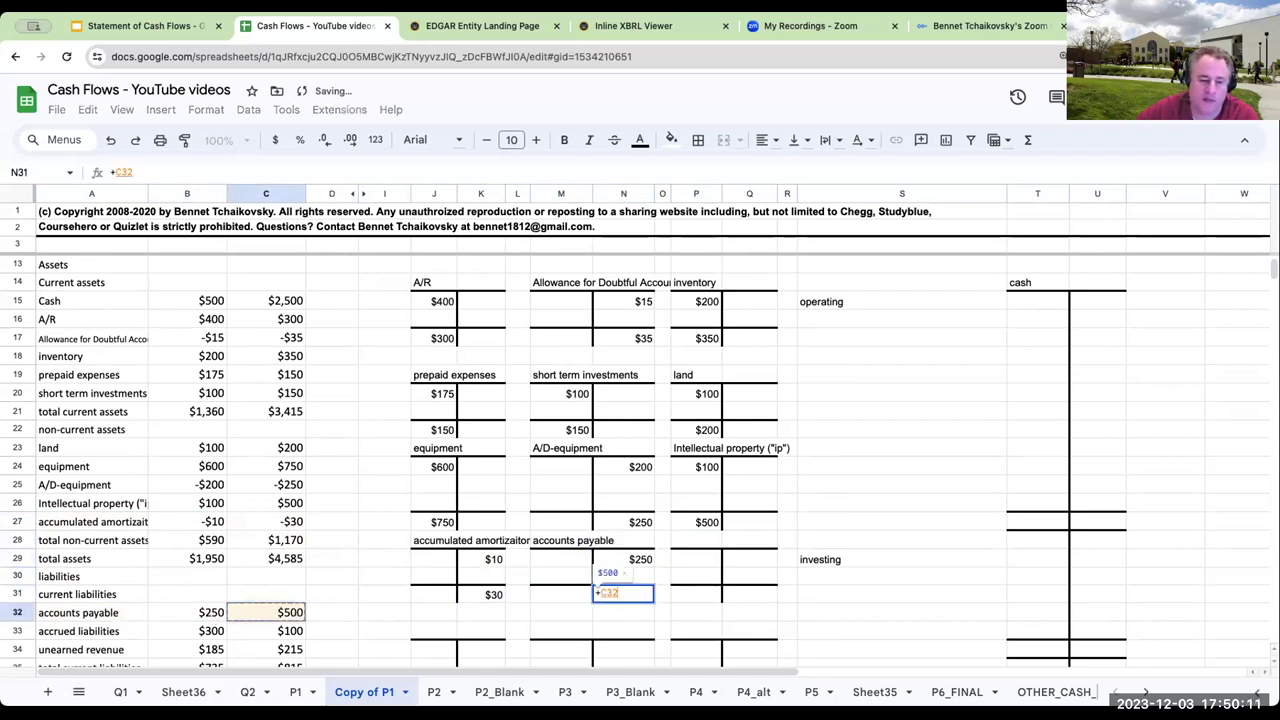
pyautogui.press('Return')
# - Title the T-account in P28 by referencing the accrued liabilities label in A33
pyautogui.click(696, 540)
pyautogui.write('+')
pyautogui.click(106, 631)
pyautogui.press('Return')
# - Link accrued liabilities' opening credit balance in Q29 to B33 and its ending balance in Q31 to C33
pyautogui.click(733, 565)
pyautogui.write('+')
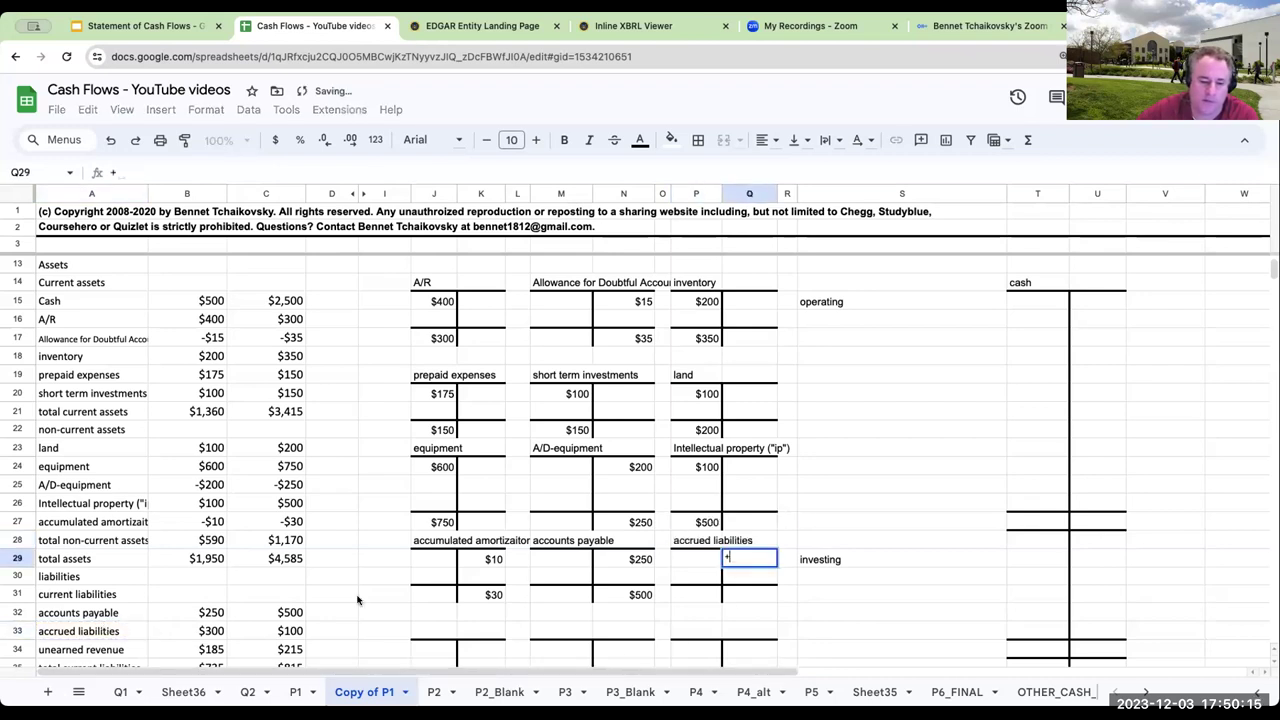
pyautogui.click(207, 631)
pyautogui.press('Return')
pyautogui.click(753, 594)
pyautogui.write('+')
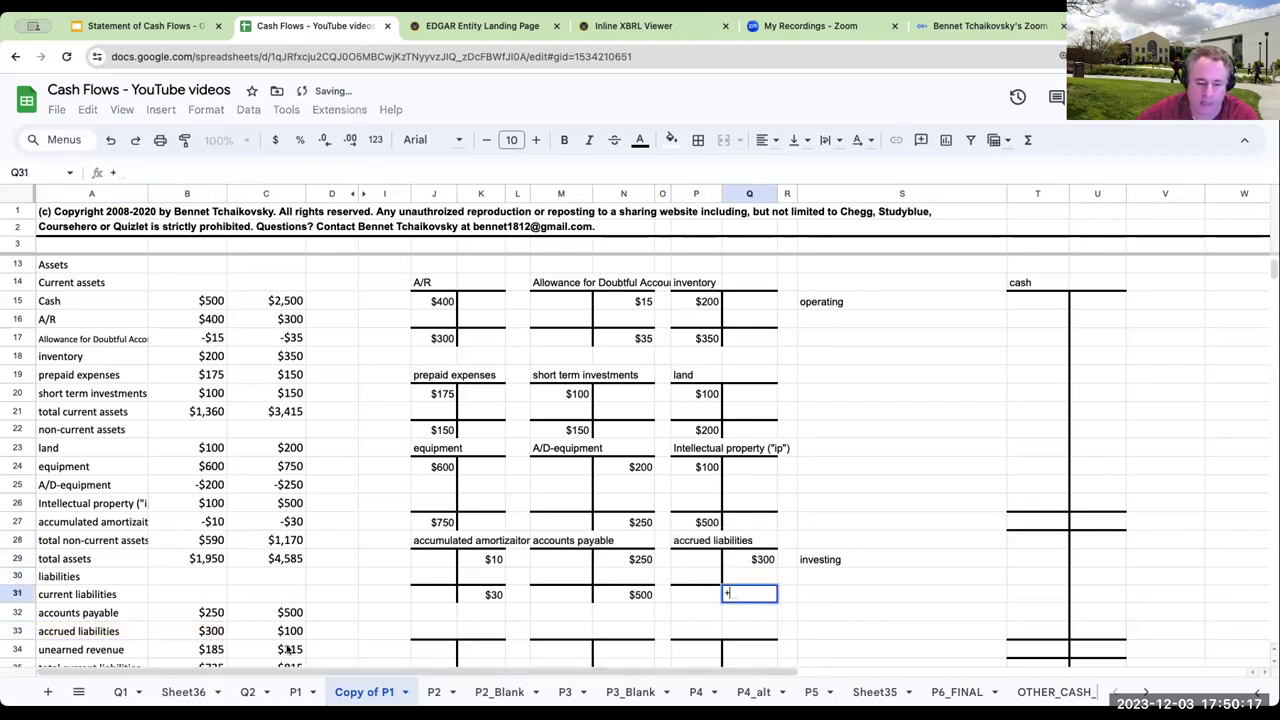
pyautogui.click(265, 631)
pyautogui.press('Return')
# - Title the T-account in J33 by referencing the unearned revenue label in A34
pyautogui.scroll(-1, 447, 593)
pyautogui.click(447, 593)
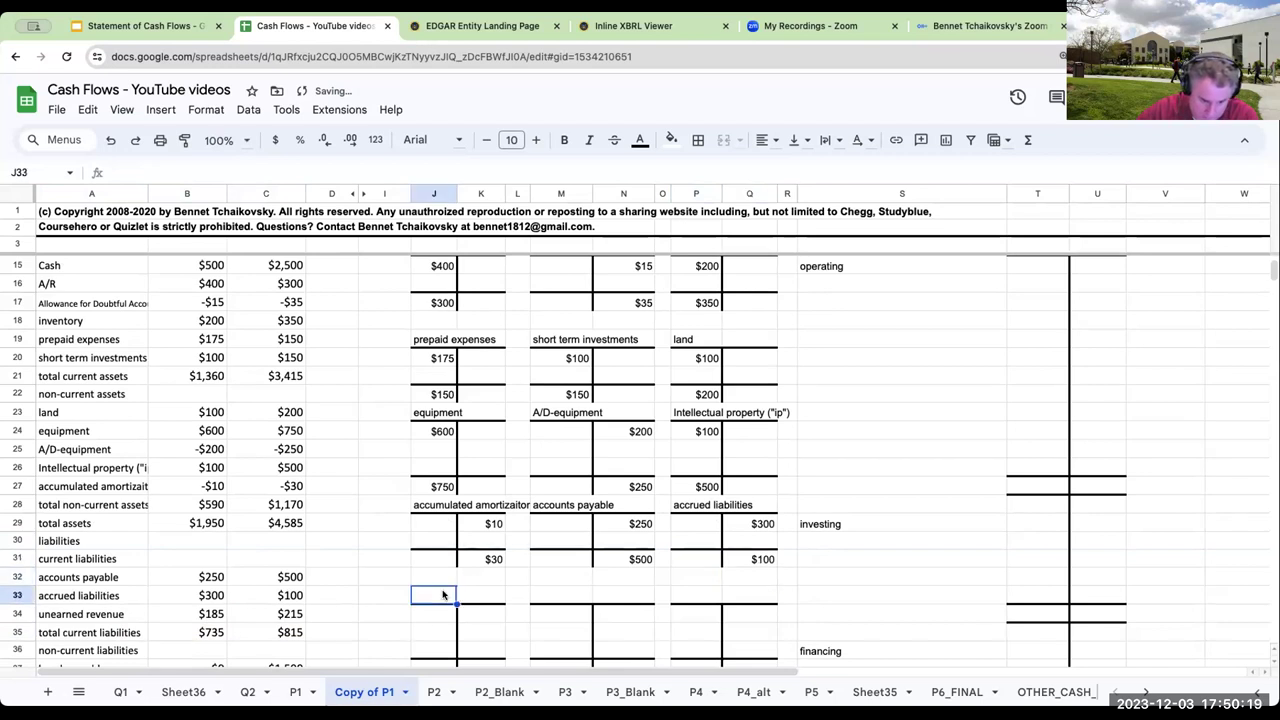
pyautogui.write('+')
pyautogui.click(90, 614)
pyautogui.press('Return')
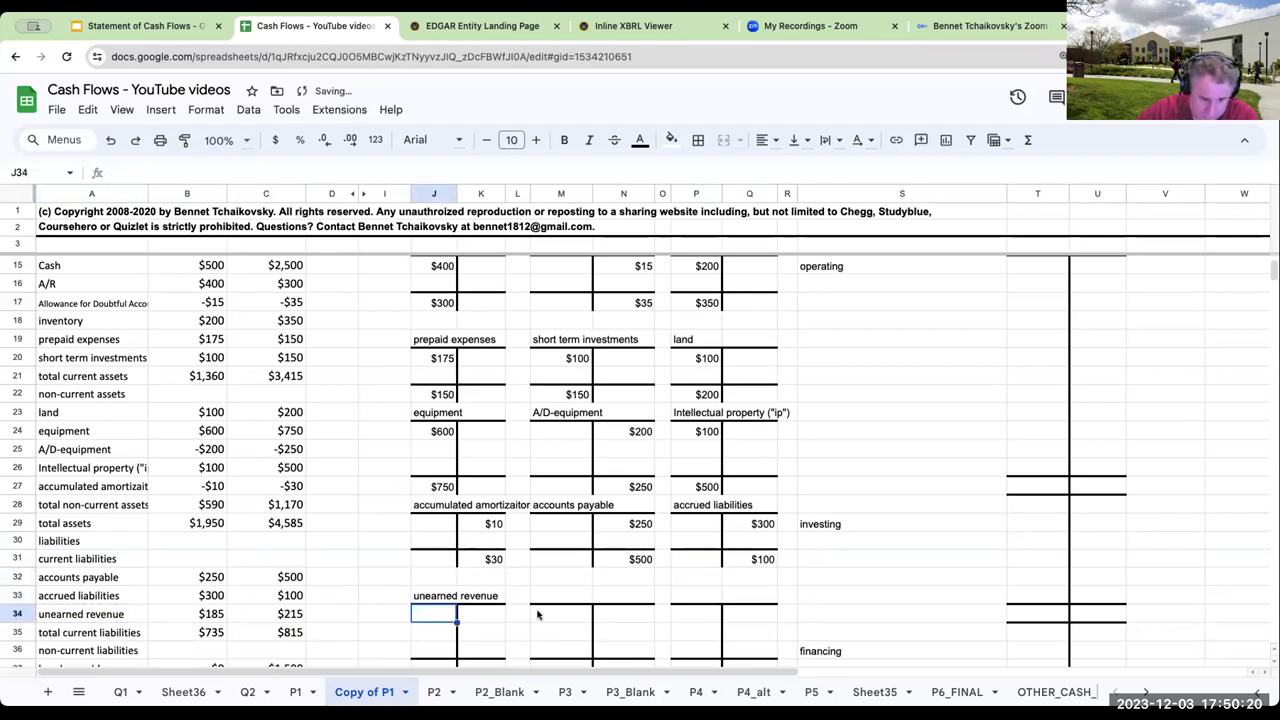
# - Link unearned revenue's opening credit balance in K34 to B34 and its ending balance in K37 to C34
pyautogui.click(481, 614)
pyautogui.write('+')
pyautogui.click(205, 614)
pyautogui.press('Return')
pyautogui.scroll(-1, 552, 577)
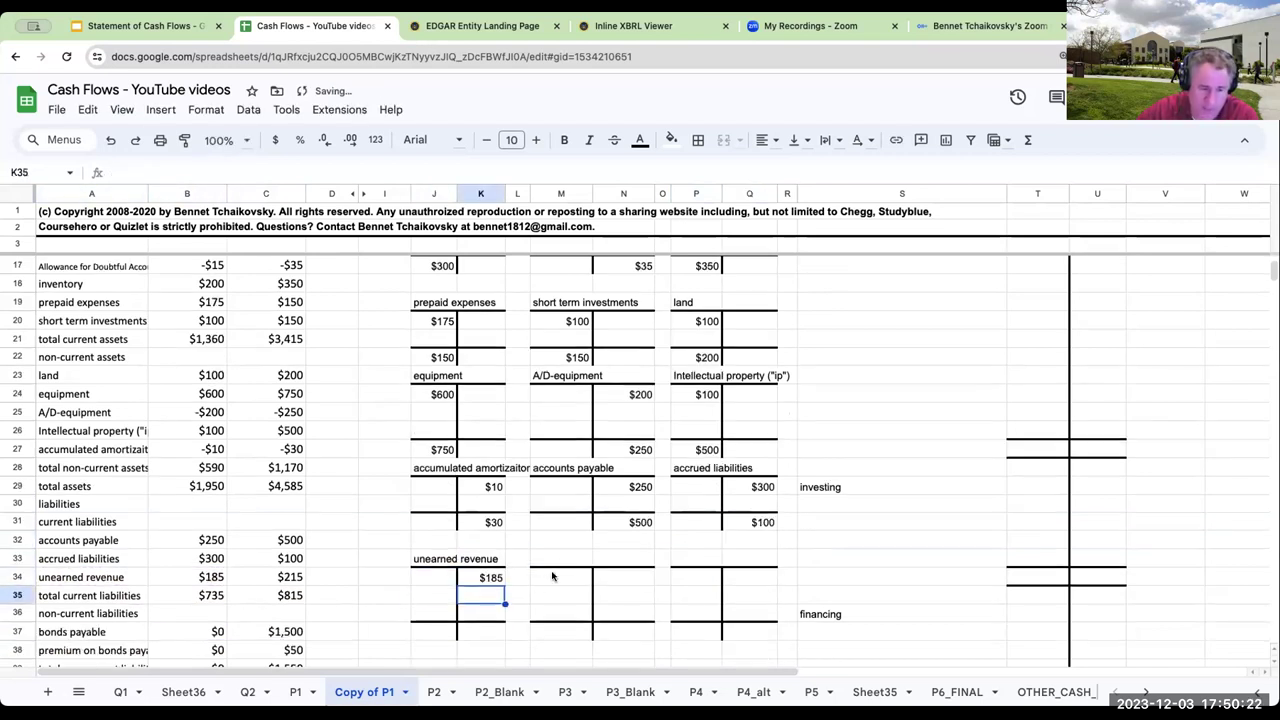
pyautogui.click(476, 630)
pyautogui.write('+')
pyautogui.click(294, 578)
pyautogui.press('Return')
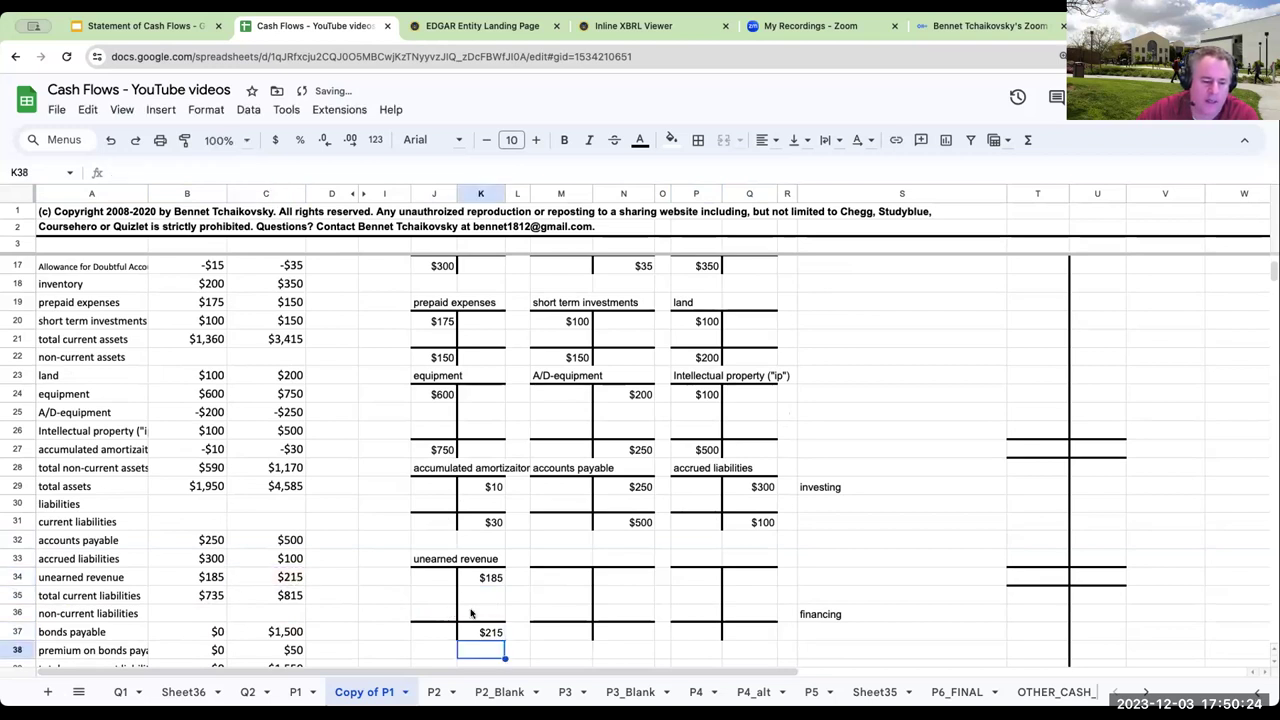
# - Title the T-account in M33 by referencing the bonds payable label in A37
pyautogui.click(572, 558)
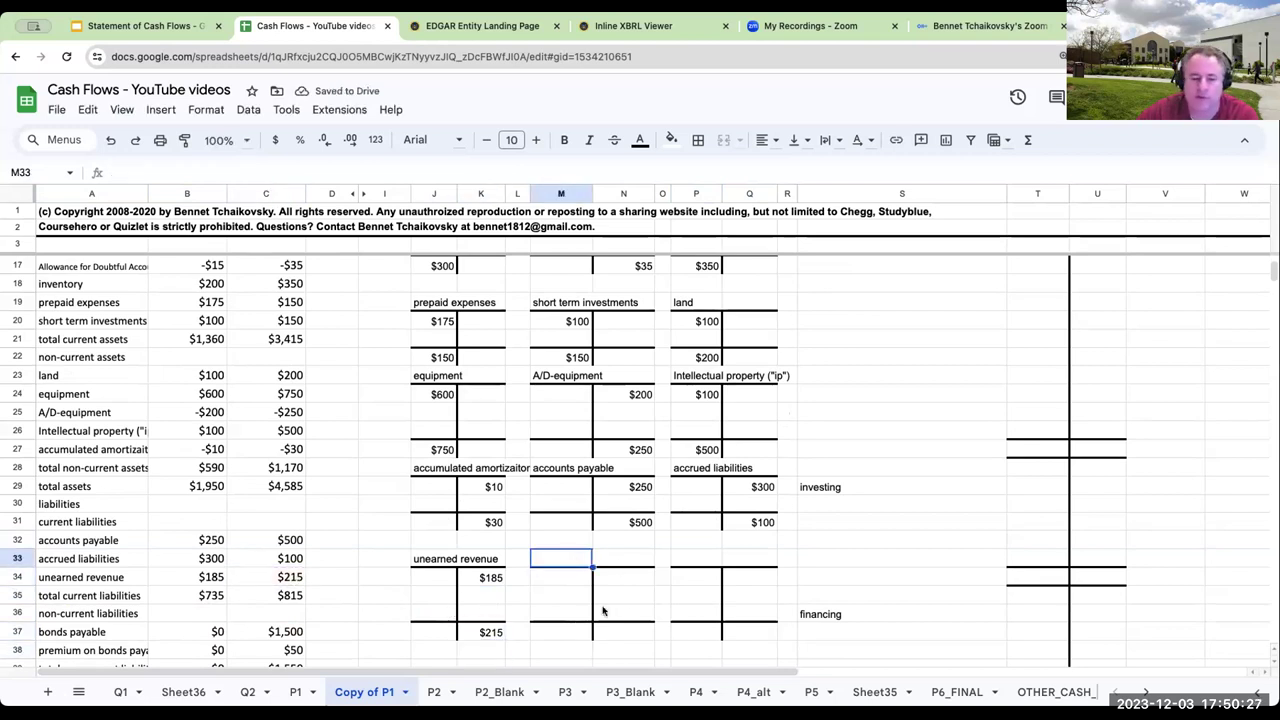
pyautogui.scroll(-6, 603, 600)
pyautogui.click(612, 560)
pyautogui.click(614, 522)
pyautogui.scroll(5, 628, 528)
pyautogui.click(556, 521)
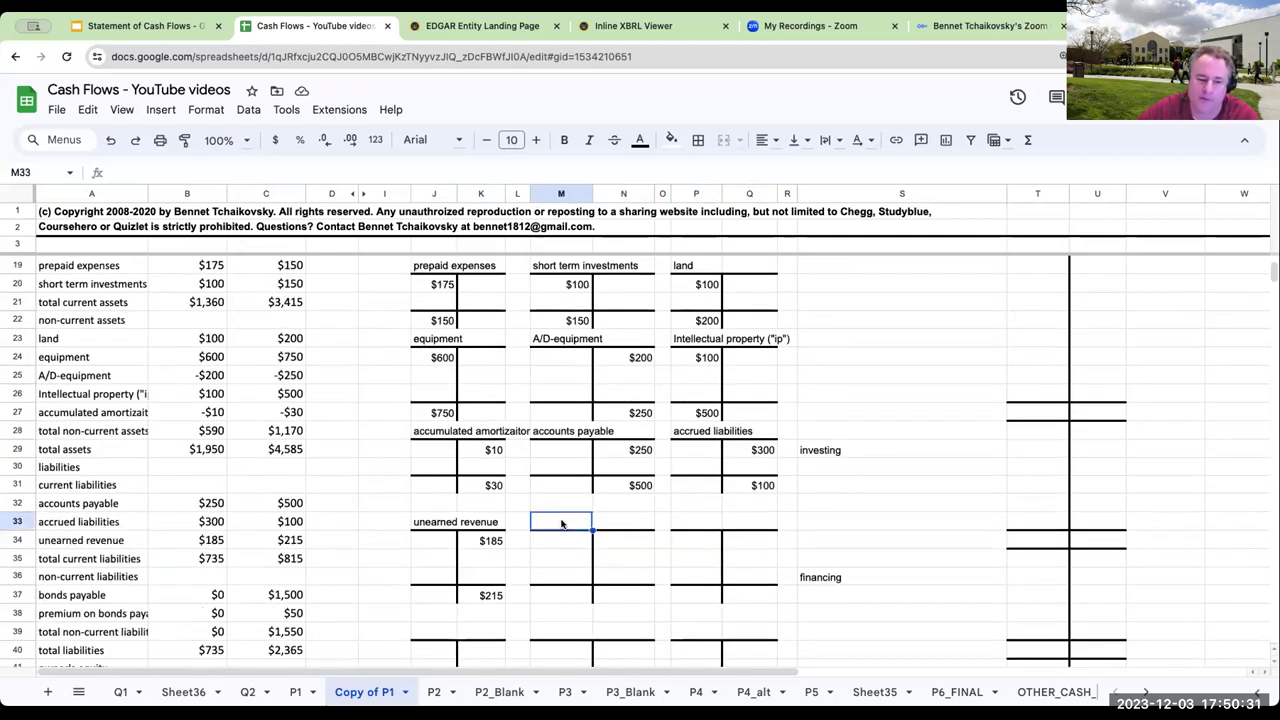
pyautogui.write('+')
pyautogui.click(80, 594)
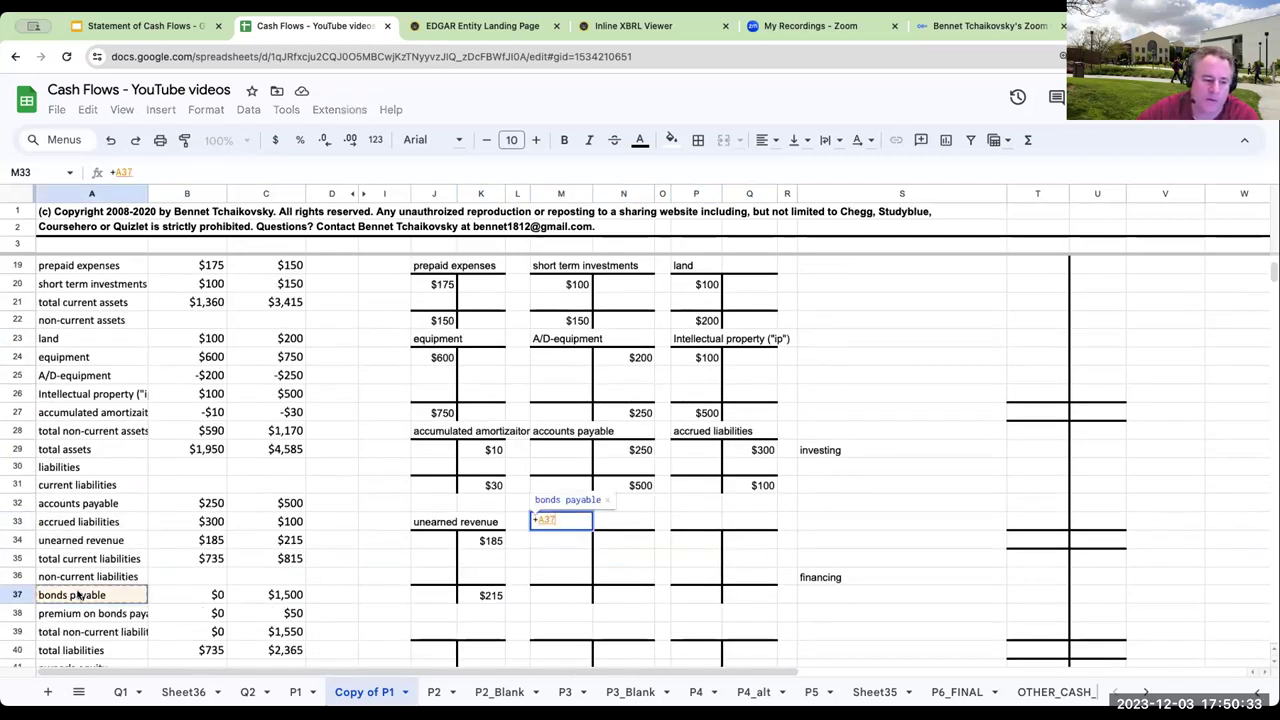
pyautogui.press('Return')
# - Link bonds payable's opening credit balance in N34 to B37 and its ending balance in N37 to C37
pyautogui.click(620, 541)
pyautogui.write('+')
pyautogui.click(218, 596)
pyautogui.press('Return')
pyautogui.click(630, 597)
pyautogui.write('+')
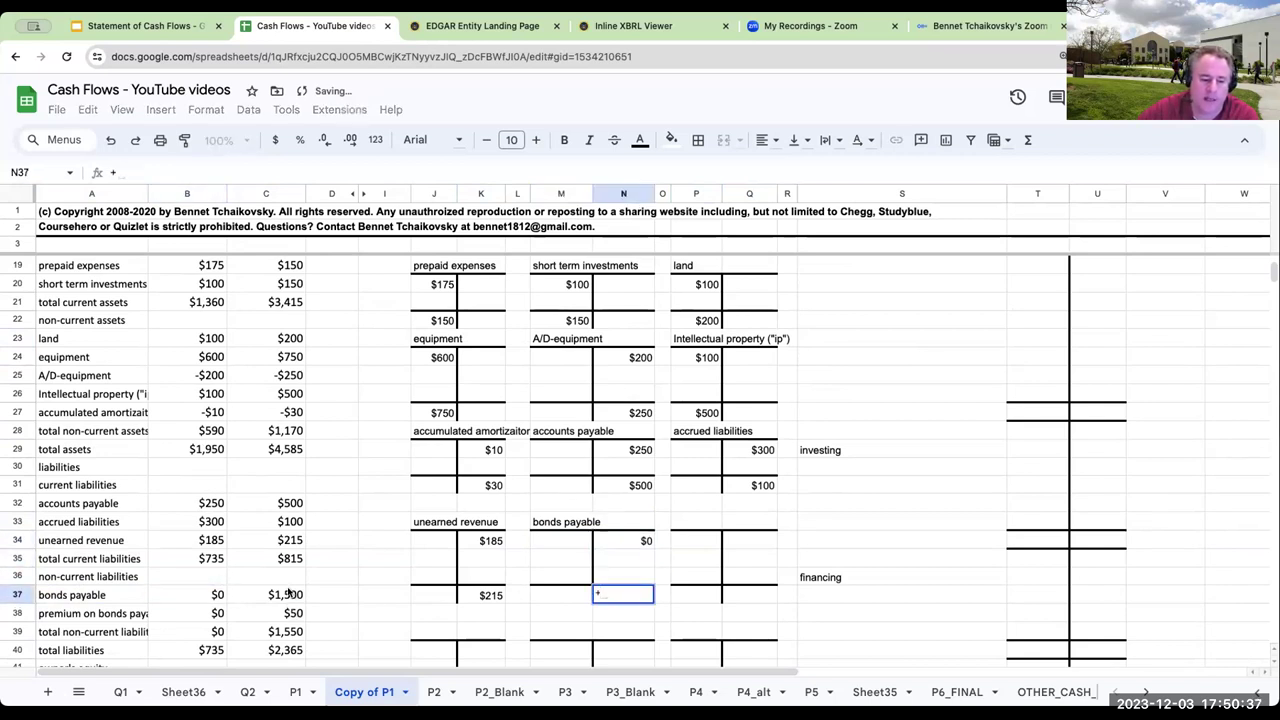
pyautogui.click(291, 595)
pyautogui.press('Return')
# - Title the T-account in P33 by referencing the premium on bonds payable label in A38
pyautogui.click(708, 524)
pyautogui.write('+')
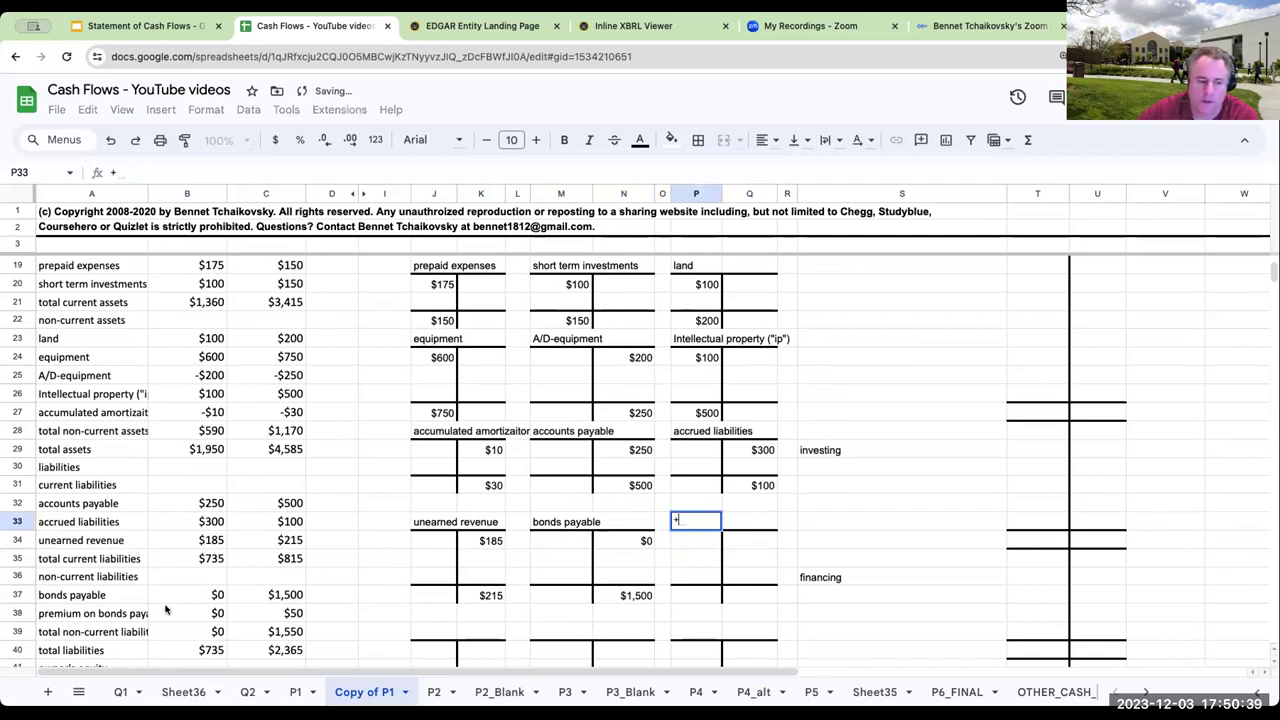
pyautogui.click(145, 614)
pyautogui.press('Return')
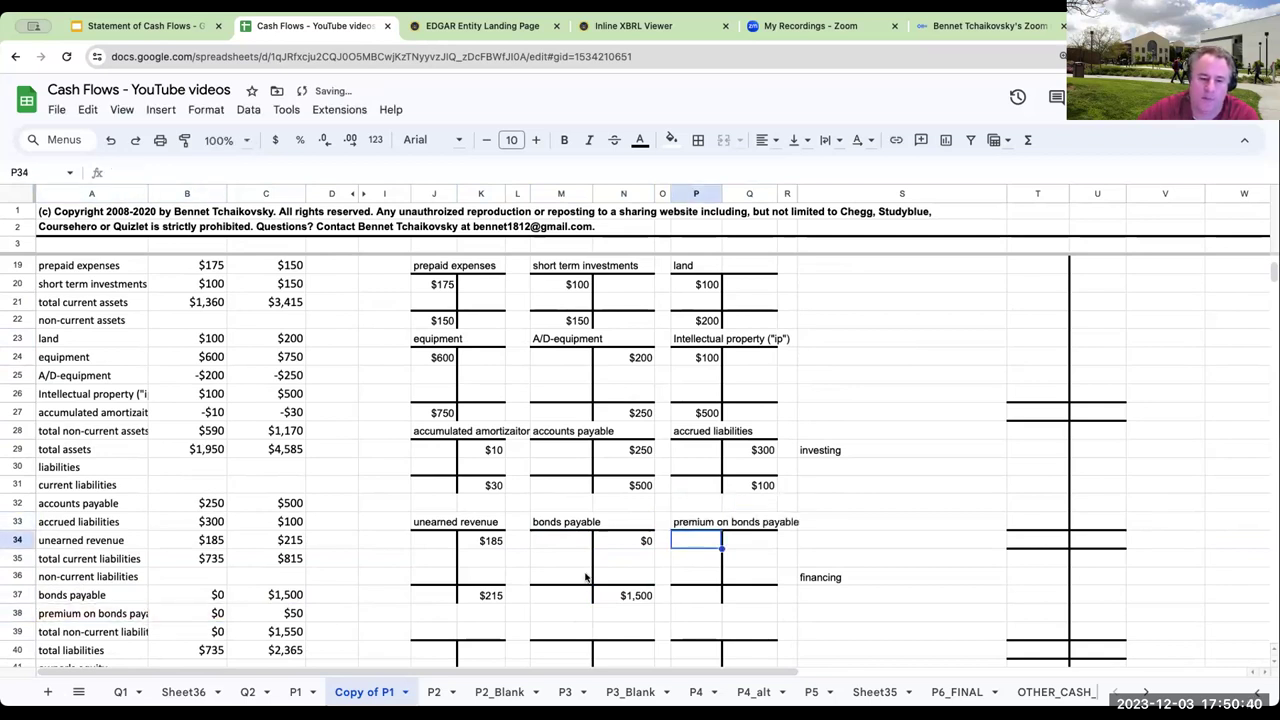
# - Link premium on bonds payable's opening credit balance in Q34 to B38 and its ending balance in Q37 to C38
pyautogui.click(751, 545)
pyautogui.write('+')
pyautogui.click(214, 611)
pyautogui.press('Return')
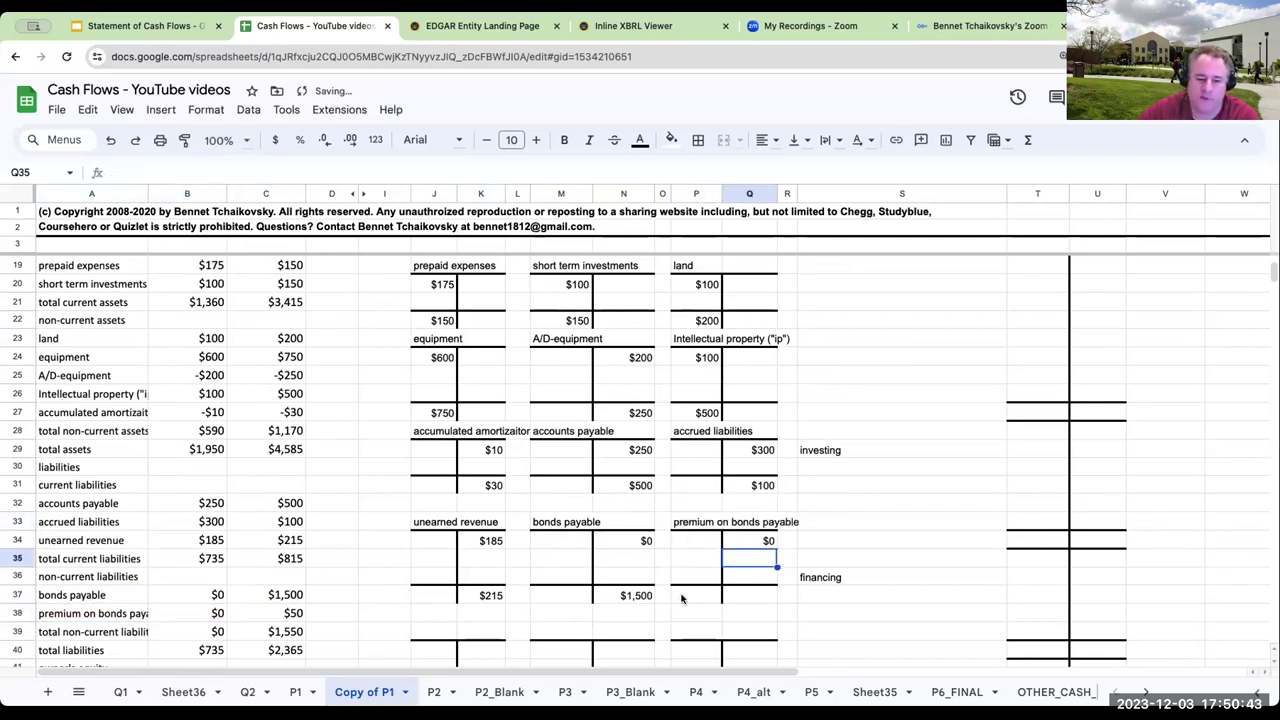
pyautogui.click(750, 595)
pyautogui.write('+')
pyautogui.click(295, 613)
pyautogui.press('Return')
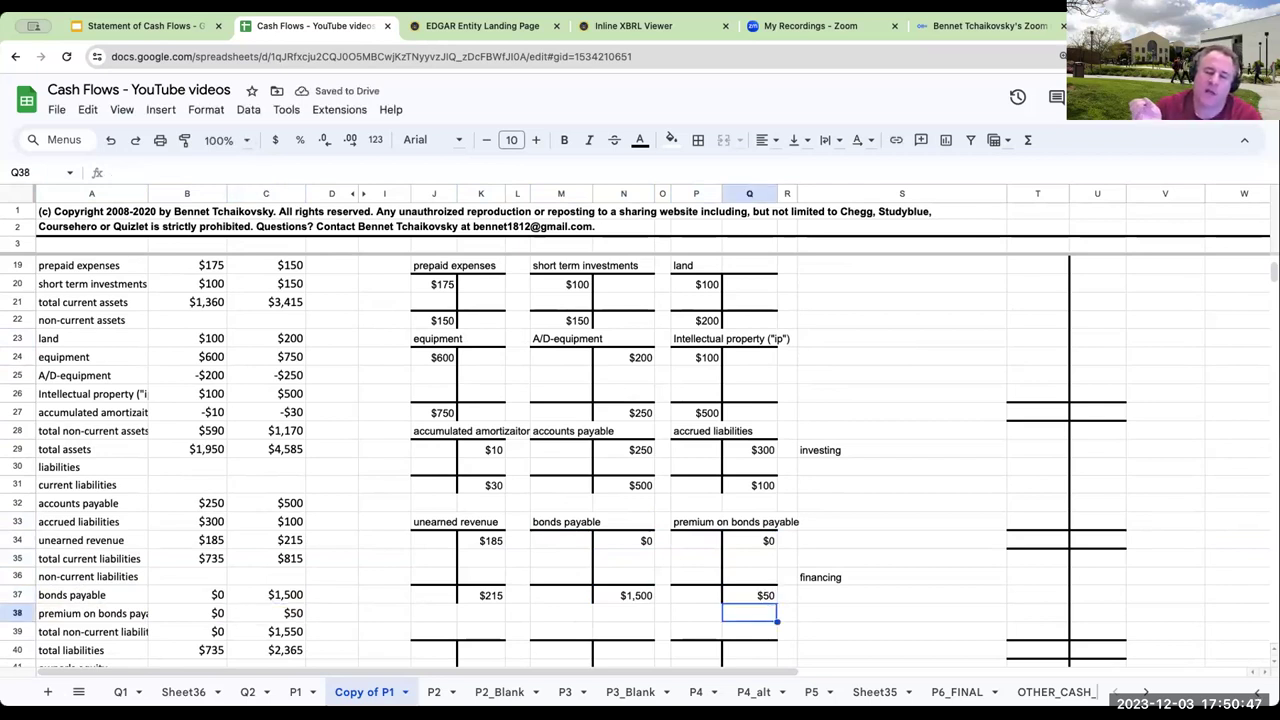
# - Look at how bonds payable and its discount are presented on the P2_Blank sheet, and return to Copy of P1
pyautogui.click(437, 692)
pyautogui.click(494, 693)
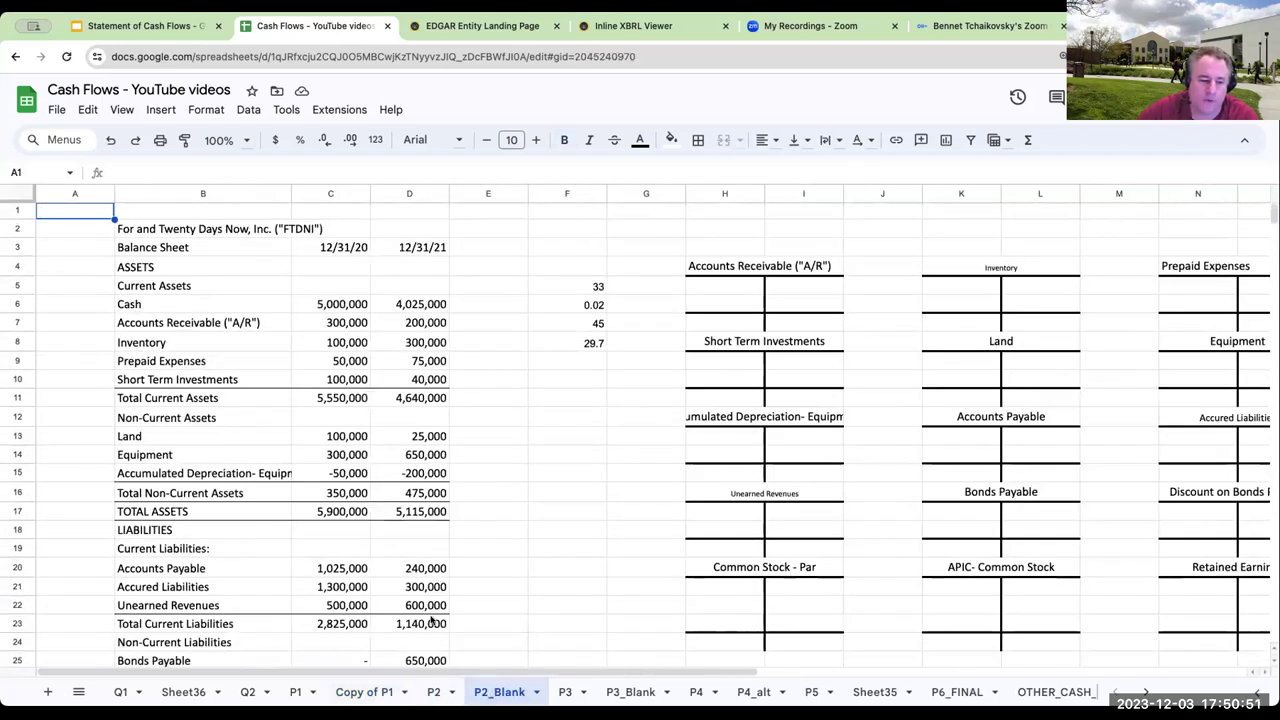
pyautogui.scroll(-3, 432, 622)
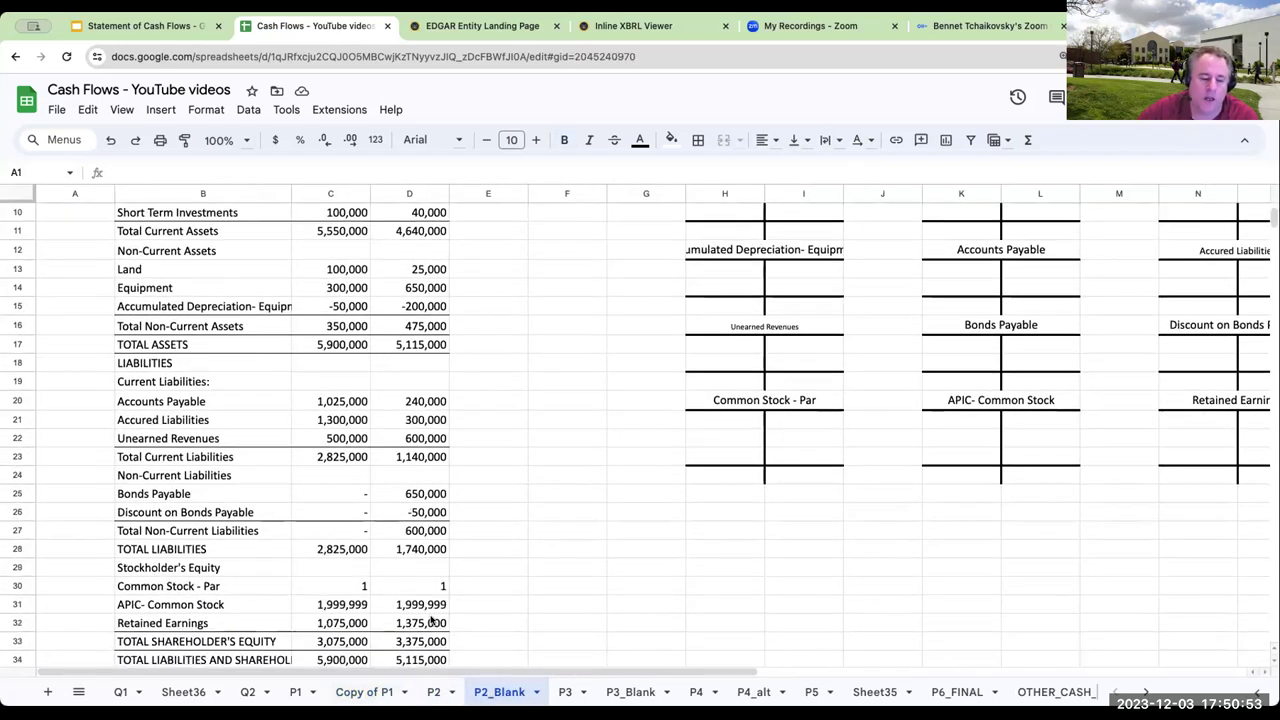
pyautogui.click(433, 692)
pyautogui.click(355, 690)
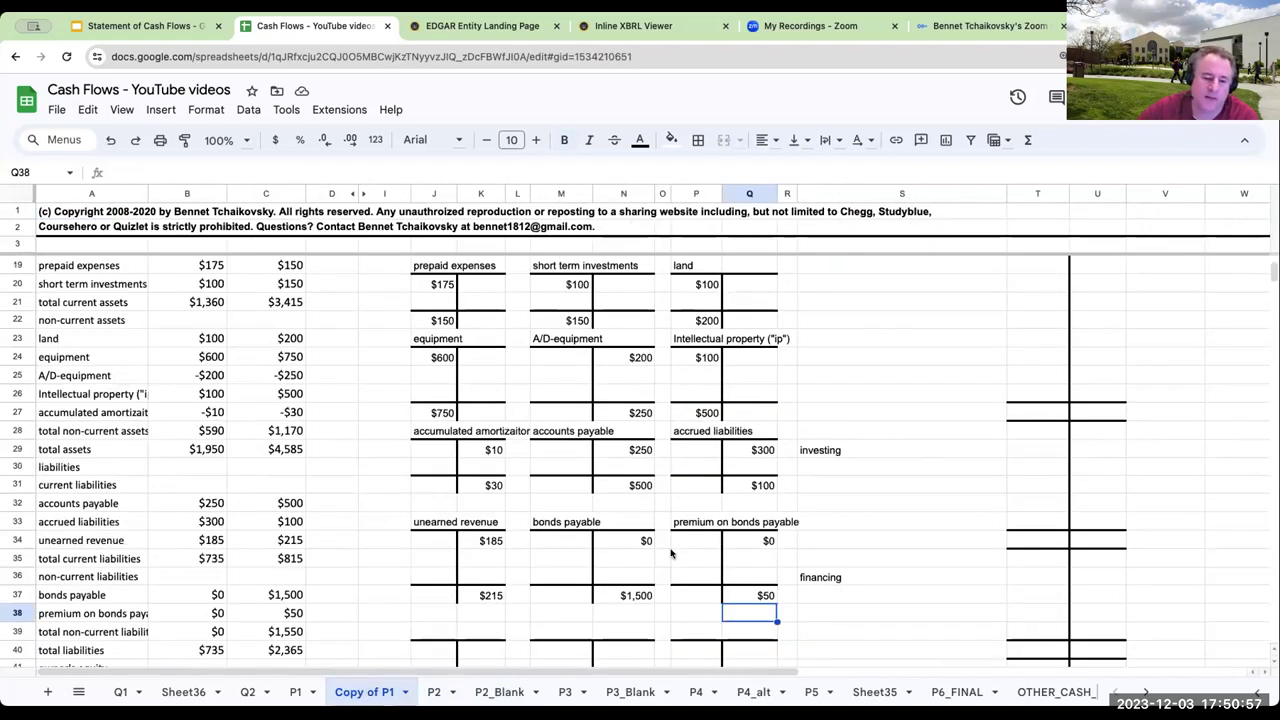
# - Title the T-account in J39 by referencing the C/S- par label in A42
pyautogui.scroll(1, 645, 530)
pyautogui.scroll(-2, 643, 530)
pyautogui.scroll(-3, 643, 530)
pyautogui.scroll(2, 547, 503)
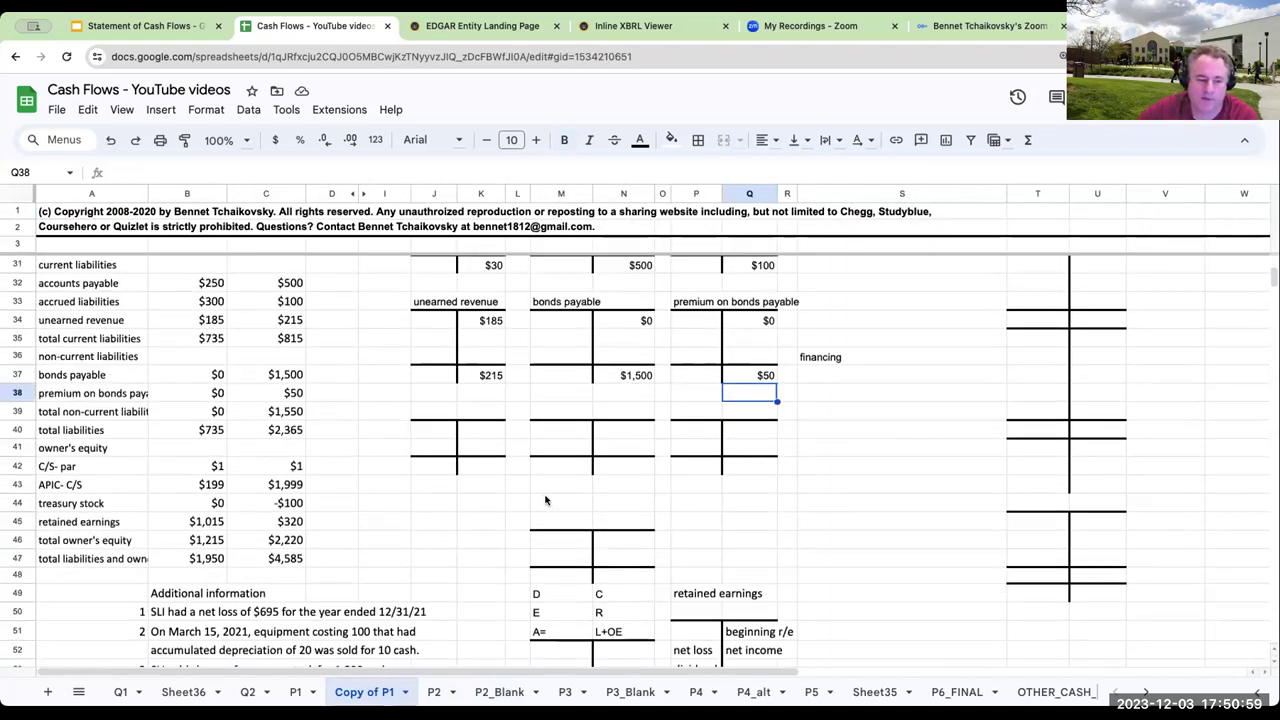
pyautogui.click(433, 433)
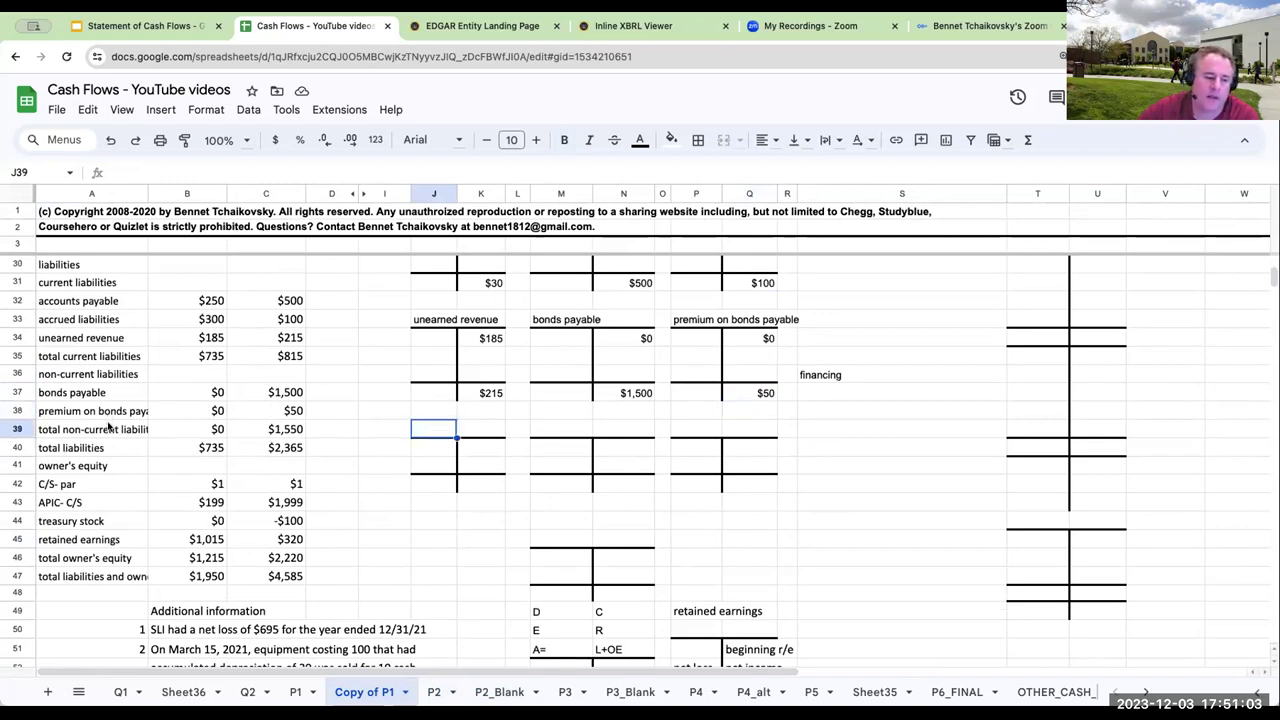
pyautogui.write('=')
pyautogui.click(57, 484)
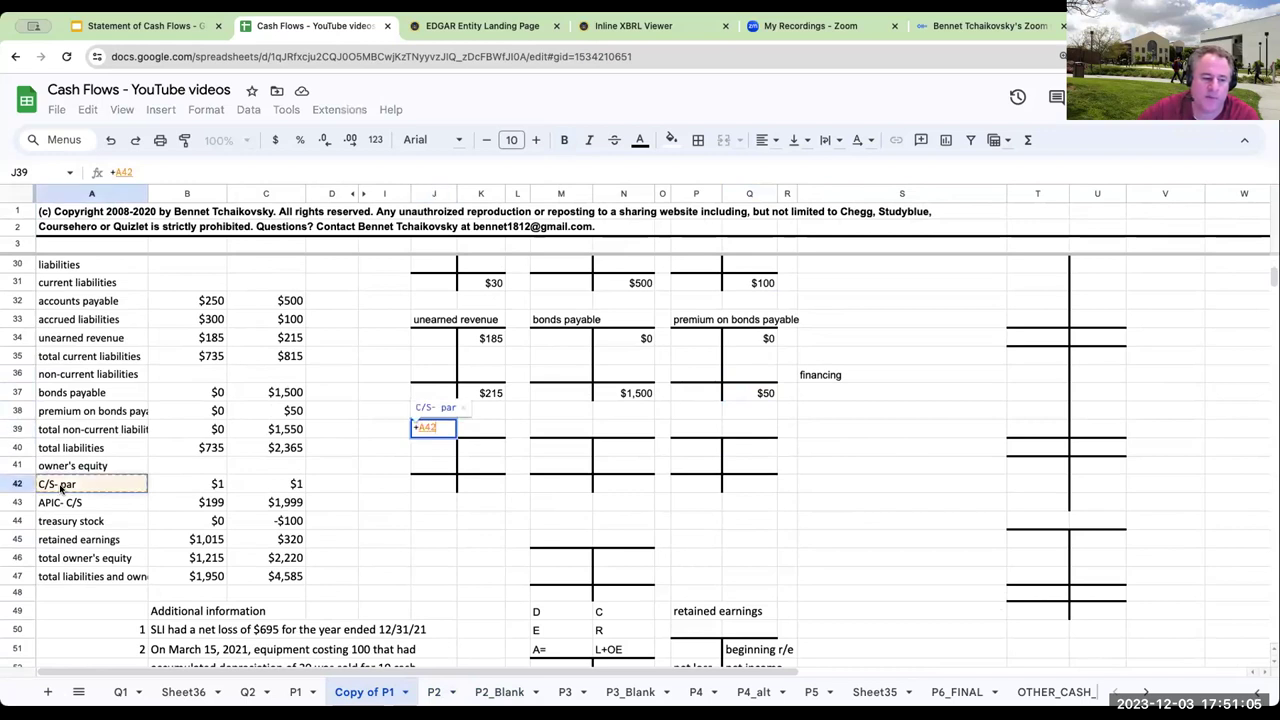
pyautogui.press('Return')
# - Link C/S- par's opening credit balance in K40 to B42 and its ending balance in K42 to C42
pyautogui.click(494, 457)
pyautogui.write('=')
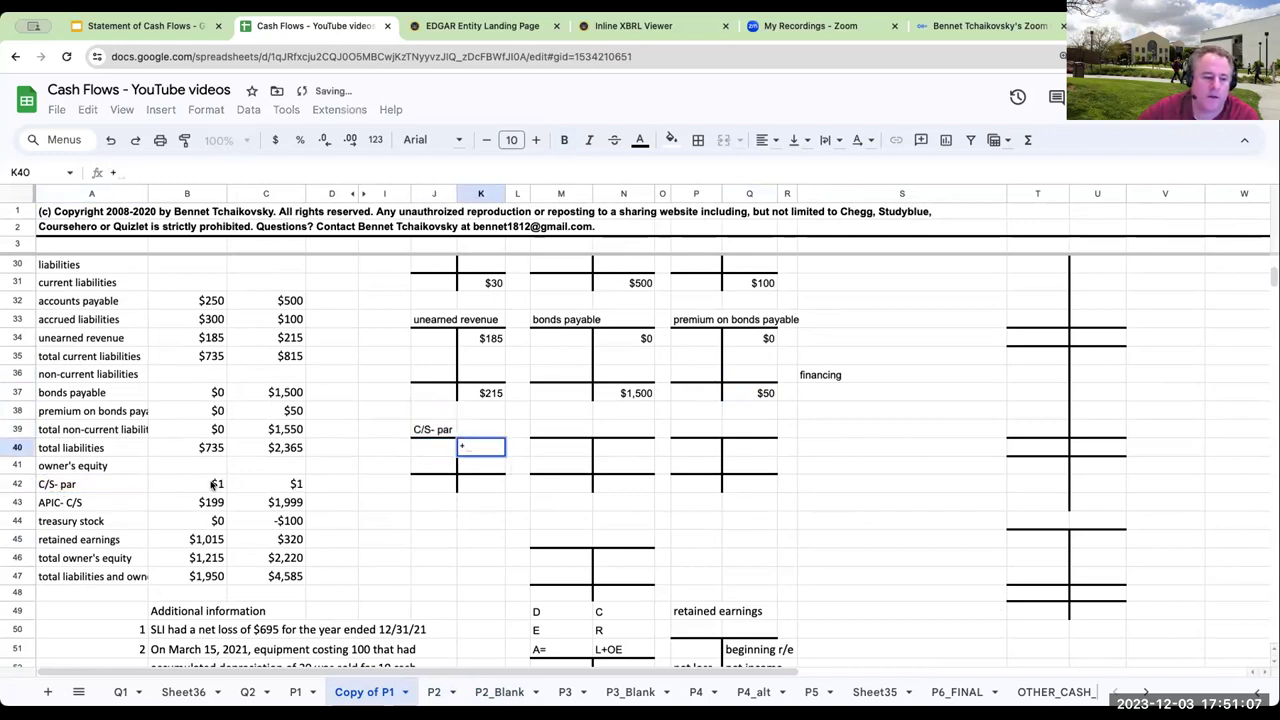
pyautogui.click(214, 486)
pyautogui.press('Return')
pyautogui.click(470, 484)
pyautogui.write('=')
pyautogui.click(290, 484)
pyautogui.press('Return')
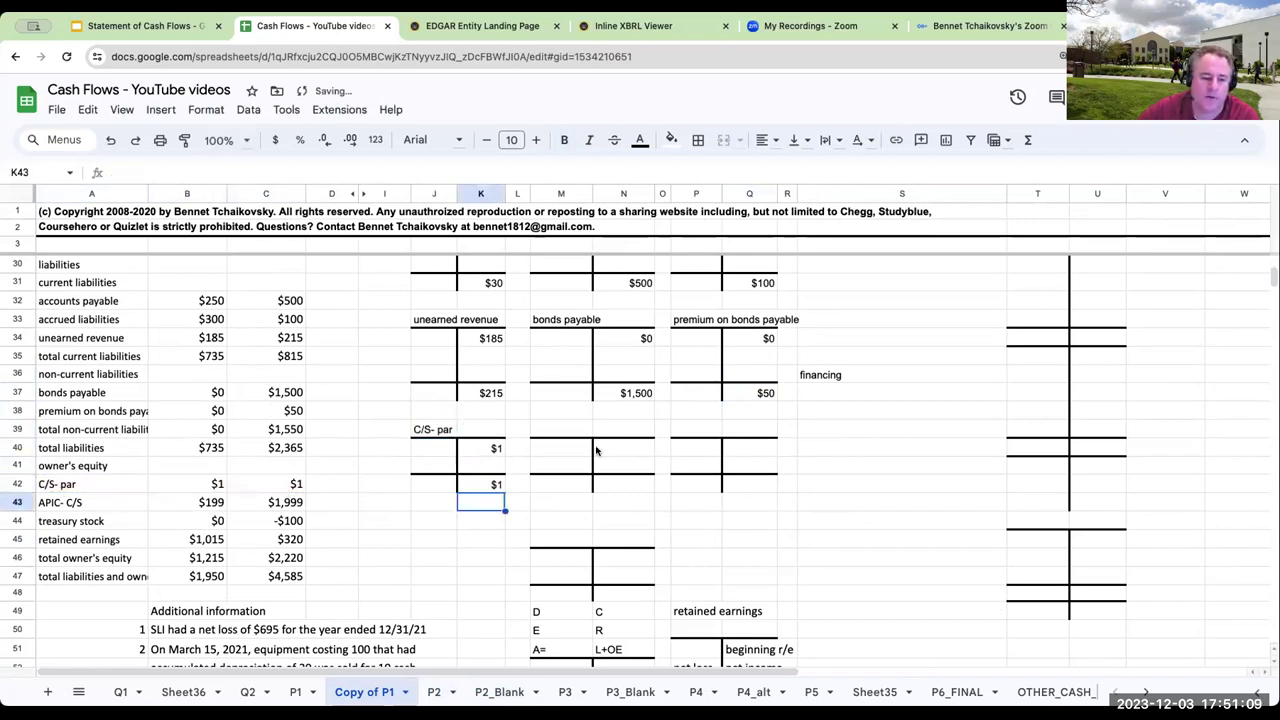
# - Title the T-account in M39 by referencing the APIC- C/S label in A43
pyautogui.click(580, 428)
pyautogui.write('=')
pyautogui.click(60, 502)
pyautogui.press('Return')
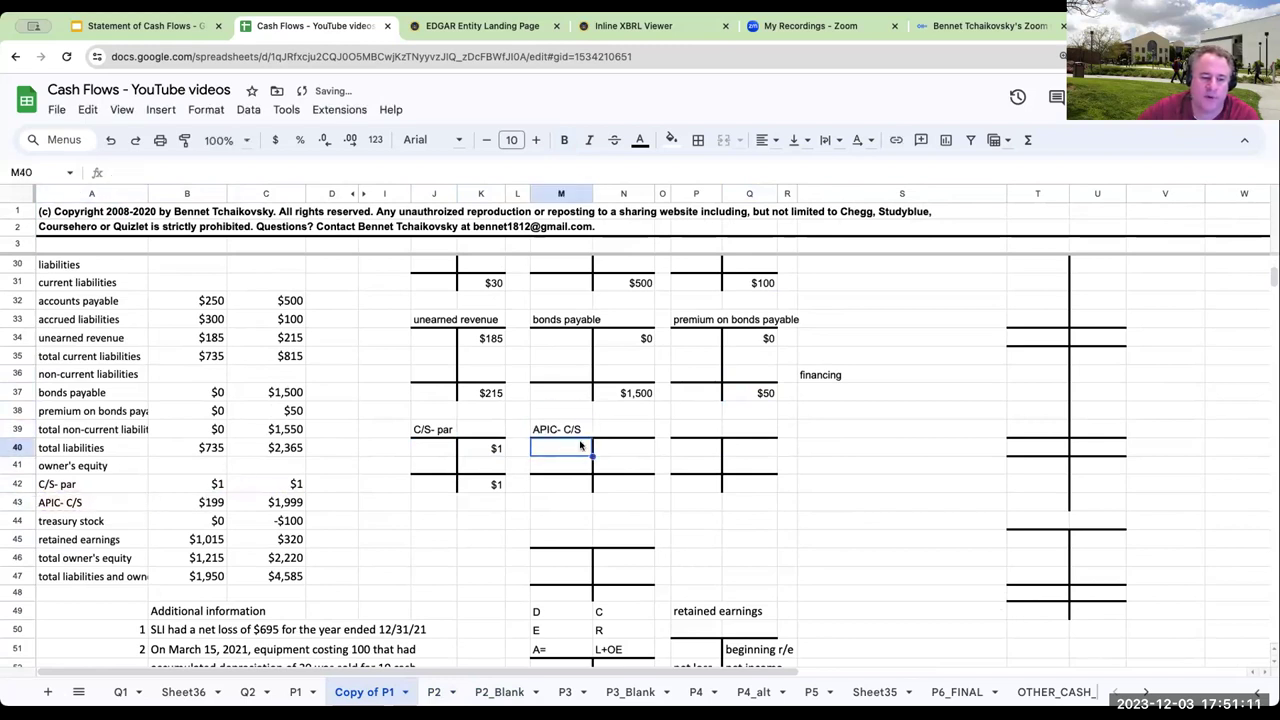
# - Link APIC- C/S's opening credit balance in N40 to B43 and its ending balance in N42 to C43
pyautogui.click(620, 447)
pyautogui.write('=')
pyautogui.click(203, 502)
pyautogui.press('Return')
pyautogui.click(615, 487)
pyautogui.write('+')
pyautogui.click(278, 505)
pyautogui.press('Return')
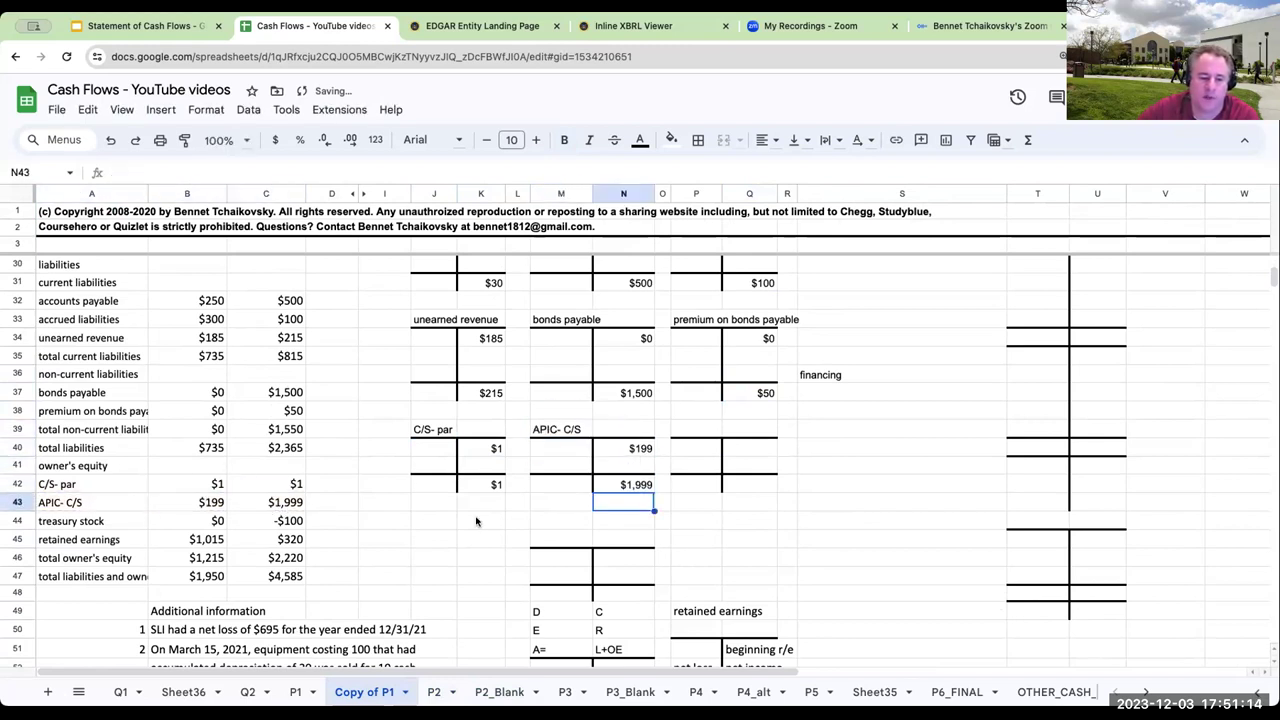
# - Title the T-account in P39 "treasury stock"
pyautogui.click(690, 432)
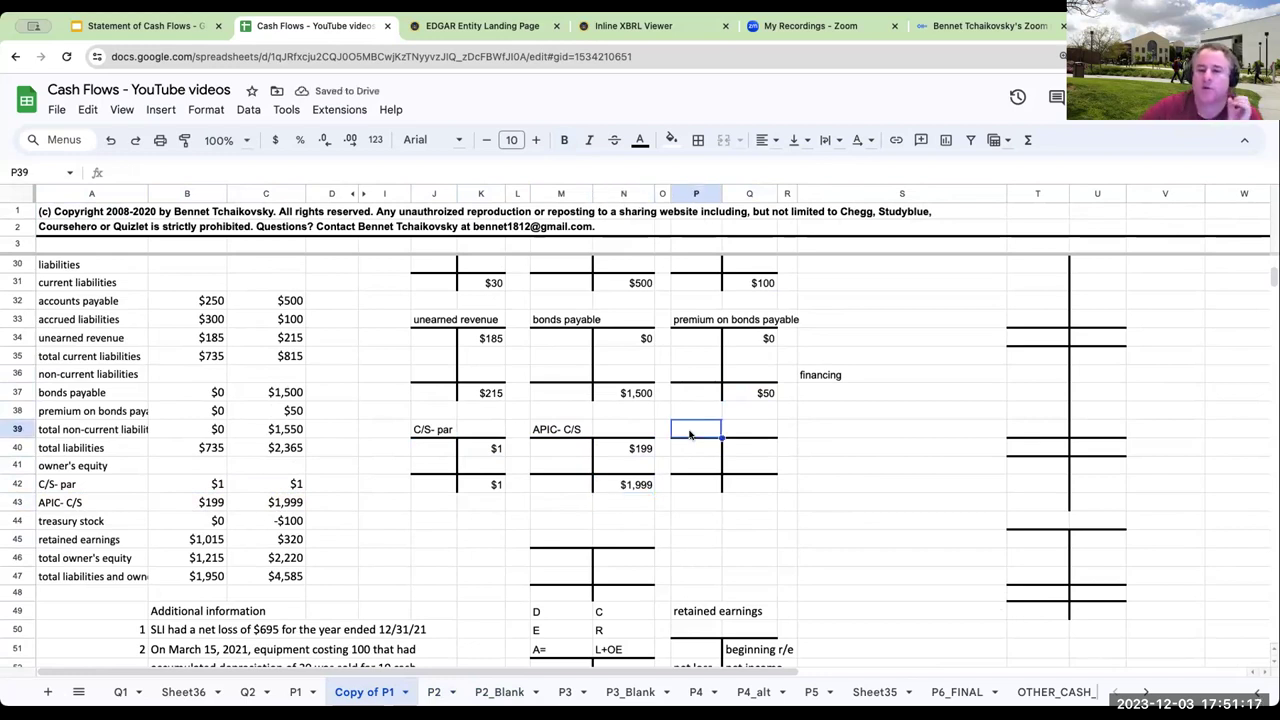
pyautogui.write('treasury t')
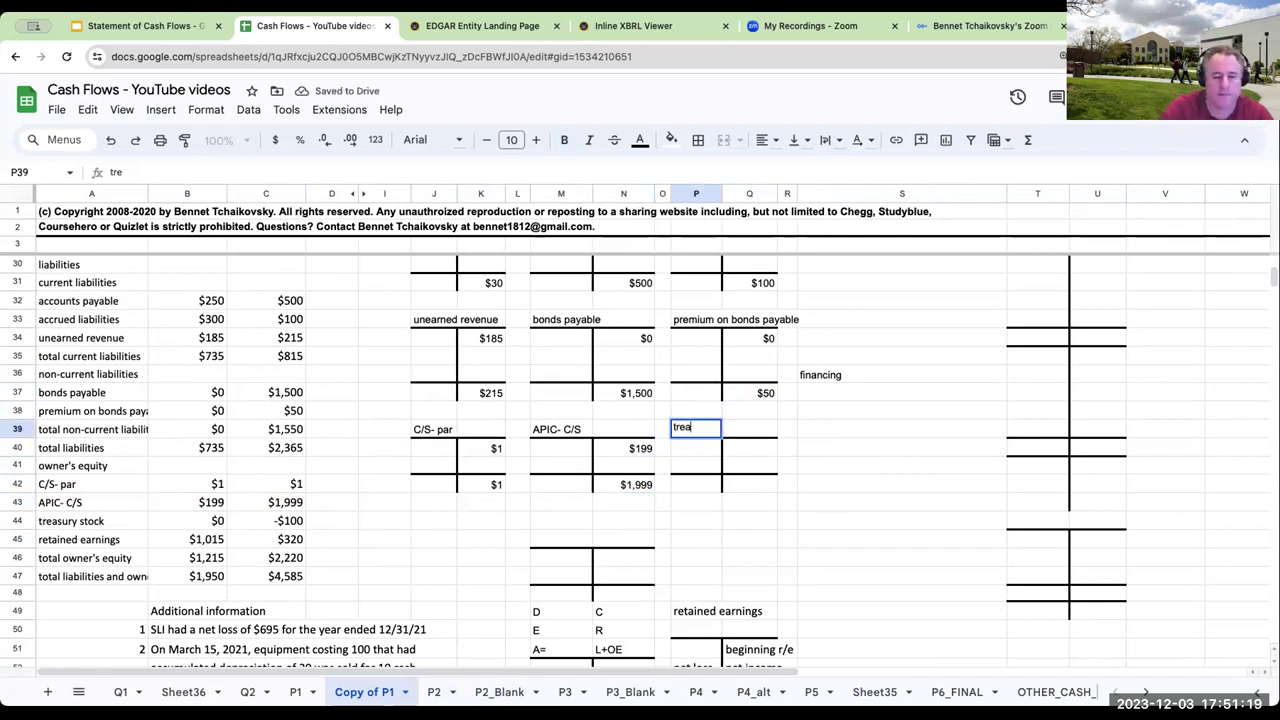
pyautogui.press('Return')
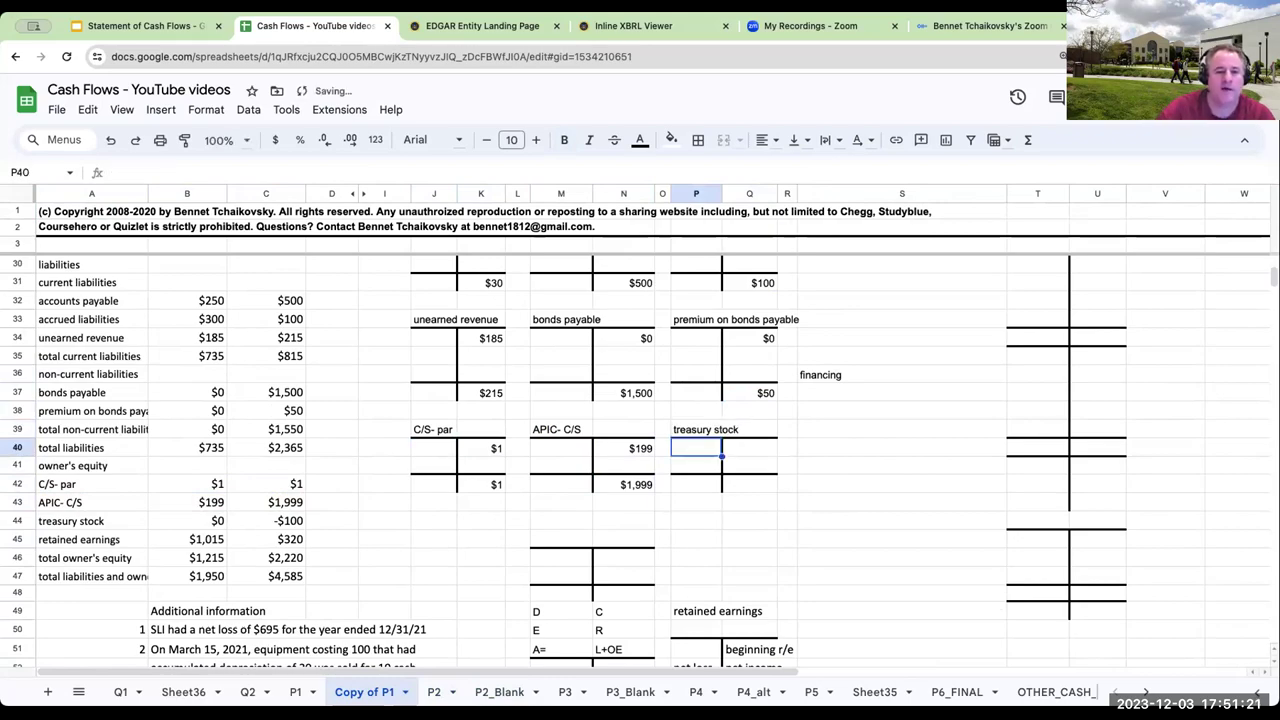
# - Look at how treasury stock is presented on Home Depot's balance sheet in the Inline XBRL Viewer, and return to the Cash Flows spreadsheet
pyautogui.click(632, 33)
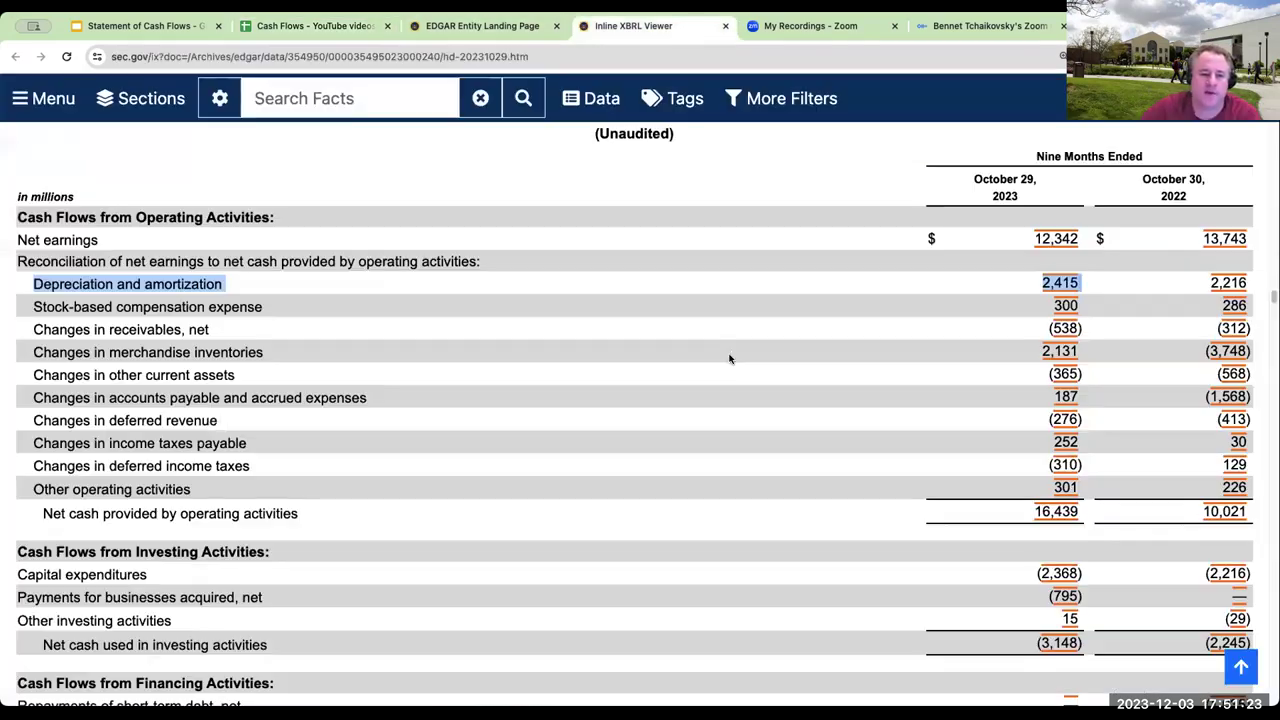
pyautogui.scroll(15, 730, 357)
pyautogui.scroll(-5, 730, 357)
pyautogui.scroll(5, 730, 357)
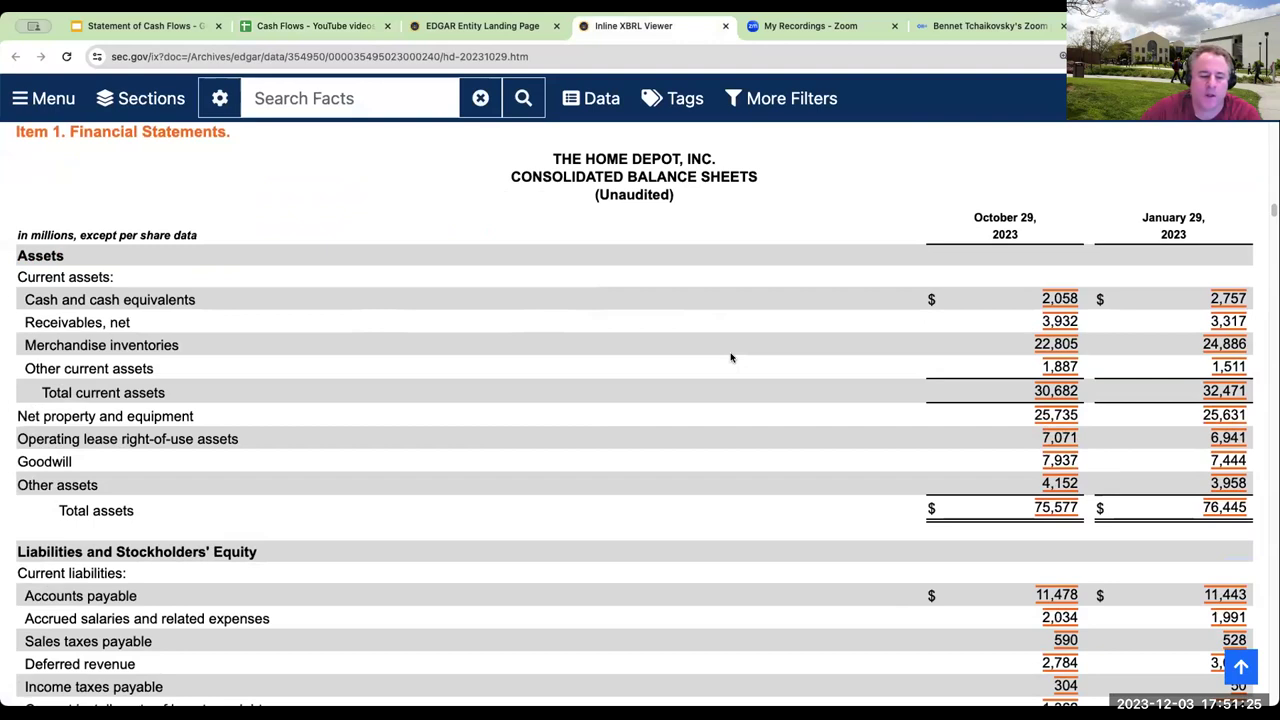
pyautogui.scroll(-6, 731, 354)
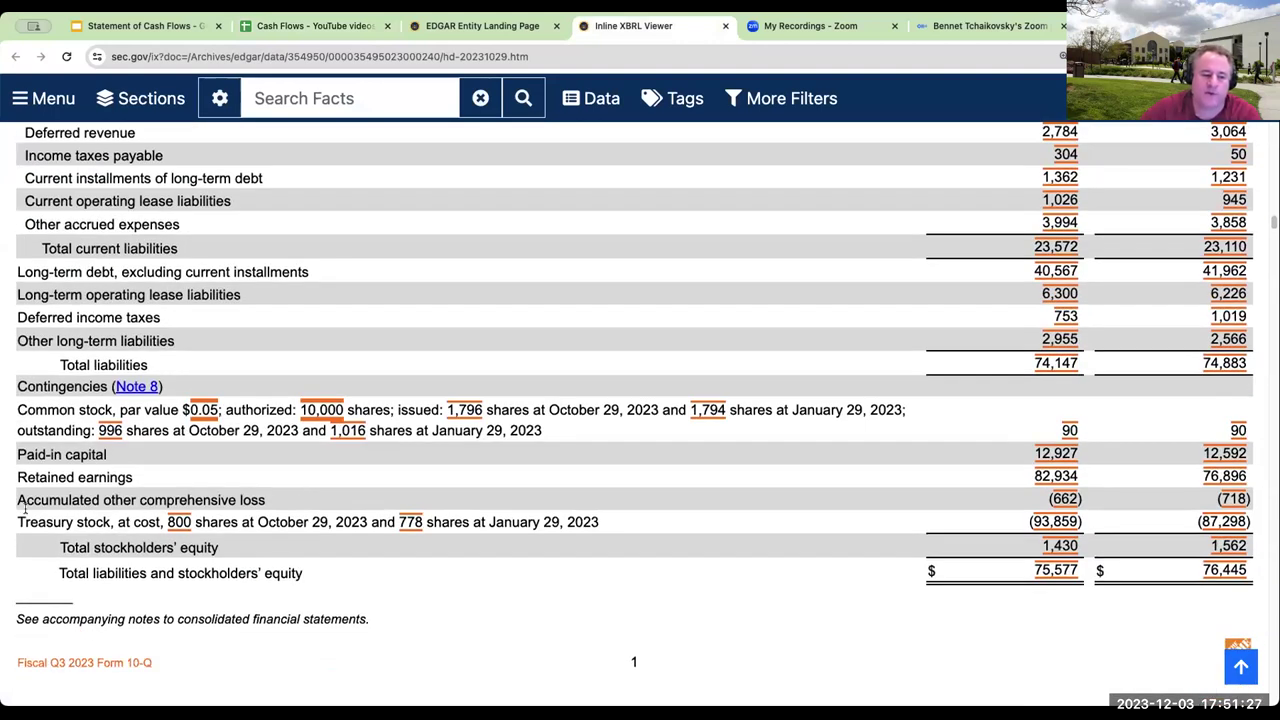
pyautogui.moveTo(14, 521); pyautogui.dragTo(1250, 519)
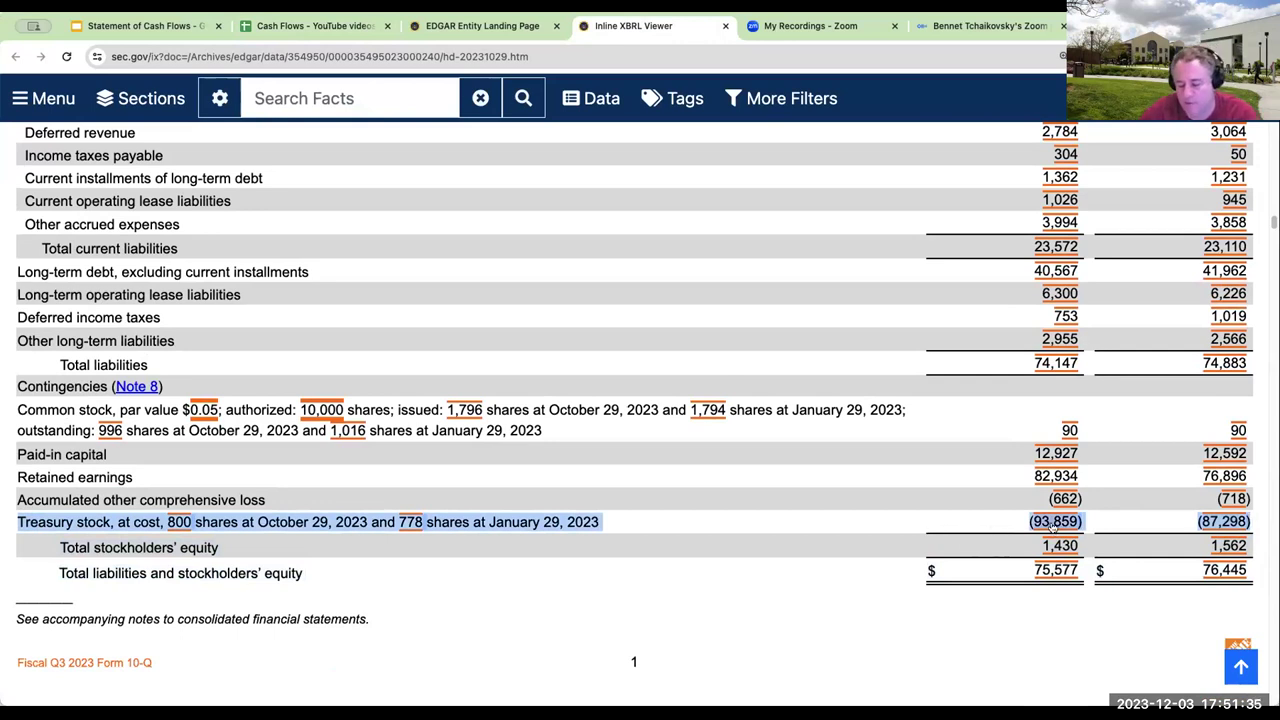
pyautogui.click(295, 27)
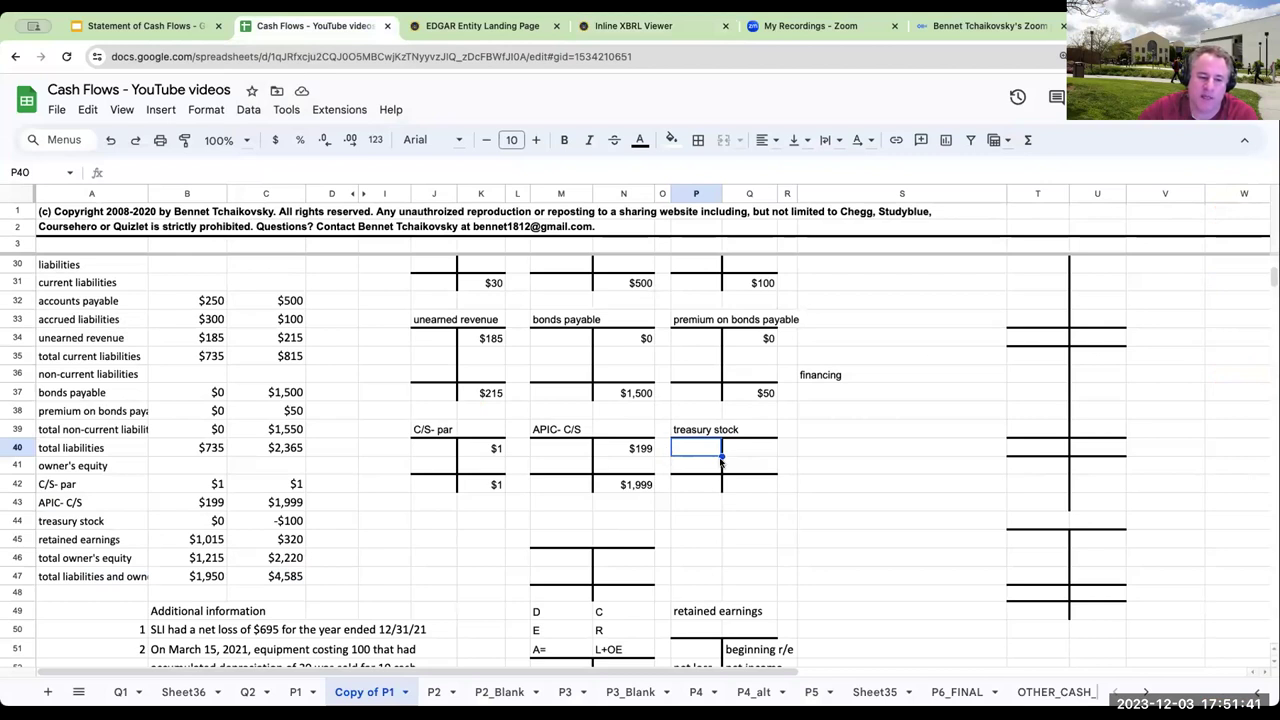
# - Link treasury stock's opening debit balance in P40 to B44 and its ending debit balance in P42 to the negative of C44
pyautogui.doubleClick(708, 451)
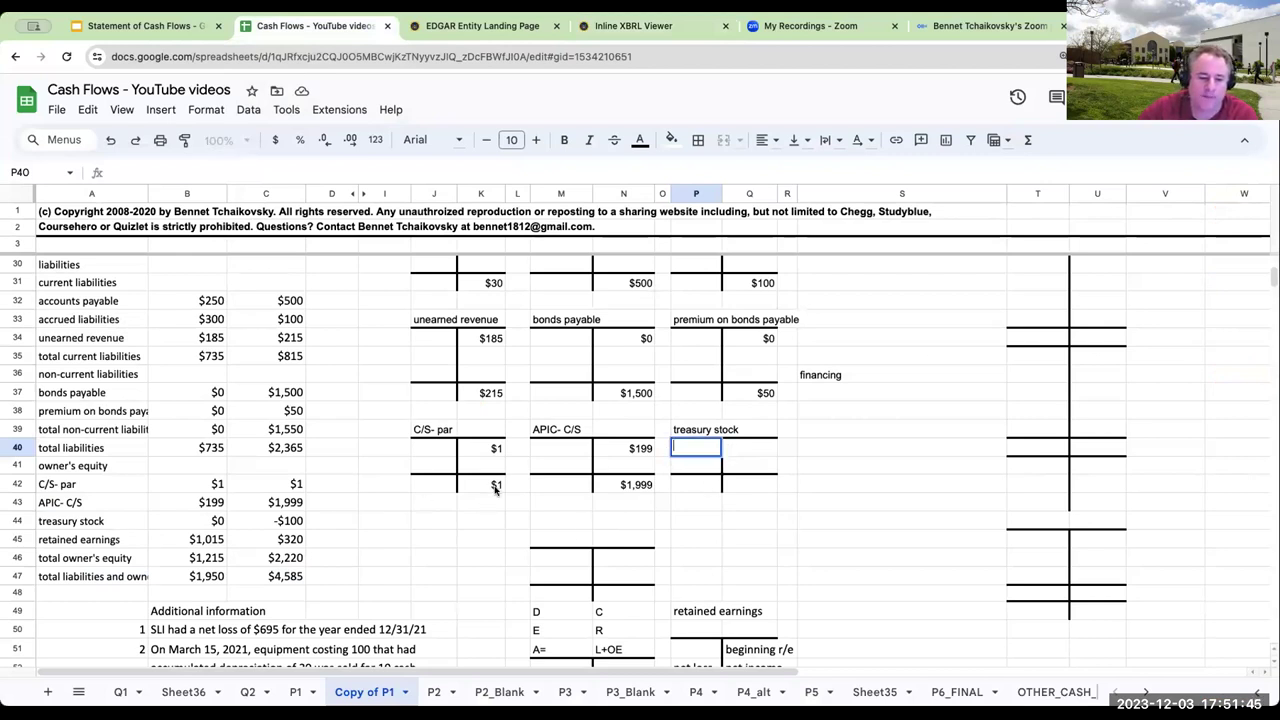
pyautogui.write('=')
pyautogui.click(216, 520)
pyautogui.press('Return')
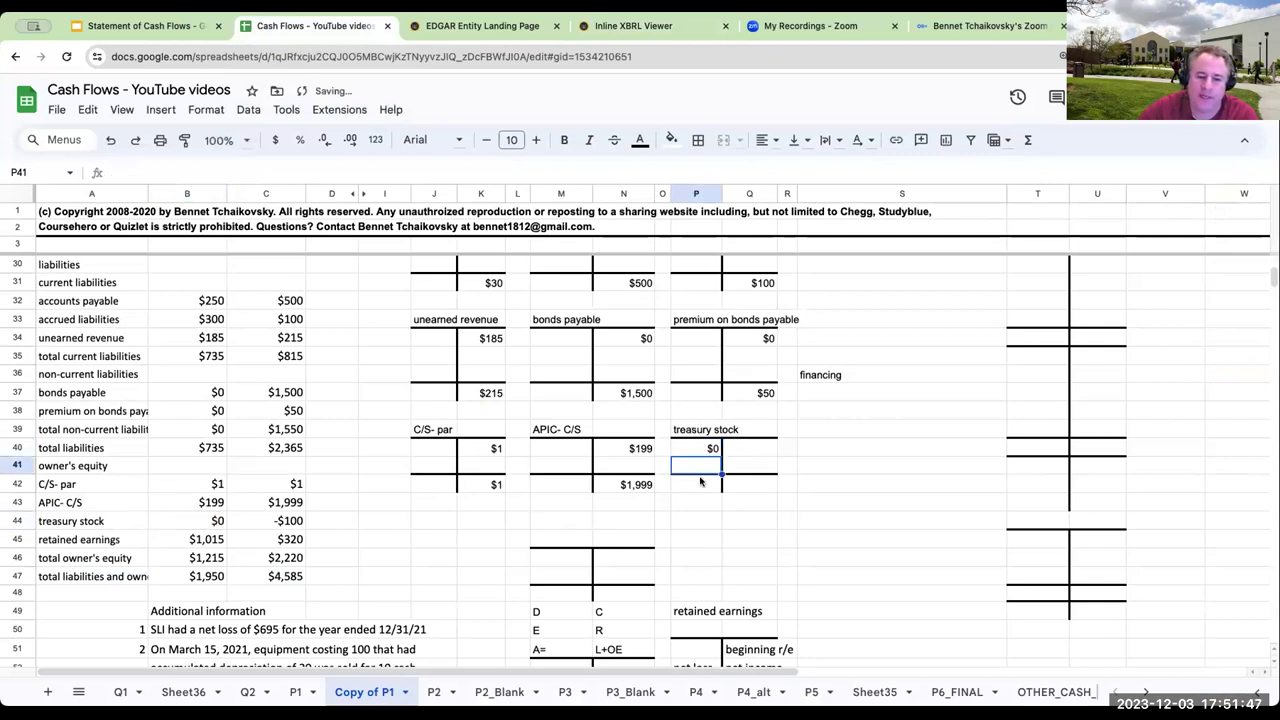
pyautogui.click(700, 482)
pyautogui.write('=-')
pyautogui.click(284, 520)
pyautogui.press('Return')
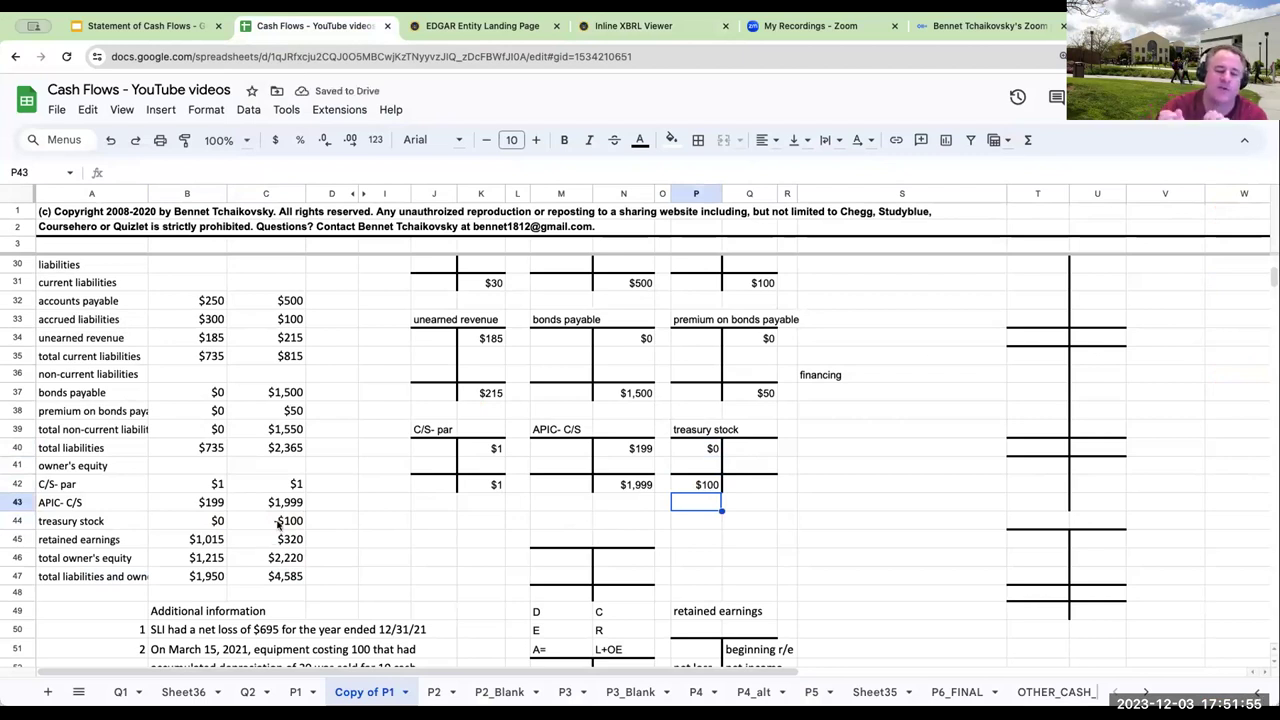
pyautogui.click(618, 612)
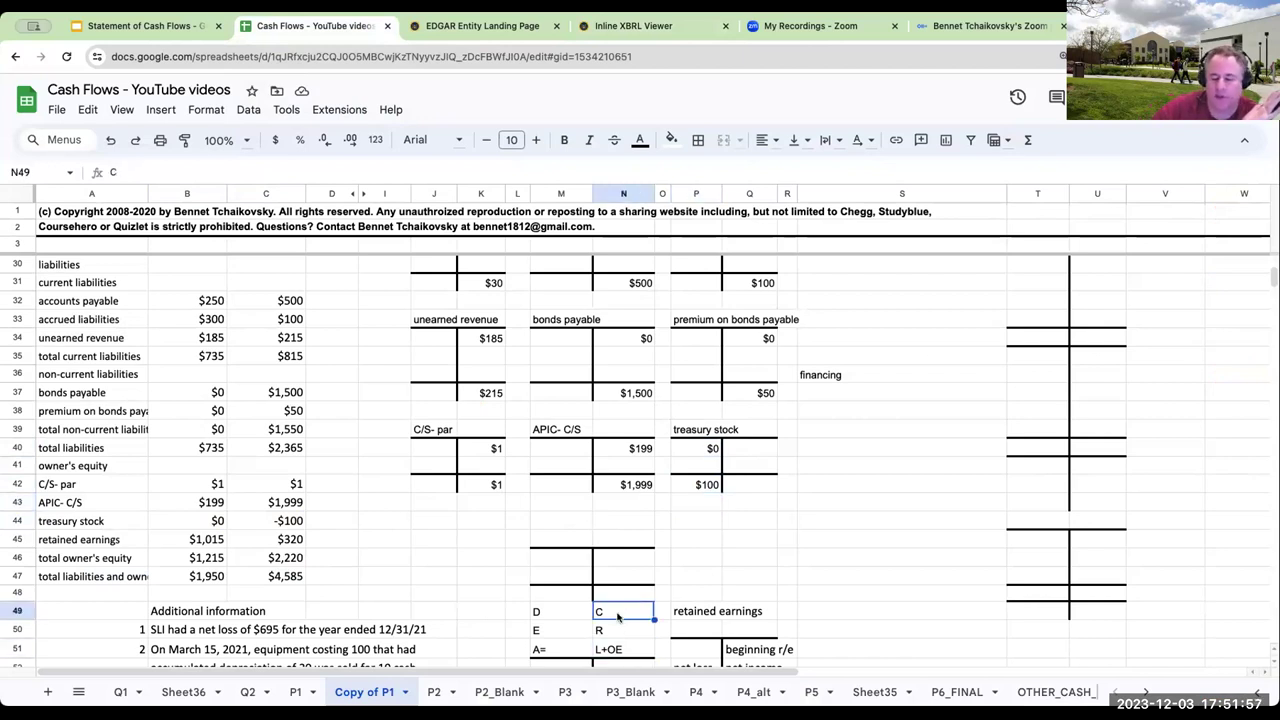
pyautogui.click(702, 484)
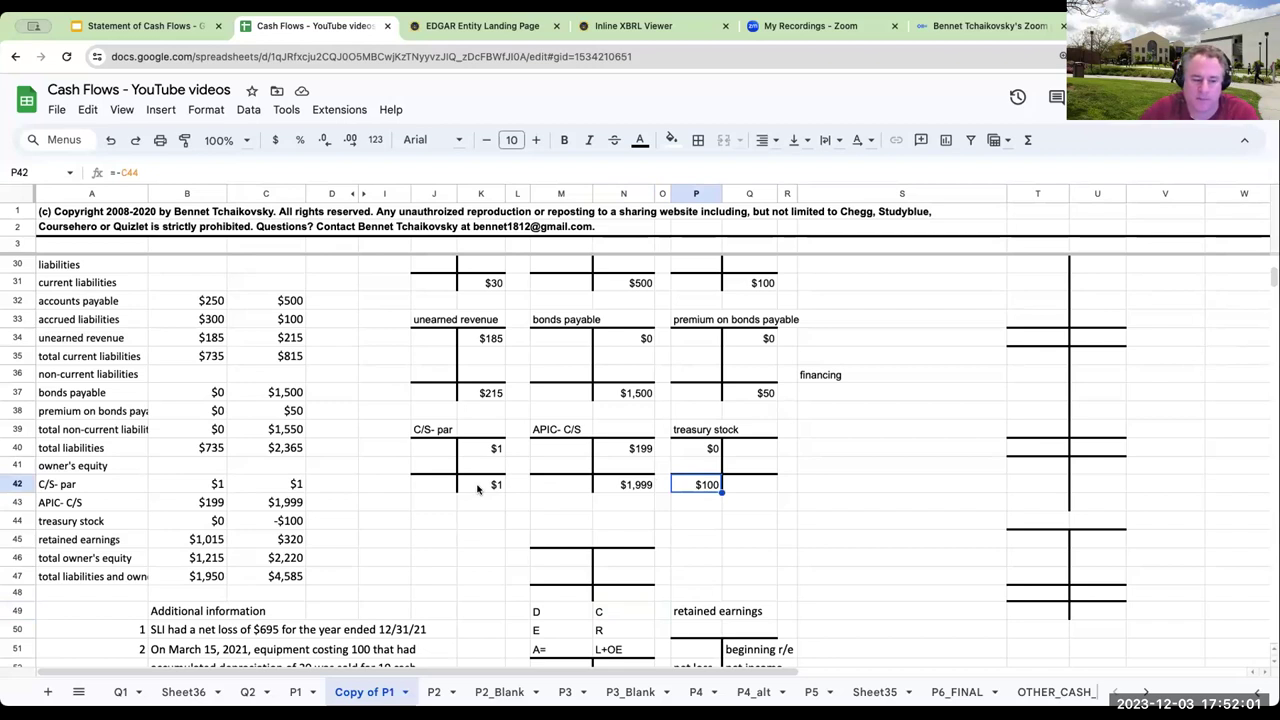
# - Title the T-account in M45 by referencing the retained earnings label in A45
pyautogui.click(565, 538)
pyautogui.write('+')
pyautogui.click(120, 543)
pyautogui.press('Return')
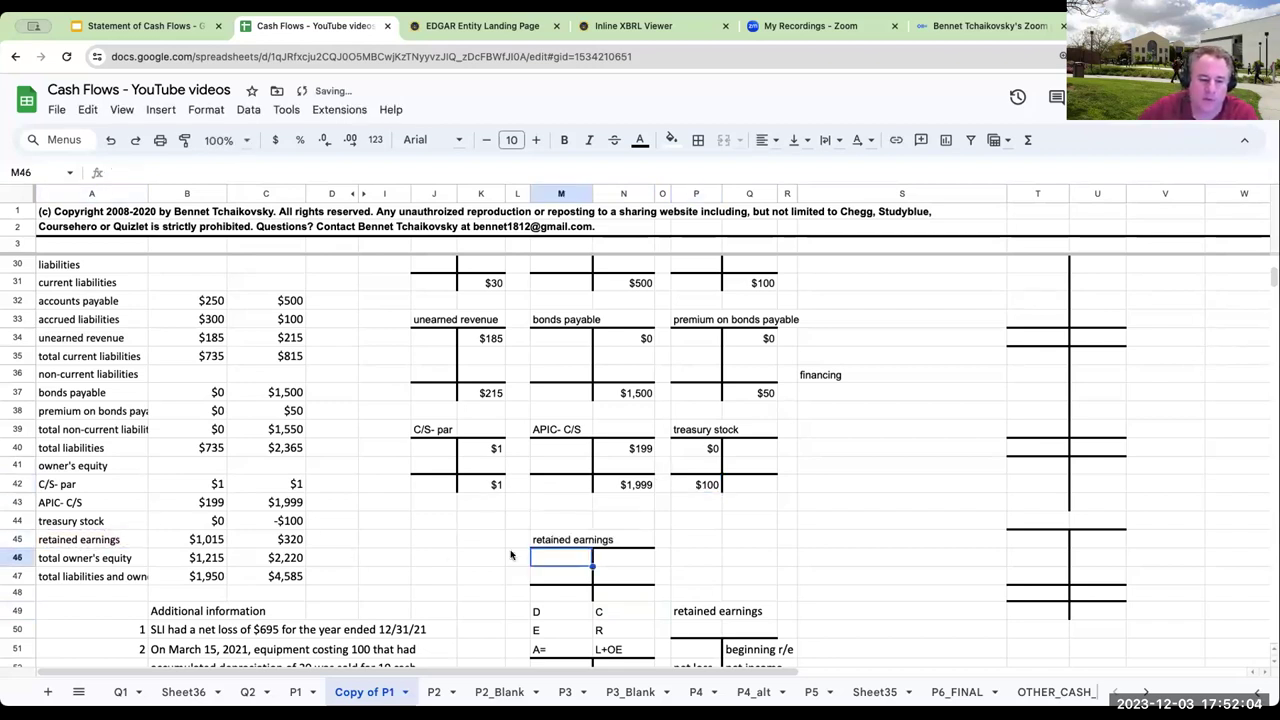
# - Link retained earnings' opening credit balance in N46 to B45 and its ending balance in N48 to C45
pyautogui.click(610, 560)
pyautogui.write('+')
pyautogui.click(196, 540)
pyautogui.press('Return')
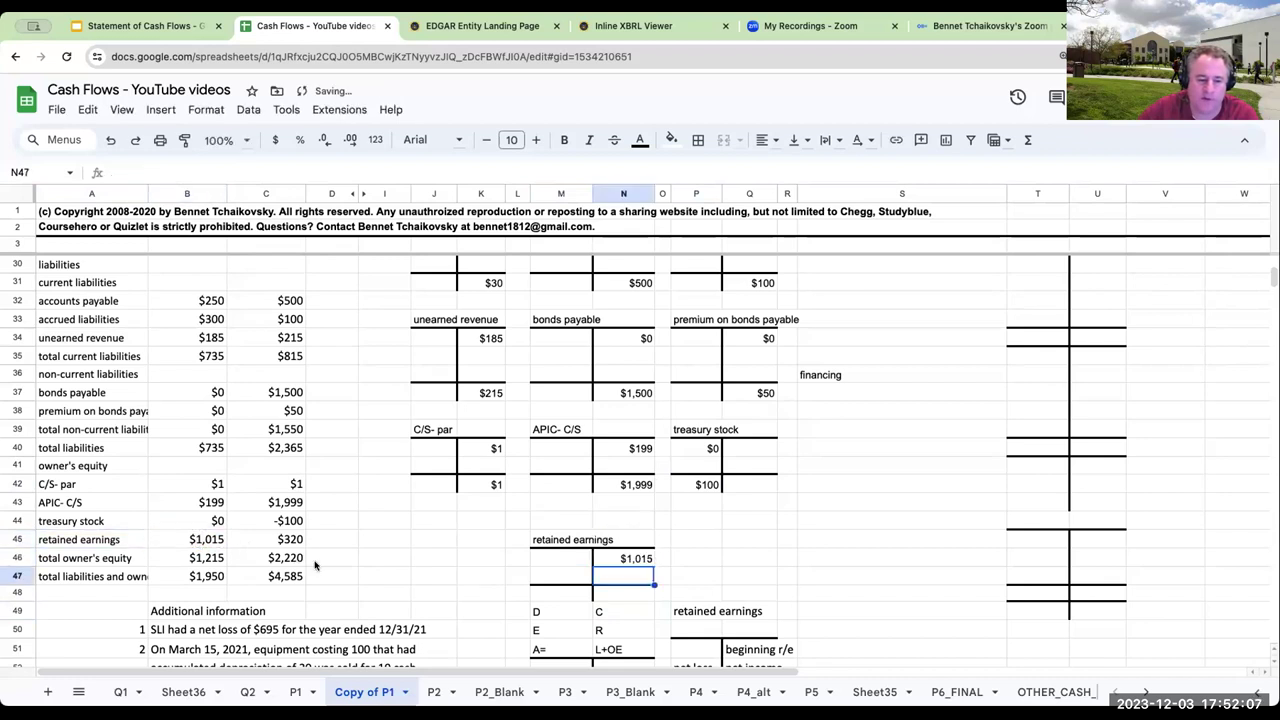
pyautogui.click(630, 595)
pyautogui.write('+')
pyautogui.click(297, 540)
pyautogui.press('Return')
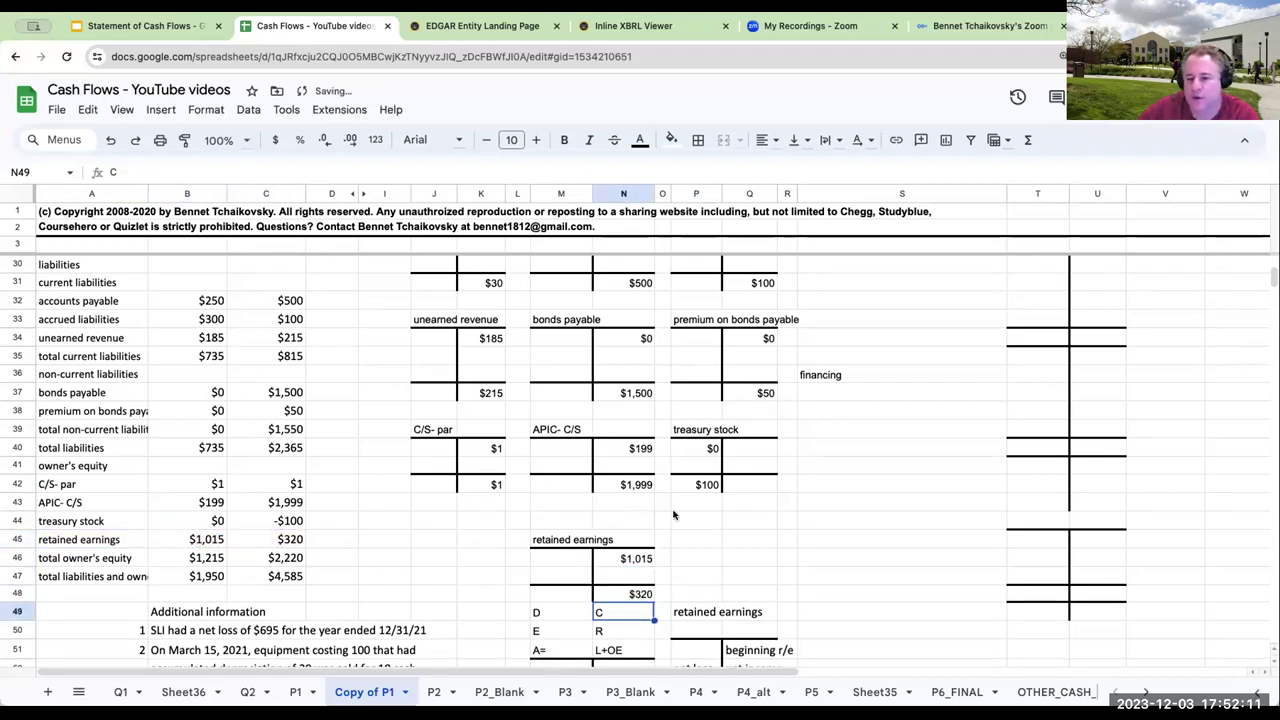
# - Check the procedure on the "How are we going to learn cash flows?" slide, and return to the Cash Flows spreadsheet
pyautogui.scroll(-3, 674, 515)
pyautogui.scroll(1, 674, 515)
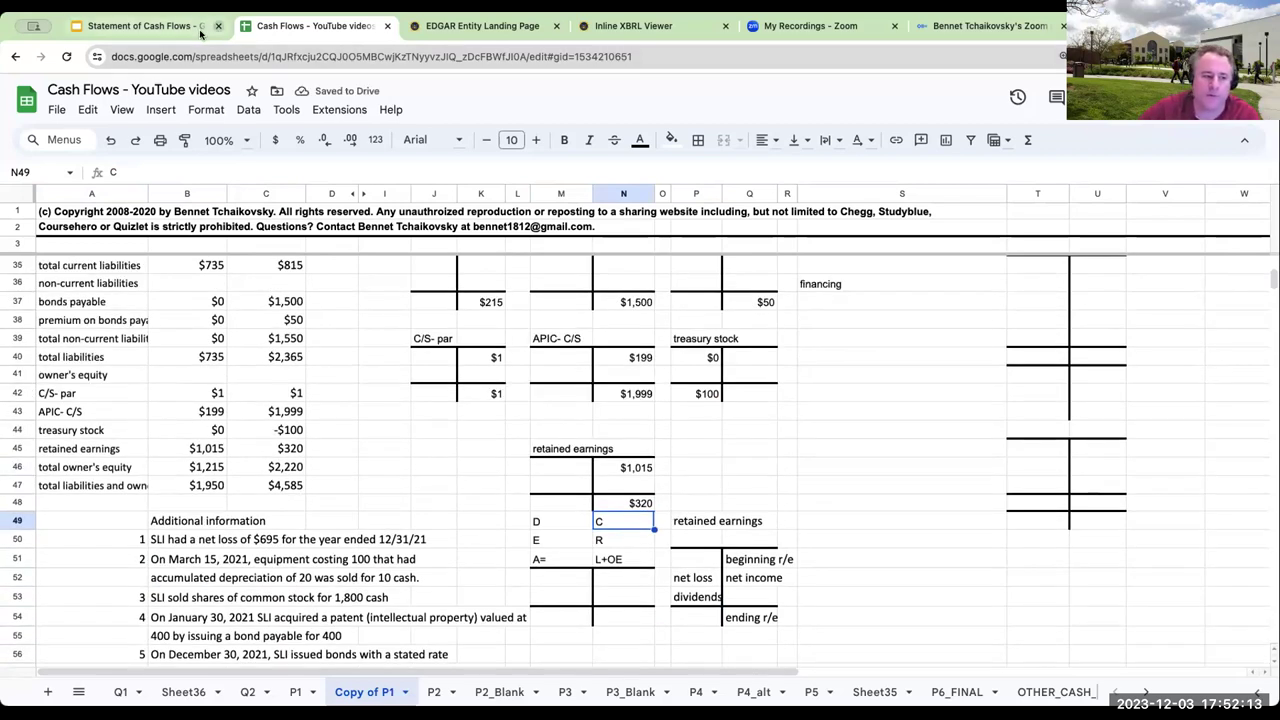
pyautogui.click(140, 25)
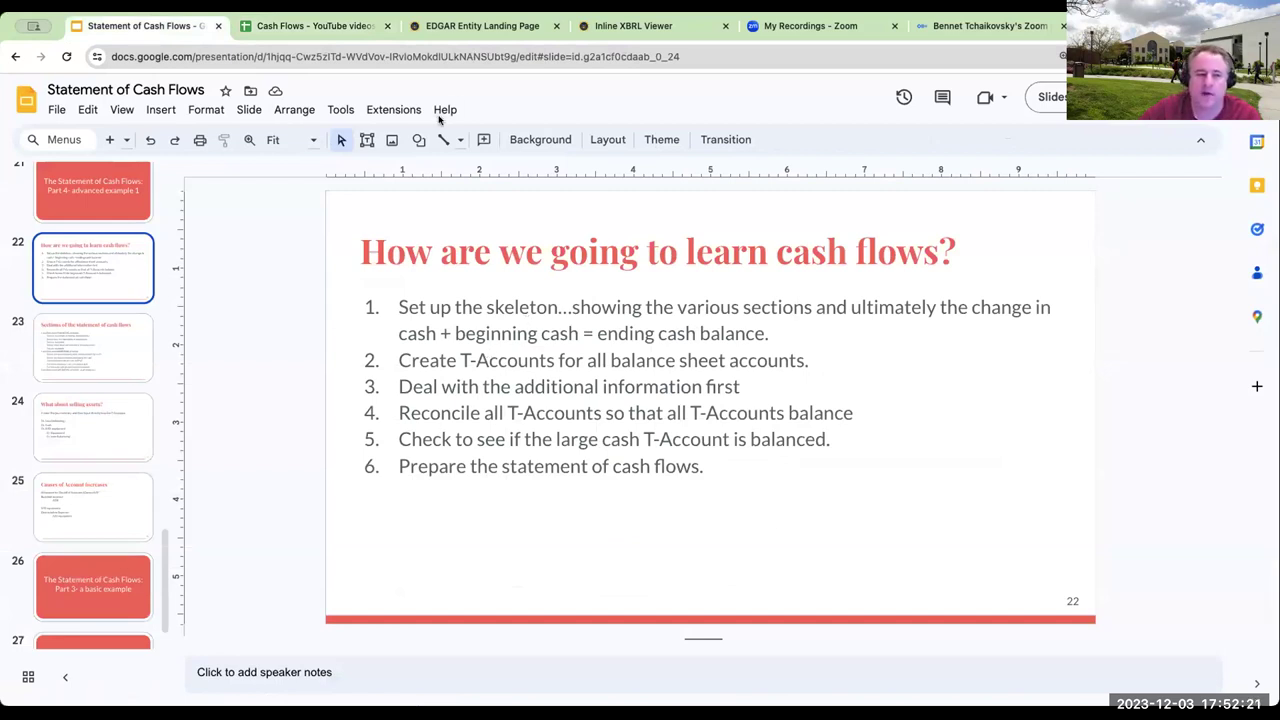
pyautogui.click(318, 26)
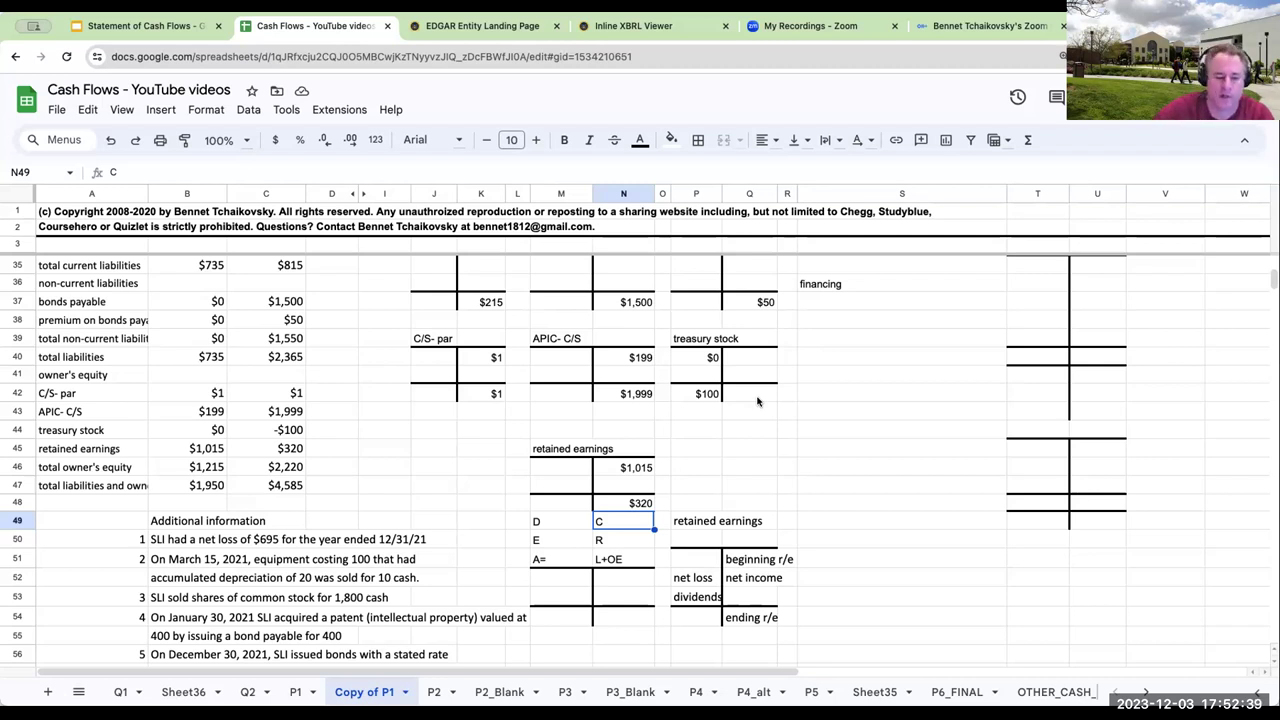
# - Record the net loss from additional information item 1 as a 695 debit to retained earnings in M47, and shade the cell light orange
pyautogui.scroll(-2, 319, 416)
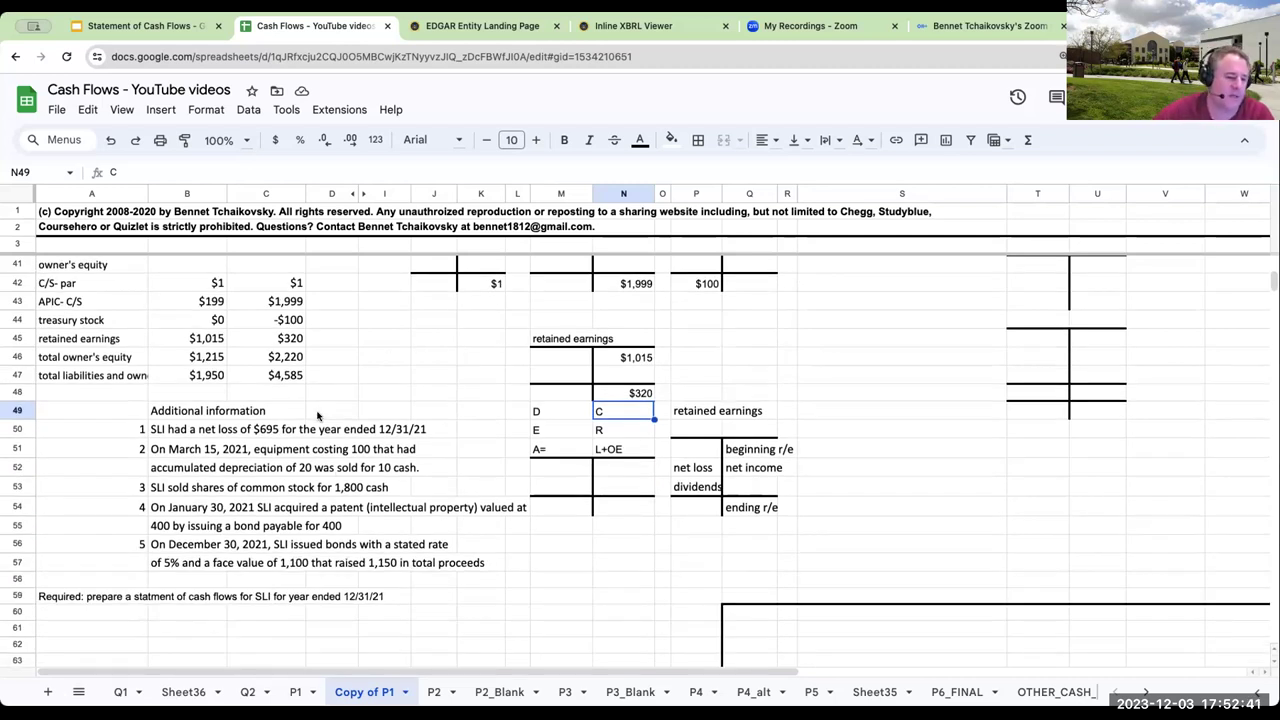
pyautogui.click(184, 430)
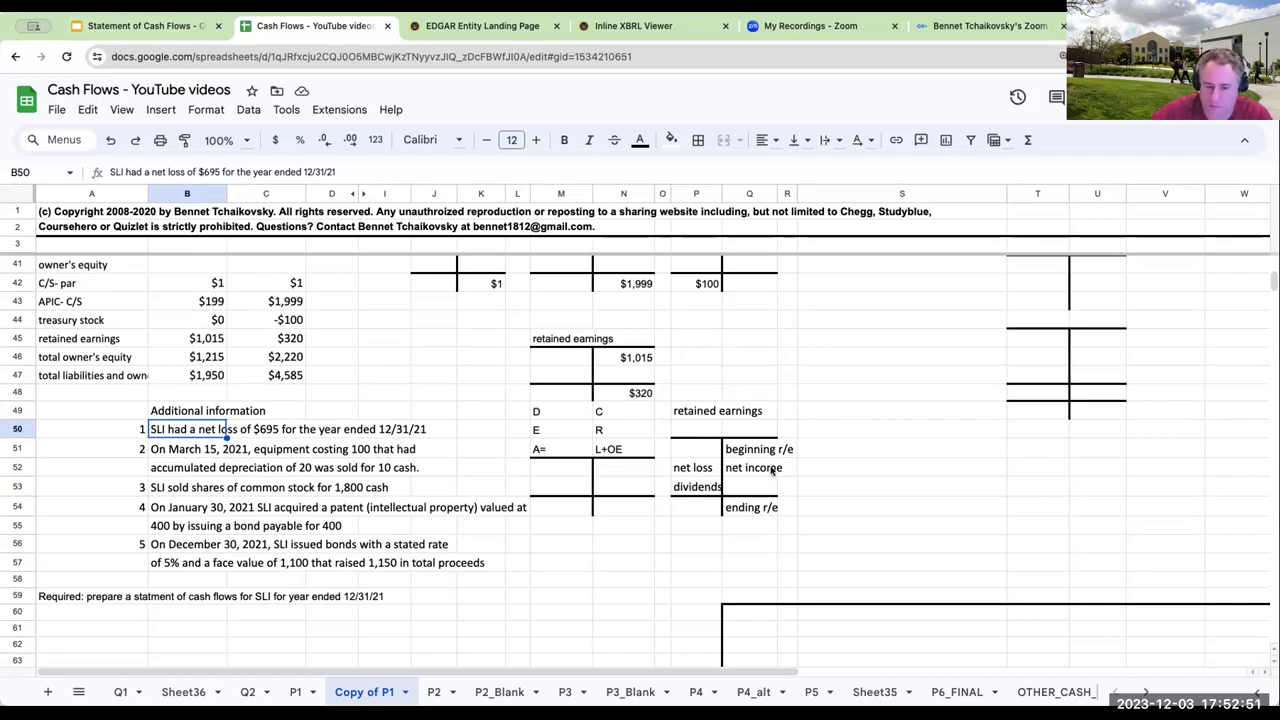
pyautogui.click(544, 568)
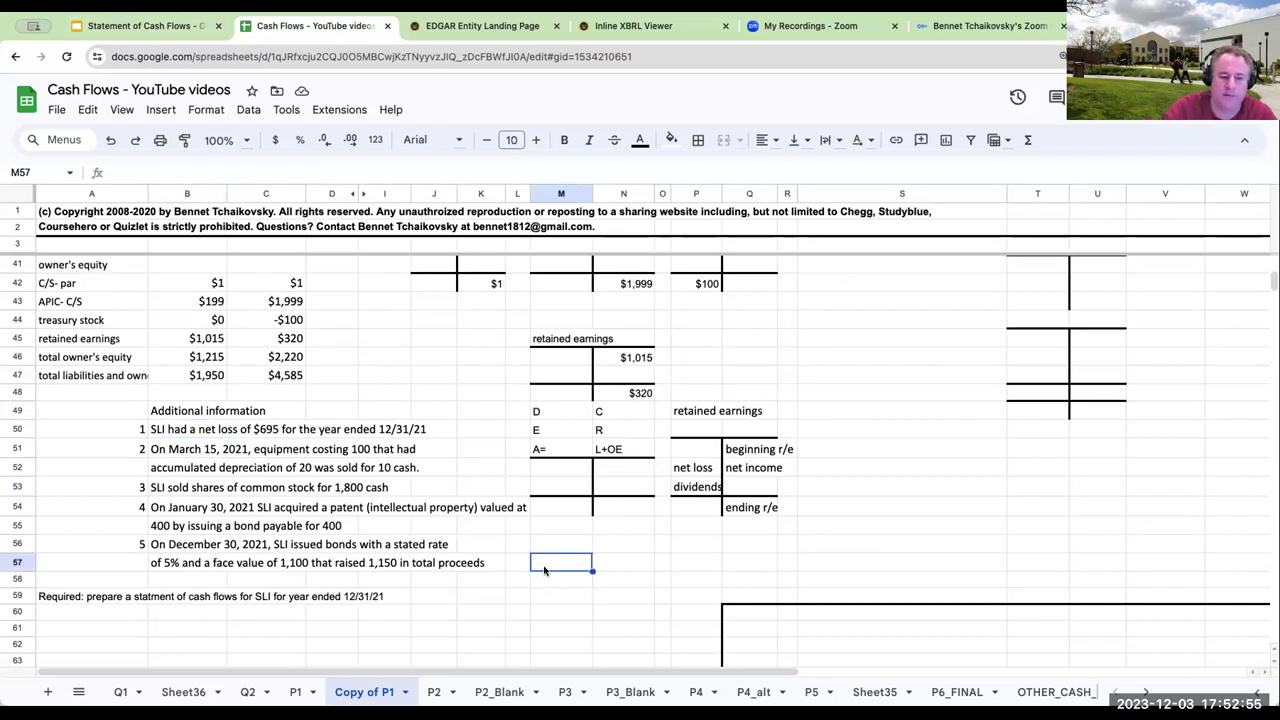
pyautogui.click(763, 454)
pyautogui.click(700, 468)
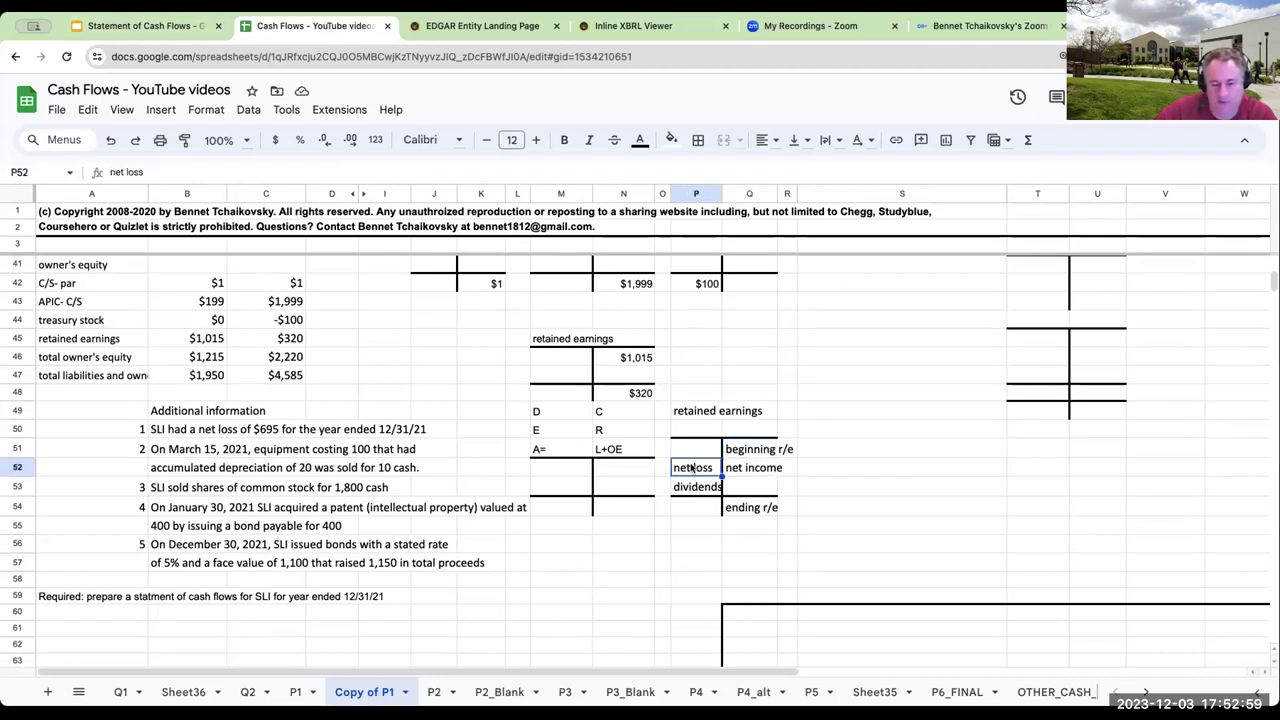
pyautogui.click(558, 372)
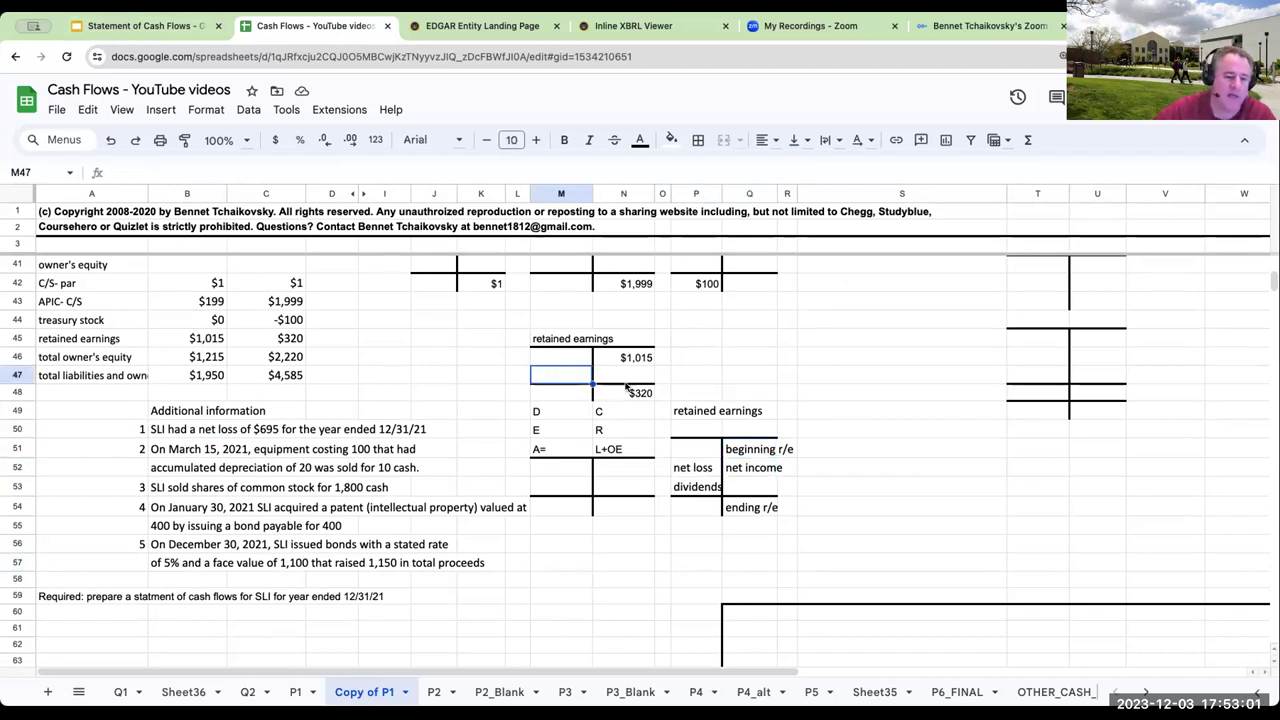
pyautogui.write('9')
pyautogui.press('BackSpace')
pyautogui.write('695')
pyautogui.hotkey('ctrl', 'Return')
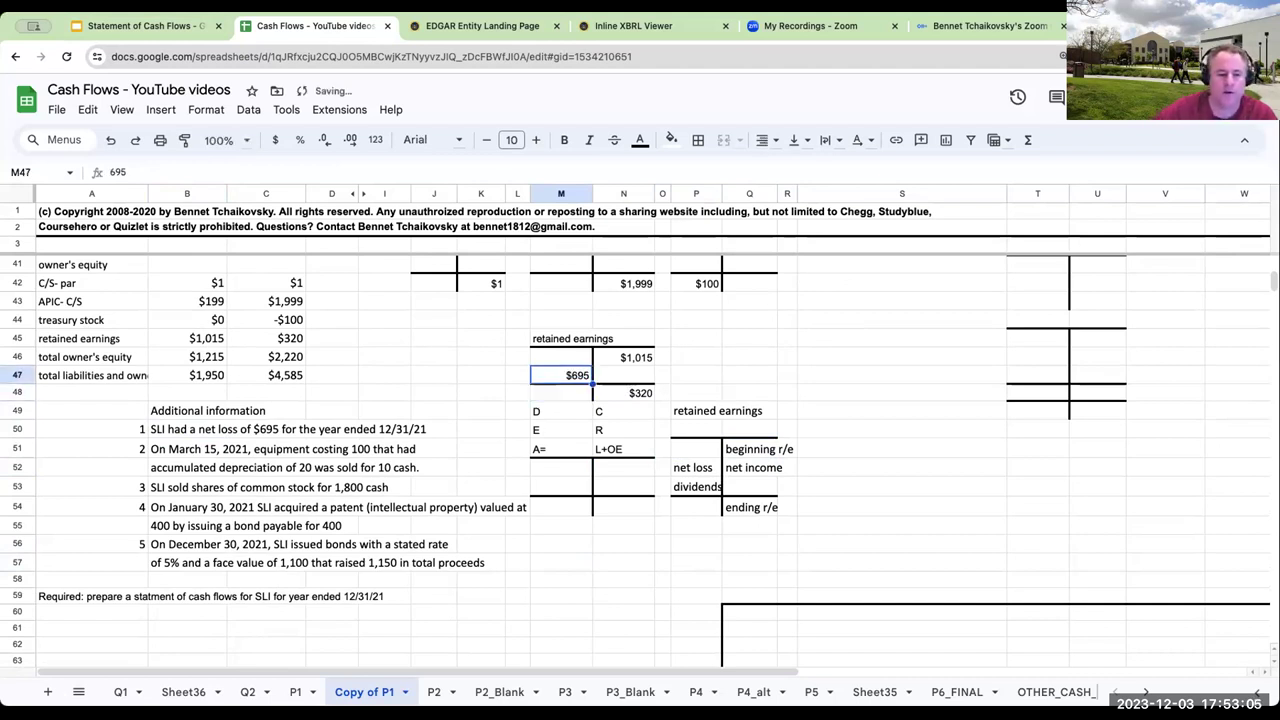
pyautogui.click(671, 139)
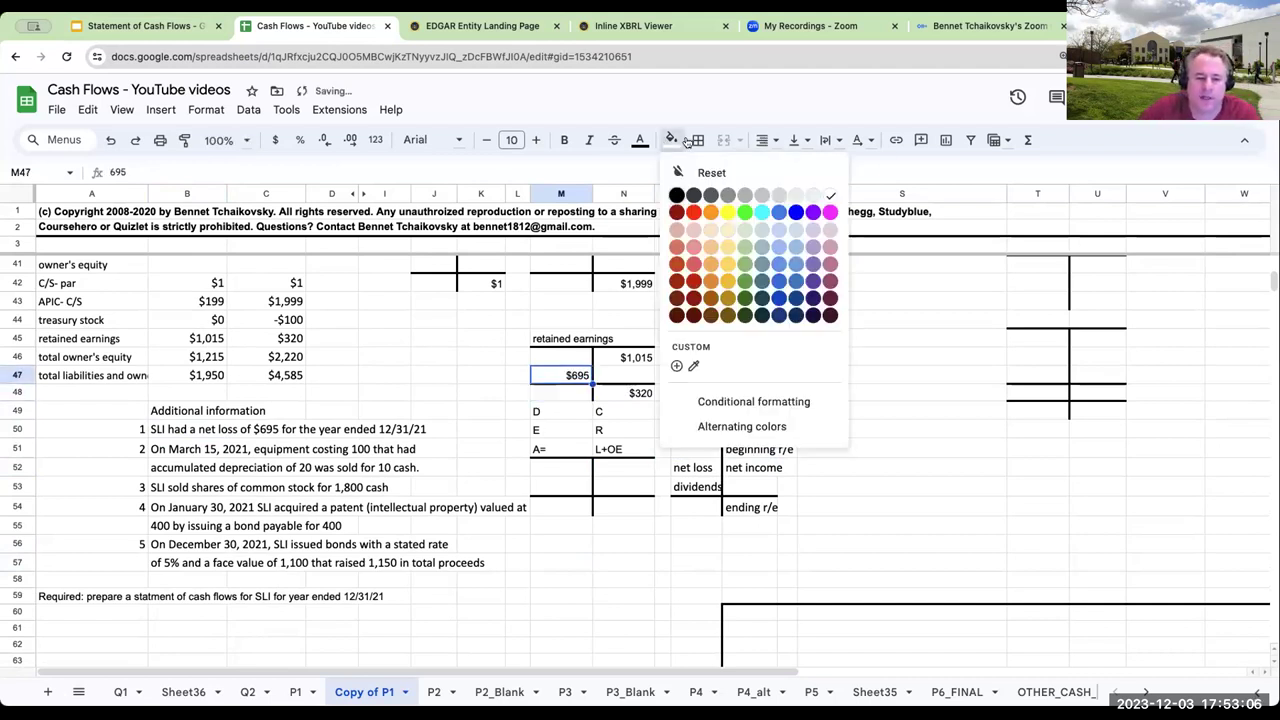
pyautogui.click(707, 230)
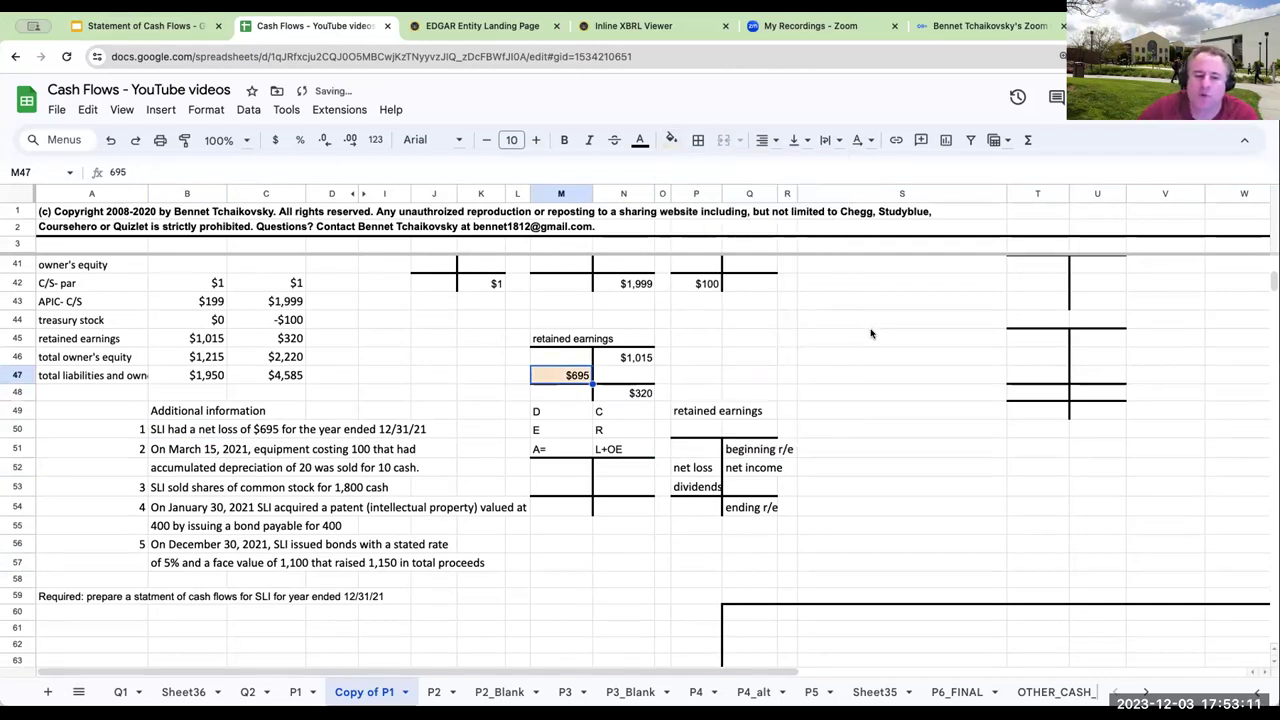
pyautogui.scroll(2, 870, 336)
pyautogui.scroll(8, 870, 336)
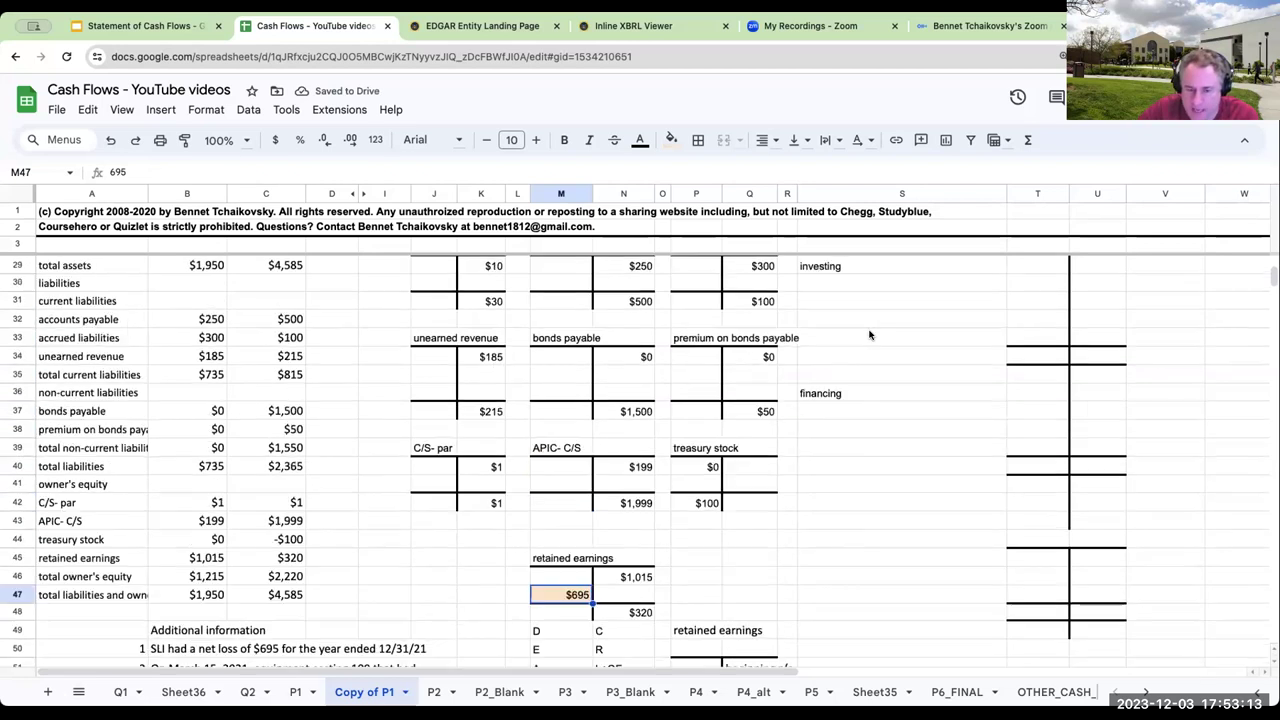
pyautogui.doubleClick(1097, 301)
pyautogui.scroll(-6, 851, 366)
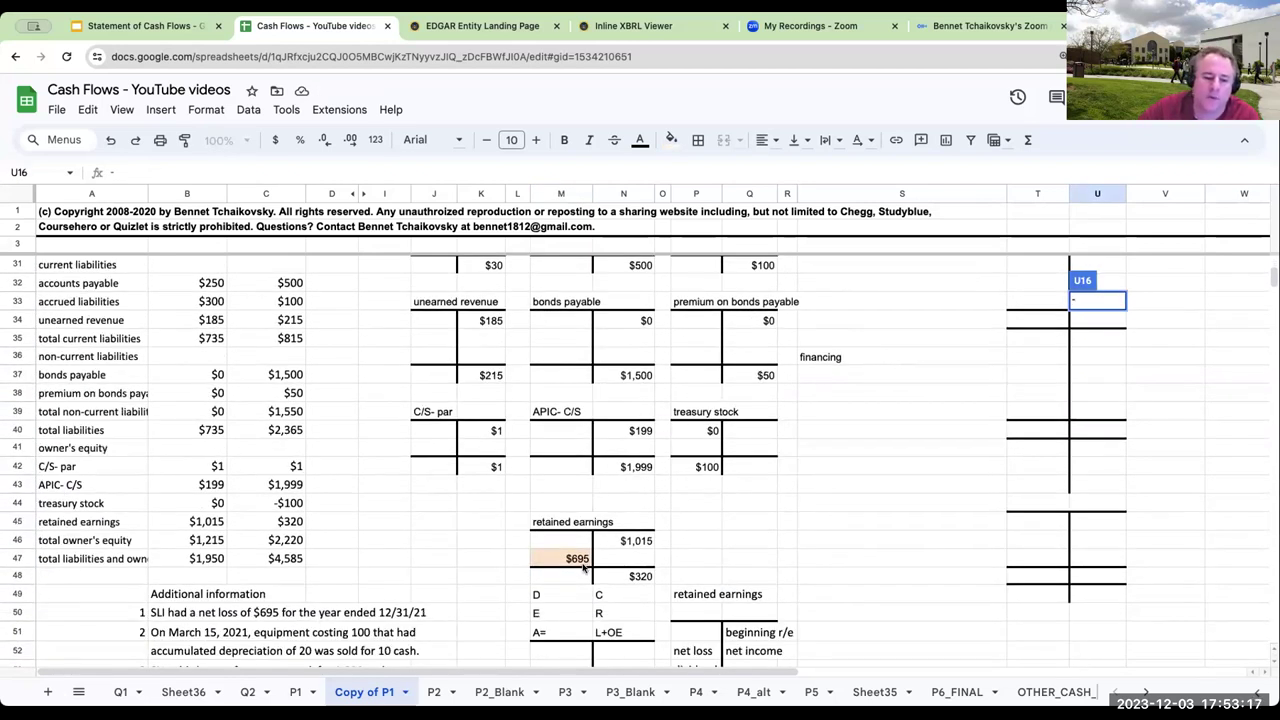
pyautogui.hotkey('ctrl', 'z')
pyautogui.scroll(8, 841, 345)
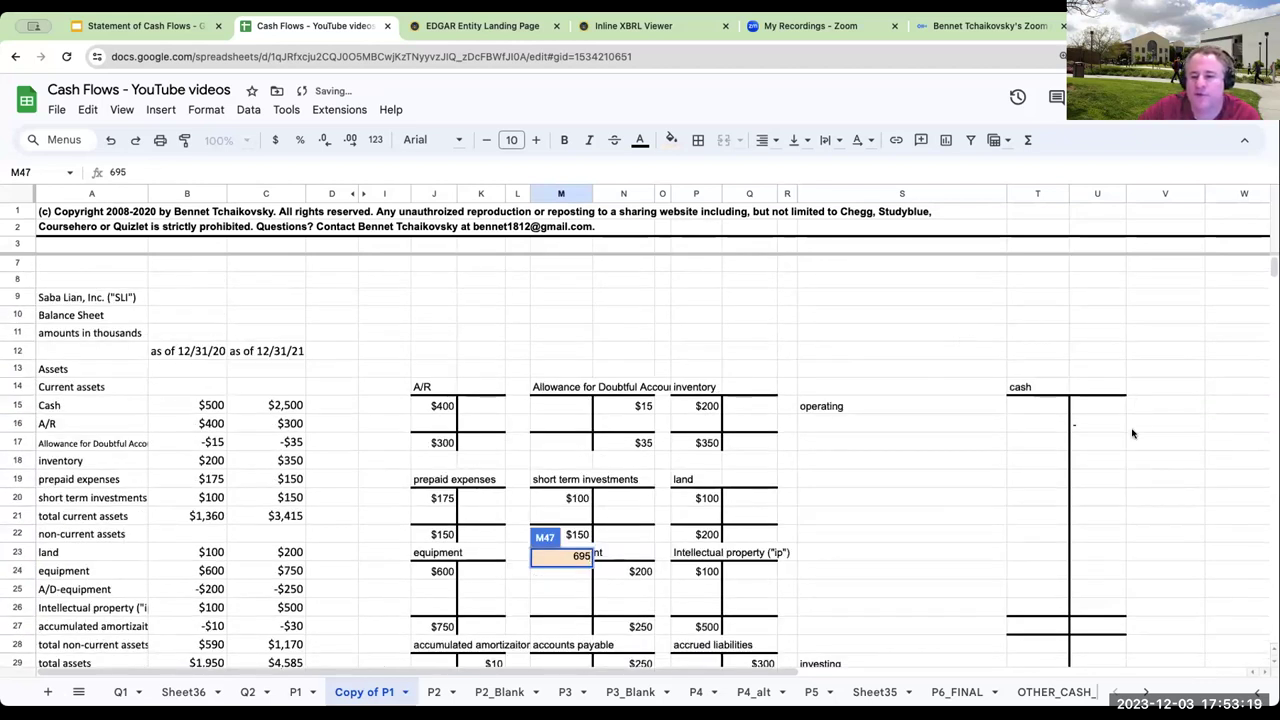
# - Credit the net loss to the cash T-account in U16 by referencing M47, and shade the cell light orange
pyautogui.click(1097, 423)
pyautogui.write('+')
pyautogui.scroll(-8, 900, 400)
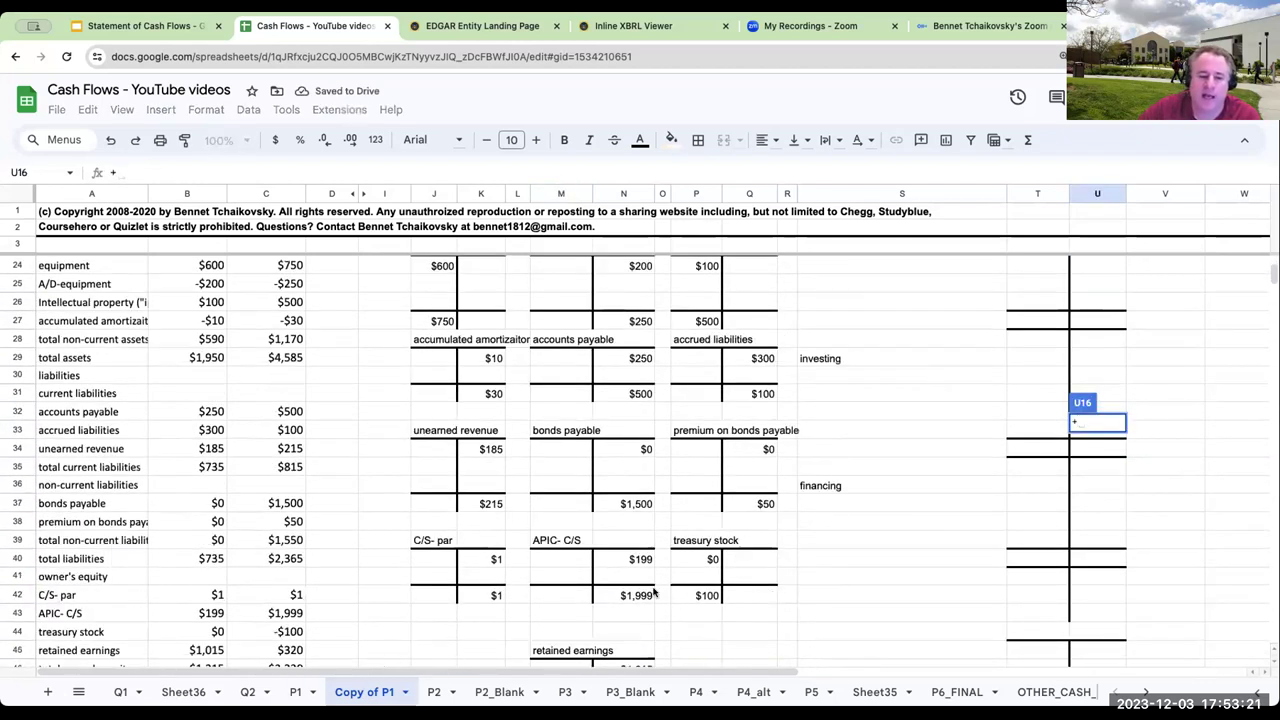
pyautogui.press('Return')
pyautogui.scroll(3, 802, 423)
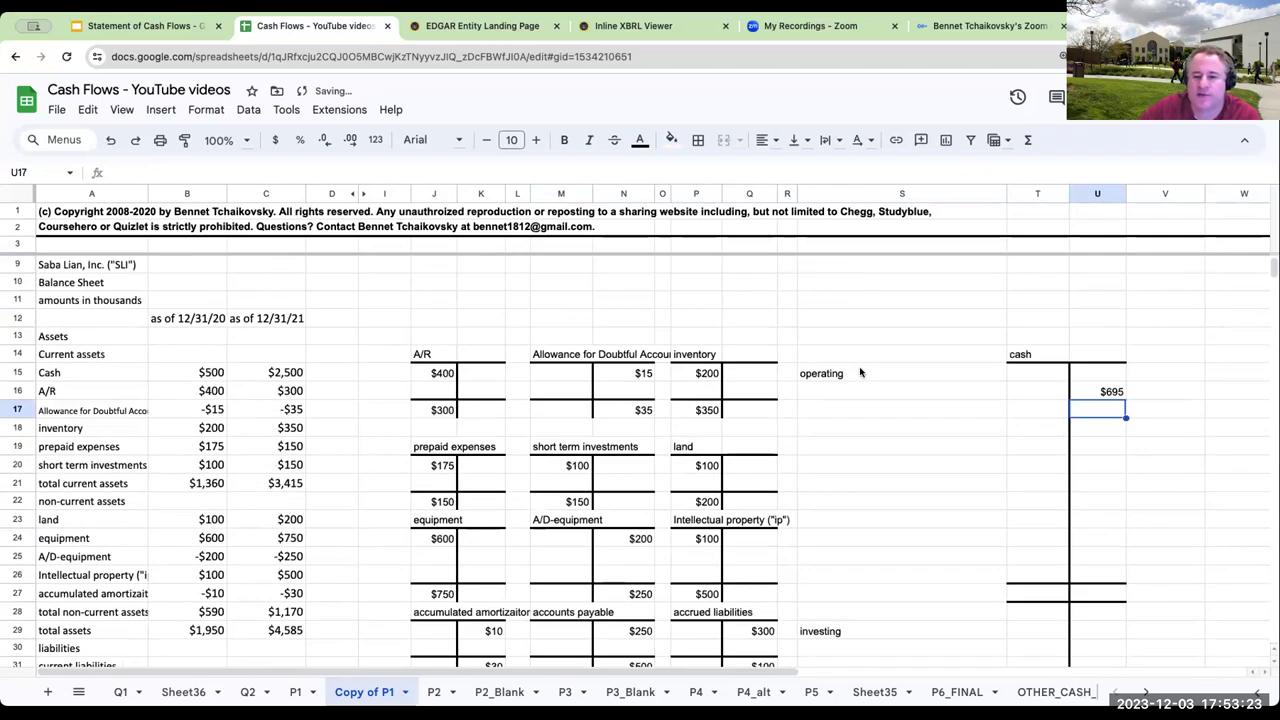
pyautogui.click(851, 395)
pyautogui.click(1097, 391)
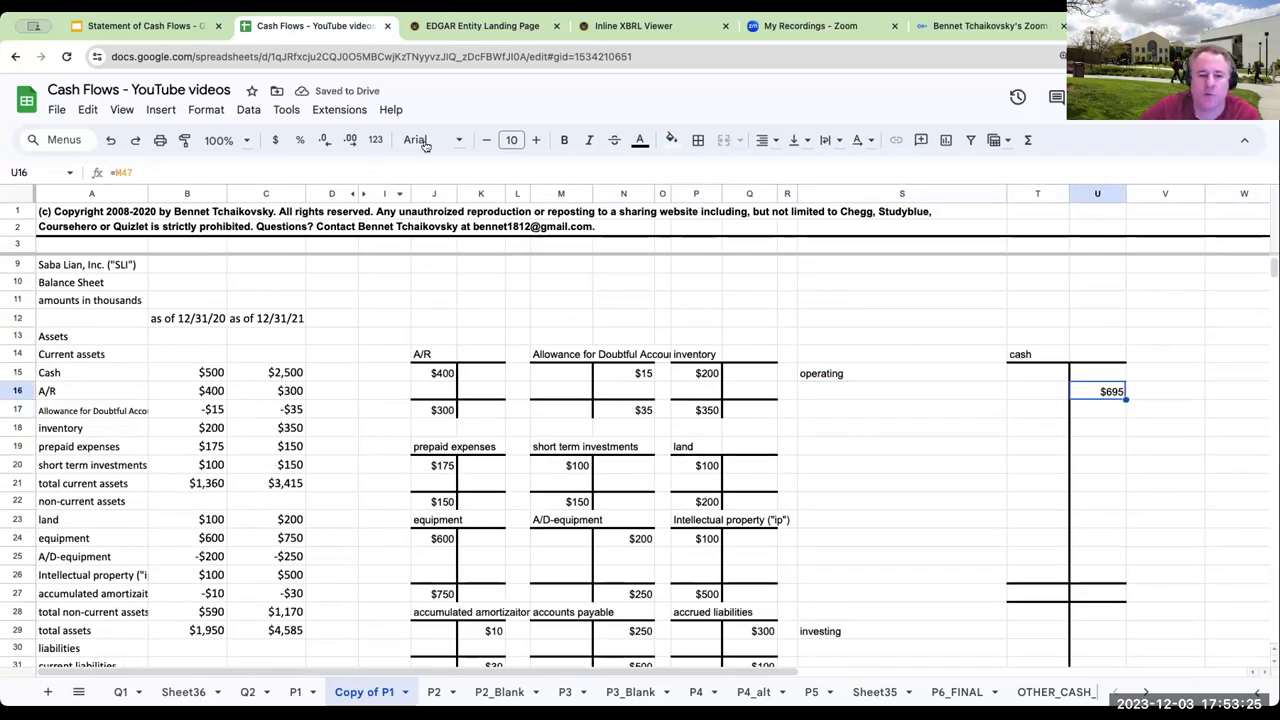
pyautogui.click(671, 140)
pyautogui.click(710, 232)
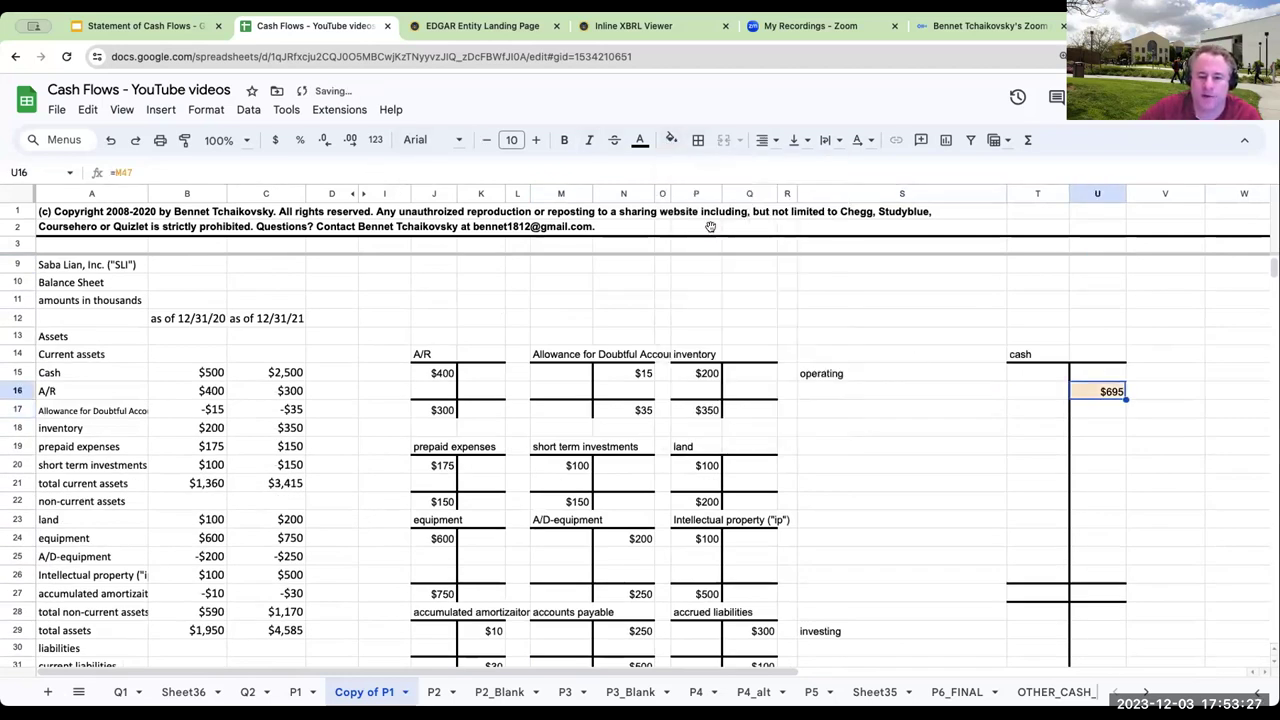
# - Label the cash entry in S16 "net loss" under the operating heading
pyautogui.click(829, 390)
pyautogui.write('net loss')
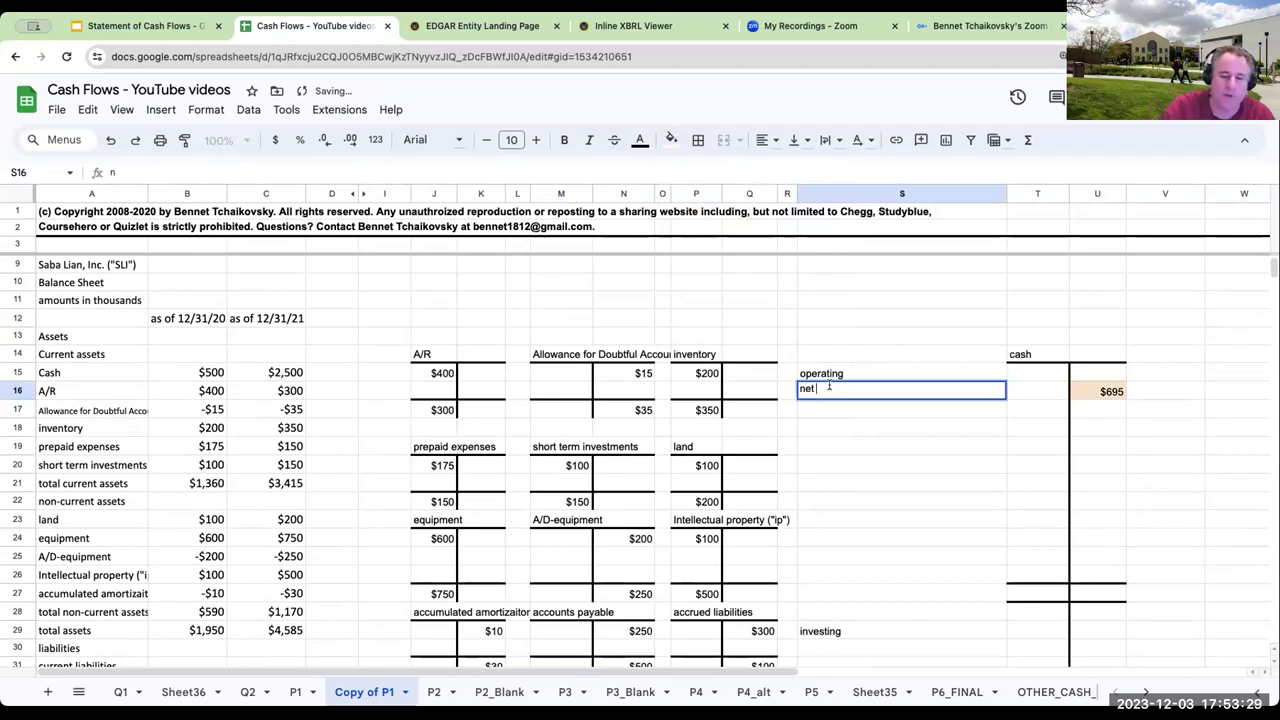
pyautogui.press('Return')
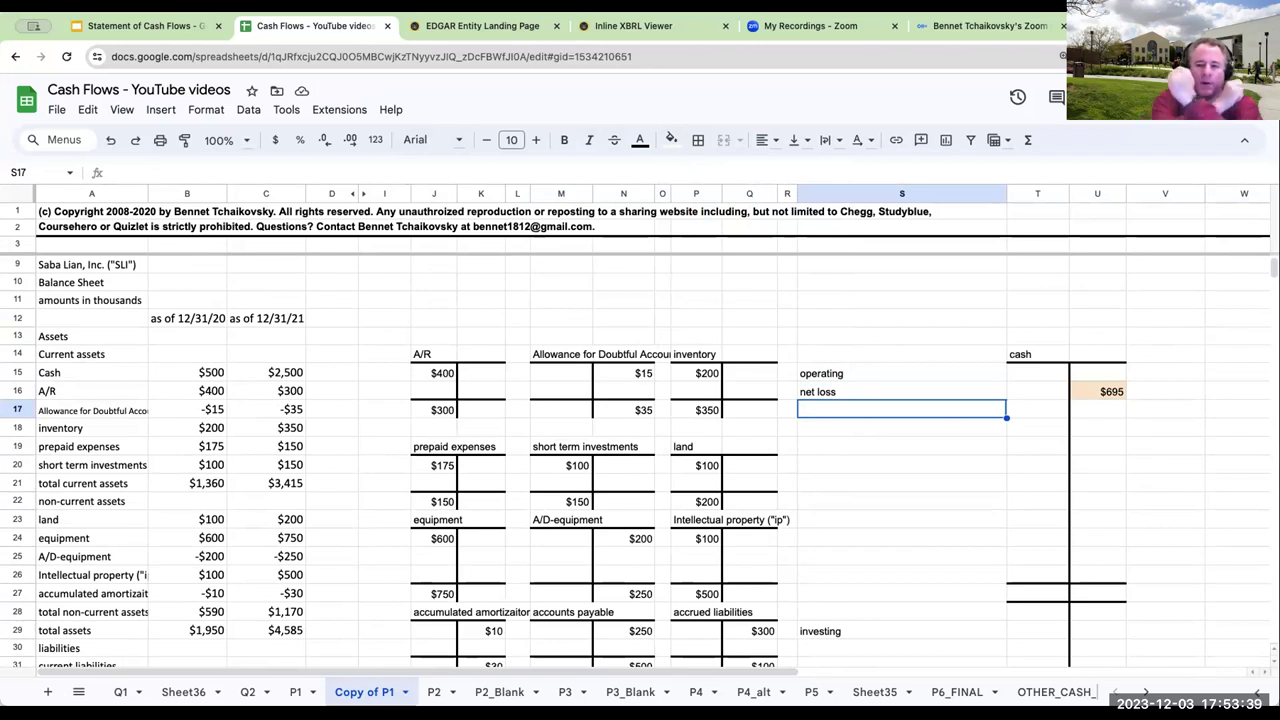
# - Review additional information item 1 against the retained earnings guide, and check its posting in the operating section of cash
pyautogui.scroll(-6, 760, 370)
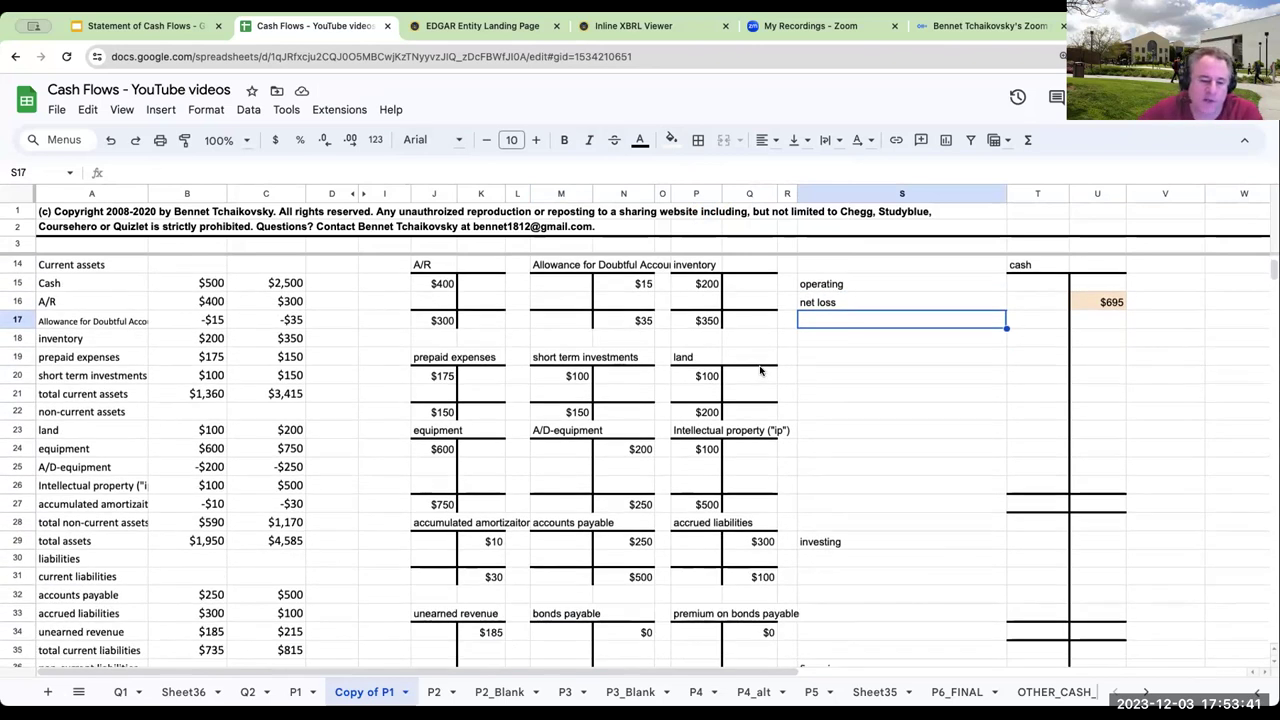
pyautogui.scroll(-3, 760, 370)
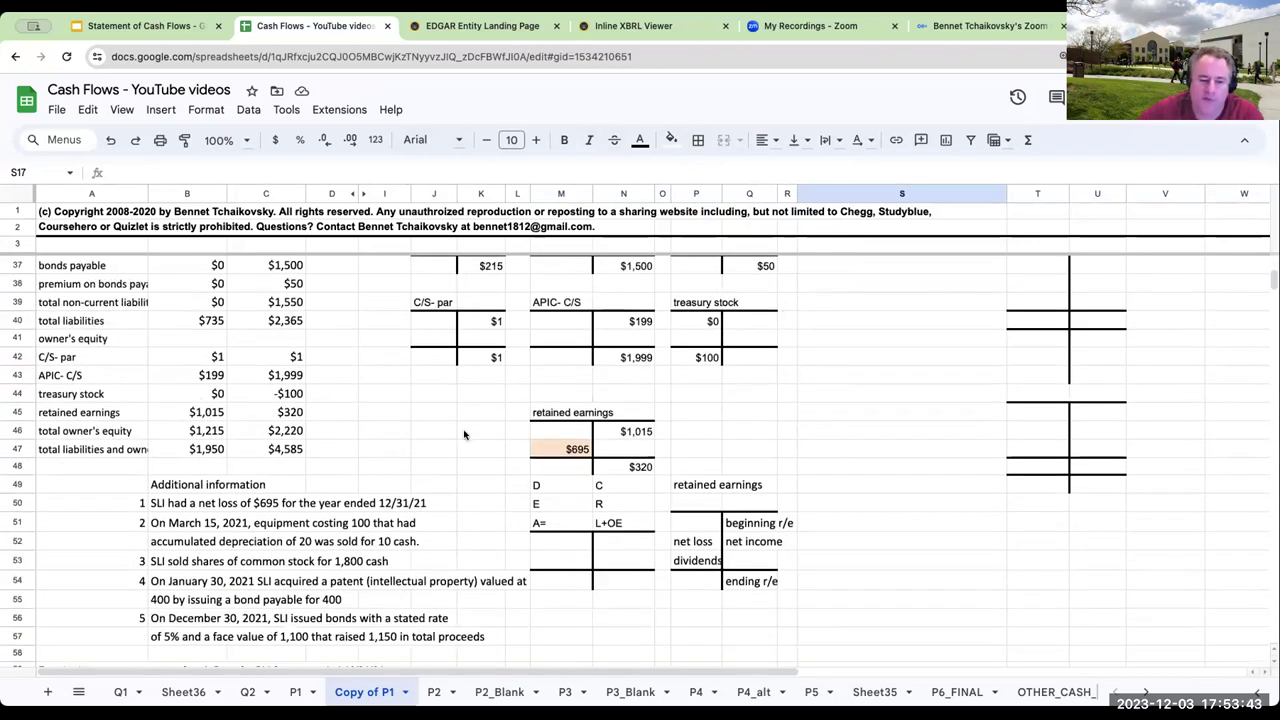
pyautogui.click(187, 504)
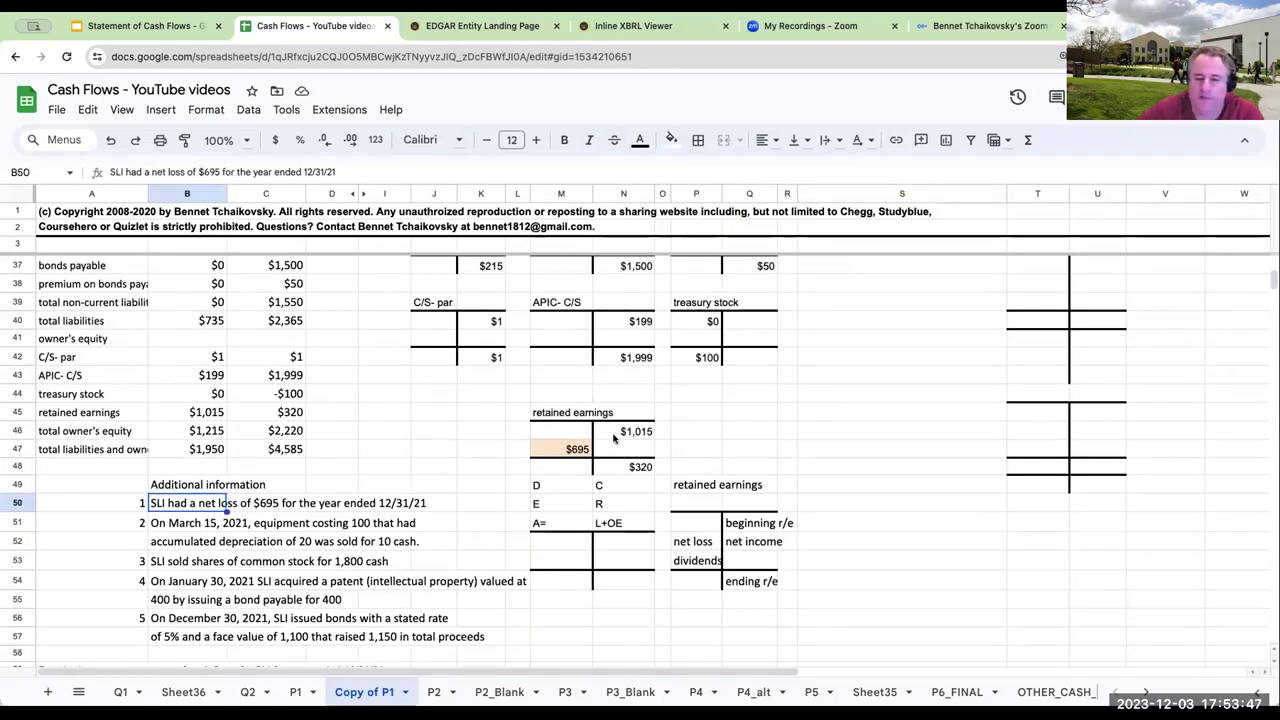
pyautogui.click(692, 558)
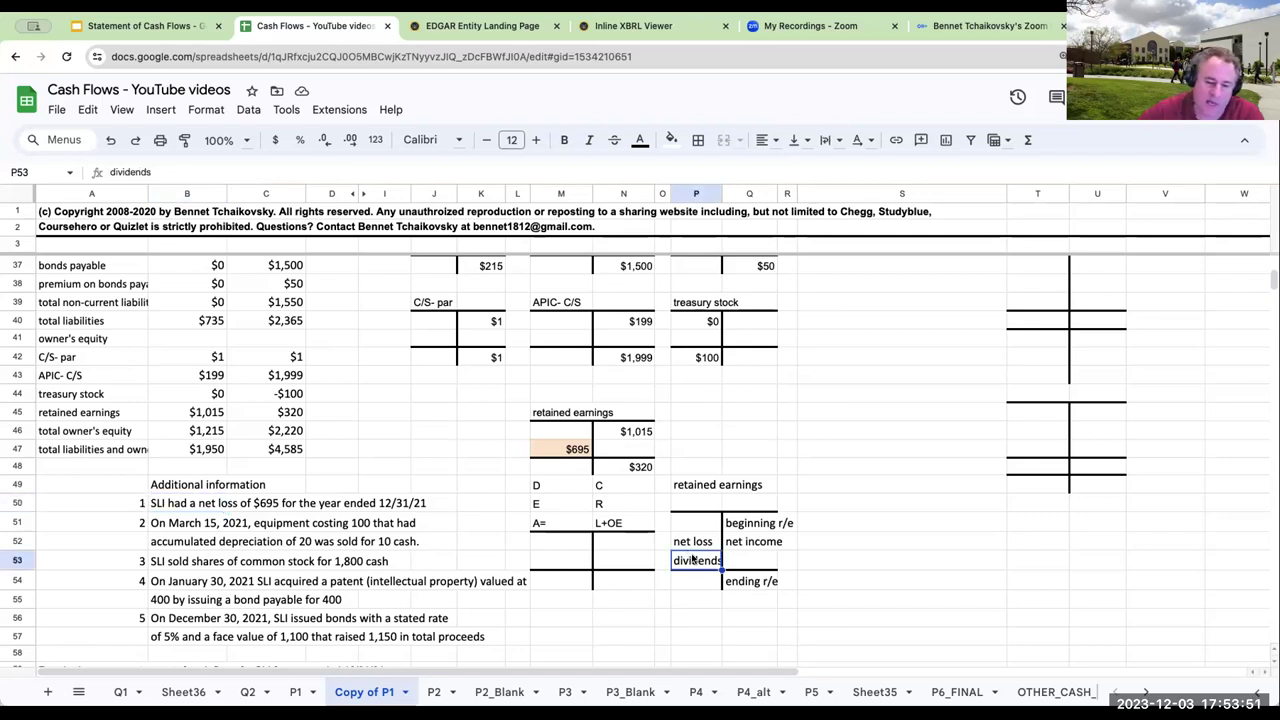
pyautogui.click(752, 542)
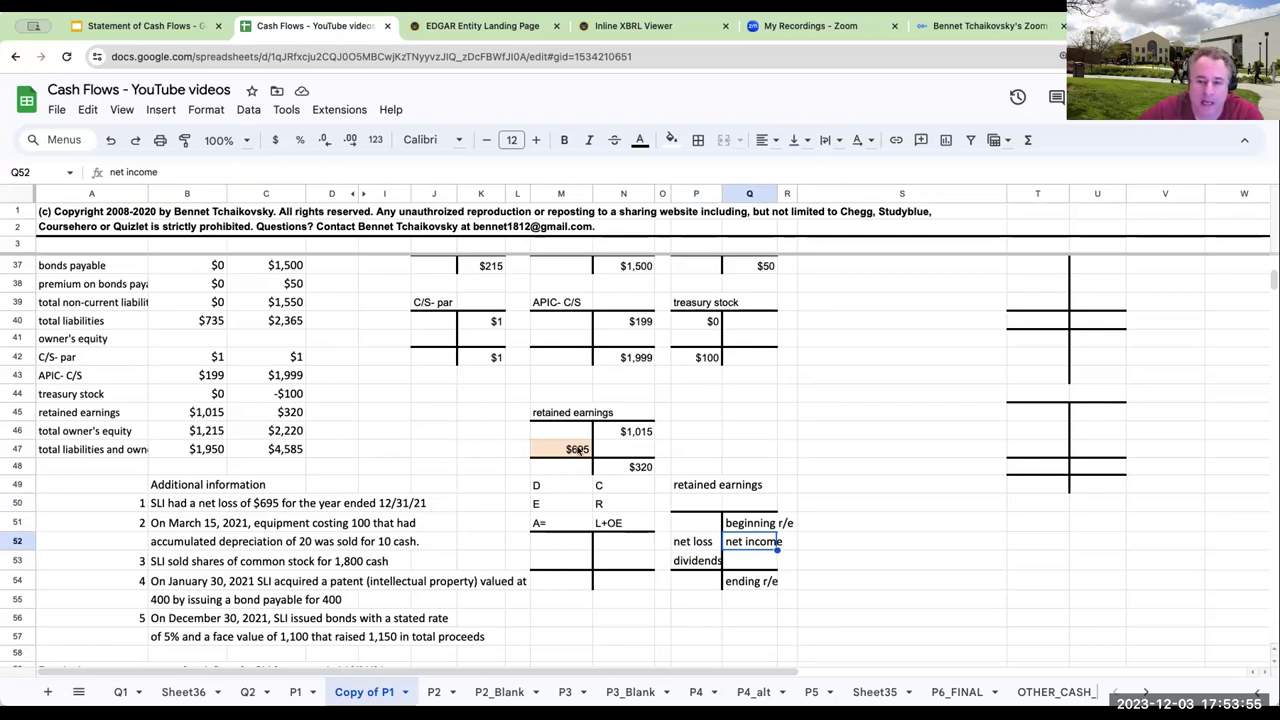
pyautogui.scroll(8, 578, 451)
pyautogui.click(1085, 322)
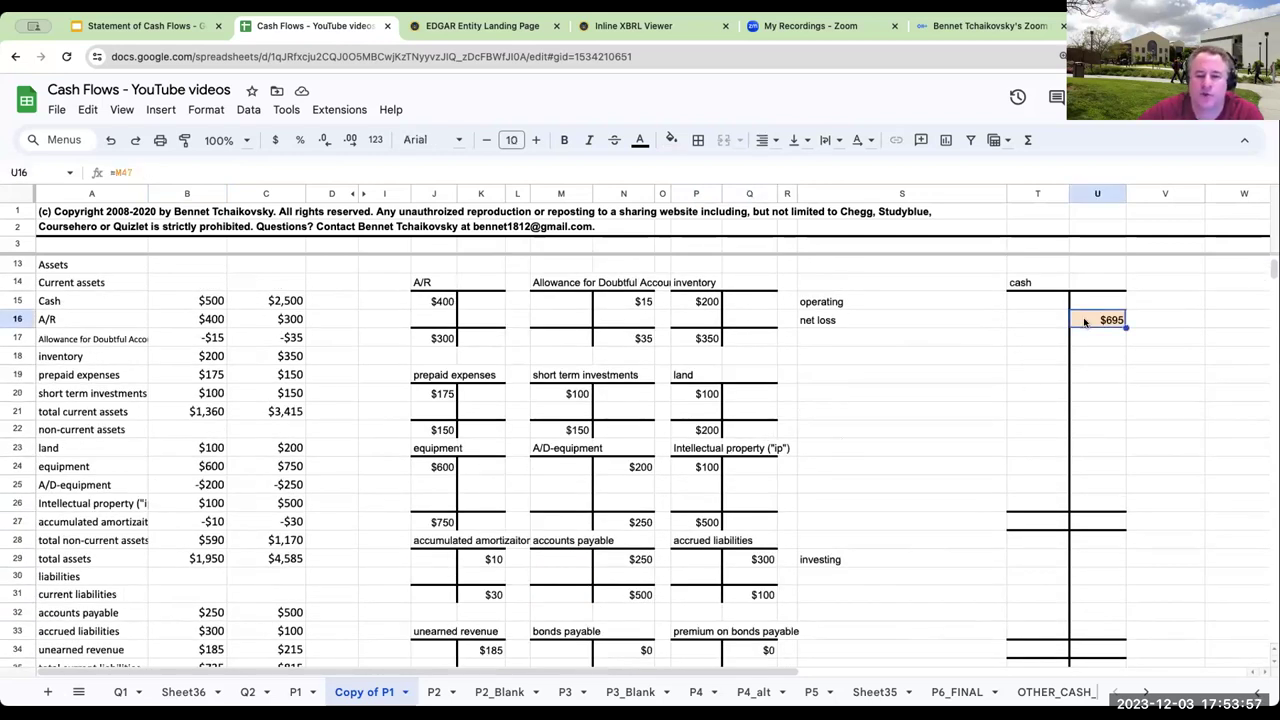
pyautogui.click(845, 304)
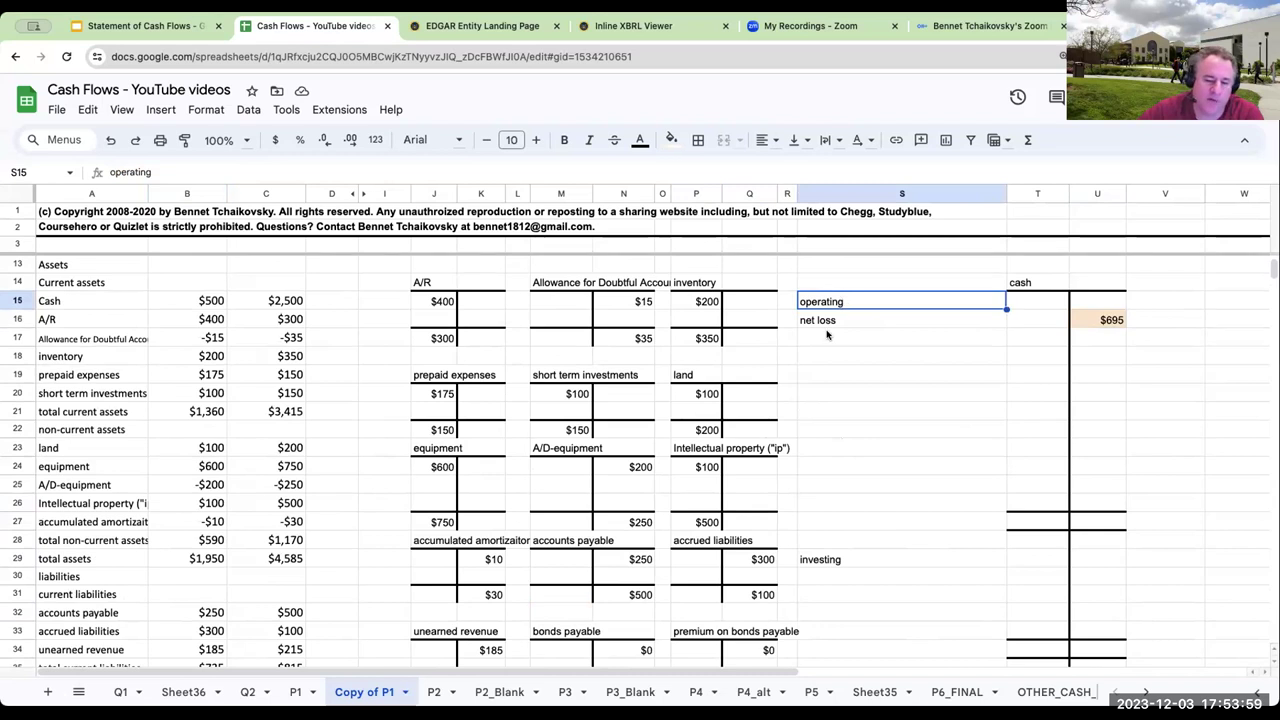
# - Read additional information item 2, check the journal entry on the "What about selling assets?" slide, and return to the Cash Flows spreadsheet
pyautogui.scroll(-10, 827, 340)
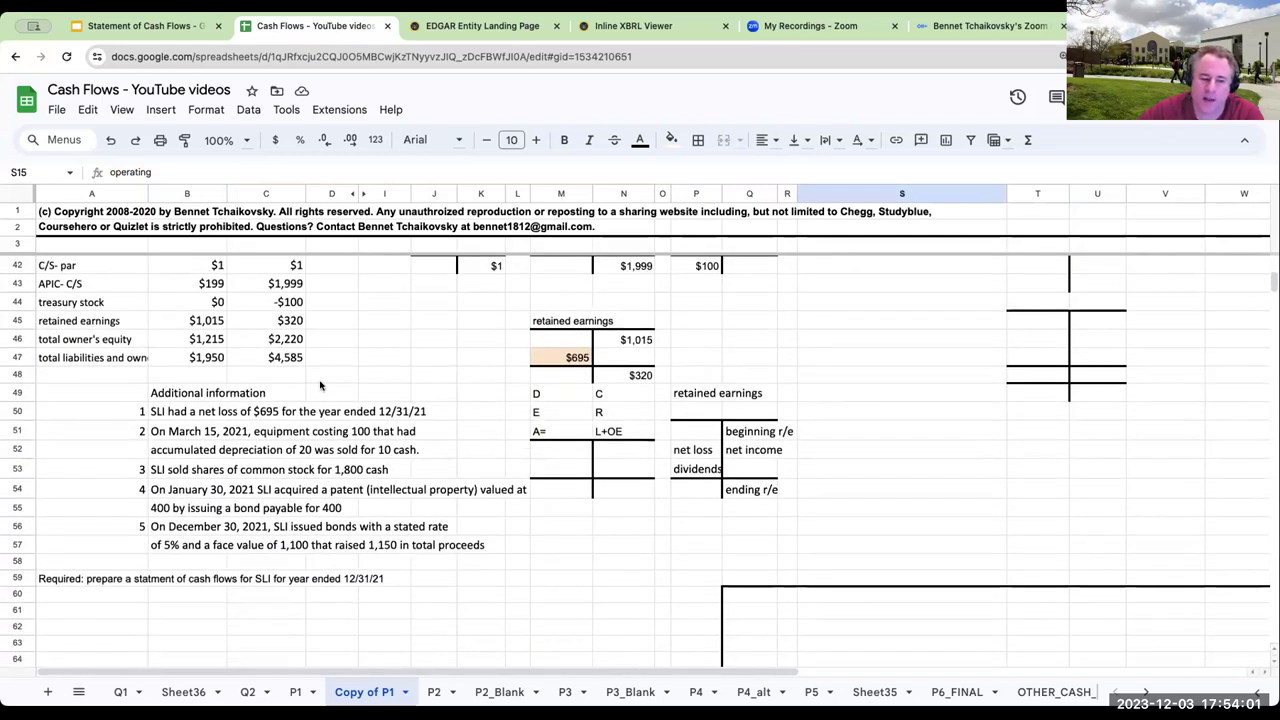
pyautogui.click(220, 429)
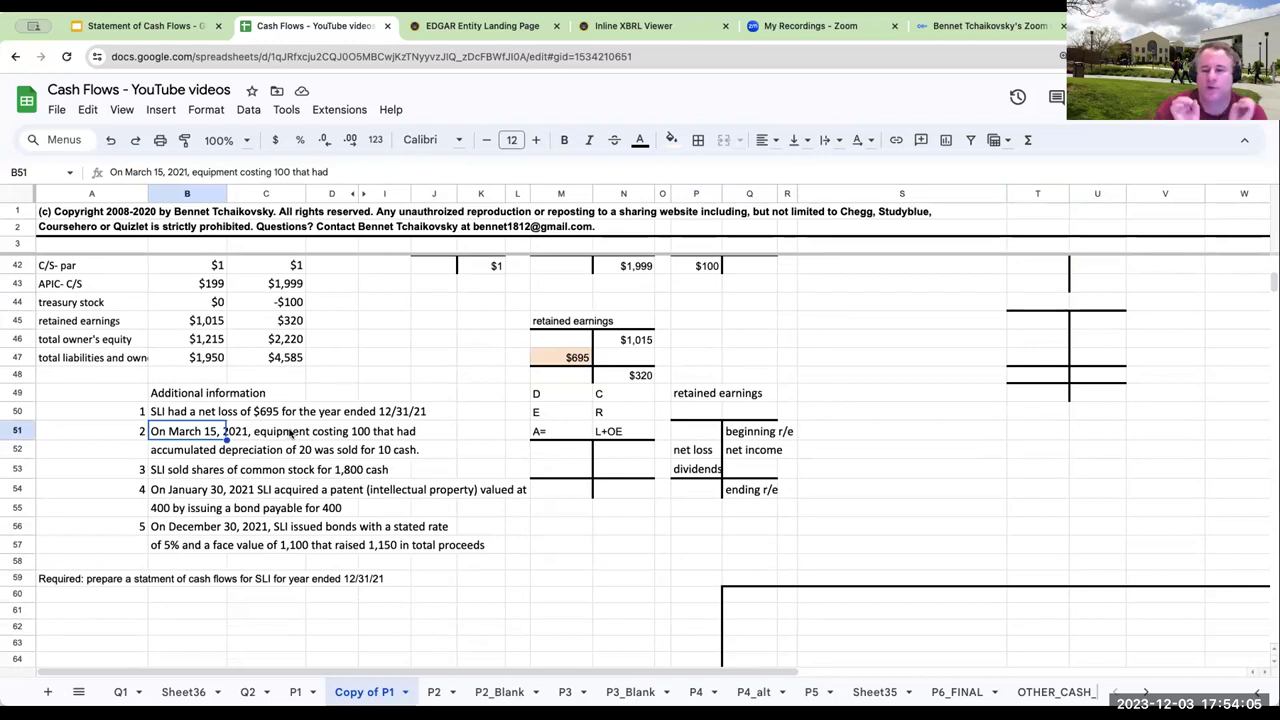
pyautogui.click(150, 26)
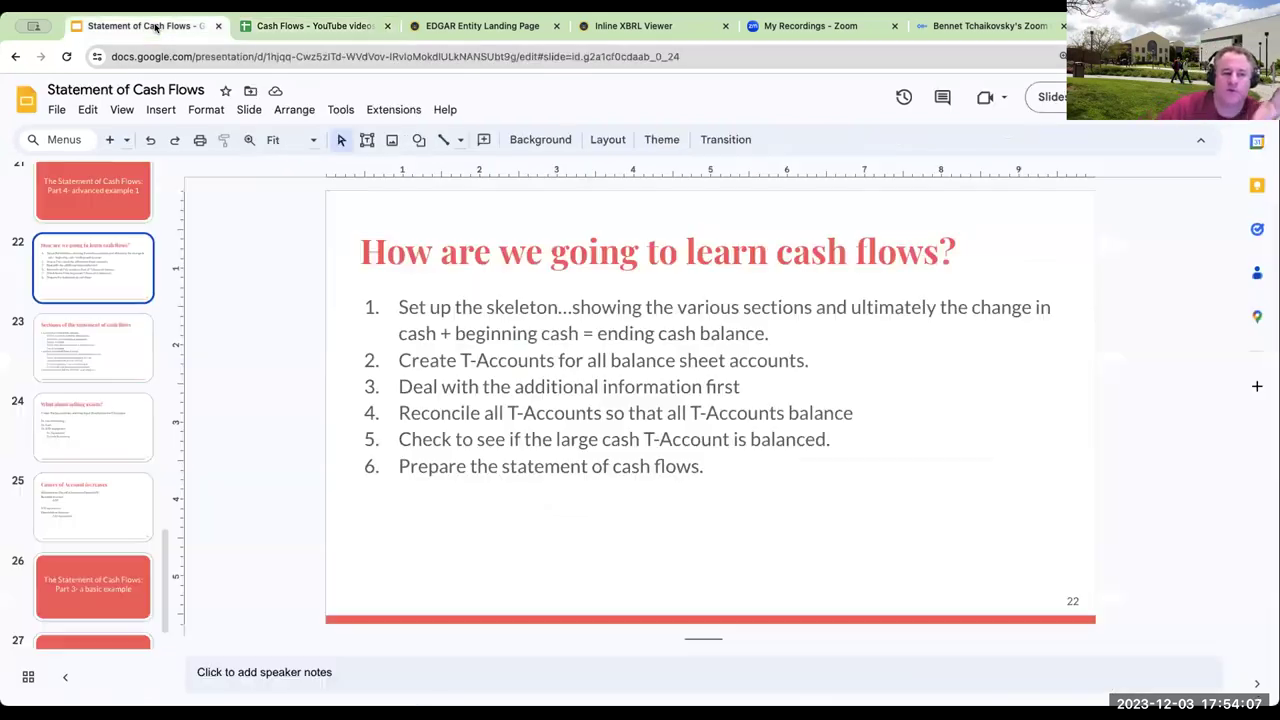
pyautogui.click(97, 422)
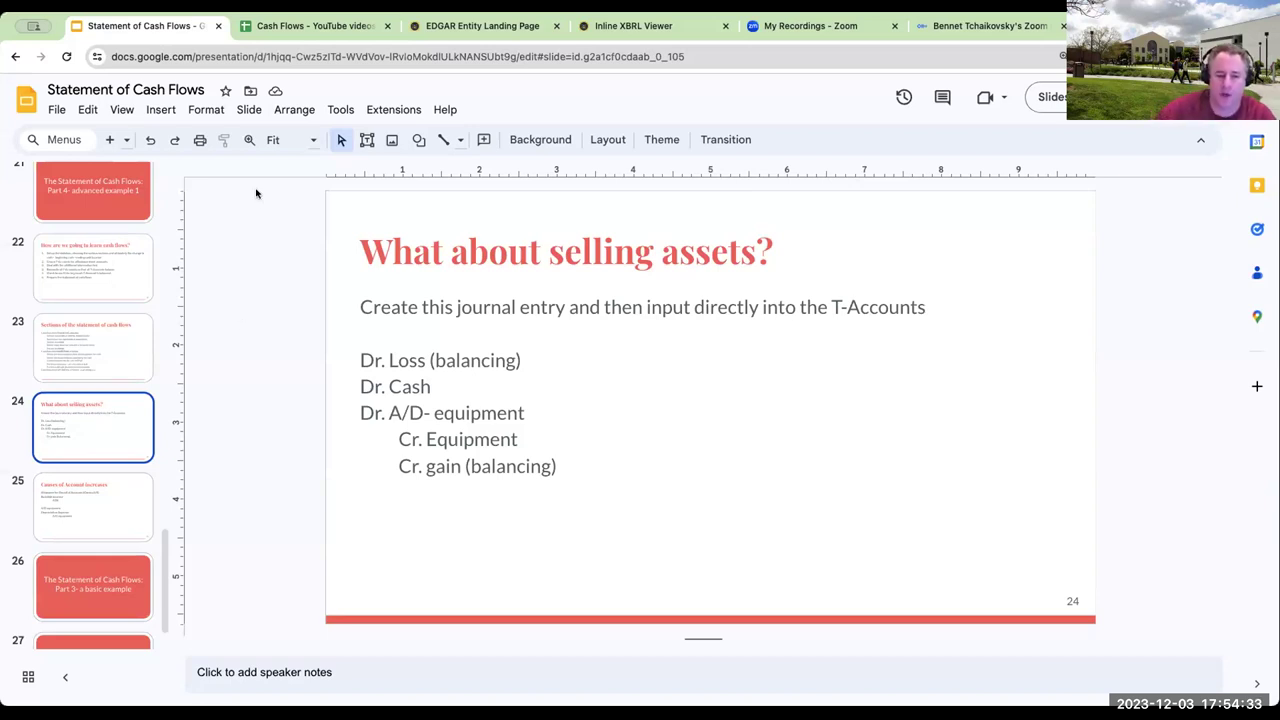
pyautogui.click(450, 383)
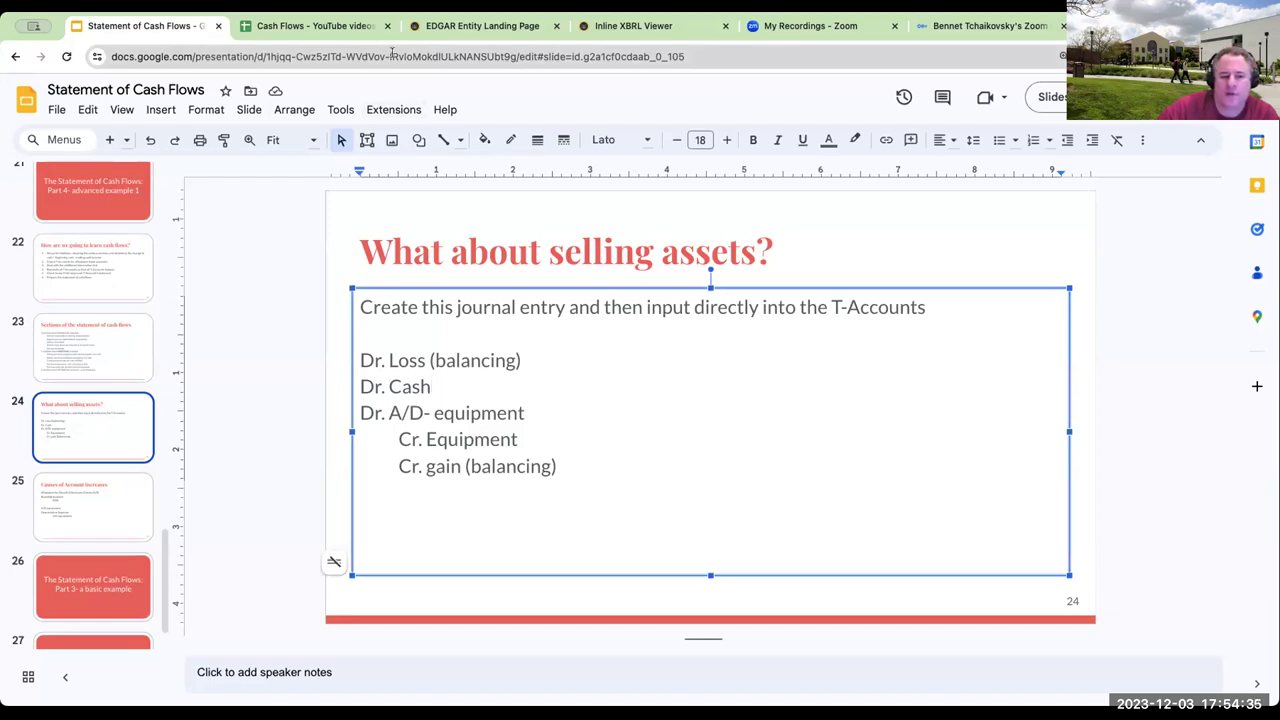
pyautogui.click(340, 30)
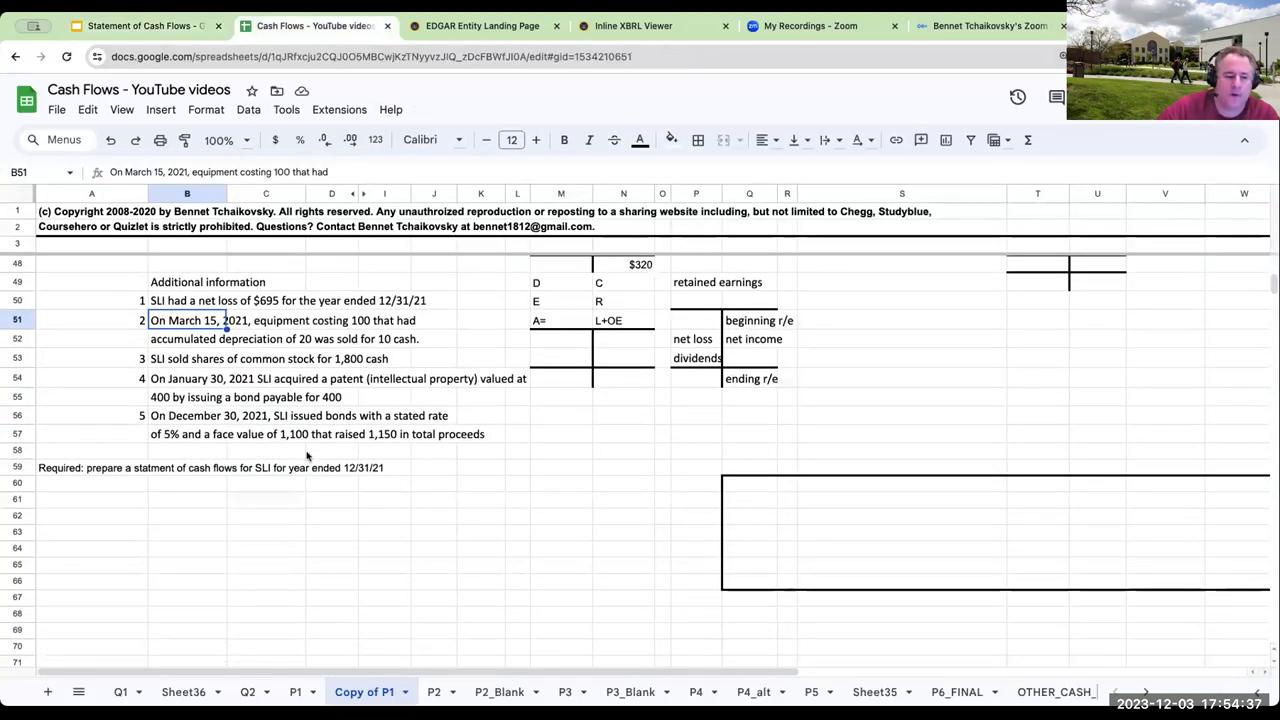
# - Copy the equipment sale text of additional information item 2 to S57 above the bordered box, and enlarge it to font size 18
pyautogui.moveTo(195, 320); pyautogui.dragTo(398, 338)
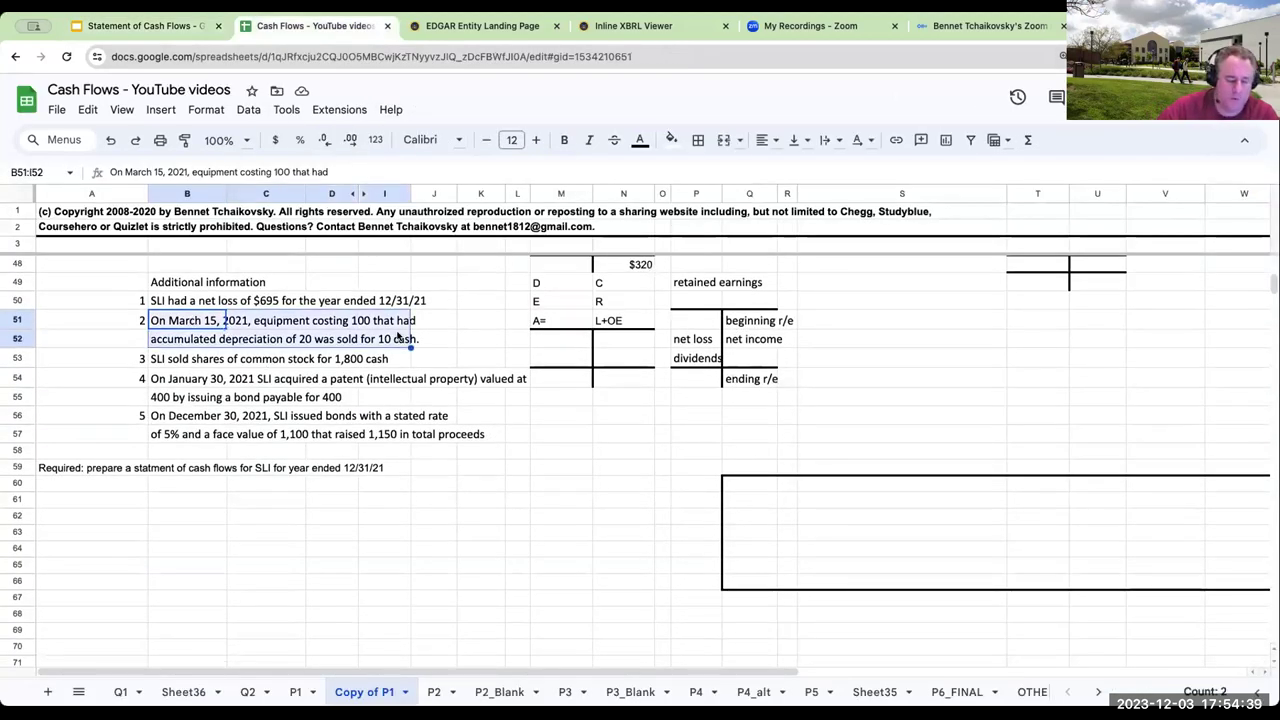
pyautogui.hotkey('ctrl', 'c')
pyautogui.click(850, 436)
pyautogui.hotkey('ctrl', 'v')
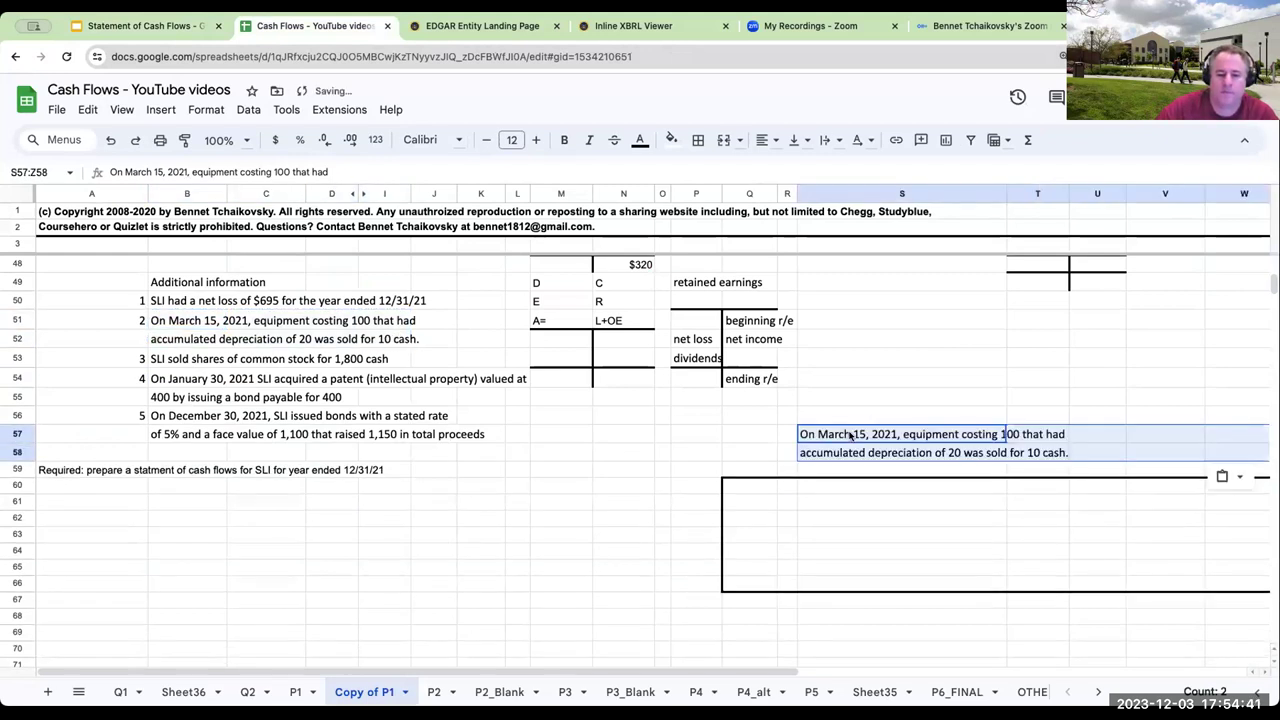
pyautogui.click(536, 139)
pyautogui.click(536, 139)
pyautogui.click(536, 139)
pyautogui.click(536, 139)
pyautogui.click(536, 139)
pyautogui.click(536, 139)
pyautogui.click(856, 520)
pyautogui.press('Right')
pyautogui.press('Right')
pyautogui.press('Right')
pyautogui.press('Right')
pyautogui.press('Right')
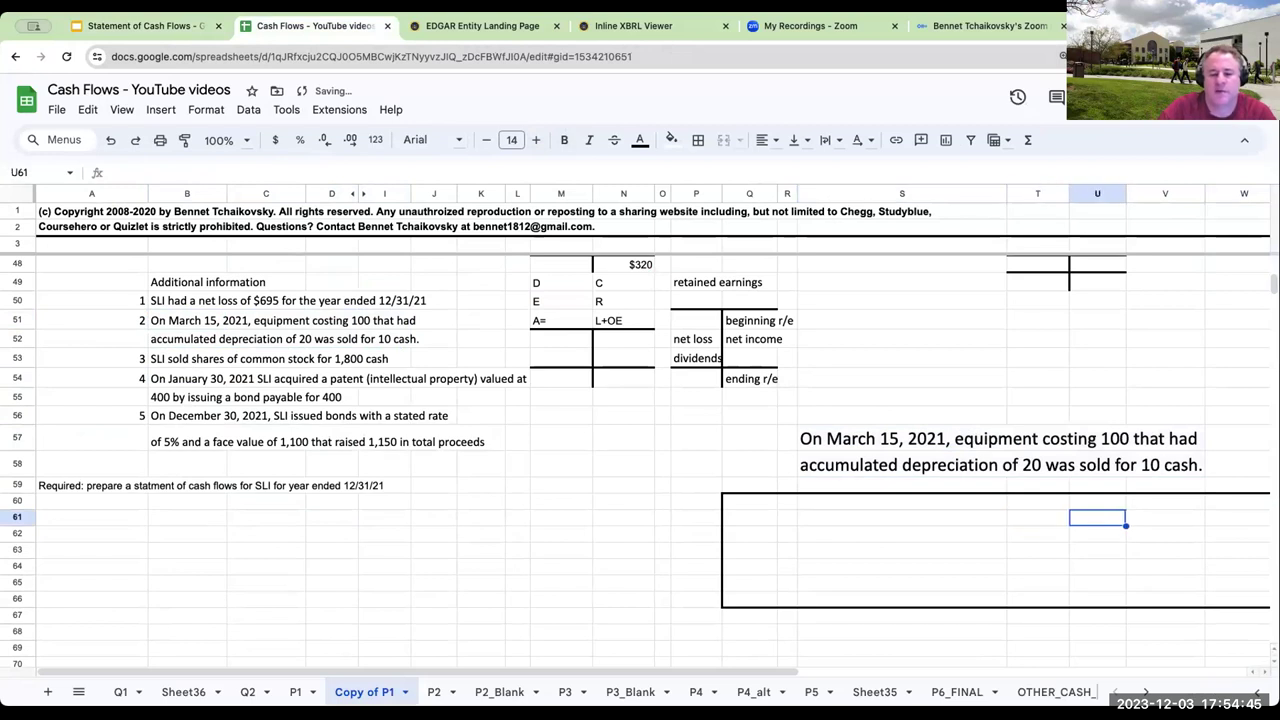
pyautogui.press('Left')
pyautogui.press('Left')
pyautogui.press('Left')
pyautogui.press('Left')
pyautogui.press('Left')
pyautogui.press('Left')
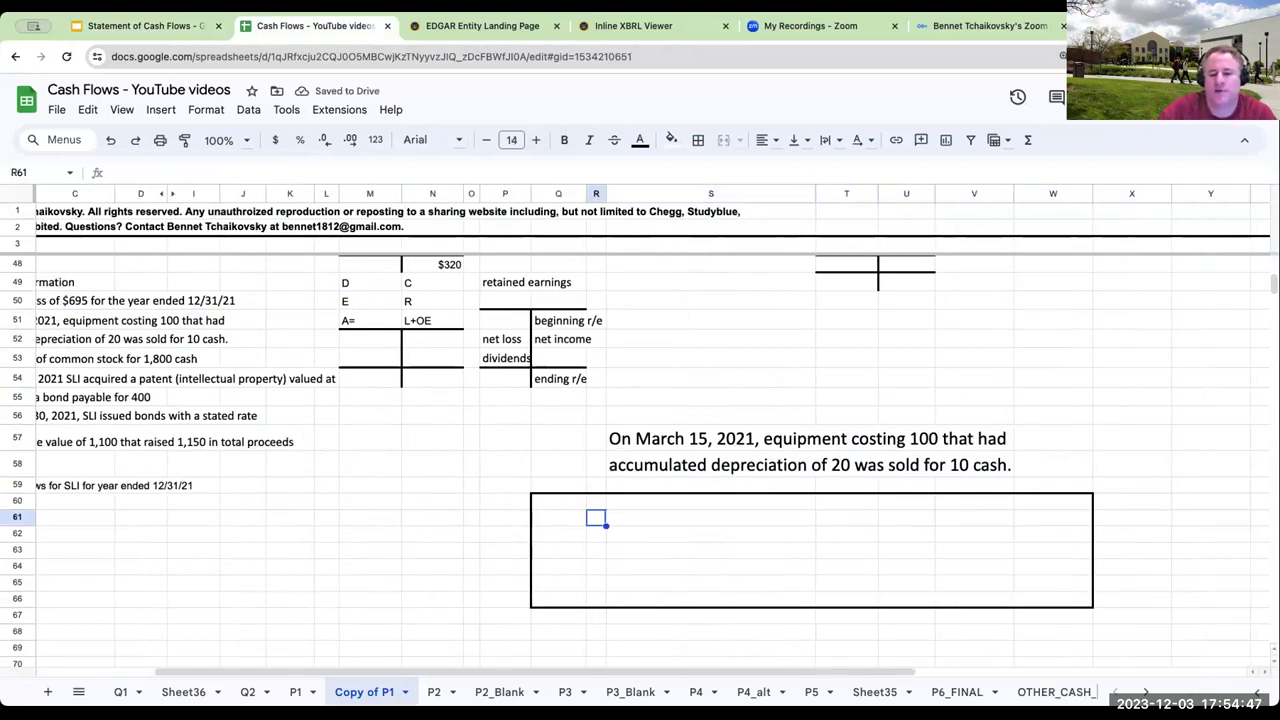
# - Enter the debit accounts of the equipment sale entry in S61:S63 as "loss (balancing)", "cash" and "A/D"
pyautogui.press('Right')
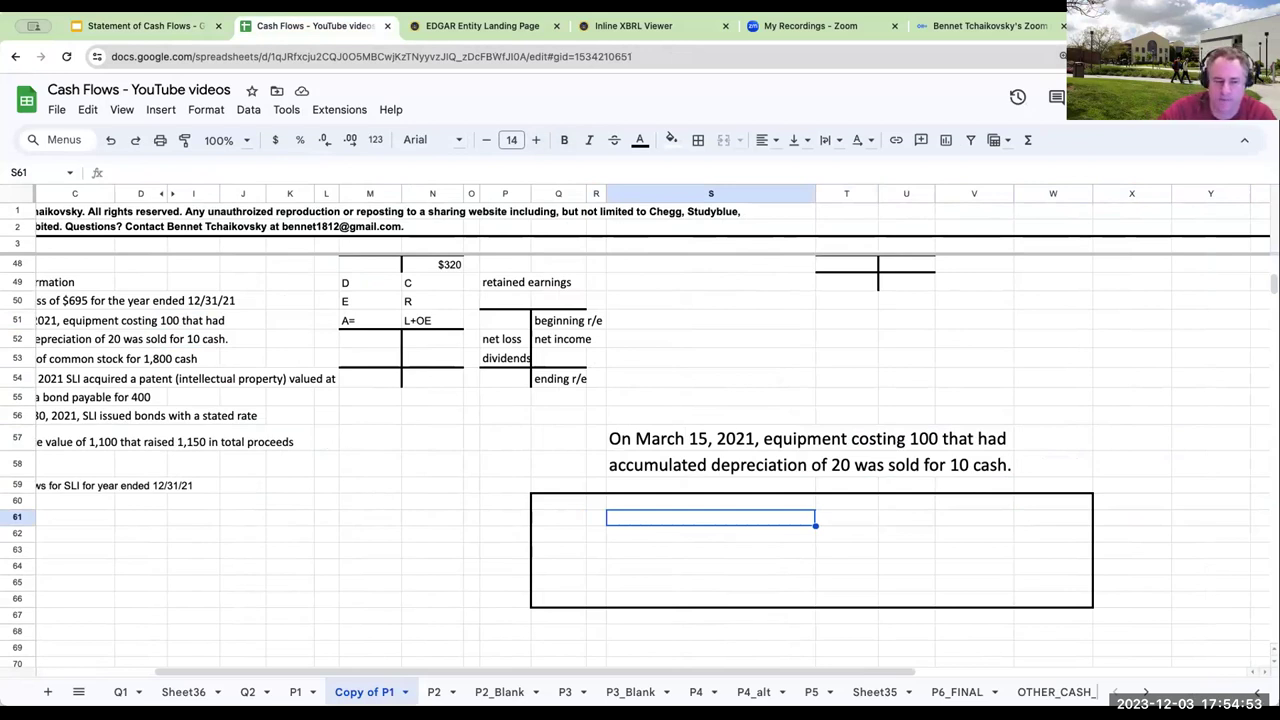
pyautogui.press('Down')
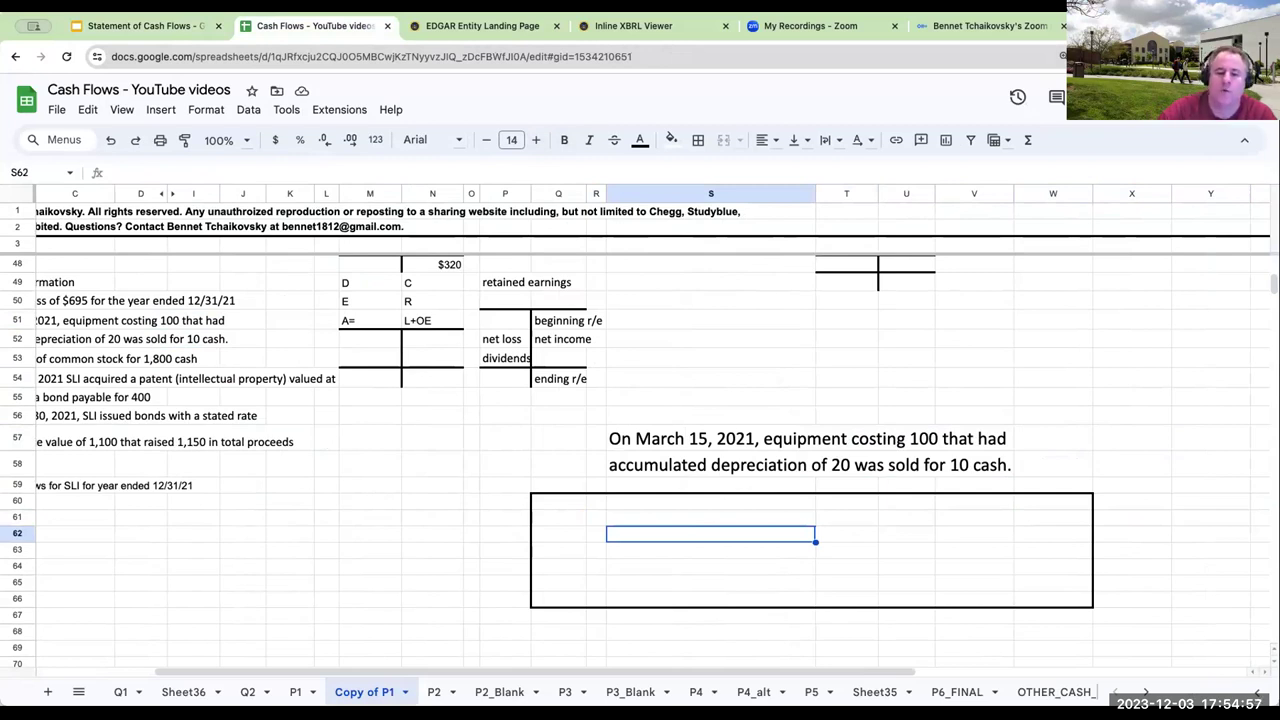
pyautogui.press('Up')
pyautogui.press('Up')
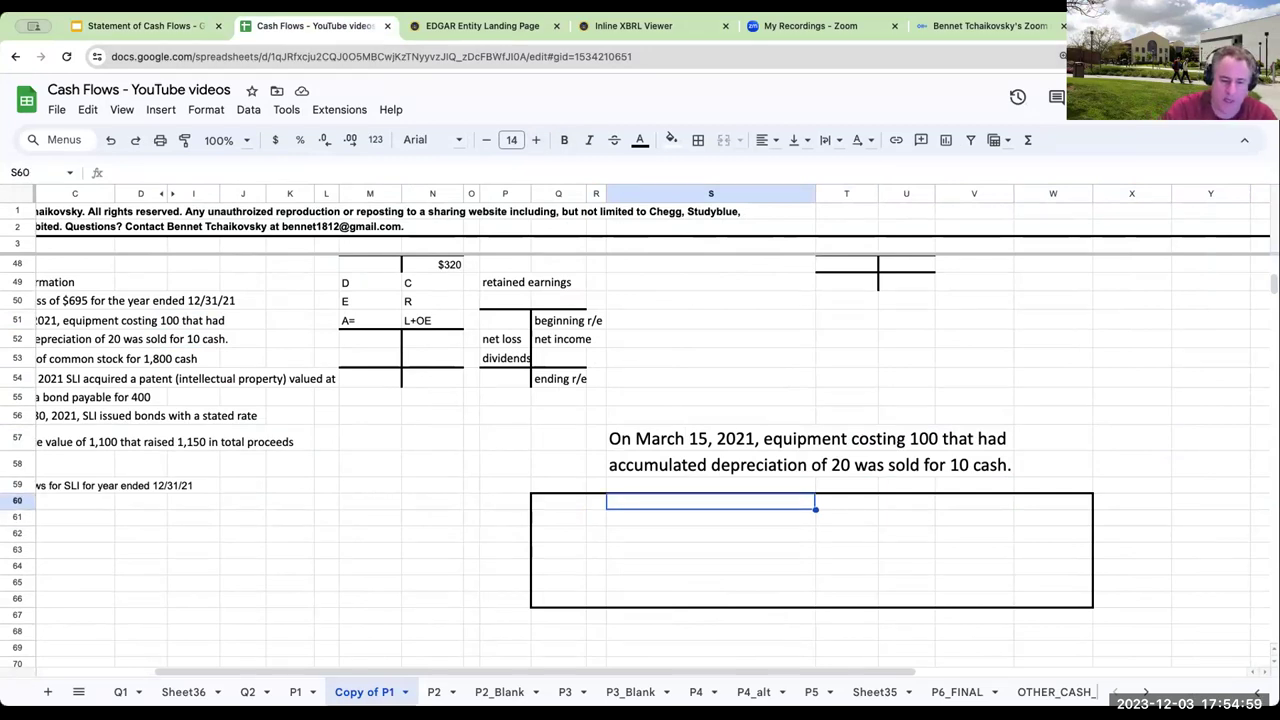
pyautogui.write('(')
pyautogui.press('Down')
pyautogui.write('loss (balancing)')
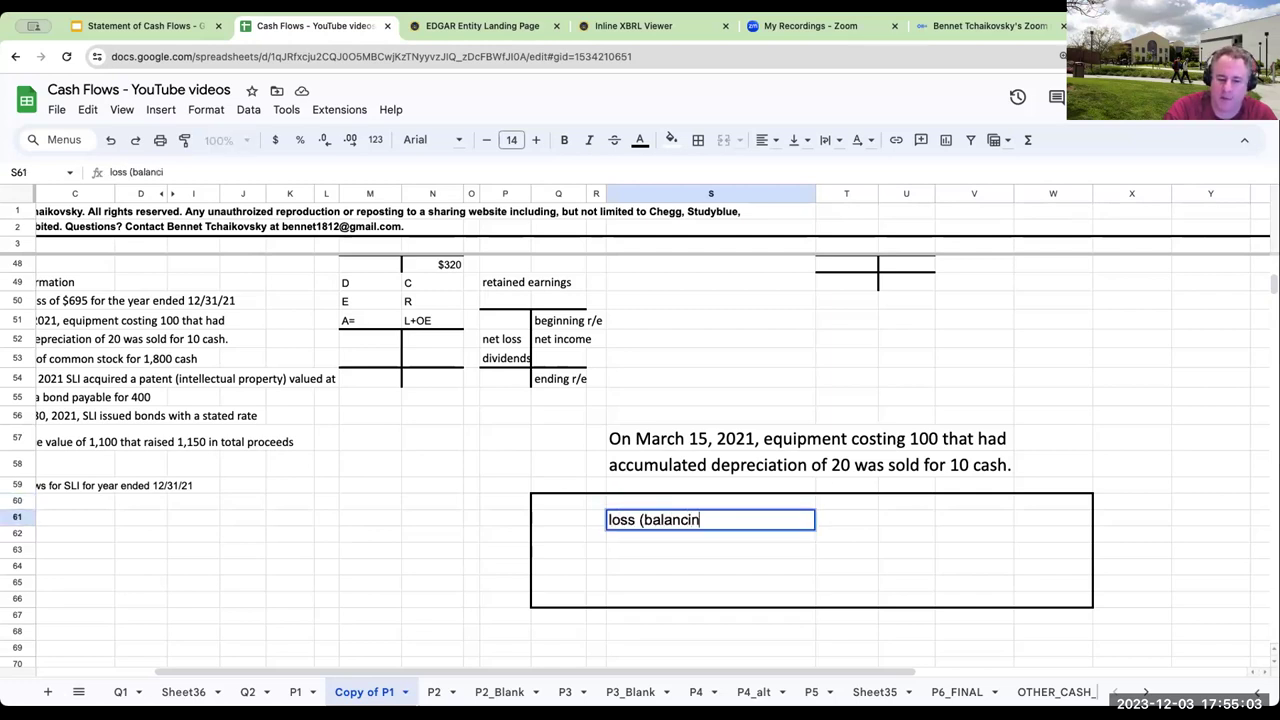
pyautogui.press('Return')
pyautogui.write('cash')
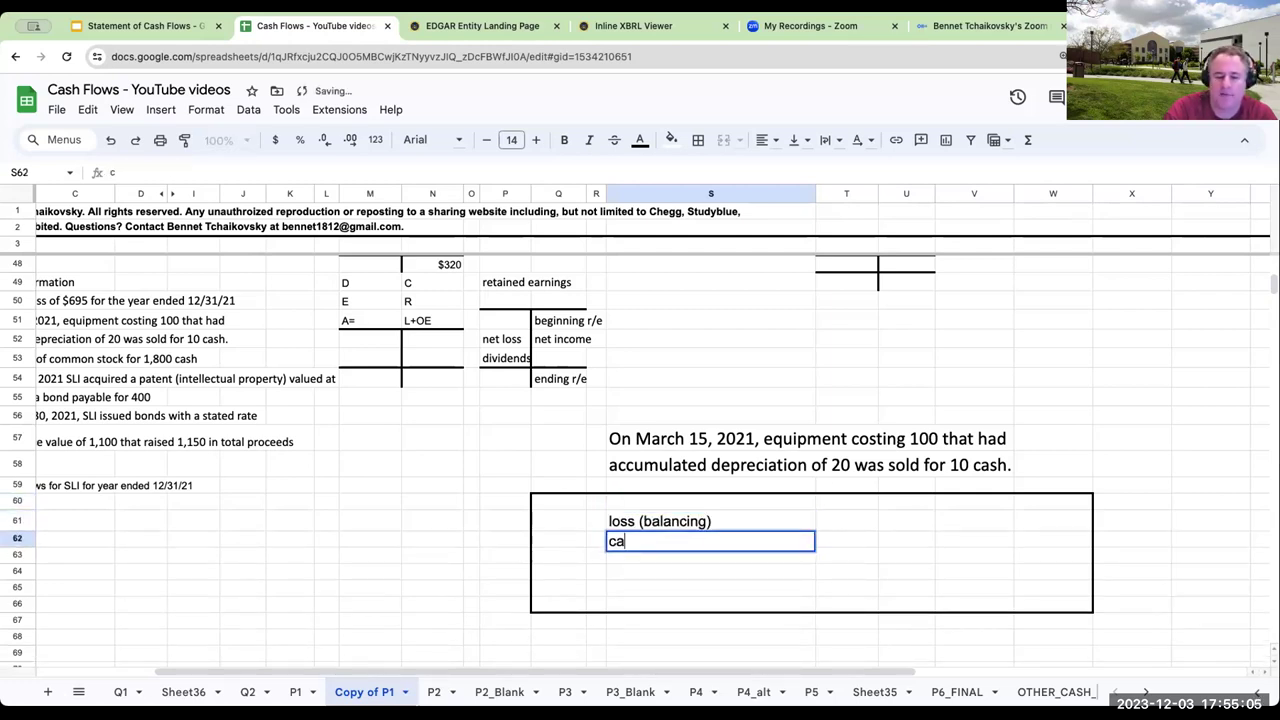
pyautogui.press('Return')
pyautogui.write('A/D')
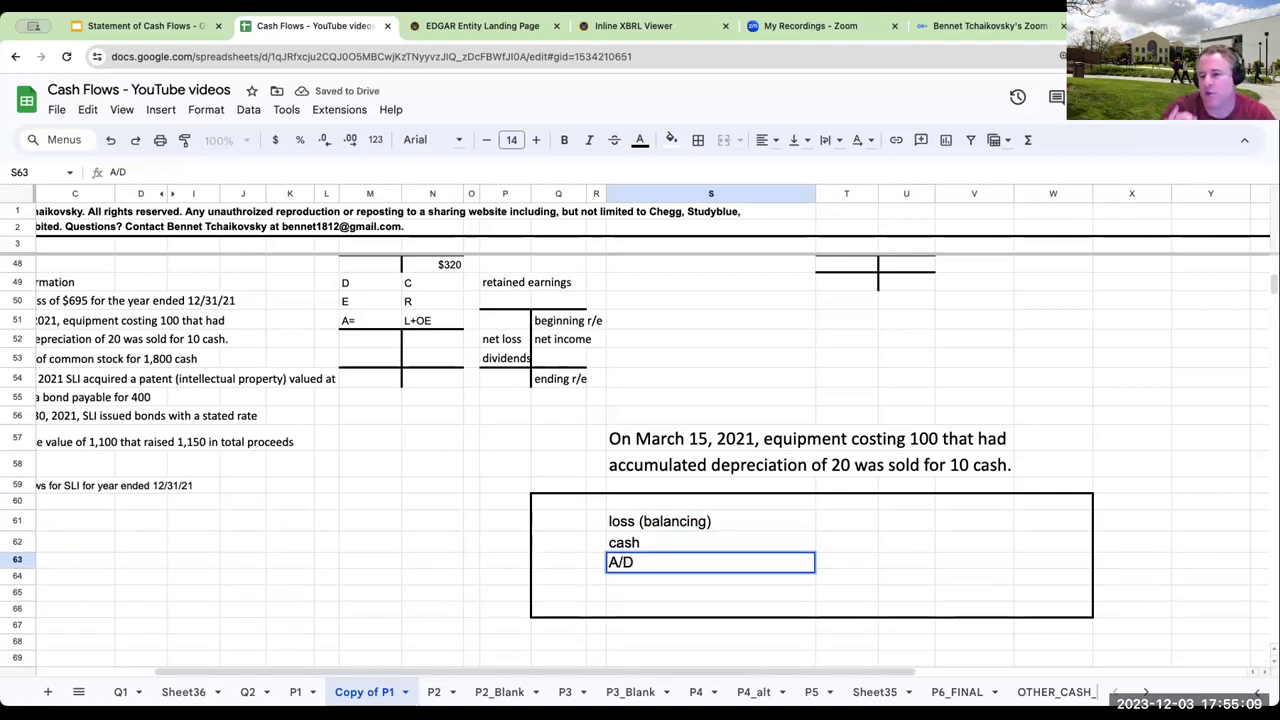
# - Enter "equipment" in T64 as the credit account of the equipment sale entry, and select the cell below it
pyautogui.click(847, 560)
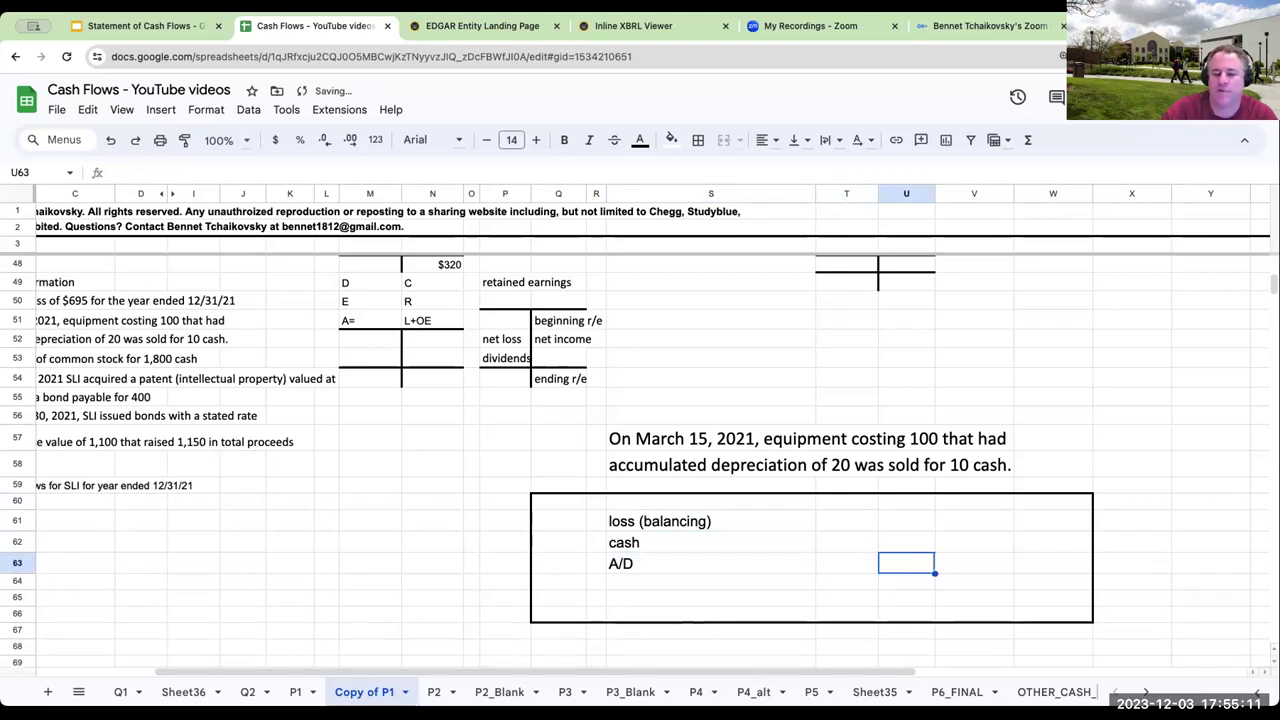
pyautogui.click(847, 577)
pyautogui.write('equipment')
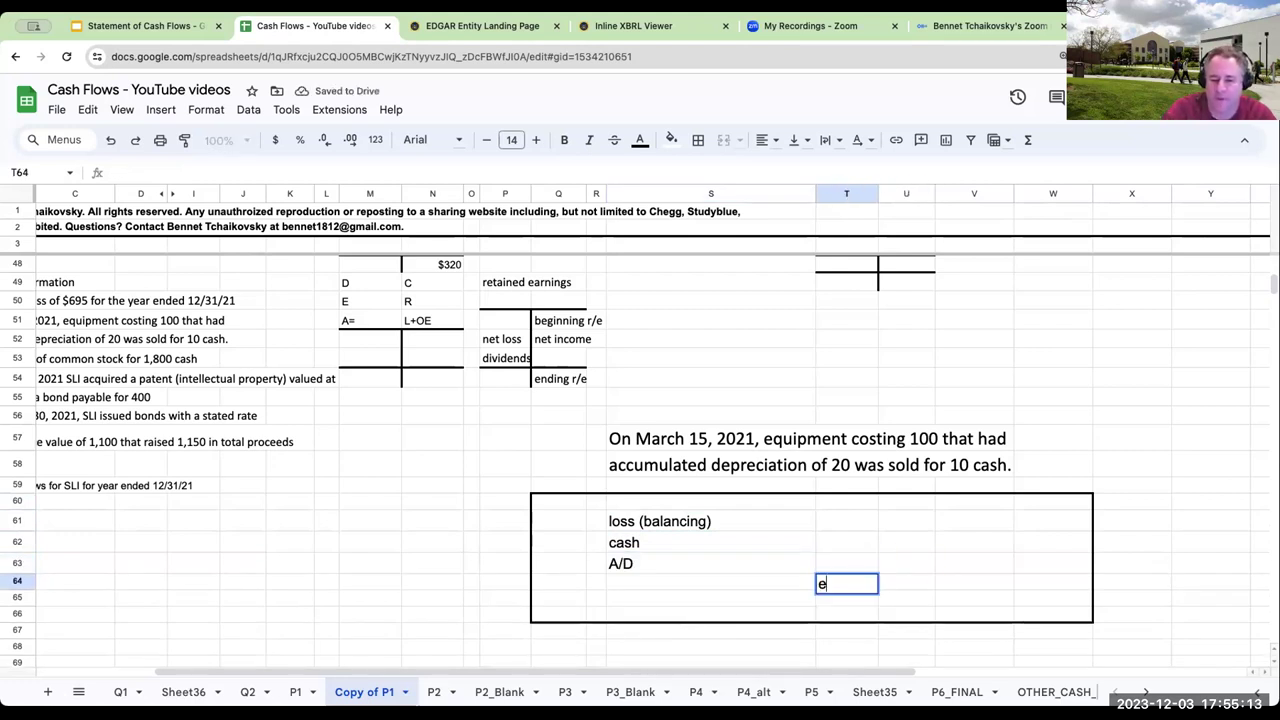
pyautogui.press('Return')
pyautogui.click(847, 585)
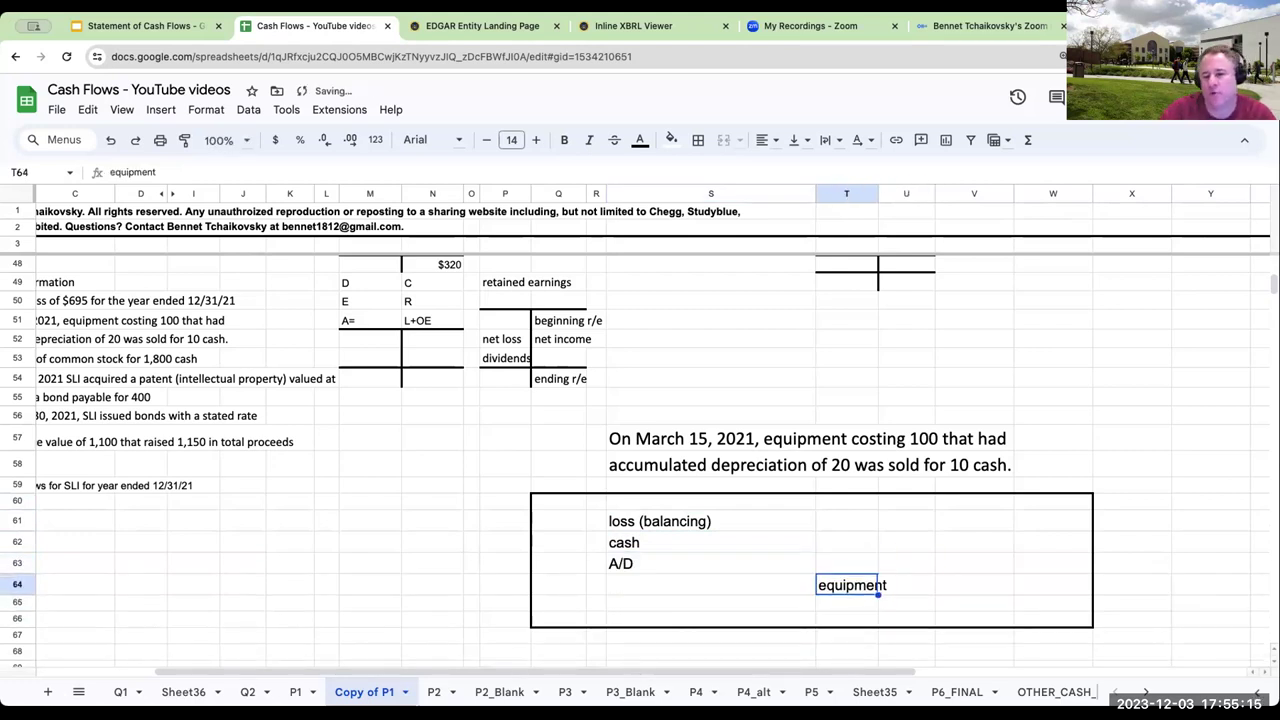
pyautogui.click(847, 602)
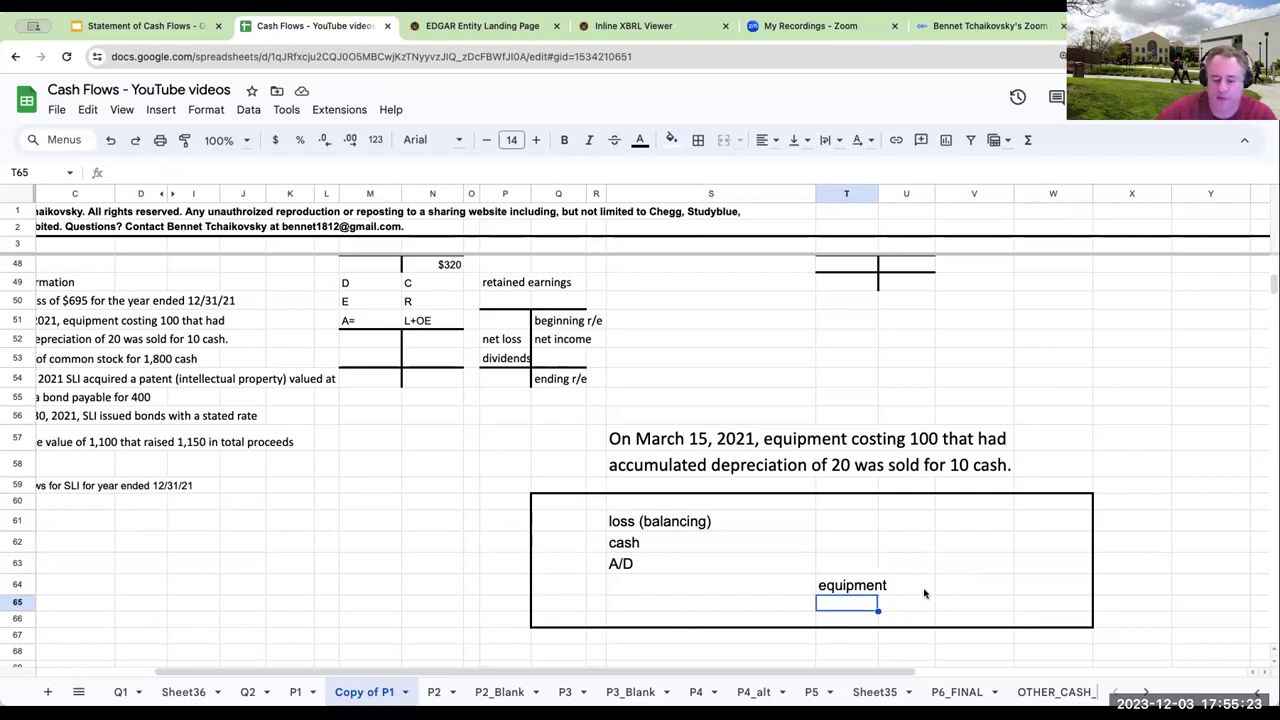
# - Enter "gain (balancing)" in T65 below equipment in the sale entry
pyautogui.write('gain ')
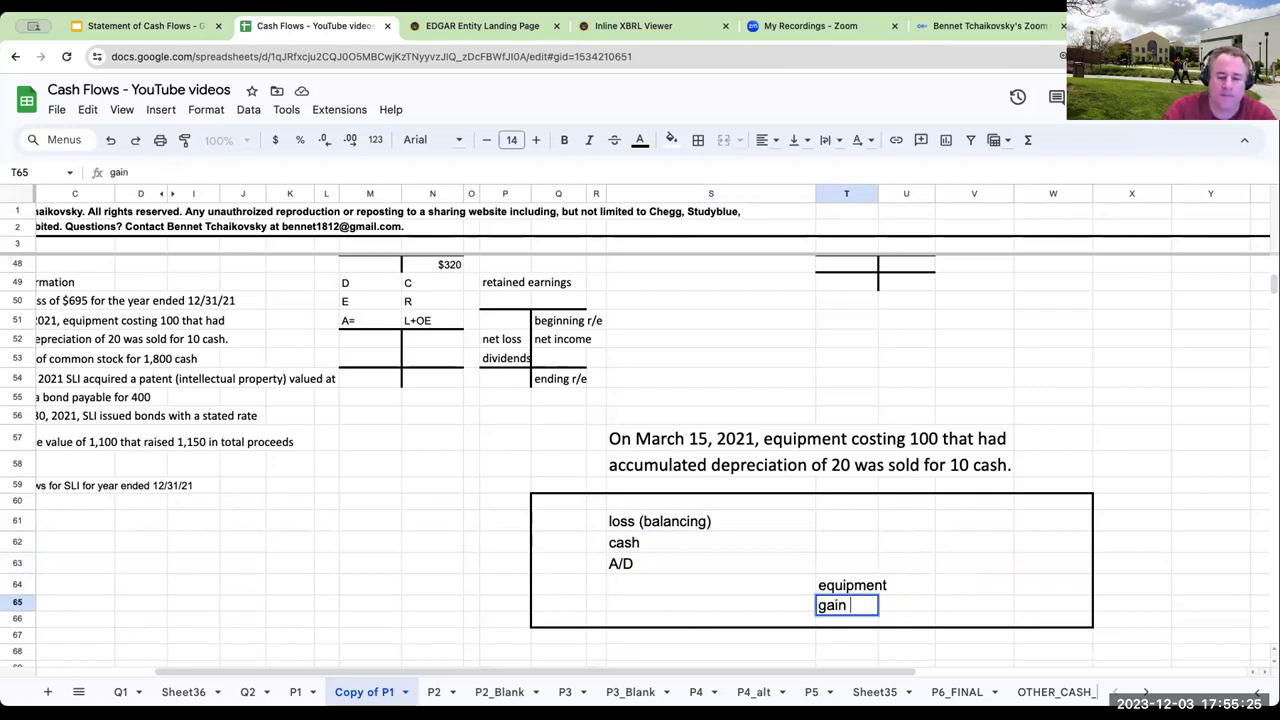
pyautogui.write('on')
pyautogui.press('BackSpace')
pyautogui.press('BackSpace')
pyautogui.press('BackSpace')
pyautogui.press('BackSpace')
pyautogui.write('(balancing)')
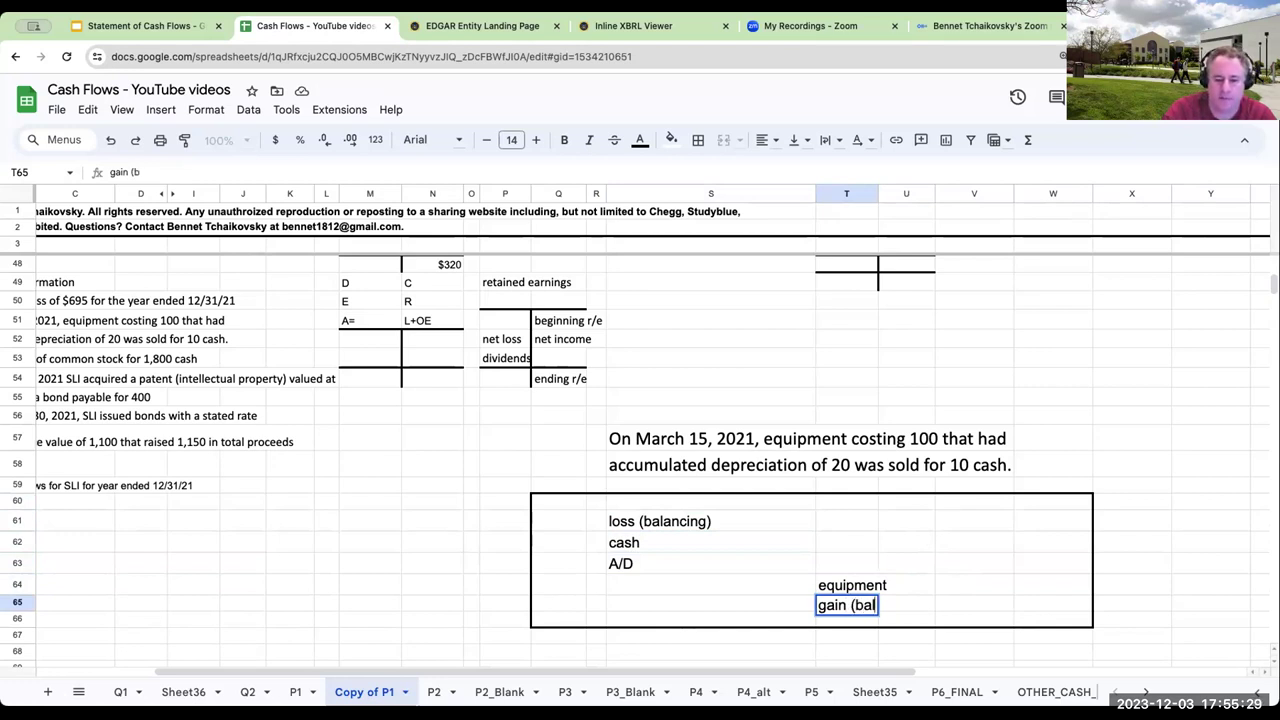
pyautogui.press('Return')
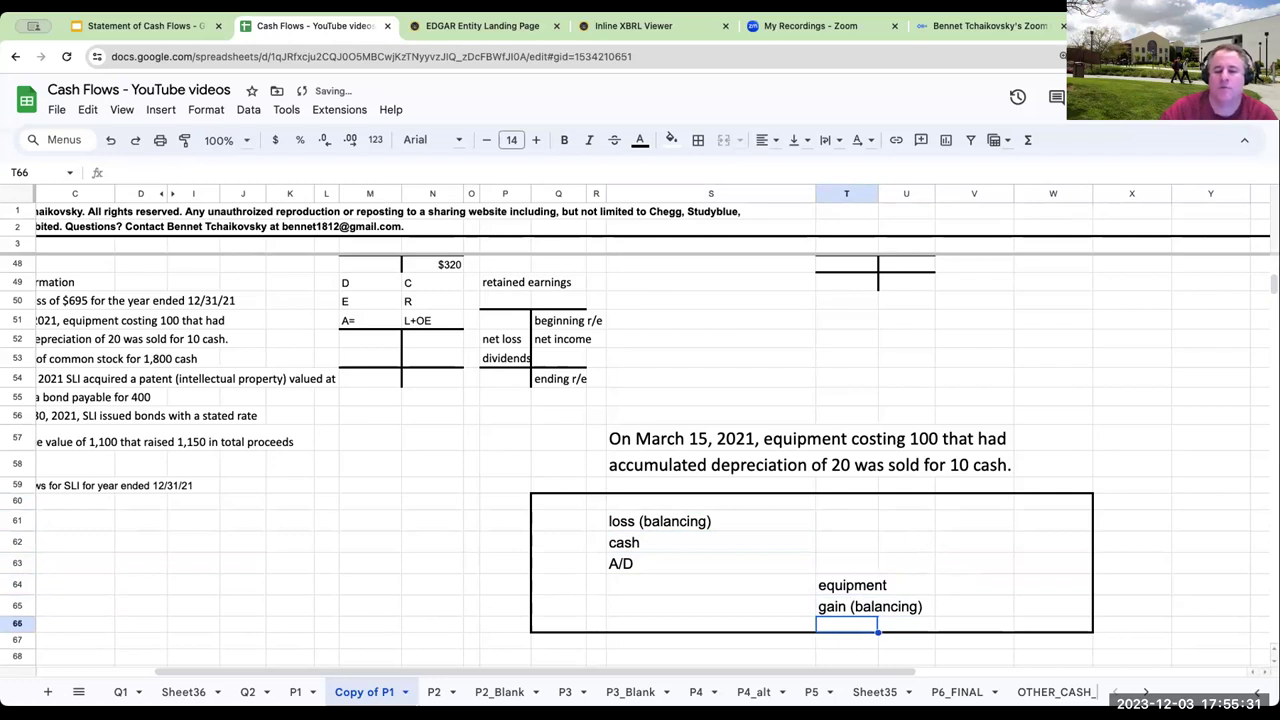
# - Enter the equipment cost of 100 in X57 and the accumulated depreciation of -20 in X58, beside the sale text
pyautogui.press('Right')
pyautogui.press('Right')
pyautogui.press('Up')
pyautogui.press('Up')
pyautogui.press('Up')
pyautogui.press('Up')
pyautogui.press('Up')
pyautogui.press('Up')
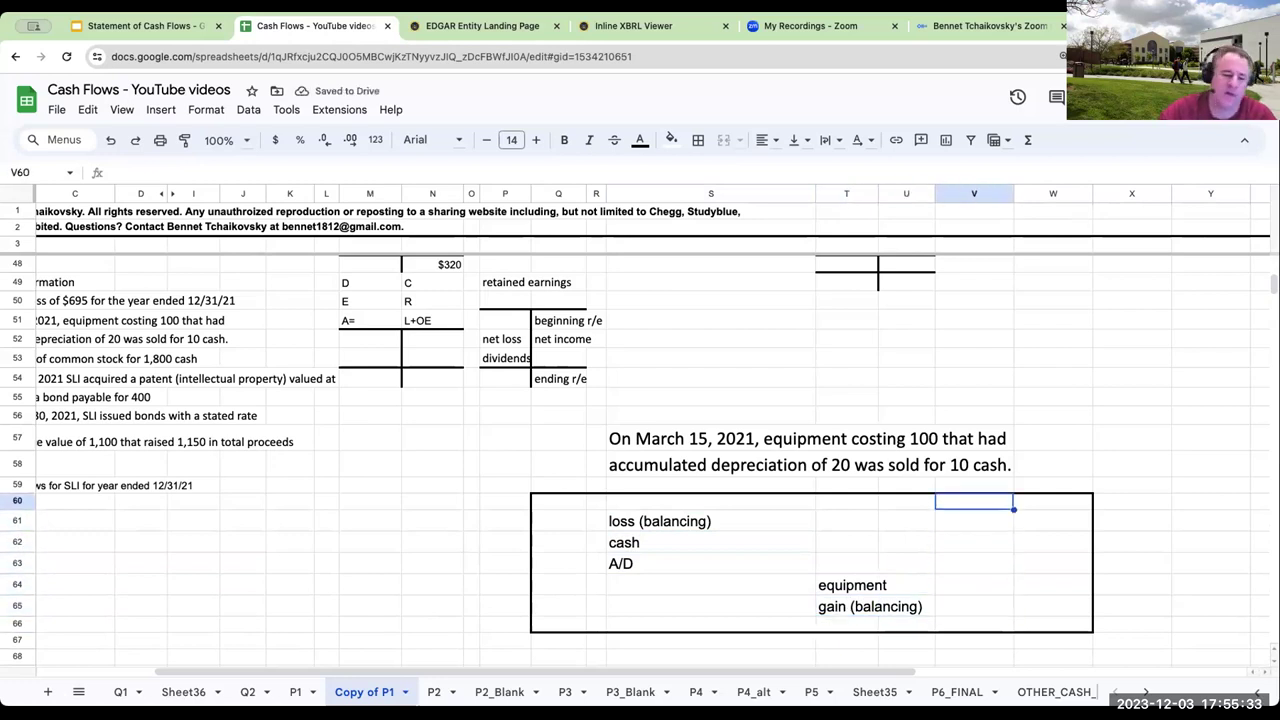
pyautogui.press('Right')
pyautogui.press('Right')
pyautogui.press('Up')
pyautogui.press('Up')
pyautogui.press('Up')
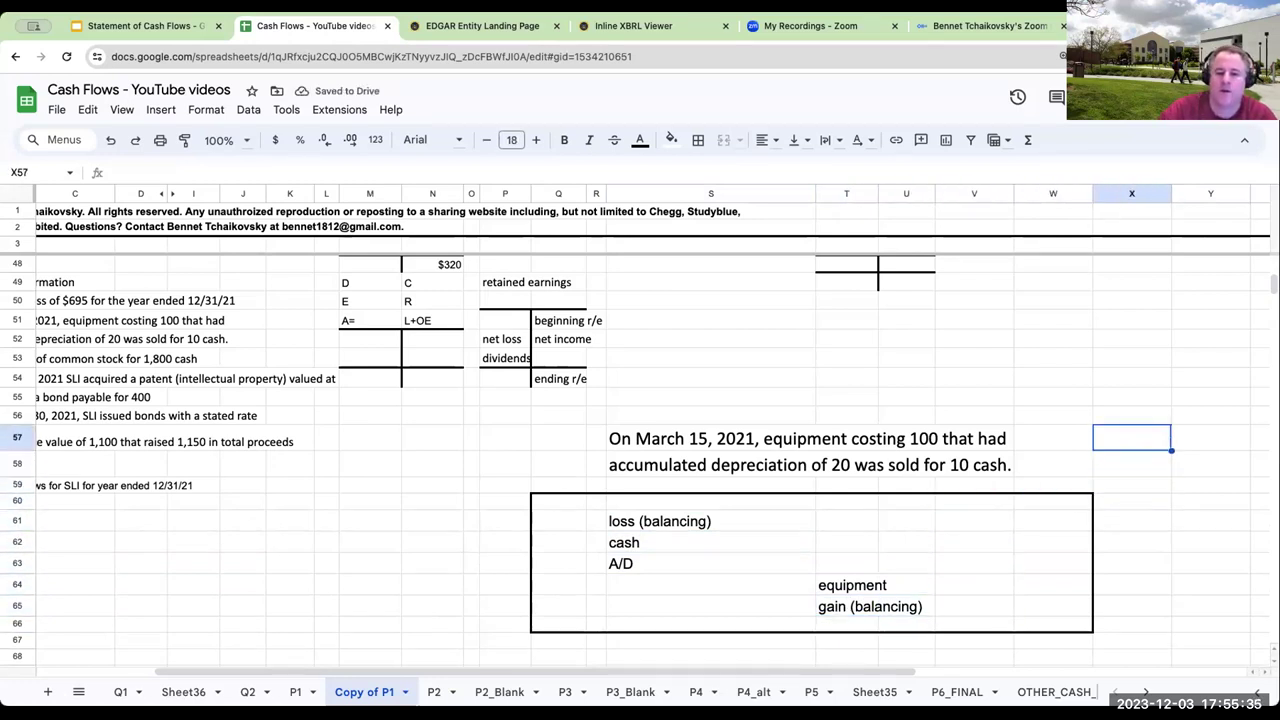
pyautogui.write('100')
pyautogui.press('Return')
pyautogui.write('-20')
pyautogui.press('Return')
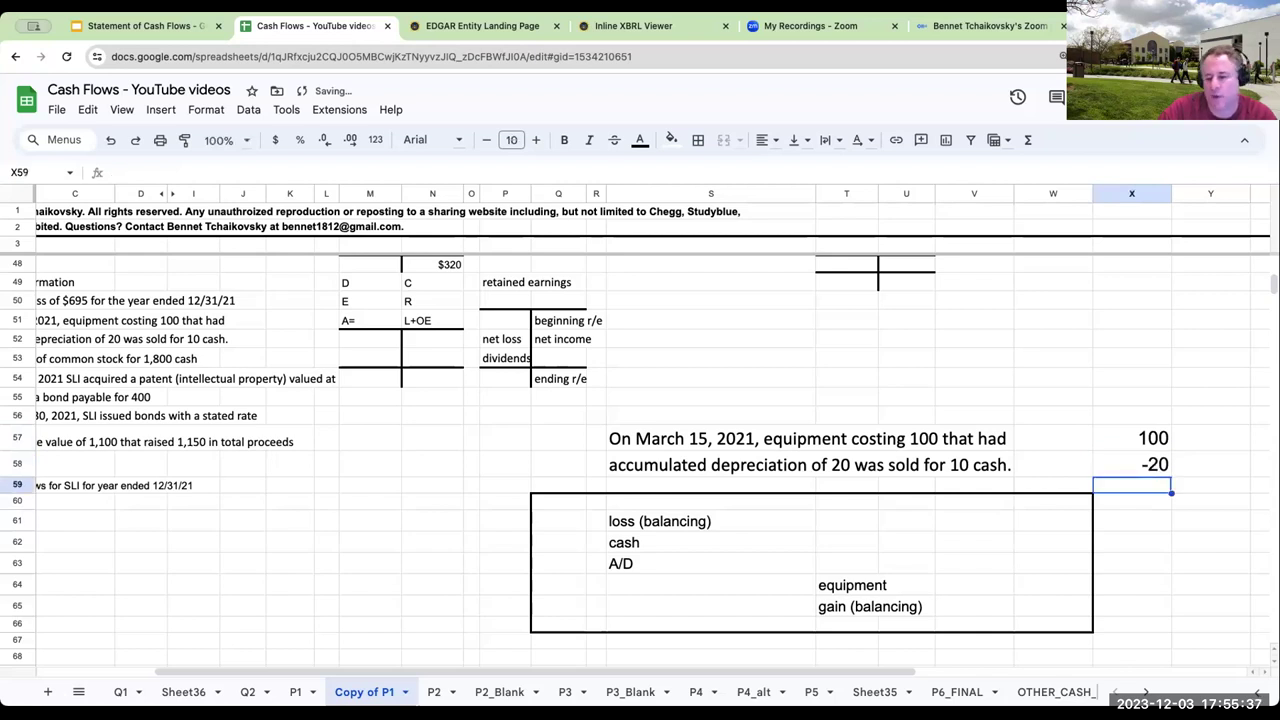
# - Calculate the equipment's book value in X59 with the formula =X57+X58
pyautogui.write('=x57+x58')
pyautogui.press('Return')
pyautogui.press('Up')
pyautogui.press('Up')
pyautogui.press('Up')
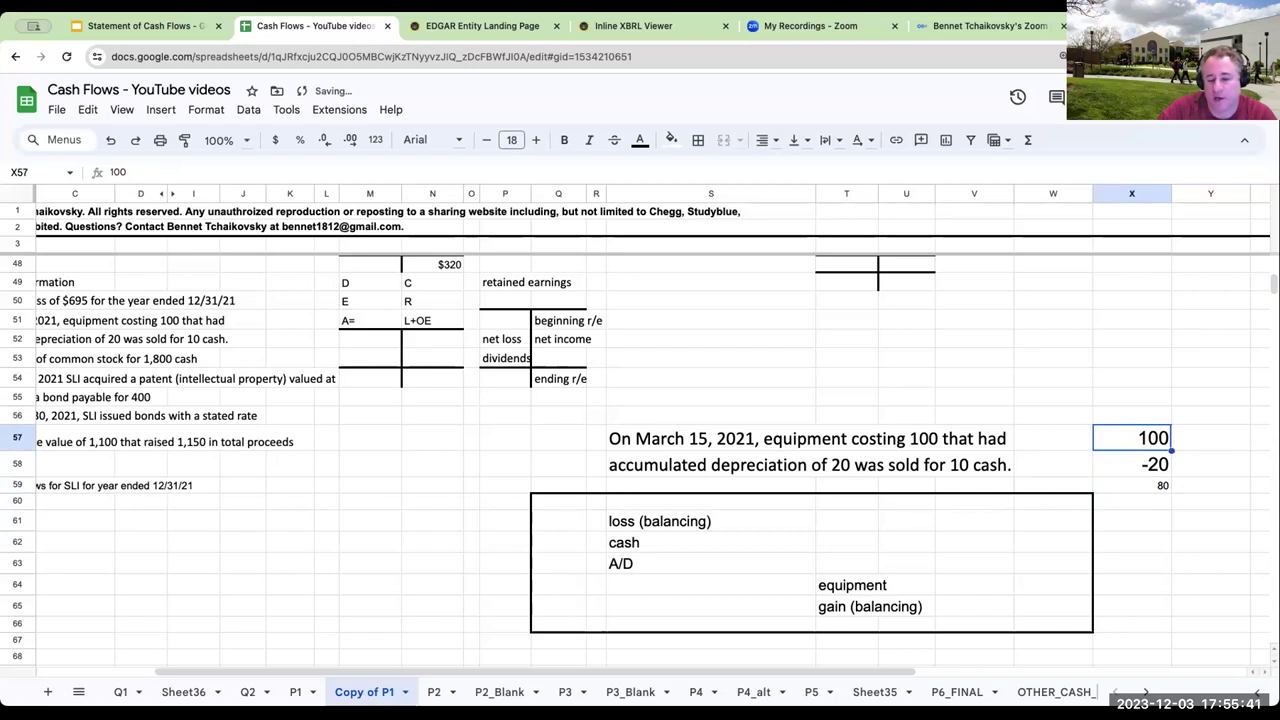
pyautogui.press('Down')
pyautogui.press('Down')
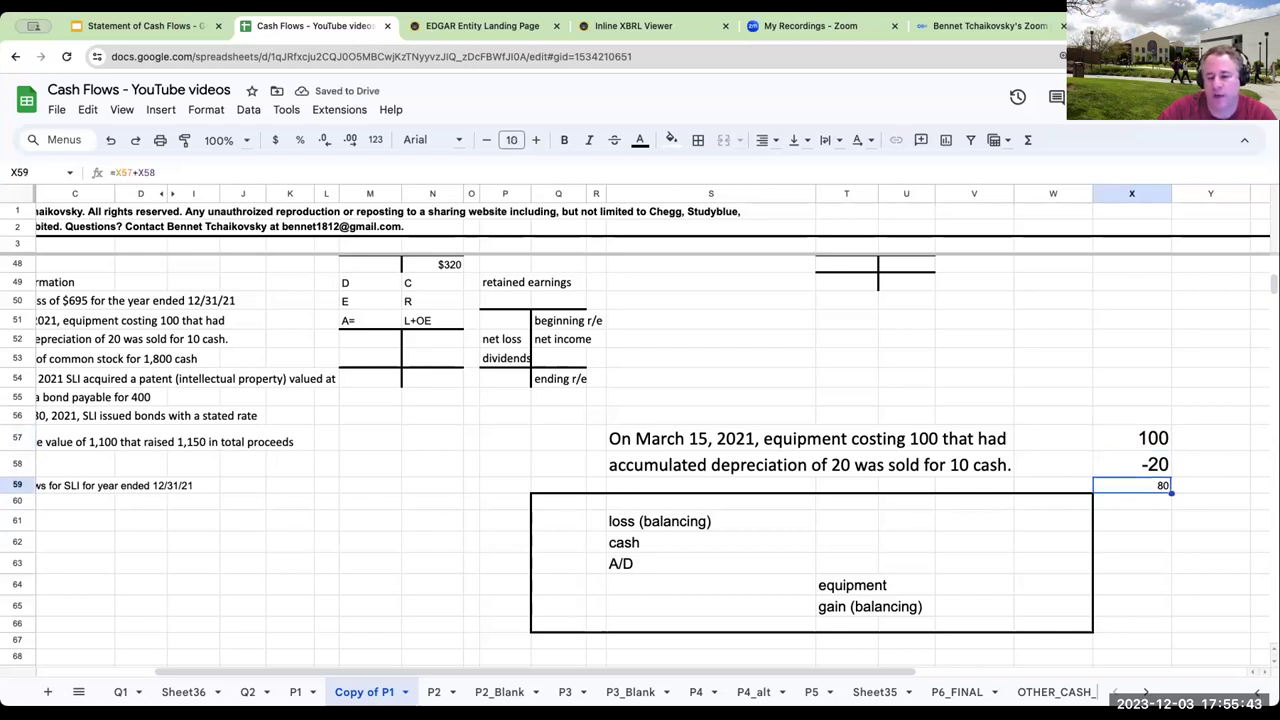
# - Enter 100 in V64 as the credit amount for equipment
pyautogui.press('Down')
pyautogui.press('Left')
pyautogui.press('Down')
pyautogui.press('Down')
pyautogui.press('Down')
pyautogui.press('Down')
pyautogui.press('Left')
pyautogui.write('100')
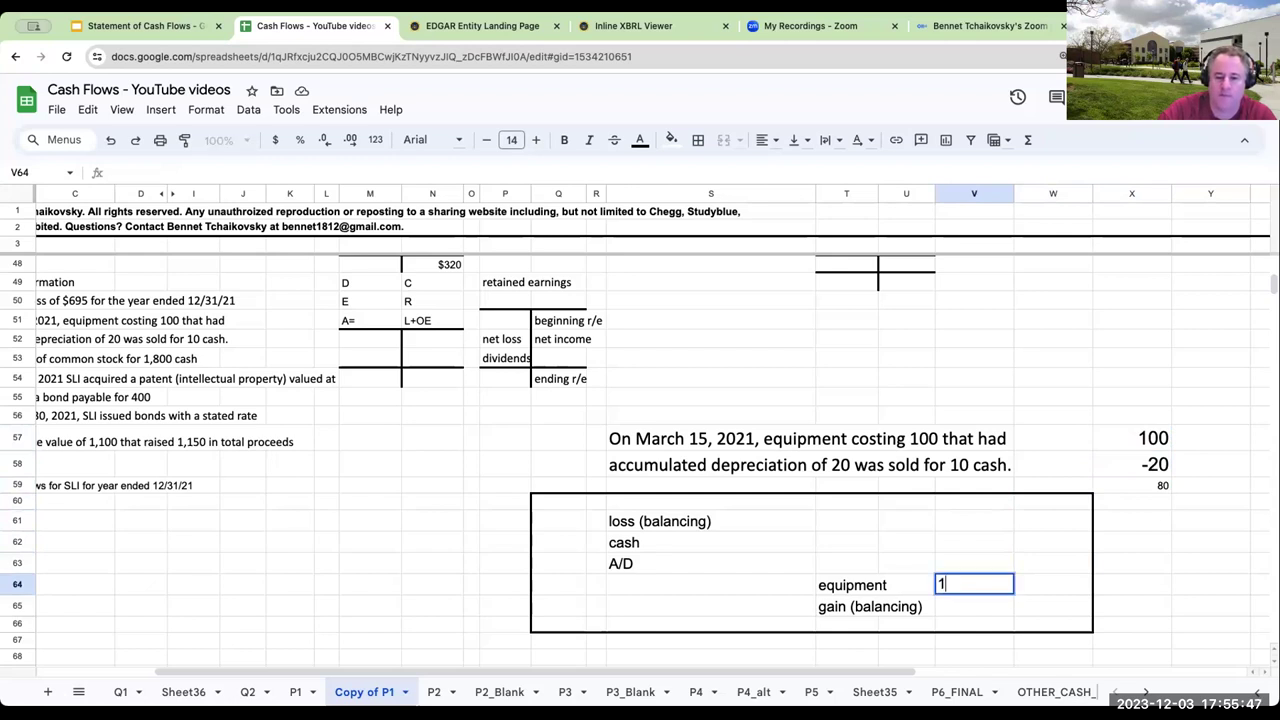
pyautogui.press('Return')
# - Enter the debit amounts of the sale entry: 20 for A/D in U63 and 10 for cash in U62
pyautogui.press('Up')
pyautogui.press('Up')
pyautogui.press('Left')
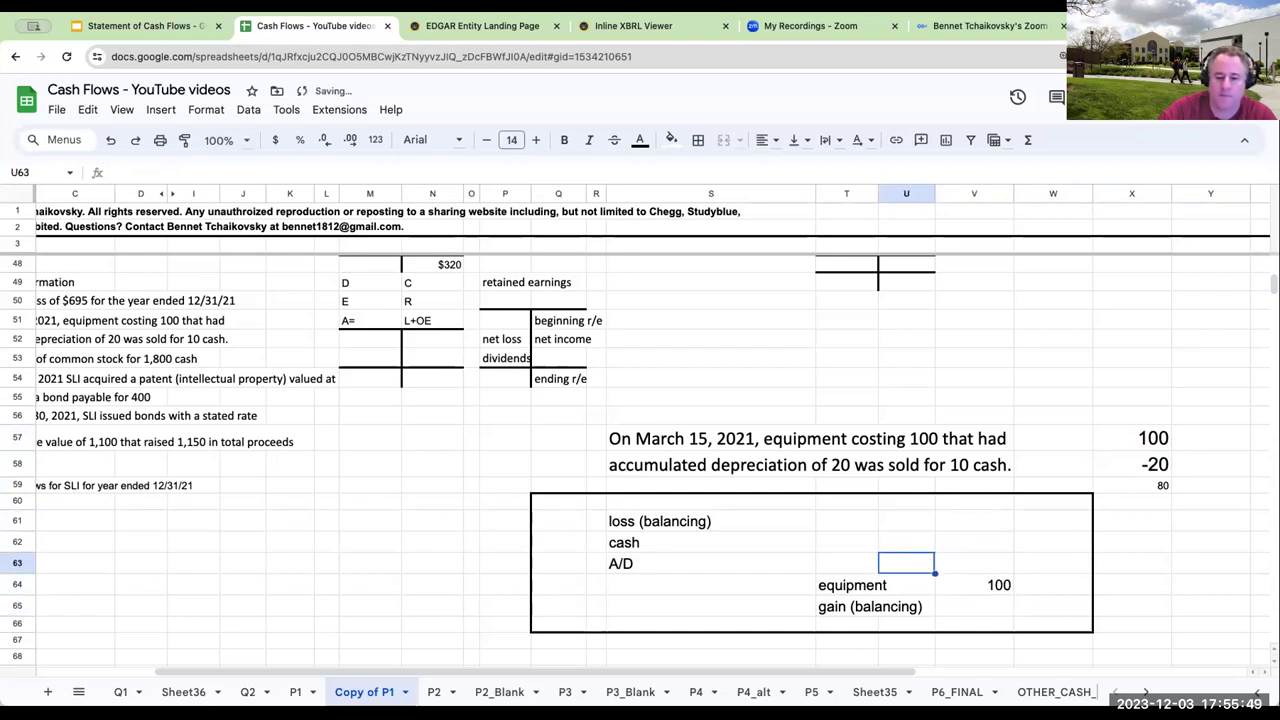
pyautogui.write('20')
pyautogui.press('Return')
pyautogui.press('Up')
pyautogui.press('Up')
pyautogui.write('10')
pyautogui.press('Return')
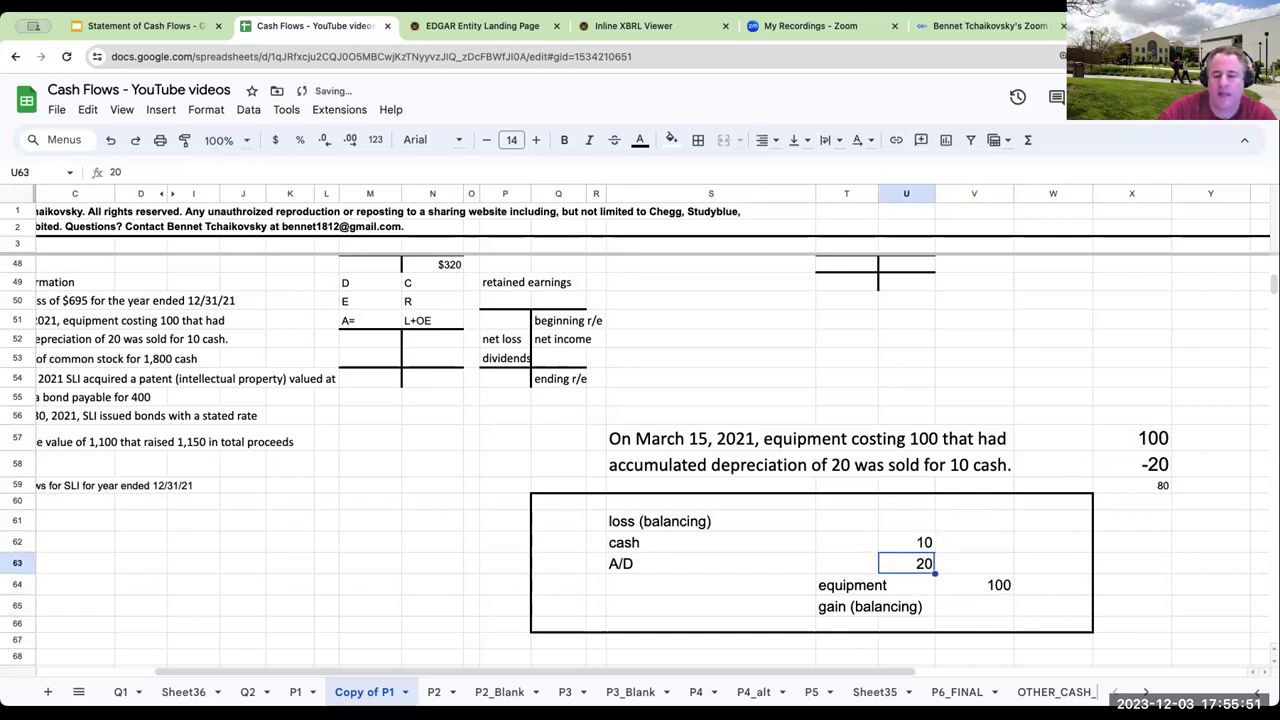
# - Enter 70 in U61 as the balancing loss amount
pyautogui.press('Up')
pyautogui.press('Up')
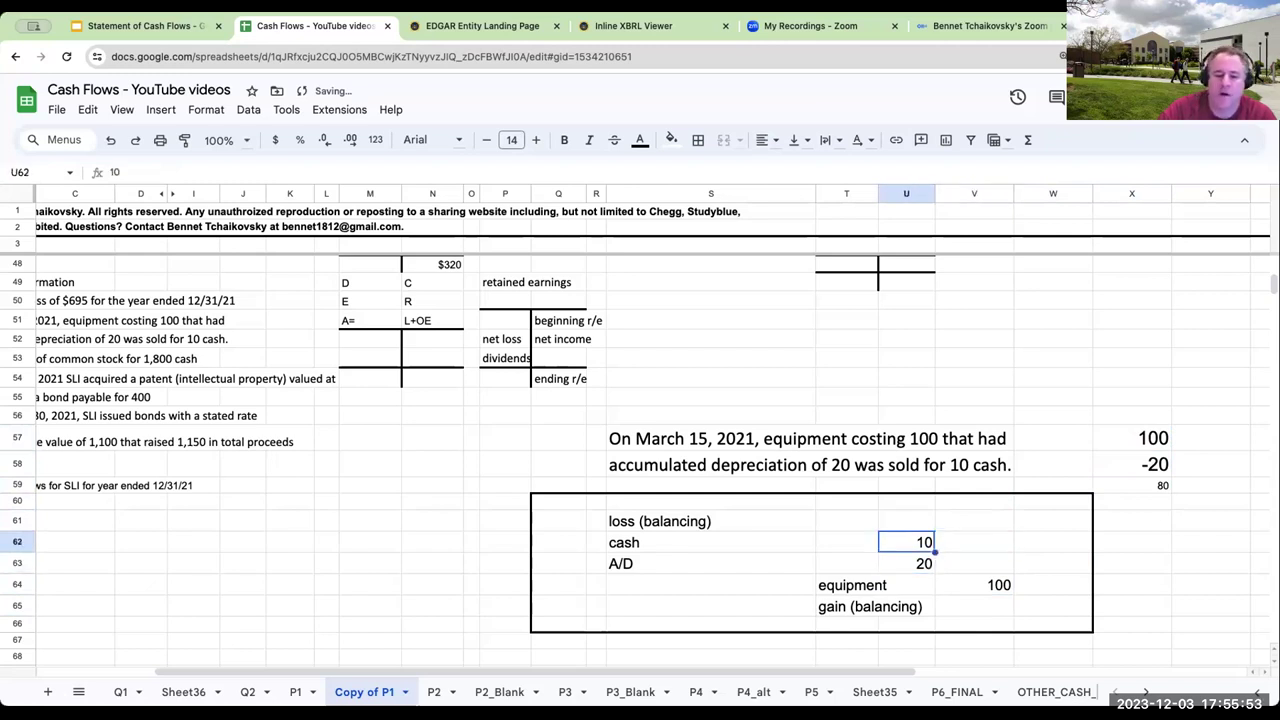
pyautogui.write('70')
pyautogui.press('Return')
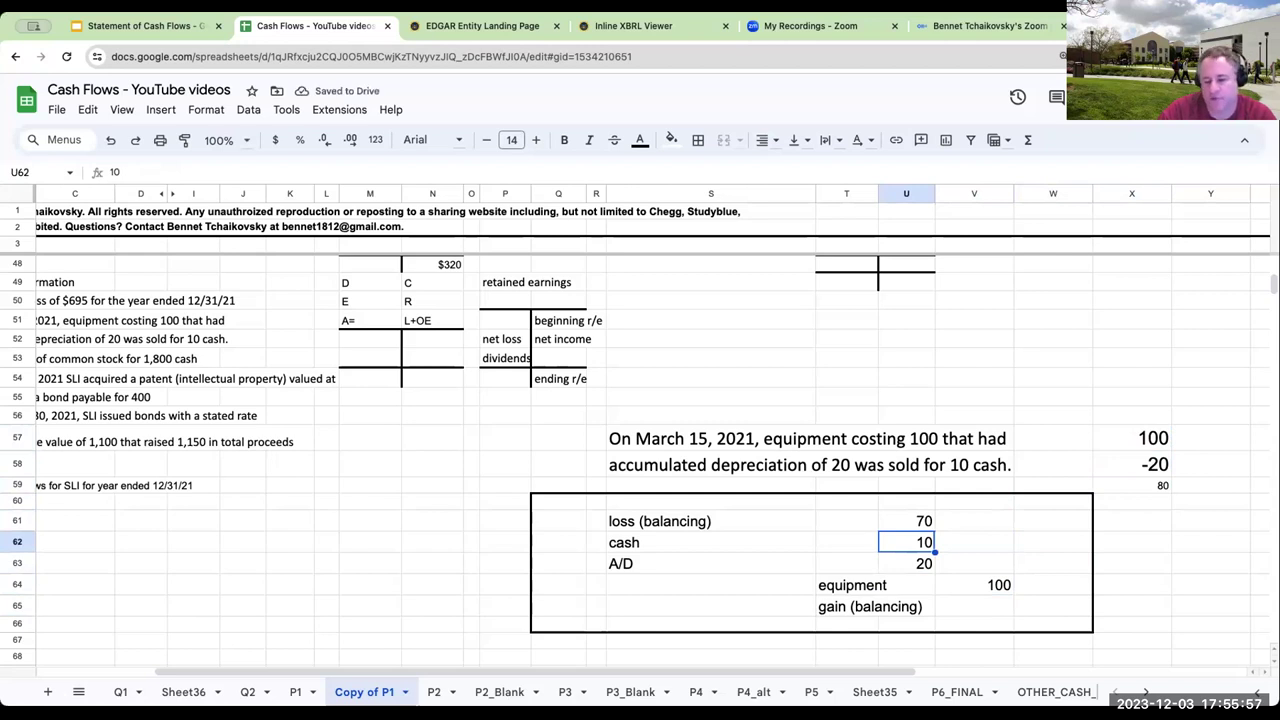
pyautogui.press('Up')
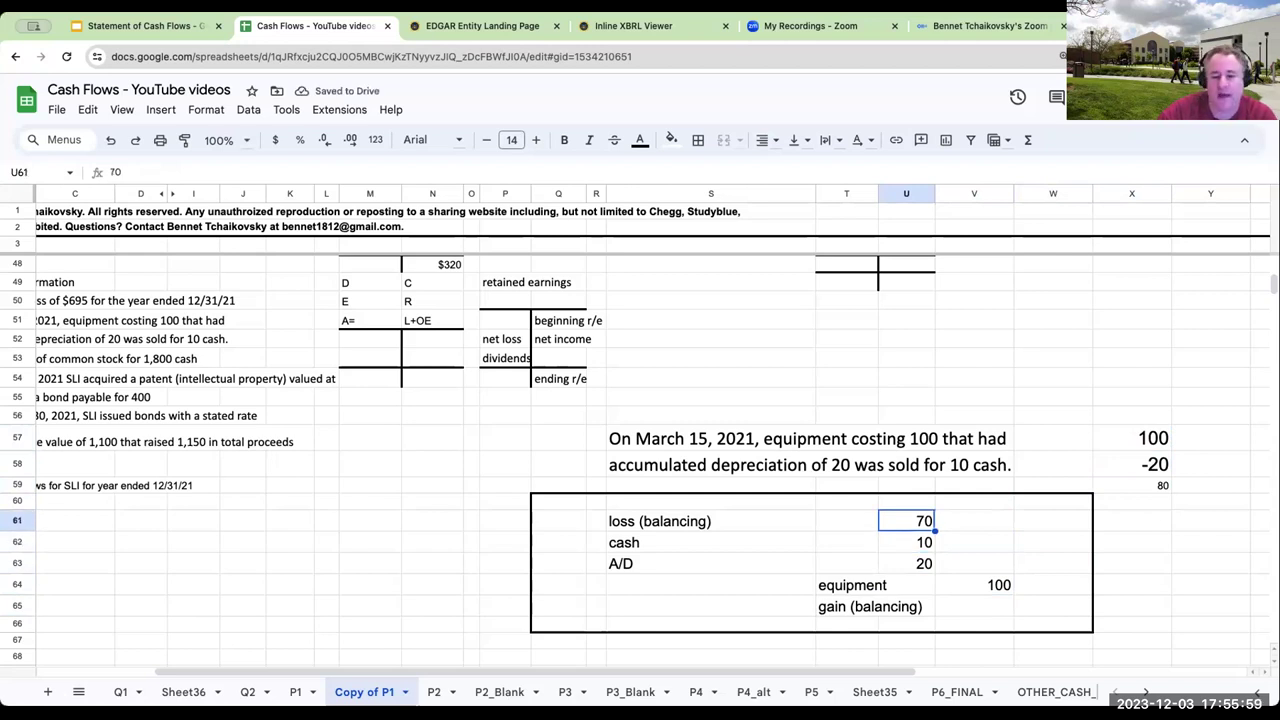
# - Add a credit total in V66 that references the equipment amount in V64
pyautogui.click(940, 625)
pyautogui.write('+')
pyautogui.press('Up')
pyautogui.press('Up')
pyautogui.press('Return')
# - Add a debit total in U66 with the formula =U62+U63, covering cash and A/D
pyautogui.press('Up')
pyautogui.press('Left')
pyautogui.write('+')
pyautogui.press('Up')
pyautogui.press('Up')
pyautogui.press('Up')
pyautogui.press('Up')
pyautogui.write('+')
pyautogui.press('Up')
pyautogui.press('Up')
pyautogui.press('Up')
pyautogui.press('Return')
# - Clear the loss amount in U61 and compare the debit and credit totals in row 66
pyautogui.press('Up')
pyautogui.press('Up')
pyautogui.press('Up')
pyautogui.press('Up')
pyautogui.press('Up')
pyautogui.press('Up')
pyautogui.press('Delete')
pyautogui.press('Down')
pyautogui.press('Down')
pyautogui.press('Down')
pyautogui.press('Down')
pyautogui.press('Down')
pyautogui.press('Right')
pyautogui.press('Left')
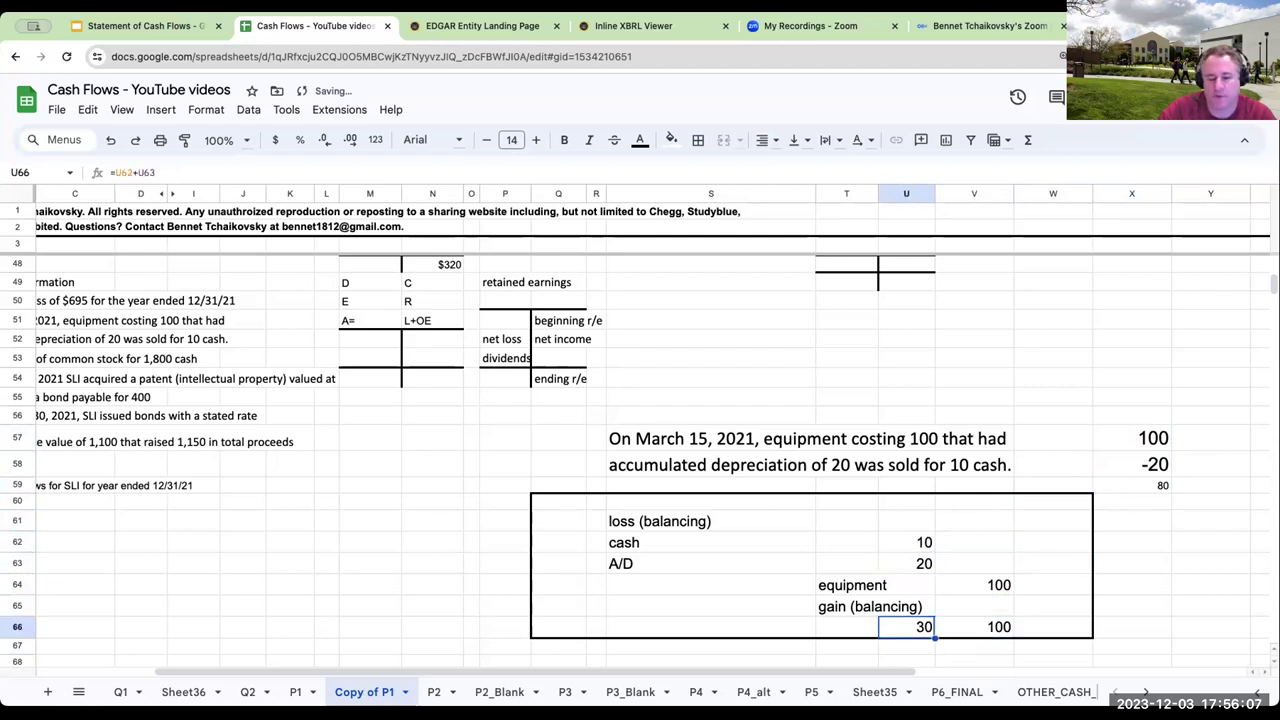
pyautogui.press('Right')
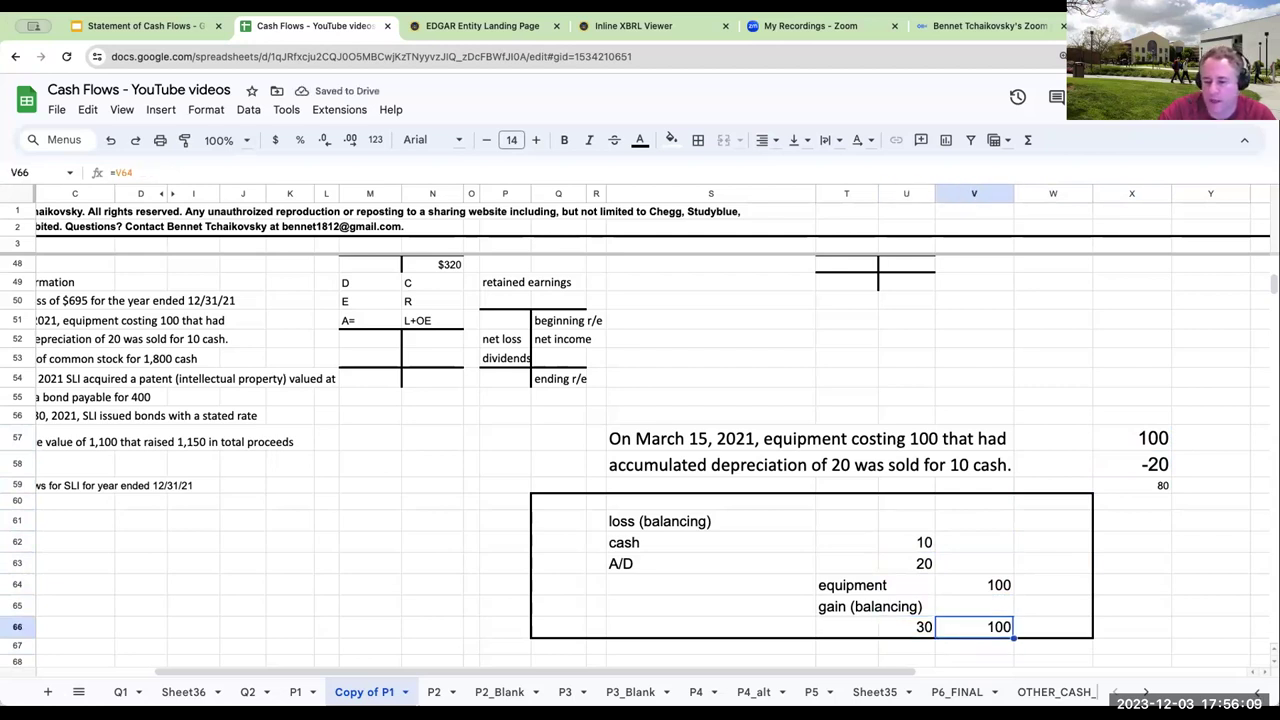
# - Enter the balancing loss of 70 in U61
pyautogui.press('Left')
pyautogui.press('Up')
pyautogui.press('Up')
pyautogui.press('Up')
pyautogui.press('Up')
pyautogui.press('Up')
pyautogui.write('0')
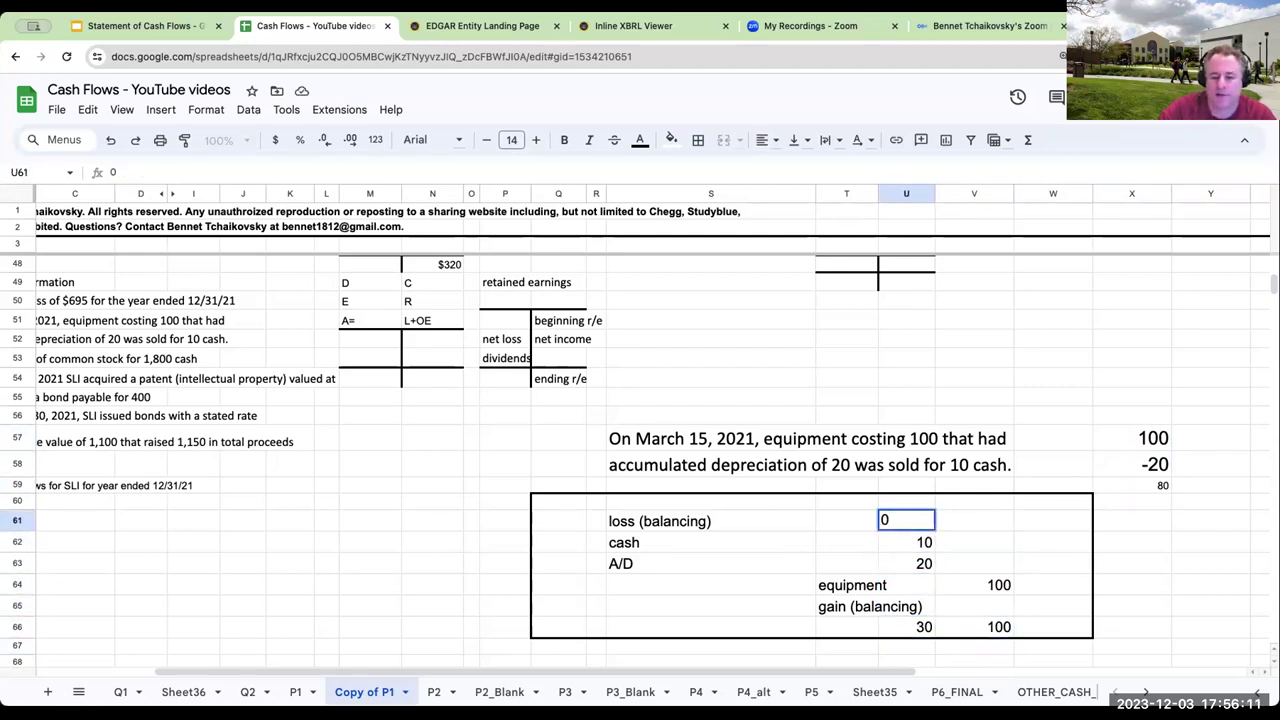
pyautogui.write('70')
pyautogui.press('Return')
# - Rewrite the debit total in U66 as a formula adding the loss, cash and A/D amounts in U61:U63
pyautogui.press('Left')
pyautogui.press('Down')
pyautogui.press('Down')
pyautogui.press('Right')
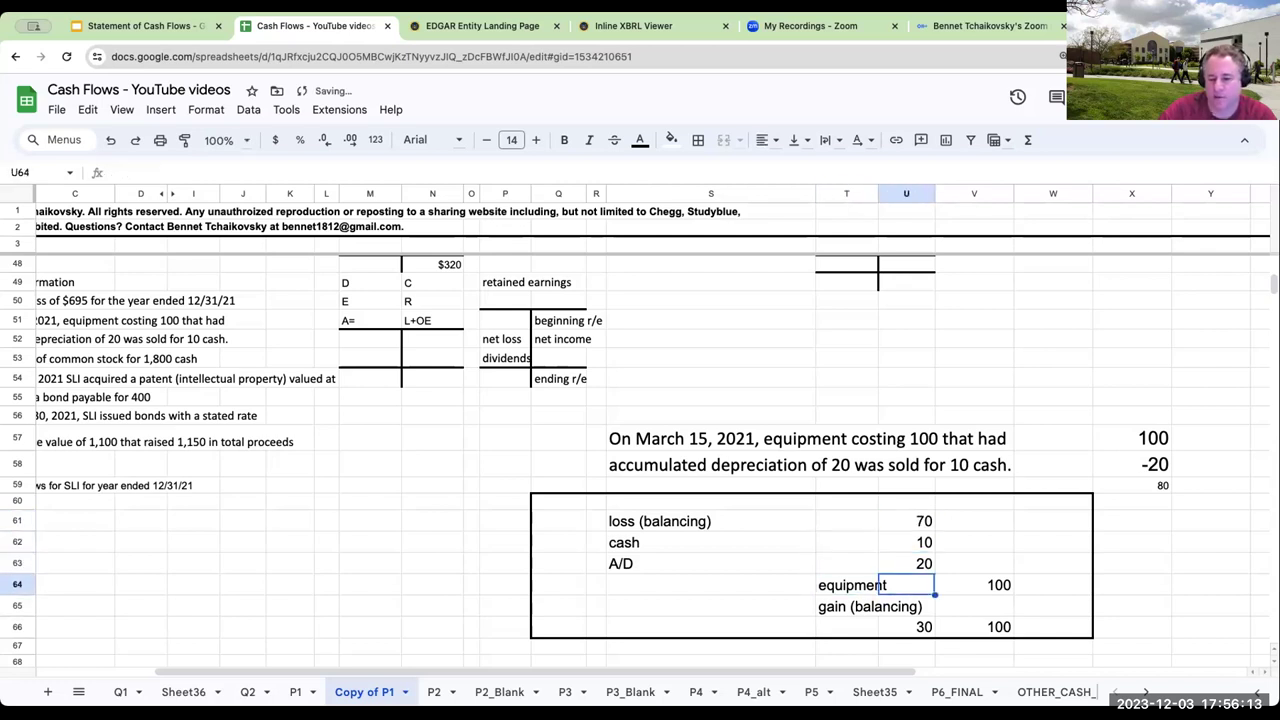
pyautogui.press('Right')
pyautogui.press('Down')
pyautogui.press('Down')
pyautogui.press('Left')
pyautogui.write('+')
pyautogui.press('Up')
pyautogui.press('Up')
pyautogui.press('Up')
pyautogui.press('Up')
pyautogui.press('Up')
pyautogui.write('+')
pyautogui.press('Up')
pyautogui.press('Up')
pyautogui.press('Up')
pyautogui.write('+')
pyautogui.press('Up')
pyautogui.press('Up')
pyautogui.press('Up')
pyautogui.press('Up')
pyautogui.press('Return')
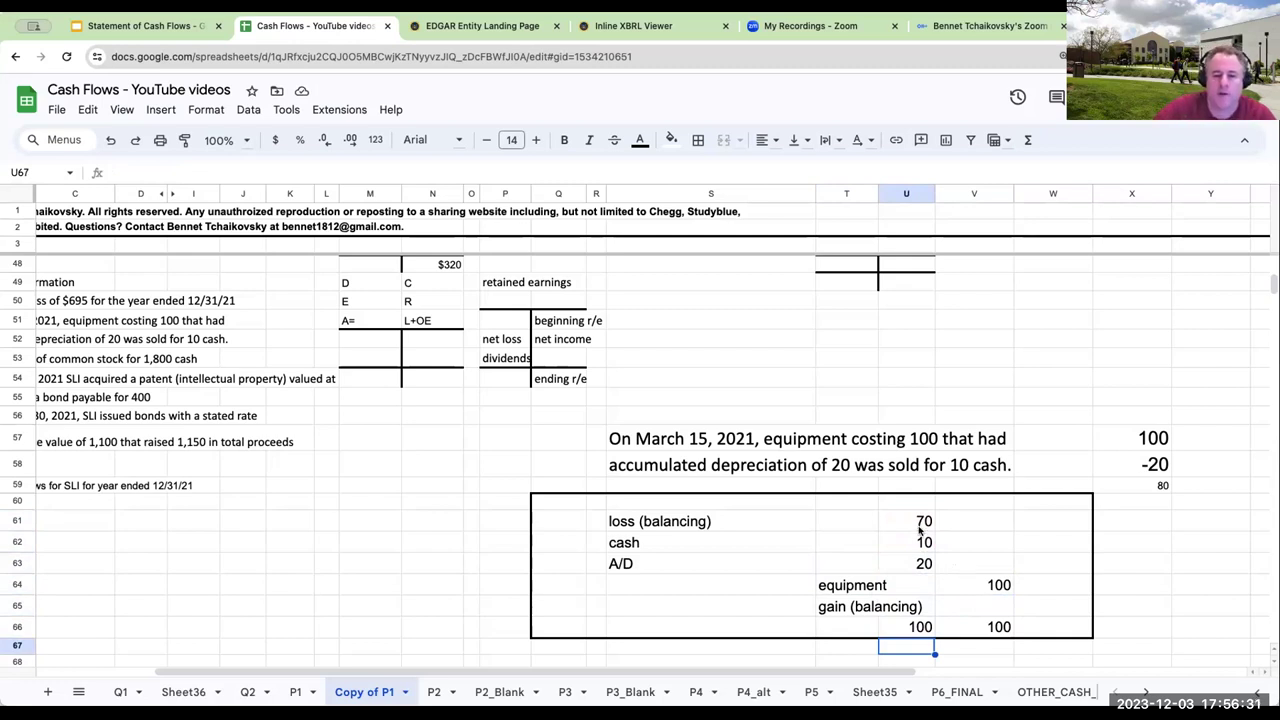
# - Shade the debit amounts in U61:U63 and the equipment credit in V64 with a light magenta fill
pyautogui.moveTo(920, 522); pyautogui.dragTo(921, 564)
pyautogui.click(671, 139)
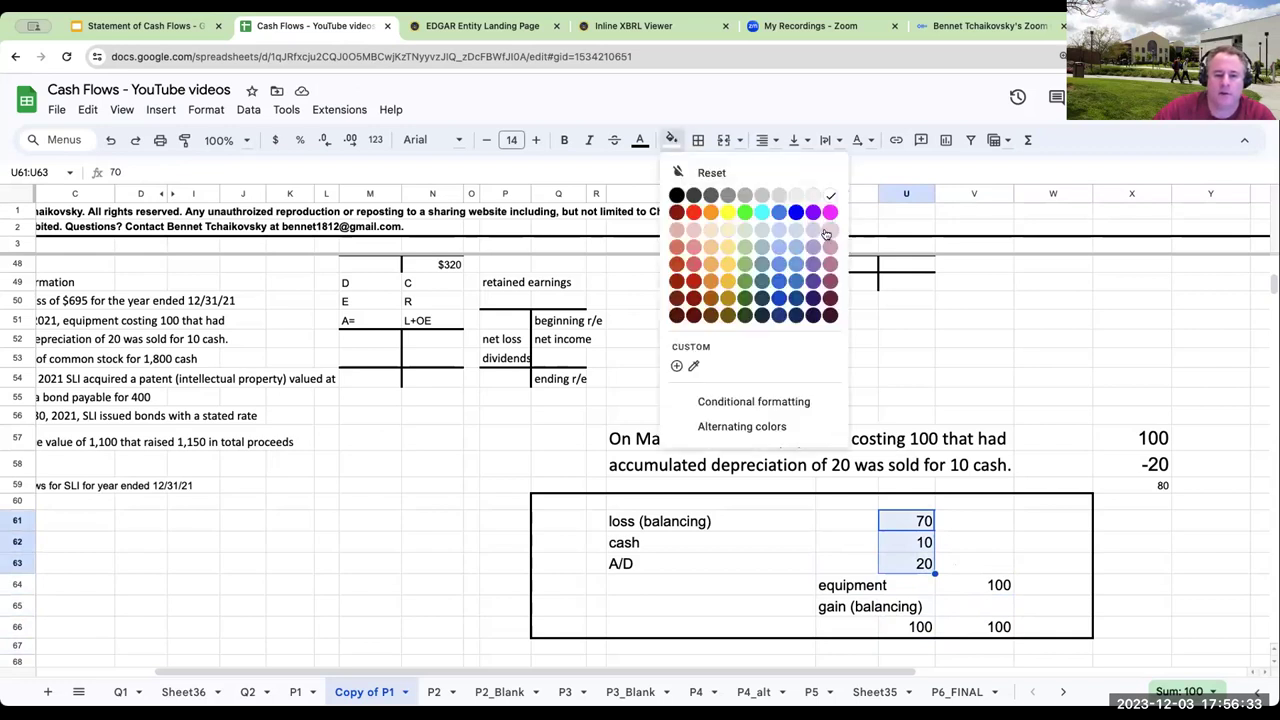
pyautogui.click(828, 236)
pyautogui.click(992, 592)
pyautogui.click(671, 139)
pyautogui.click(836, 242)
pyautogui.click(992, 488)
# - Post the equipment credit to K25 of the equipment T-account as a reference to V64, with a light magenta fill
pyautogui.scroll(1, 950, 487)
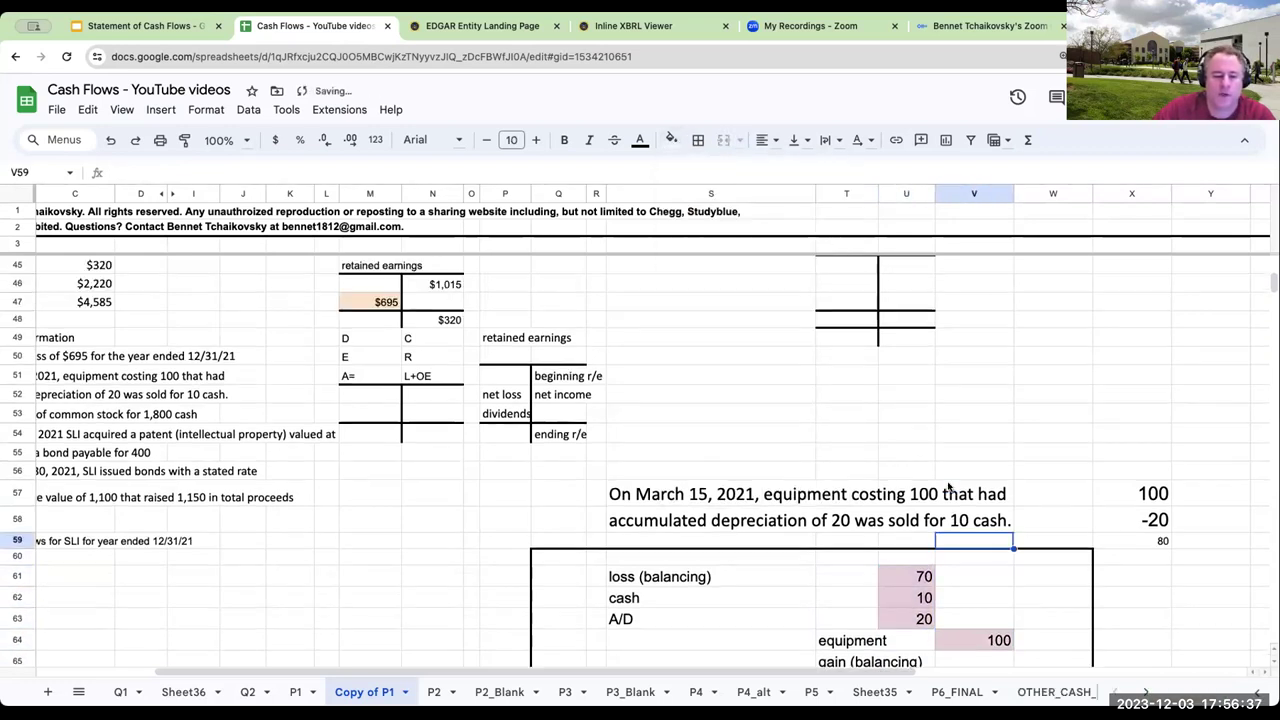
pyautogui.scroll(1, 784, 433)
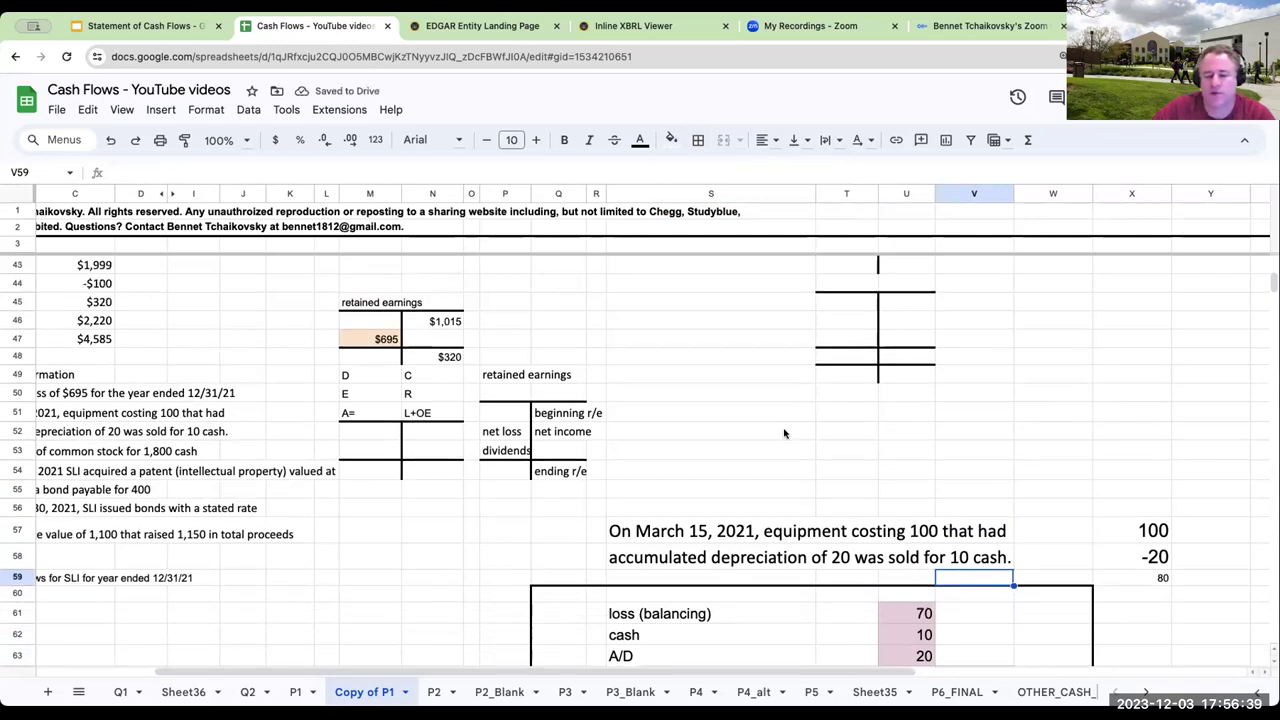
pyautogui.scroll(-2, 782, 434)
pyautogui.scroll(10, 782, 434)
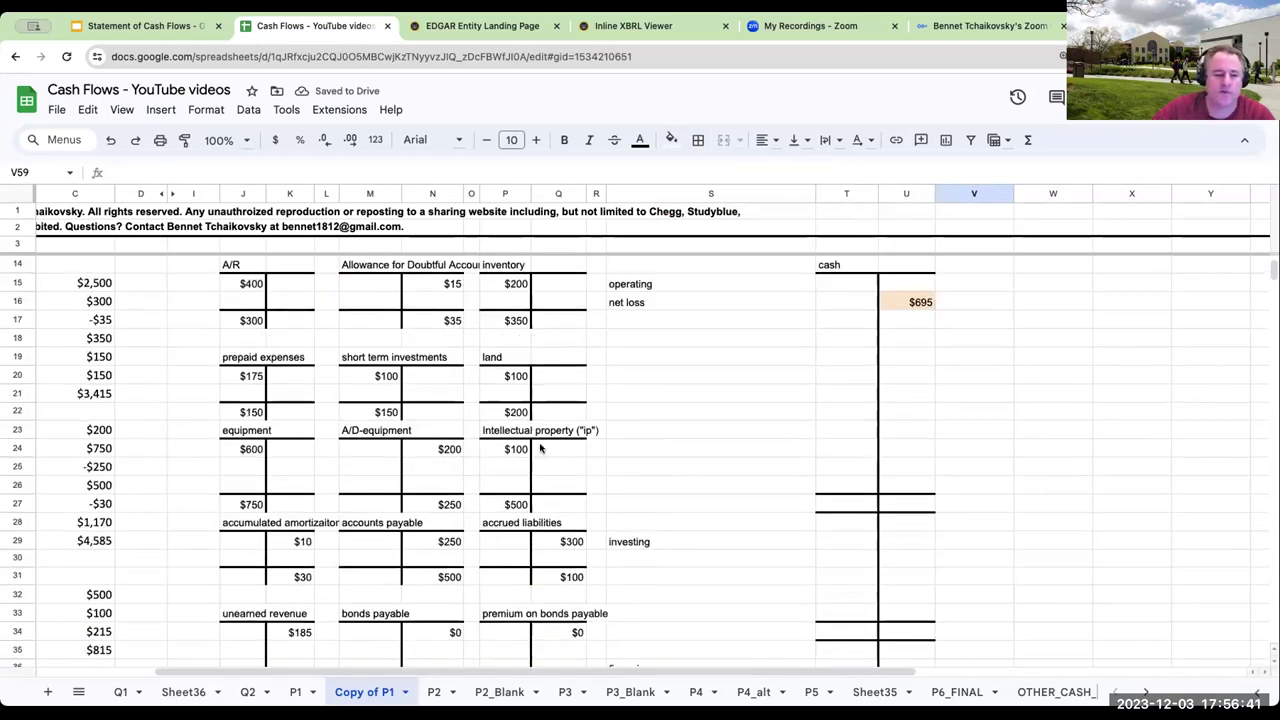
pyautogui.click(284, 464)
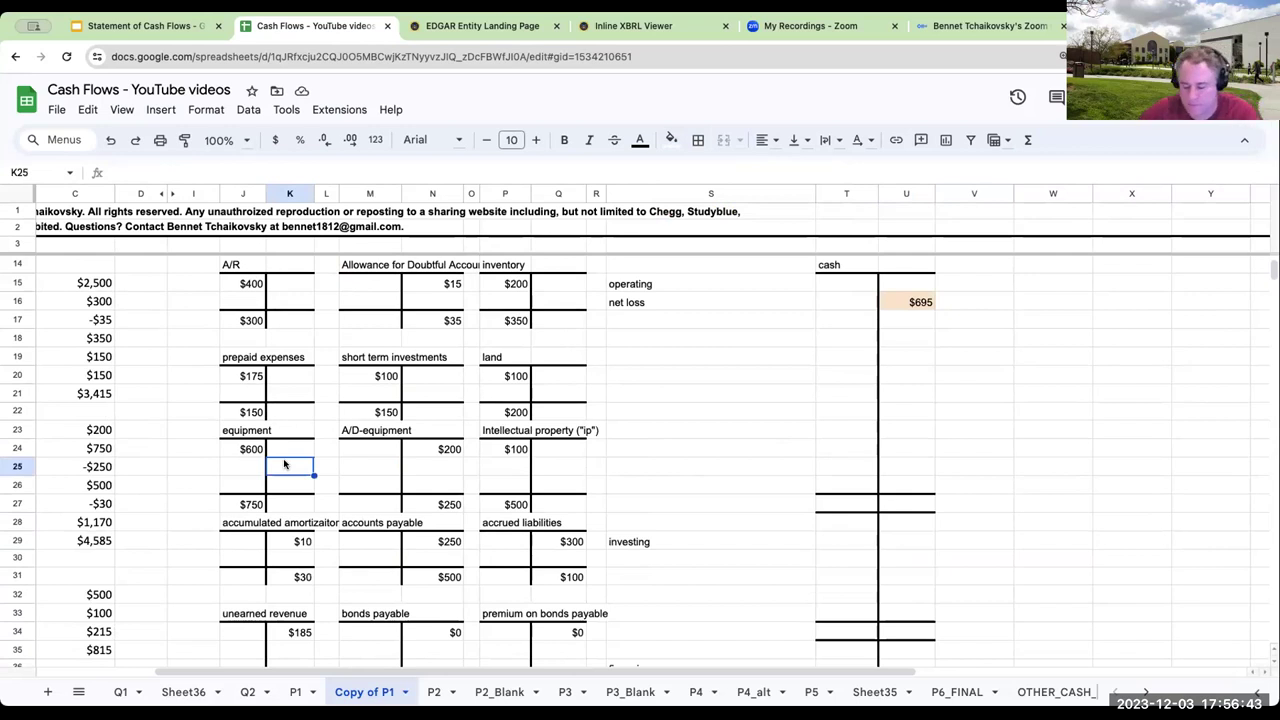
pyautogui.write('+')
pyautogui.scroll(-10, 700, 480)
pyautogui.click(938, 595)
pyautogui.press('Return')
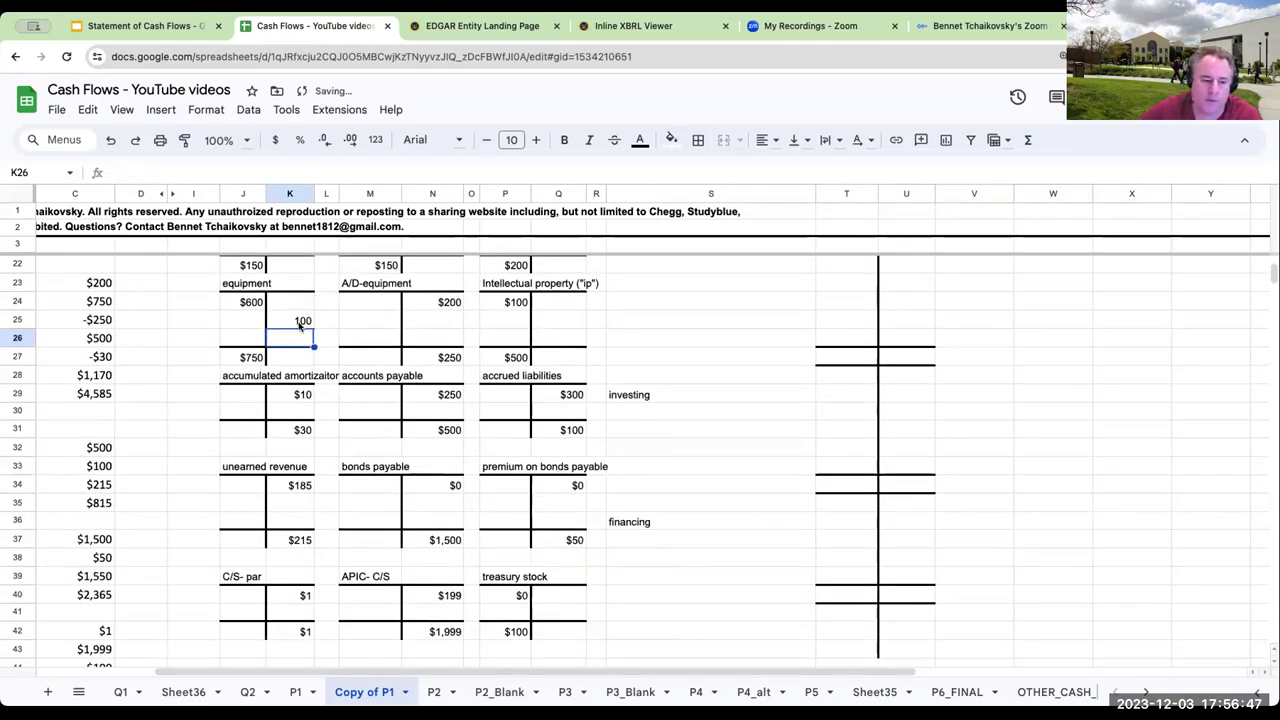
pyautogui.click(299, 325)
pyautogui.click(671, 139)
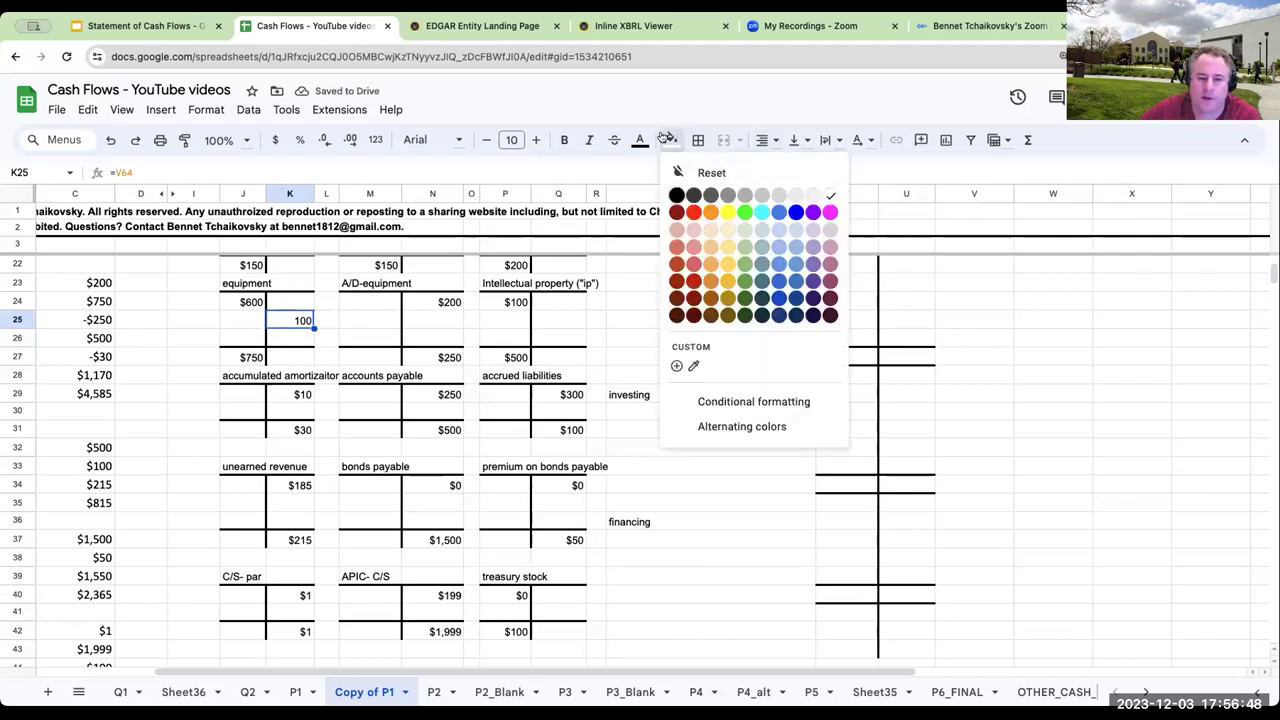
pyautogui.click(831, 231)
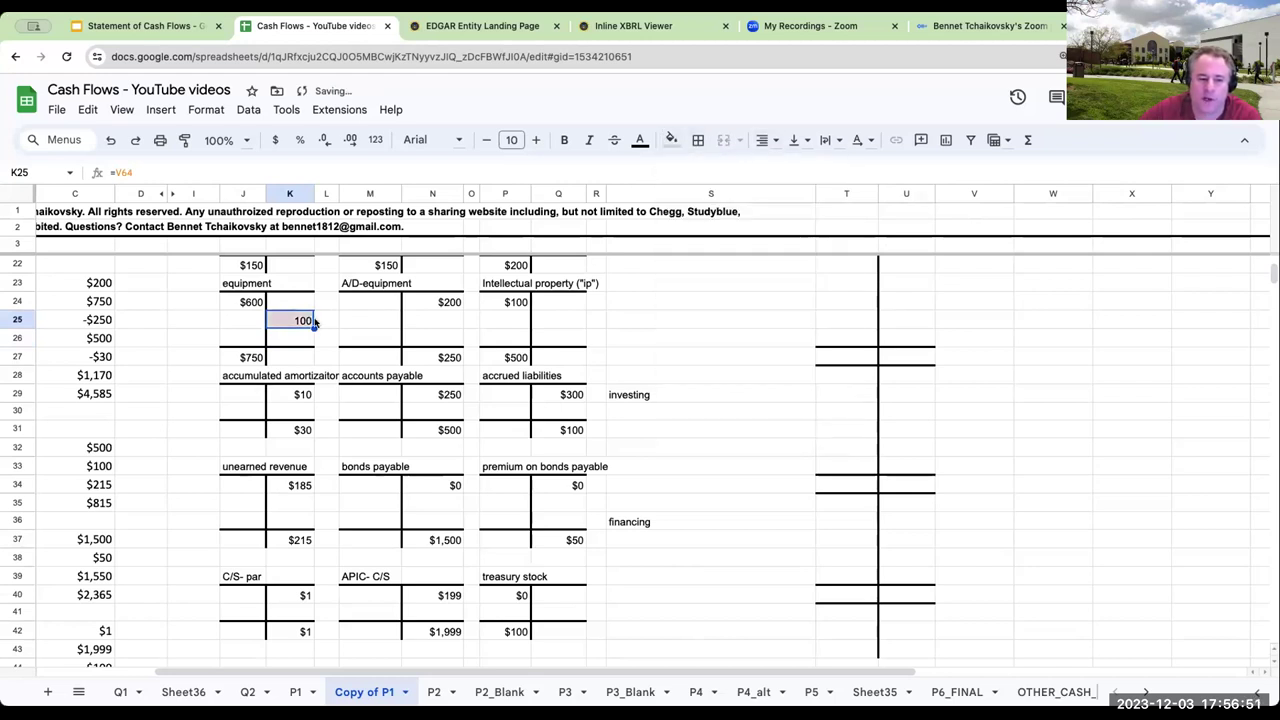
# - Post the A/D debit to M25 of the A/D-equipment T-account as a reference to U63, with a light magenta fill
pyautogui.scroll(1, 380, 350)
pyautogui.click(376, 377)
pyautogui.write('+')
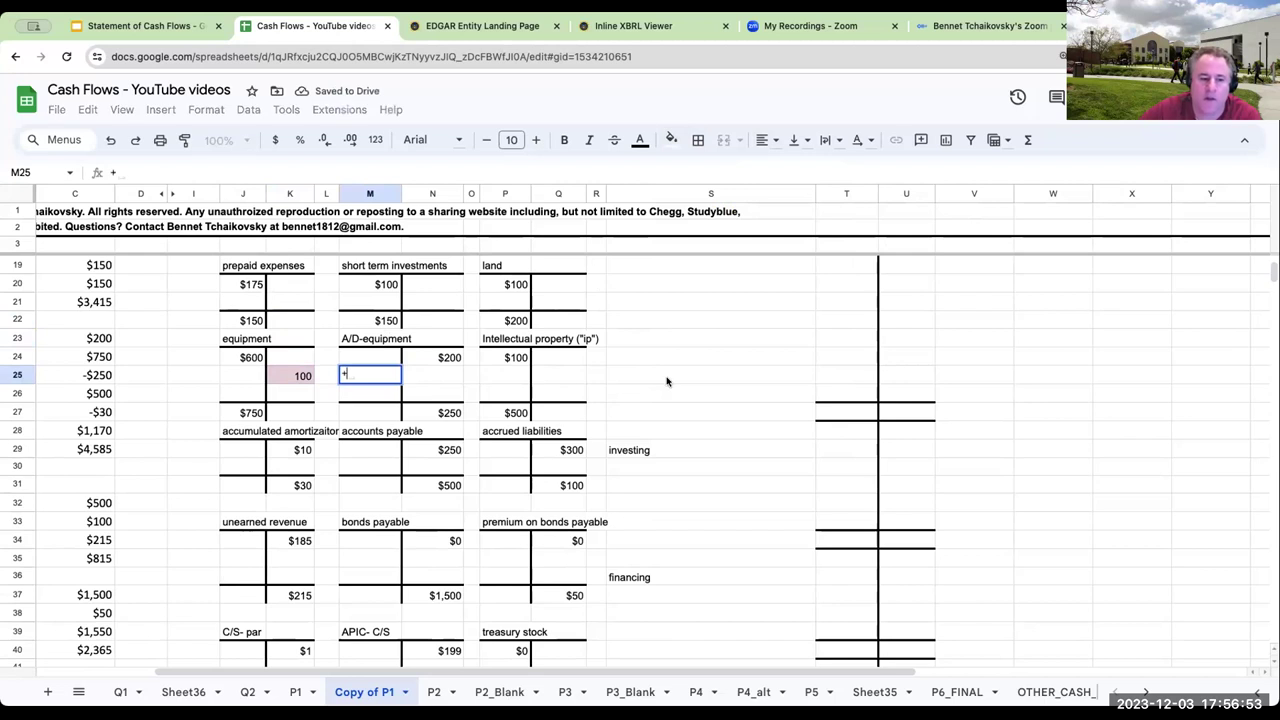
pyautogui.scroll(-10, 668, 380)
pyautogui.click(934, 494)
pyautogui.press('Return')
pyautogui.scroll(1, 431, 335)
pyautogui.click(389, 304)
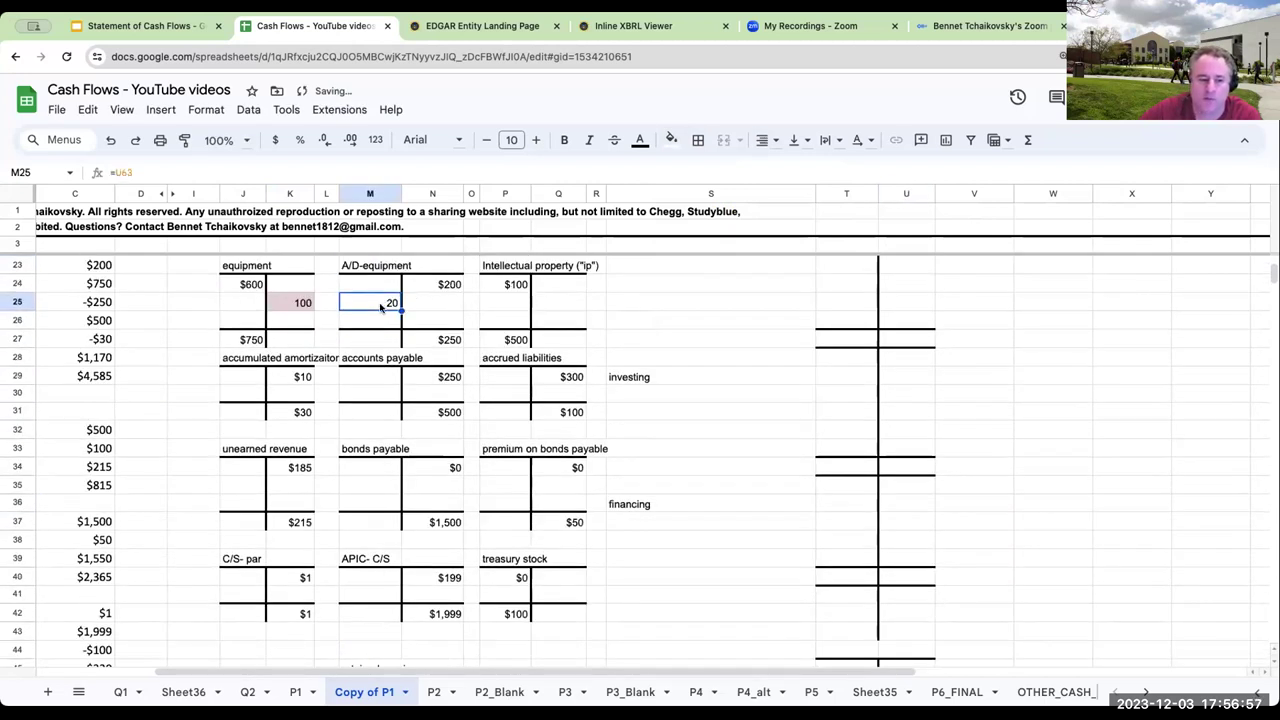
pyautogui.click(674, 140)
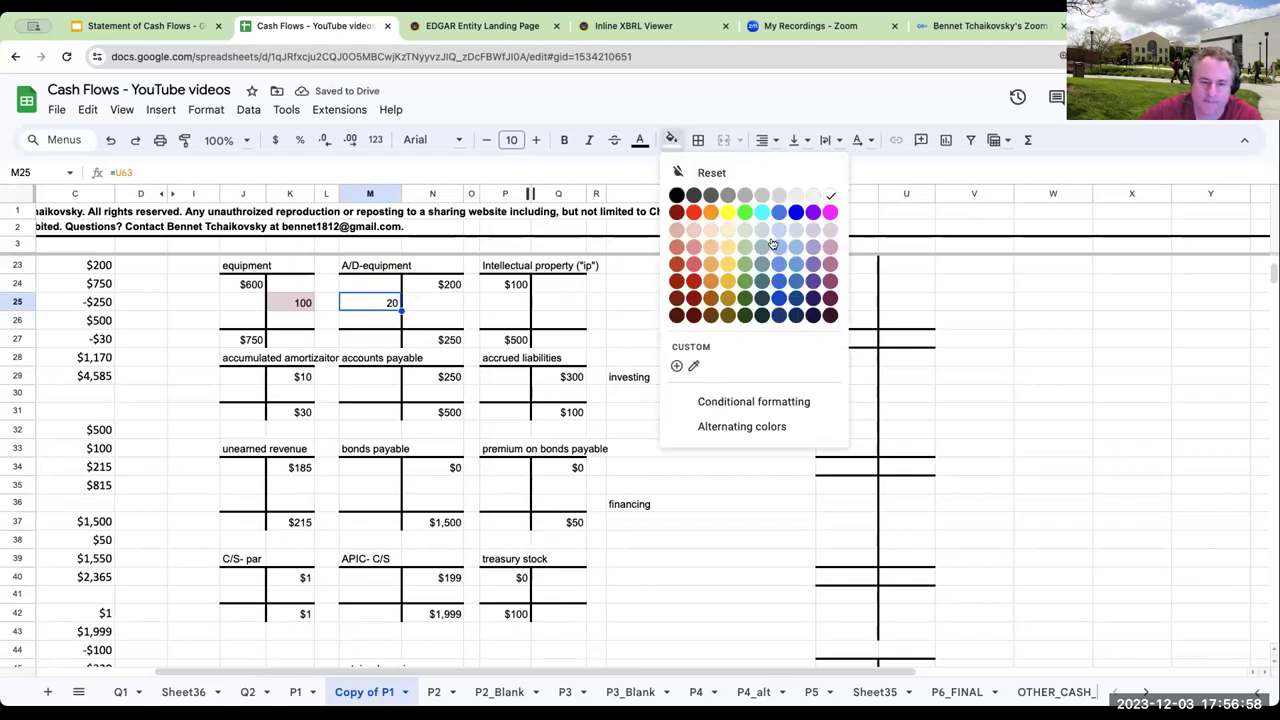
pyautogui.click(830, 236)
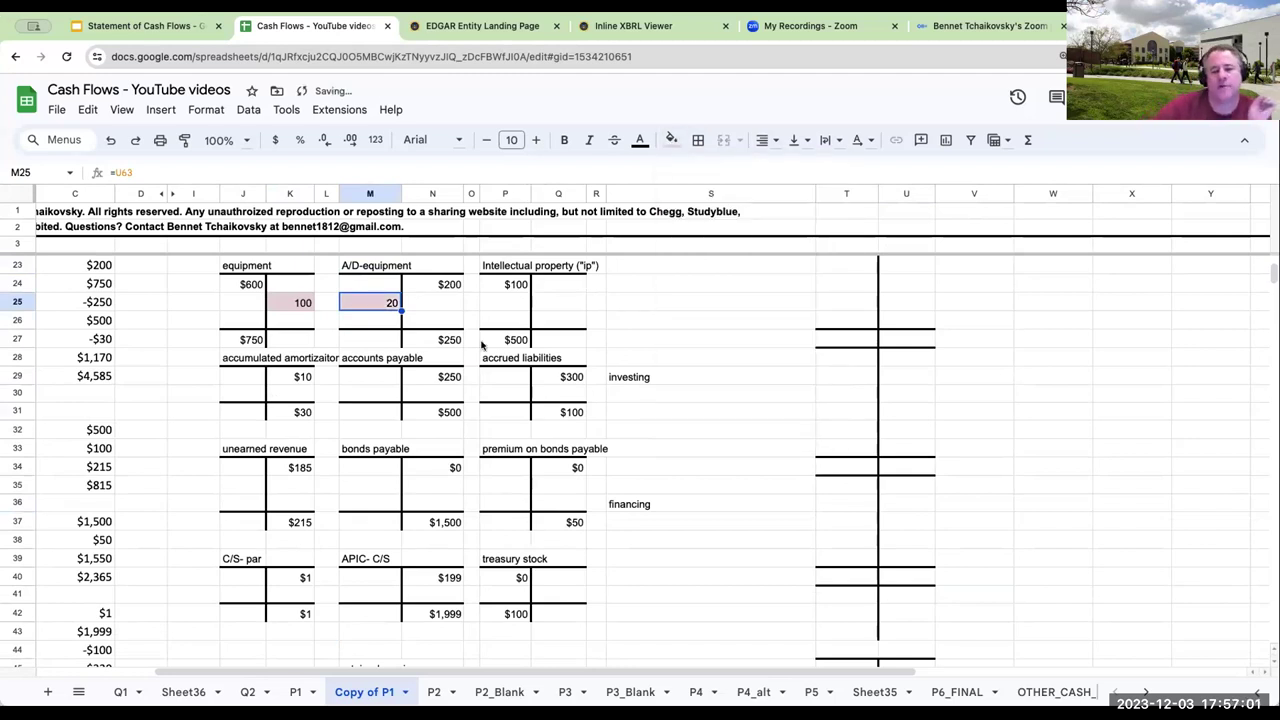
# - Label S30 in the investing section of the cash account "cash proceeds from sale of equipment"
pyautogui.click(684, 396)
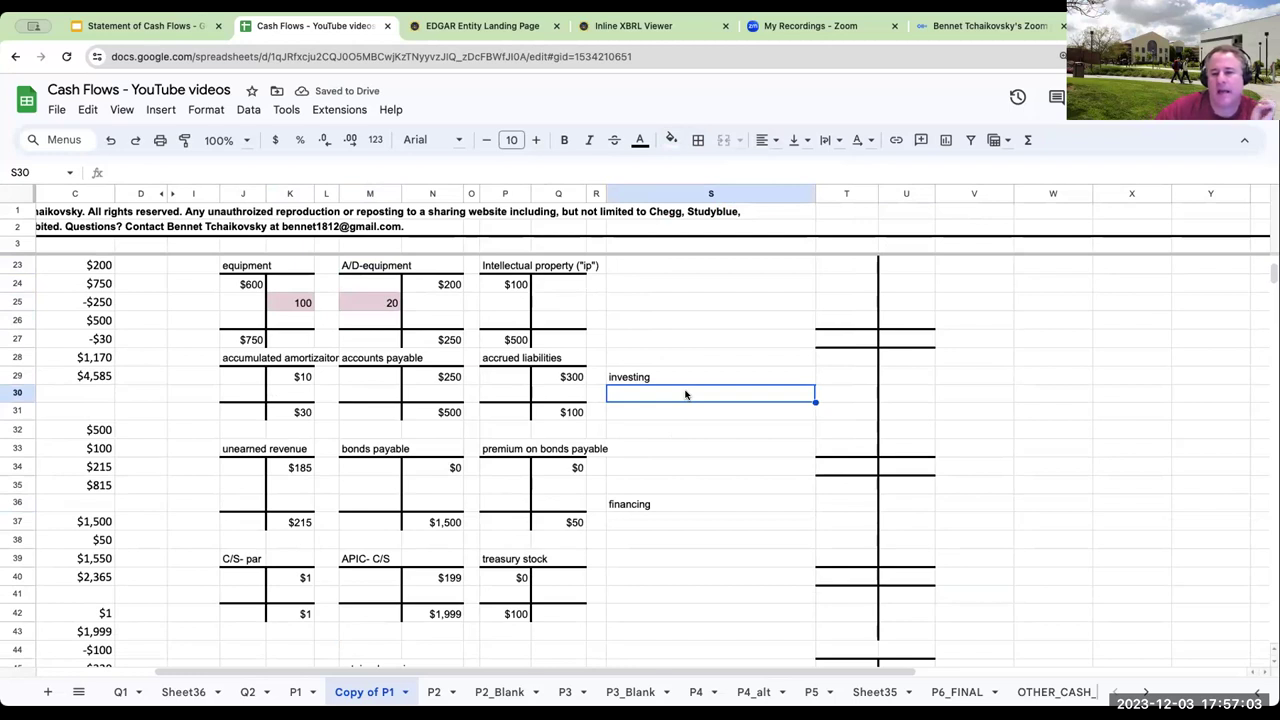
pyautogui.write('cash pr')
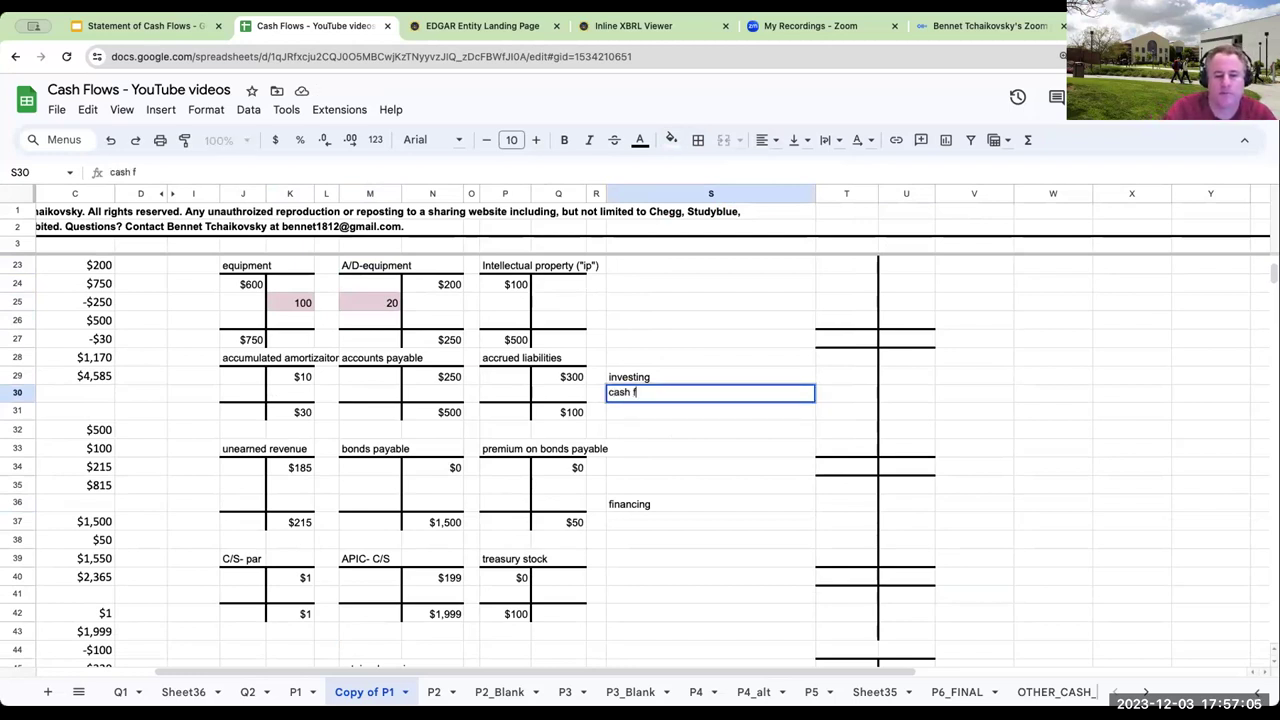
pyautogui.write('oceeds from s')
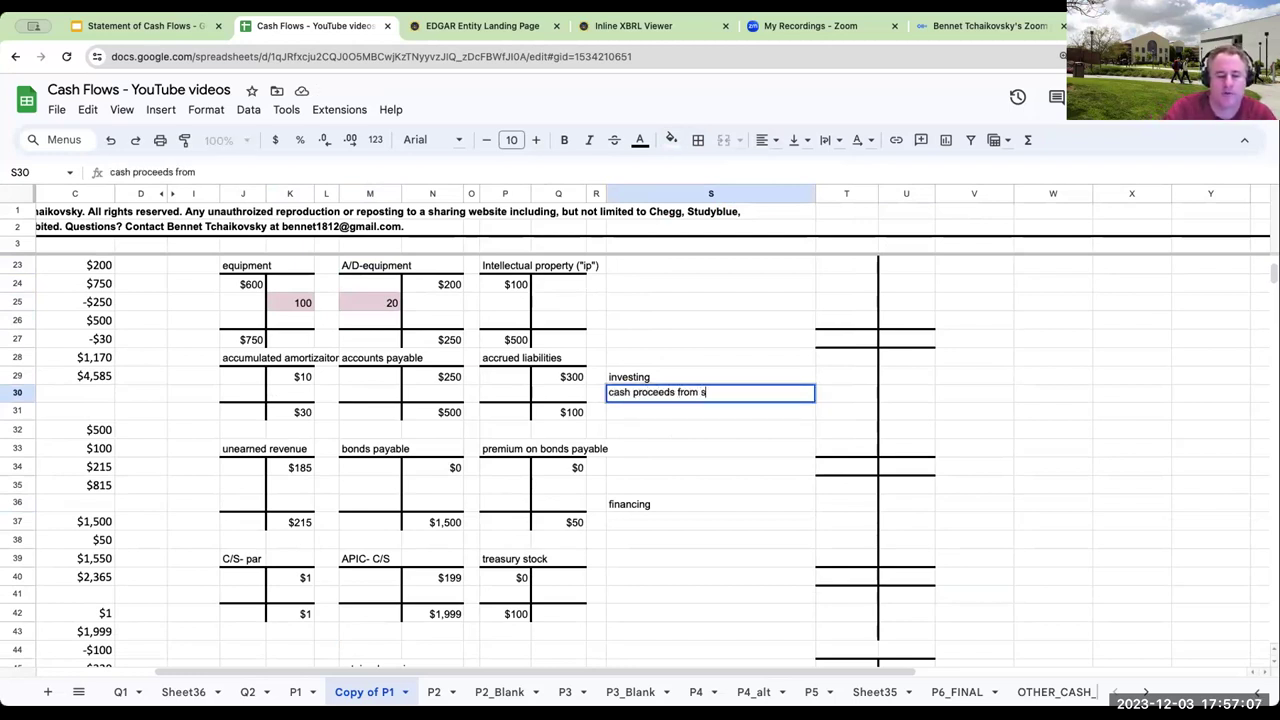
pyautogui.write('ale of equipment')
pyautogui.press('Return')
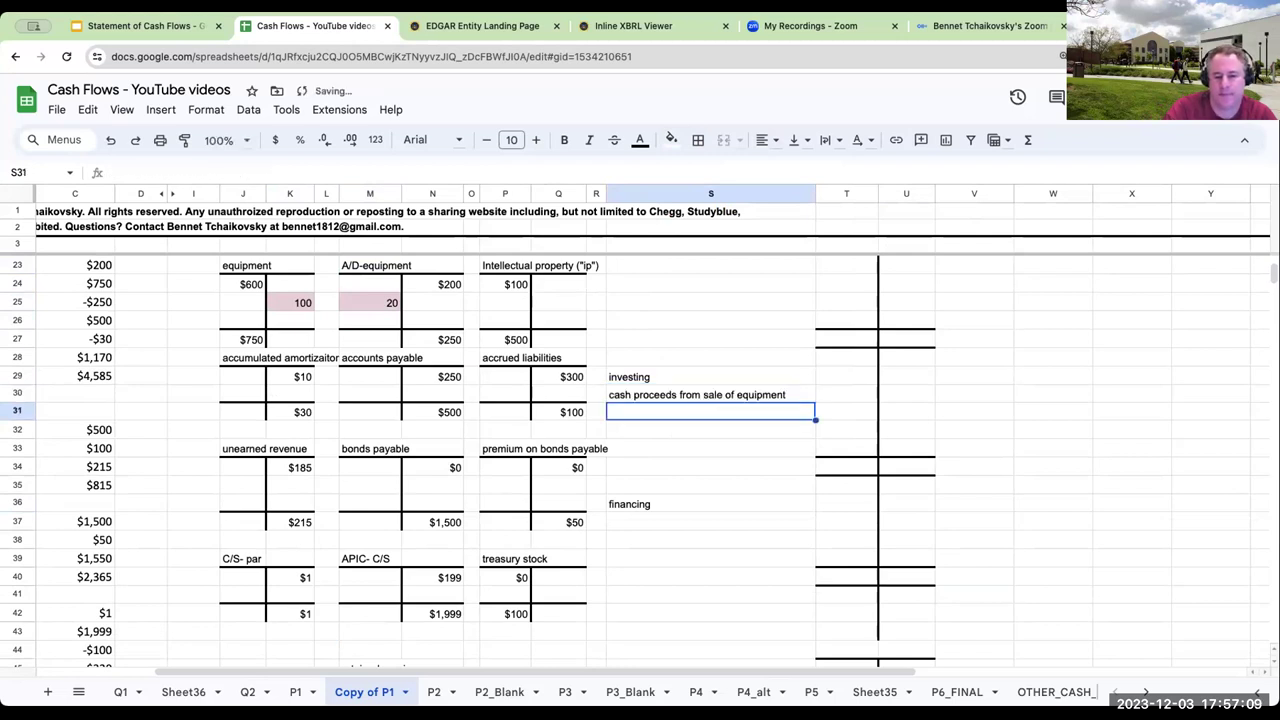
# - Post the cash proceeds to T30 of the cash account as a reference to U62, with a light magenta fill
pyautogui.press('Up')
pyautogui.press('Right')
pyautogui.write('+')
pyautogui.scroll(-9, 800, 420)
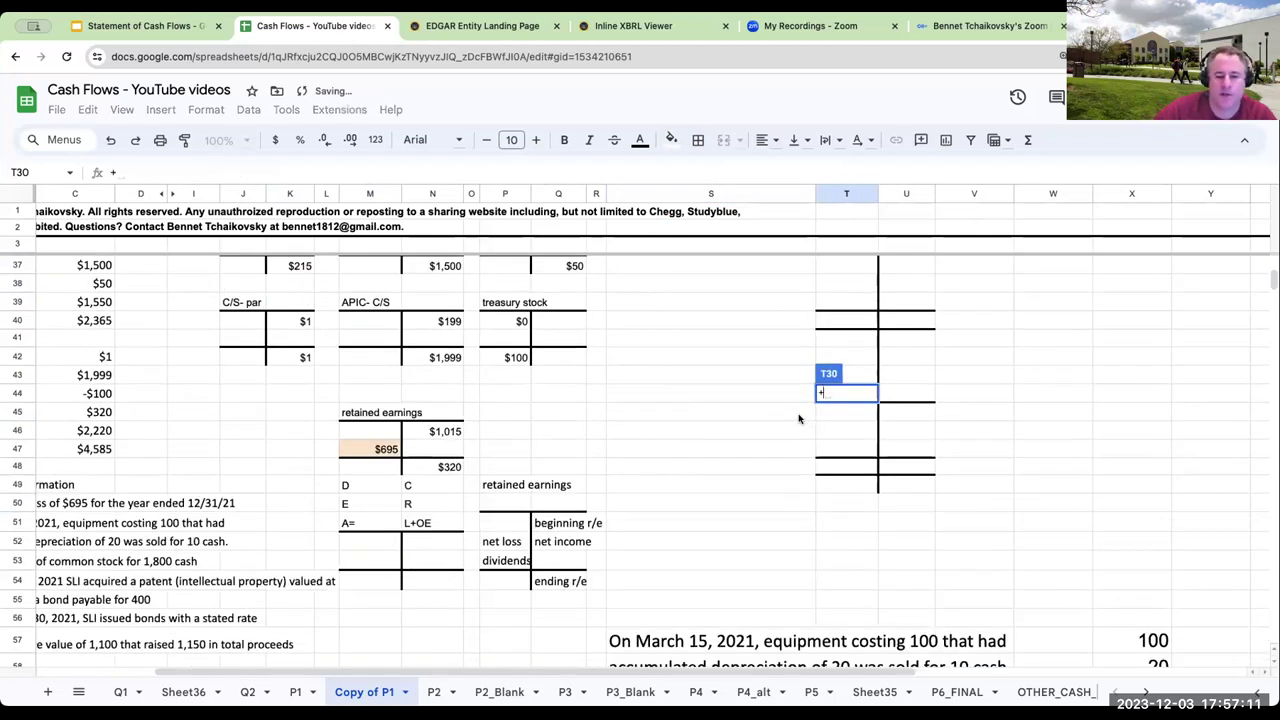
pyautogui.click(882, 514)
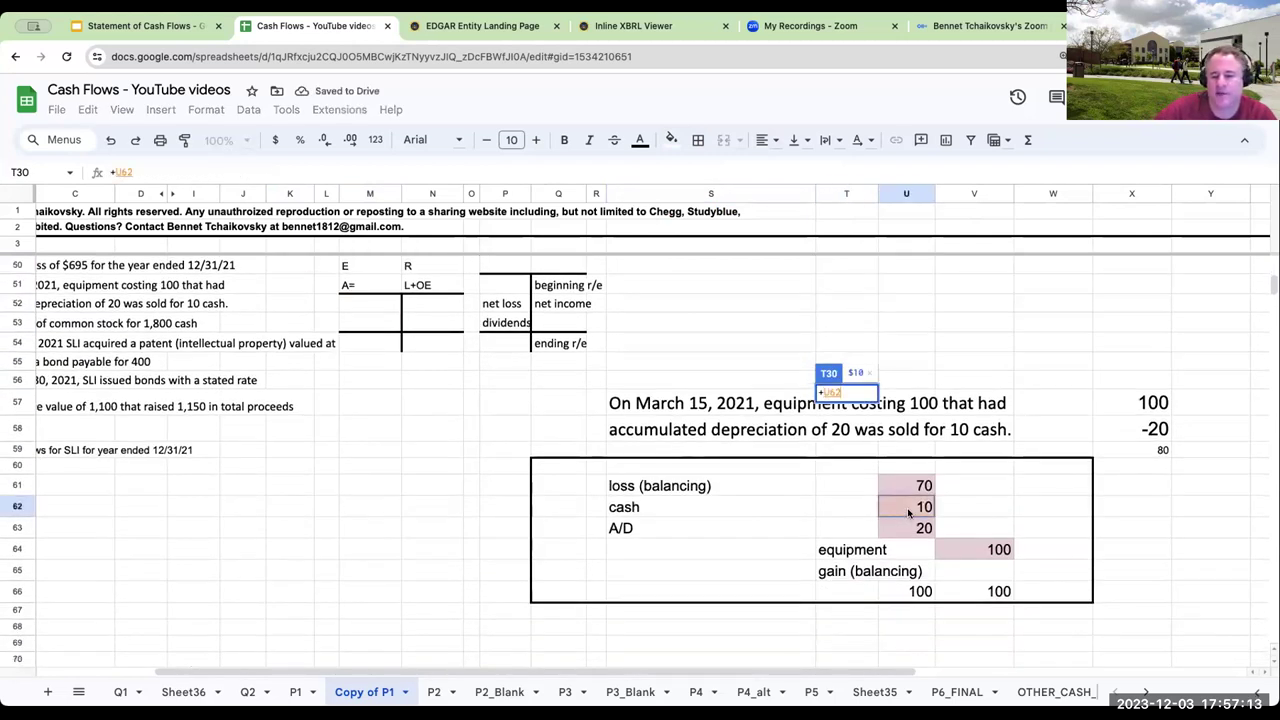
pyautogui.press('Return')
pyautogui.scroll(2, 862, 477)
pyautogui.click(848, 360)
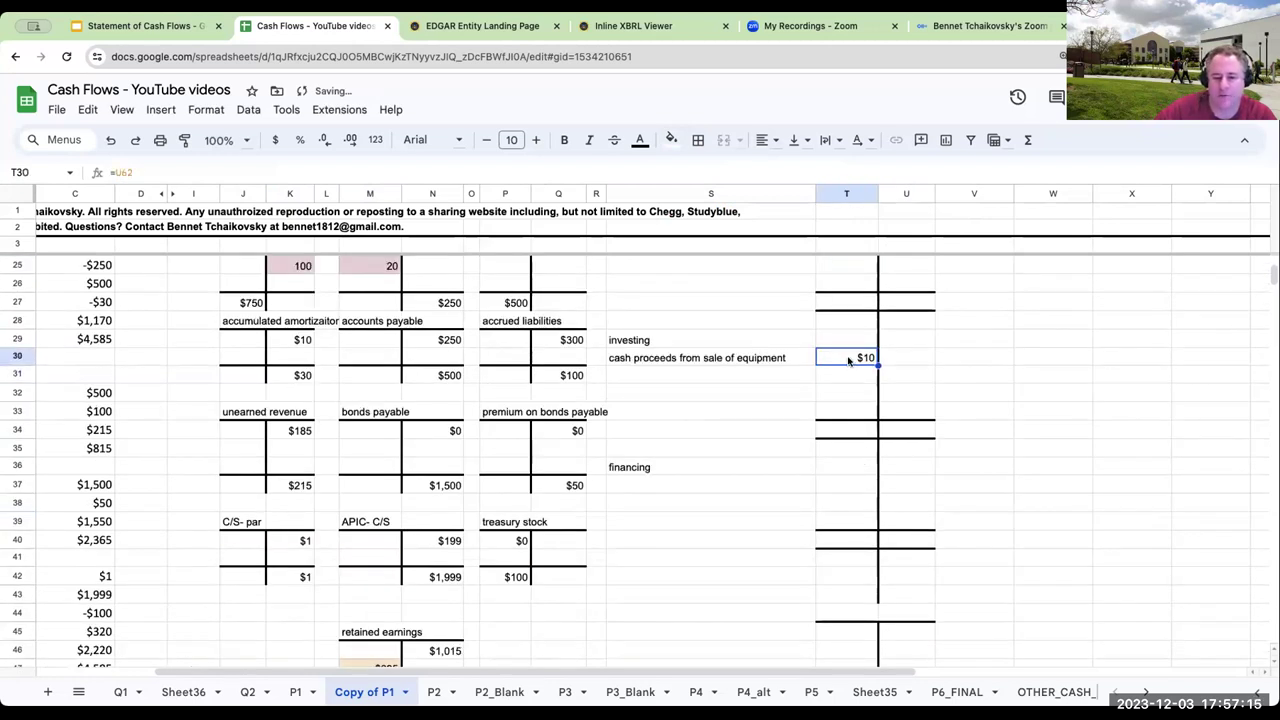
pyautogui.click(672, 139)
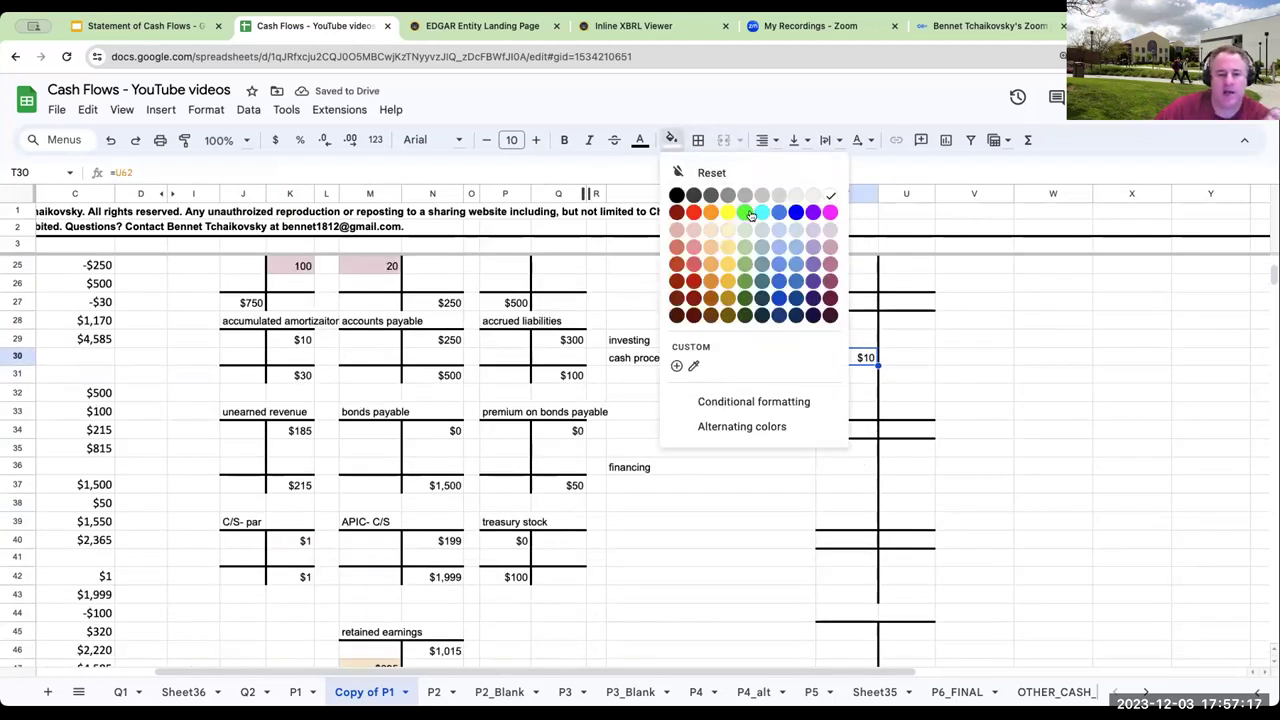
pyautogui.click(830, 235)
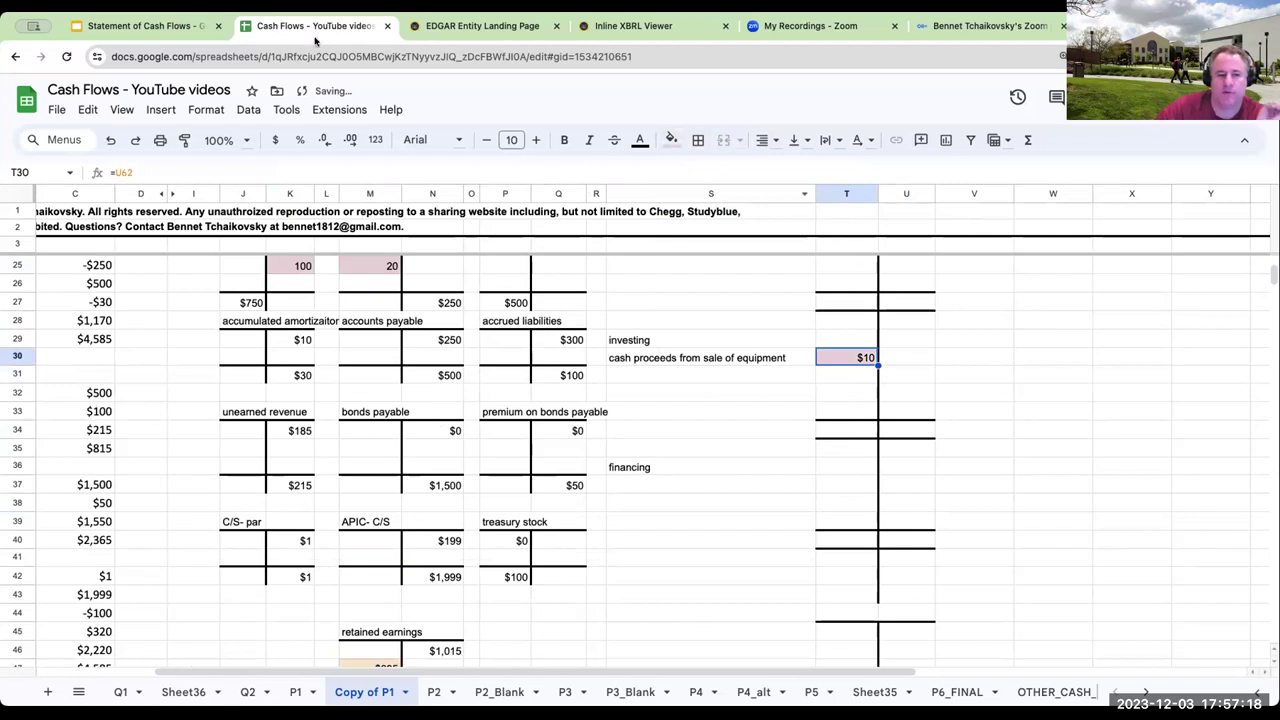
# - Check the "Sections of the statement of cash flows" slide in the Statement of Cash Flows presentation and return to the spreadsheet
pyautogui.click(200, 28)
pyautogui.click(100, 355)
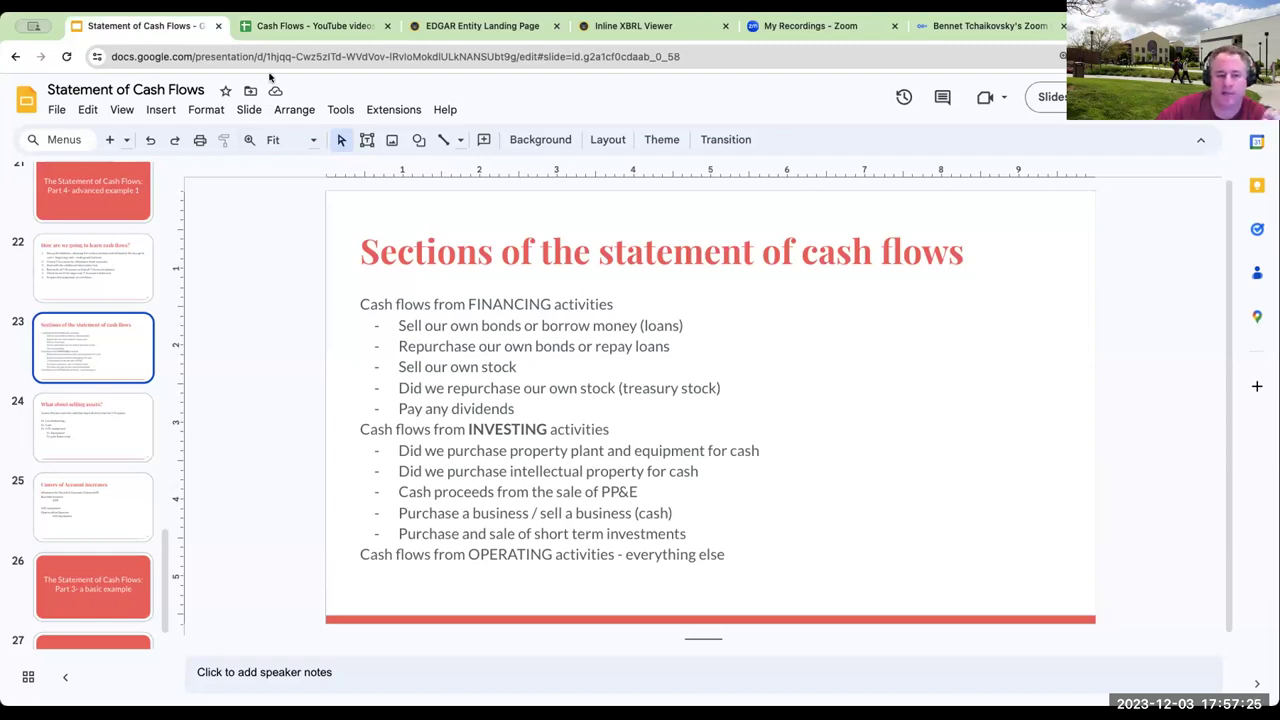
pyautogui.click(306, 25)
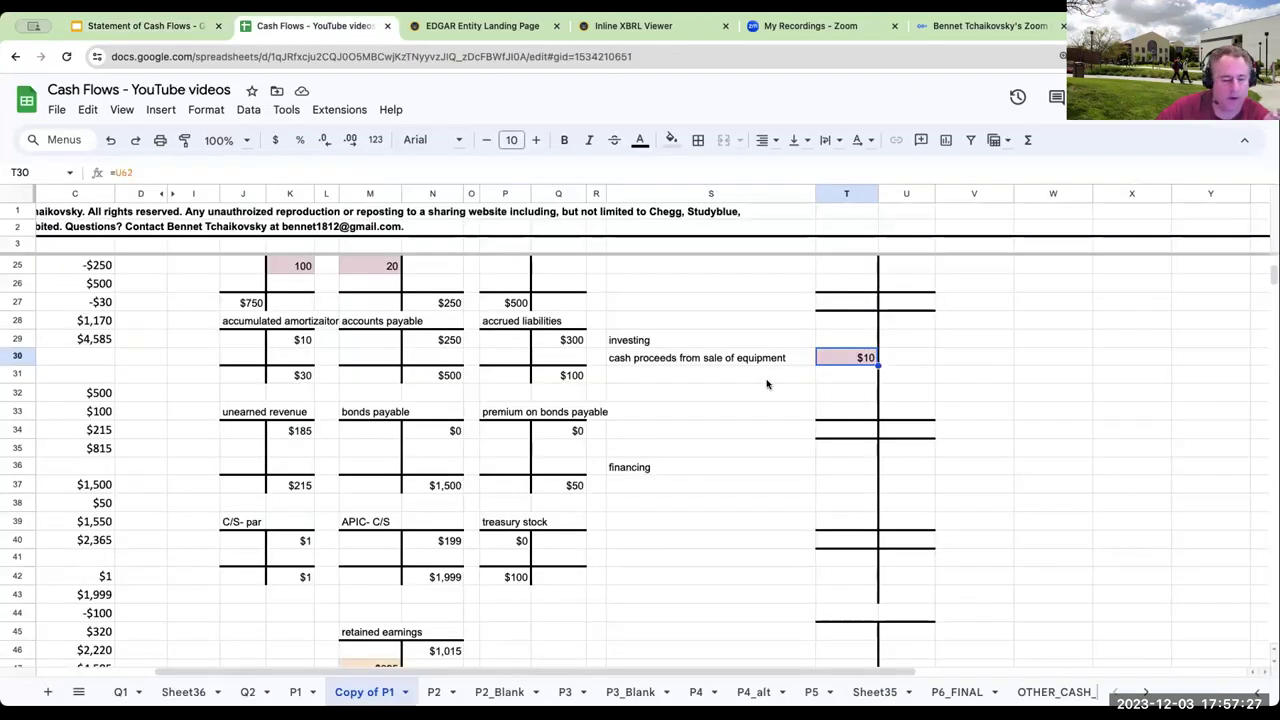
# - Post the loss on the equipment sale to T17 in the operating section of the cash account as a reference to U61
pyautogui.scroll(-6, 767, 384)
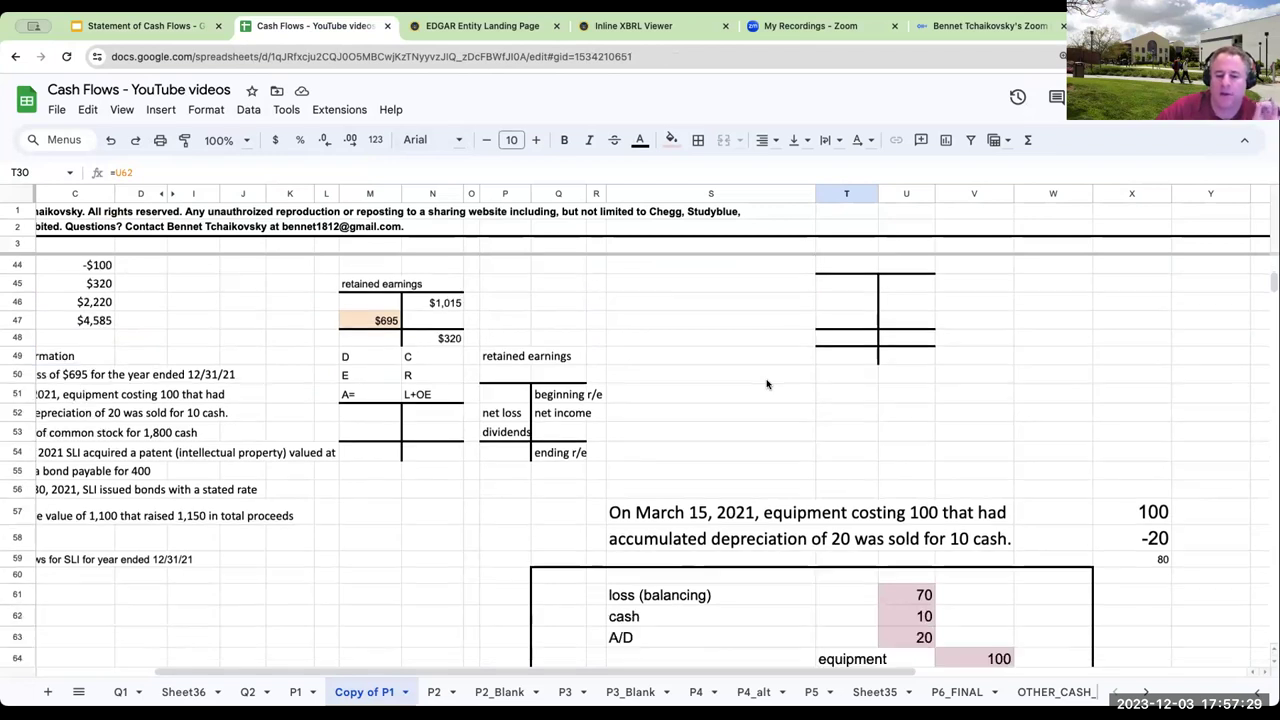
pyautogui.click(628, 600)
pyautogui.click(926, 598)
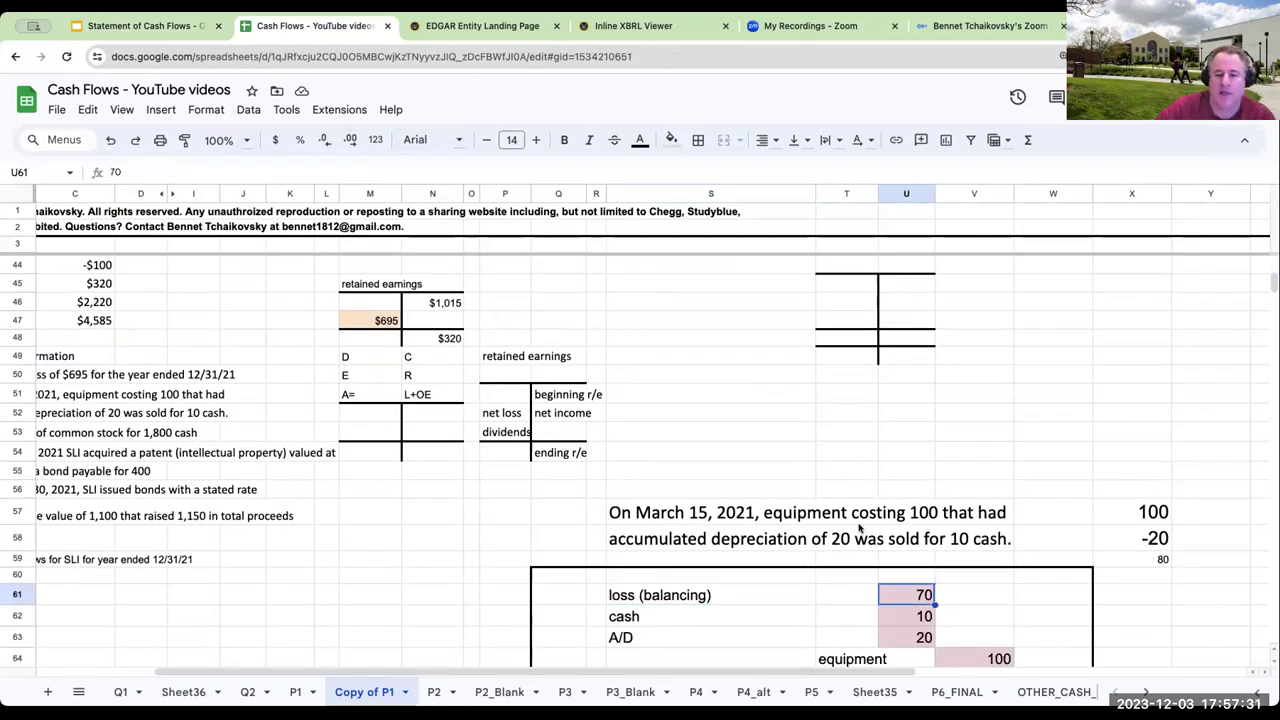
pyautogui.scroll(5, 858, 528)
pyautogui.scroll(6, 858, 528)
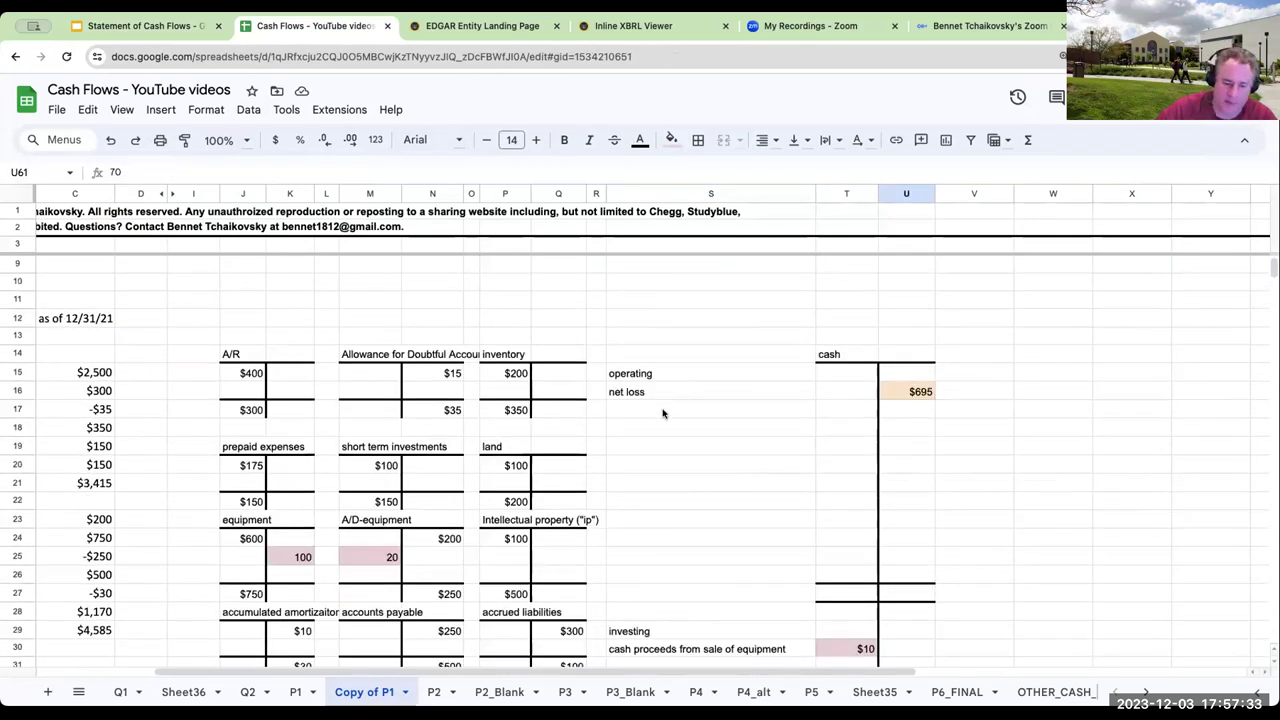
pyautogui.click(662, 413)
pyautogui.click(836, 420)
pyautogui.write('+')
pyautogui.scroll(-10, 858, 450)
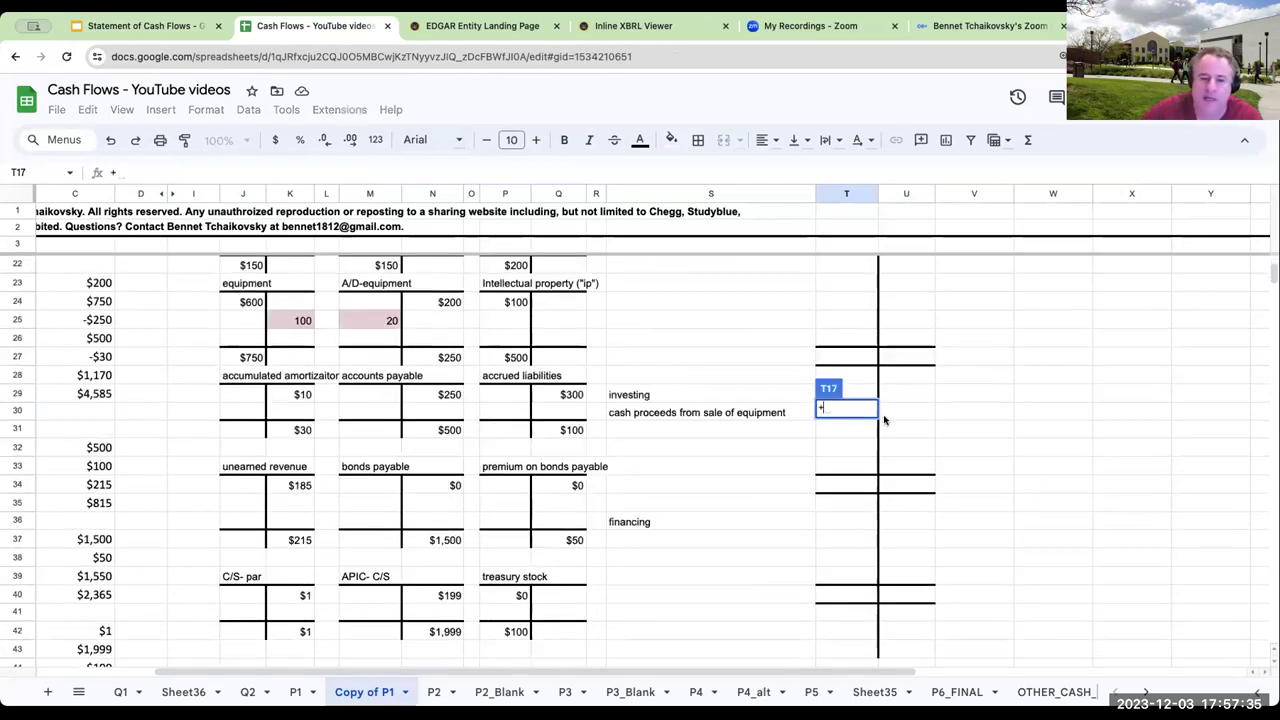
pyautogui.click(900, 612)
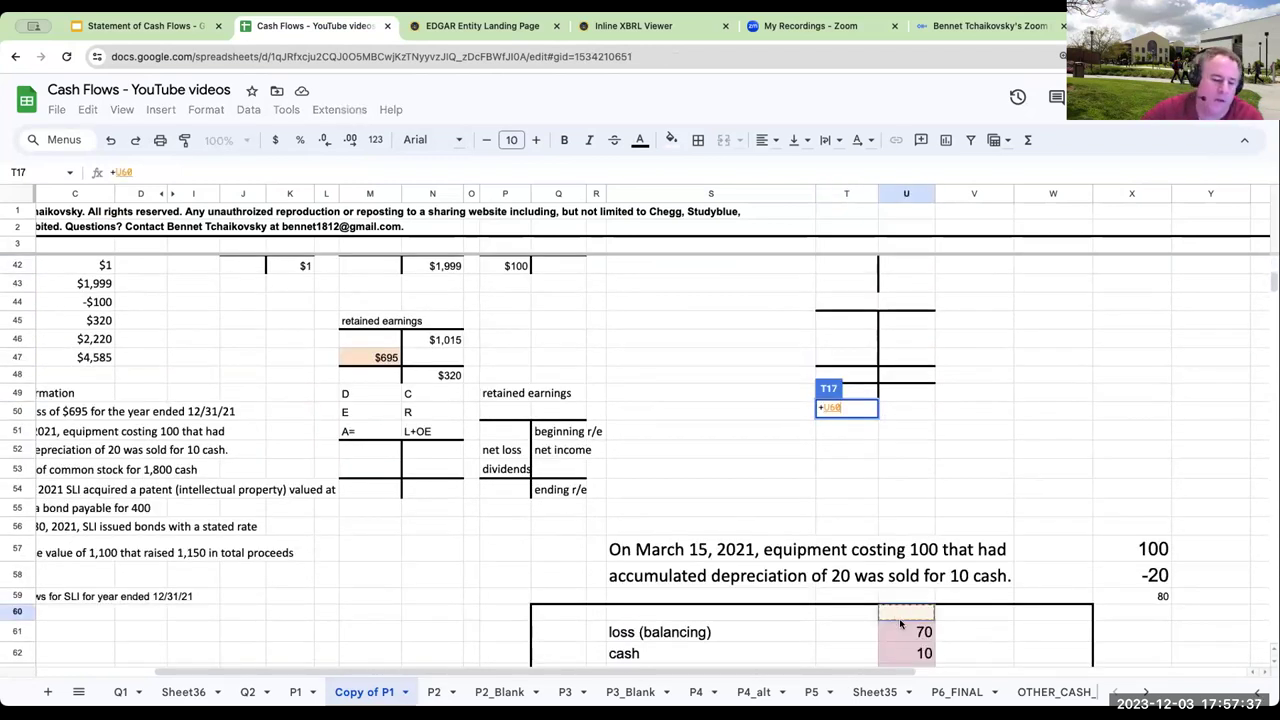
pyautogui.press('Return')
pyautogui.scroll(10, 858, 560)
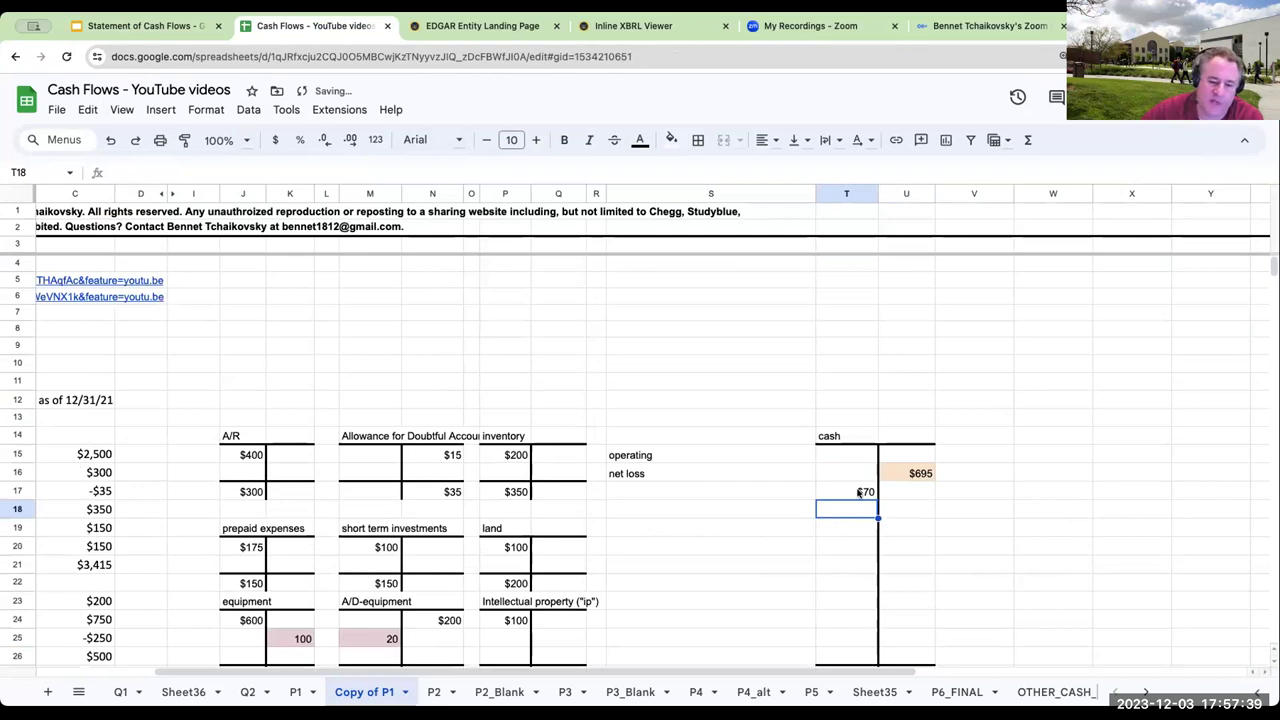
# - Shade the posted loss in T17 with a light magenta fill
pyautogui.click(858, 492)
pyautogui.click(671, 139)
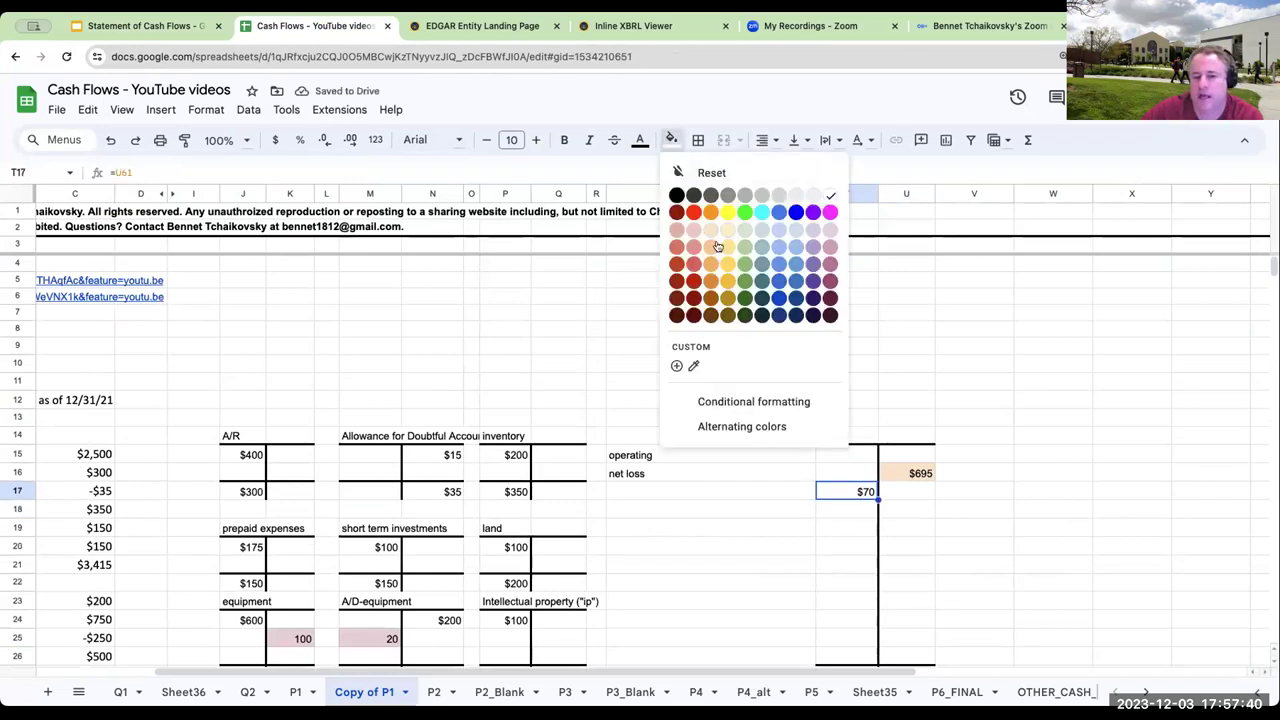
pyautogui.click(833, 246)
# - Label S17 in the operating section of the cash account "loss on sale of equipment"
pyautogui.click(632, 492)
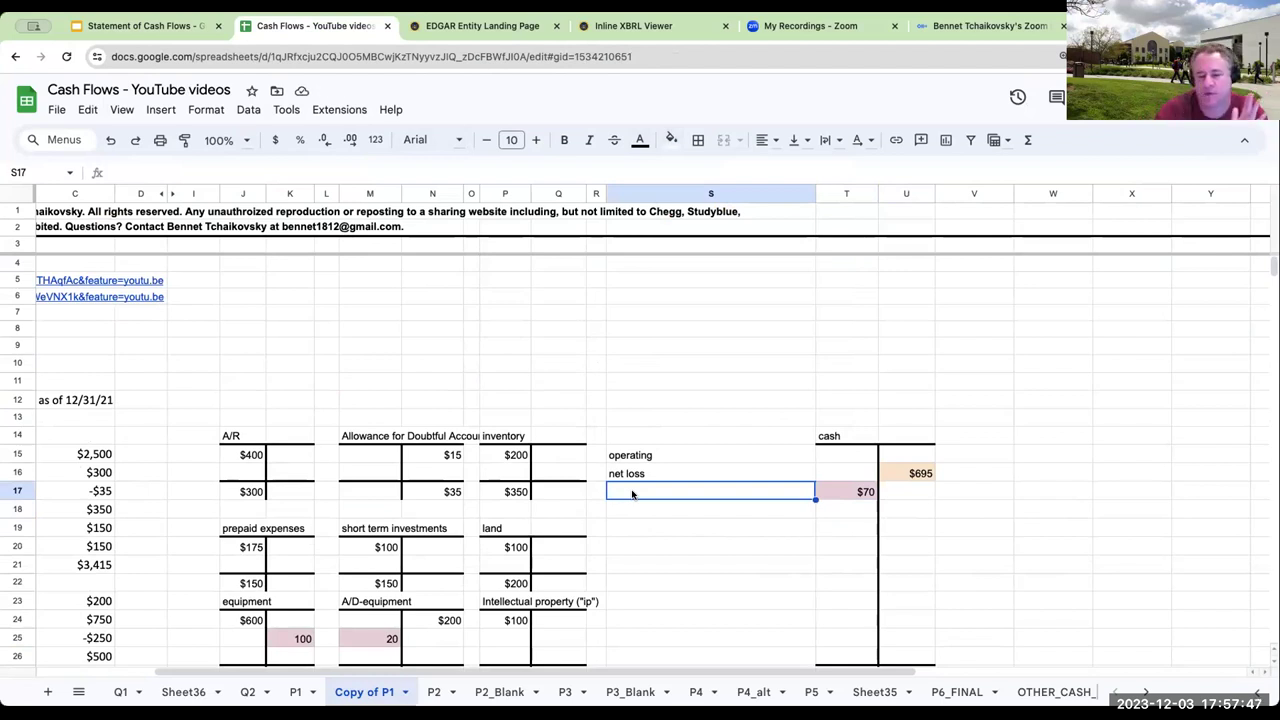
pyautogui.click(903, 497)
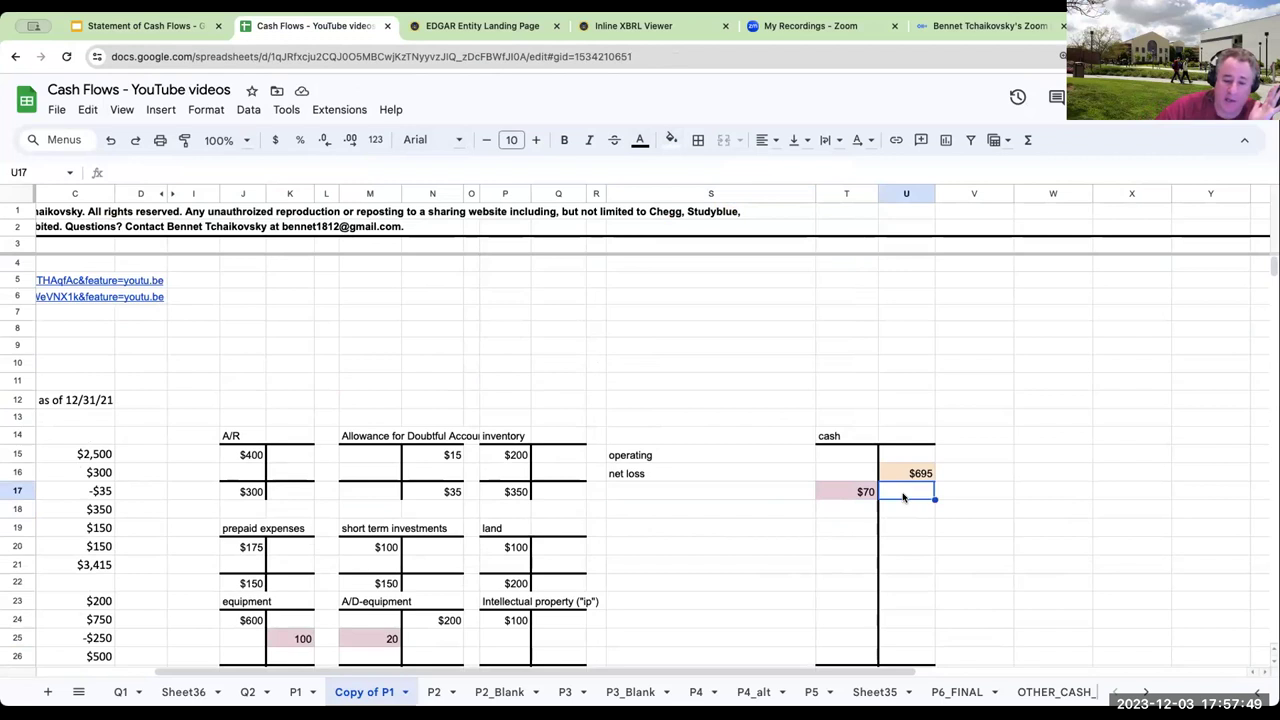
pyautogui.scroll(-10, 903, 497)
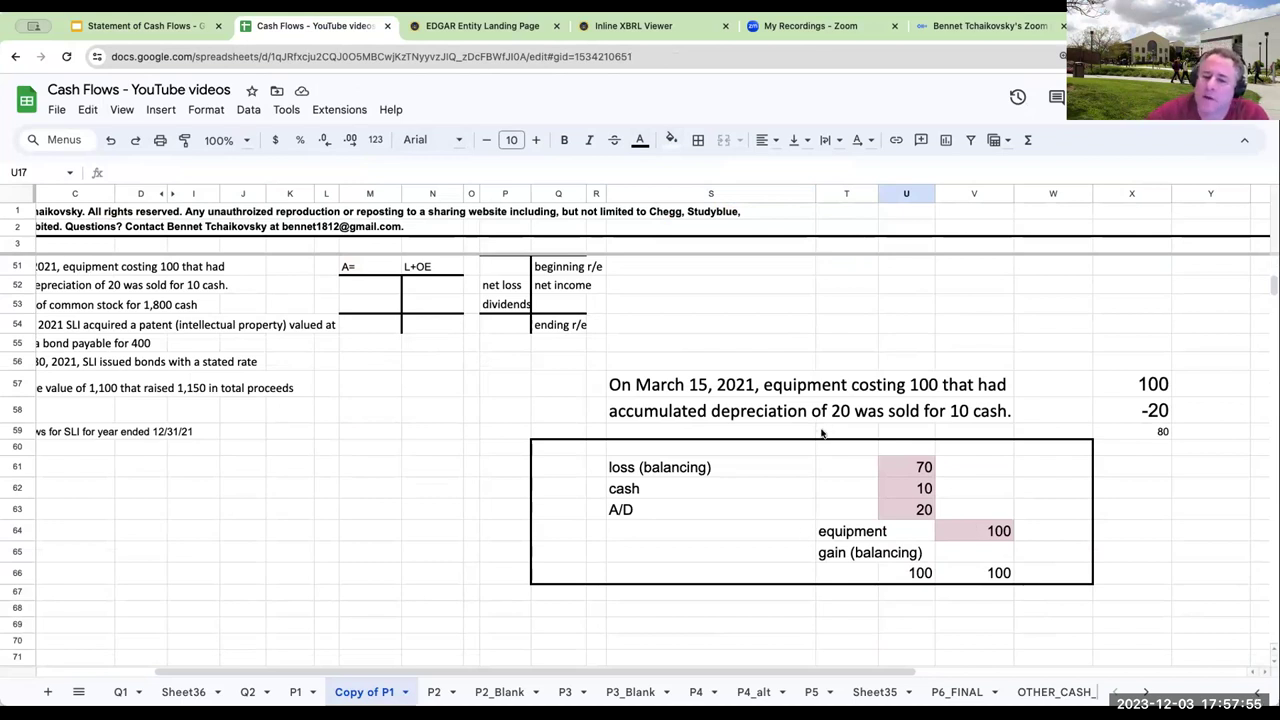
pyautogui.scroll(5, 820, 432)
pyautogui.scroll(6, 815, 435)
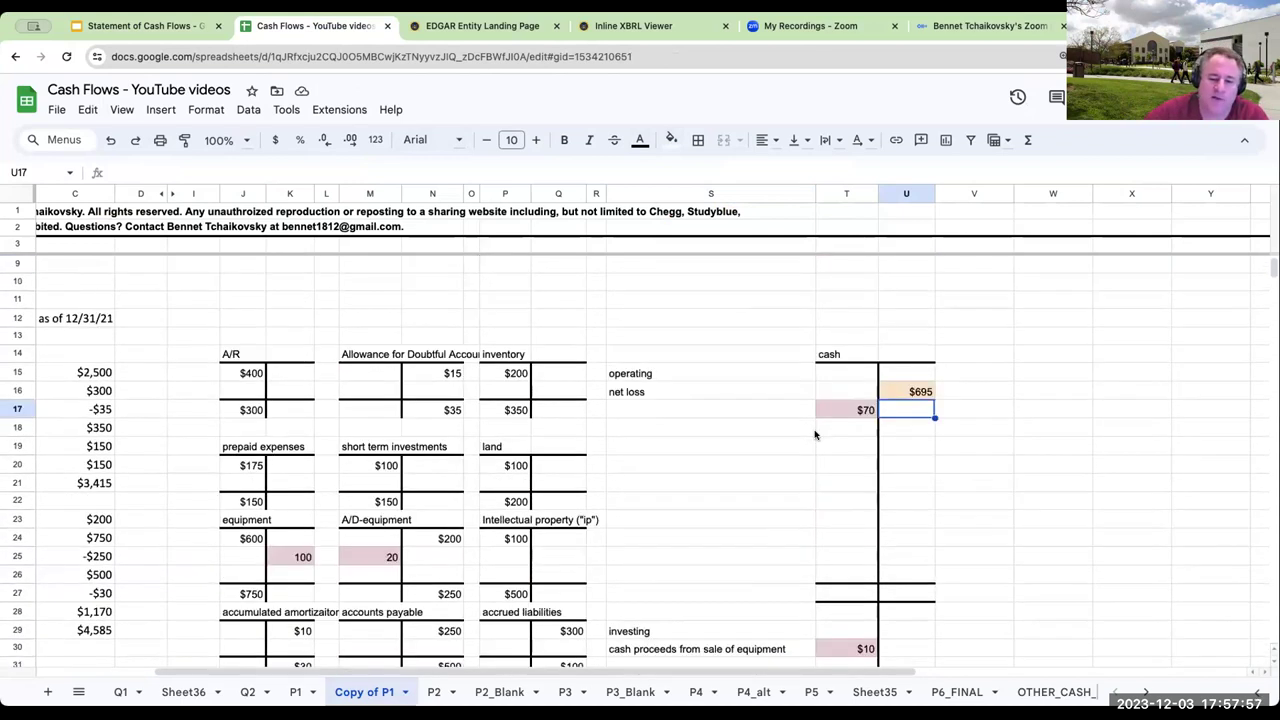
pyautogui.click(656, 408)
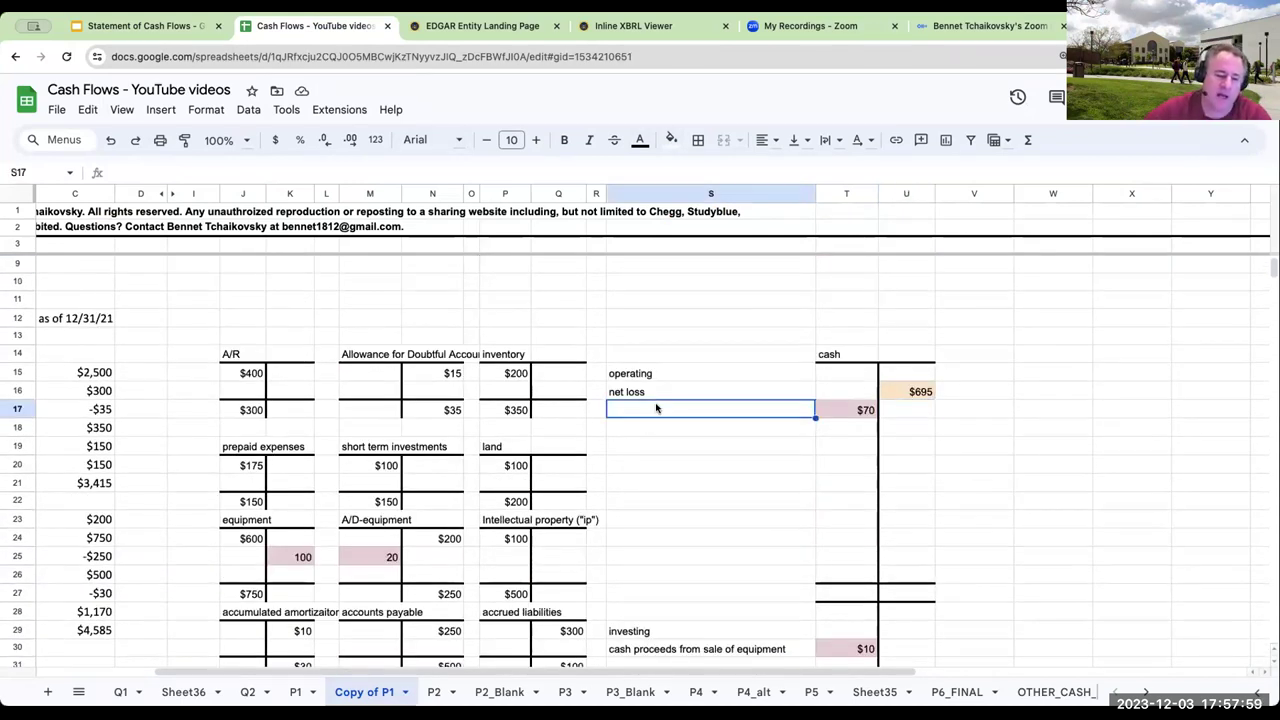
pyautogui.write('loss')
pyautogui.write('ale of equipment')
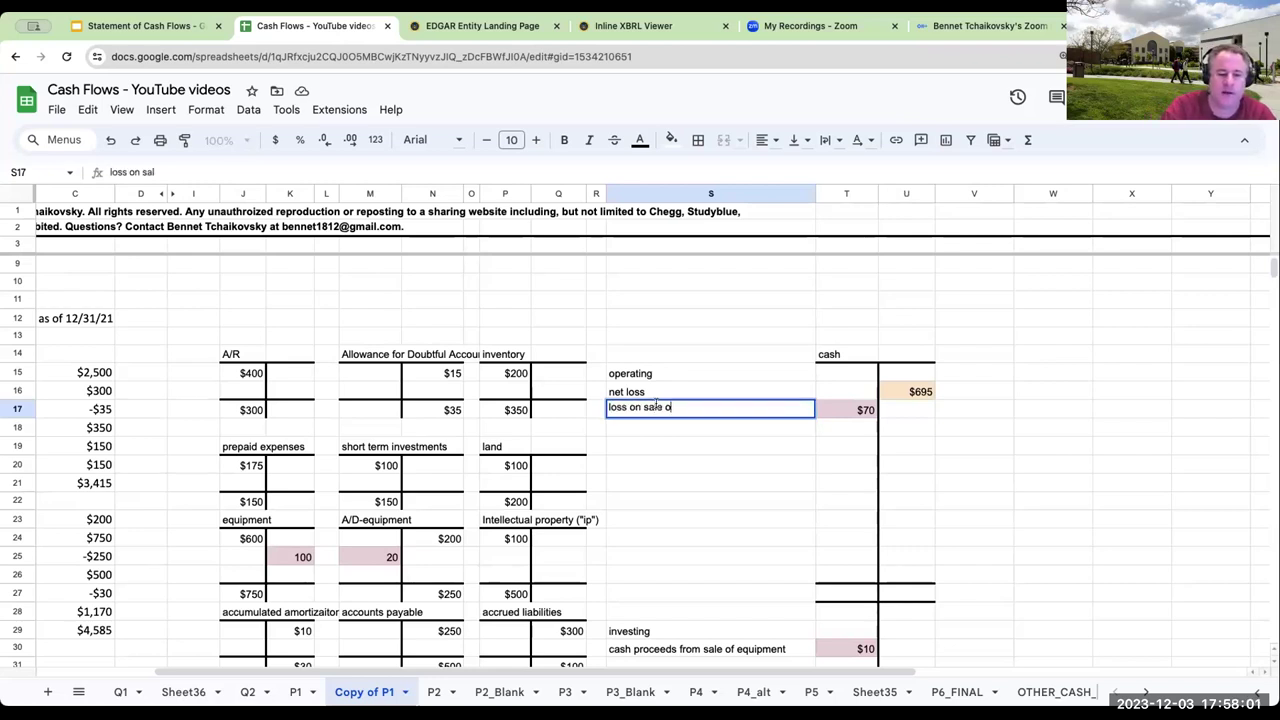
pyautogui.press('Return')
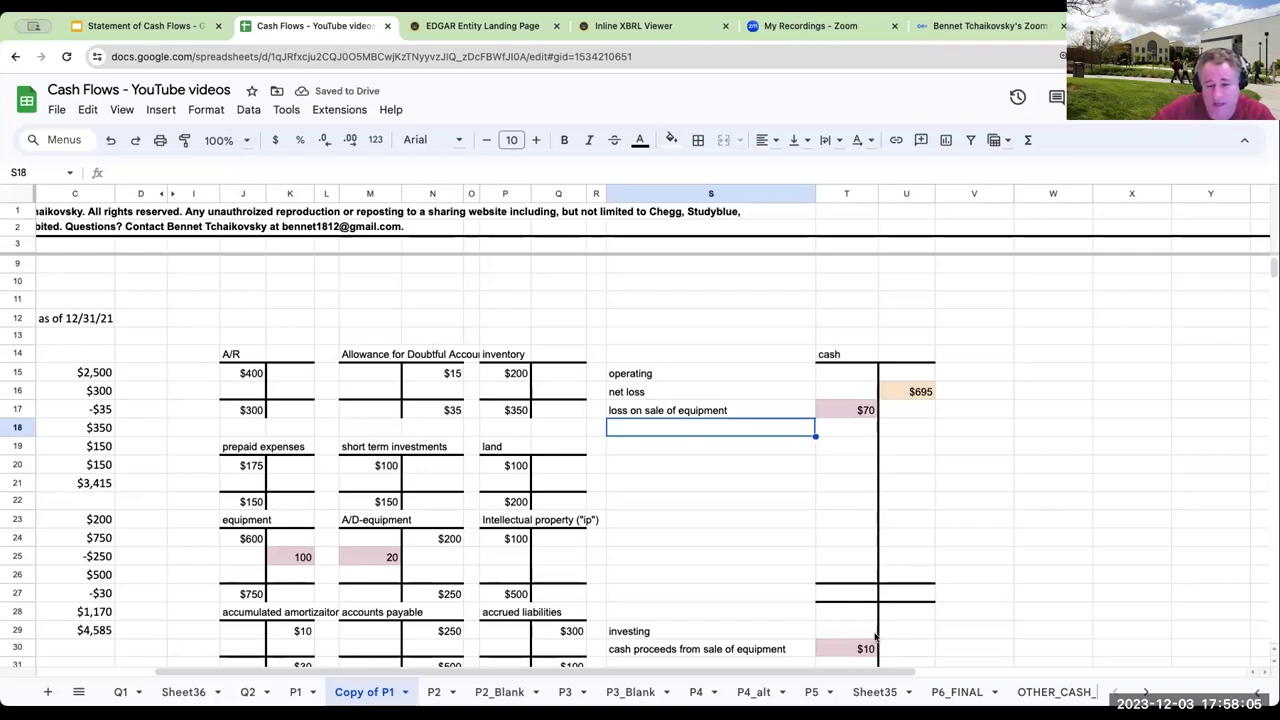
# - Review the sale proceeds, net loss and loss on sale entries in the operating and investing sections of the cash account
pyautogui.click(866, 649)
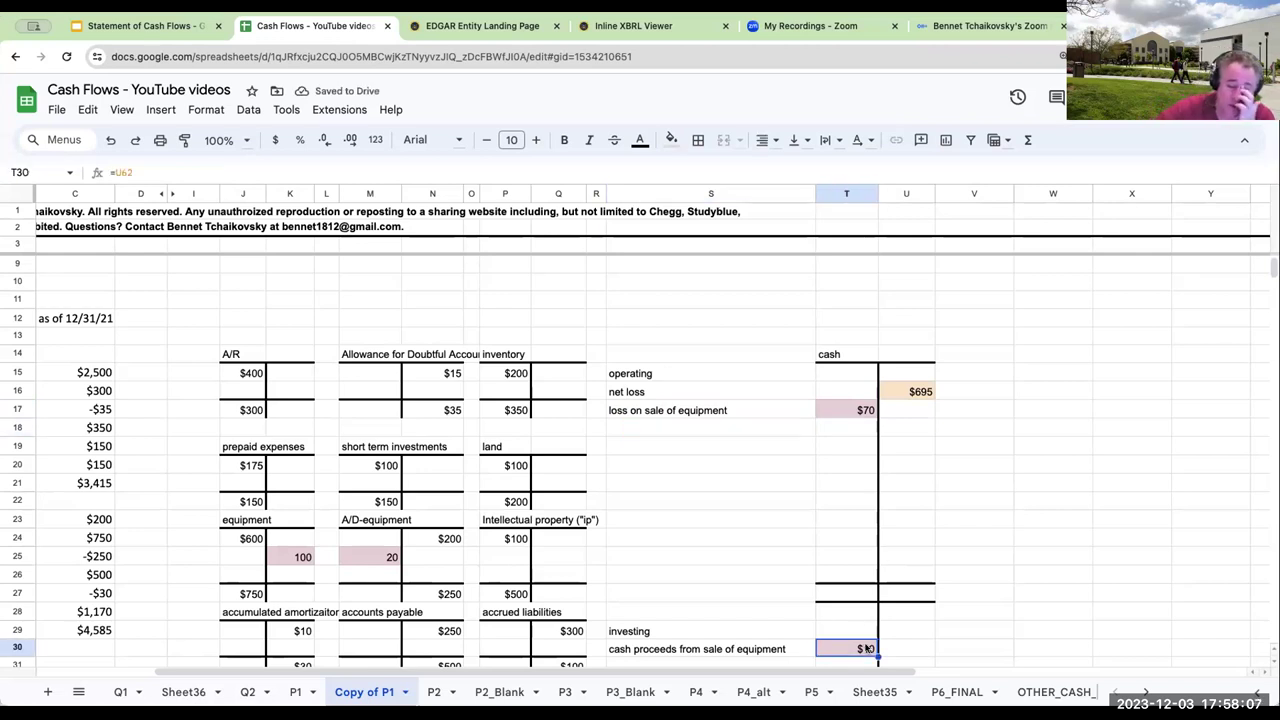
pyautogui.click(924, 392)
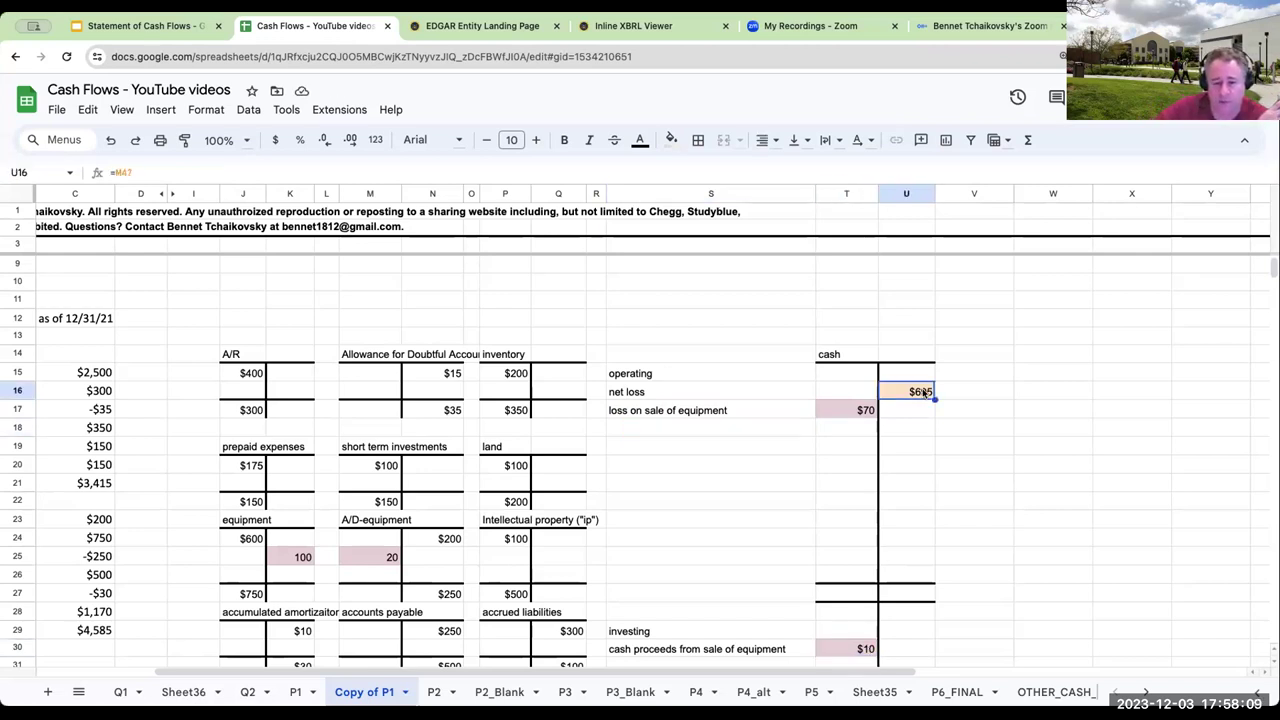
pyautogui.click(853, 410)
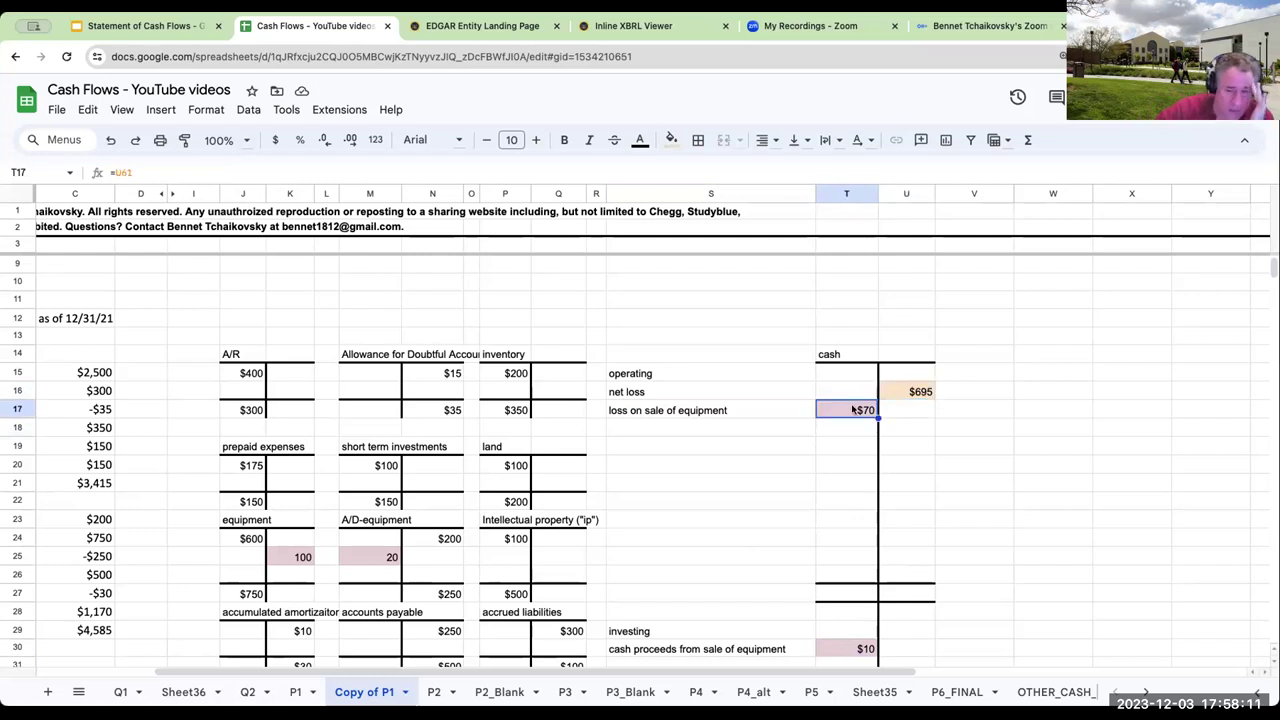
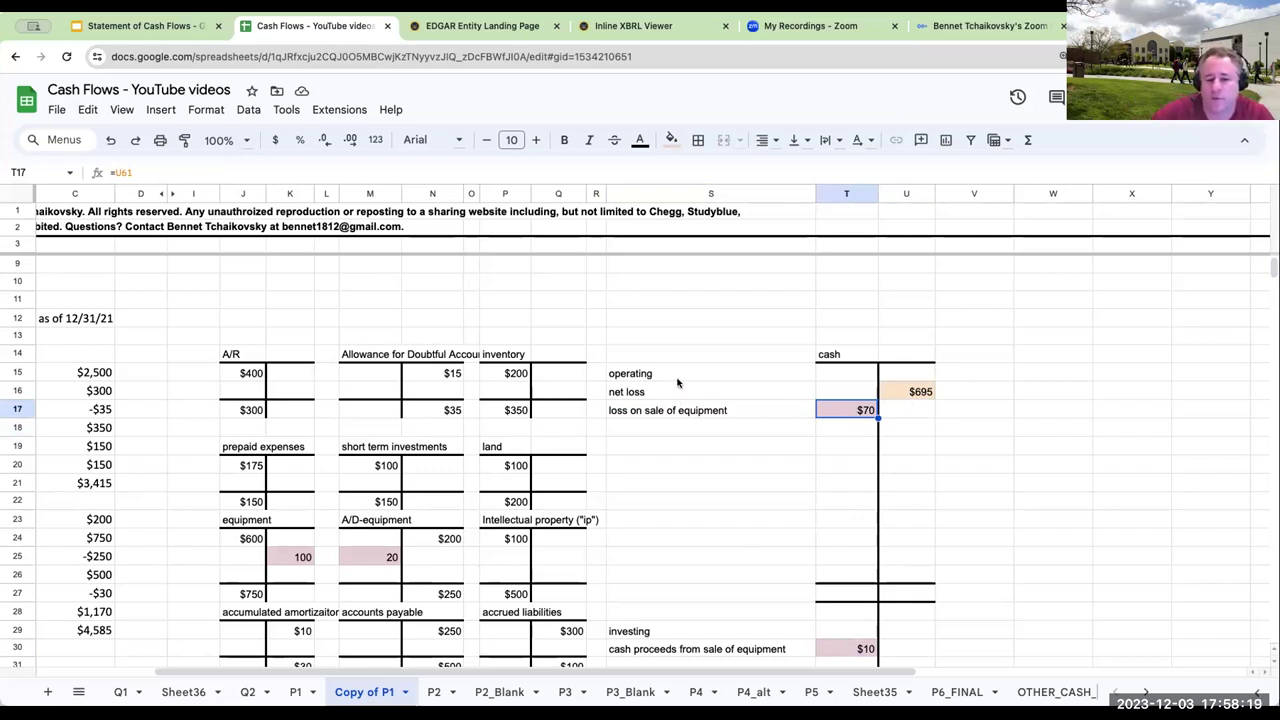
pyautogui.scroll(-1, 671, 357)
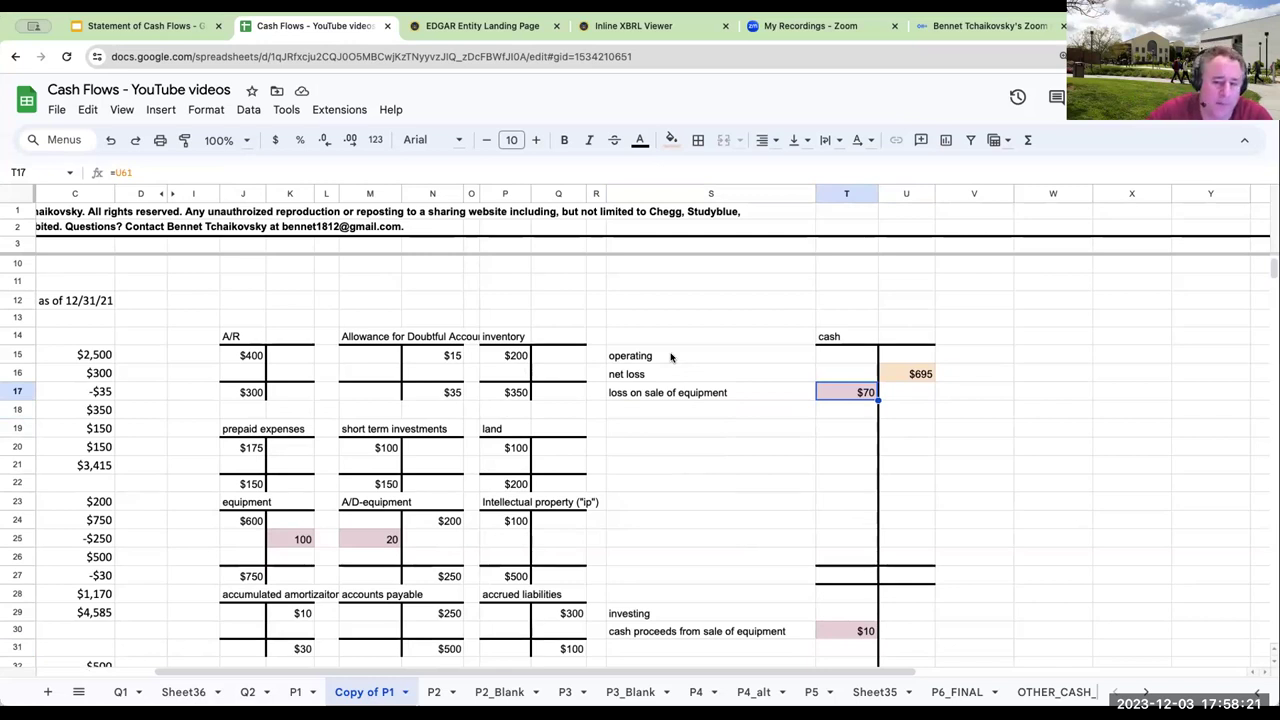
pyautogui.click(660, 630)
pyautogui.click(662, 611)
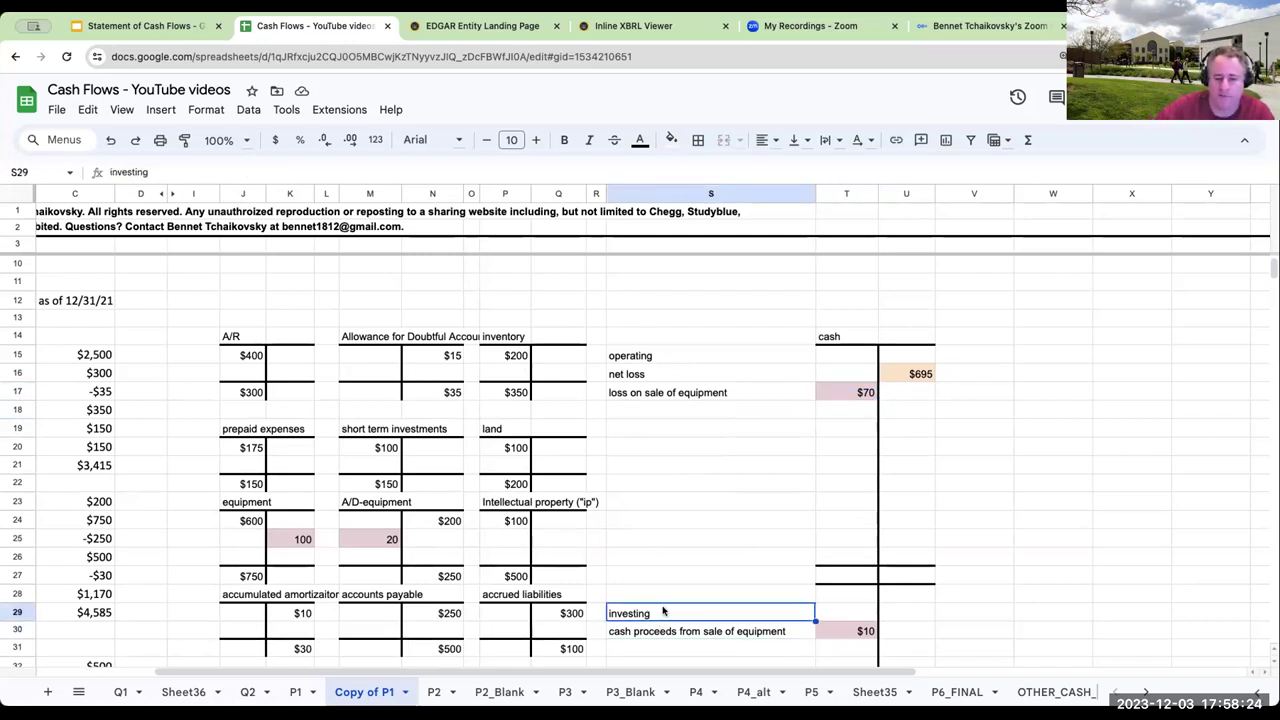
pyautogui.click(651, 392)
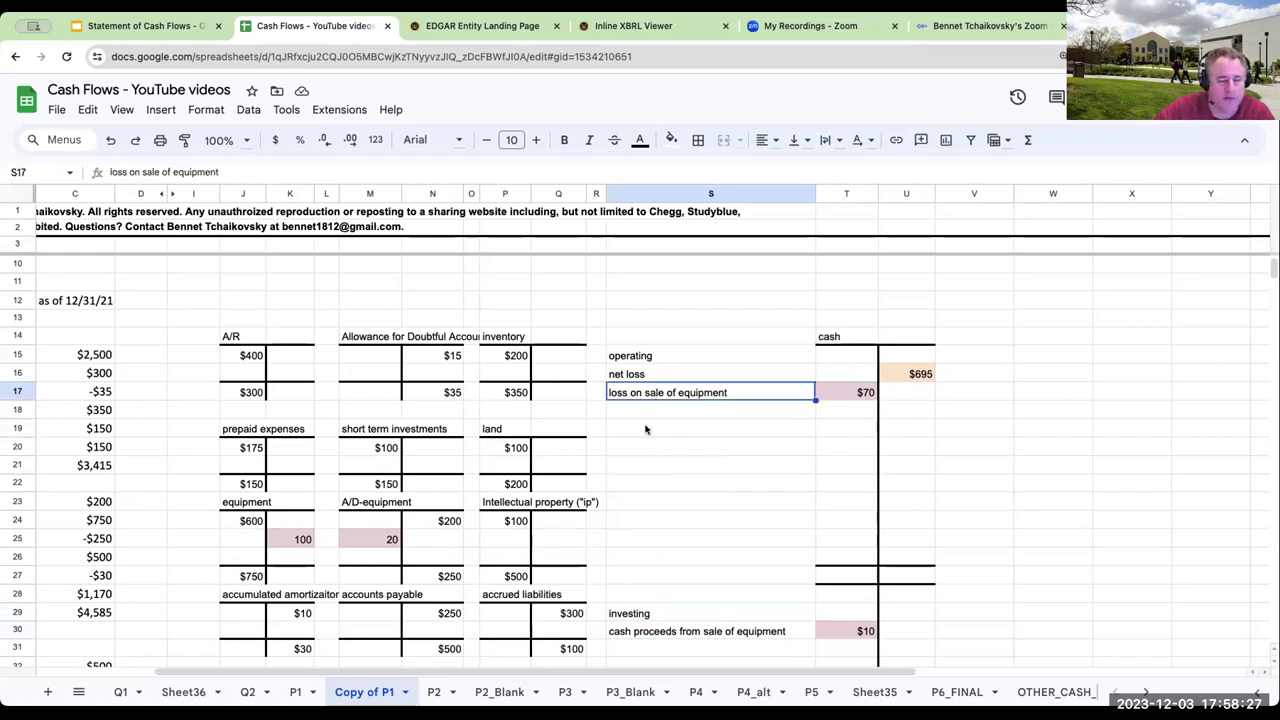
# - Switch to the presentation's "What about selling assets?" slide and append "- OPERATING" to the loss line and "- INVESTING" to the cash line
pyautogui.click(143, 28)
pyautogui.click(77, 436)
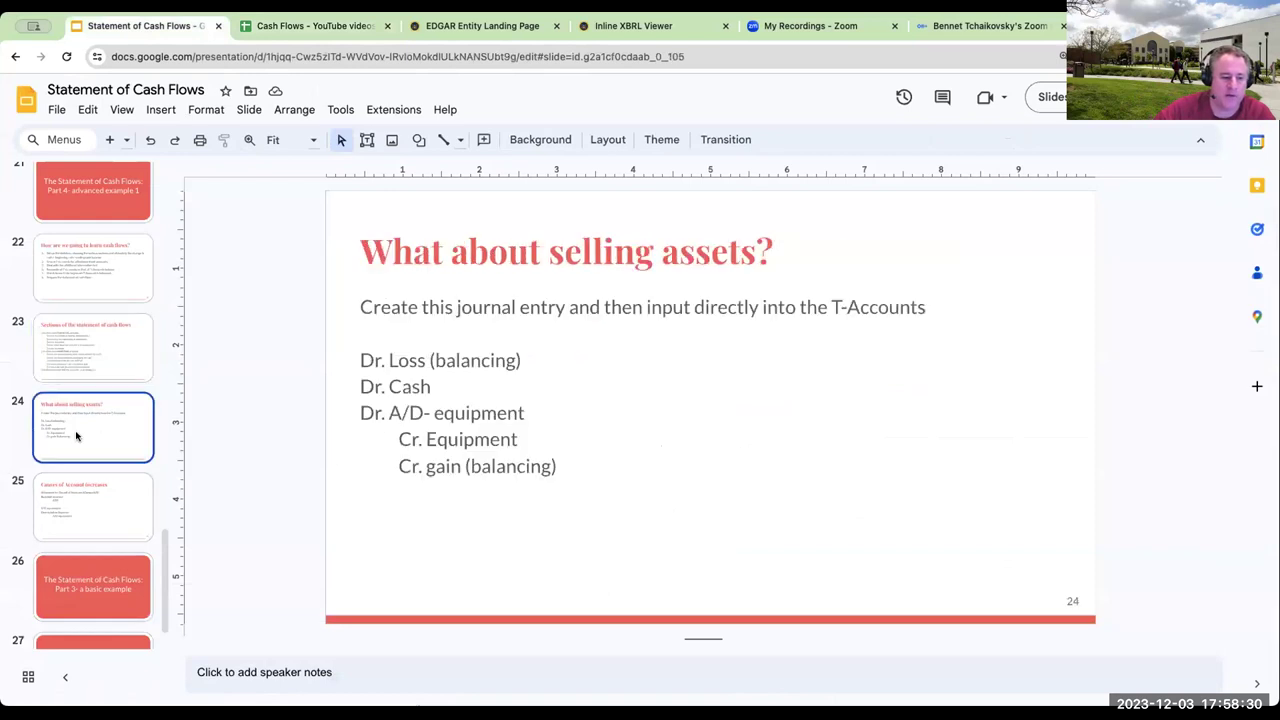
pyautogui.click(557, 356)
pyautogui.write('- po')
pyautogui.press('BackSpace')
pyautogui.press('BackSpace')
pyautogui.write('OPERATING')
pyautogui.click(431, 386)
pyautogui.write('- INVESTING')
# - Append "- OPERATING" to the "Cr. gain (balancing)" line of the journal entry on the slide
pyautogui.press('Down')
pyautogui.press('Down')
pyautogui.press('Down')
pyautogui.press('Right')
pyautogui.press('Right')
pyautogui.write('- OPERATING')
# - Append "- t-account for A/D" to the A/D-equipment line and "- t-account for Equipment" to the Cr. Equipment line
pyautogui.press('Up')
pyautogui.press('Up')
pyautogui.write('- t-account for A/D')
pyautogui.press('Down')
pyautogui.write('- t-account for Equipment')
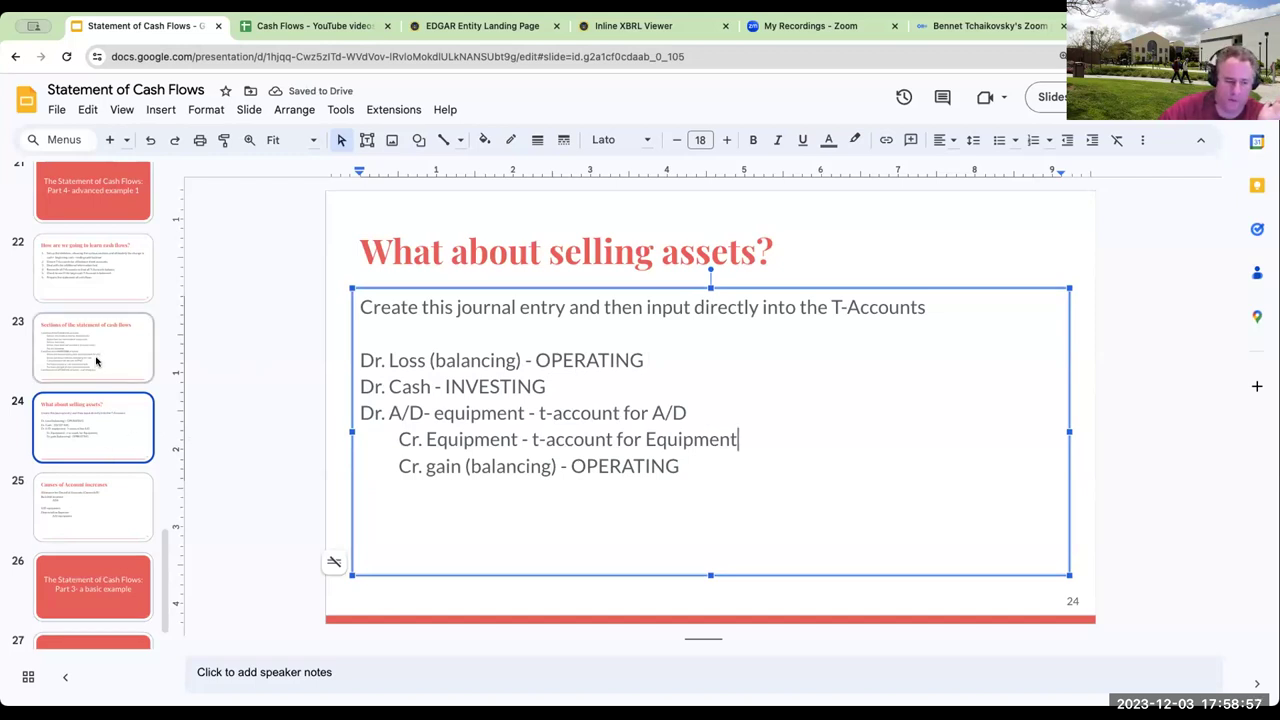
# - Switch to the Cash Flows spreadsheet and shade the numbers of additional information items 1 and 2 bright green
pyautogui.click(283, 33)
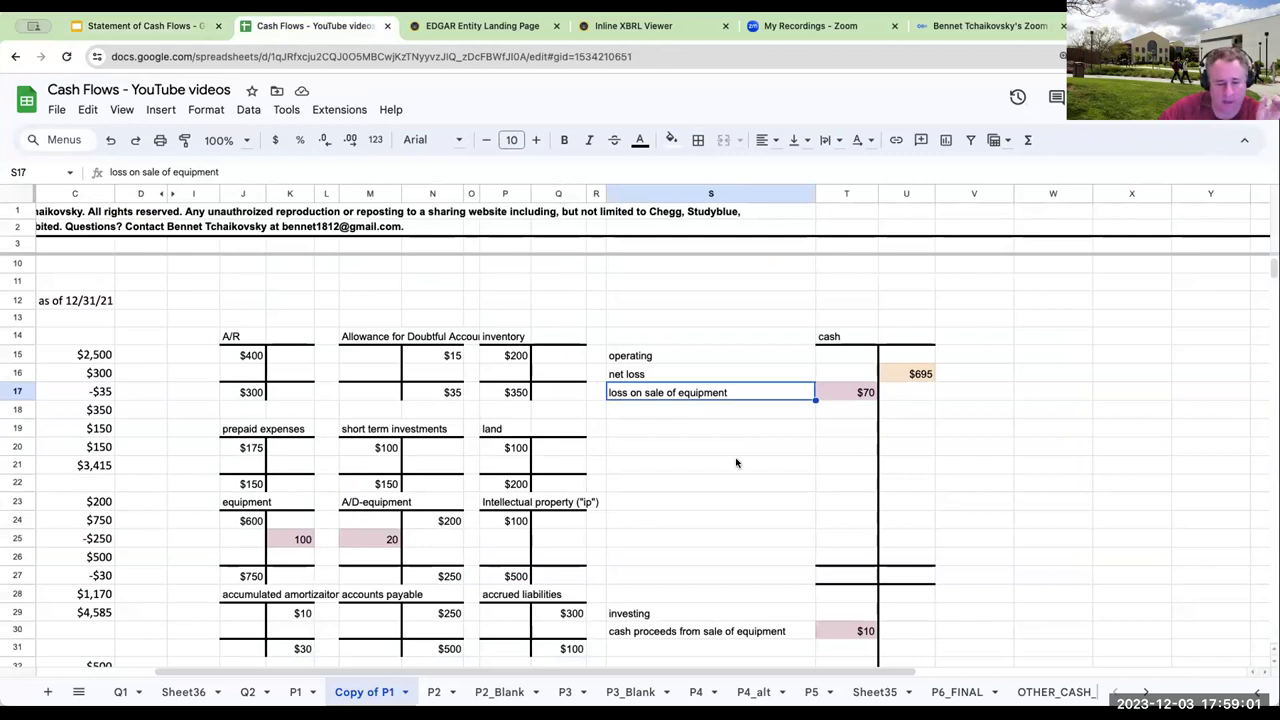
pyautogui.scroll(-10, 734, 458)
pyautogui.click(336, 508)
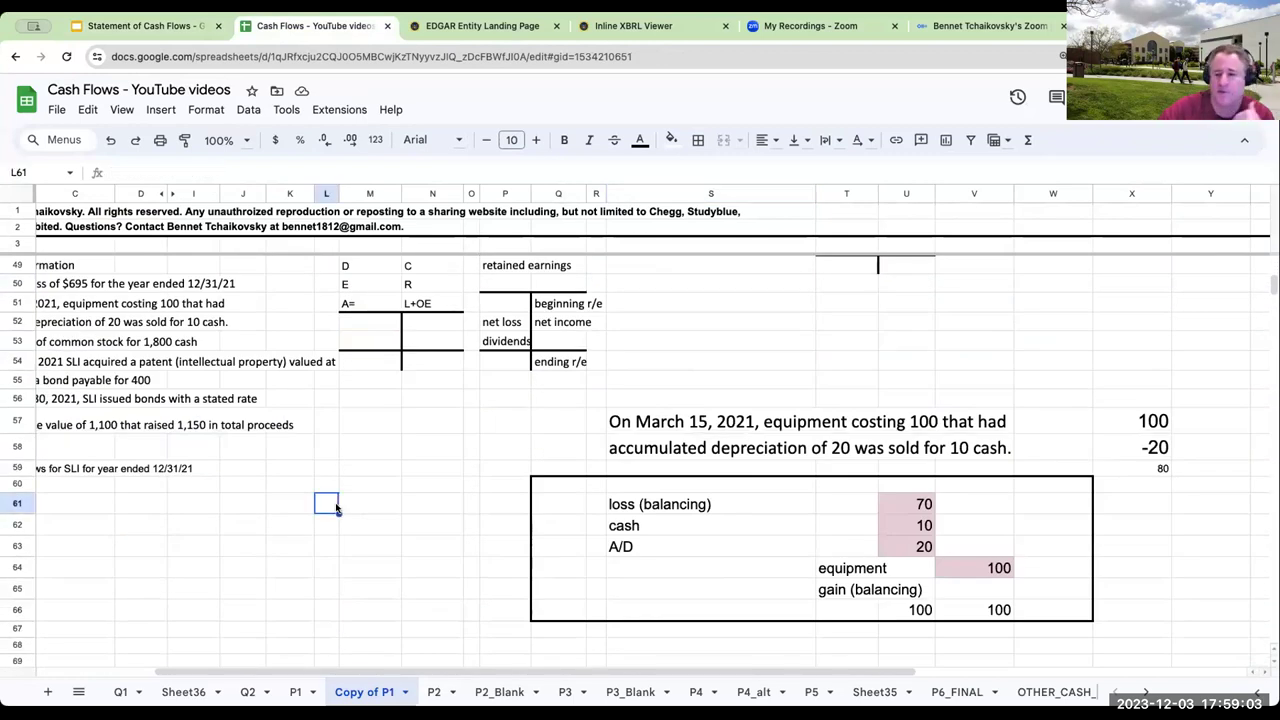
pyautogui.press('Left')
pyautogui.press('Left')
pyautogui.press('Left')
pyautogui.press('Left')
pyautogui.press('Left')
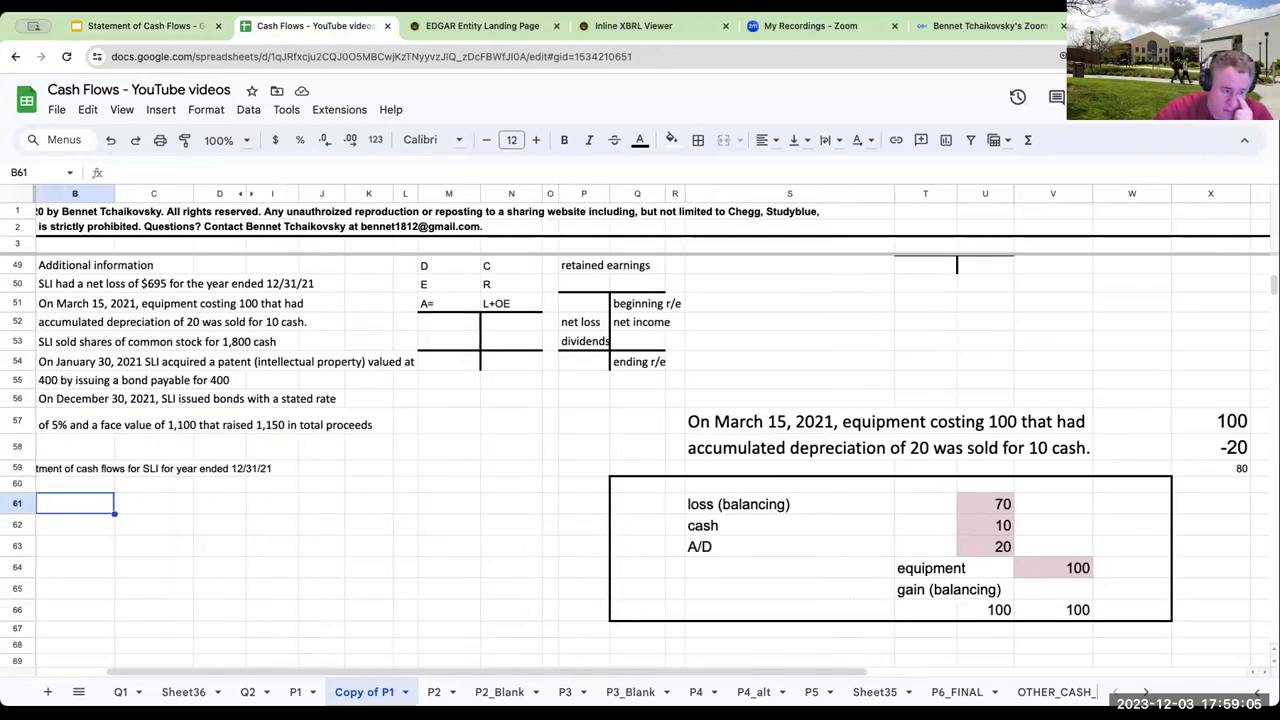
pyautogui.press('Up')
pyautogui.press('Up')
pyautogui.press('Up')
pyautogui.click(186, 398)
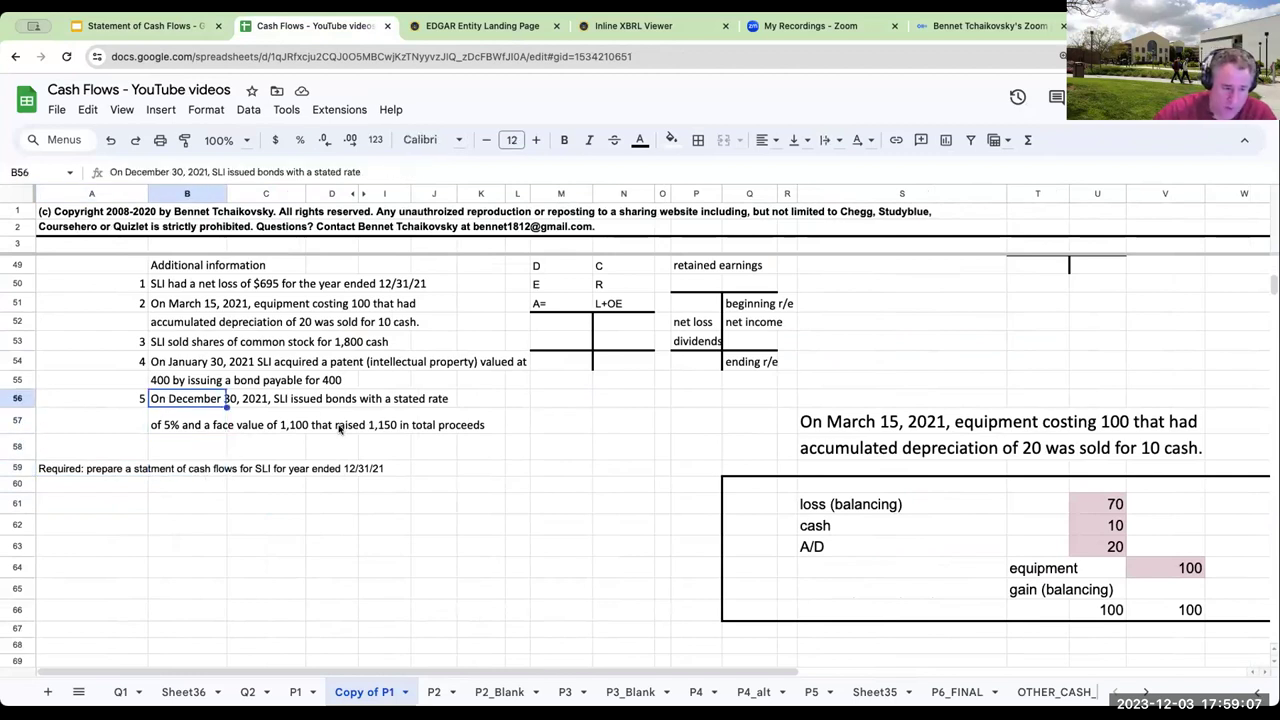
pyautogui.scroll(1, 340, 428)
pyautogui.moveTo(118, 342); pyautogui.dragTo(118, 364)
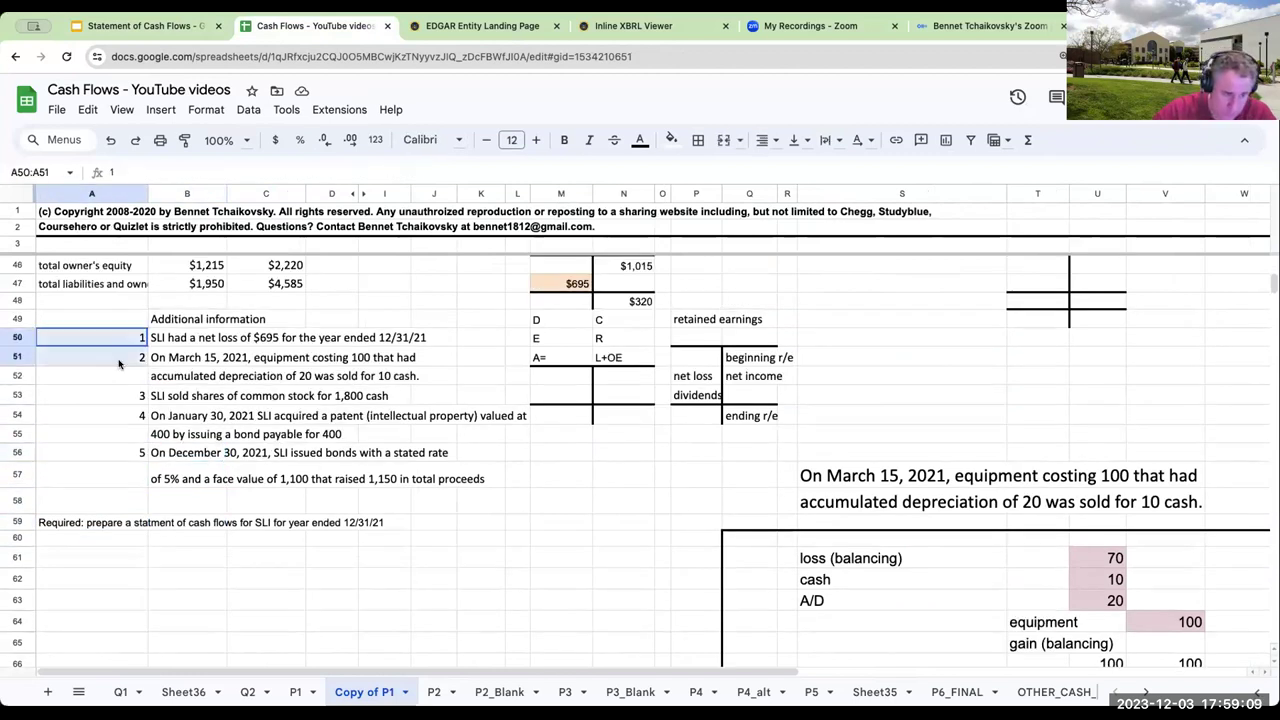
pyautogui.click(671, 140)
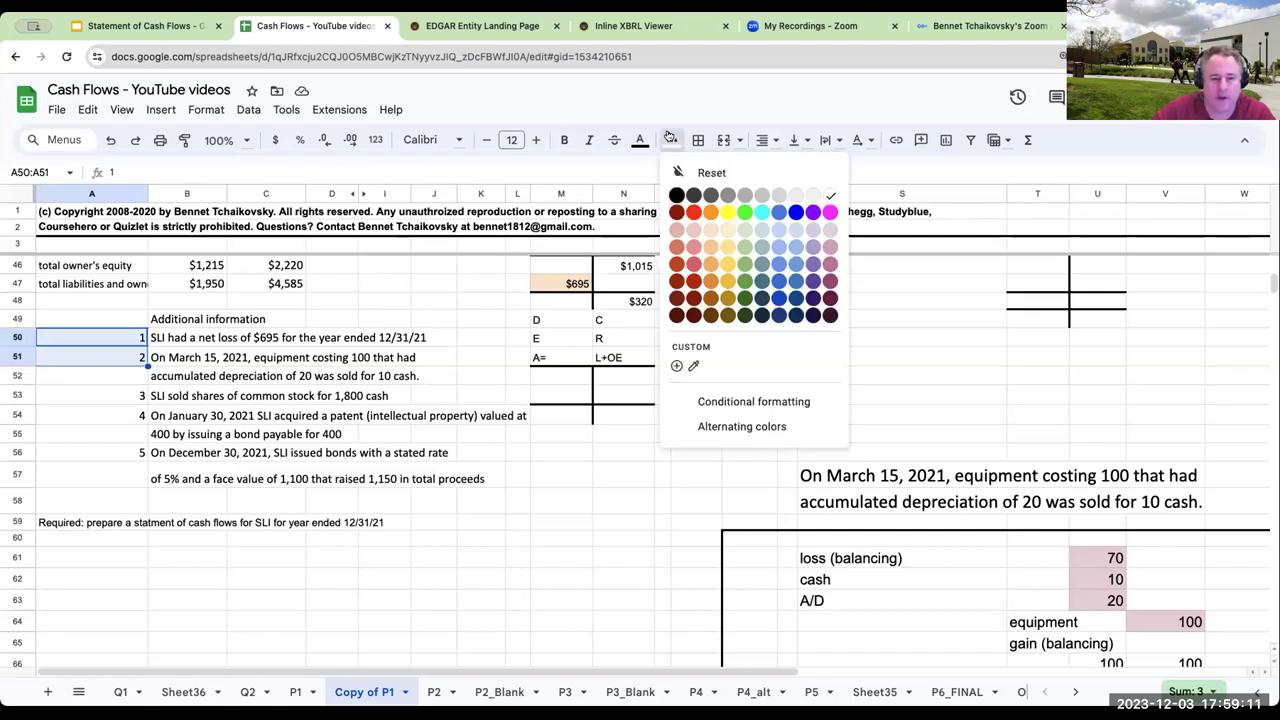
pyautogui.click(752, 215)
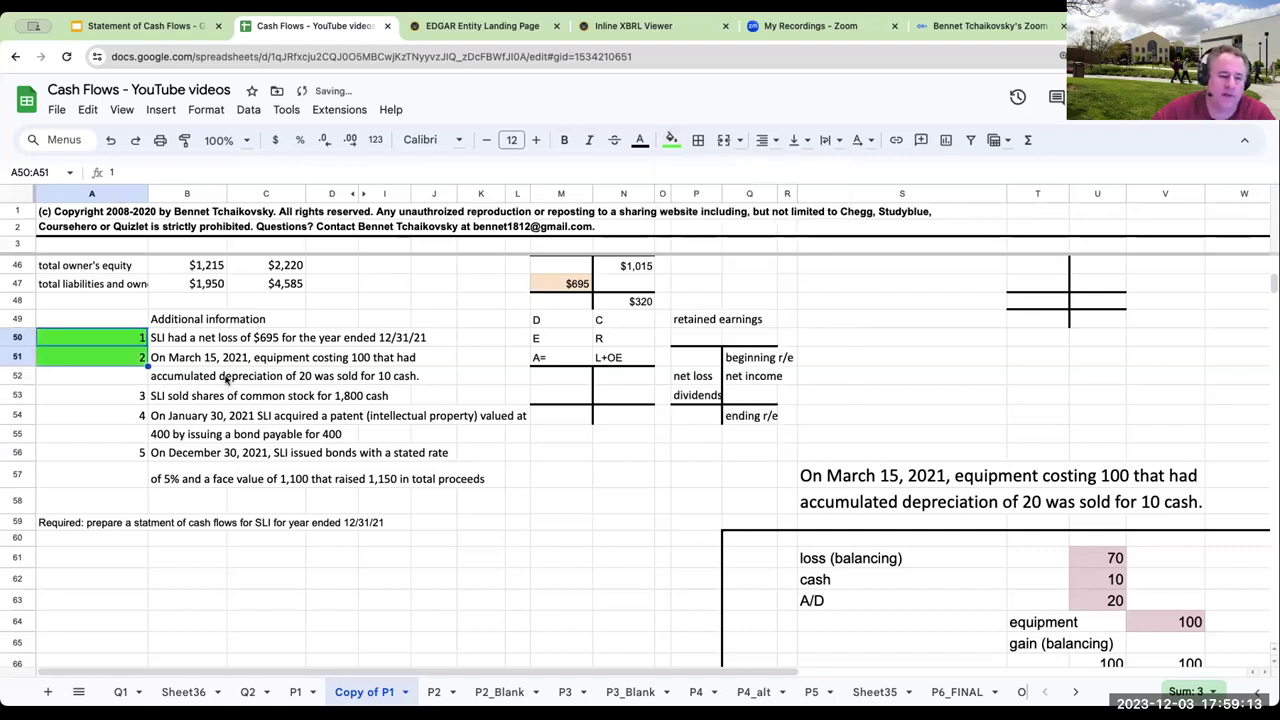
# - Start the journal entry for the common stock sale in row 61 with a cash debit of 1800
pyautogui.click(153, 397)
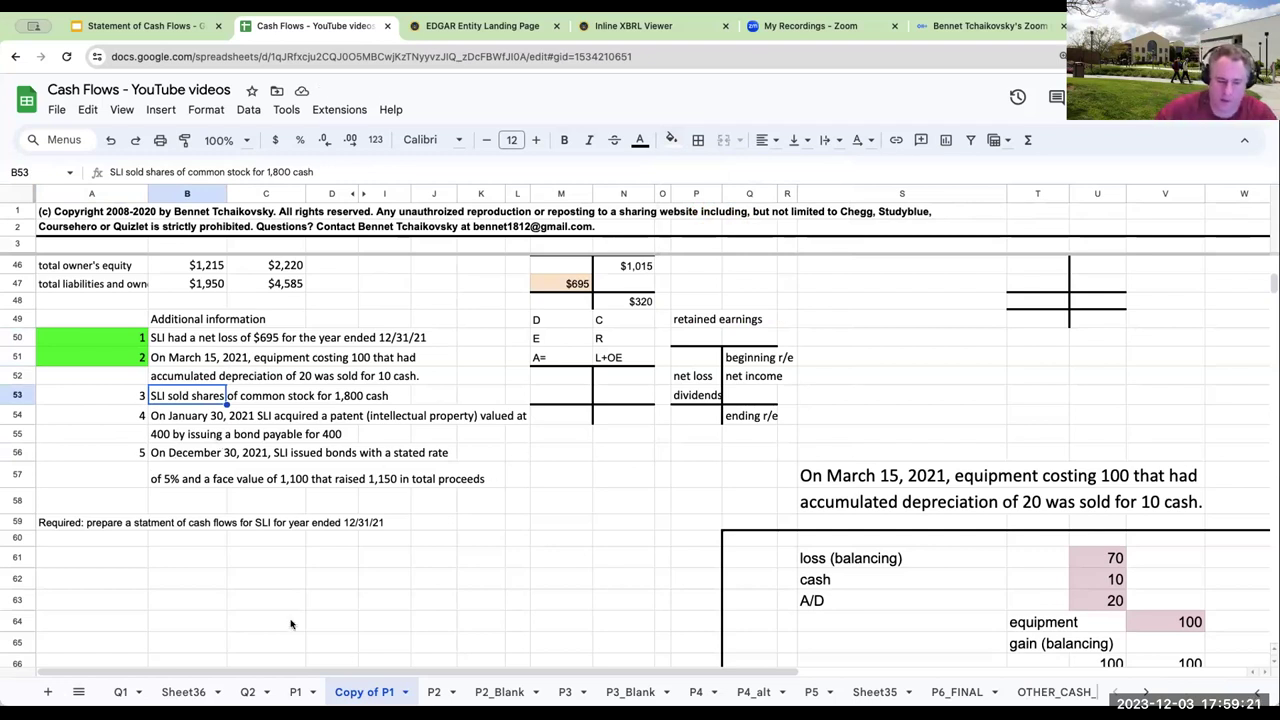
pyautogui.click(286, 560)
pyautogui.write('cash')
pyautogui.press('Return')
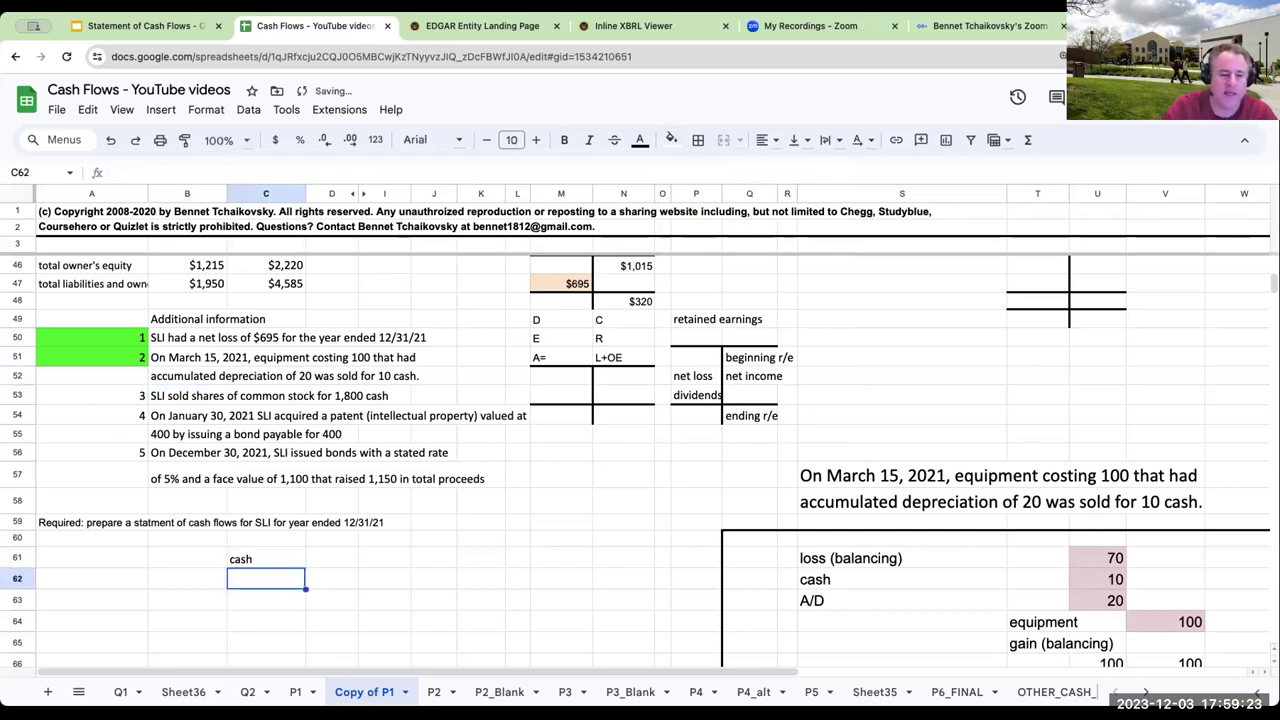
pyautogui.press('Up')
pyautogui.press('Right')
pyautogui.press('Right')
pyautogui.write('1800')
pyautogui.press('Return')
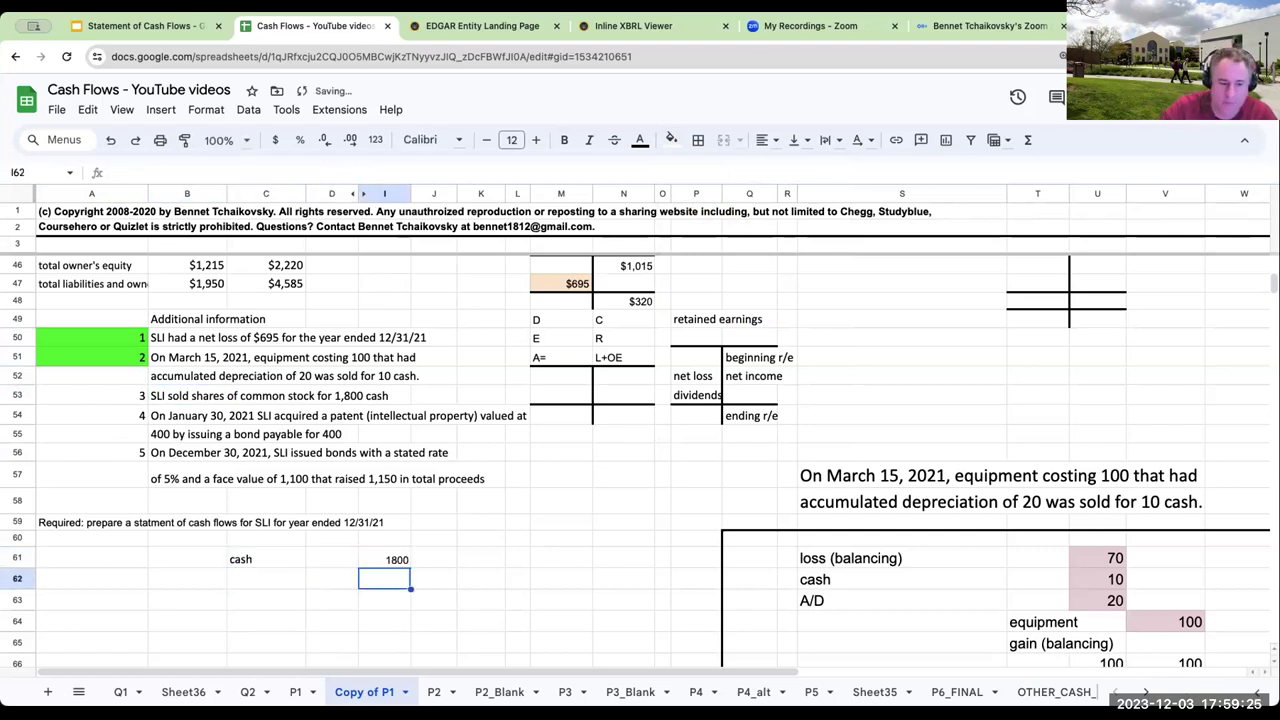
# - Add the credit account lines "c/s- par" and "apic - c/s" below the cash debit
pyautogui.click(331, 578)
pyautogui.write('c/s- par')
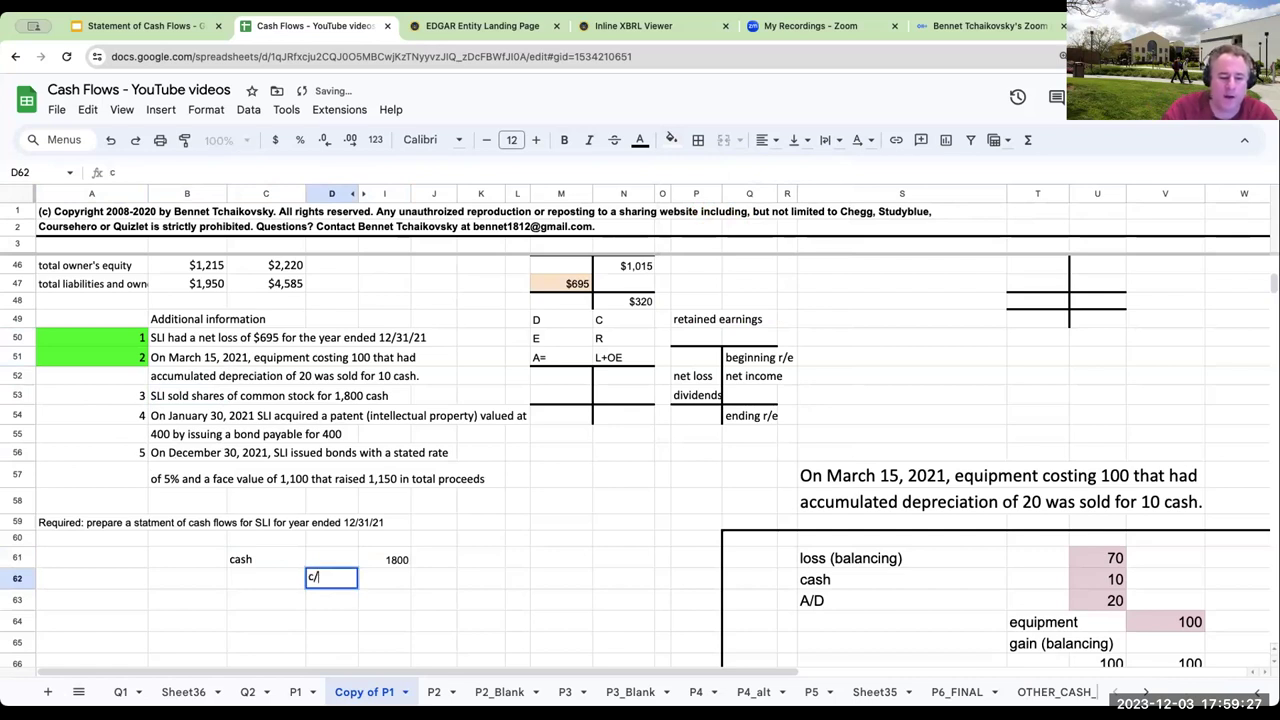
pyautogui.press('Return')
pyautogui.write('apic - c/s')
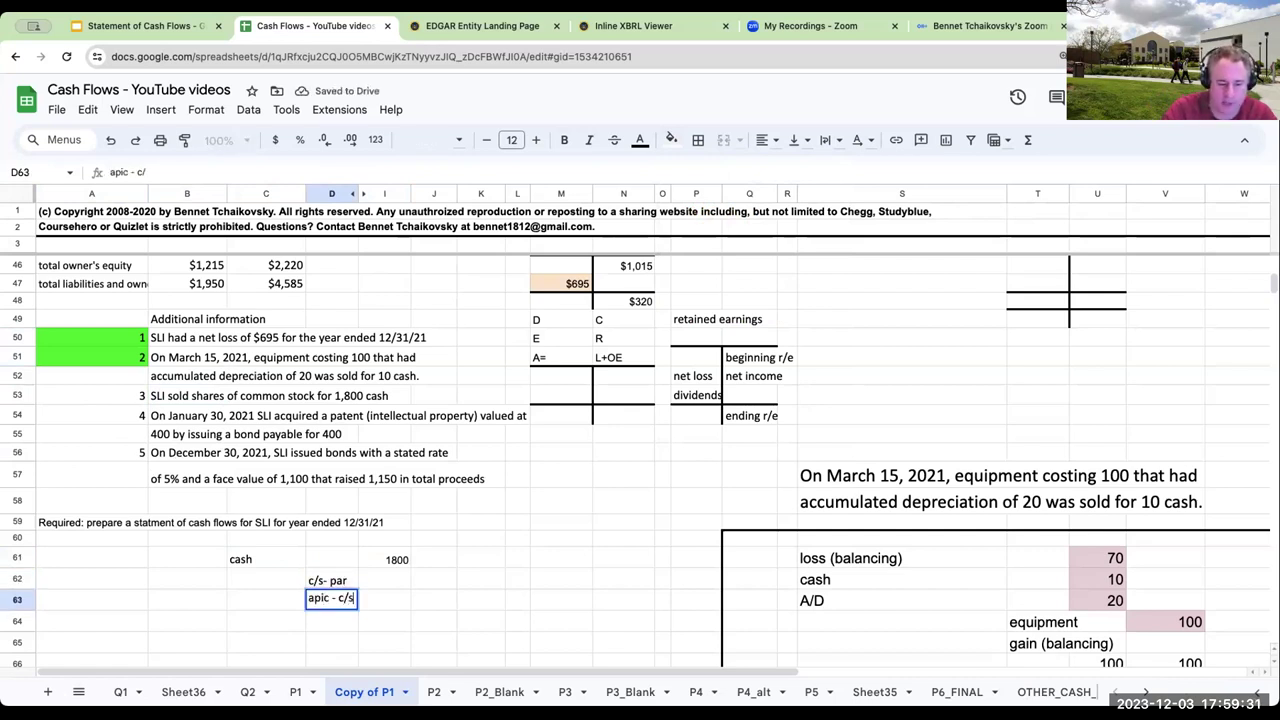
pyautogui.press('Return')
pyautogui.press('Right')
pyautogui.press('Up')
pyautogui.press('Up')
pyautogui.press('Up')
pyautogui.press('Down')
pyautogui.press('Right')
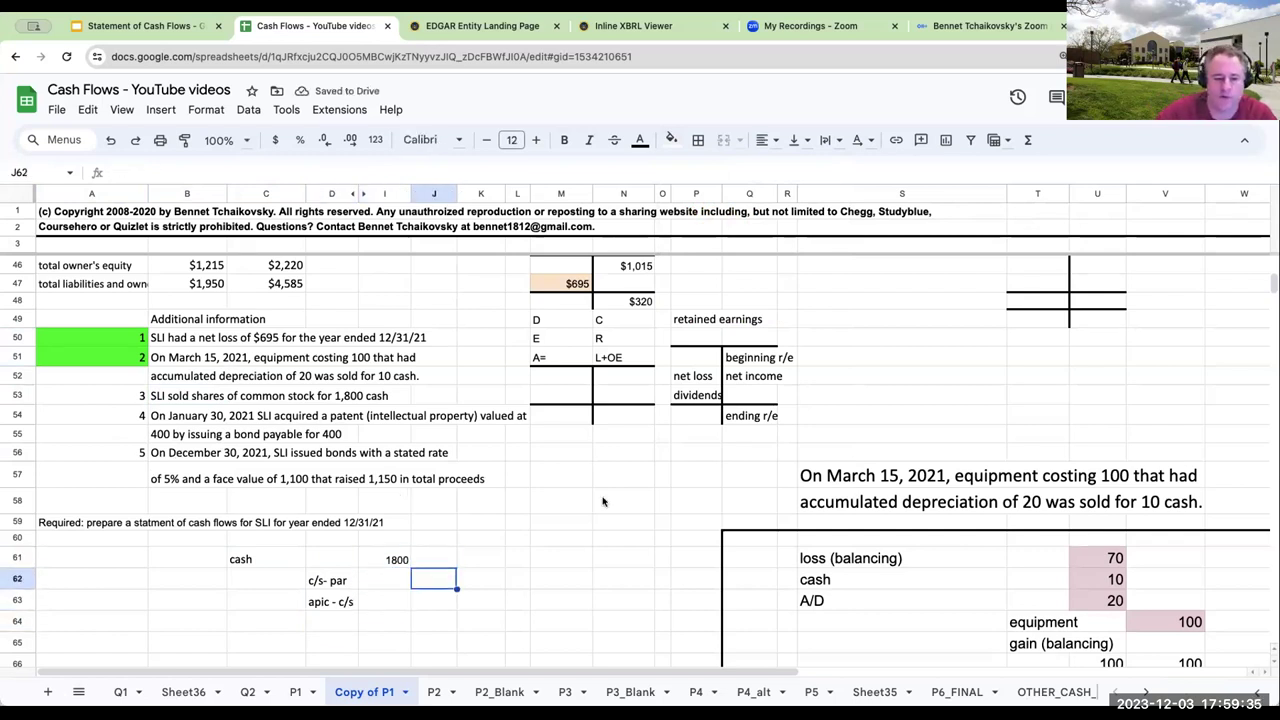
# - Post the stock sale to the T-accounts as a credit of 0 in C/S- par and 1800 in APIC- C/S
pyautogui.scroll(3, 649, 496)
pyautogui.click(493, 447)
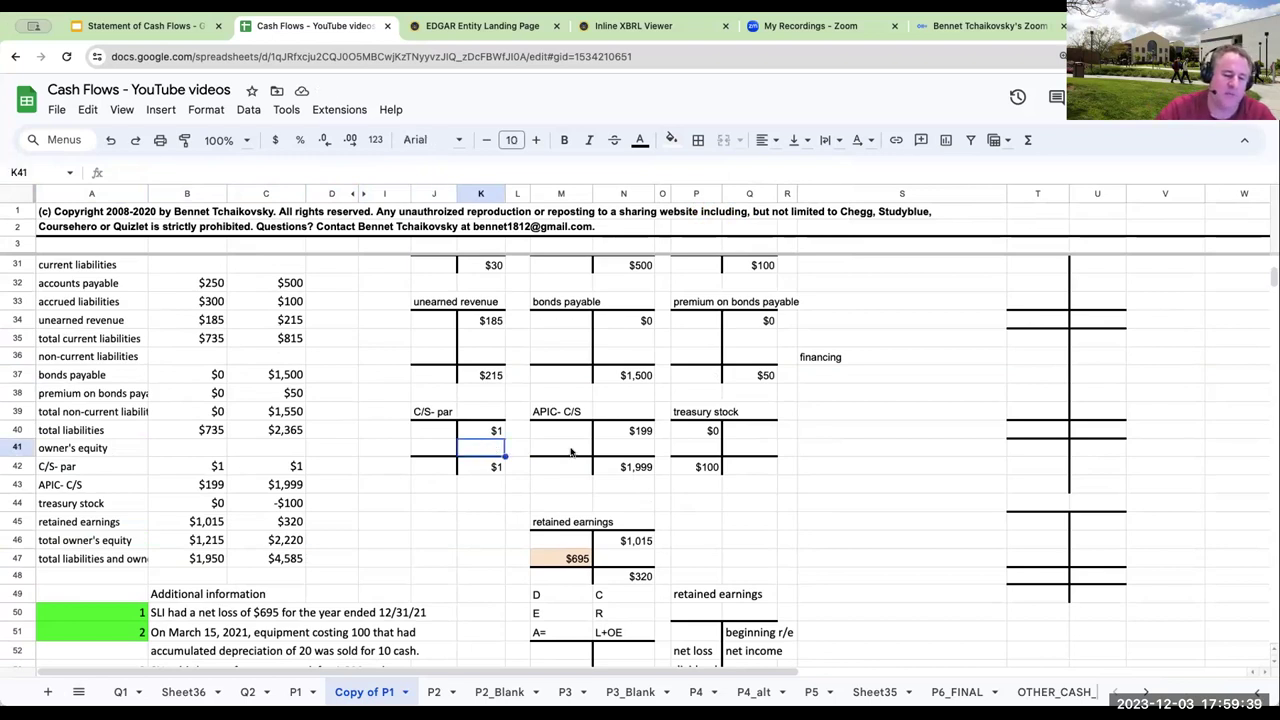
pyautogui.write('0')
pyautogui.press('Right')
pyautogui.press('Right')
pyautogui.press('Right')
pyautogui.press('Right')
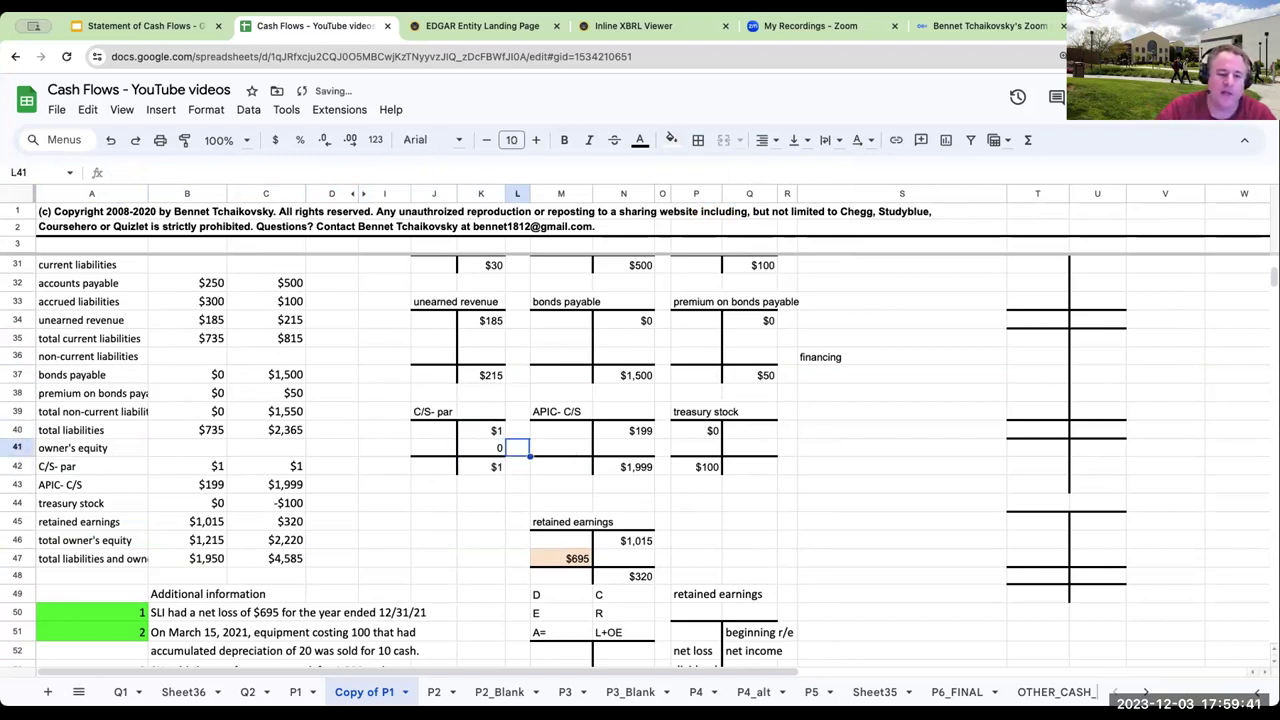
pyautogui.press('Left')
pyautogui.write('1800')
pyautogui.press('Return')
# - Shade the 1,800 credit in the APIC- C/S T-account teal
pyautogui.click(624, 448)
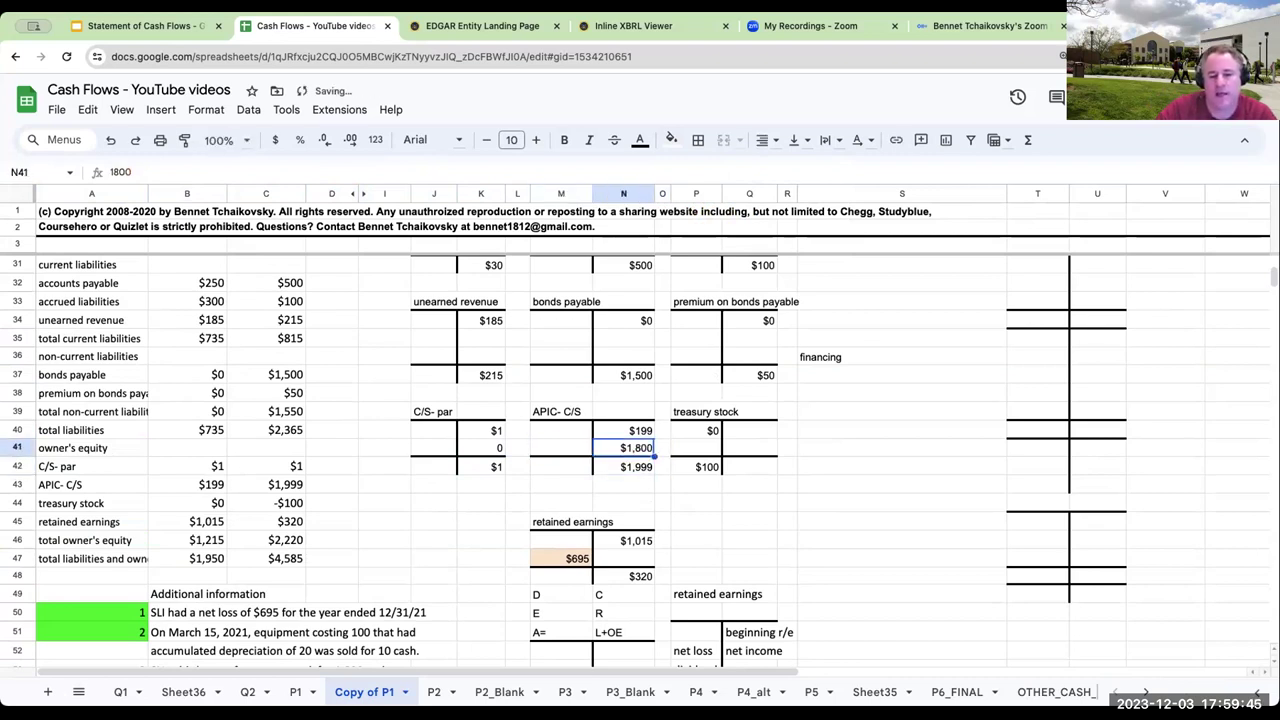
pyautogui.click(671, 140)
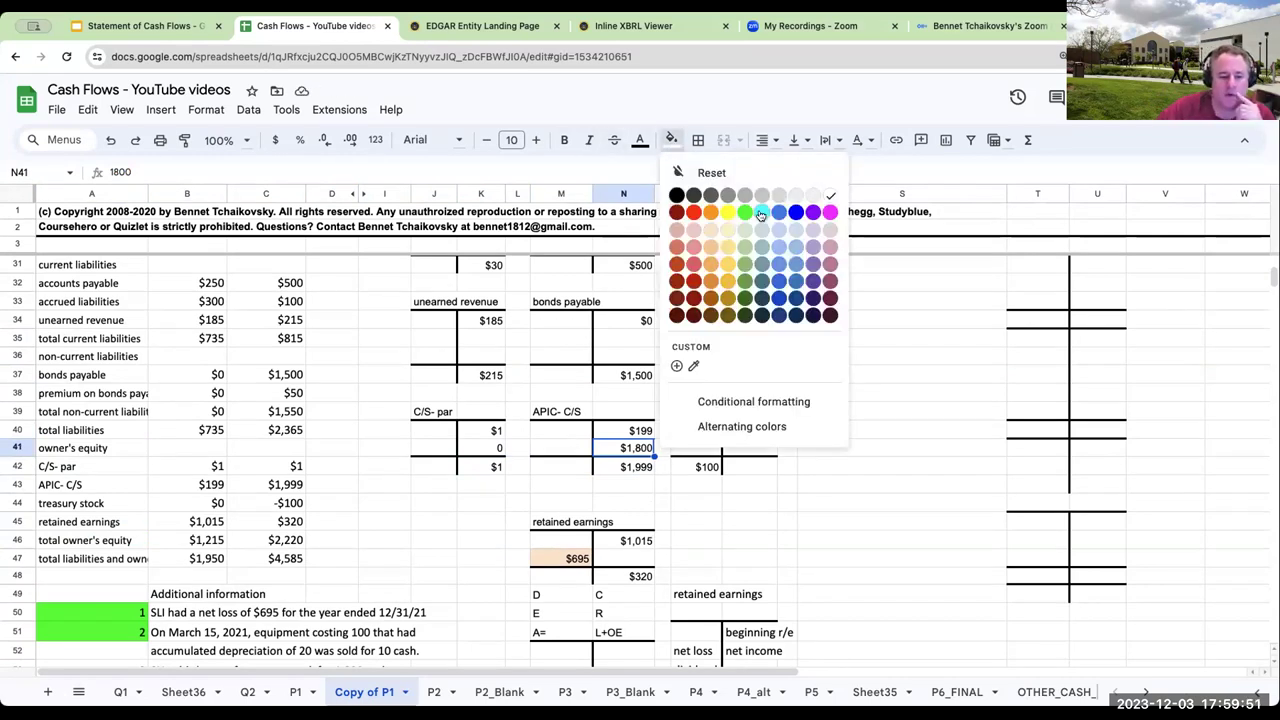
pyautogui.click(761, 262)
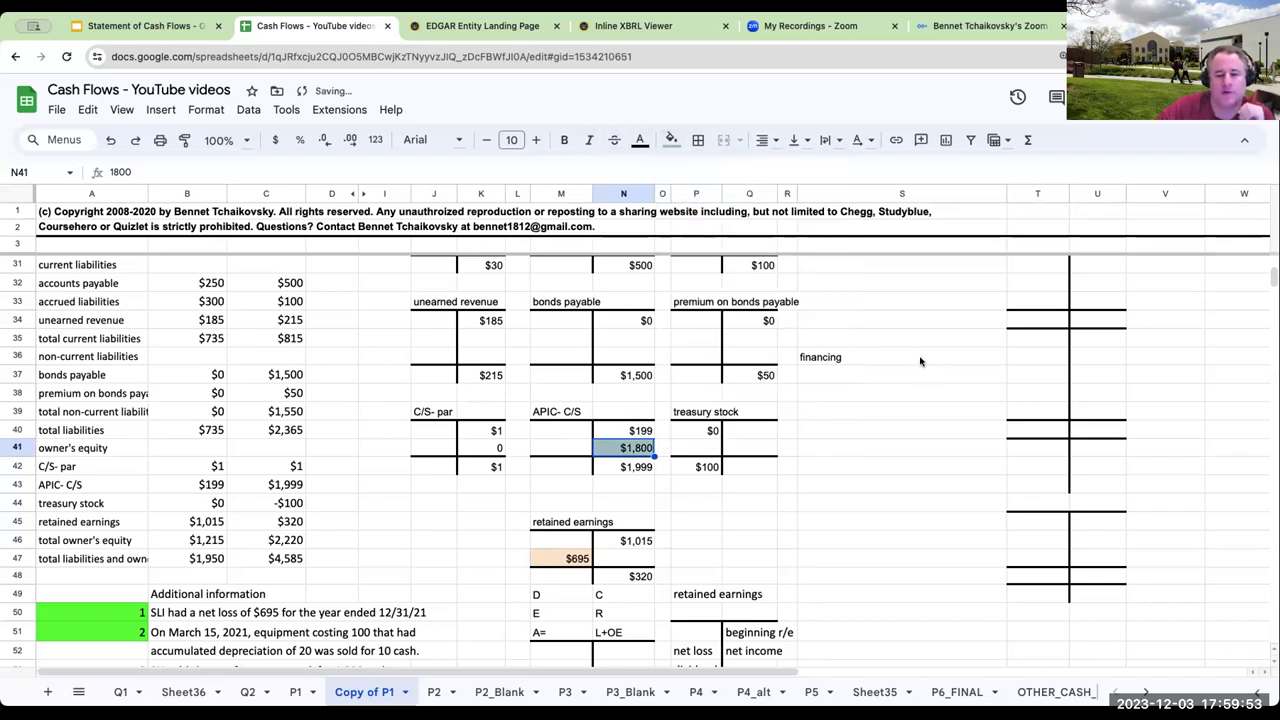
# - Link the first debit of the cash account's financing section, T37, to the APIC- C/S credit in N41
pyautogui.click(1034, 376)
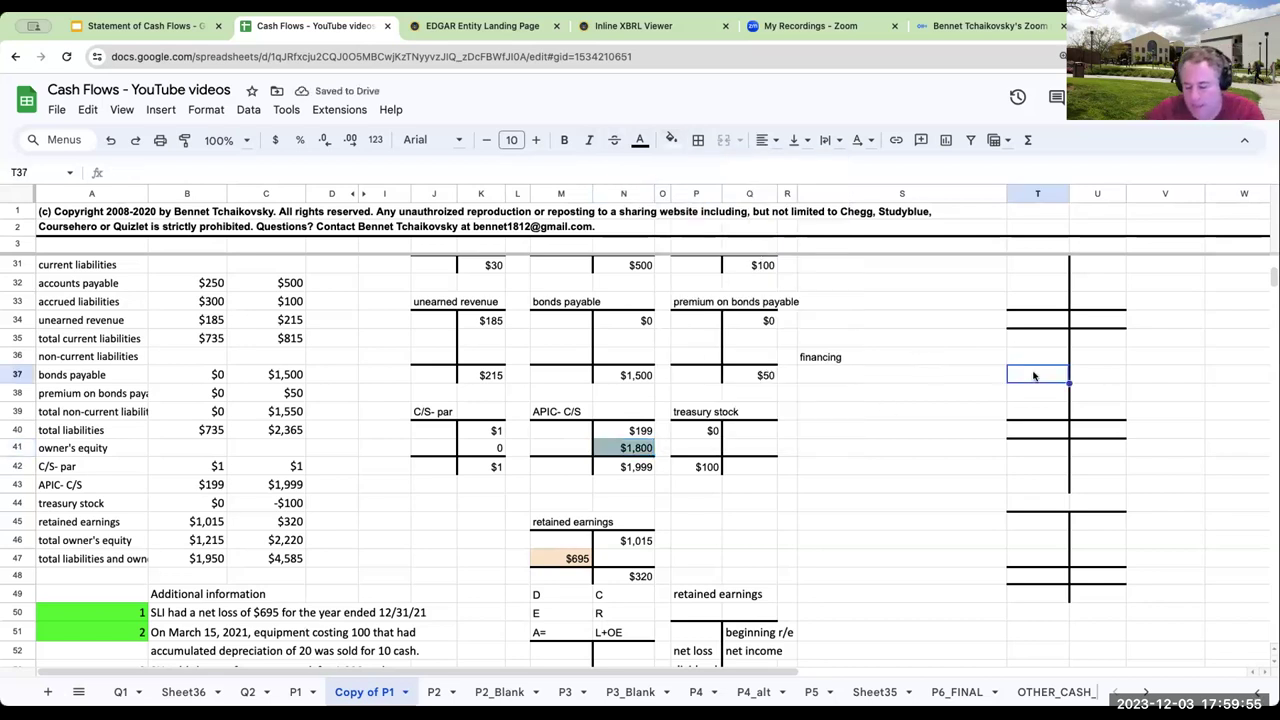
pyautogui.write('=')
pyautogui.click(622, 448)
pyautogui.press('Return')
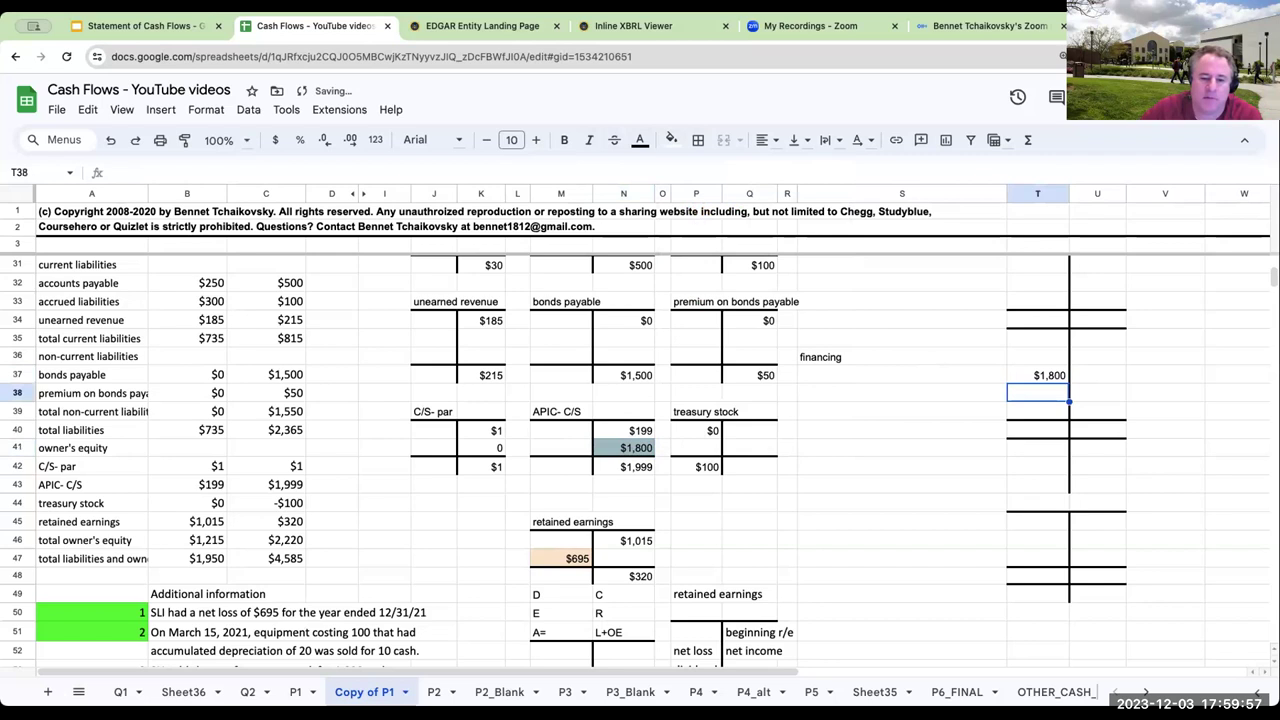
# - Shade the financing debit in T37 teal and label it "sale of common stock"
pyautogui.click(1032, 378)
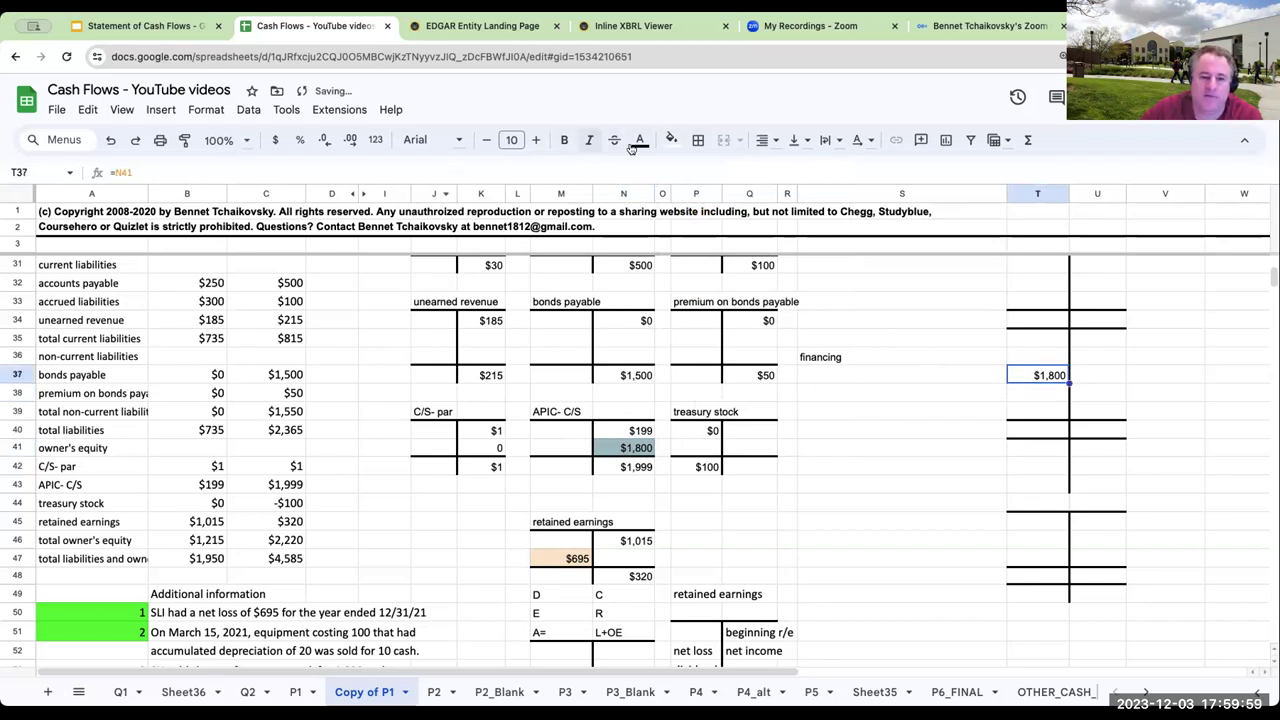
pyautogui.click(673, 139)
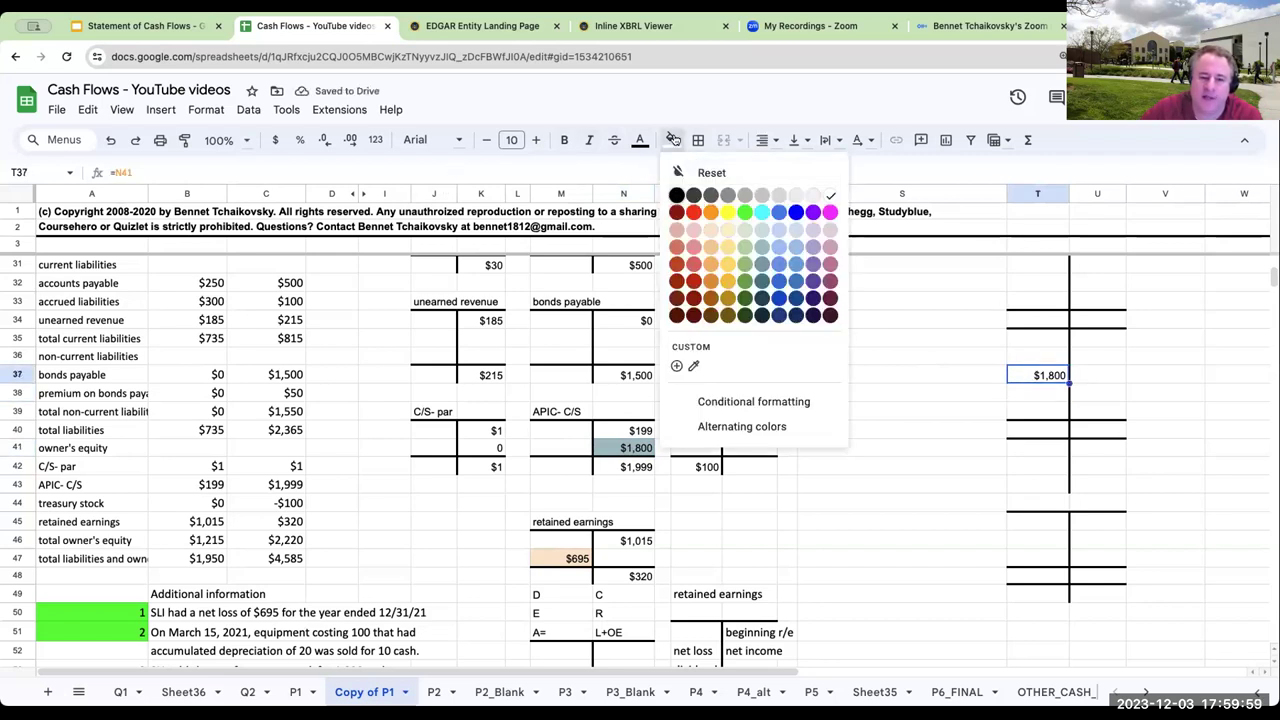
pyautogui.click(762, 249)
pyautogui.click(908, 371)
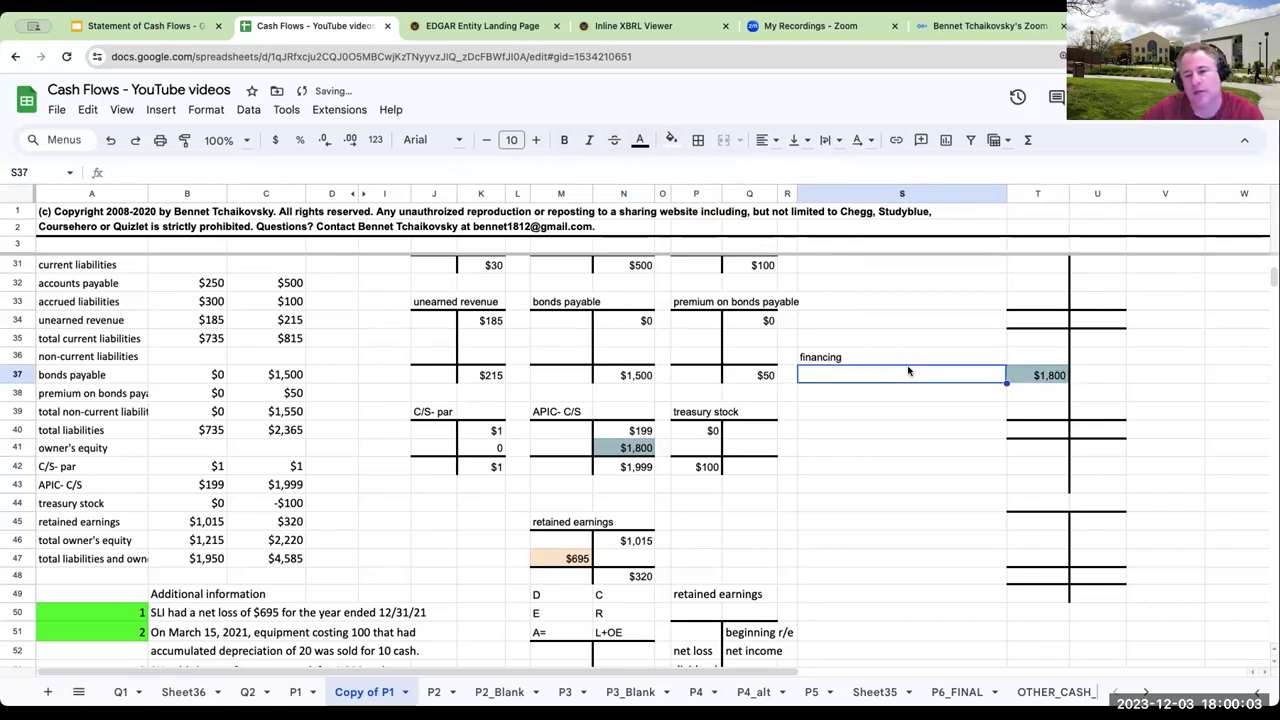
pyautogui.write('sale of common stock')
pyautogui.press('Return')
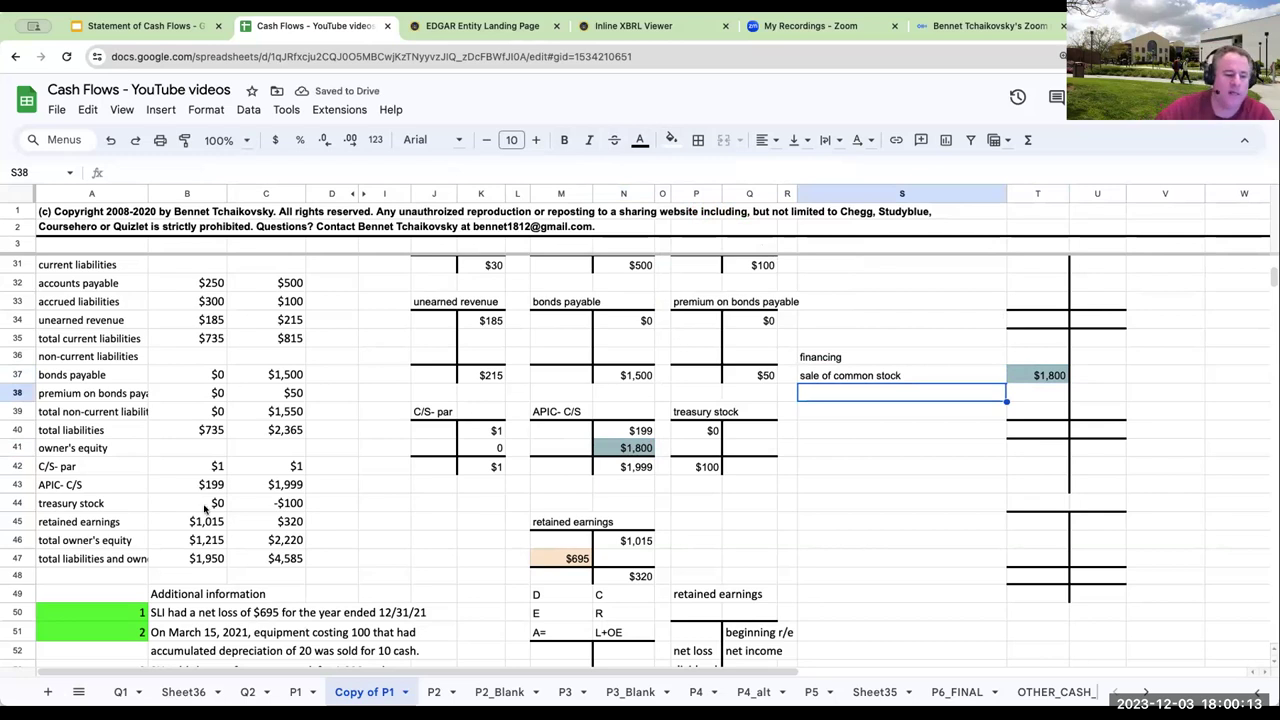
# - Shade the number of additional information item 3 bright green
pyautogui.scroll(-2, 205, 509)
pyautogui.click(116, 561)
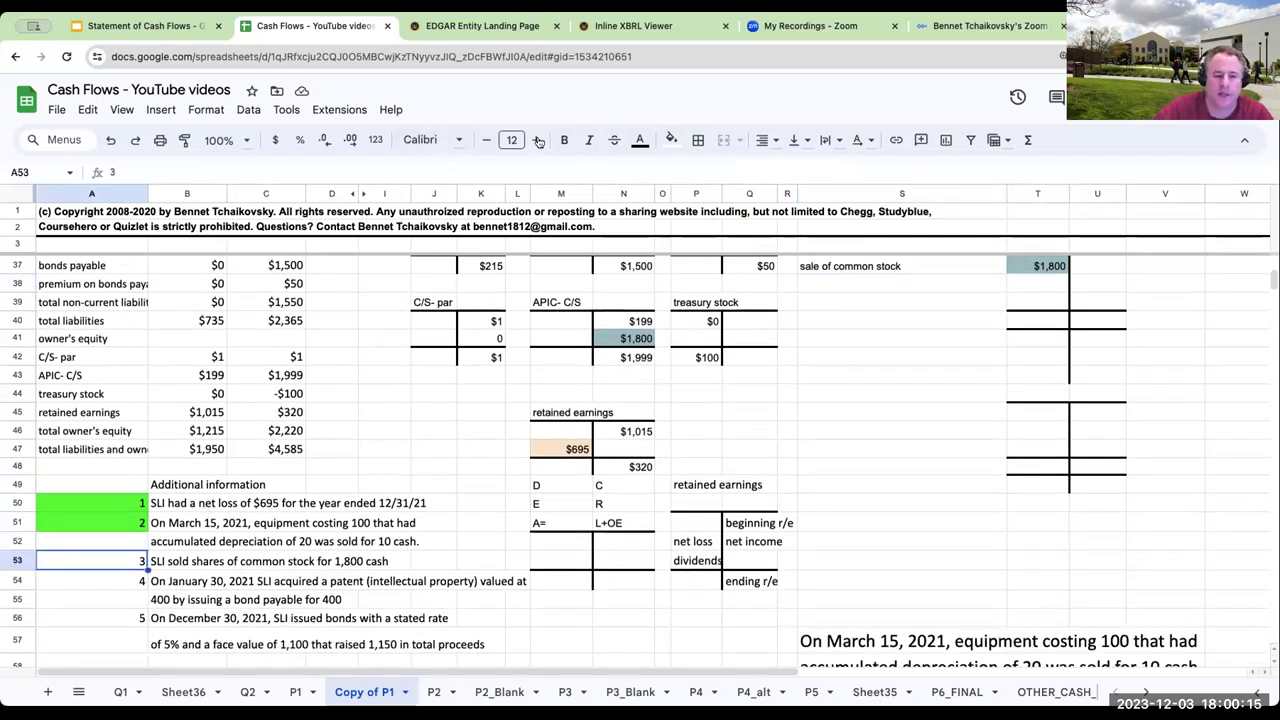
pyautogui.click(671, 140)
pyautogui.click(743, 212)
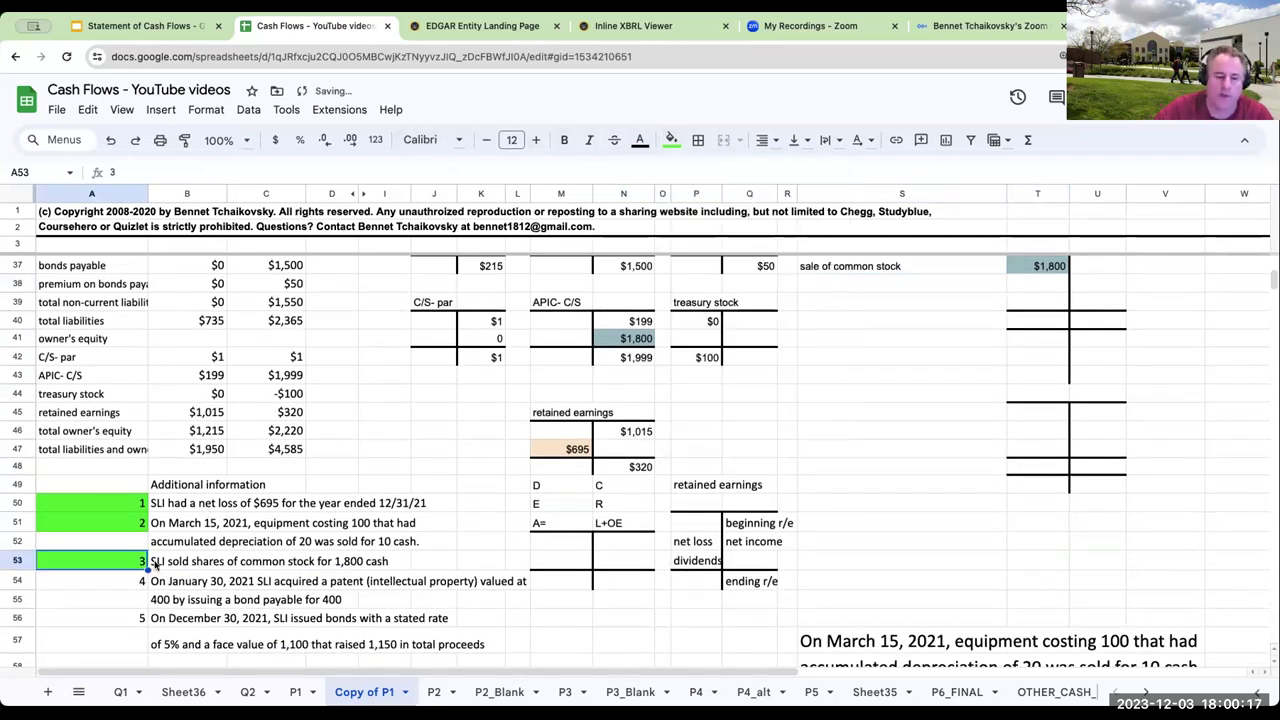
# - Copy the patent acquisition text of item 4 to S69 below the equipment journal entry and enlarge it to 14 pt
pyautogui.click(118, 584)
pyautogui.scroll(-2, 349, 556)
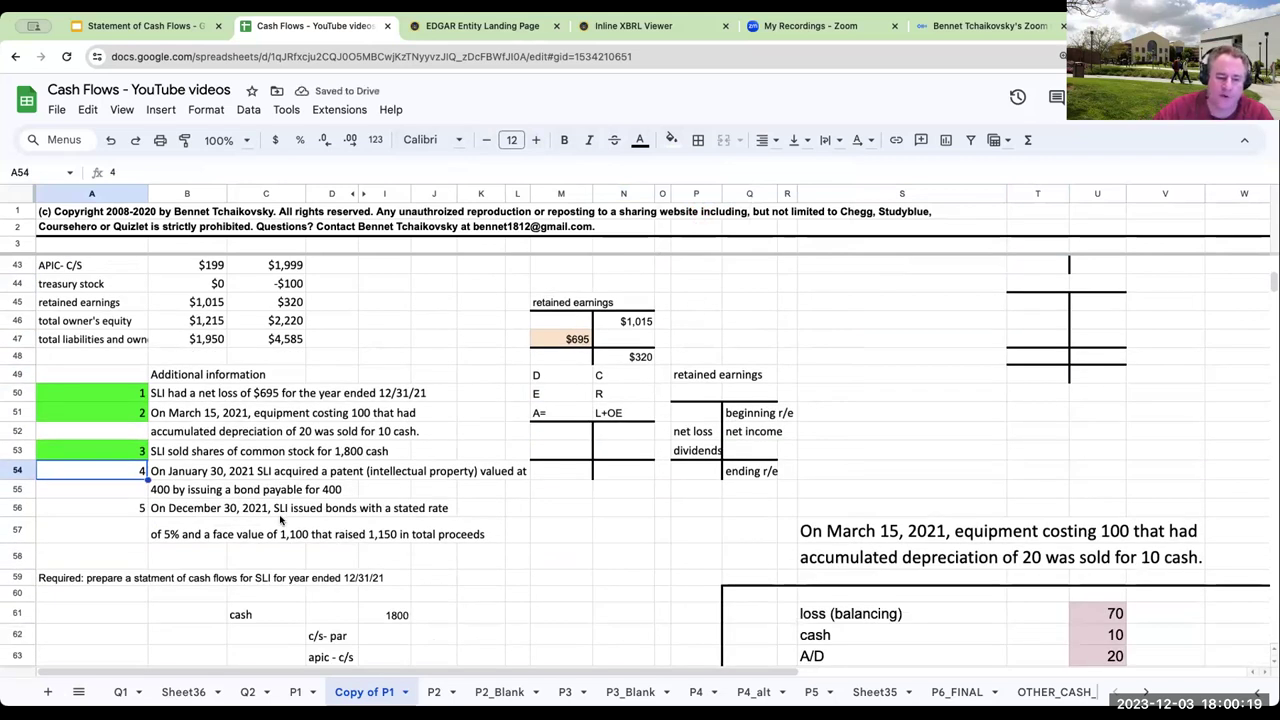
pyautogui.scroll(-1, 201, 474)
pyautogui.moveTo(170, 440); pyautogui.dragTo(458, 453)
pyautogui.hotkey('ctrl', 'c')
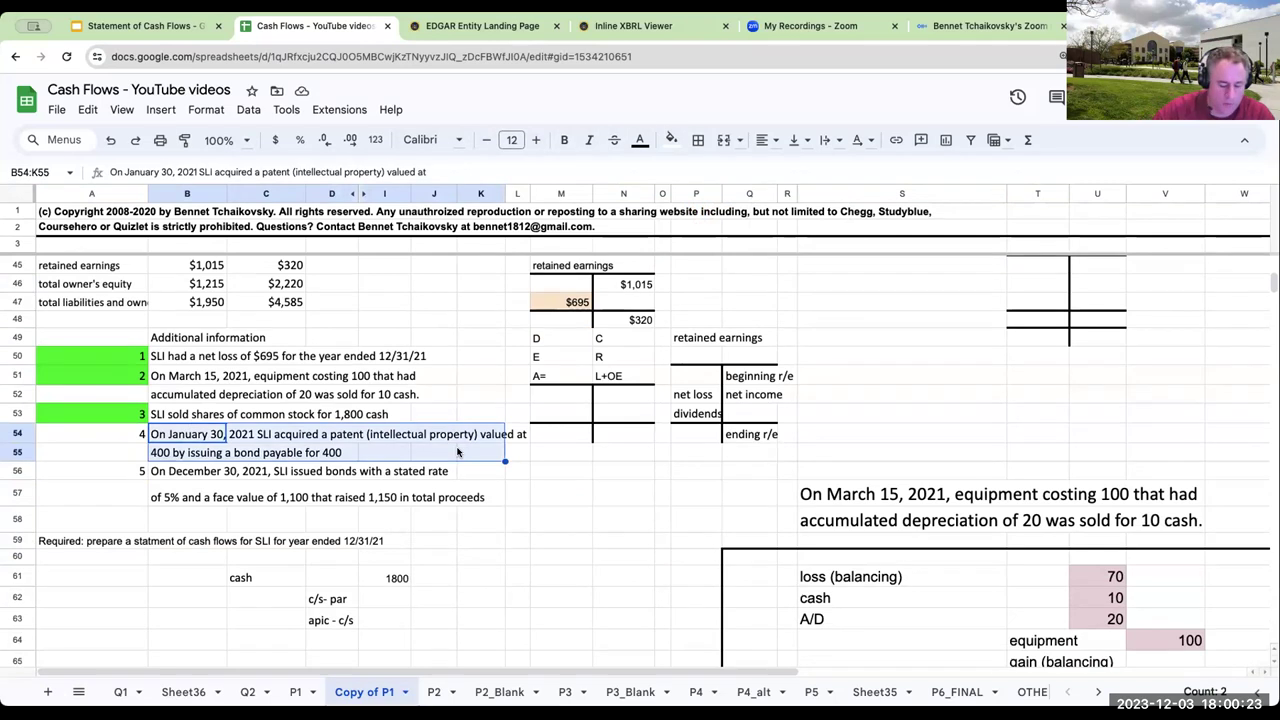
pyautogui.scroll(-4, 585, 520)
pyautogui.click(873, 532)
pyautogui.hotkey('ctrl', 'v')
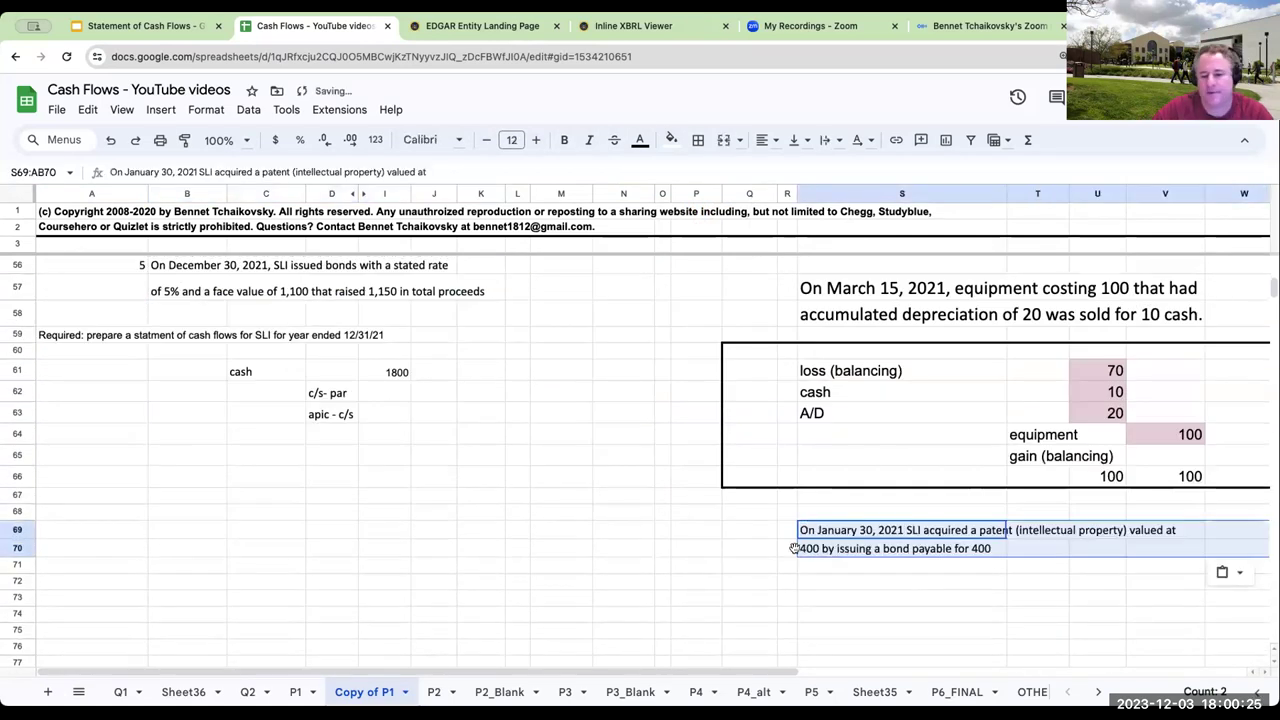
pyautogui.click(535, 140)
pyautogui.click(535, 140)
# - Enter the patent debit line in row 72 with an amount of 400 in column U
pyautogui.click(935, 580)
pyautogui.press('Right')
pyautogui.press('Right')
pyautogui.press('Right')
pyautogui.press('Right')
pyautogui.press('Right')
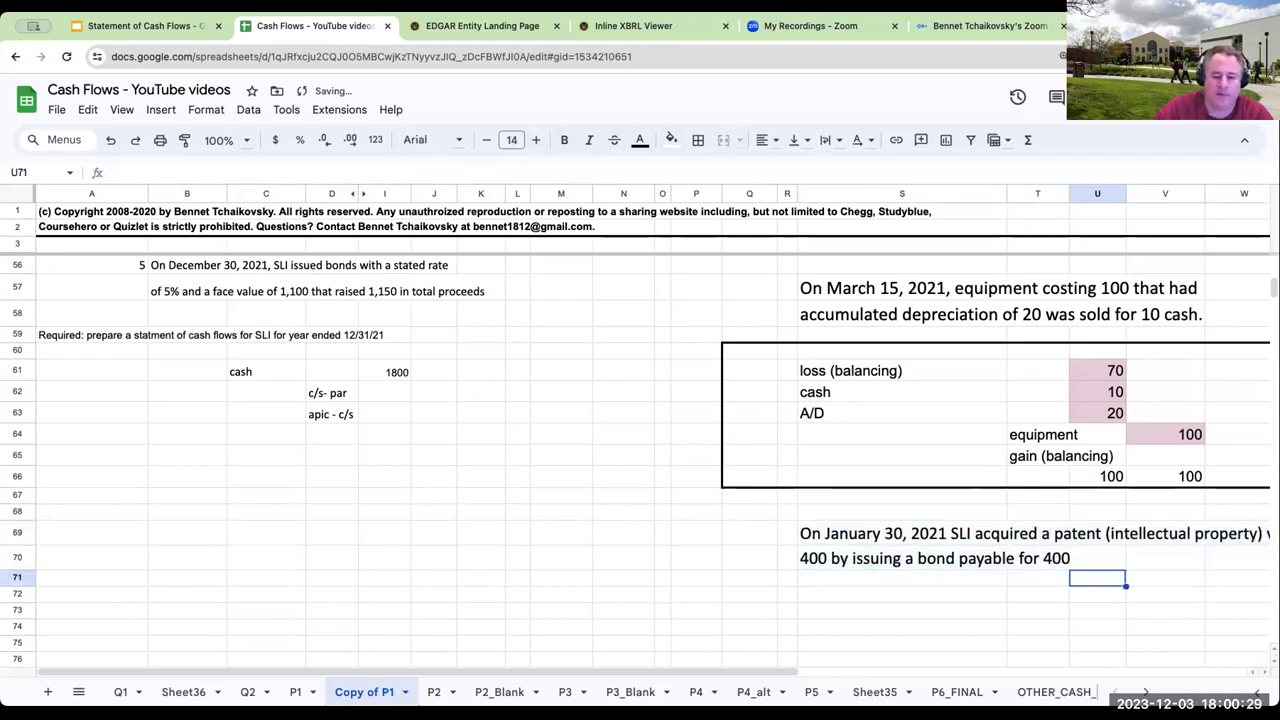
pyautogui.press('Left')
pyautogui.press('Left')
pyautogui.press('Left')
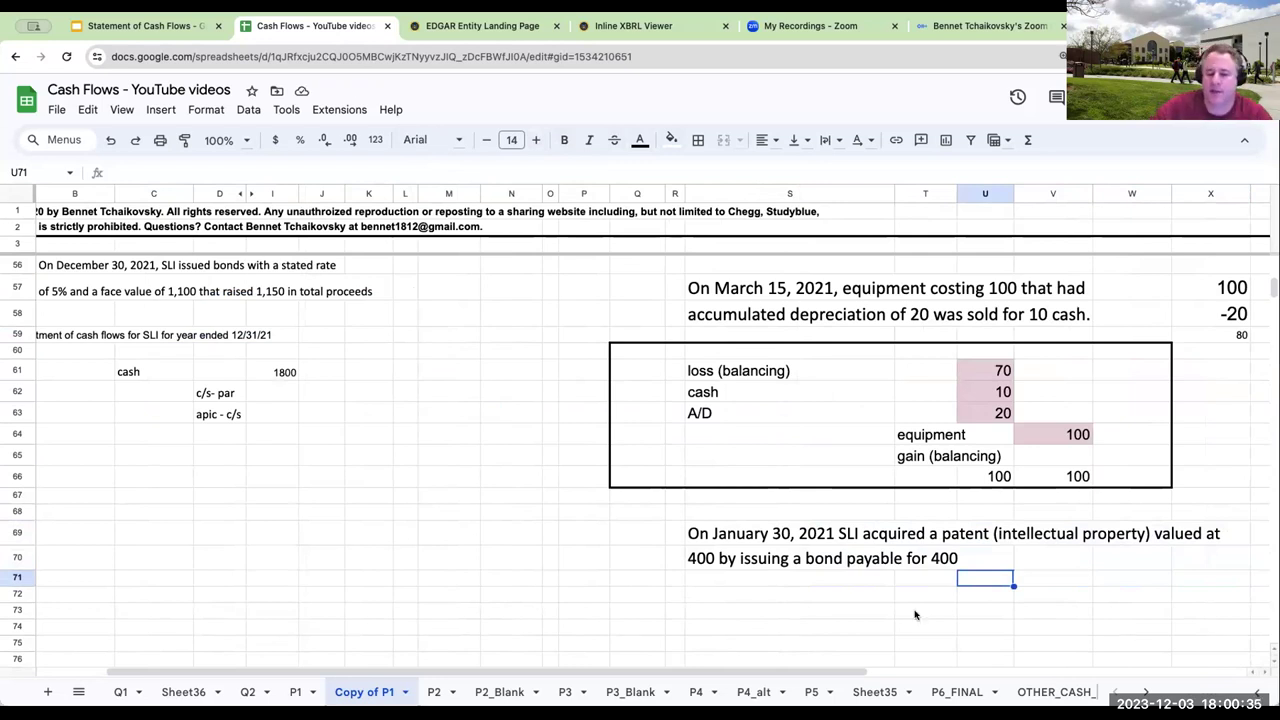
pyautogui.click(816, 600)
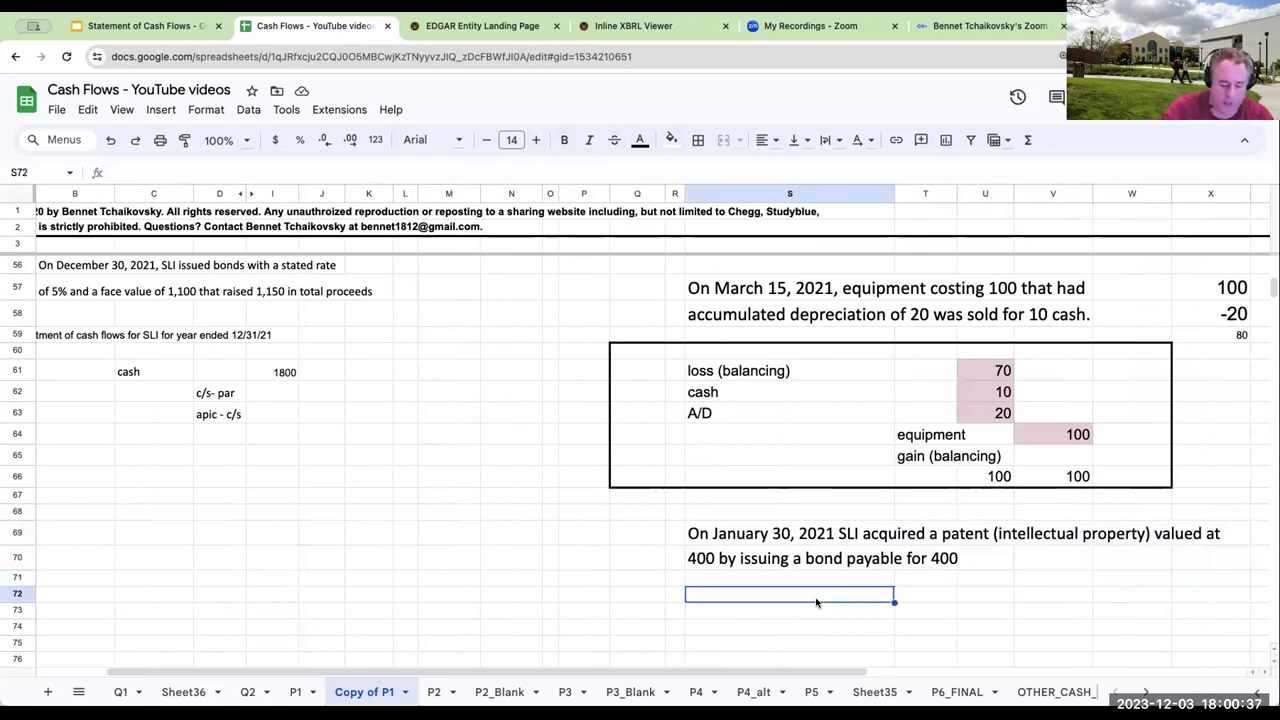
pyautogui.write('patent')
pyautogui.press('Return')
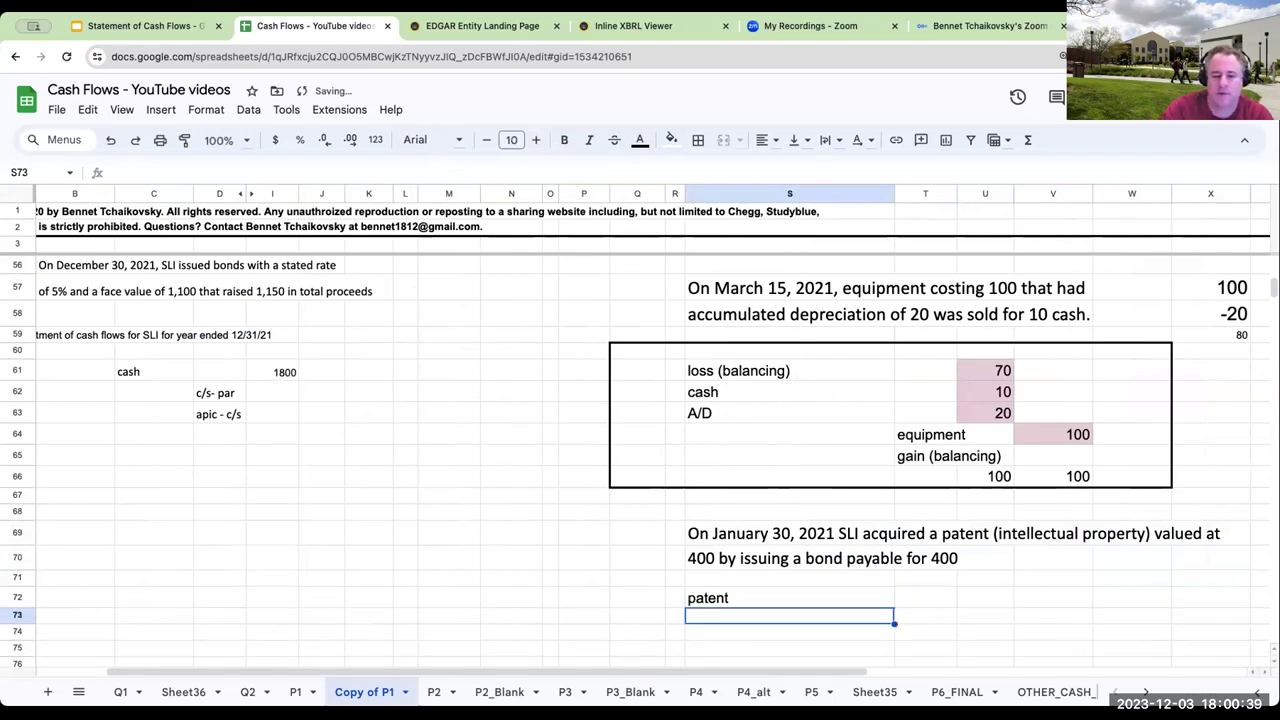
pyautogui.click(985, 597)
pyautogui.write('400')
pyautogui.press('Return')
# - Enter the "bond payable" credit line in row 73 with an amount of 400 in column V
pyautogui.click(1052, 615)
pyautogui.write('400')
pyautogui.press('Return')
pyautogui.click(985, 615)
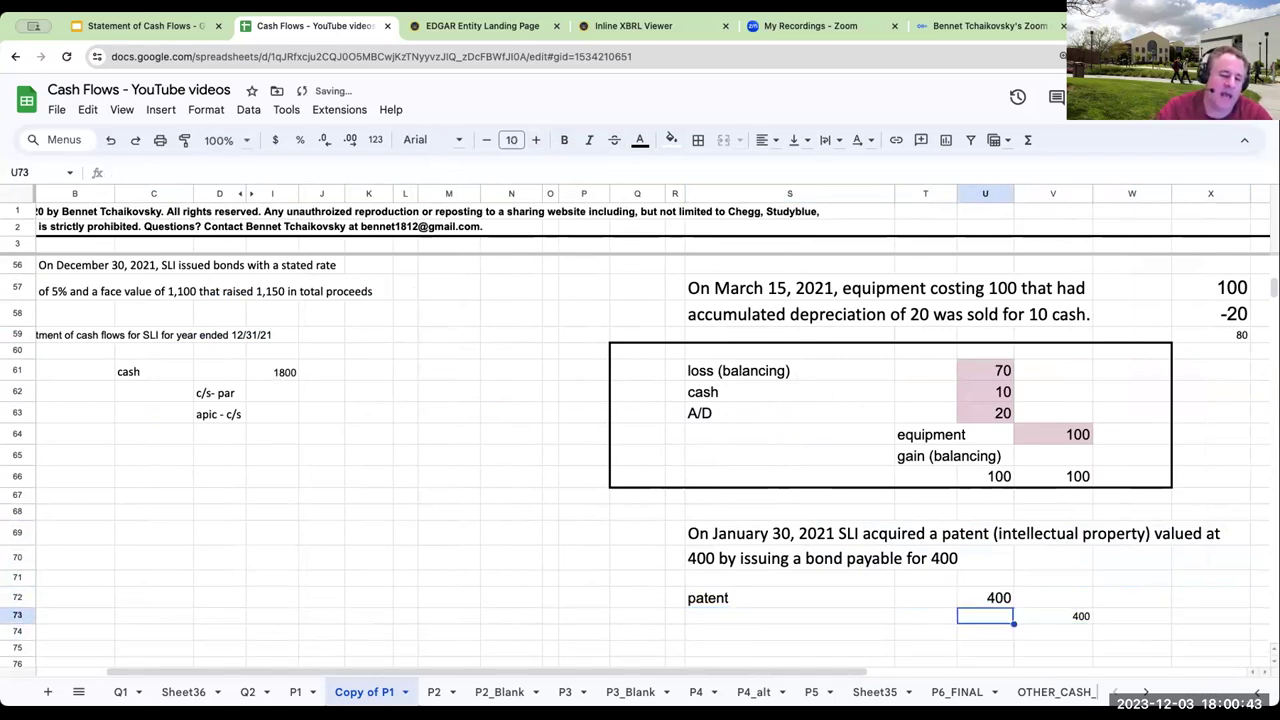
pyautogui.click(925, 615)
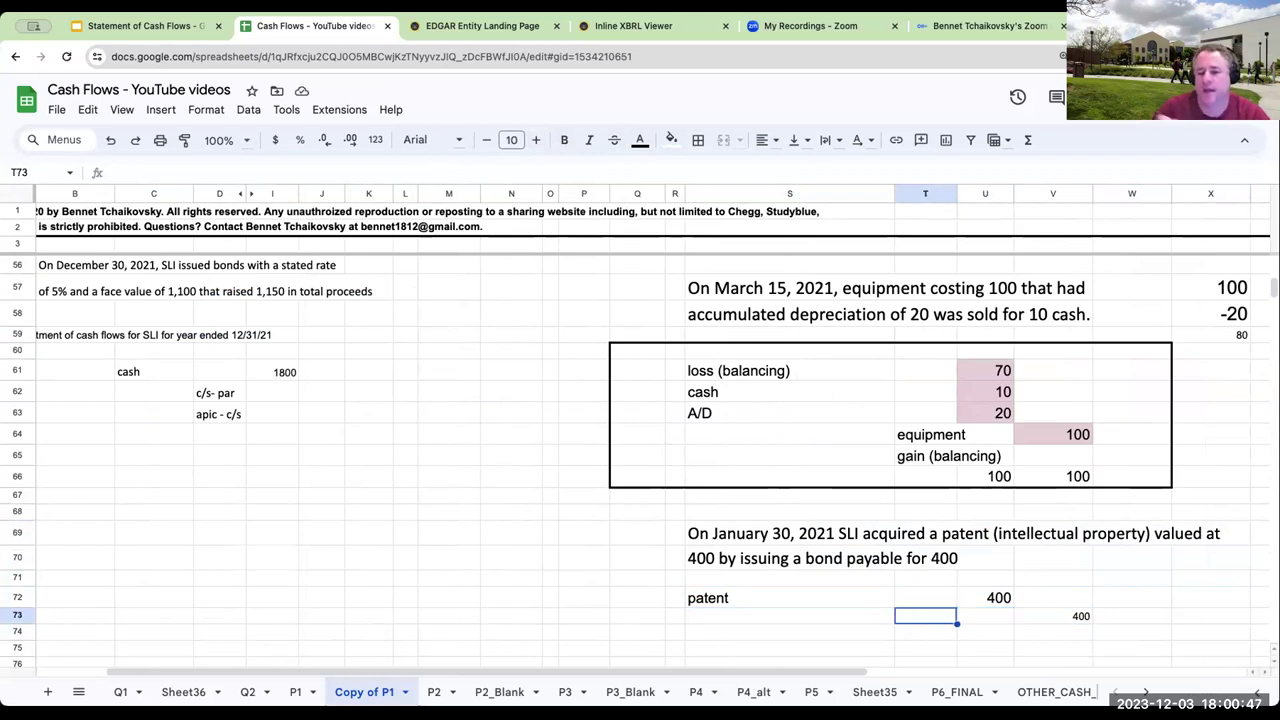
pyautogui.write('bond payable')
pyautogui.press('Return')
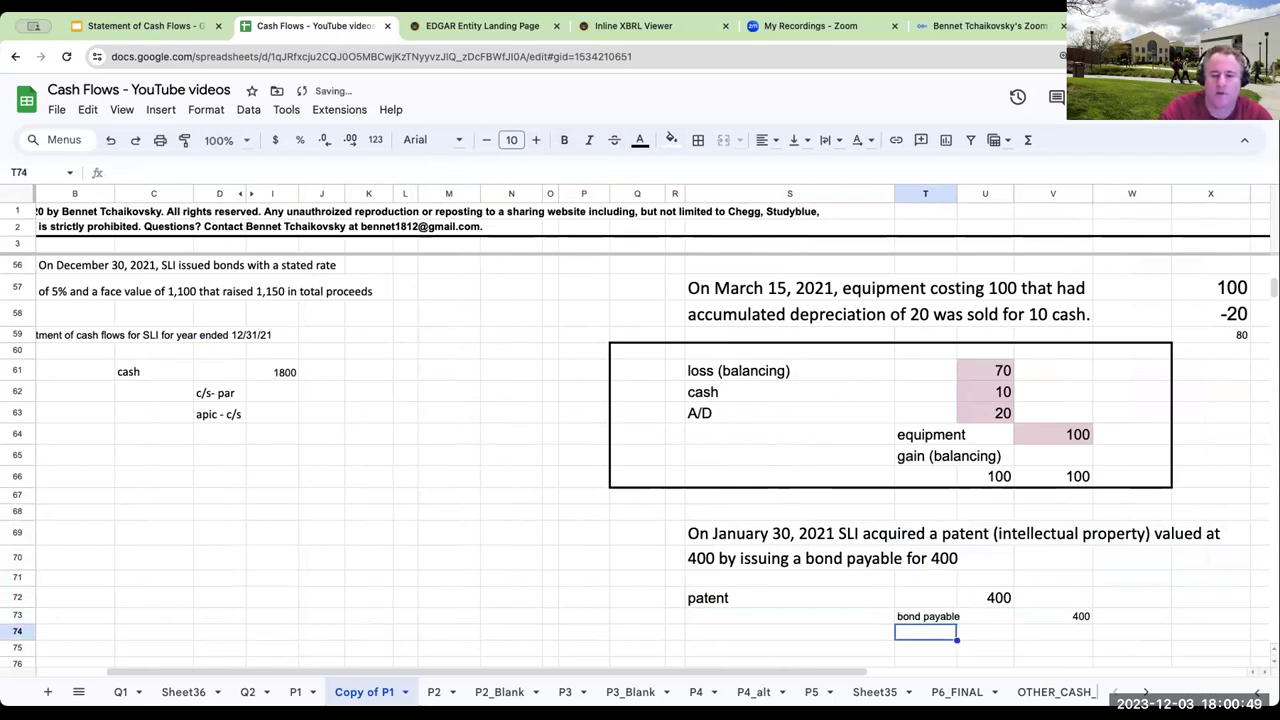
# - Enlarge the patent entry's cells T72:V73 to 18 pt
pyautogui.click(1052, 615)
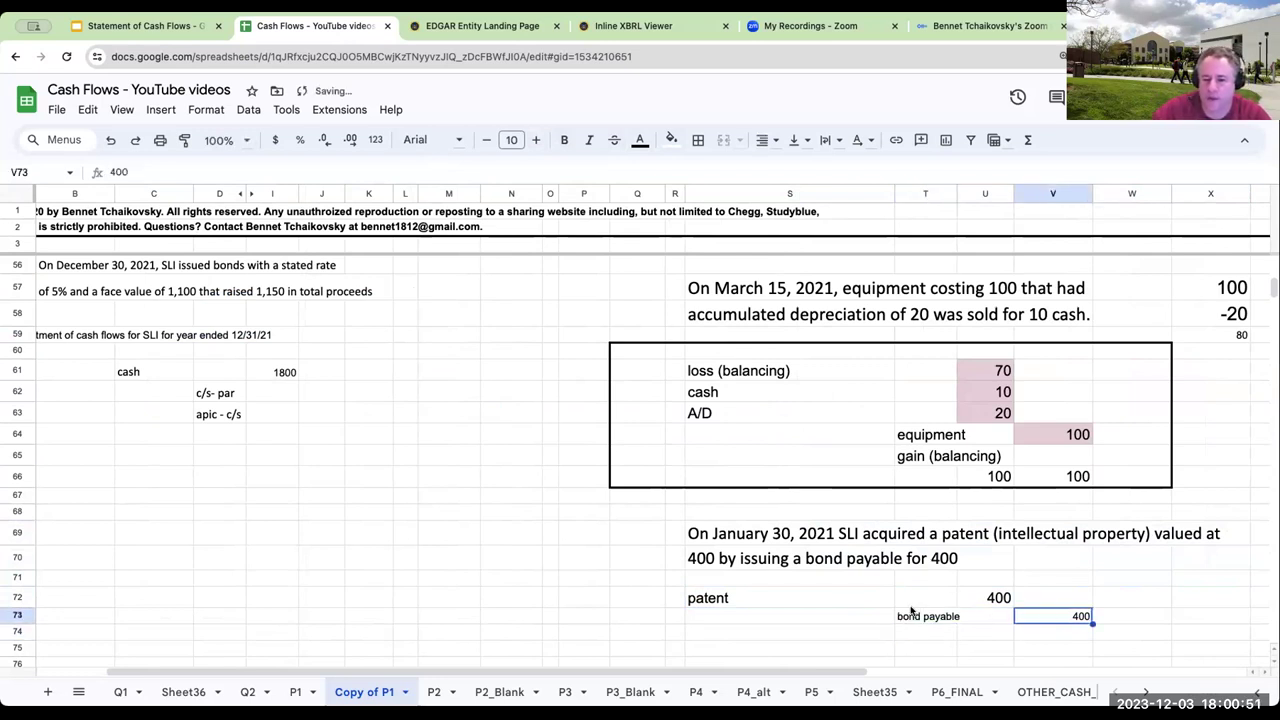
pyautogui.moveTo(915, 603); pyautogui.dragTo(1049, 624)
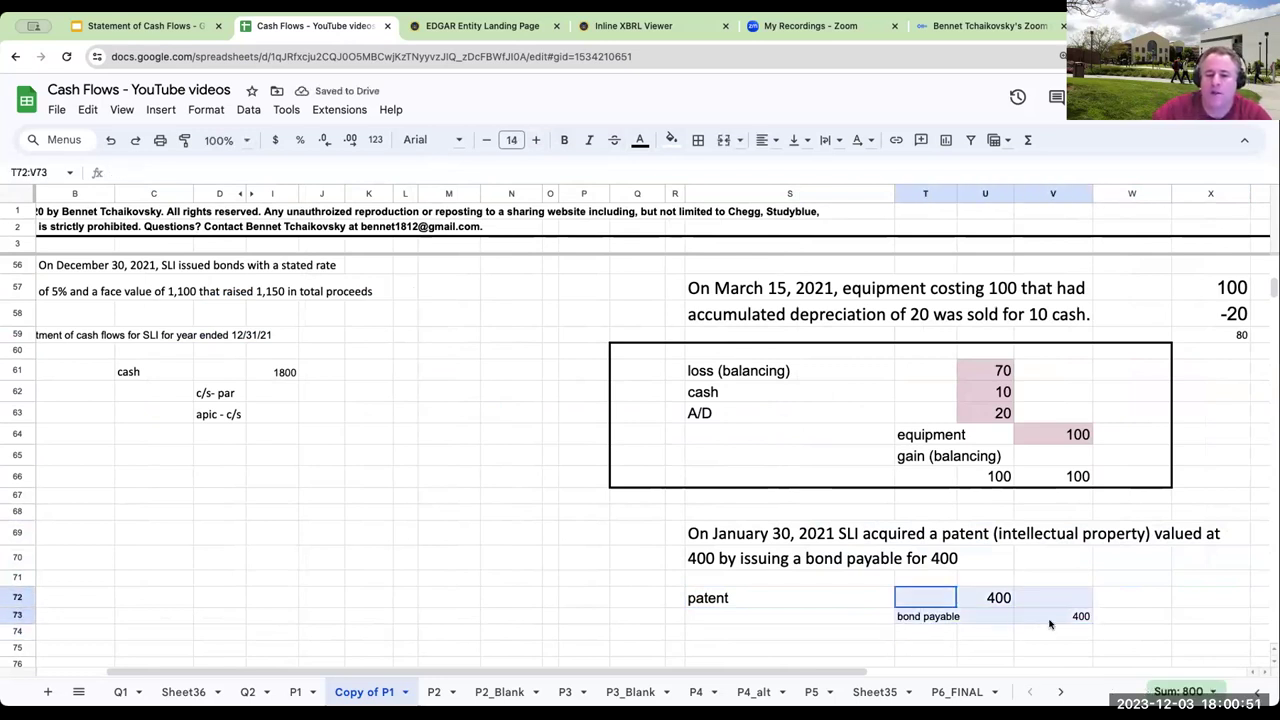
pyautogui.click(535, 140)
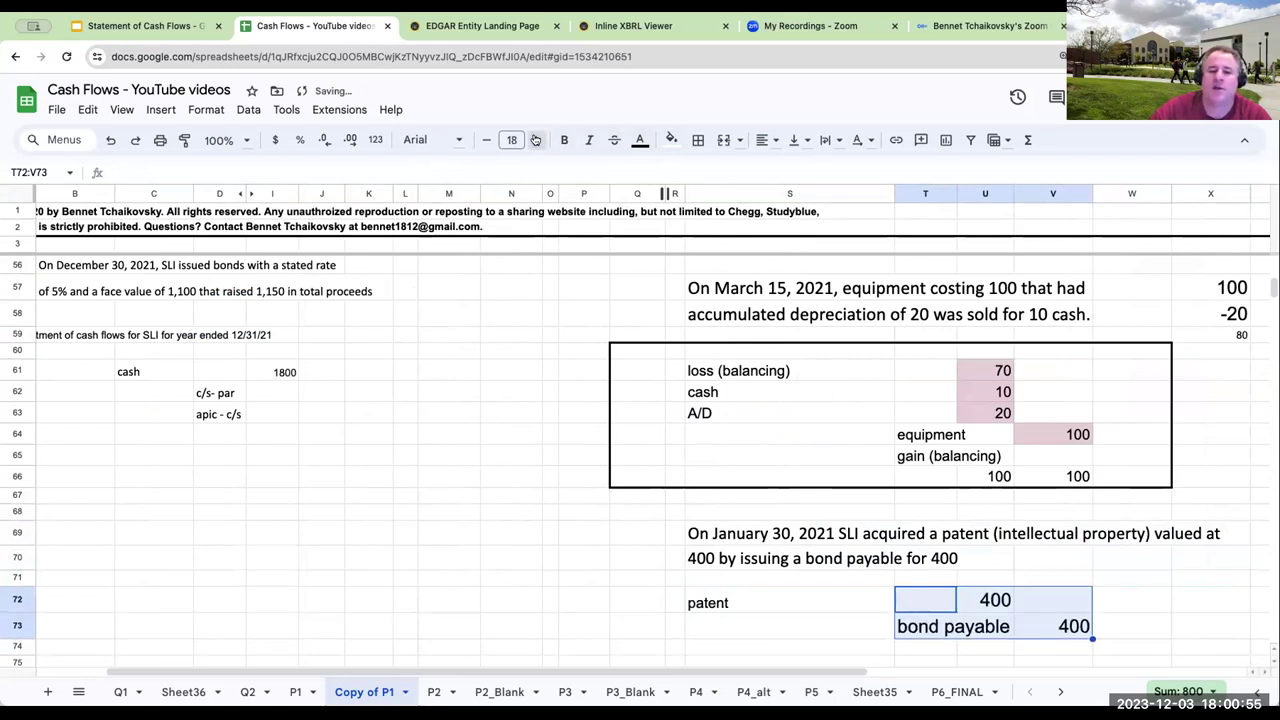
# - Switch to the Statement of Cash Flows presentation and duplicate slide 24, "What about selling assets?"
pyautogui.click(145, 25)
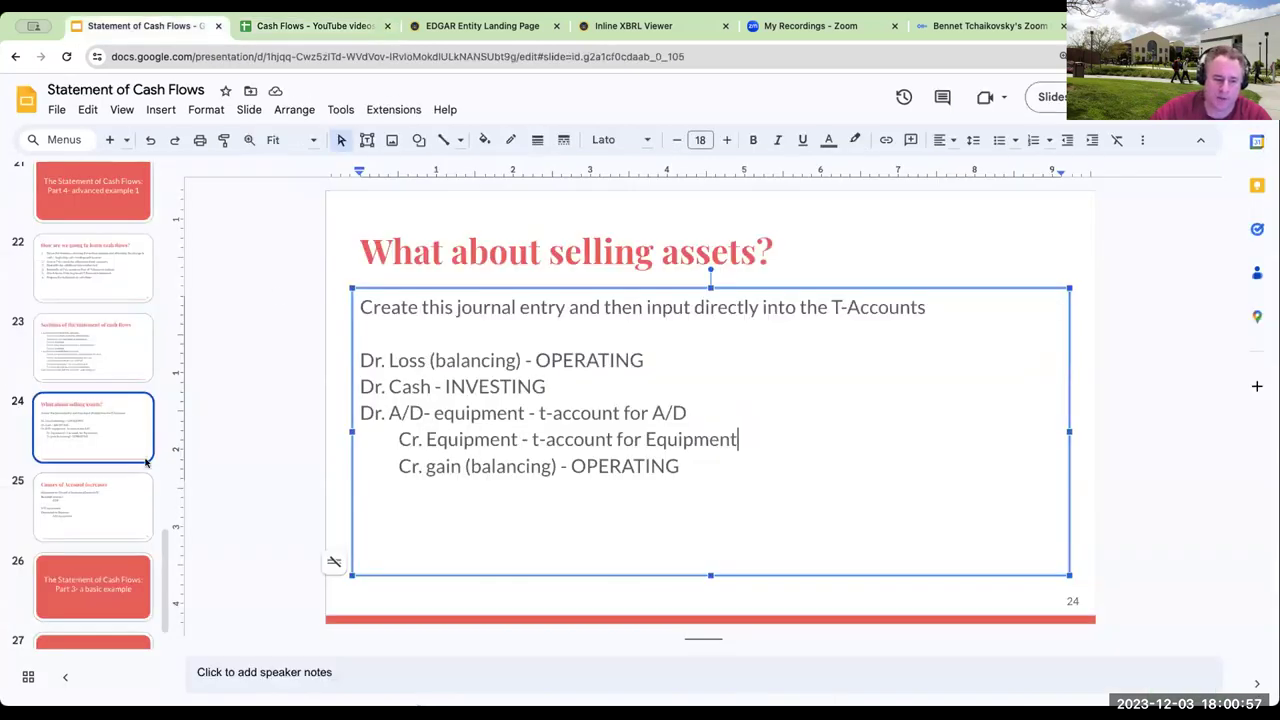
pyautogui.rightClick(101, 445)
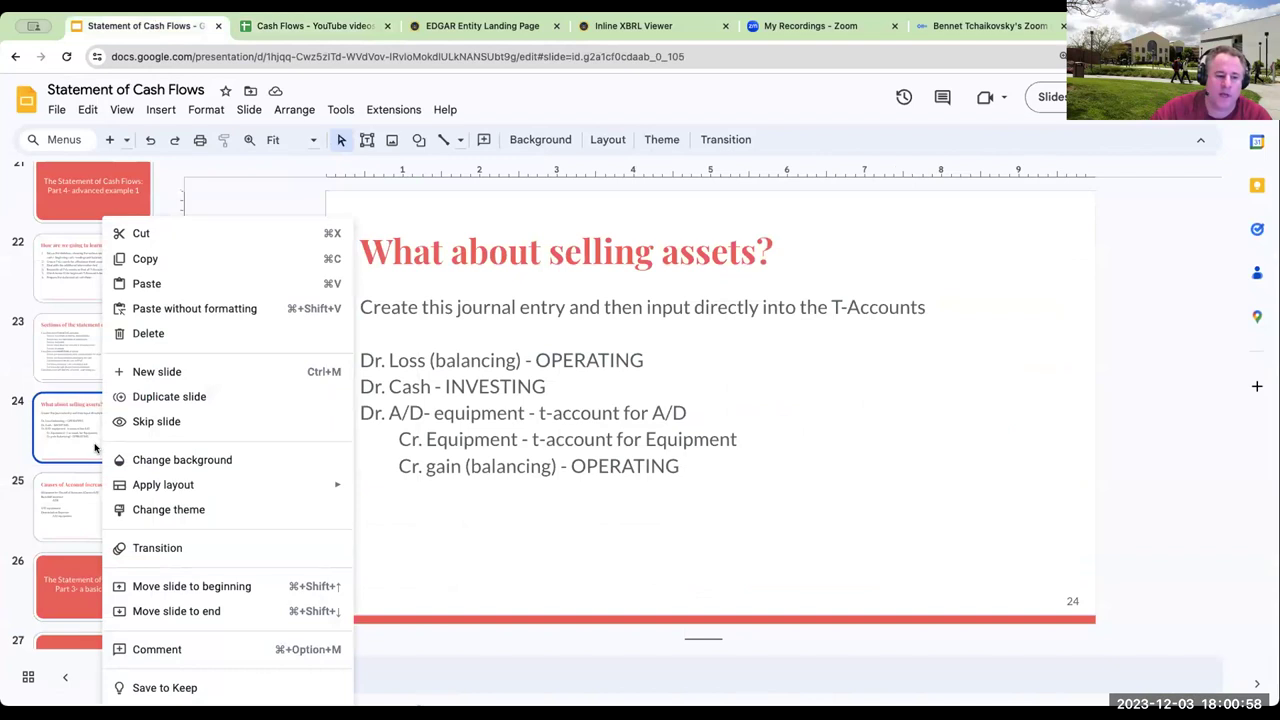
pyautogui.click(169, 396)
# - Change the duplicated slide's title to "Non-cash transactions"
pyautogui.click(541, 250)
pyautogui.moveTo(796, 246); pyautogui.dragTo(393, 217)
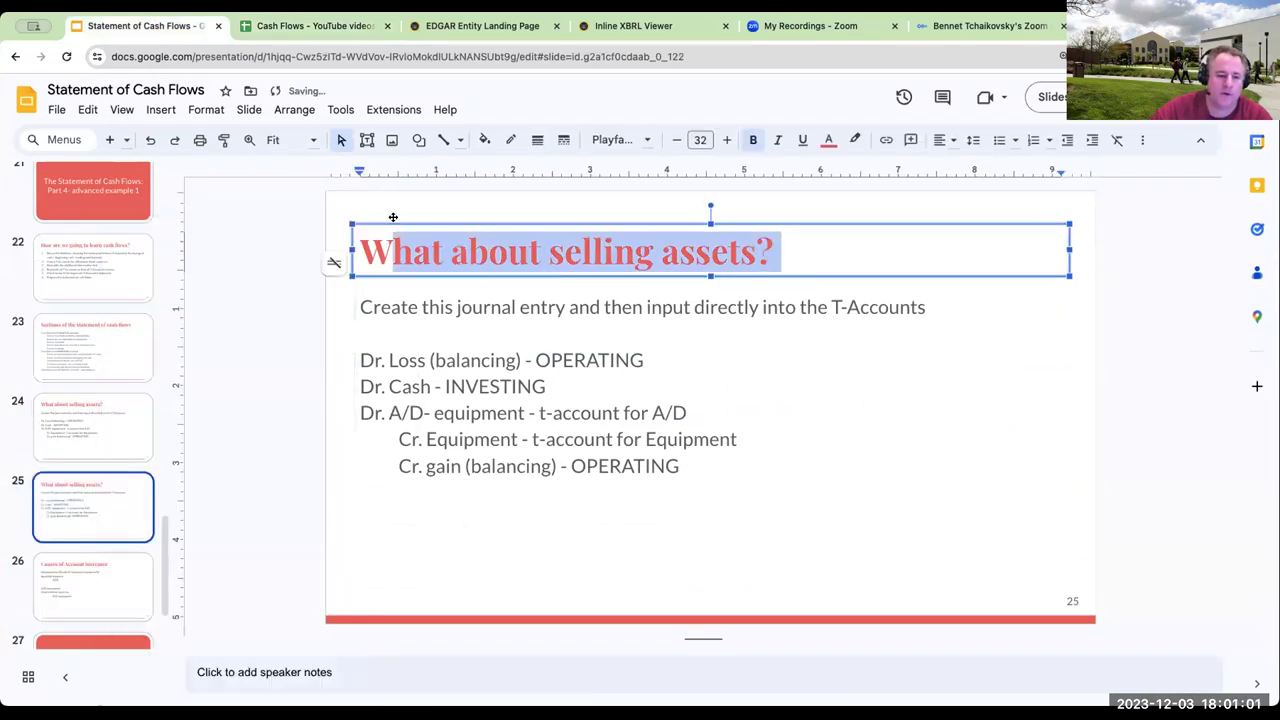
pyautogui.press('BackSpace')
pyautogui.press('BackSpace')
pyautogui.write('Non-cash ')
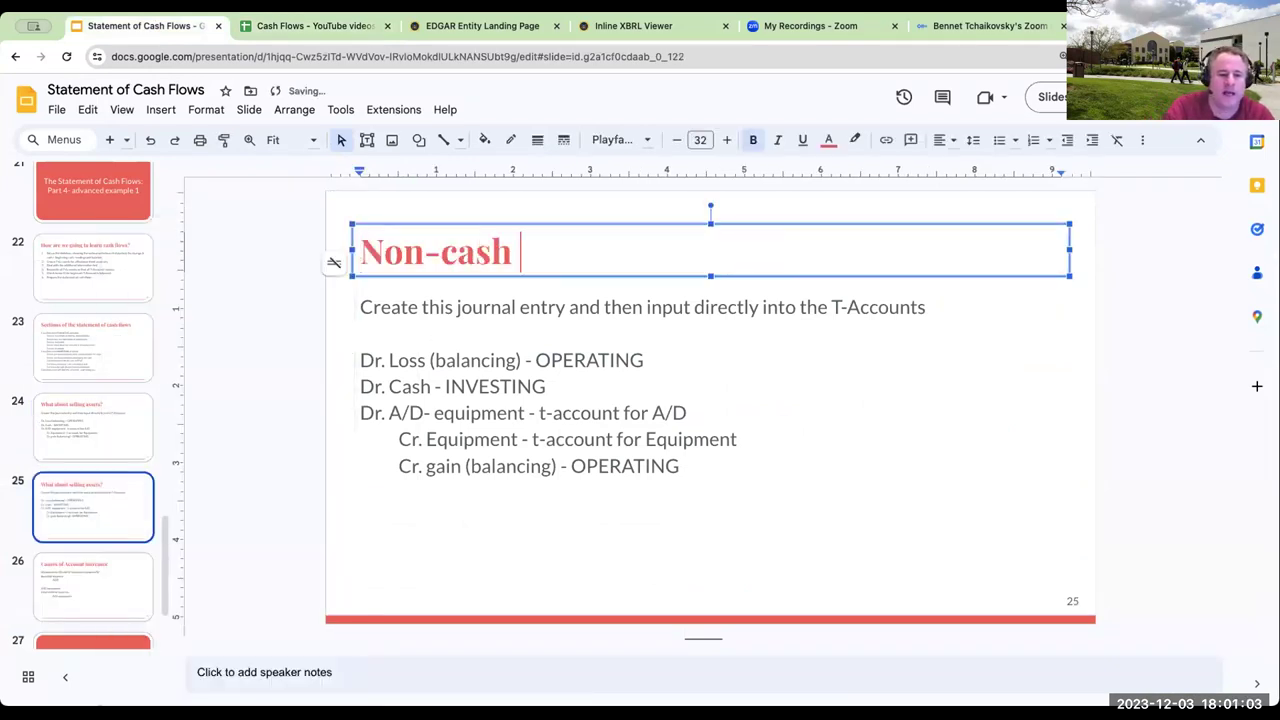
pyautogui.write('transactions')
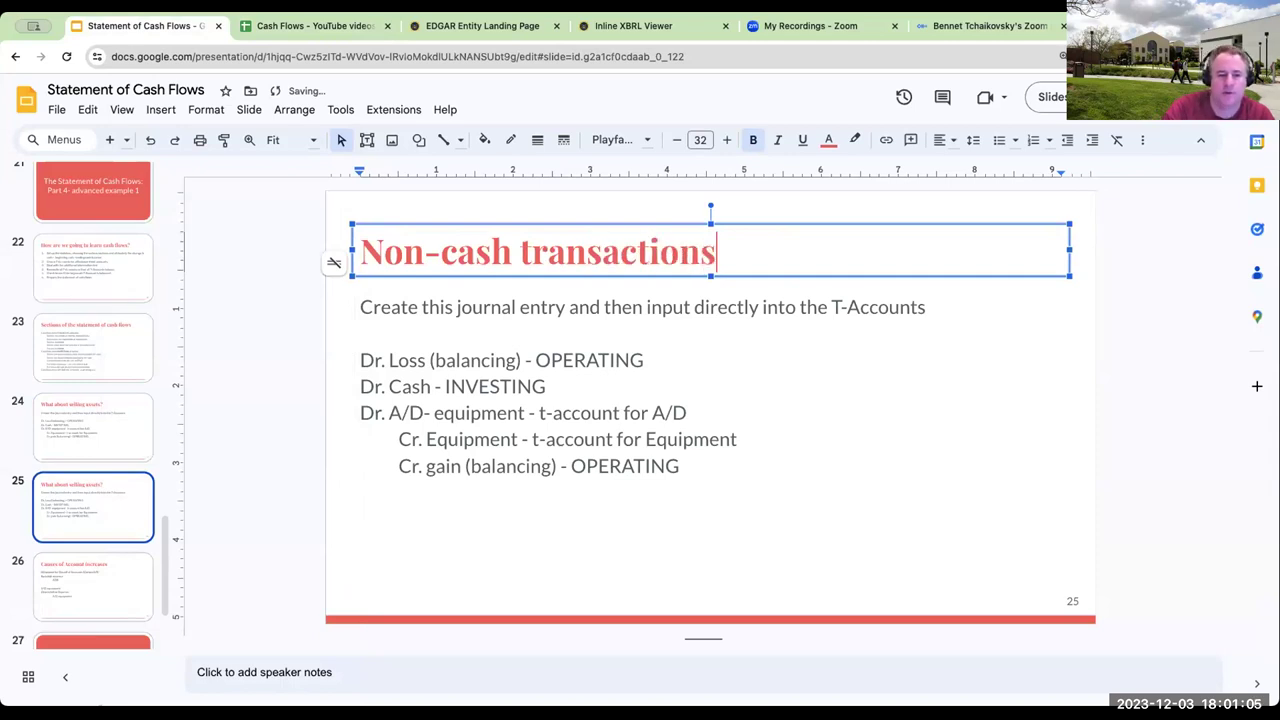
# - Replace the slide's body text with the lines "Create a journal entry" and "Input this into the t-accounts"
pyautogui.click(377, 298)
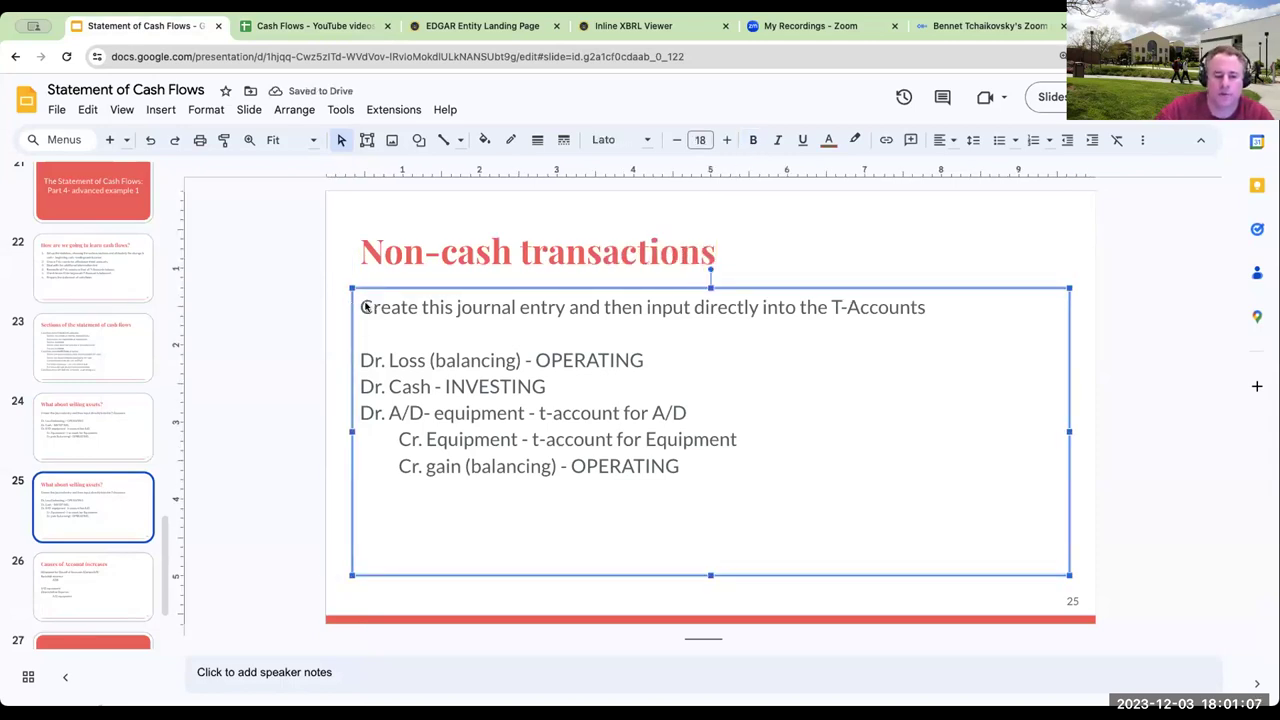
pyautogui.hotkey('ctrl', 'a')
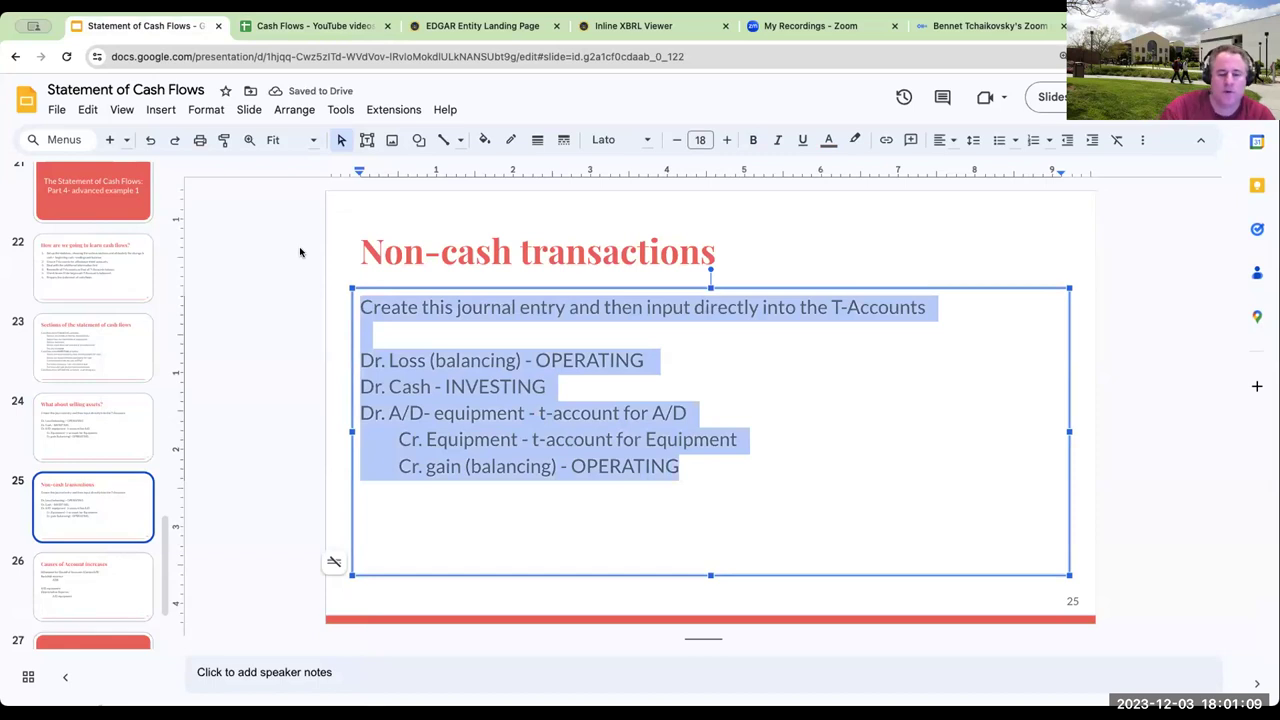
pyautogui.write('Co')
pyautogui.press('BackSpace')
pyautogui.press('BackSpace')
pyautogui.write('Create ')
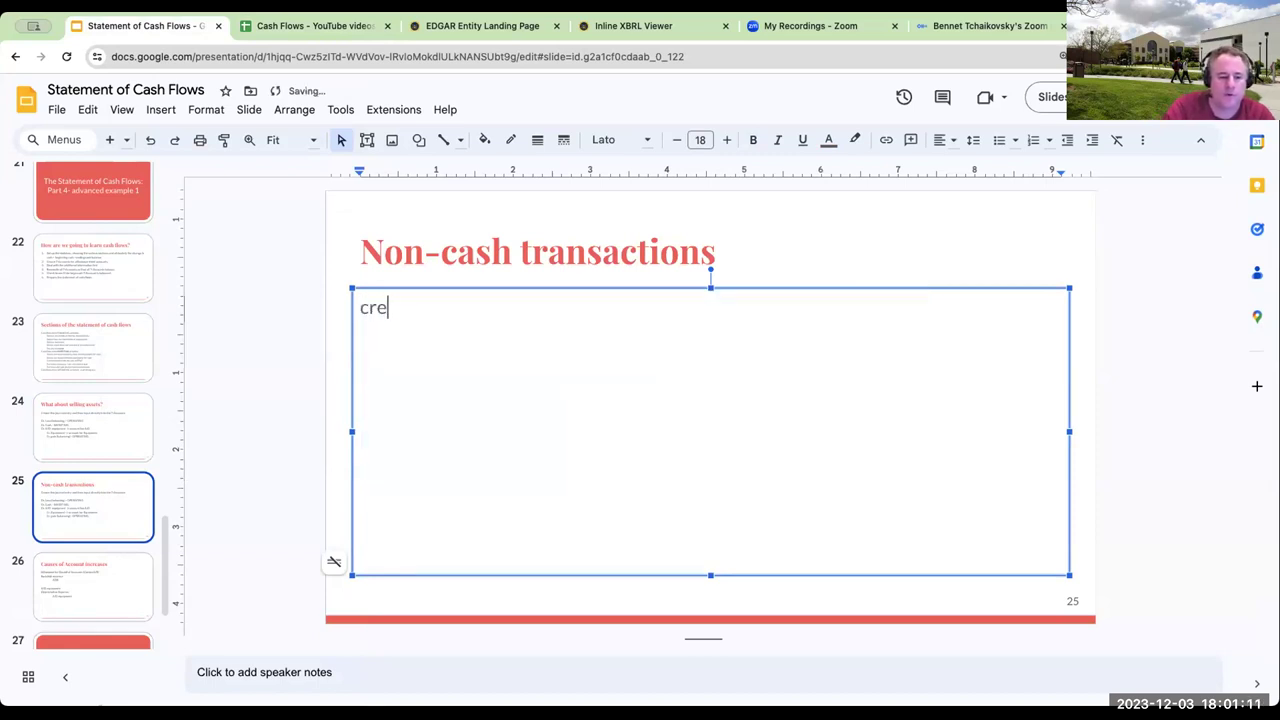
pyautogui.write('a journal')
pyautogui.press('BackSpace')
pyautogui.press('BackSpace')
pyautogui.press('BackSpace')
pyautogui.press('BackSpace')
pyautogui.write('rnal entry')
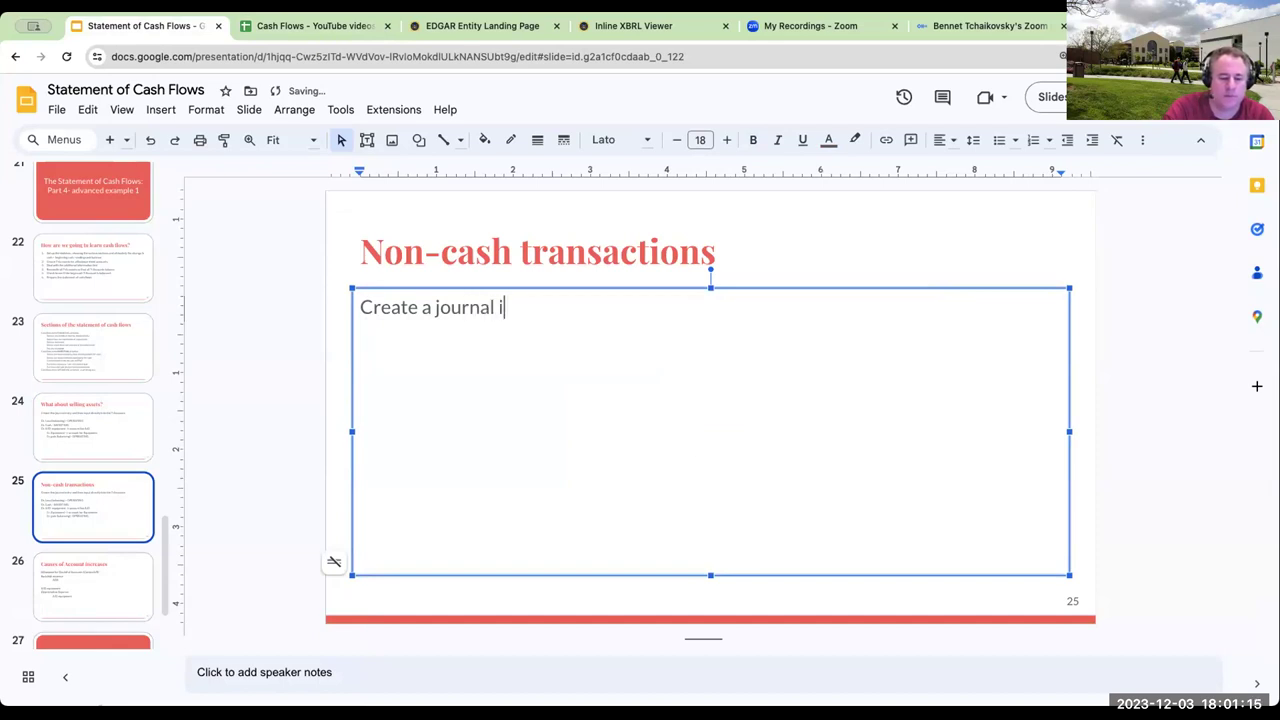
pyautogui.press('Return')
pyautogui.write('input this into the ')
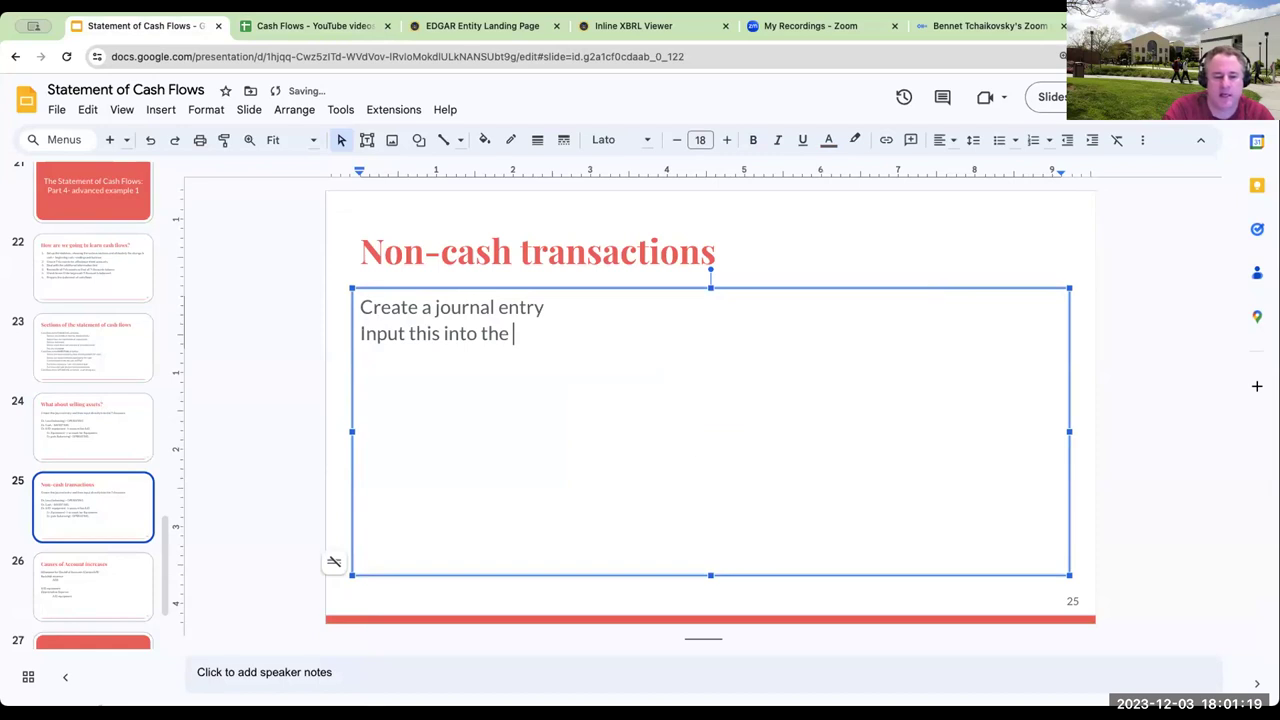
pyautogui.write('t-accounts')
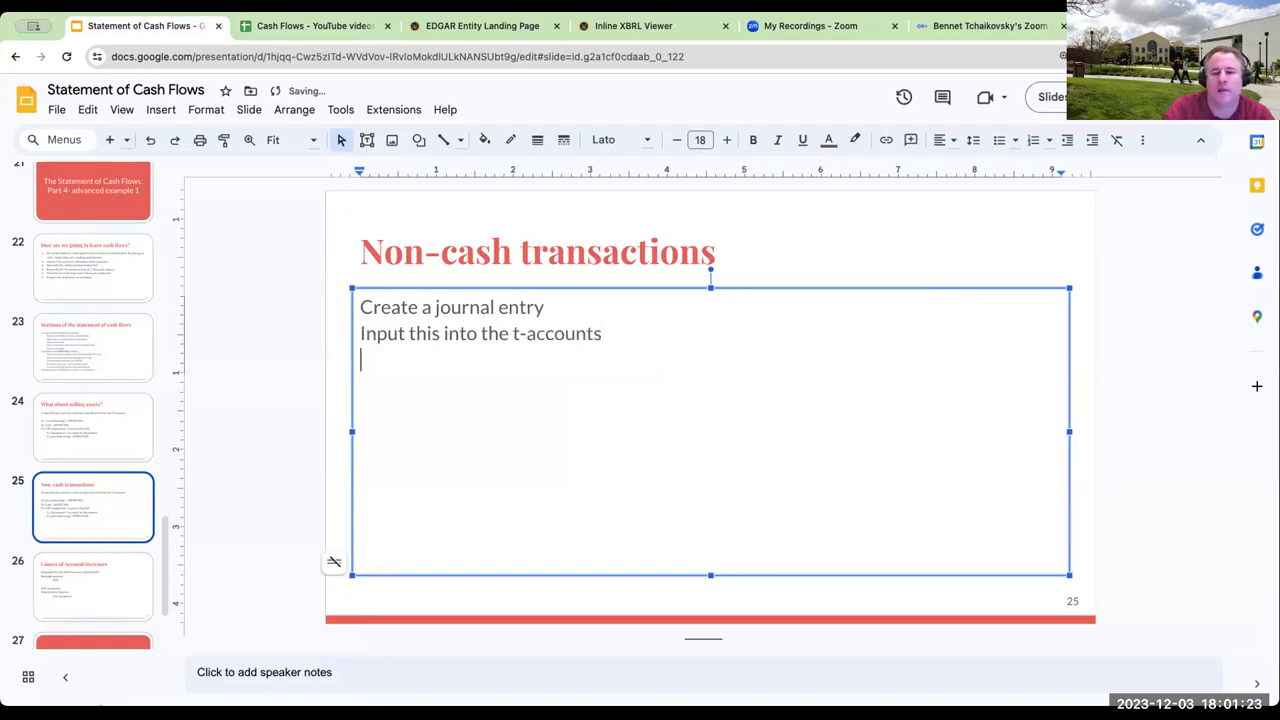
# - Add the line "Disclose at the bottom of the statement of cash flows the transaction" after a blank line in the body
pyautogui.write('disclose in teh')
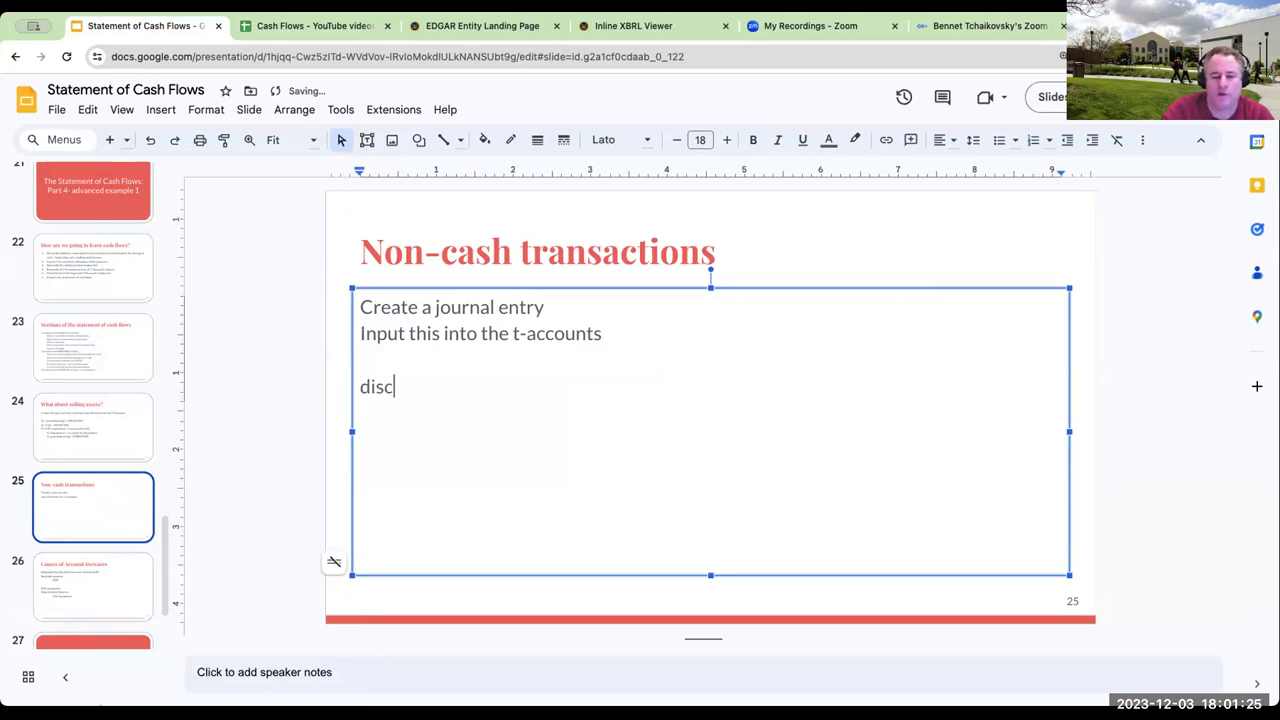
pyautogui.press('BackSpace')
pyautogui.press('BackSpace')
pyautogui.press('BackSpace')
pyautogui.press('BackSpace')
pyautogui.press('BackSpace')
pyautogui.press('BackSpace')
pyautogui.press('BackSpace')
pyautogui.press('BackSpace')
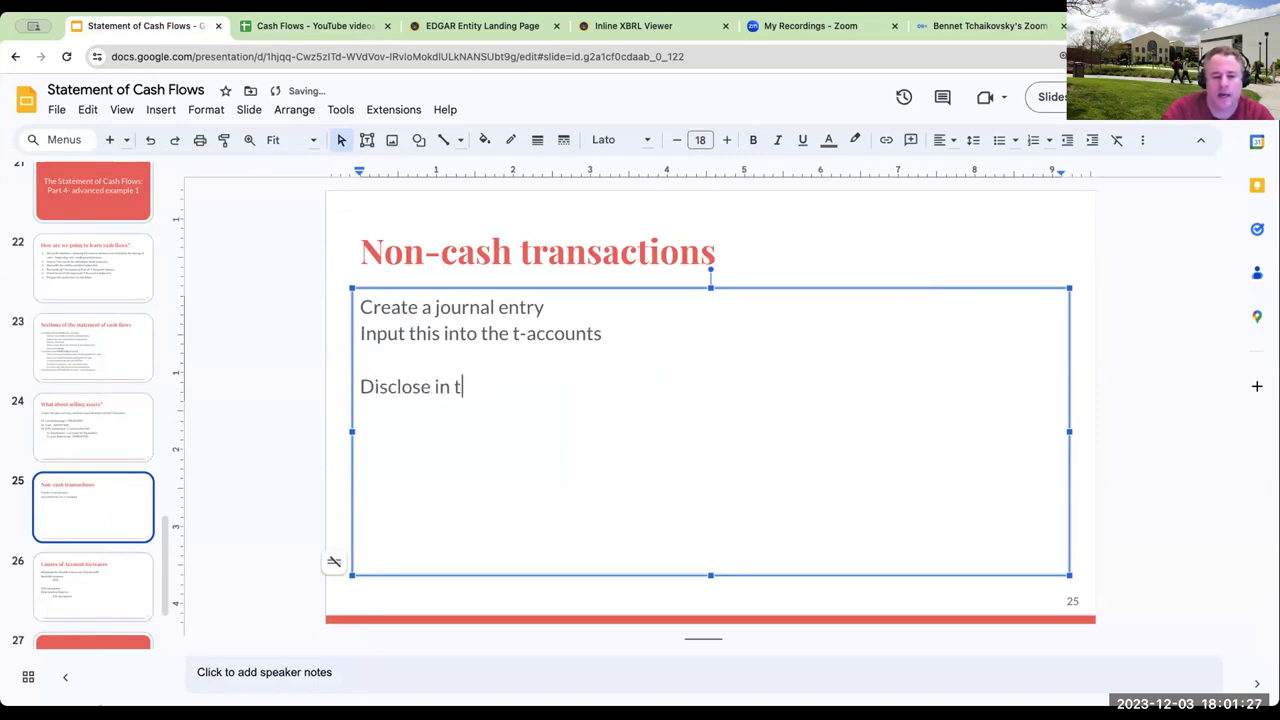
pyautogui.write('at the bottom o')
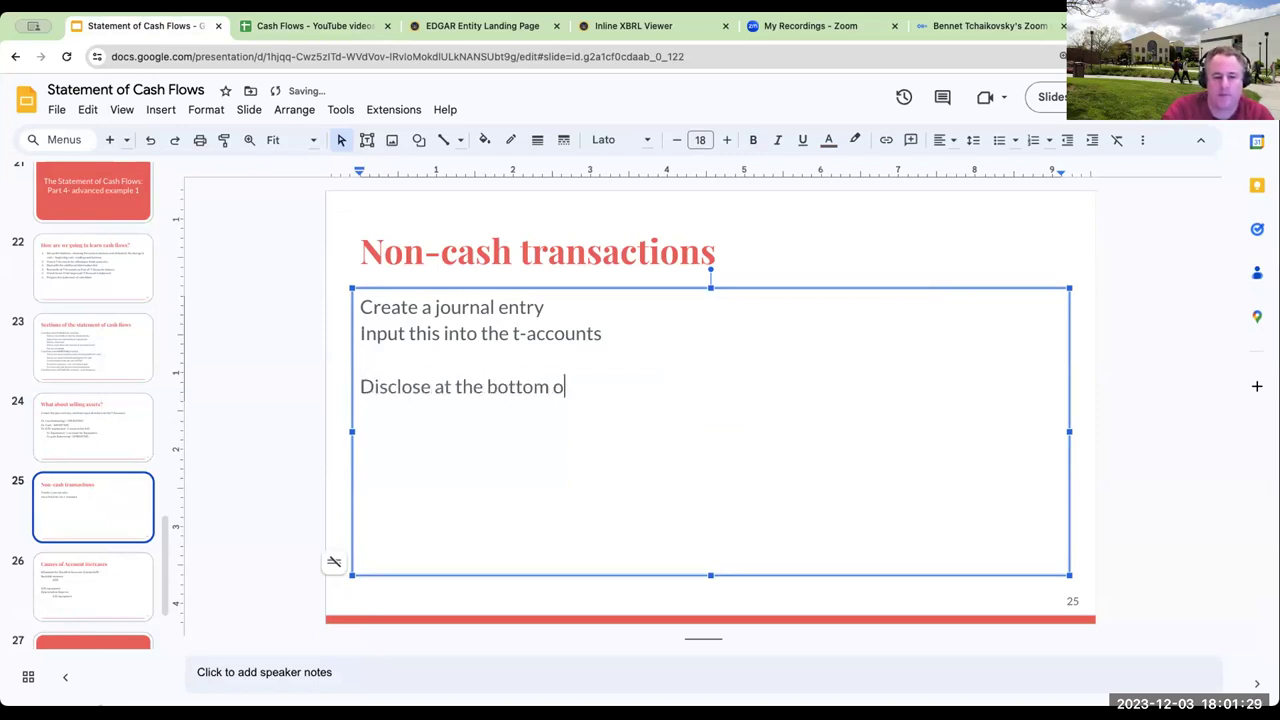
pyautogui.write('f the statement of cash flows the tra')
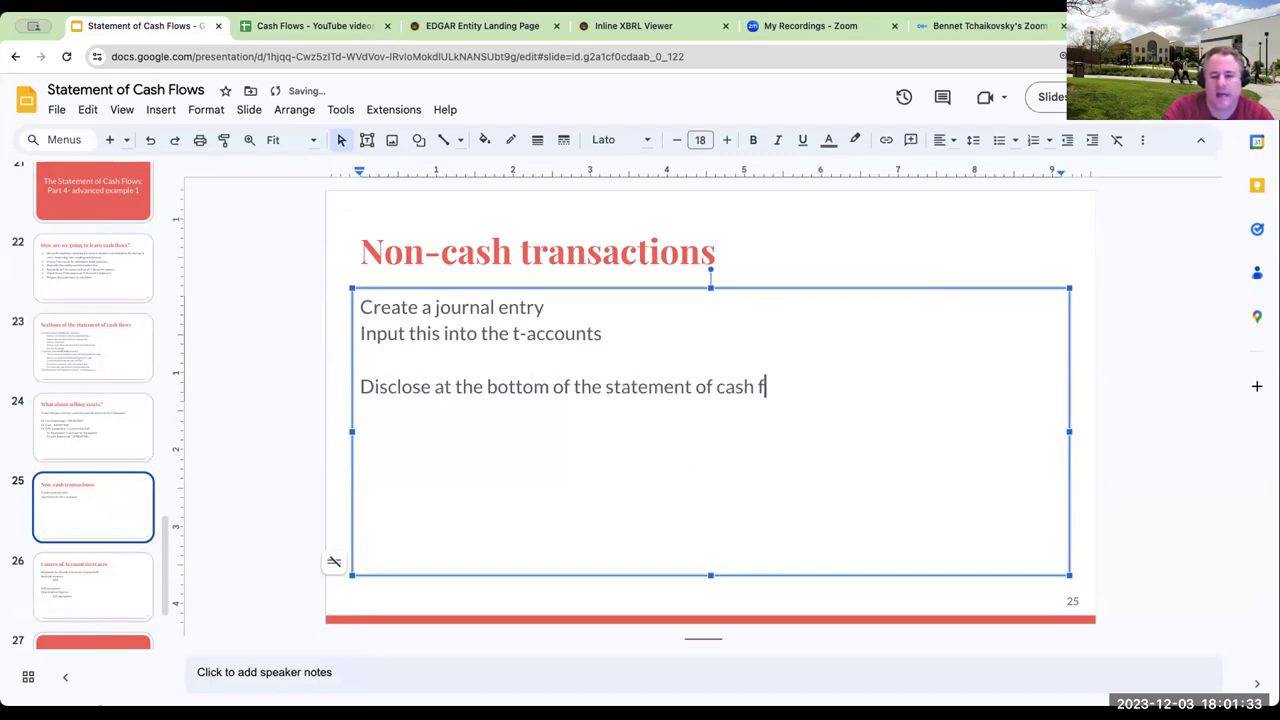
pyautogui.write('nsaction')
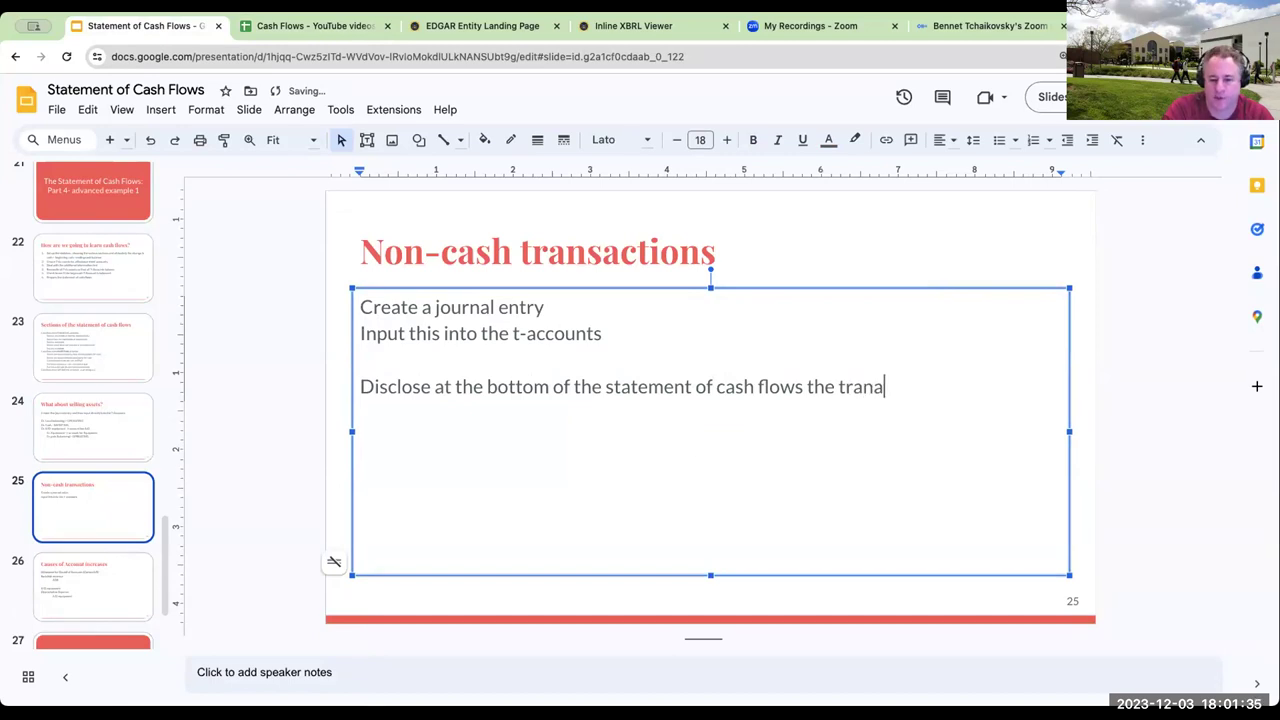
pyautogui.press('Return')
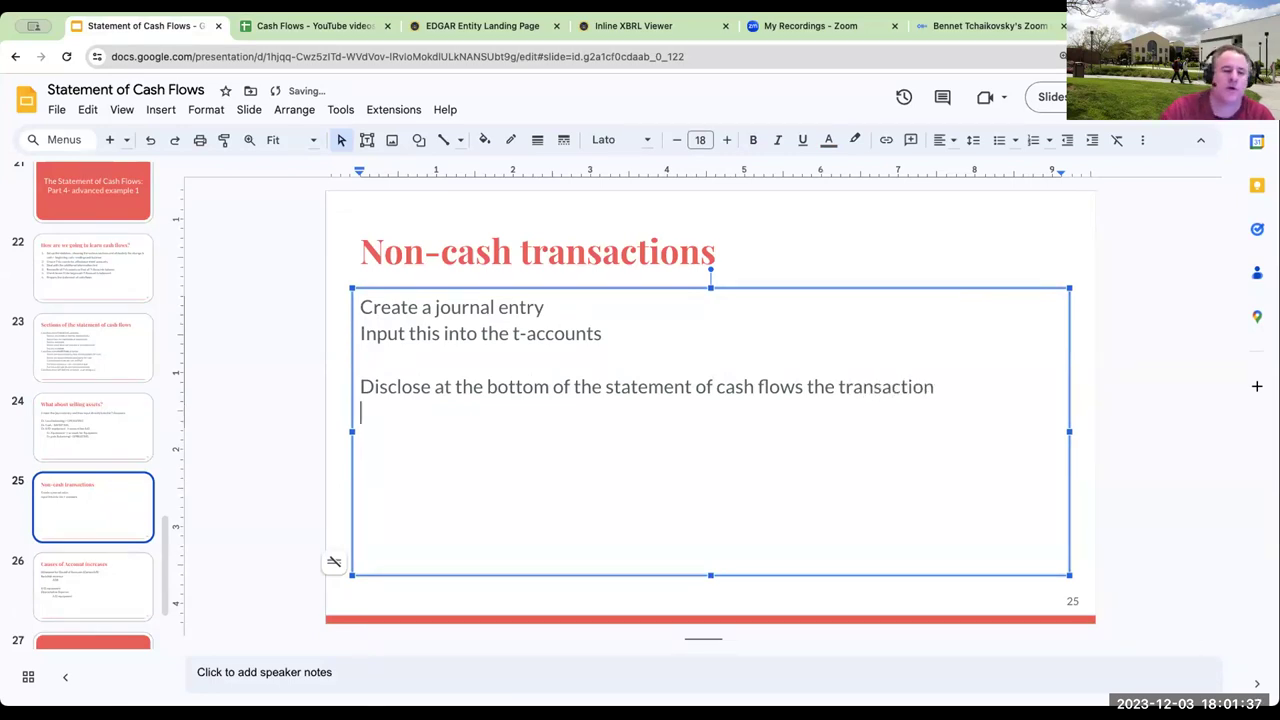
# - Return to the Cash Flows spreadsheet, post a 400 debit to the intellectual property T-account in P25, and shade it mauve
pyautogui.click(323, 26)
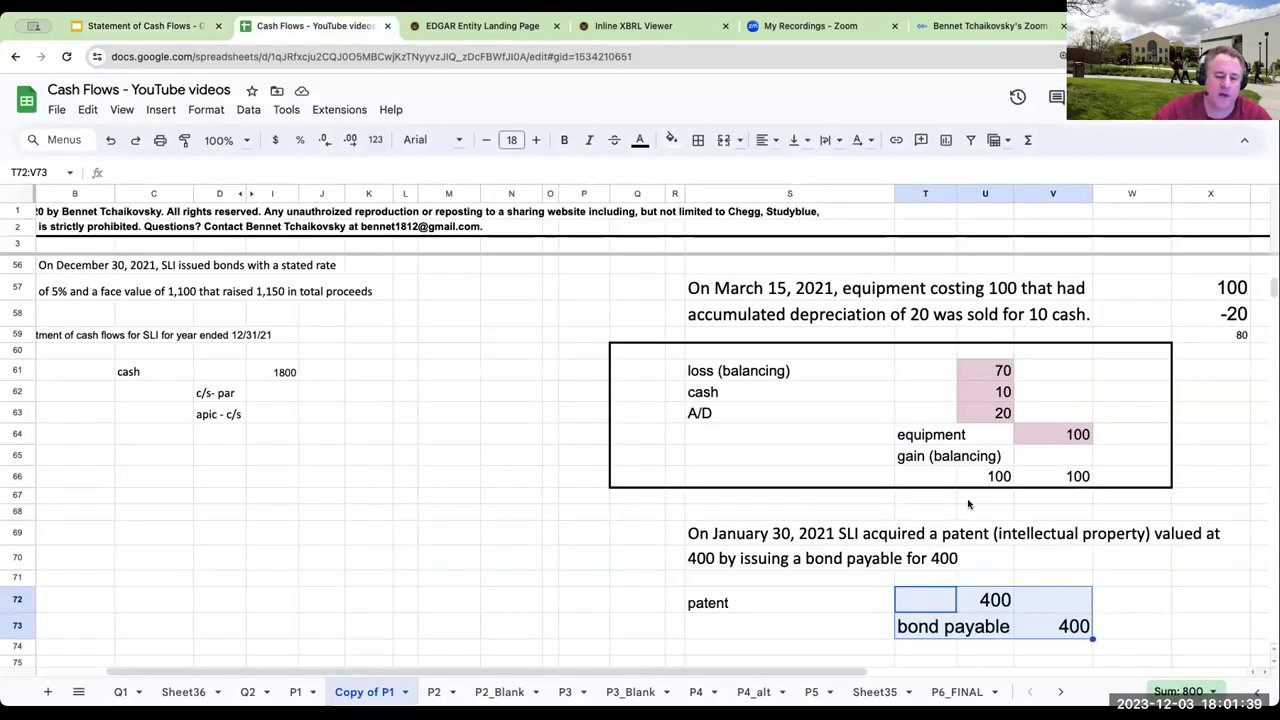
pyautogui.scroll(10, 968, 504)
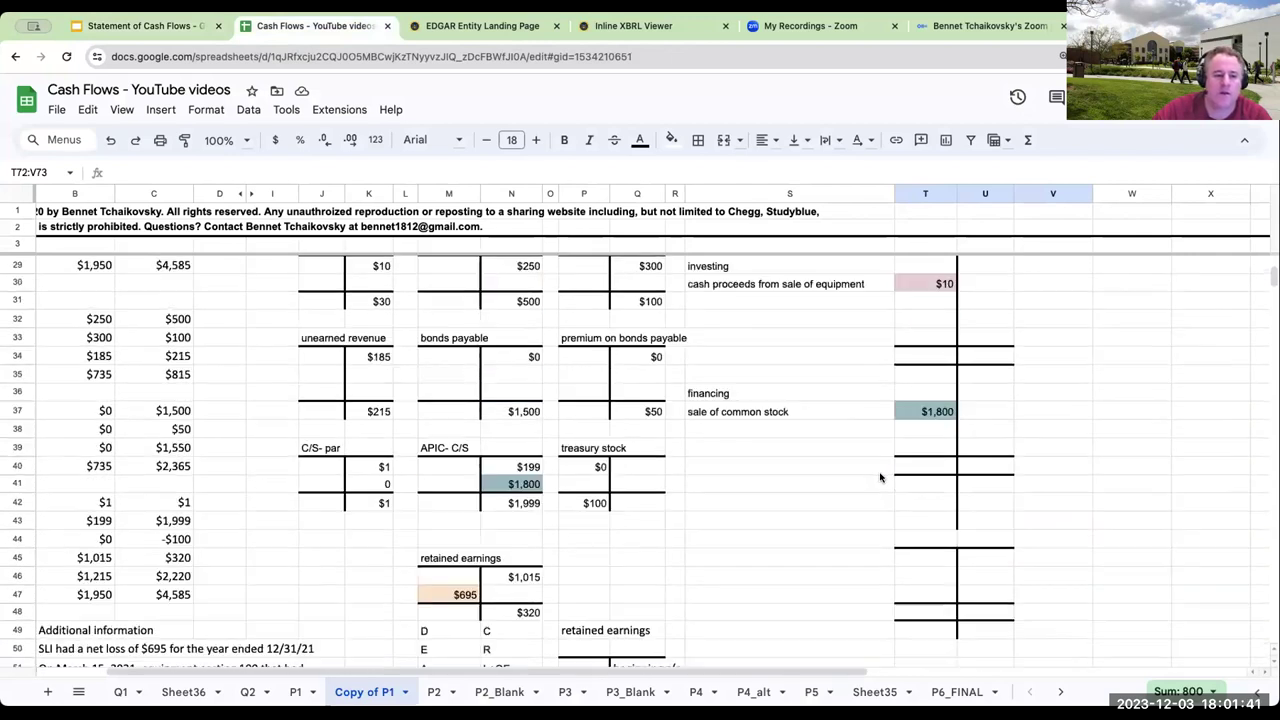
pyautogui.scroll(2, 610, 475)
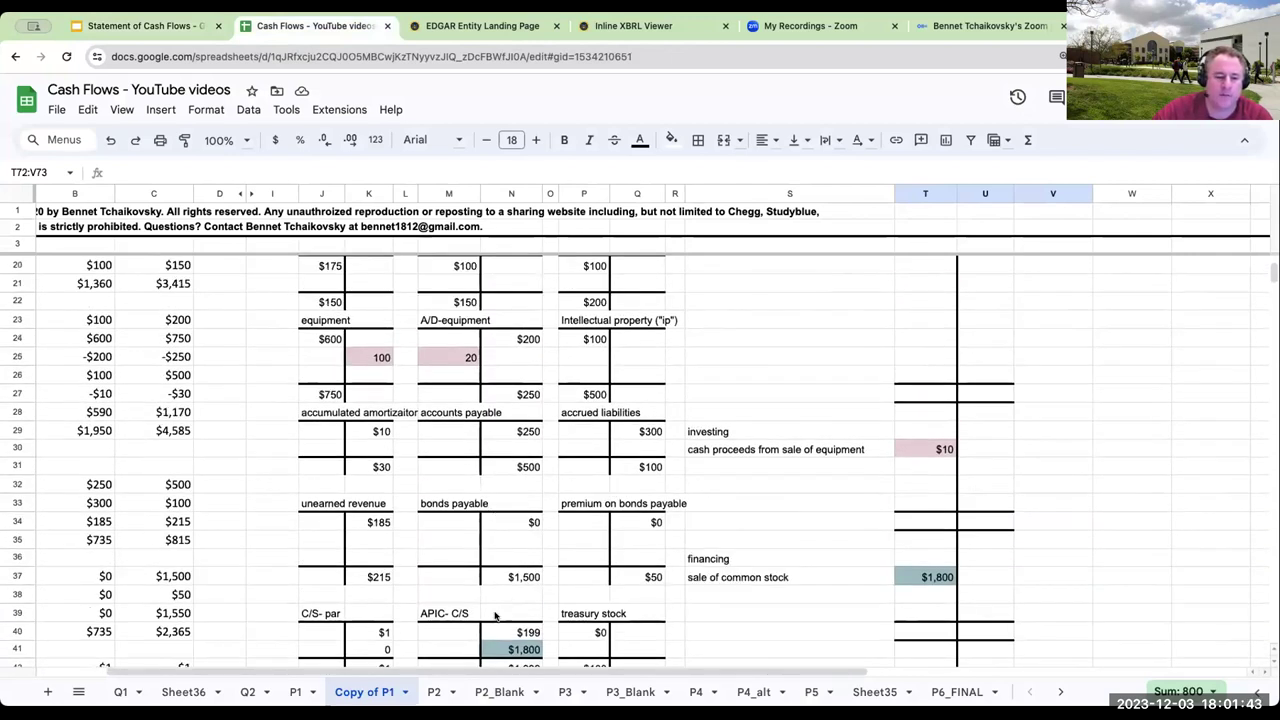
pyautogui.scroll(2, 457, 484)
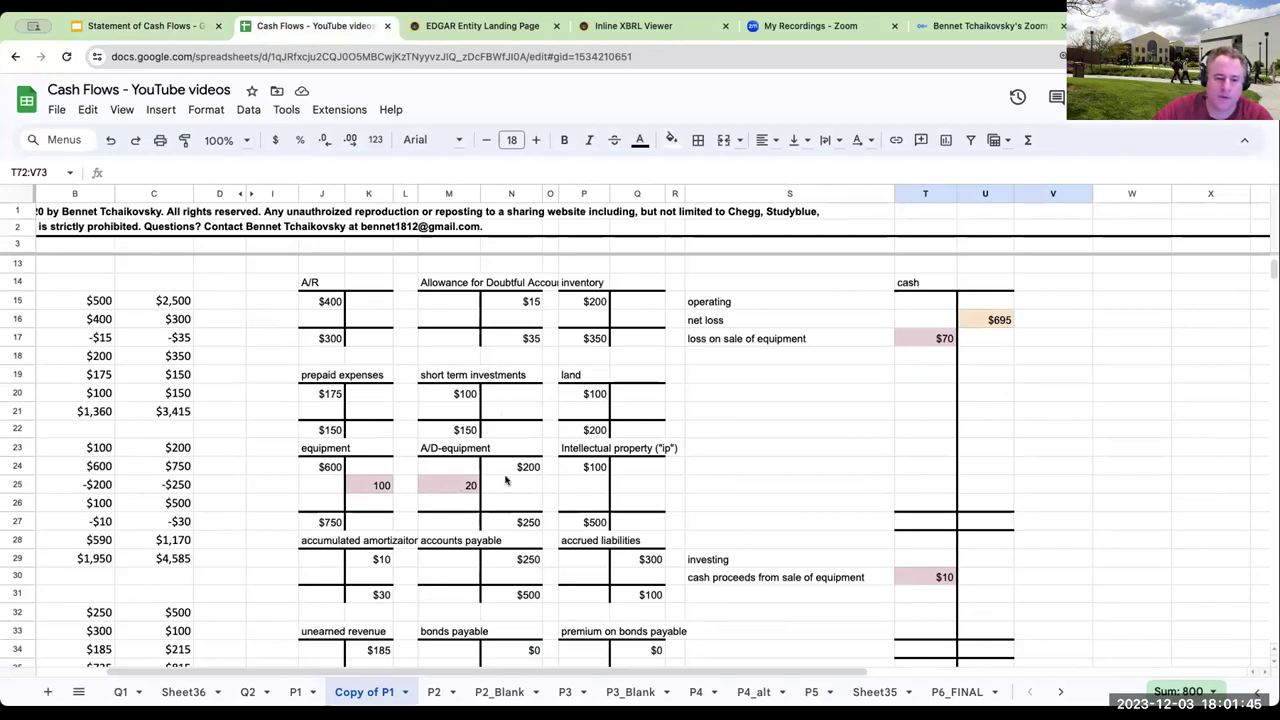
pyautogui.click(591, 485)
pyautogui.write('400')
pyautogui.press('Return')
pyautogui.press('Up')
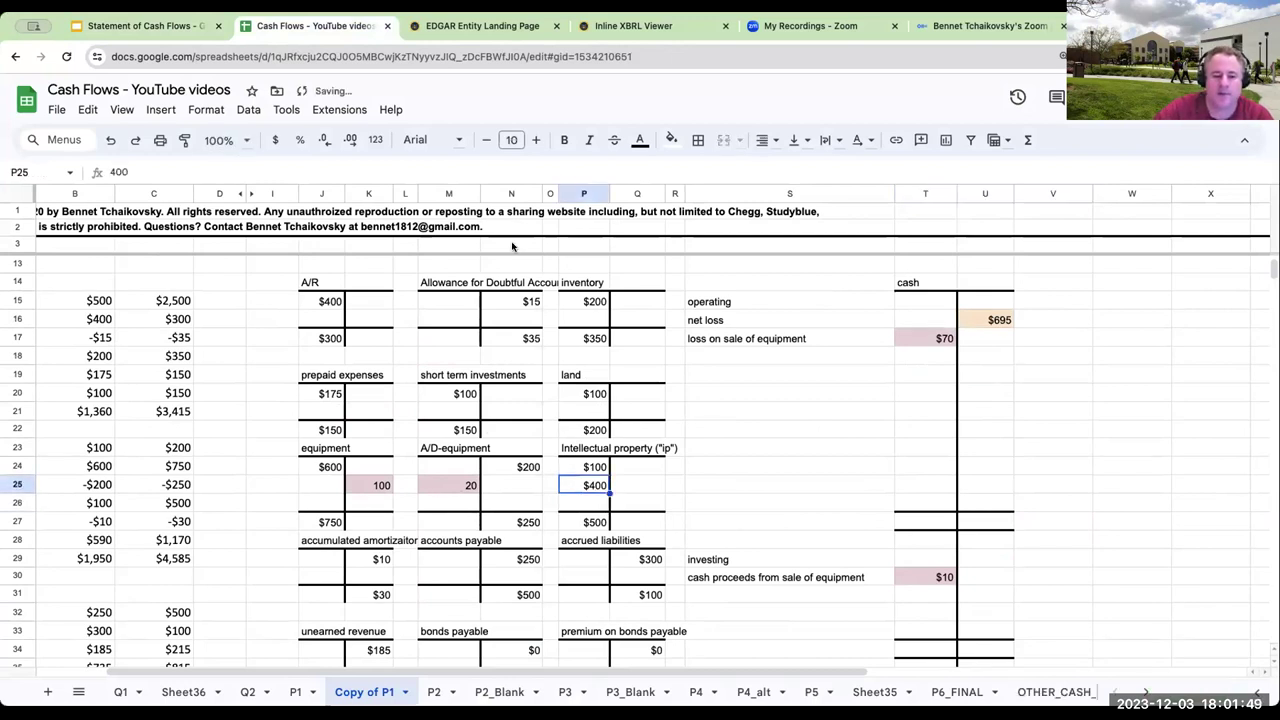
pyautogui.click(670, 139)
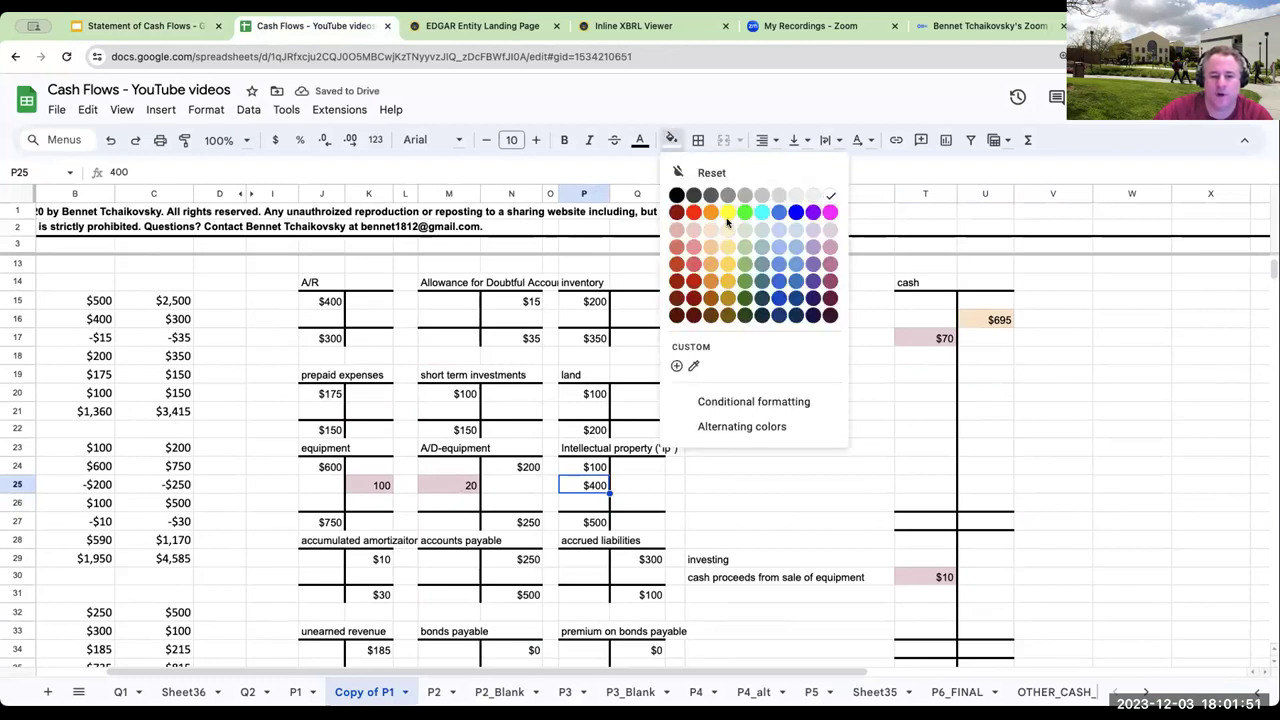
pyautogui.click(830, 246)
# - Post a 400 credit to the bonds payable T-account in N35 and shade it the same mauve
pyautogui.scroll(-4, 568, 408)
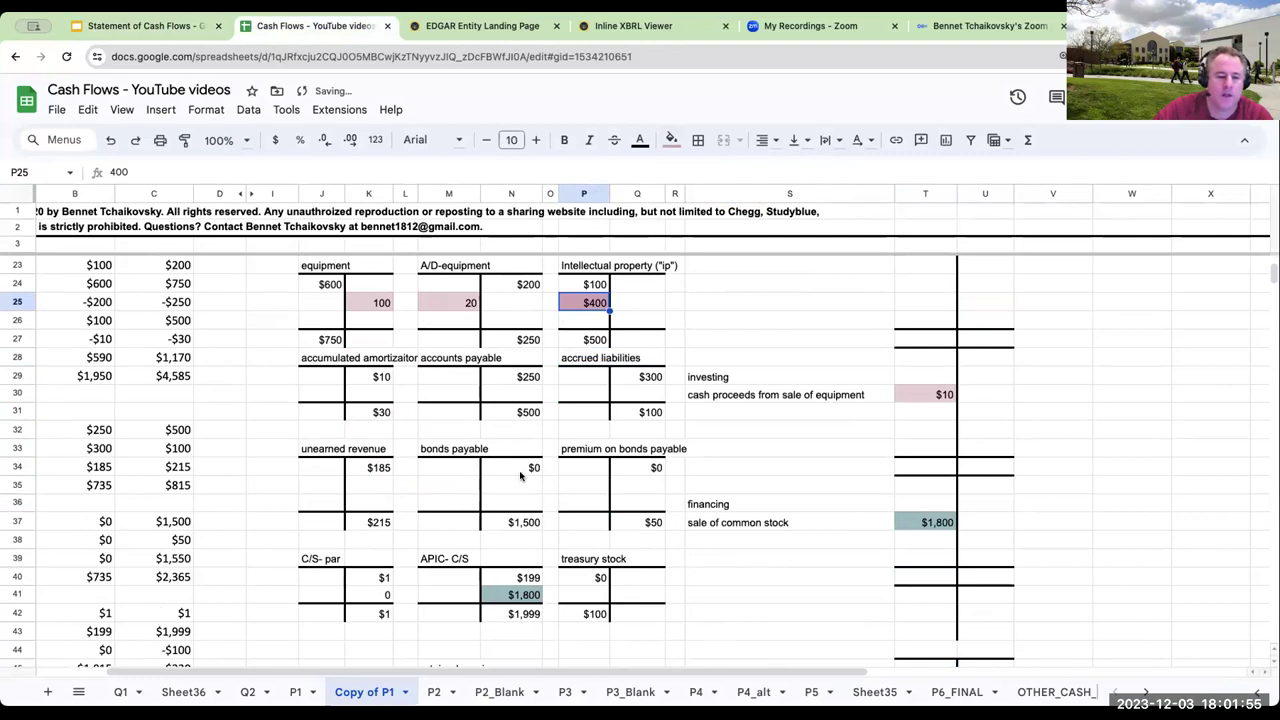
pyautogui.click(515, 490)
pyautogui.write('400')
pyautogui.press('Return')
pyautogui.press('Up')
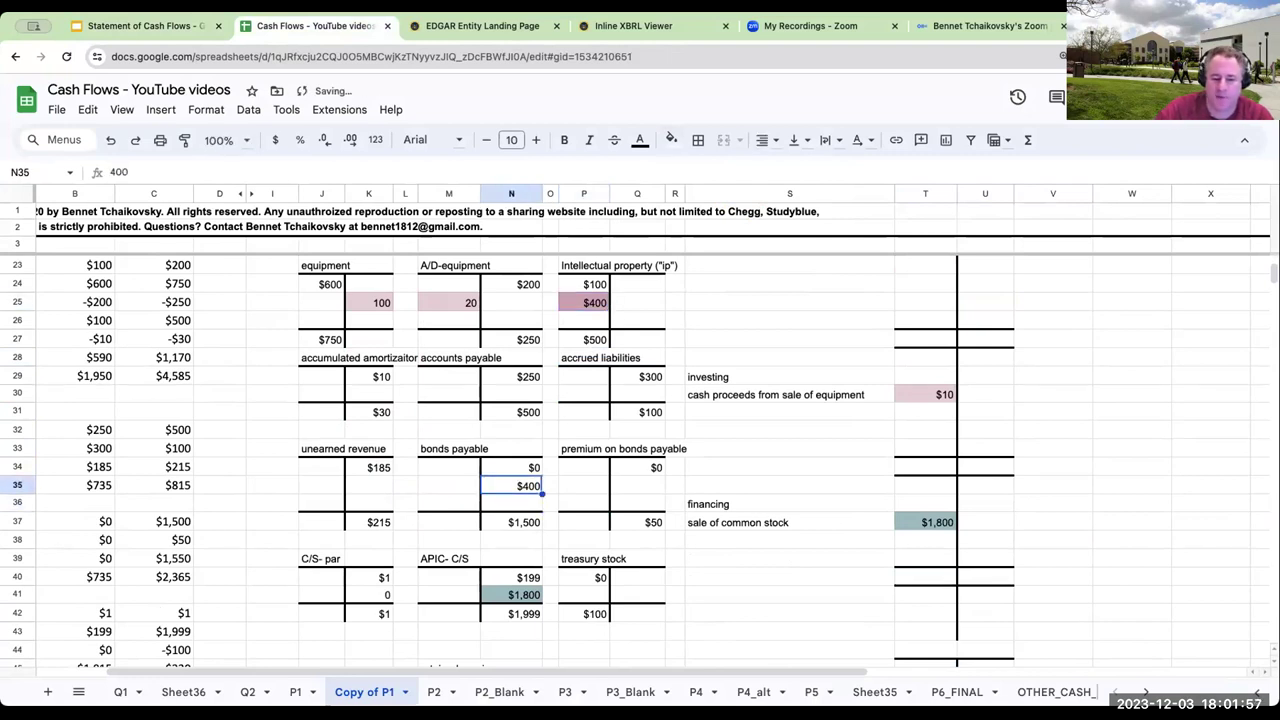
pyautogui.click(671, 140)
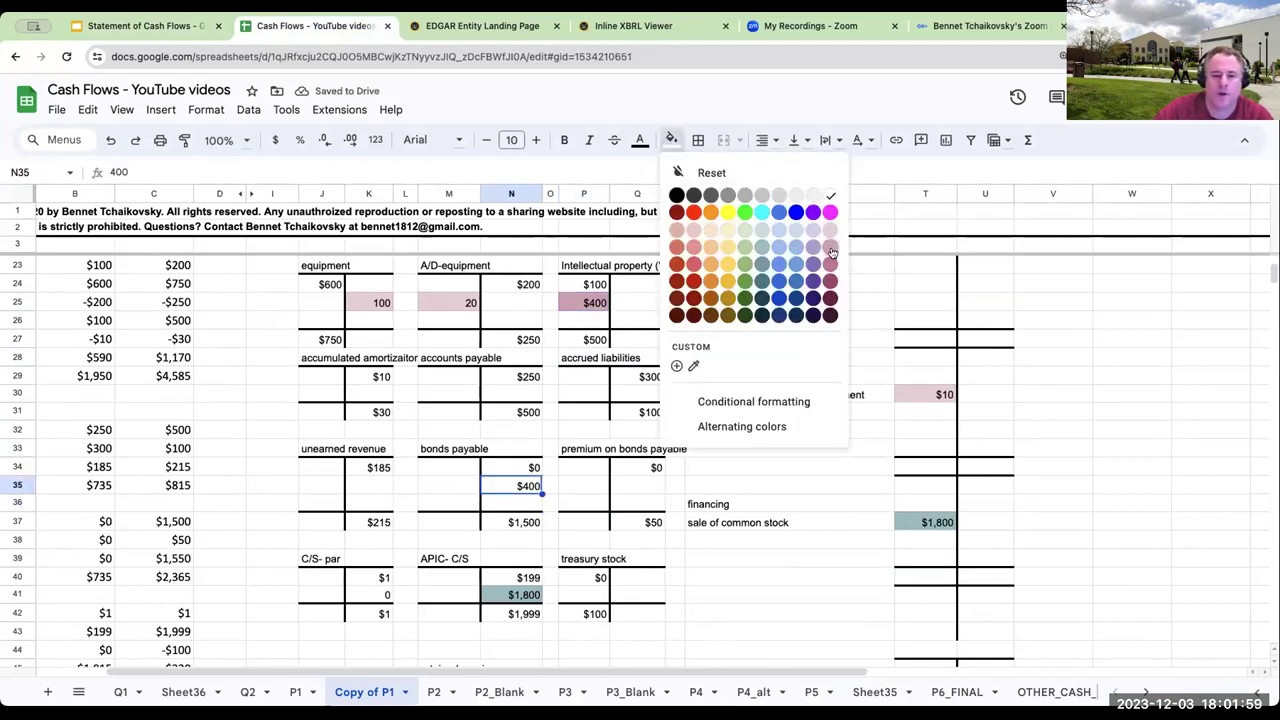
pyautogui.click(832, 248)
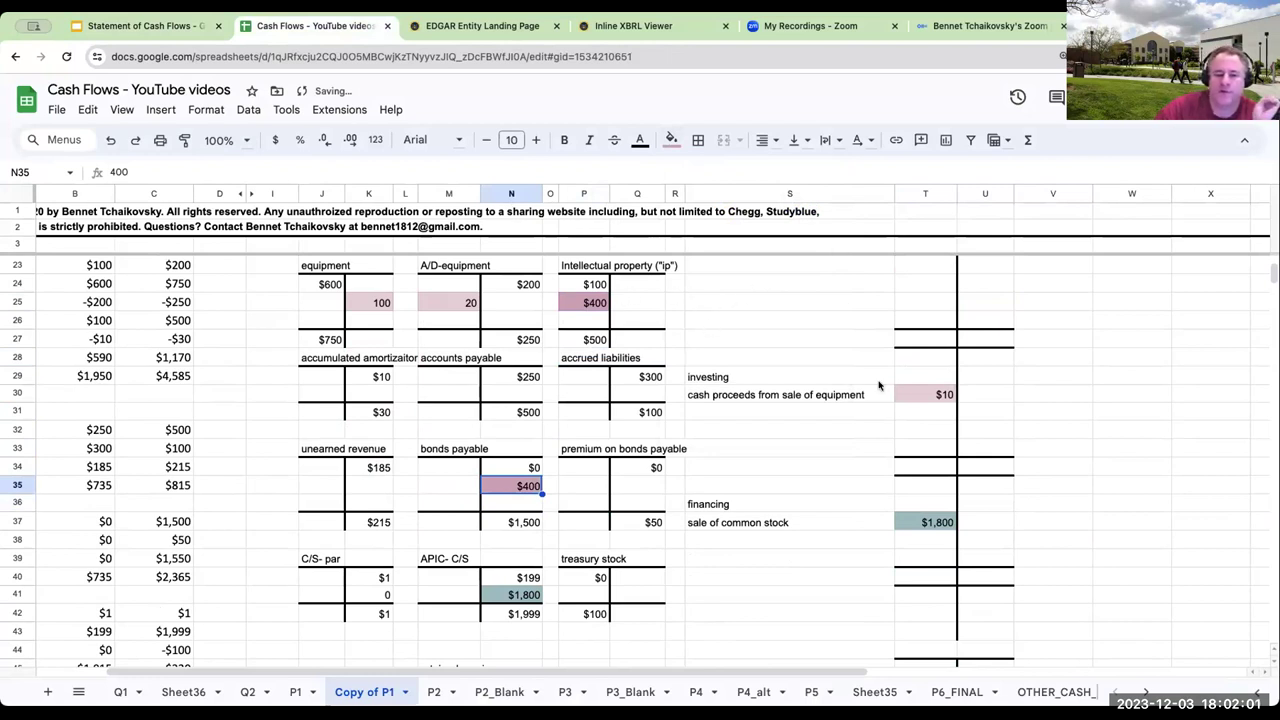
pyautogui.click(985, 419)
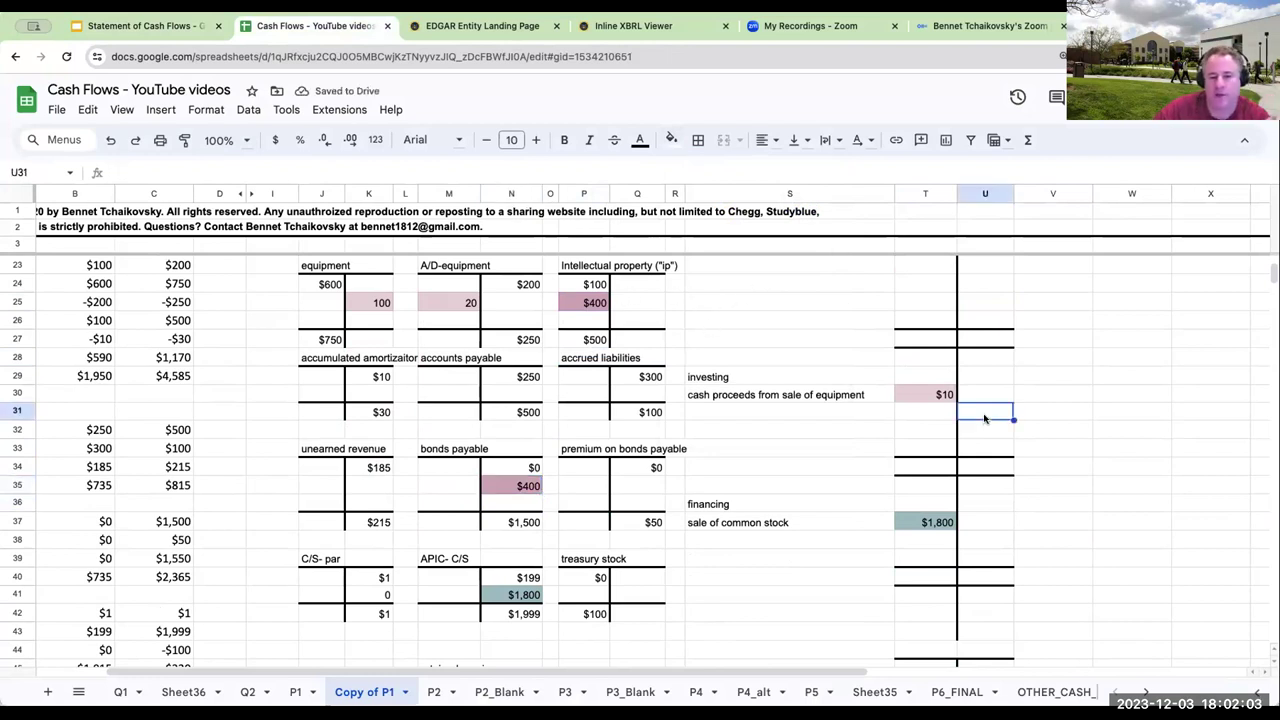
pyautogui.click(946, 543)
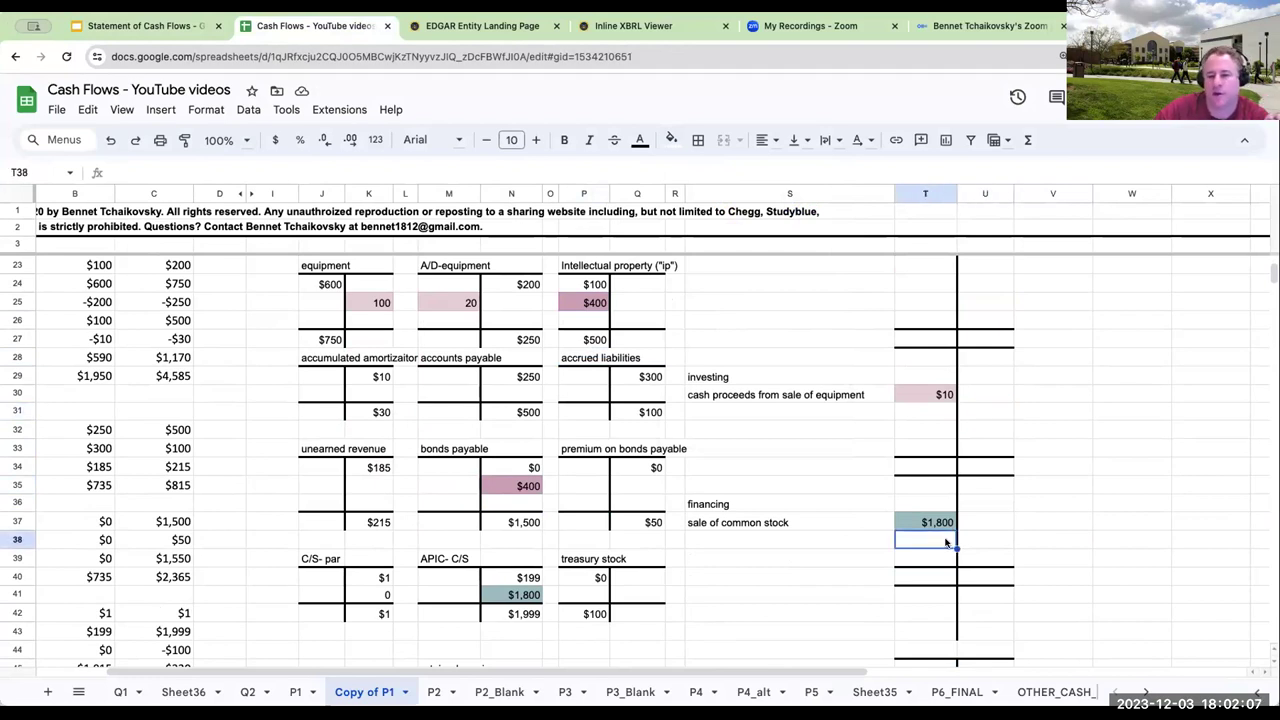
# - Unhide columns E to H, which hold the statement of cash flows
pyautogui.click(245, 193)
pyautogui.click(268, 530)
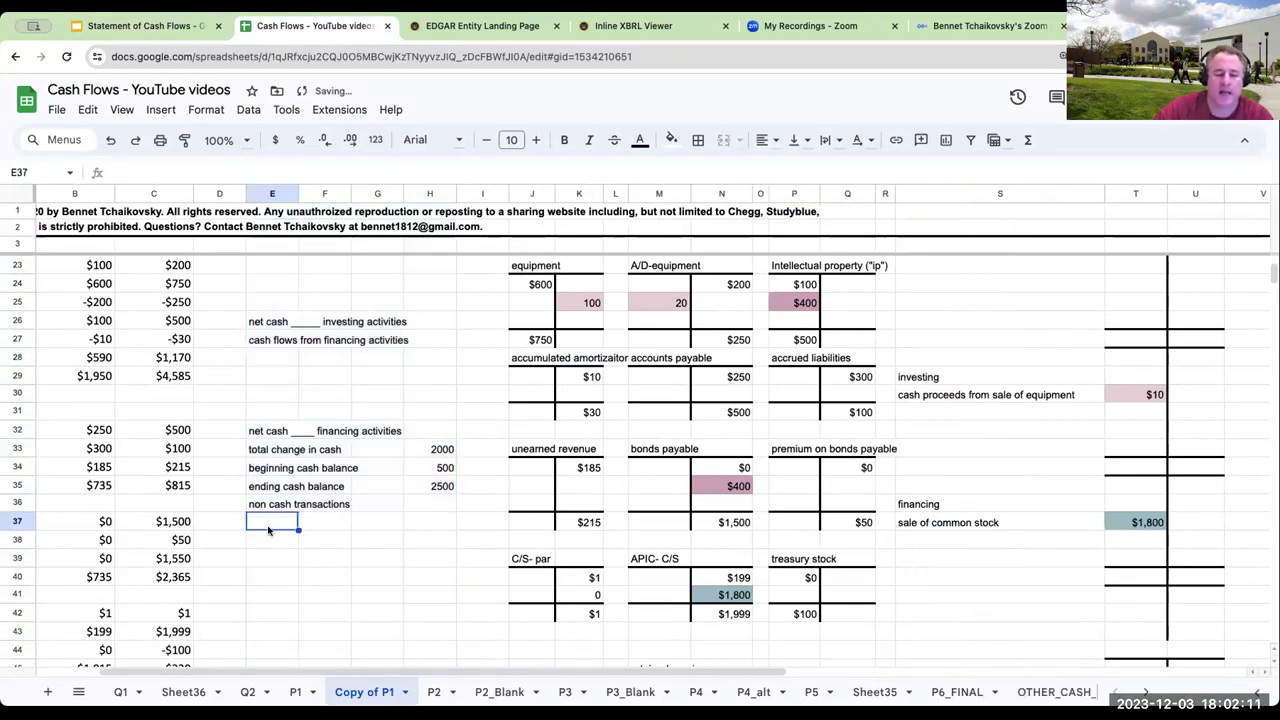
pyautogui.press('Left')
pyautogui.press('Left')
pyautogui.press('Left')
pyautogui.press('Left')
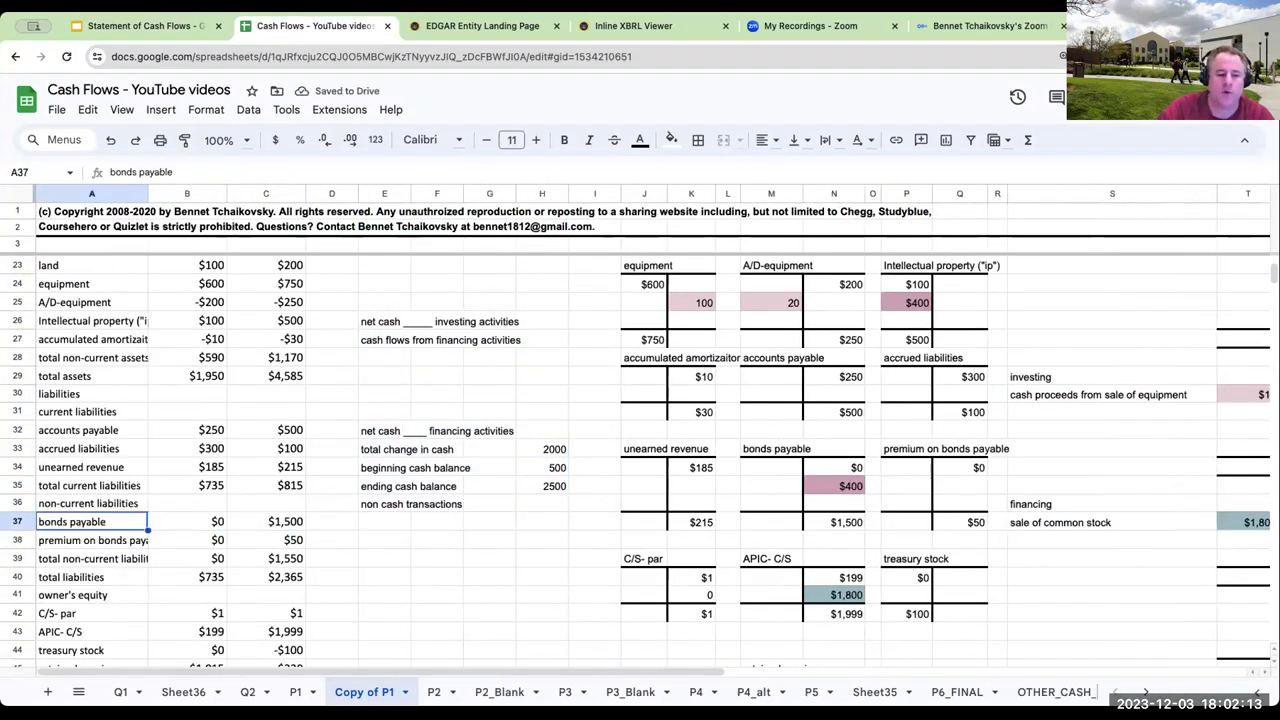
# - Enter the disclosure "acquired a patent by issuing a $400 bond payable" in E37, under the non cash transactions heading
pyautogui.click(265, 540)
pyautogui.scroll(-5, 335, 568)
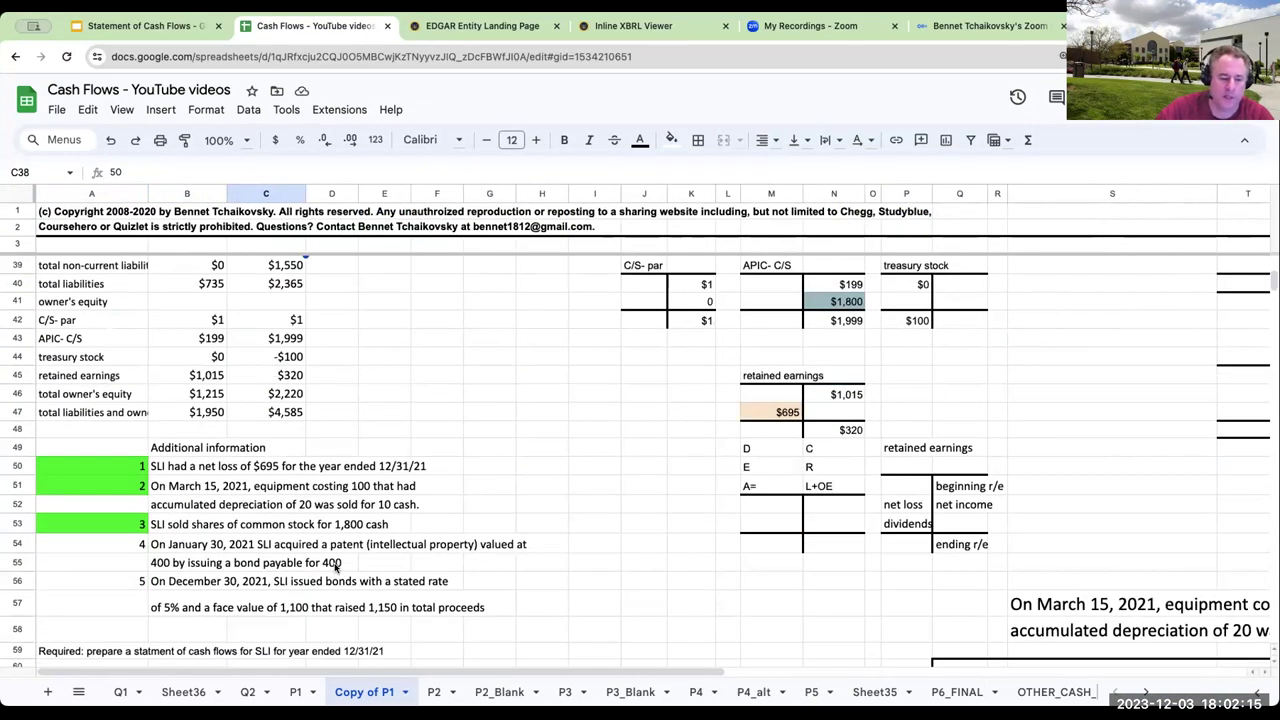
pyautogui.scroll(1, 348, 514)
pyautogui.scroll(1, 348, 514)
pyautogui.click(387, 305)
pyautogui.press('Down')
pyautogui.write('acquired a $500')
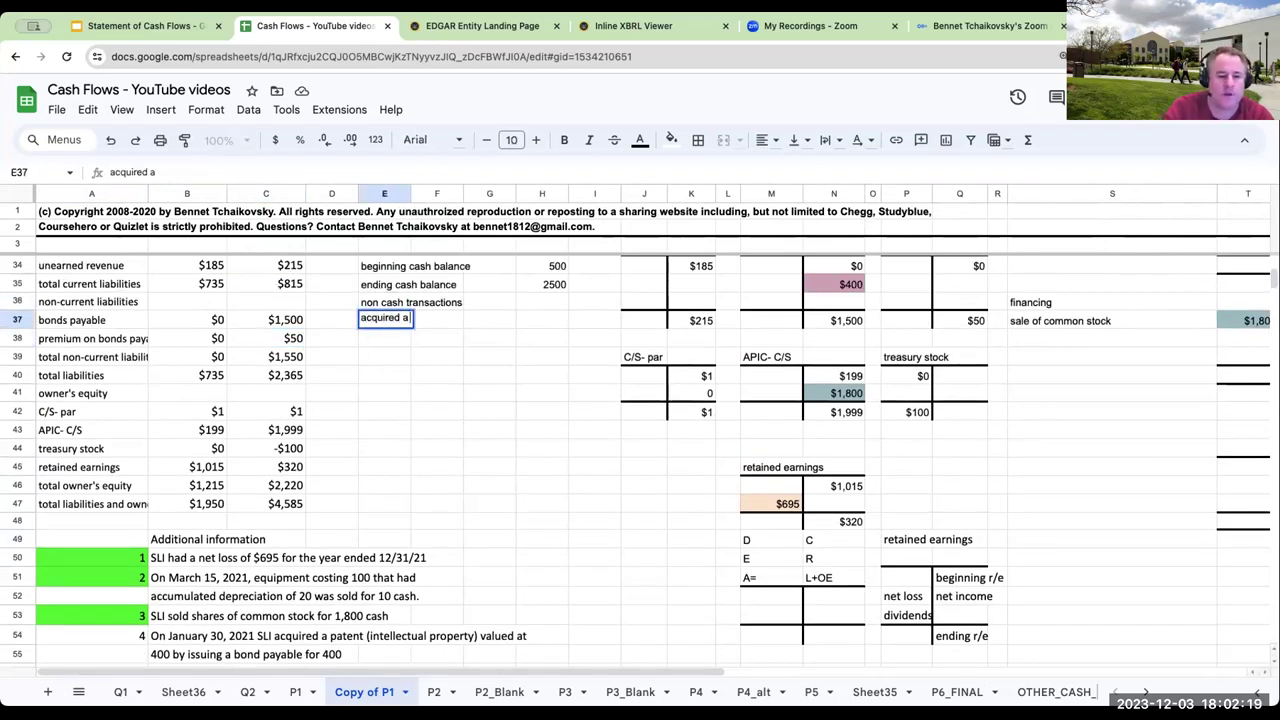
pyautogui.press('BackSpace')
pyautogui.press('BackSpace')
pyautogui.press('BackSpace')
pyautogui.press('BackSpace')
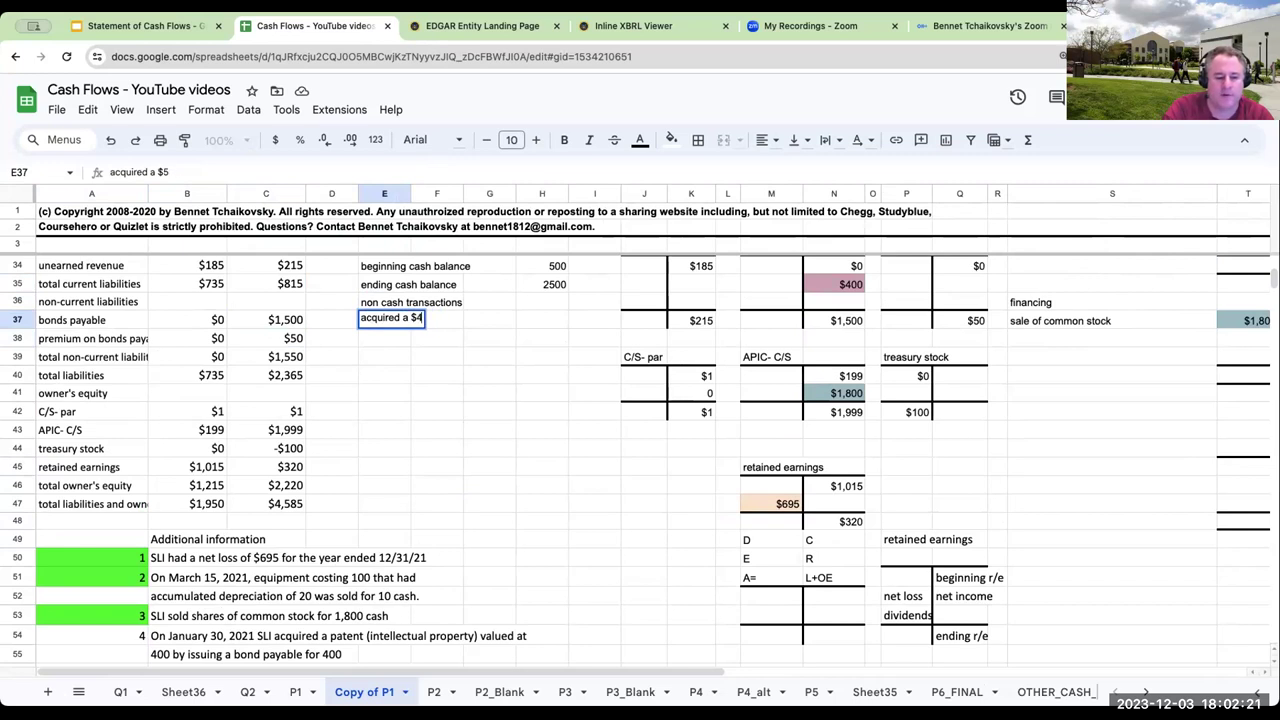
pyautogui.write('patent by i')
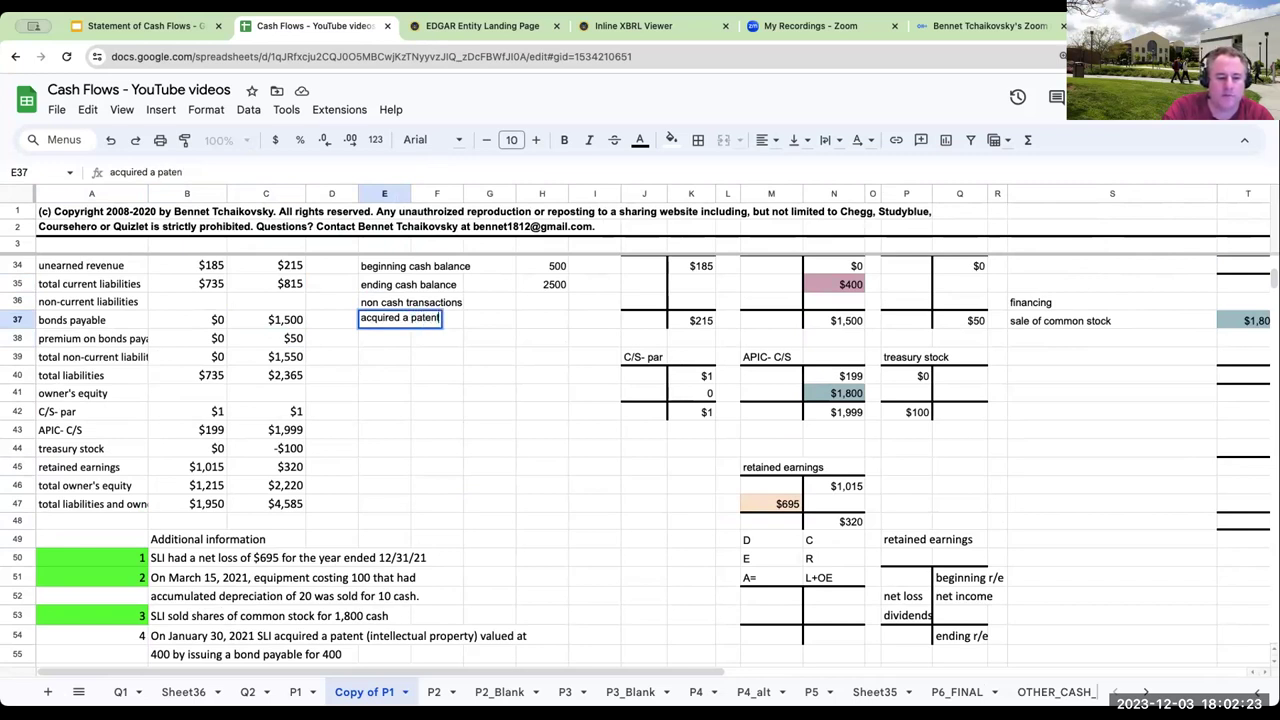
pyautogui.write('ssuing')
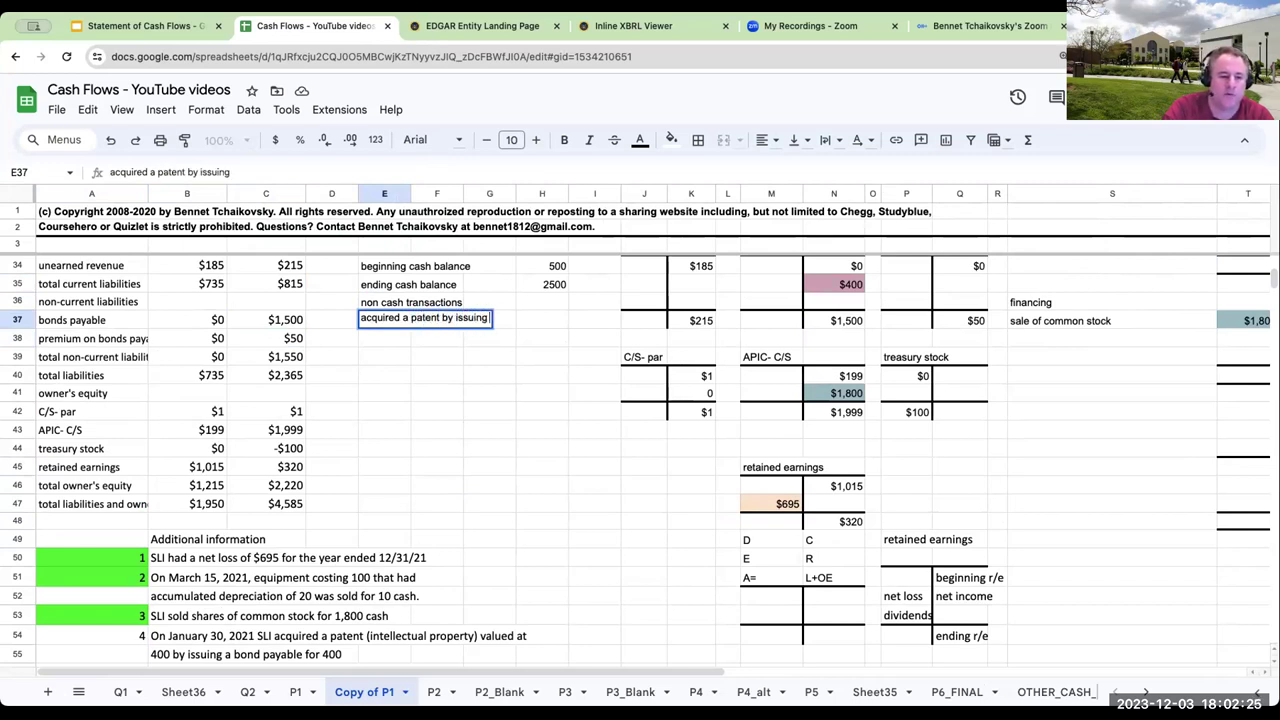
pyautogui.write(' a $400 b')
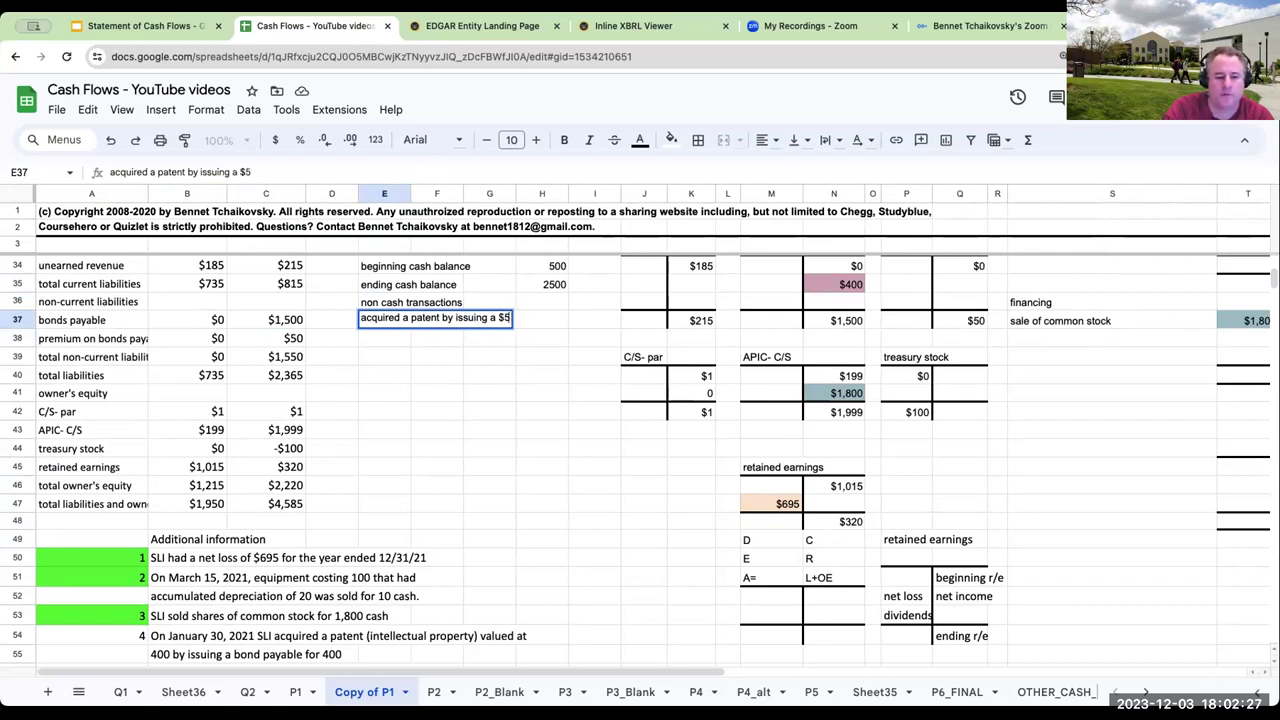
pyautogui.write('ond payable')
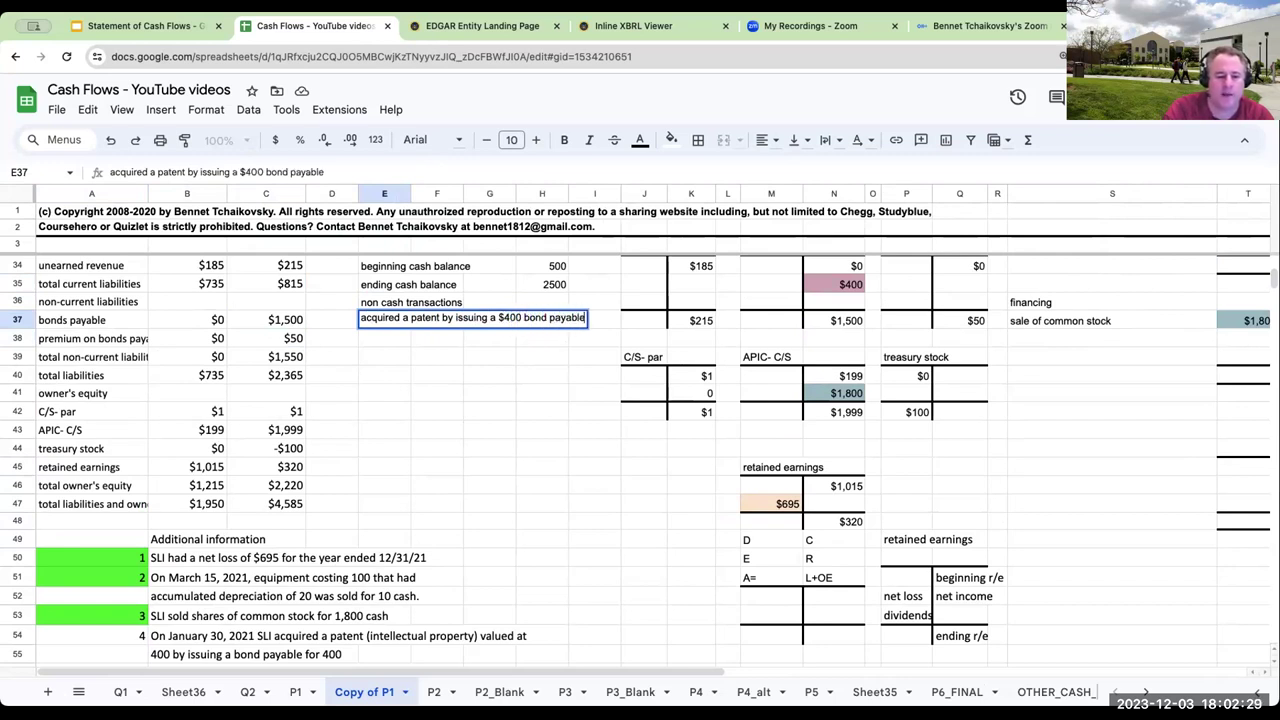
pyautogui.press('Return')
# - Mark additional information item 4 as done by shading its number cell A54 bright green
pyautogui.click(384, 320)
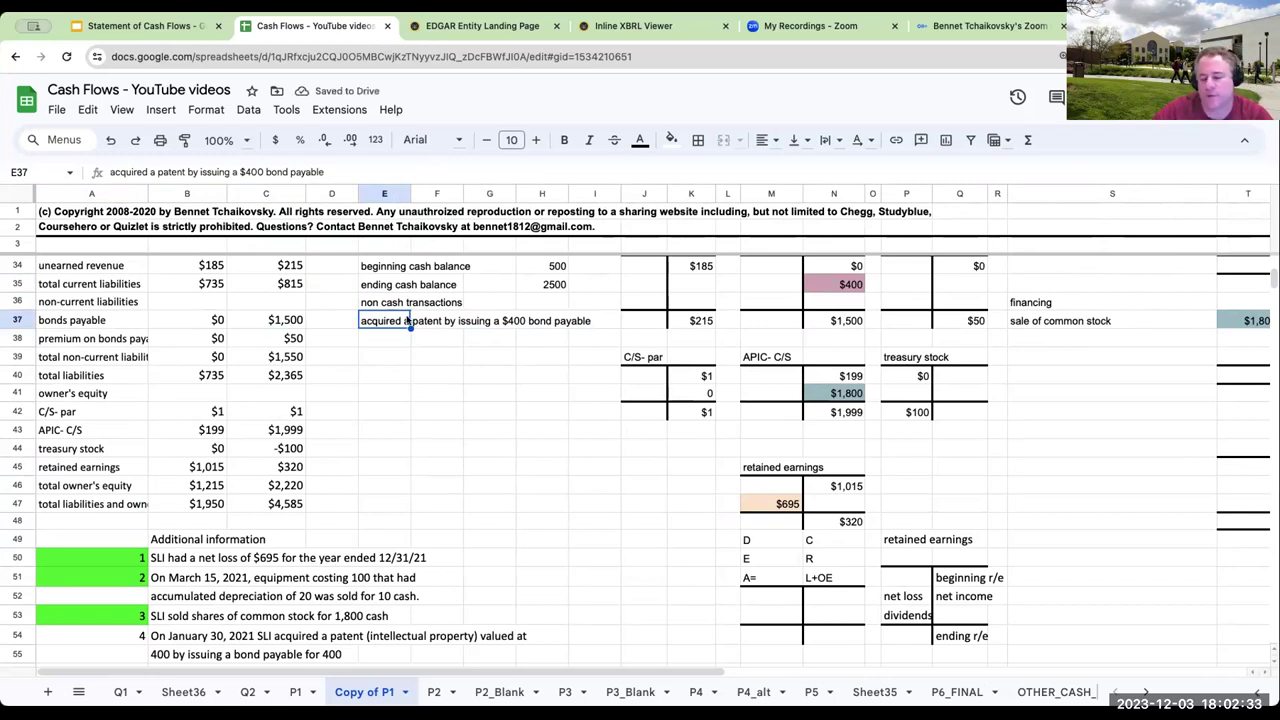
pyautogui.click(100, 636)
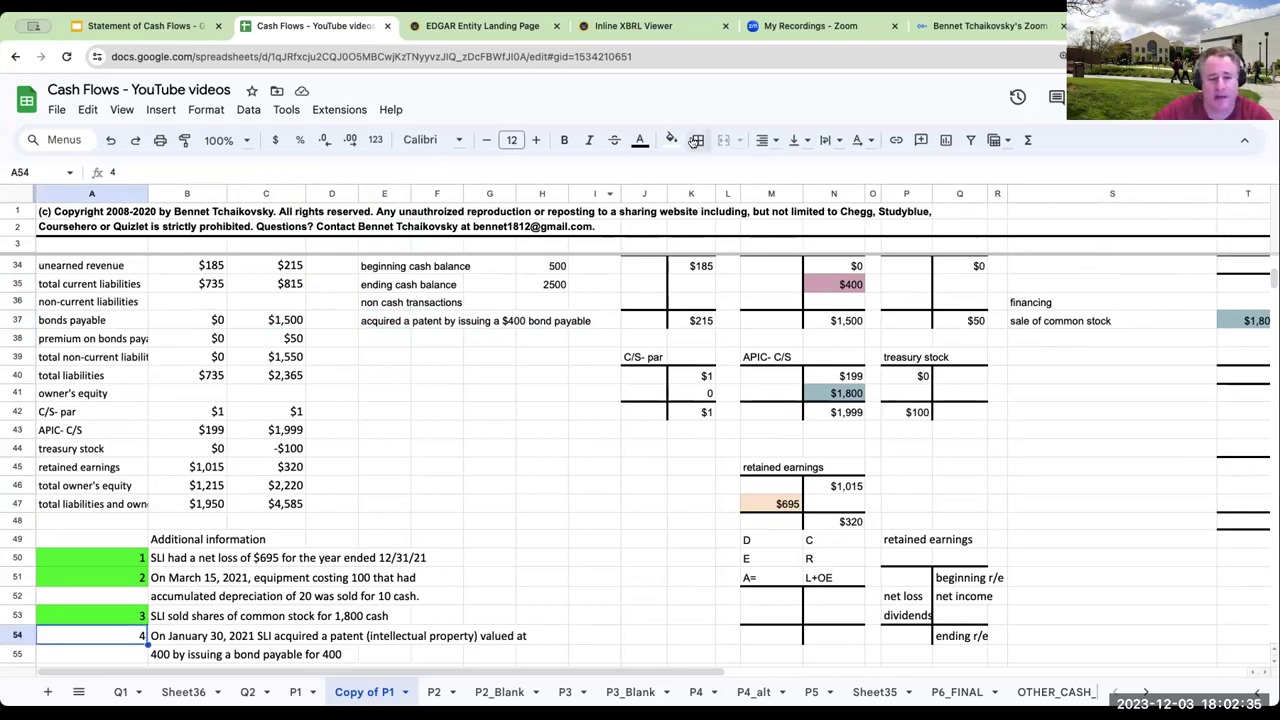
pyautogui.click(671, 139)
pyautogui.click(743, 213)
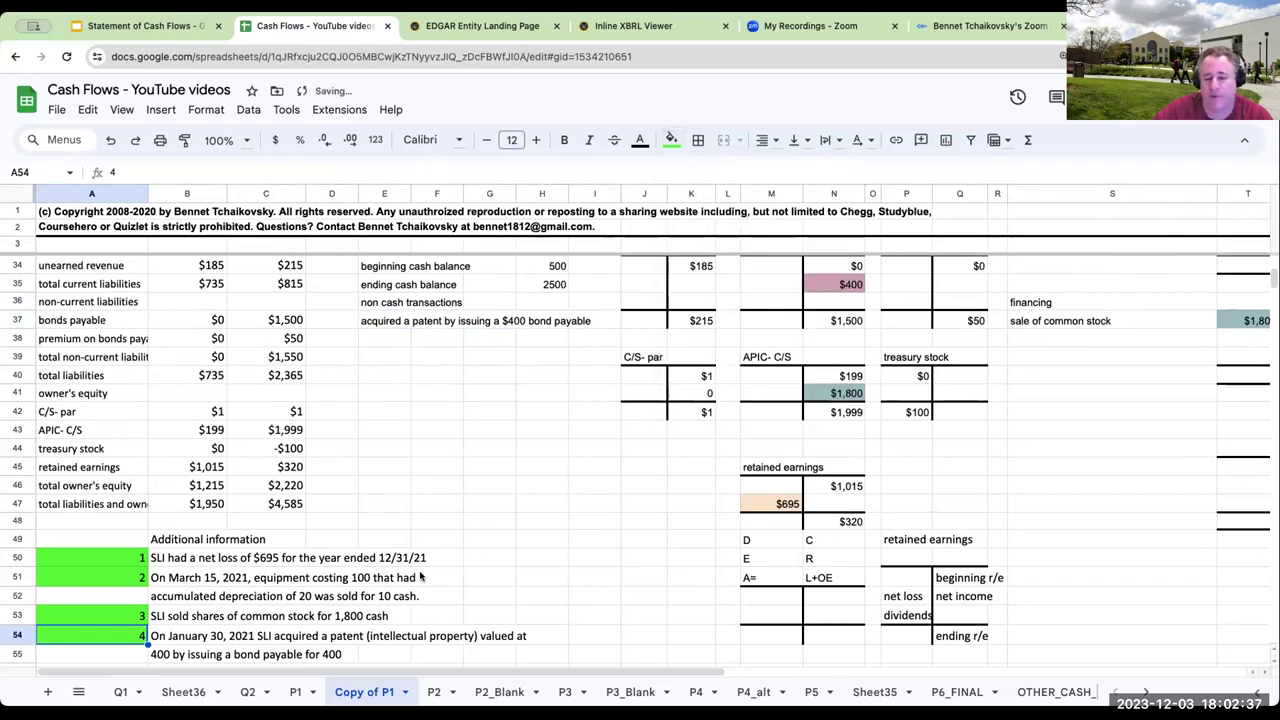
# - Review the non-cash disclosure in E37 against the investing and financing sections of the statement of cash flows
pyautogui.scroll(-2, 388, 527)
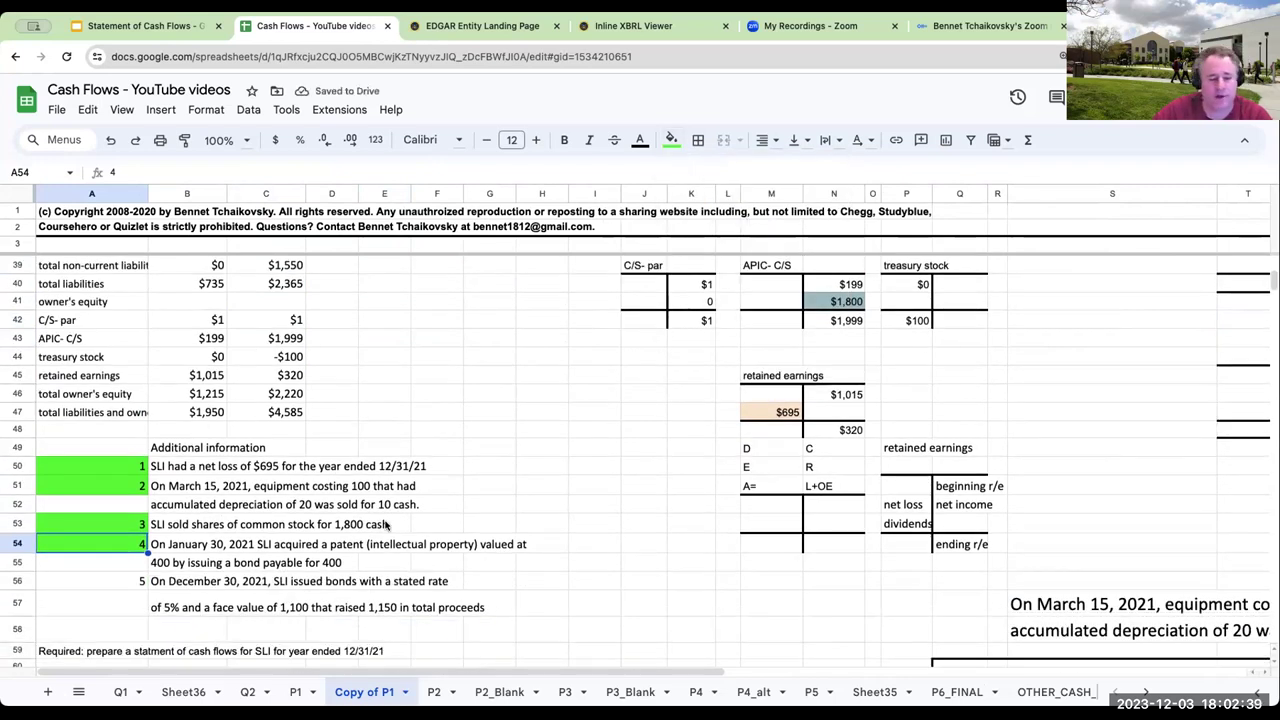
pyautogui.click(638, 24)
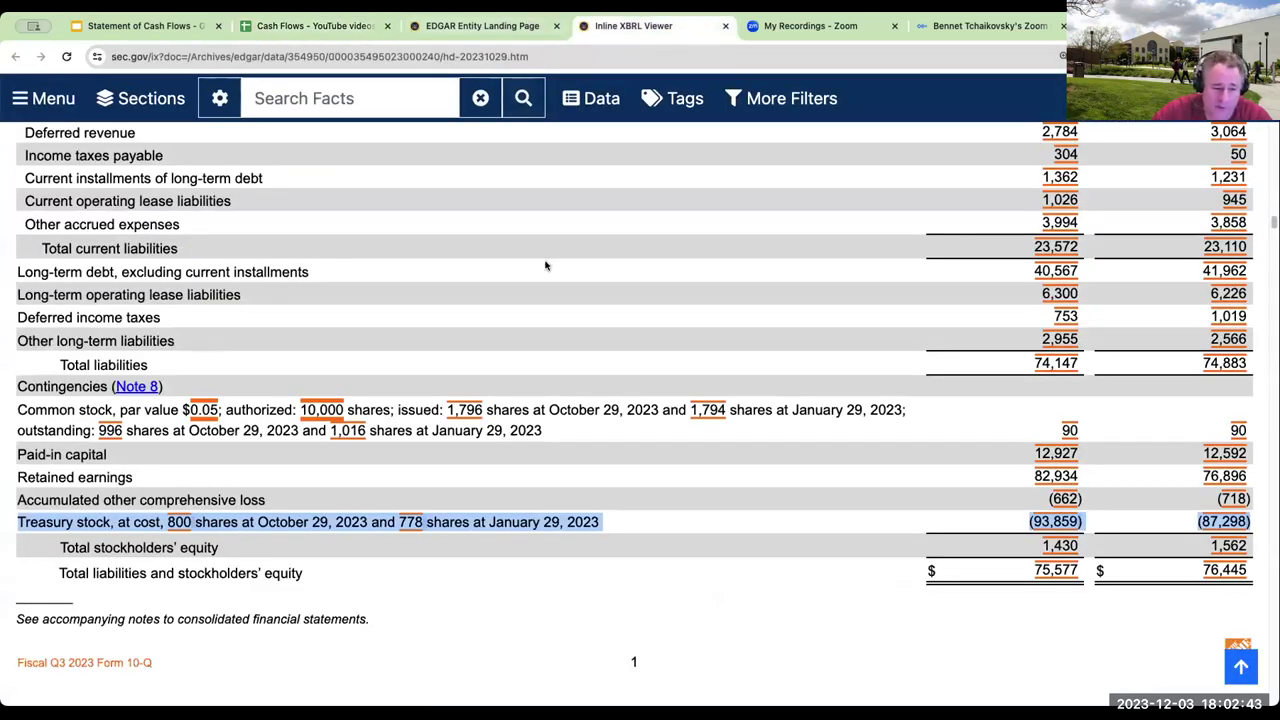
pyautogui.click(338, 26)
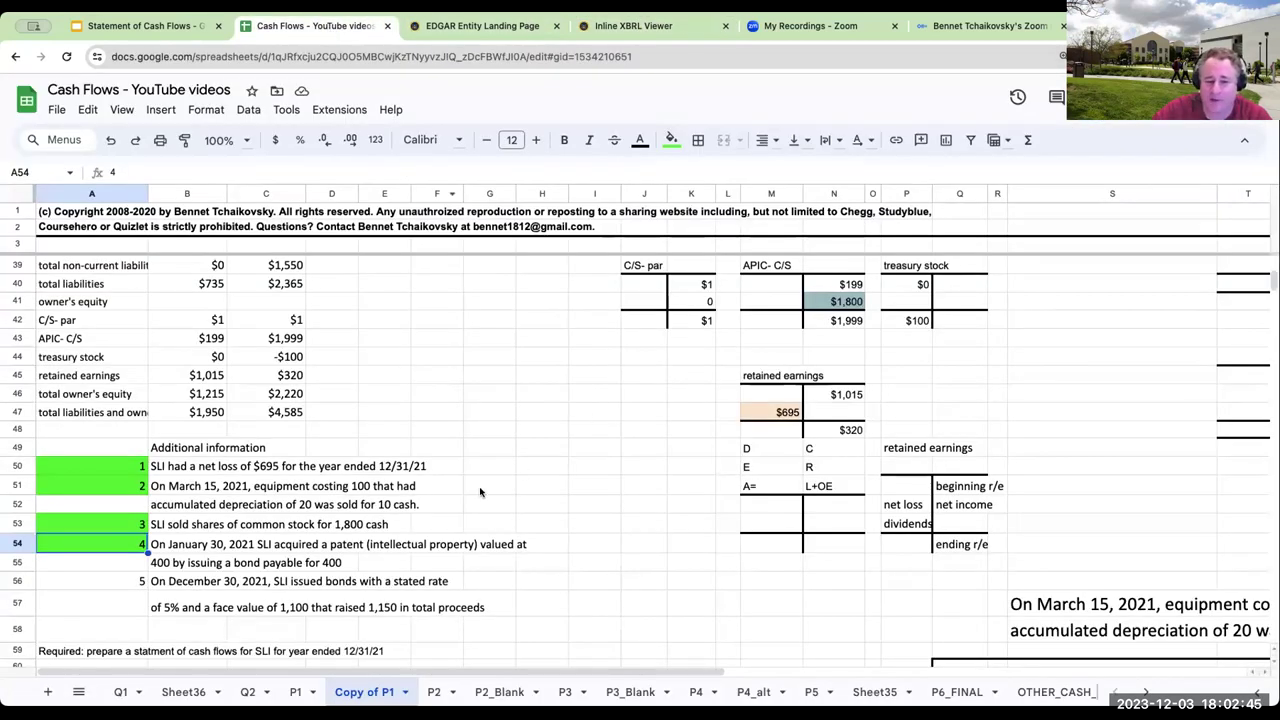
pyautogui.scroll(3, 460, 432)
pyautogui.scroll(-1, 460, 432)
pyautogui.click(382, 339)
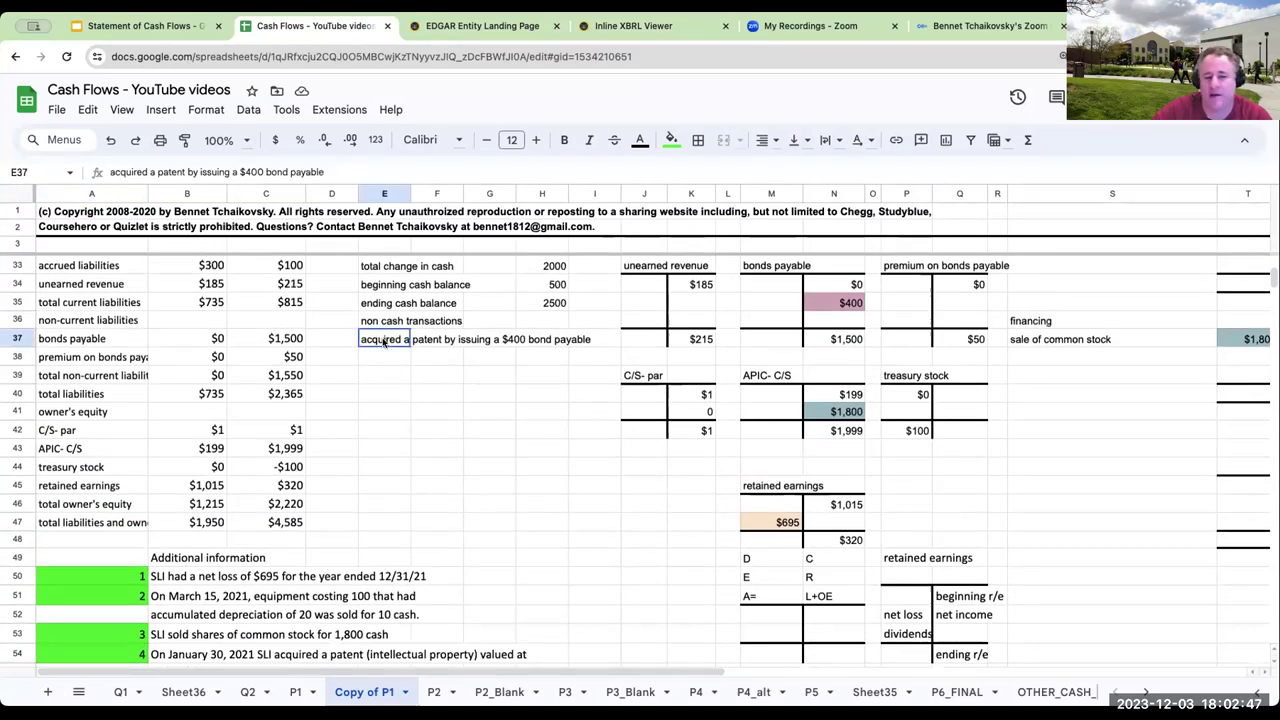
pyautogui.scroll(4, 451, 378)
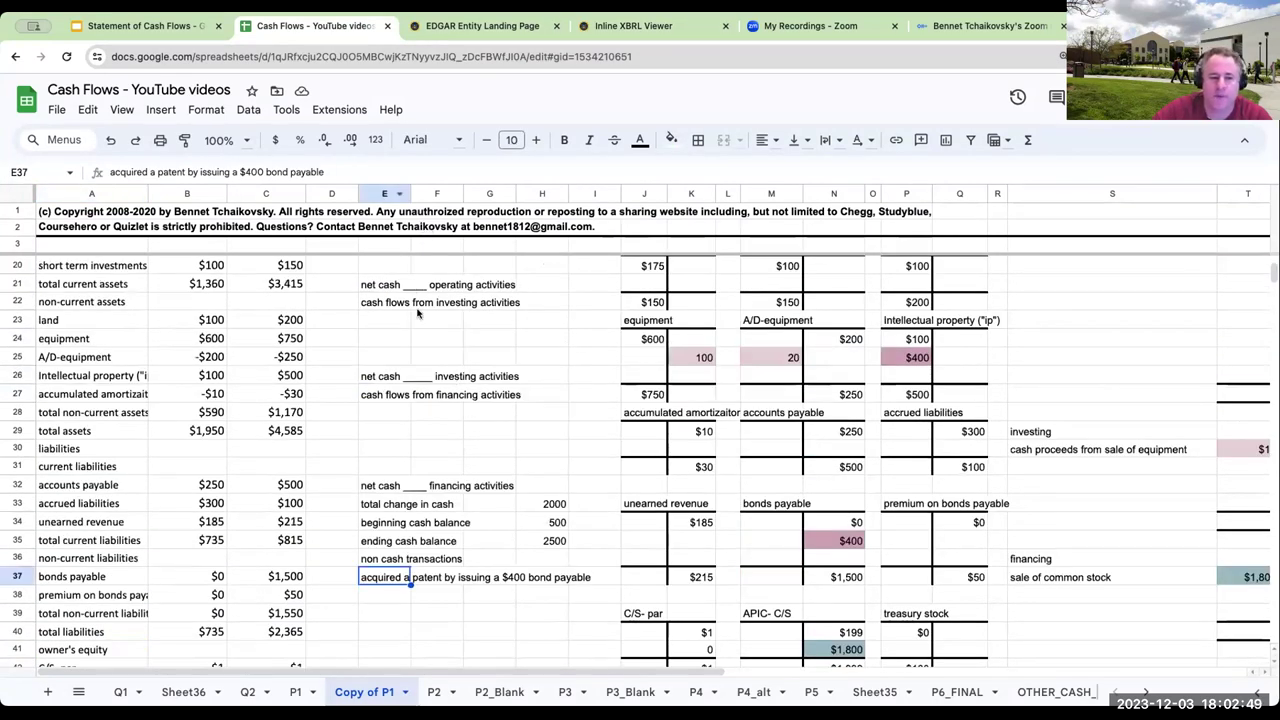
pyautogui.scroll(2, 480, 450)
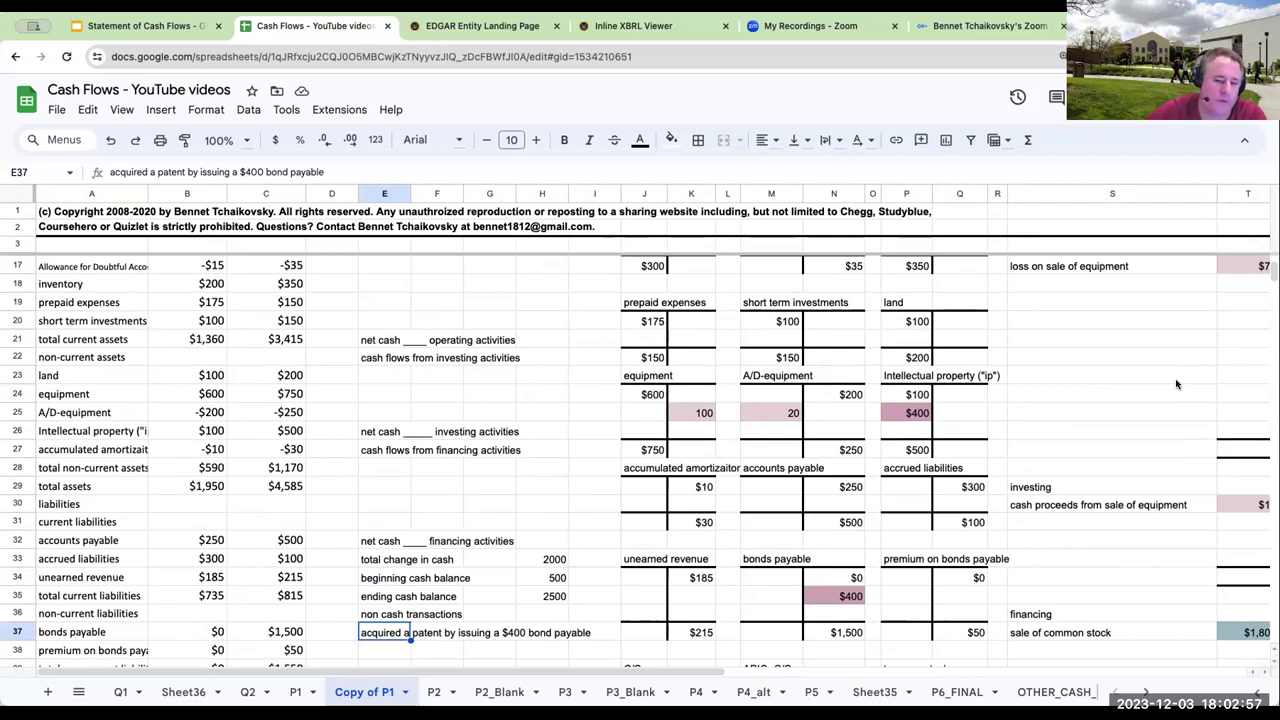
pyautogui.scroll(-5, 982, 484)
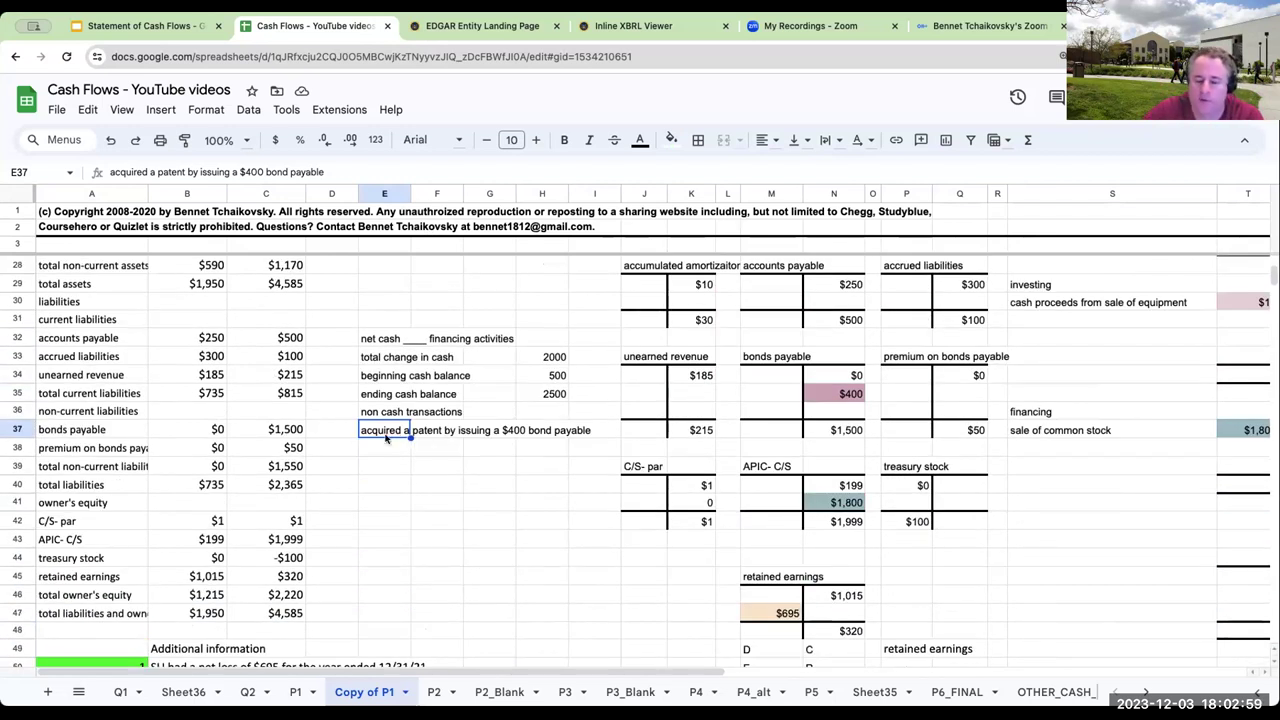
# - Hide statement of cash flows columns E to H again
pyautogui.scroll(10, 520, 432)
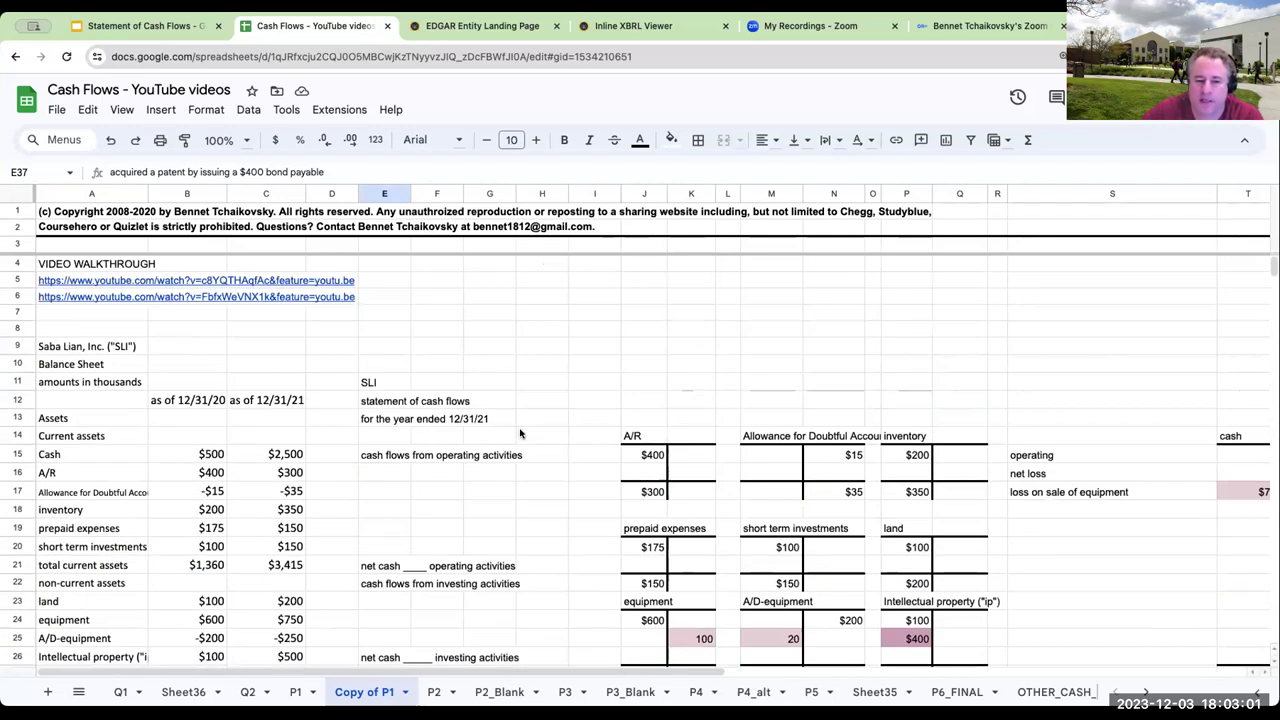
pyautogui.moveTo(384, 193); pyautogui.dragTo(526, 190)
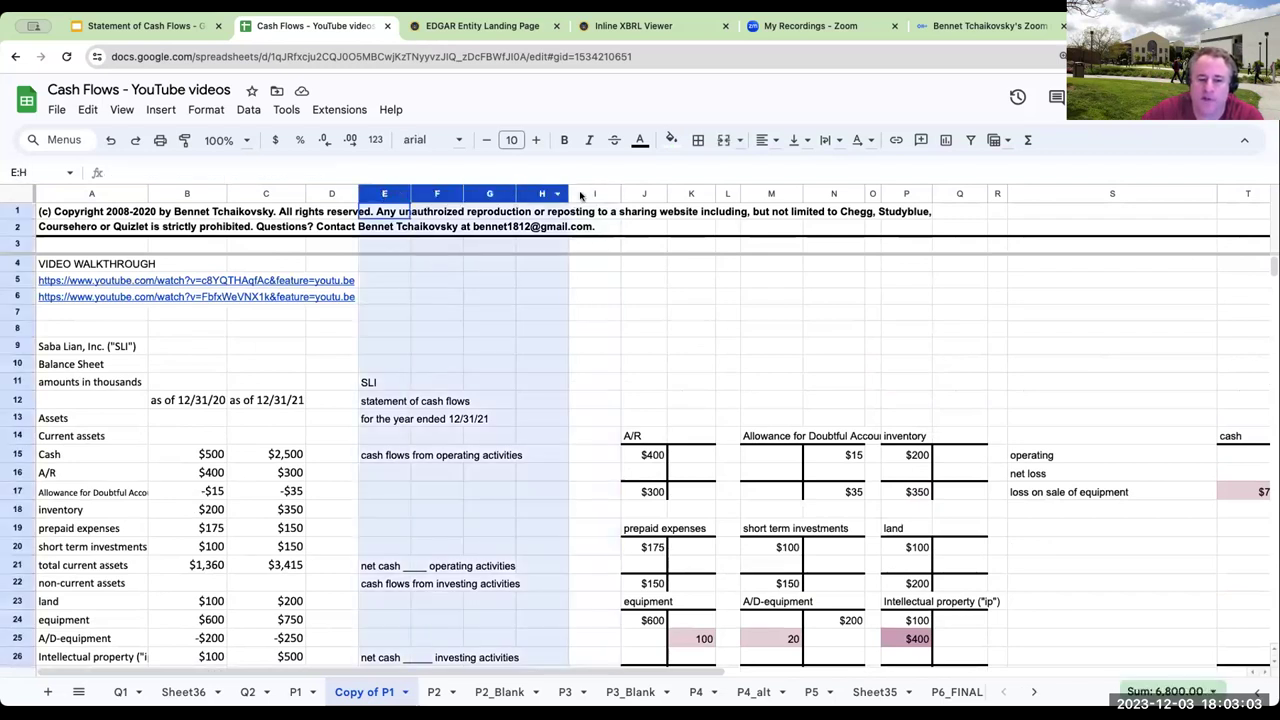
pyautogui.rightClick(467, 195)
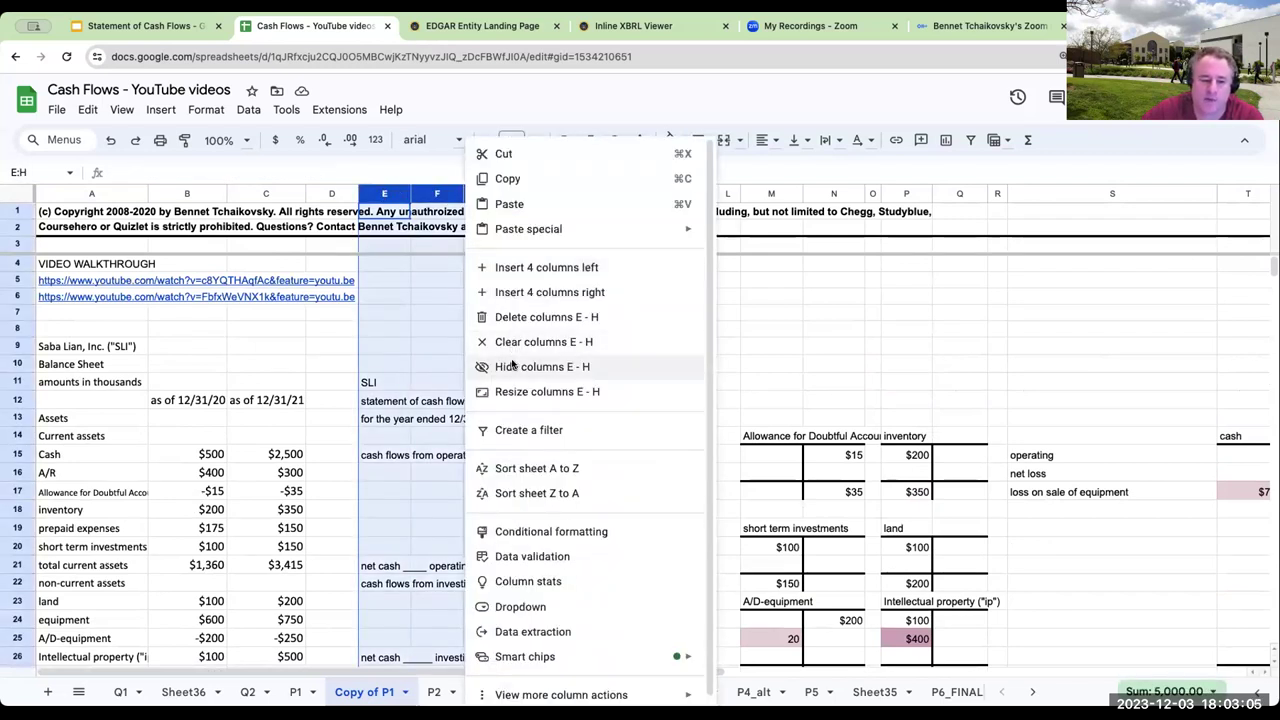
pyautogui.click(512, 366)
# - Shade the number cell A56 of additional information item 5, the bond issuance, the same bright green
pyautogui.scroll(-6, 505, 376)
pyautogui.scroll(-5, 505, 376)
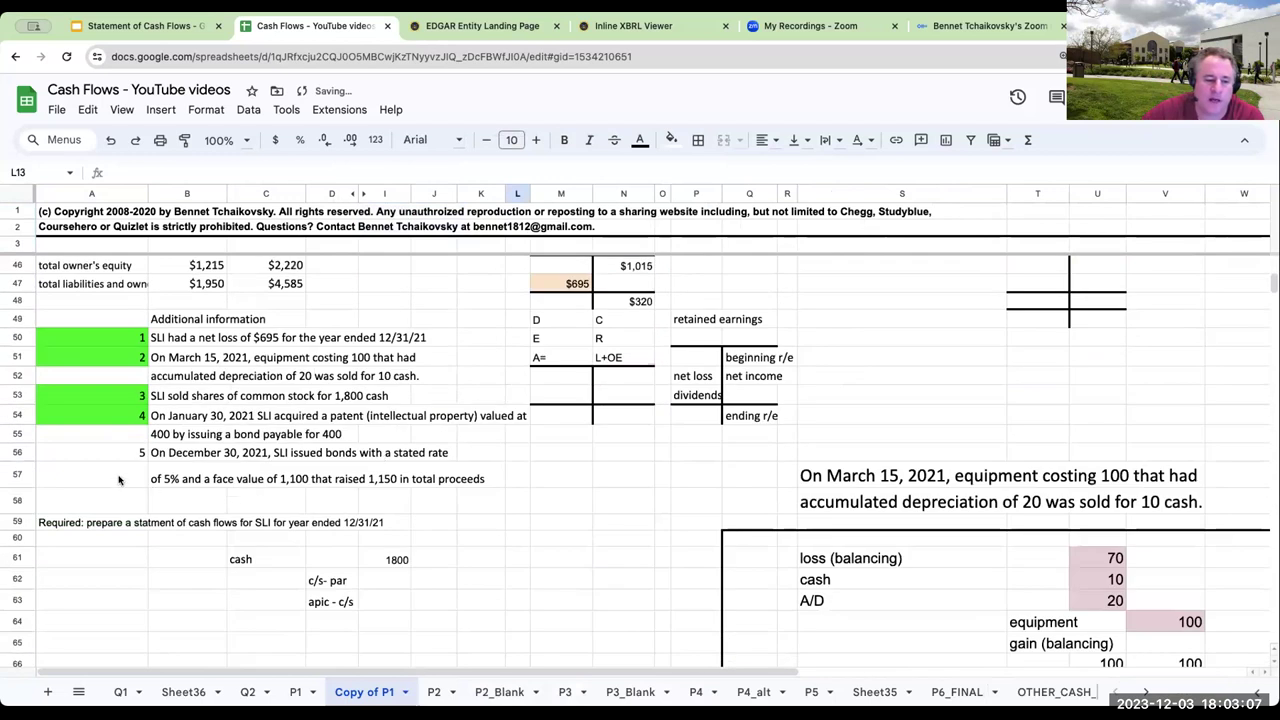
pyautogui.click(112, 453)
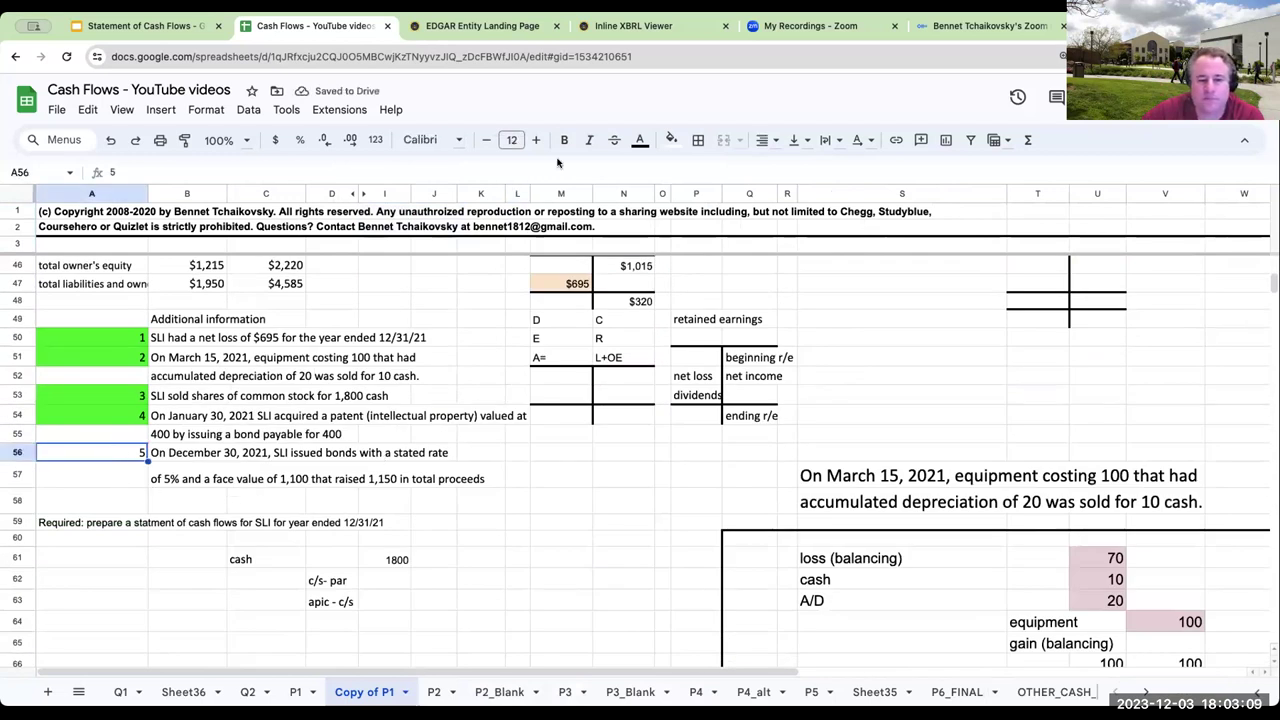
pyautogui.click(671, 139)
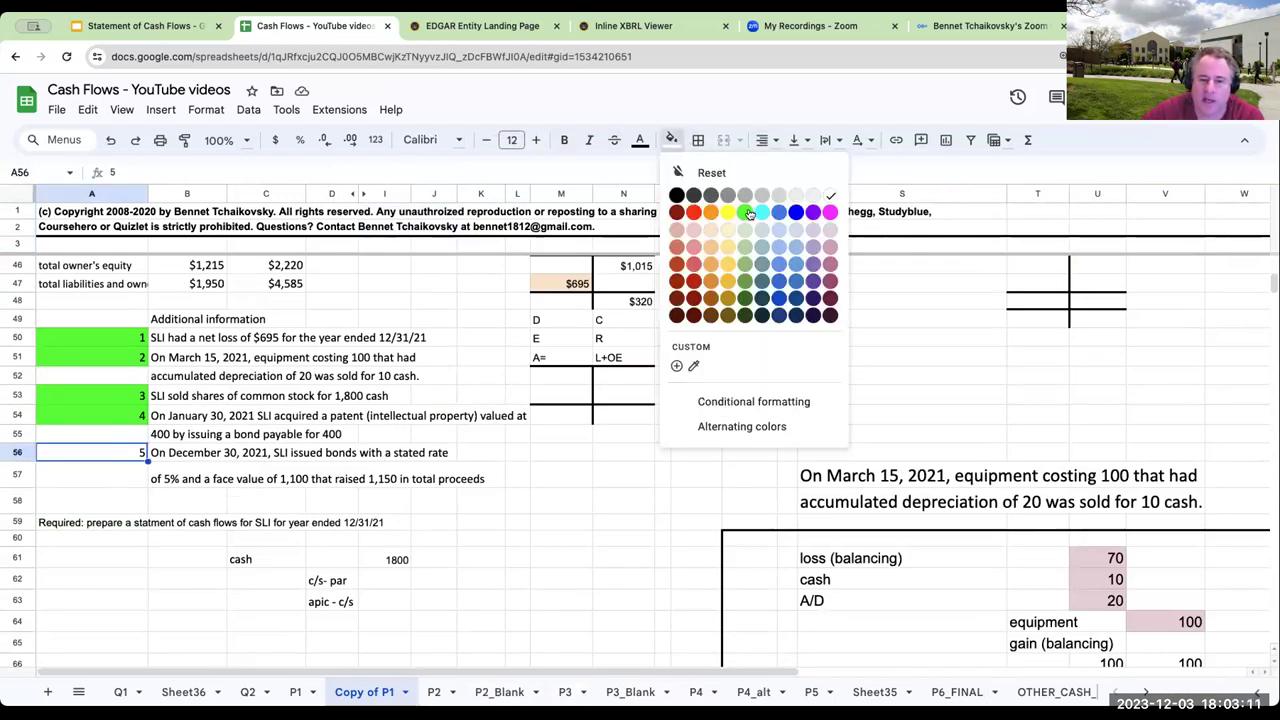
pyautogui.click(745, 212)
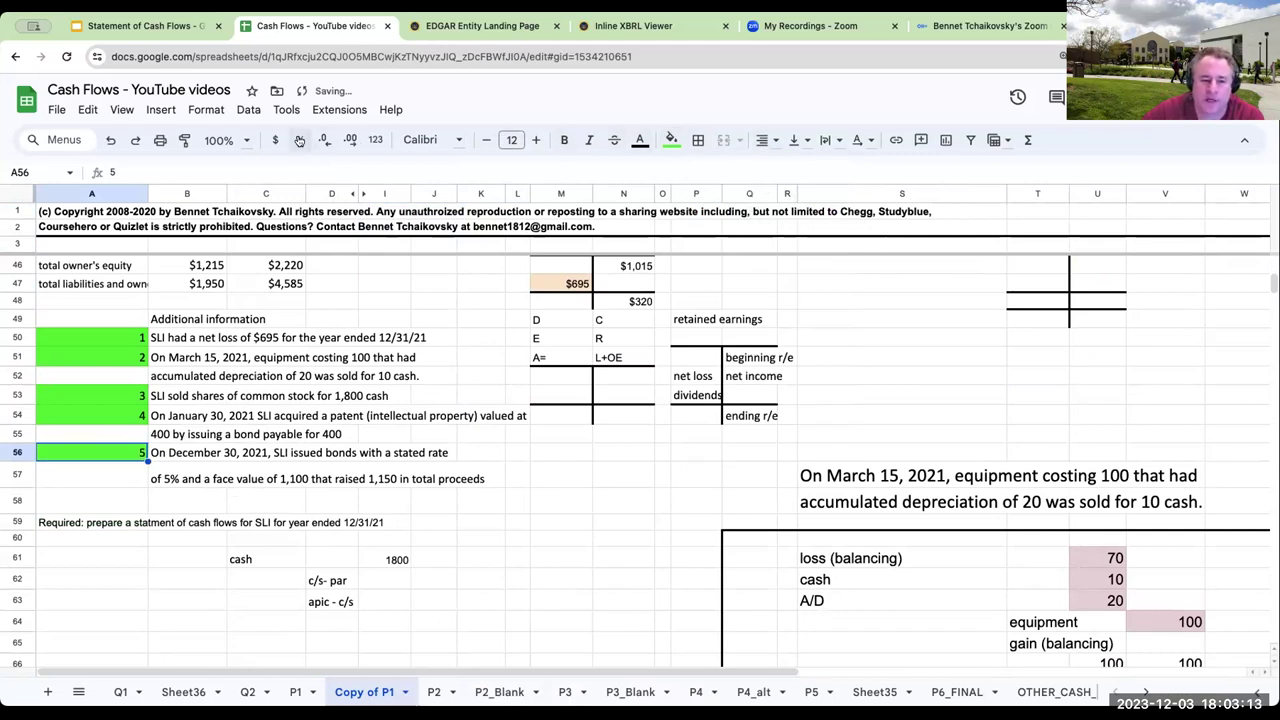
# - Undo the green fill on cell A56 beside additional information item 5
pyautogui.click(108, 143)
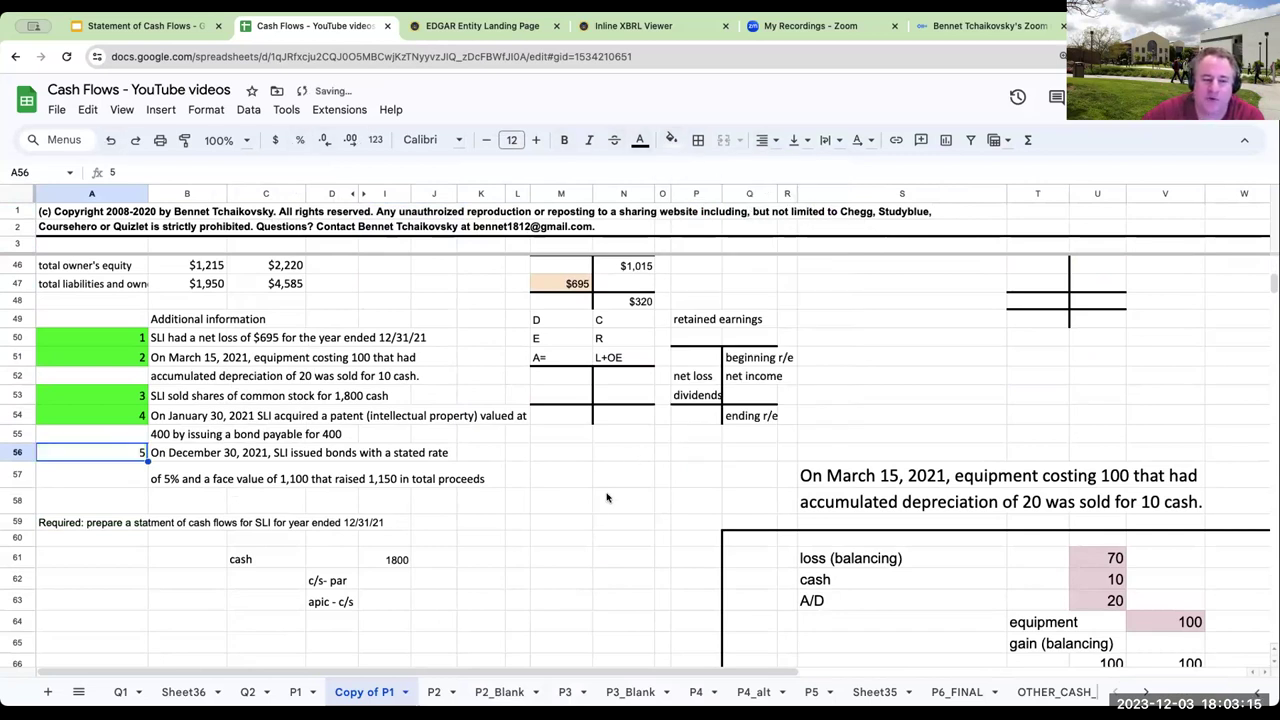
pyautogui.click(222, 451)
pyautogui.scroll(-1, 591, 368)
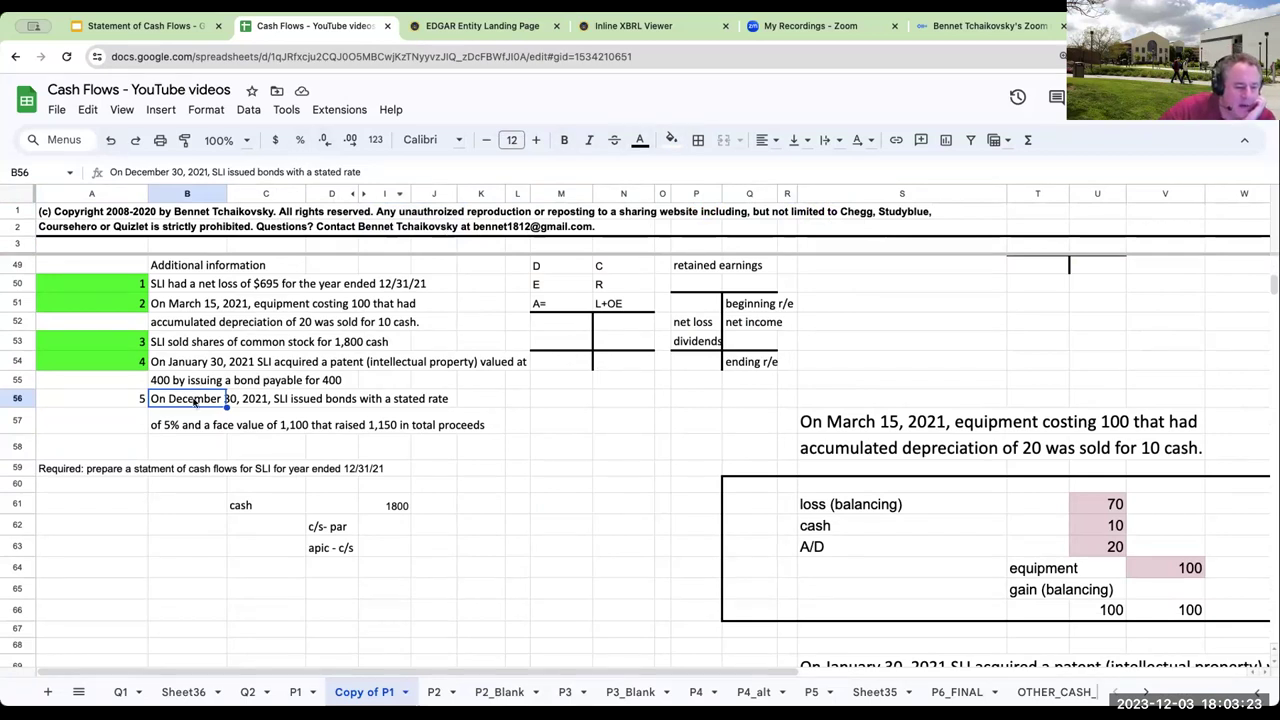
# - Copy the two-line December 30 bond issuance text from rows 56–57 to cell S76 and set its font size to 18
pyautogui.click(203, 444)
pyautogui.moveTo(190, 402); pyautogui.dragTo(465, 425)
pyautogui.hotkey('ctrl', 'c')
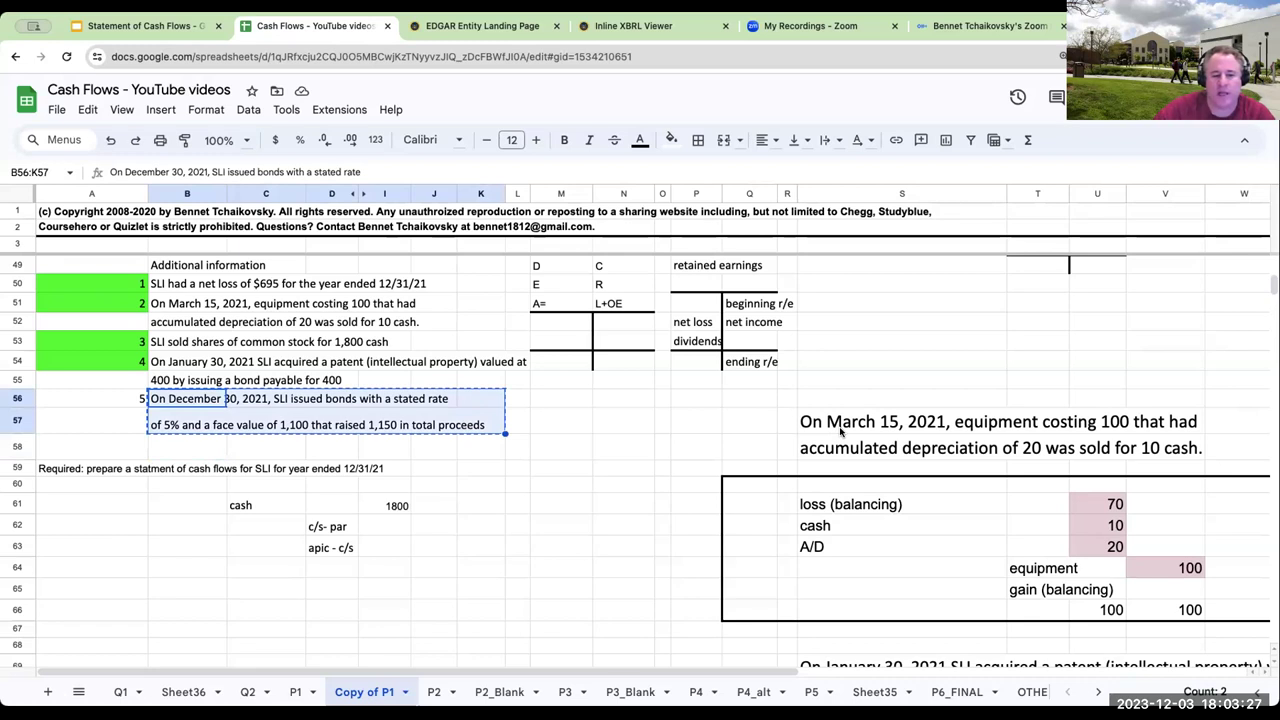
pyautogui.scroll(-5, 843, 433)
pyautogui.click(826, 493)
pyautogui.hotkey('ctrl', 'v')
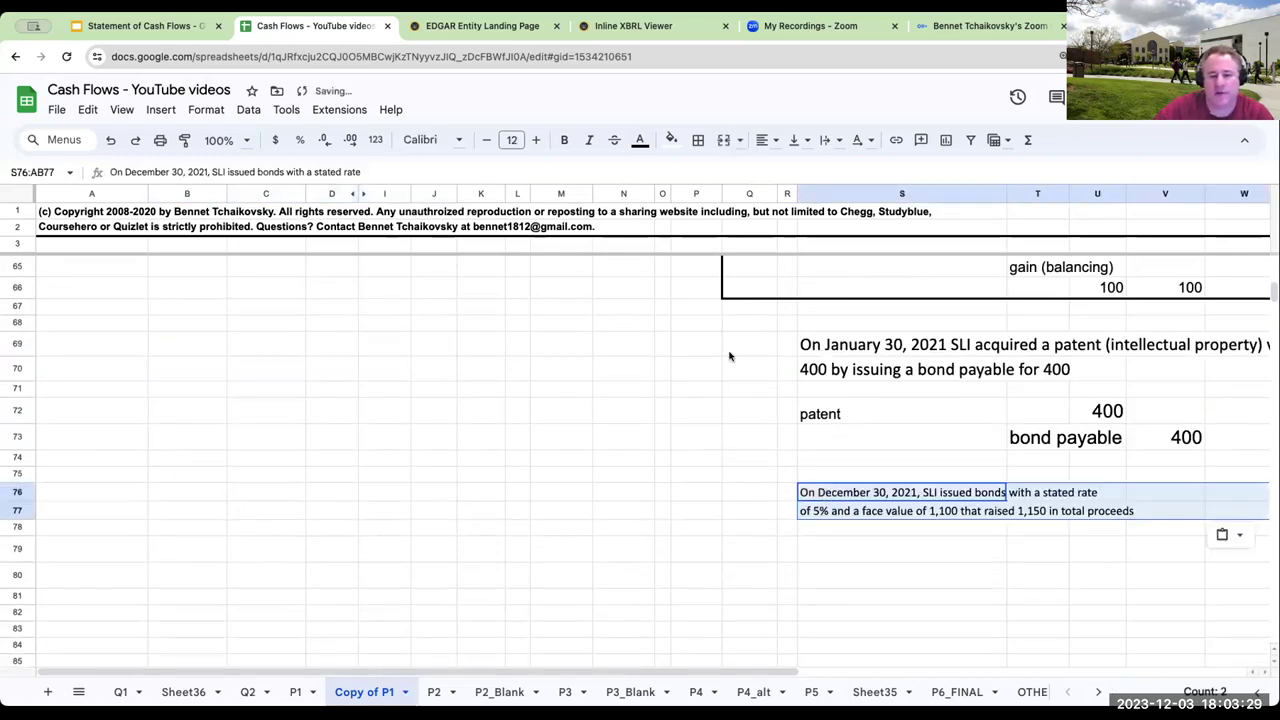
pyautogui.click(536, 139)
pyautogui.click(536, 139)
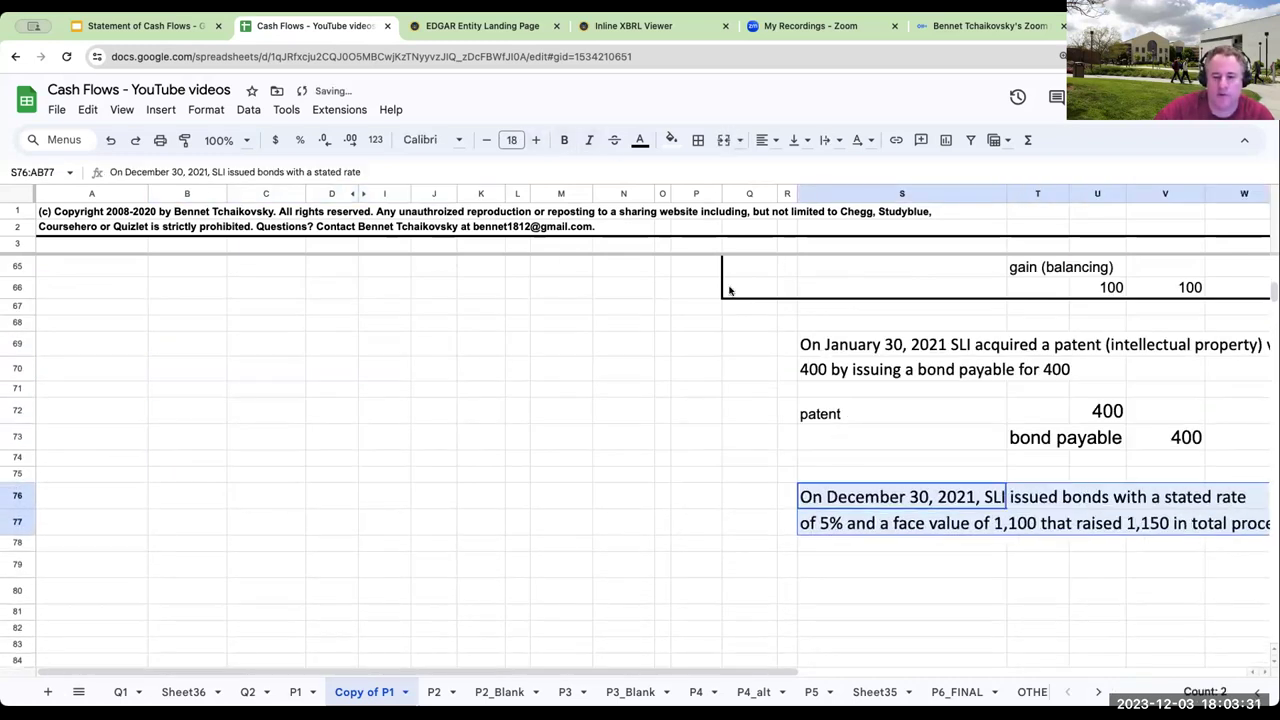
# - Enter the journal credit line B/P in T80 with 1100 in V80 below the copied bond text
pyautogui.click(951, 562)
pyautogui.press('Right')
pyautogui.press('Right')
pyautogui.press('Right')
pyautogui.press('Right')
pyautogui.press('Left')
pyautogui.press('Left')
pyautogui.press('Left')
pyautogui.press('Left')
pyautogui.press('Down')
pyautogui.press('Right')
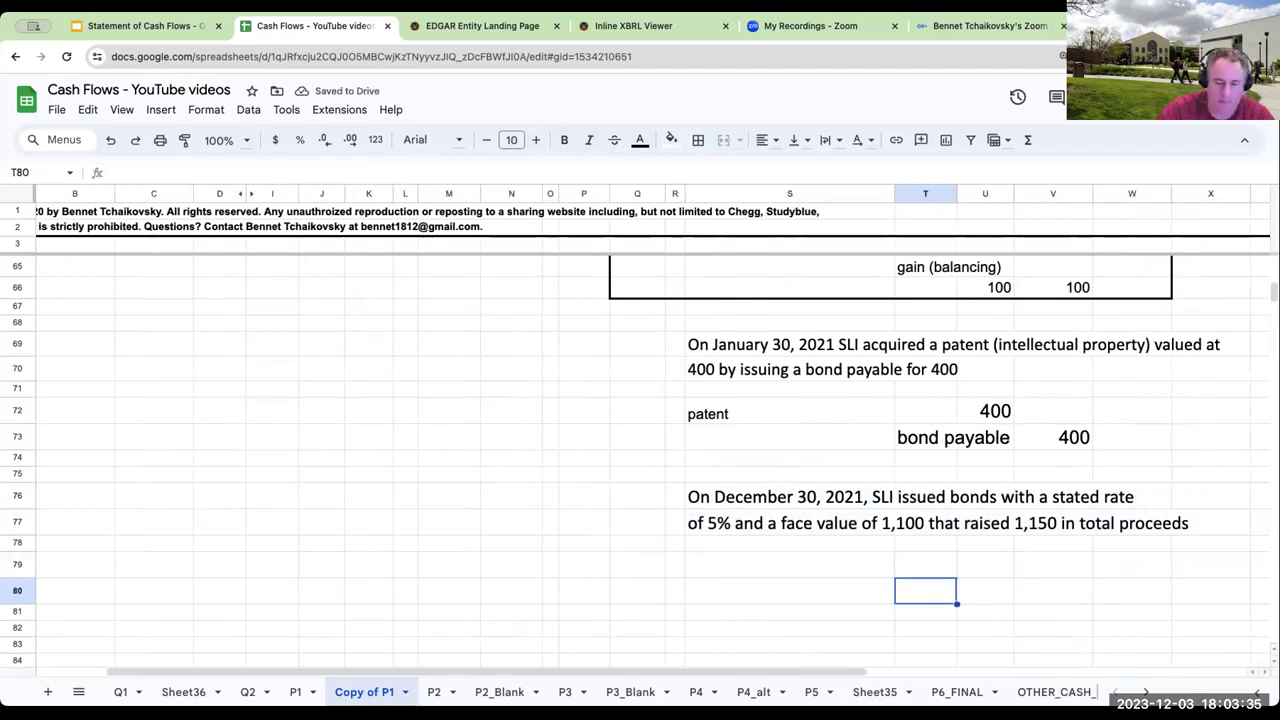
pyautogui.write('B/P')
pyautogui.press('Return')
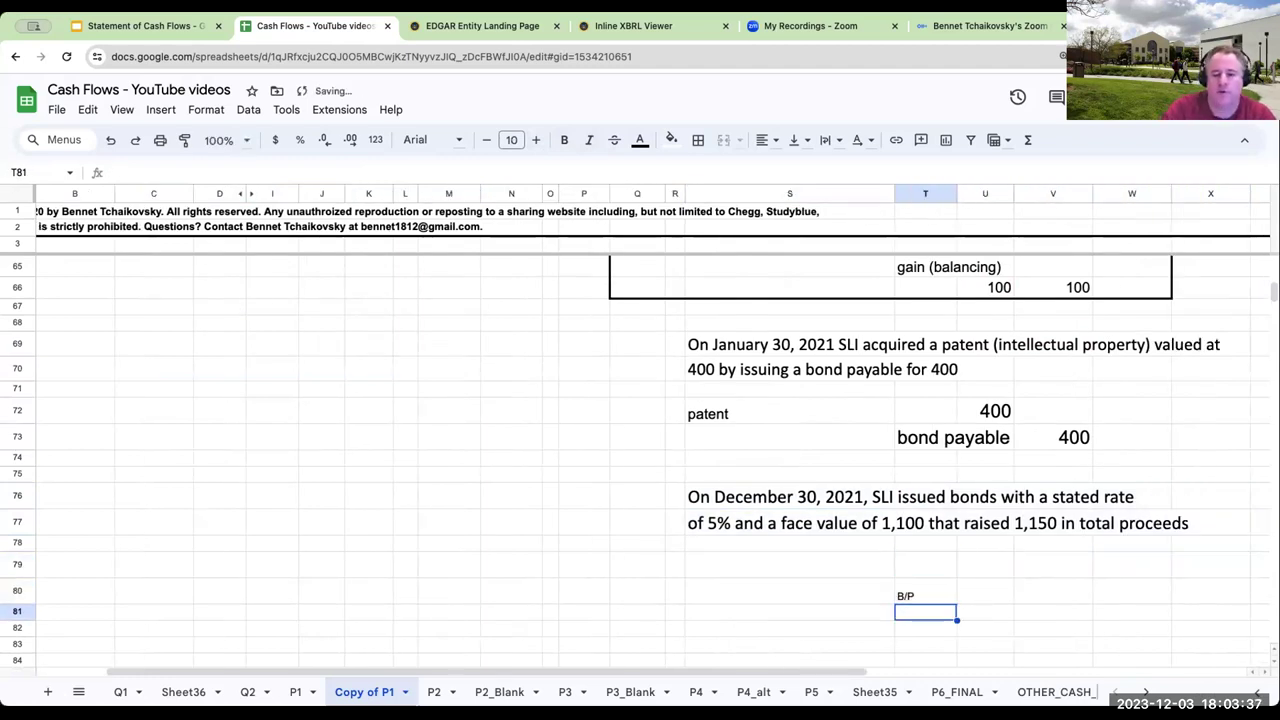
pyautogui.press('Up')
pyautogui.press('Right')
pyautogui.press('Right')
pyautogui.write('1100')
# - Enter the journal debit line cash in S79 with 1150 in U79
pyautogui.press('Left')
pyautogui.press('Left')
pyautogui.press('Left')
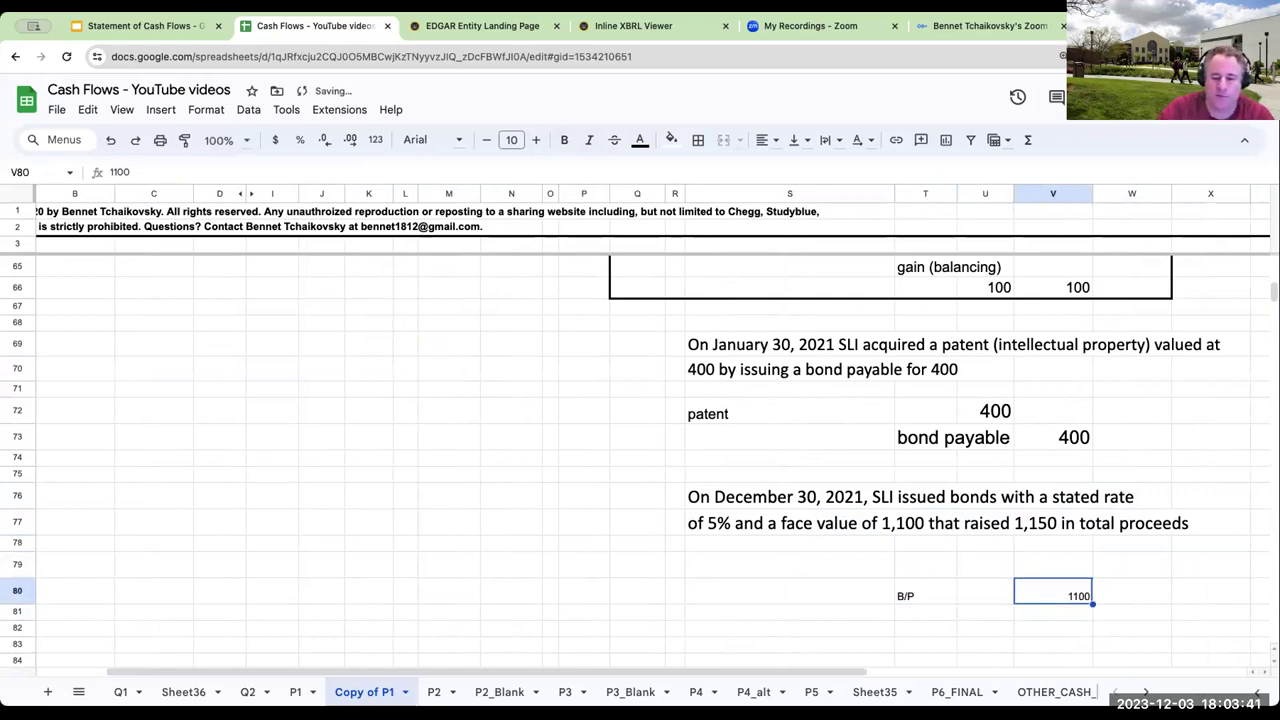
pyautogui.press('Up')
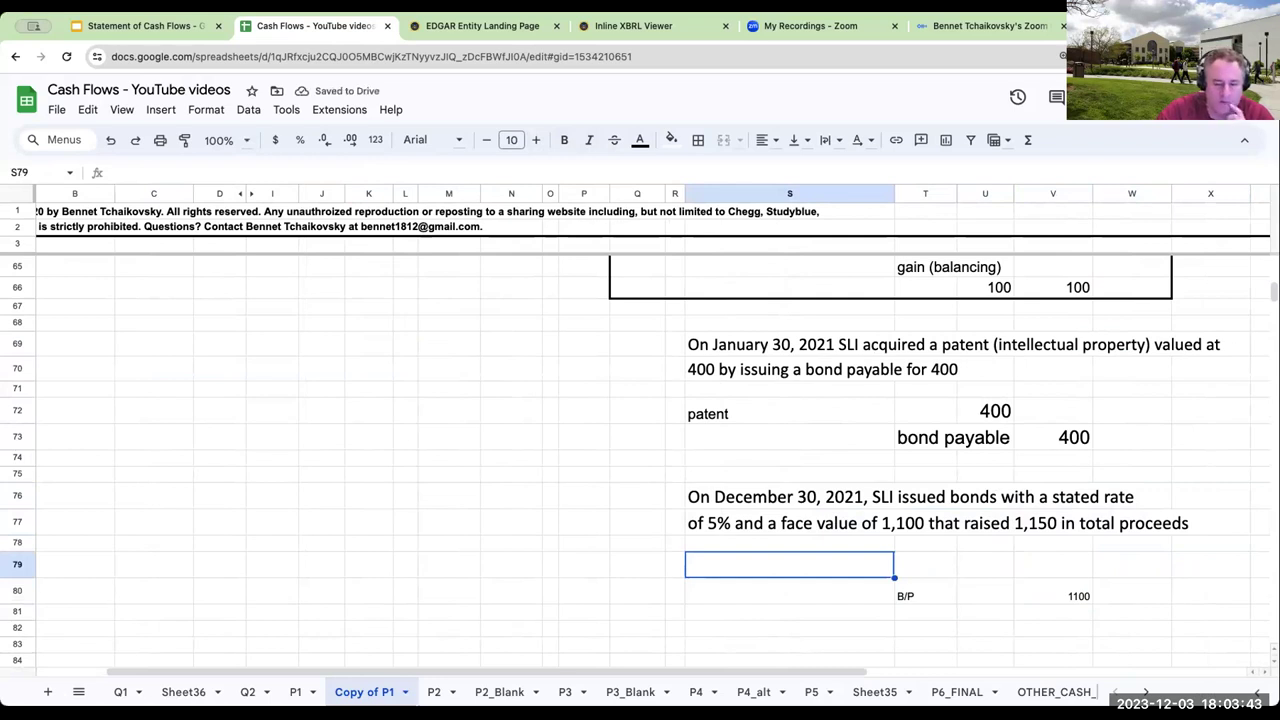
pyautogui.write('cash')
pyautogui.press('Return')
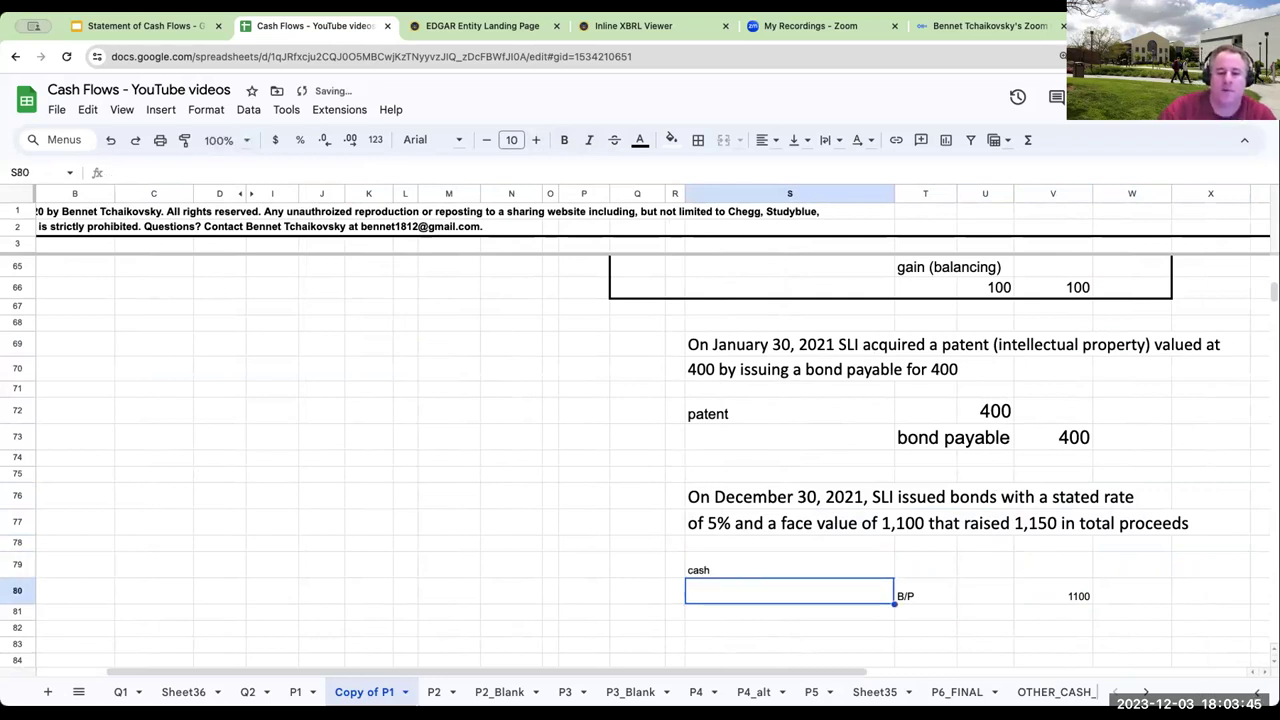
pyautogui.click(985, 565)
pyautogui.write('1150')
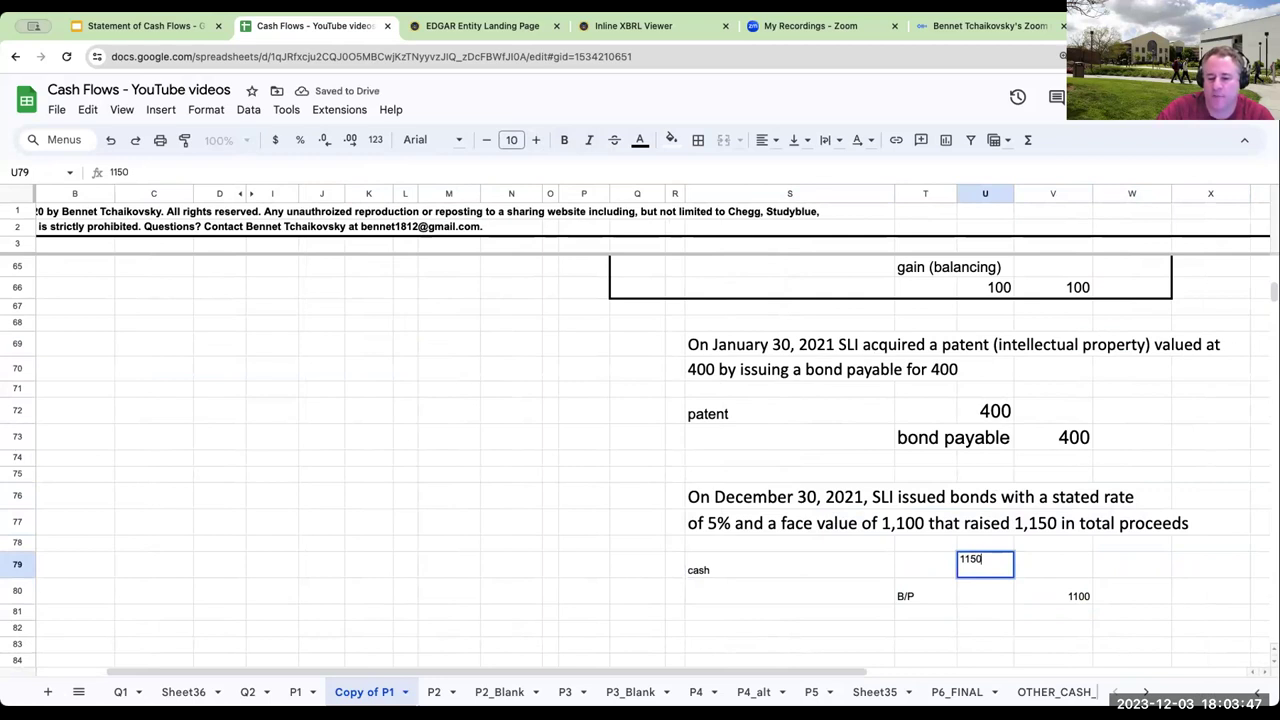
pyautogui.press('Return')
# - Add a credit line reading premium on B/P in T81 with 50 in V81
pyautogui.press('Down')
pyautogui.press('Left')
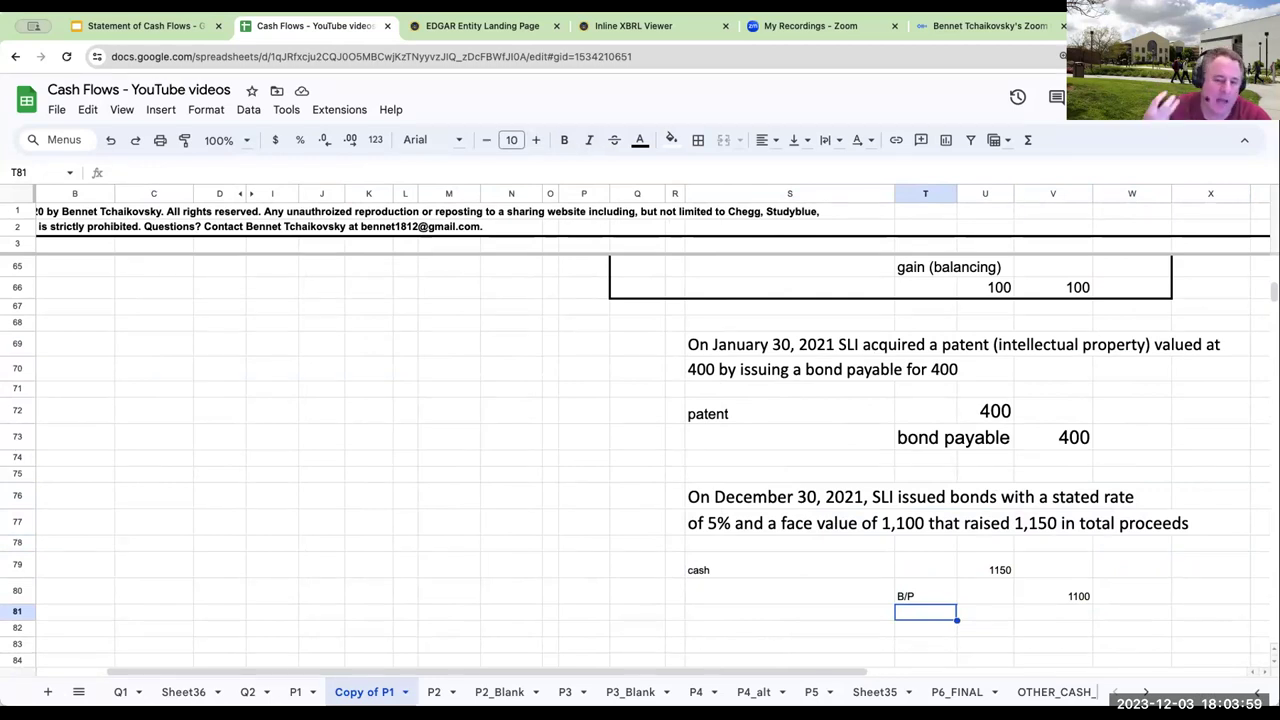
pyautogui.write('pre')
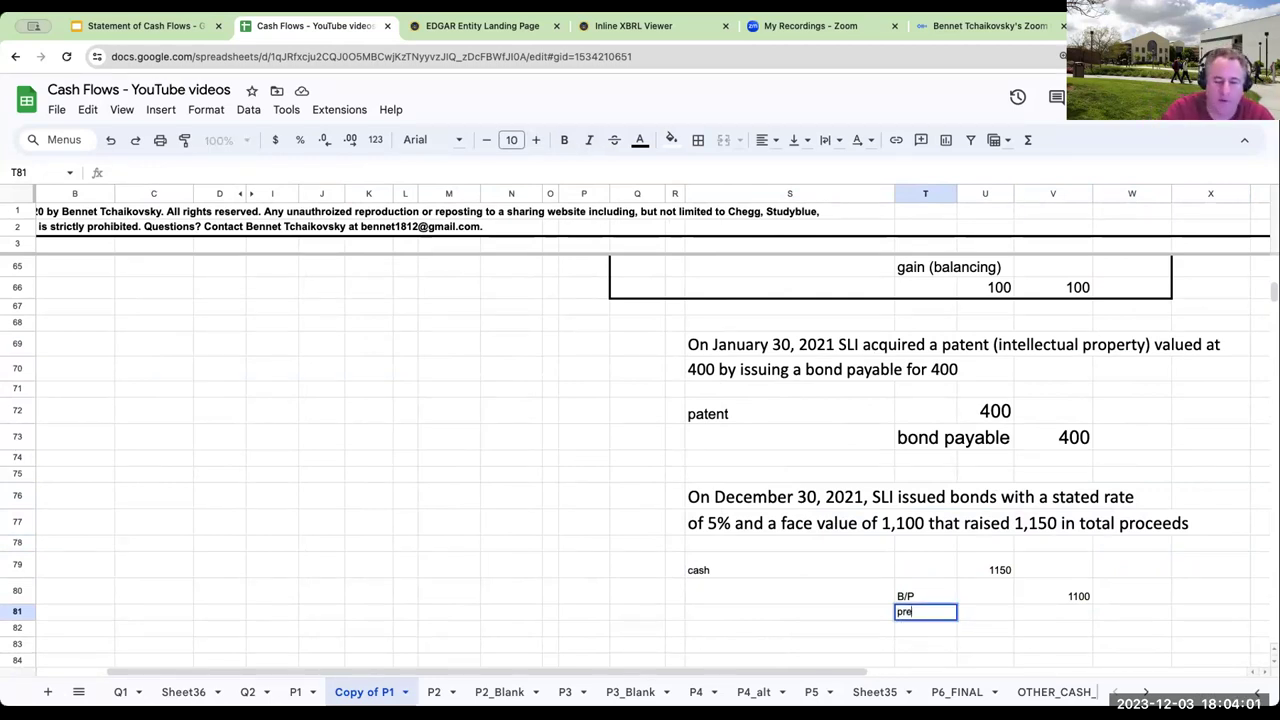
pyautogui.write('mium on B/P')
pyautogui.press('Return')
pyautogui.press('Up')
pyautogui.press('Right')
pyautogui.press('Right')
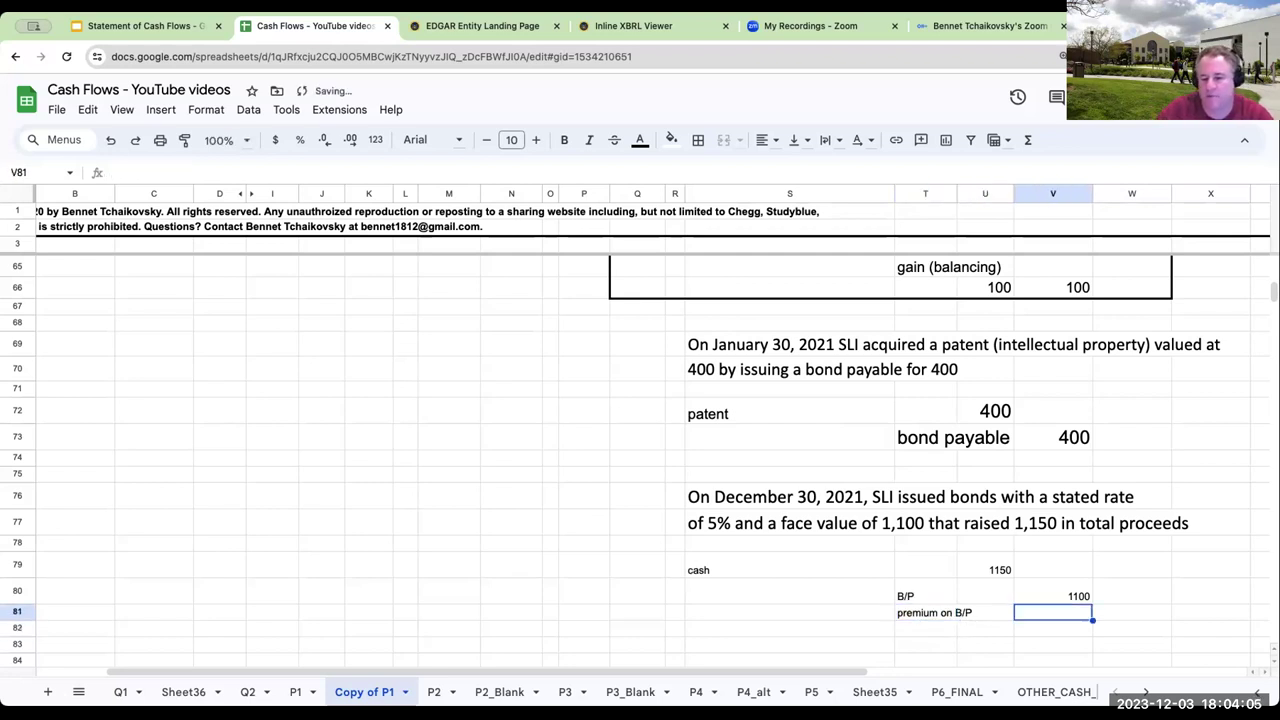
pyautogui.write('50')
pyautogui.press('Return')
# - Set the font size of the bond journal entry in S79:W82 to 14
pyautogui.moveTo(805, 570); pyautogui.dragTo(1170, 635)
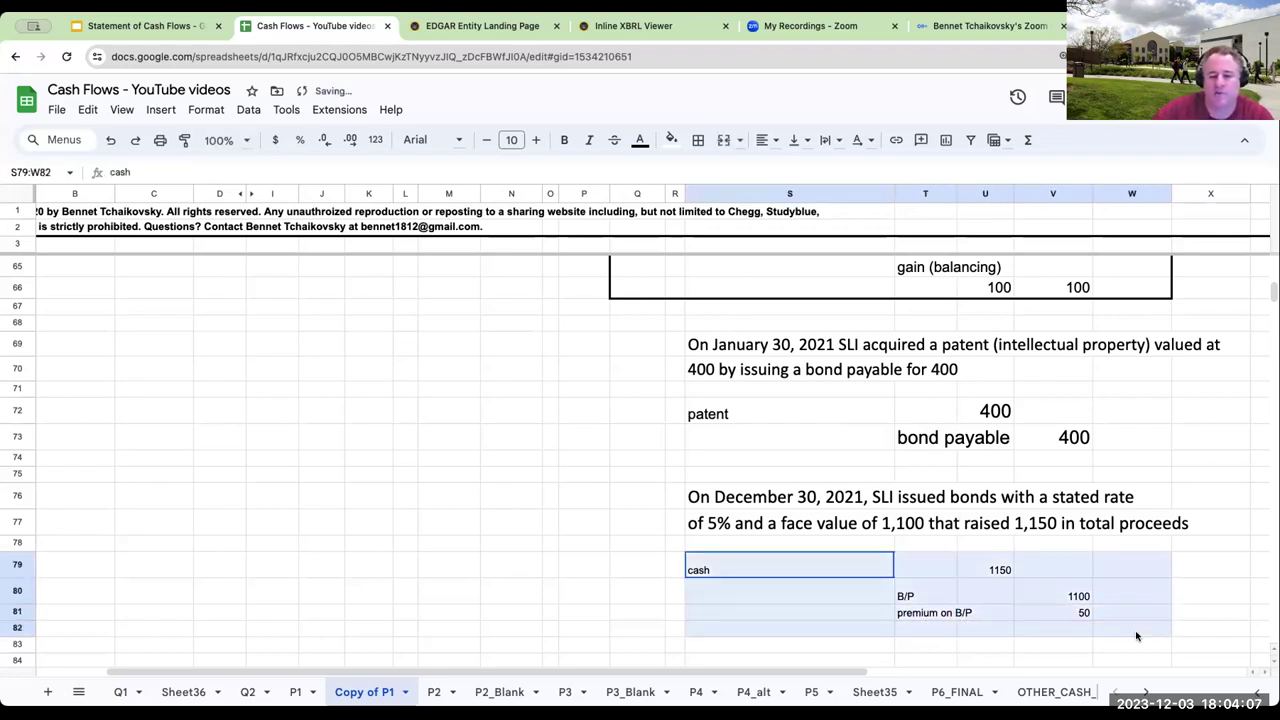
pyautogui.click(534, 140)
pyautogui.click(534, 140)
pyautogui.click(534, 140)
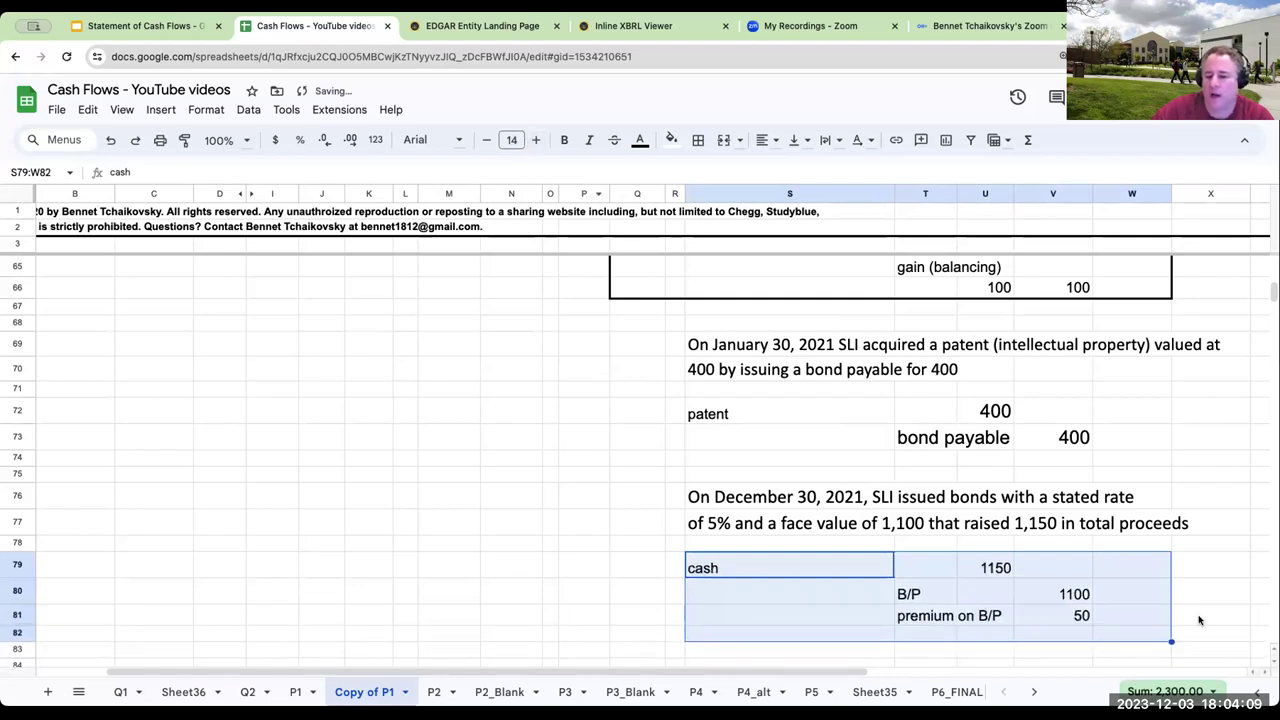
# - Total the journal entry with formulas: +U79 in U82 for debits and +V80+V81 in V82 for credits
pyautogui.click(1094, 634)
pyautogui.click(985, 634)
pyautogui.write('+U79')
pyautogui.press('Tab')
pyautogui.write('+V81')
pyautogui.press('Home')
pyautogui.write('+V80')
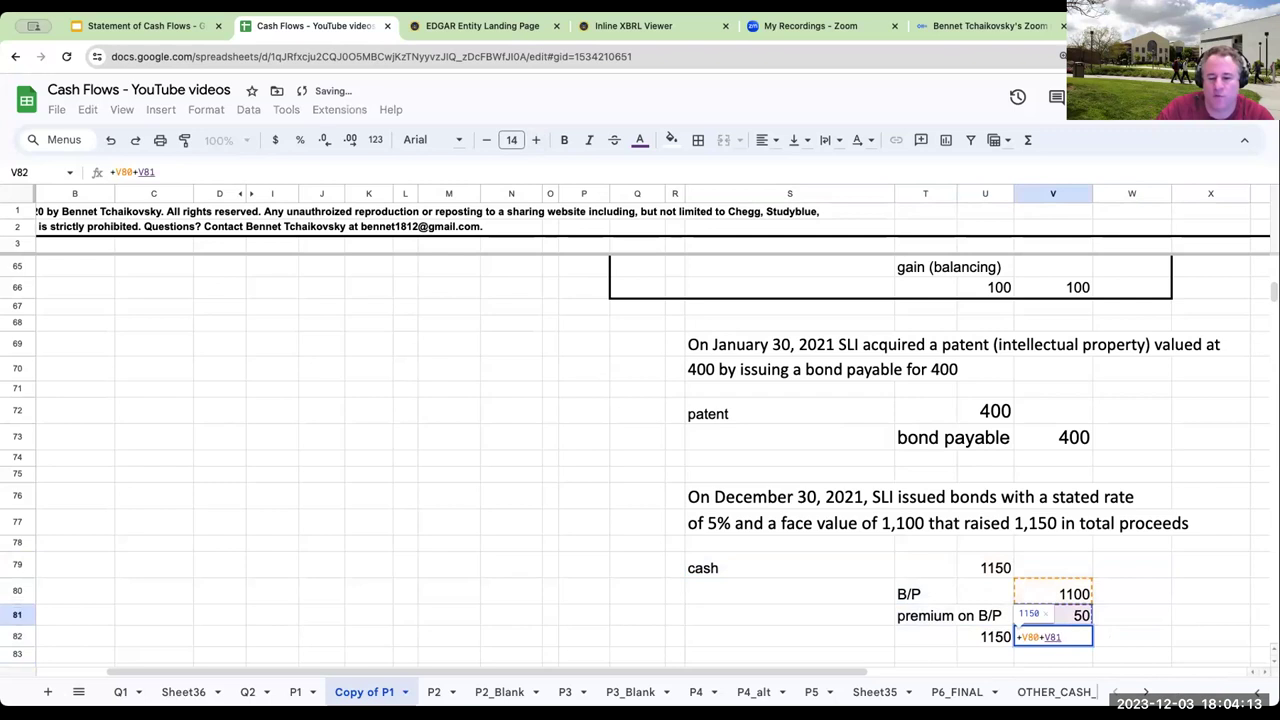
pyautogui.press('Return')
pyautogui.press('Up')
pyautogui.press('Up')
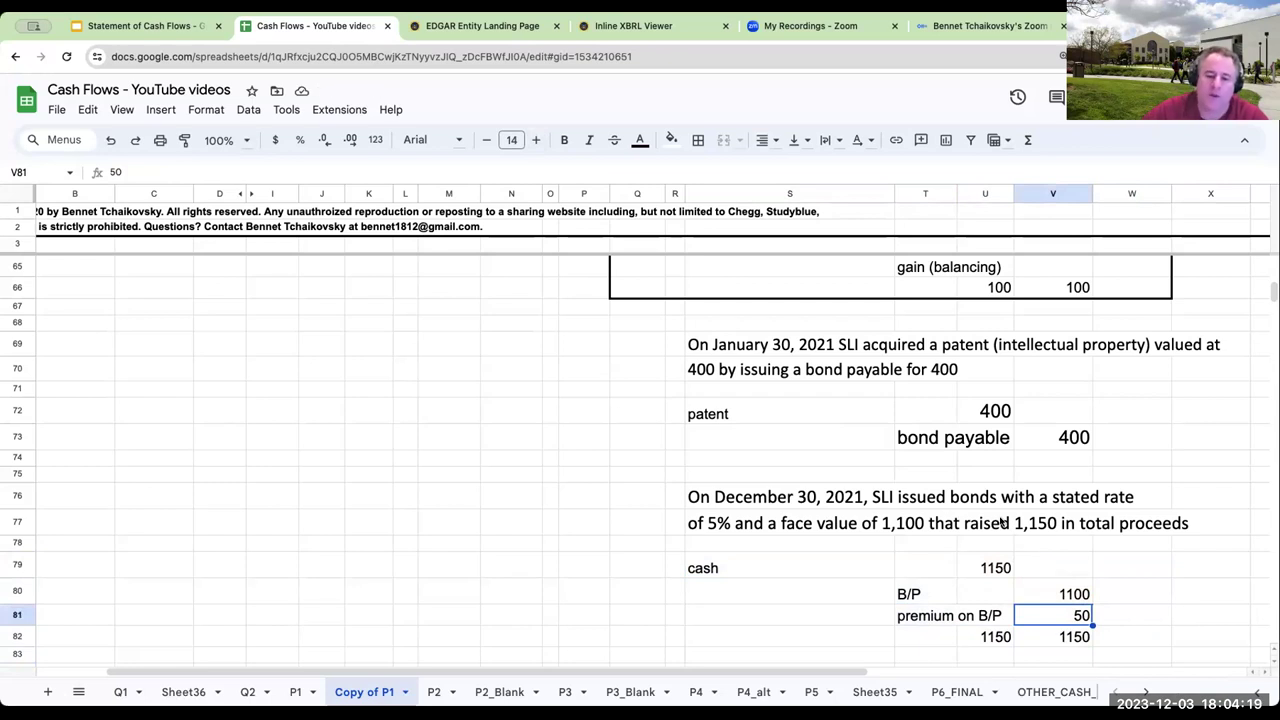
pyautogui.scroll(10, 978, 502)
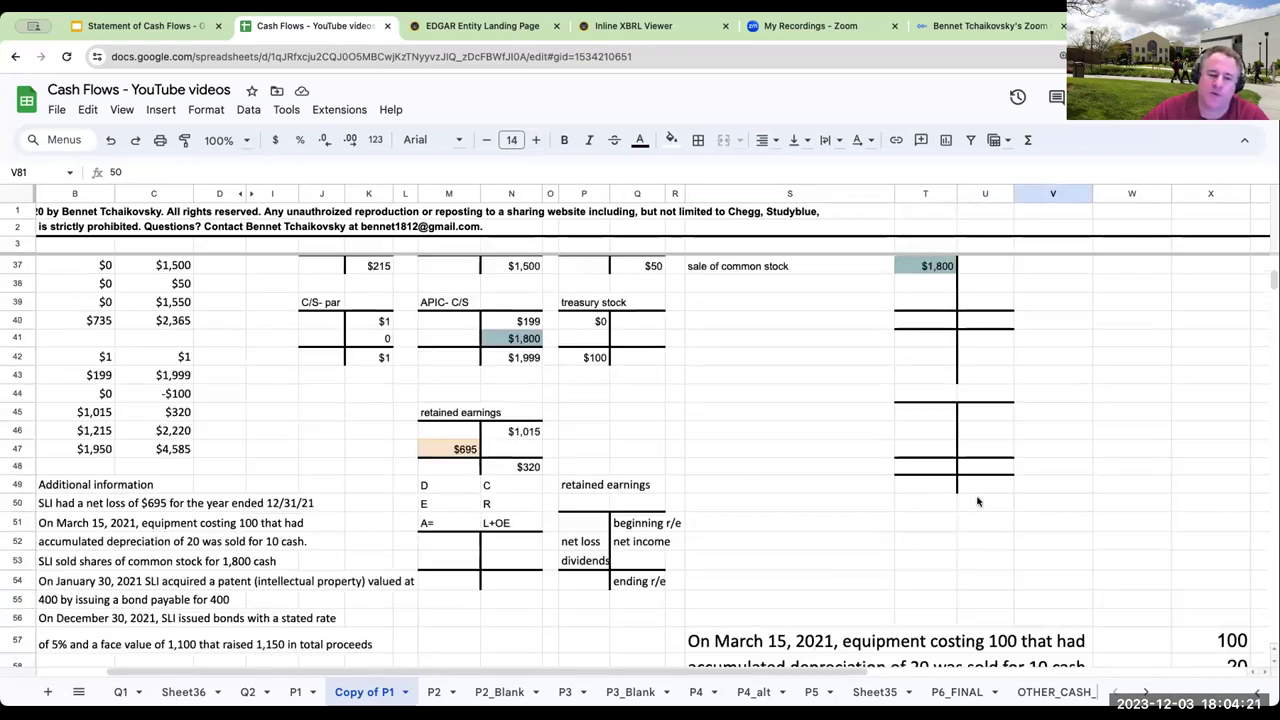
pyautogui.scroll(1, 978, 502)
pyautogui.click(516, 411)
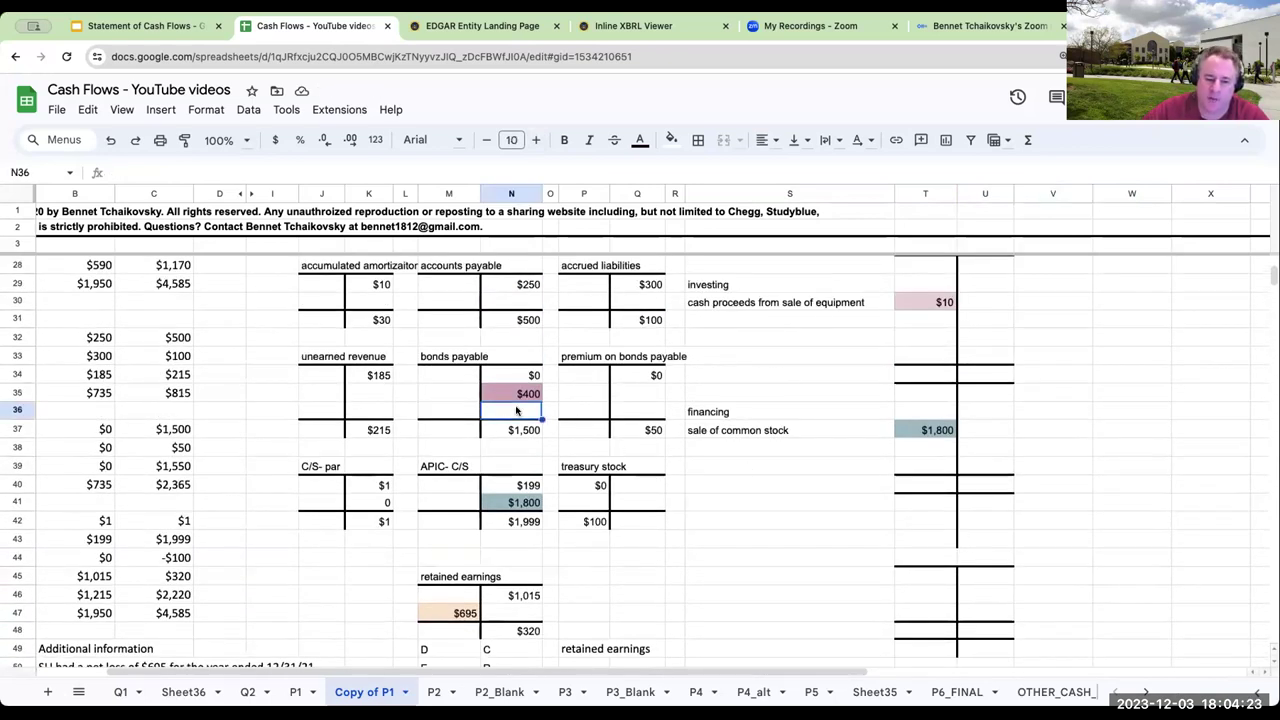
# - Fill the bond journal entry amounts in U79:V81 with light green
pyautogui.scroll(-11, 866, 476)
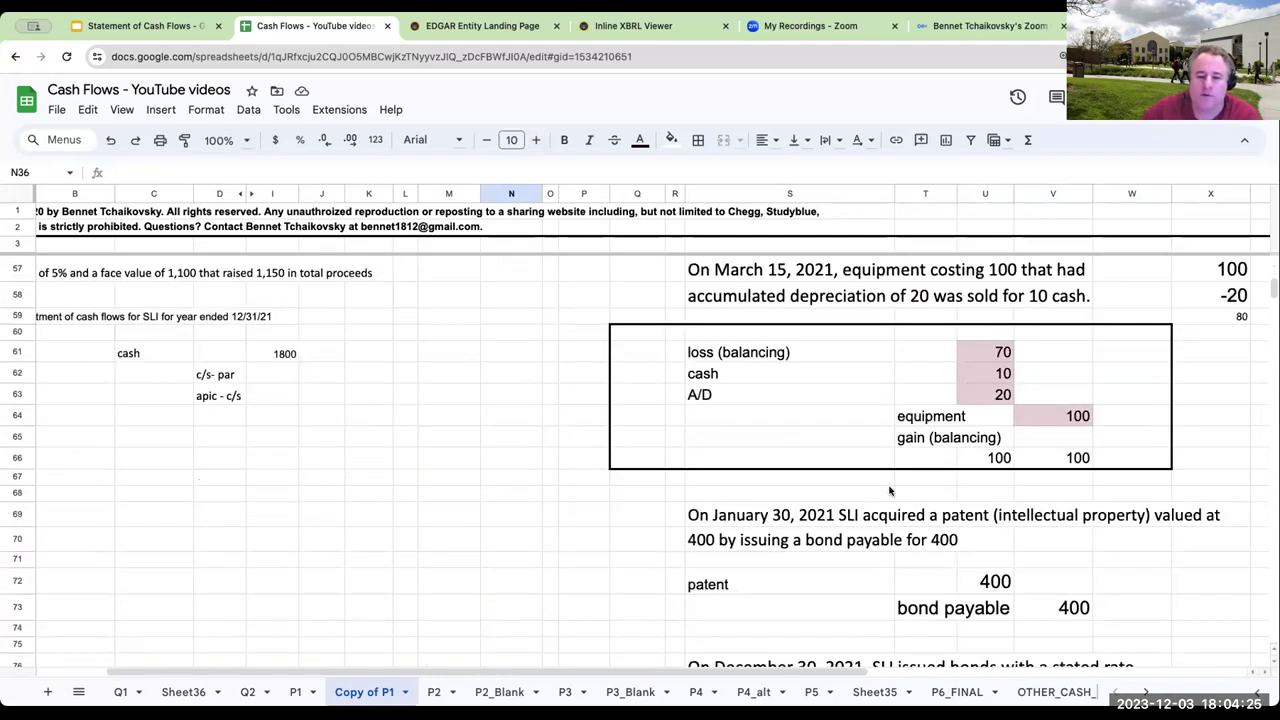
pyautogui.moveTo(1012, 572); pyautogui.dragTo(1060, 612)
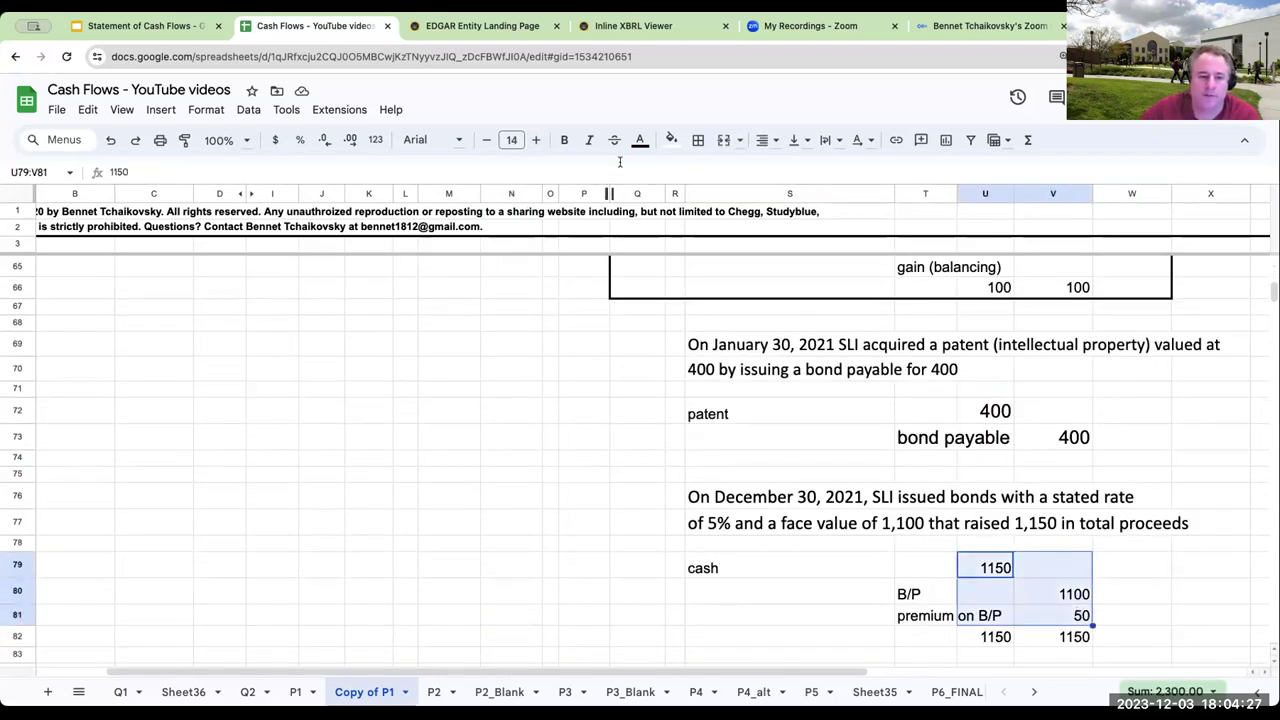
pyautogui.click(671, 140)
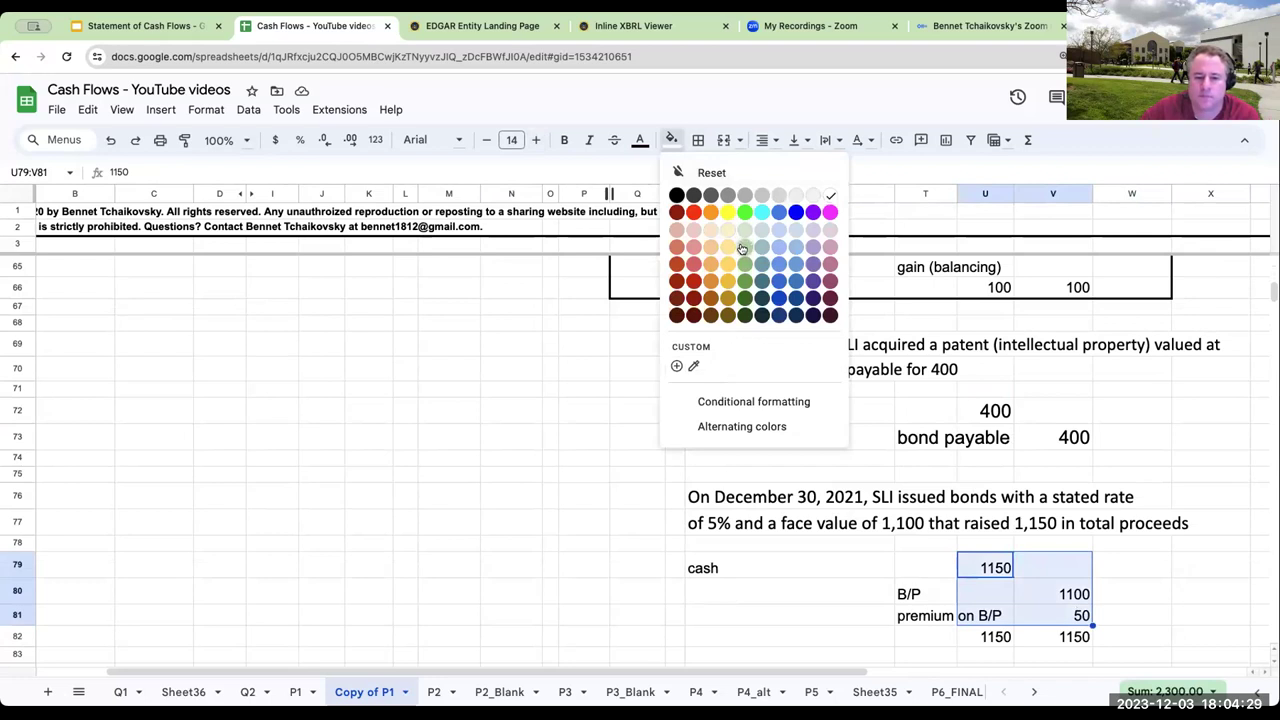
pyautogui.click(741, 250)
pyautogui.click(1040, 522)
# - Link cell N36 in the bonds payable T-account to the B/P credit in V80 and fill it light green
pyautogui.scroll(3, 994, 513)
pyautogui.scroll(10, 994, 513)
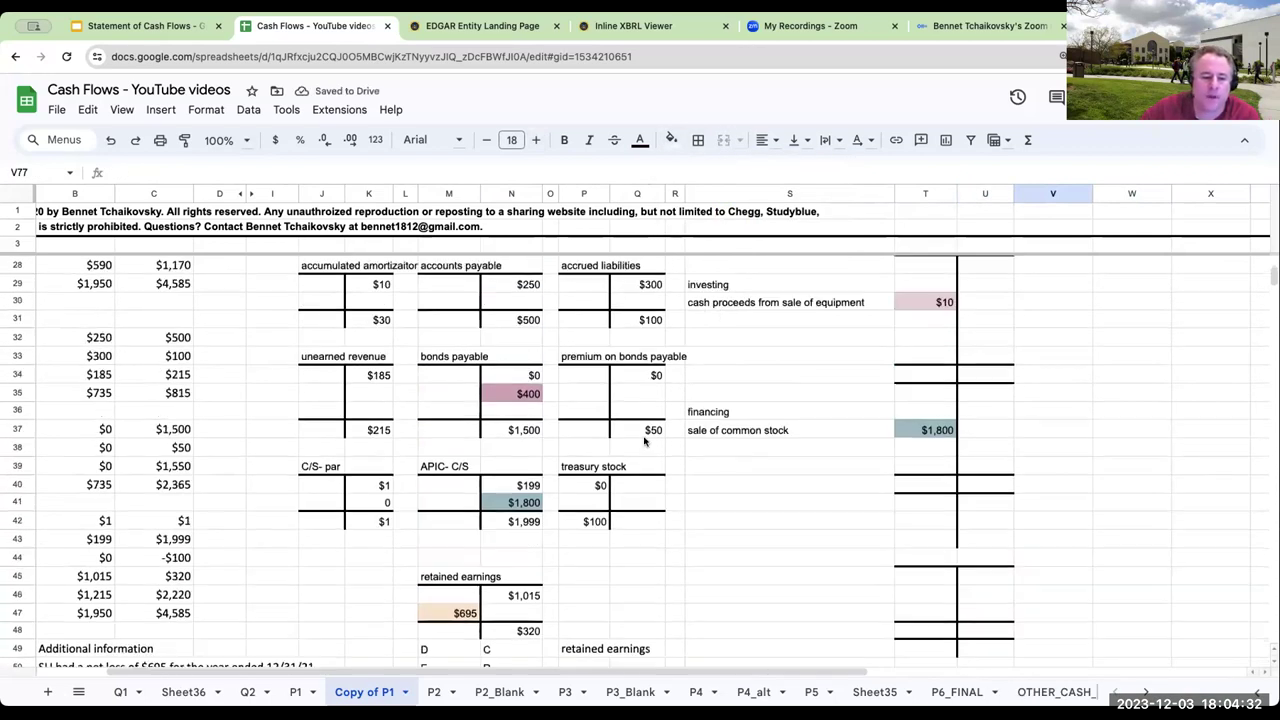
pyautogui.click(528, 413)
pyautogui.write('+')
pyautogui.scroll(-10, 860, 500)
pyautogui.scroll(-2, 860, 500)
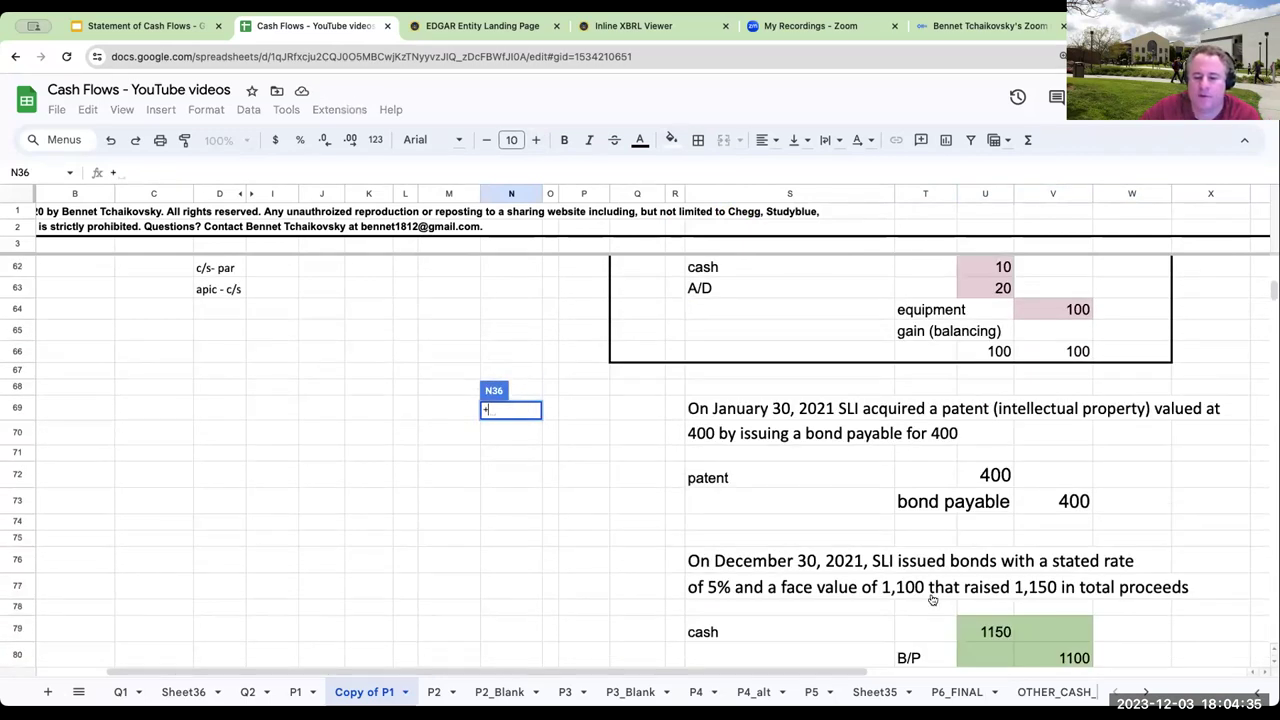
pyautogui.click(1073, 657)
pyautogui.press('Return')
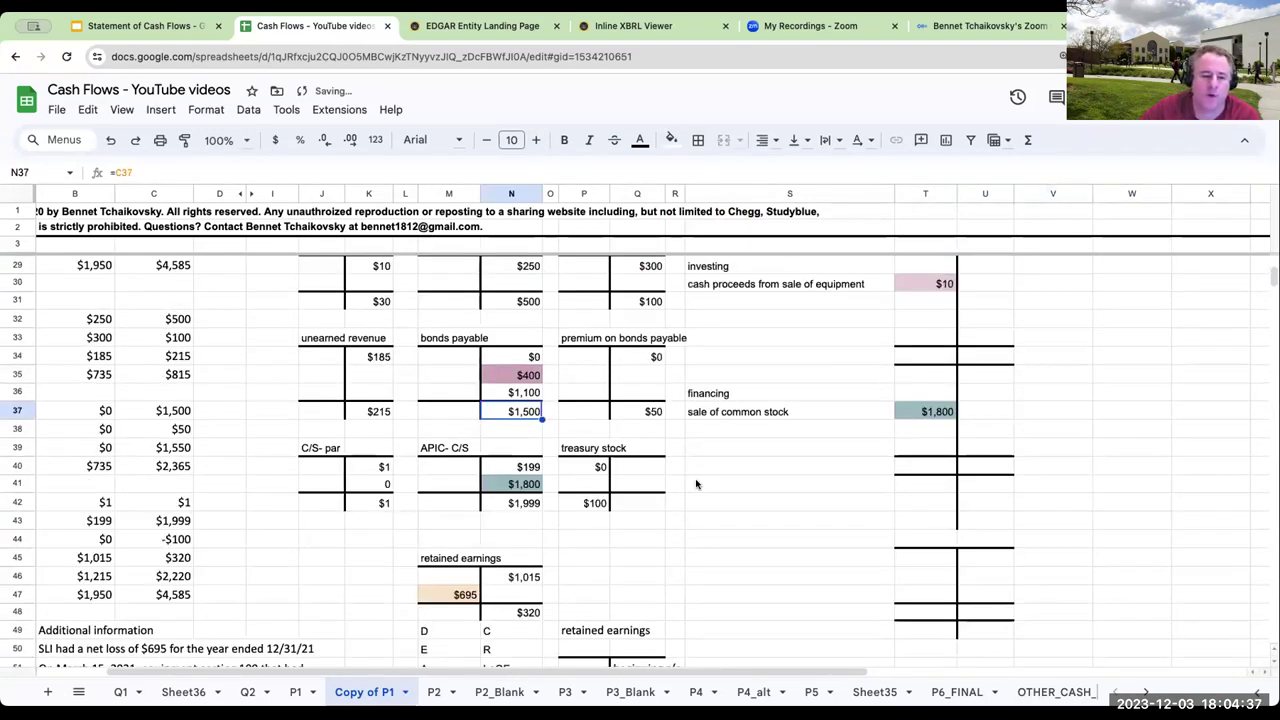
pyautogui.click(520, 390)
pyautogui.click(671, 139)
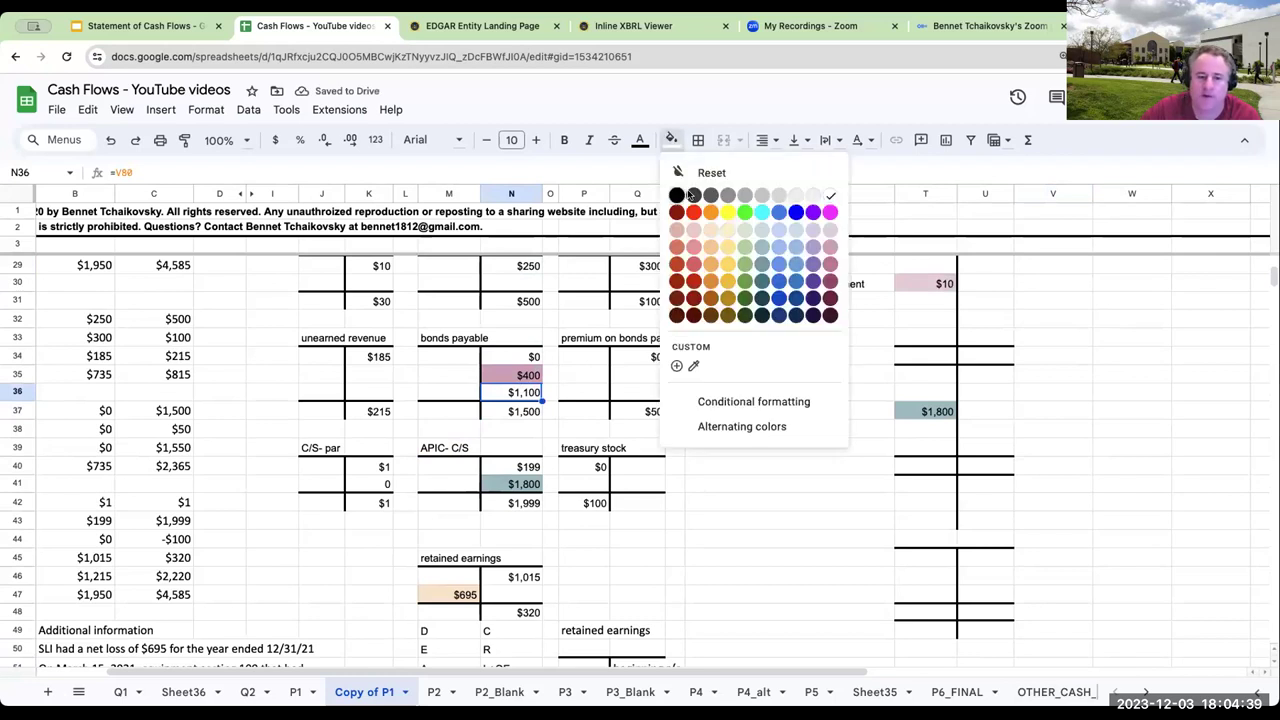
# - Link cell Q35 in the premium on bonds payable T-account to the premium credit in V81
pyautogui.click(633, 376)
pyautogui.write('+')
pyautogui.scroll(-5, 923, 449)
pyautogui.scroll(-5, 923, 449)
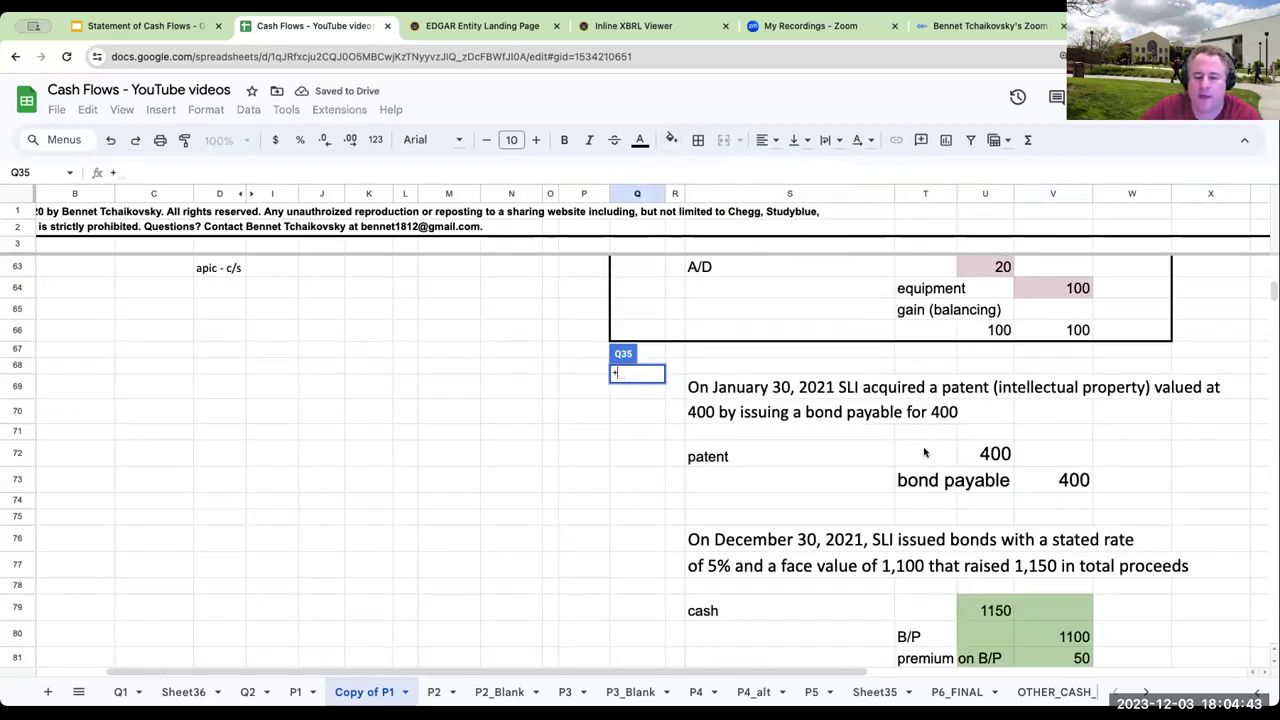
pyautogui.press('Return')
pyautogui.scroll(3, 717, 427)
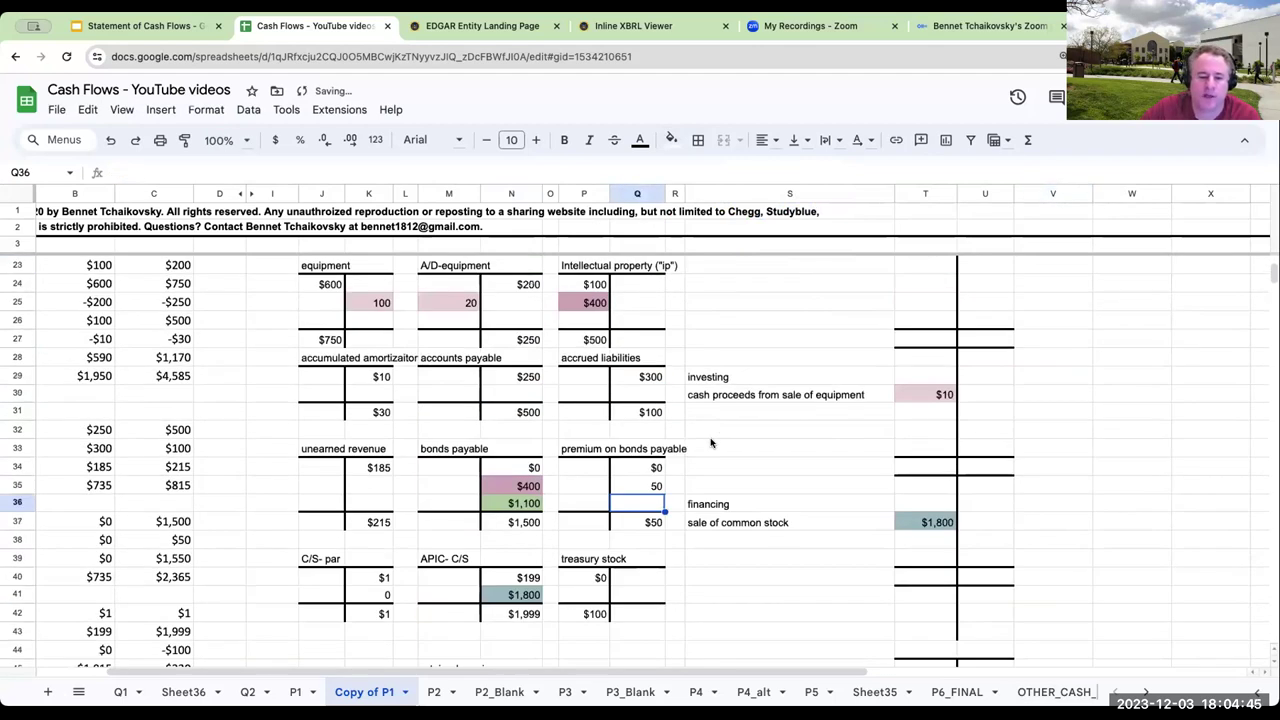
# - Fill the premium on bonds payable posting in Q35 with the same light green as the journal entry
pyautogui.click(652, 485)
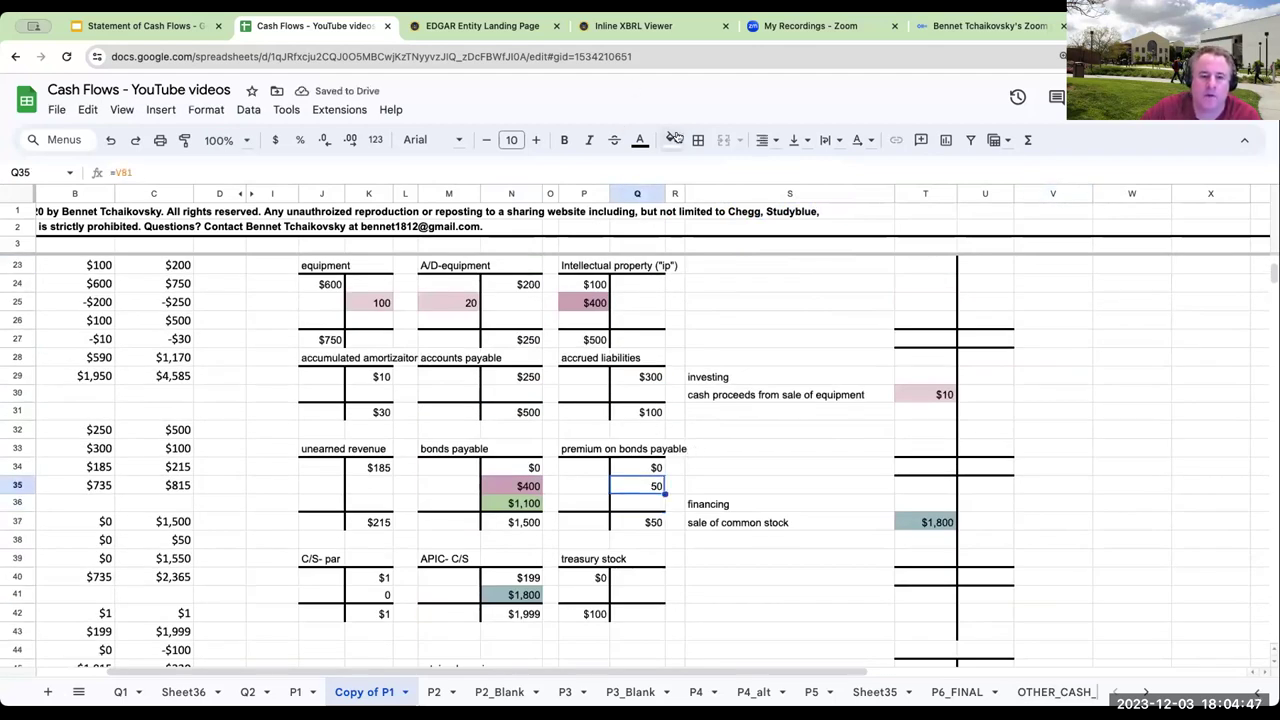
pyautogui.click(671, 139)
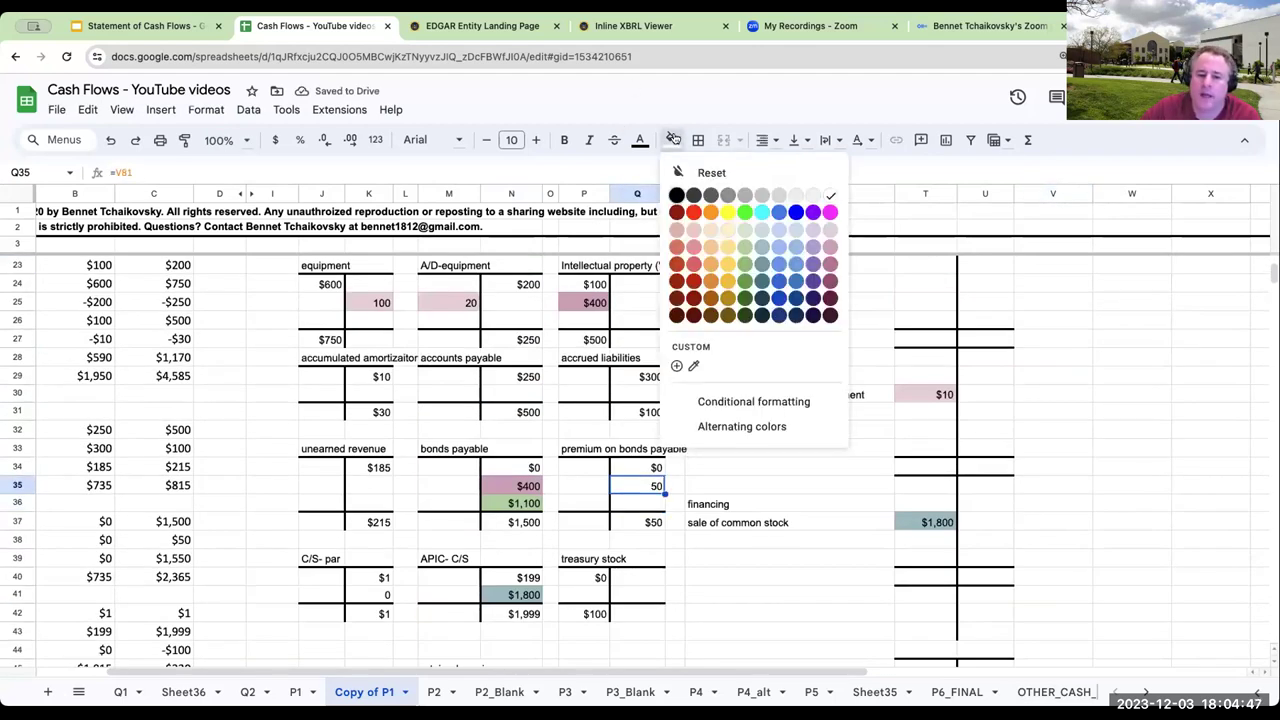
pyautogui.click(747, 261)
pyautogui.click(673, 139)
pyautogui.click(747, 250)
# - Add the line label "issuance of bond" in S38 under sale of common stock in the financing section
pyautogui.click(741, 542)
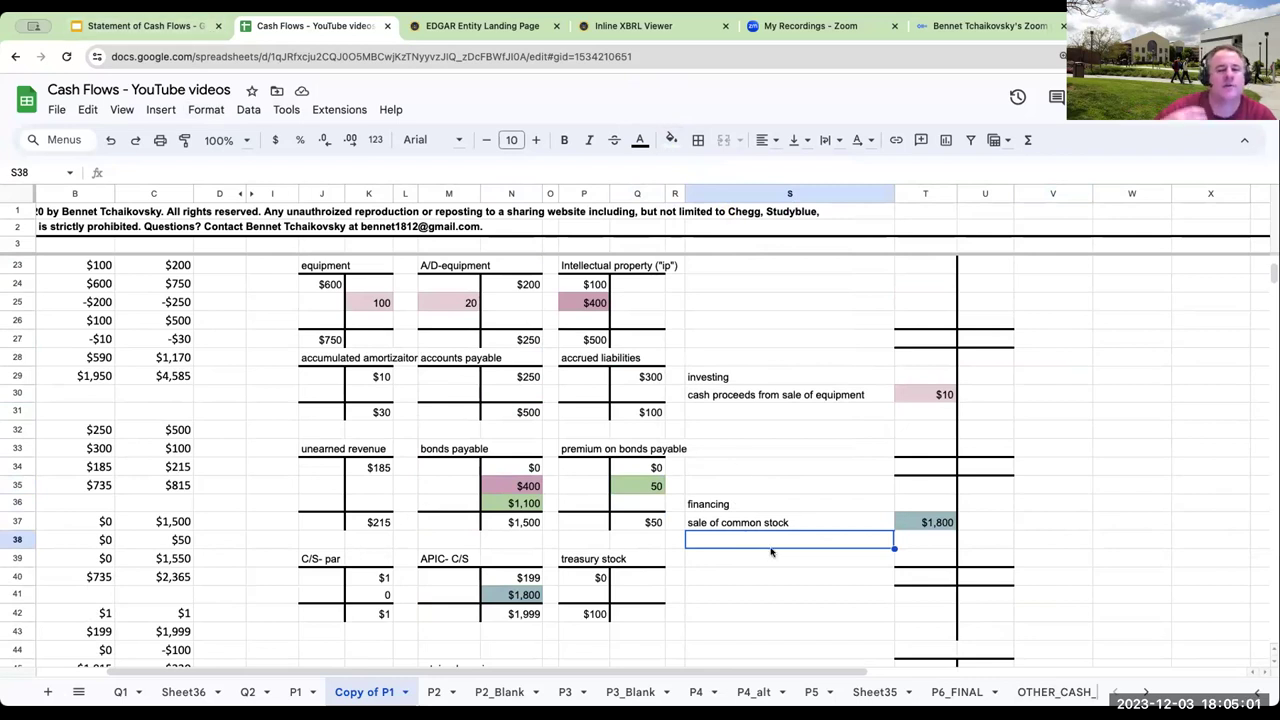
pyautogui.write('is')
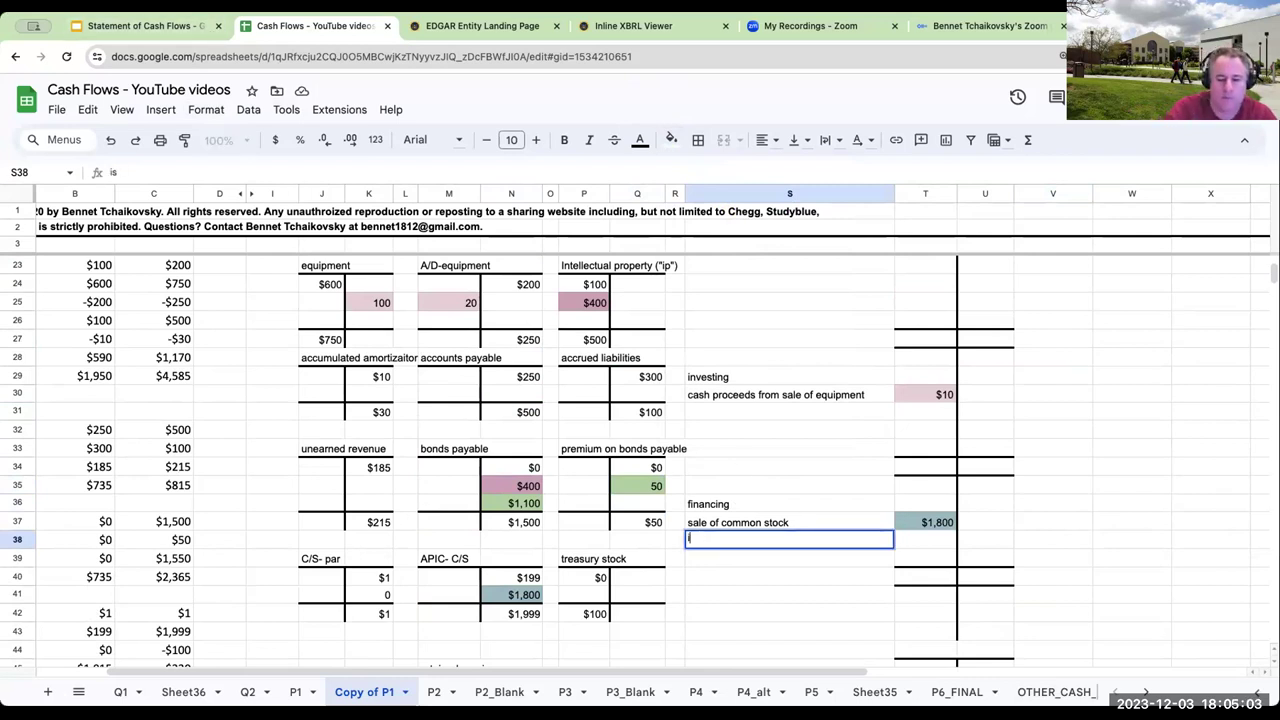
pyautogui.write('issuanc')
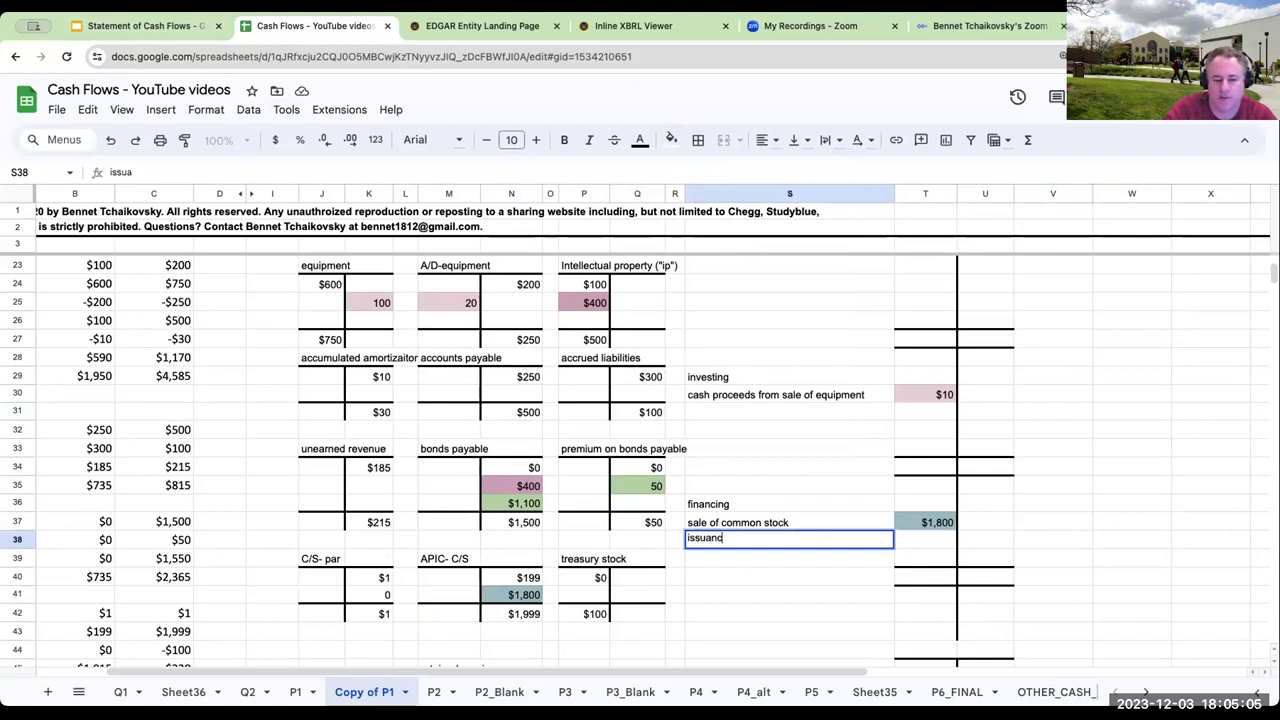
pyautogui.write('e of bond')
pyautogui.press('Return')
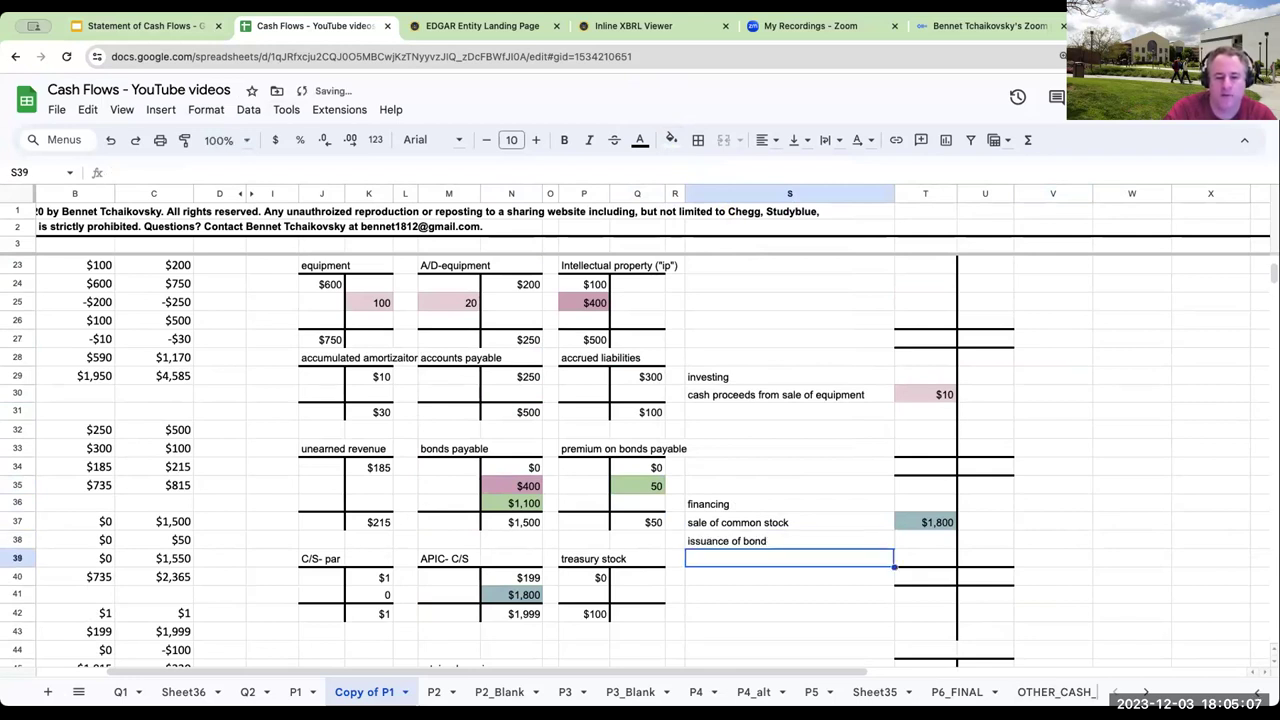
# - Fill T38 beside "issuance of bond" light green and link it to the cash debit in U79
pyautogui.click(925, 540)
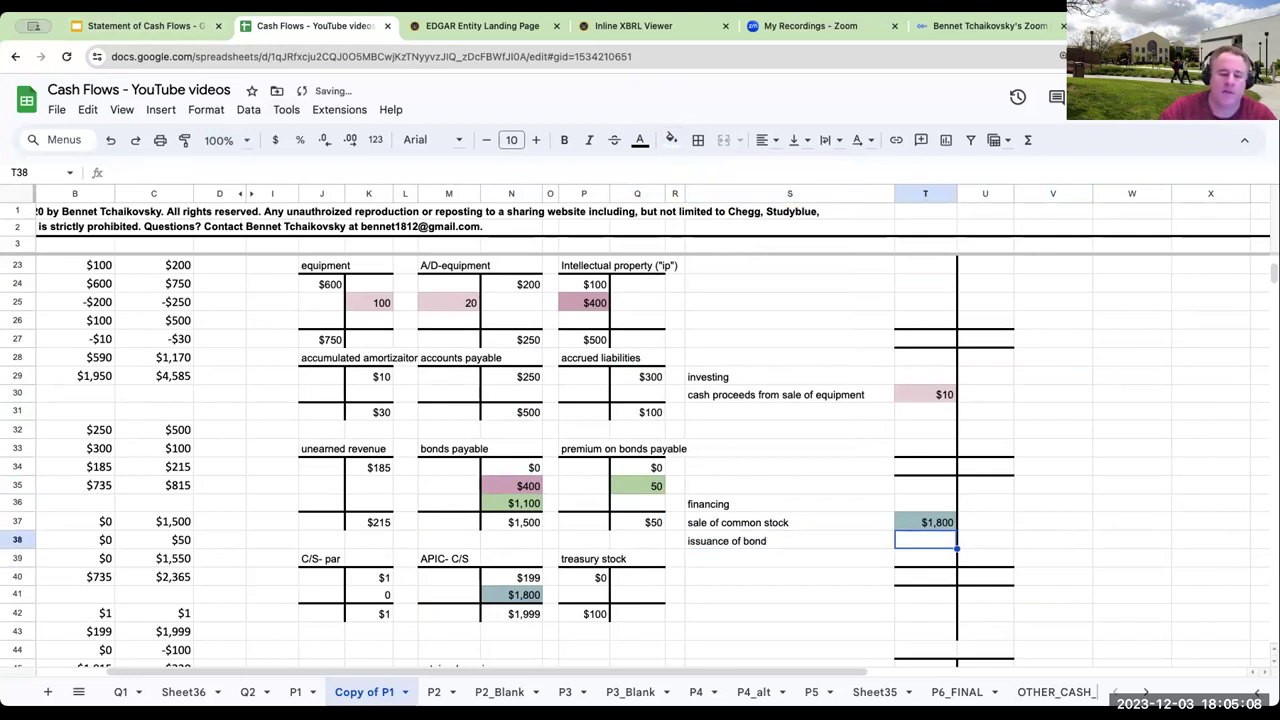
pyautogui.click(671, 140)
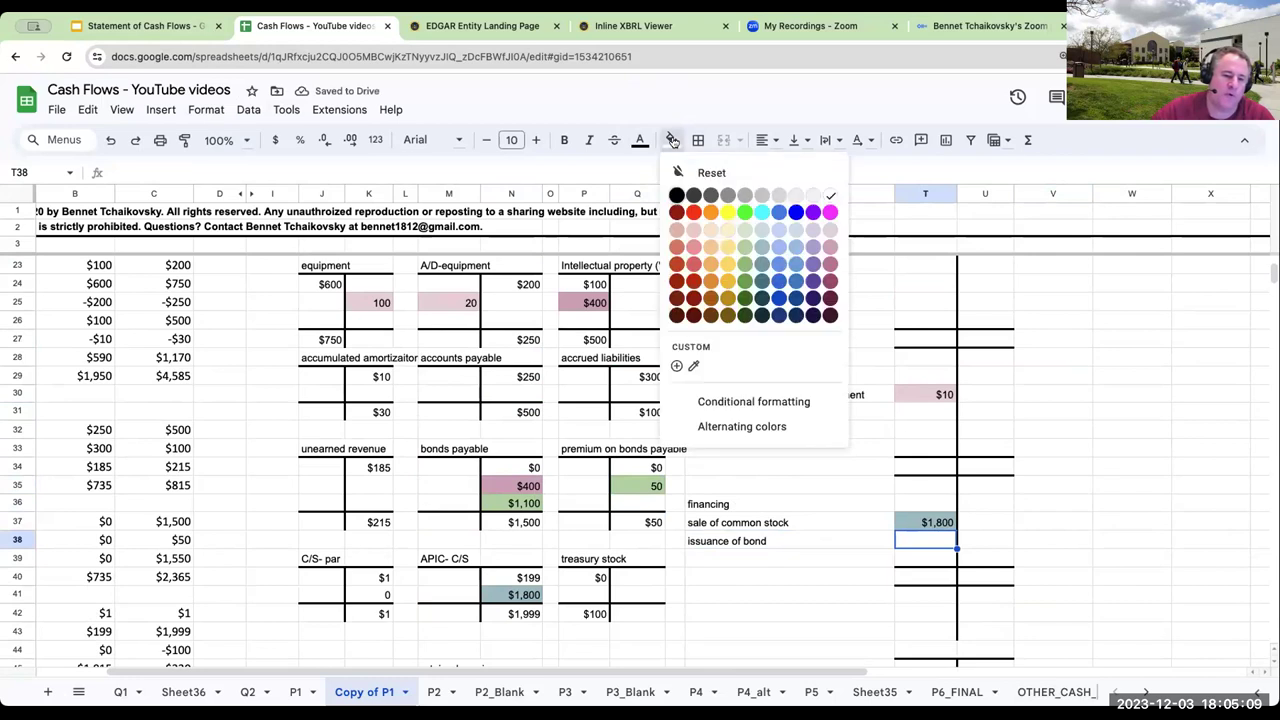
pyautogui.click(745, 248)
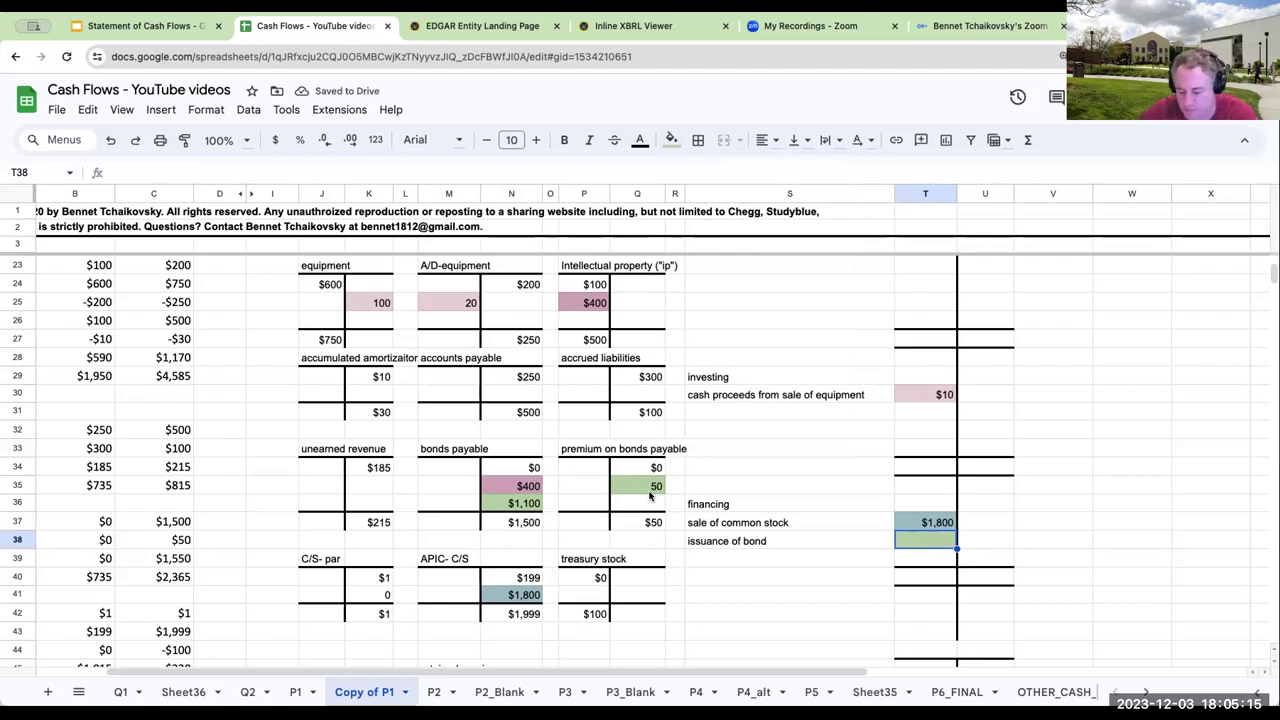
pyautogui.write('+')
pyautogui.scroll(-8, 855, 580)
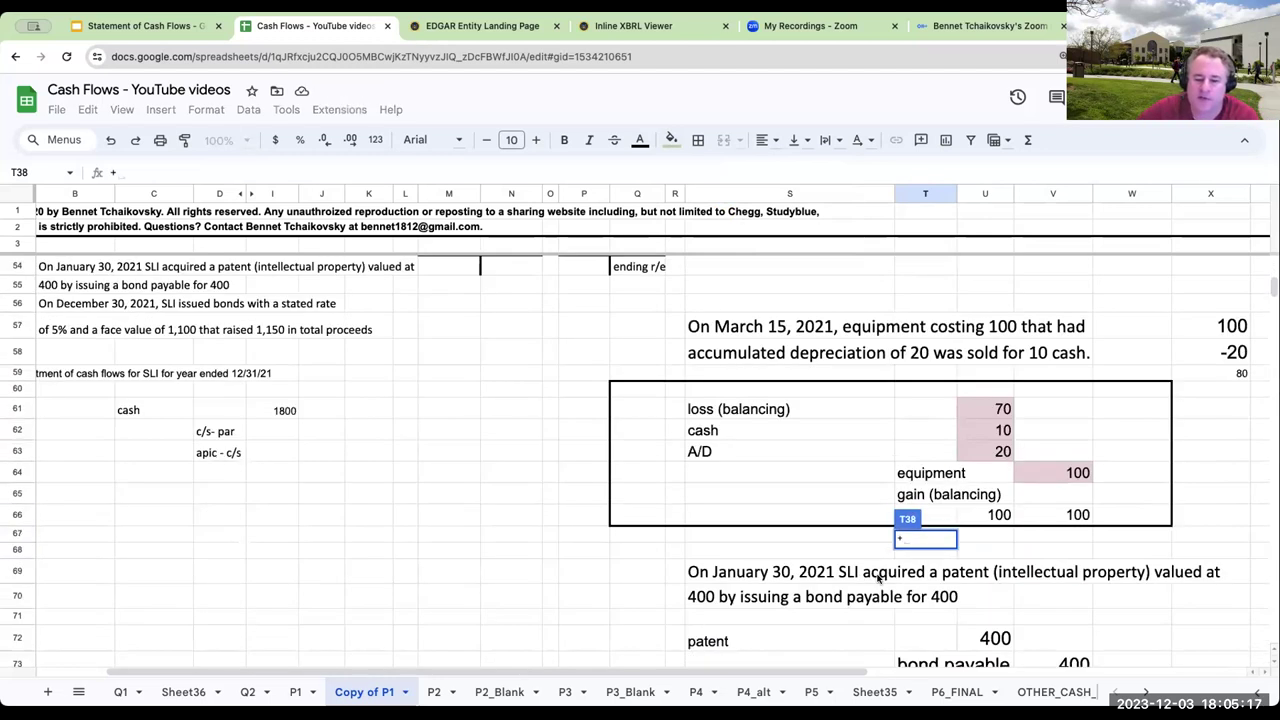
pyautogui.scroll(-3, 878, 577)
pyautogui.click(995, 630)
pyautogui.press('Return')
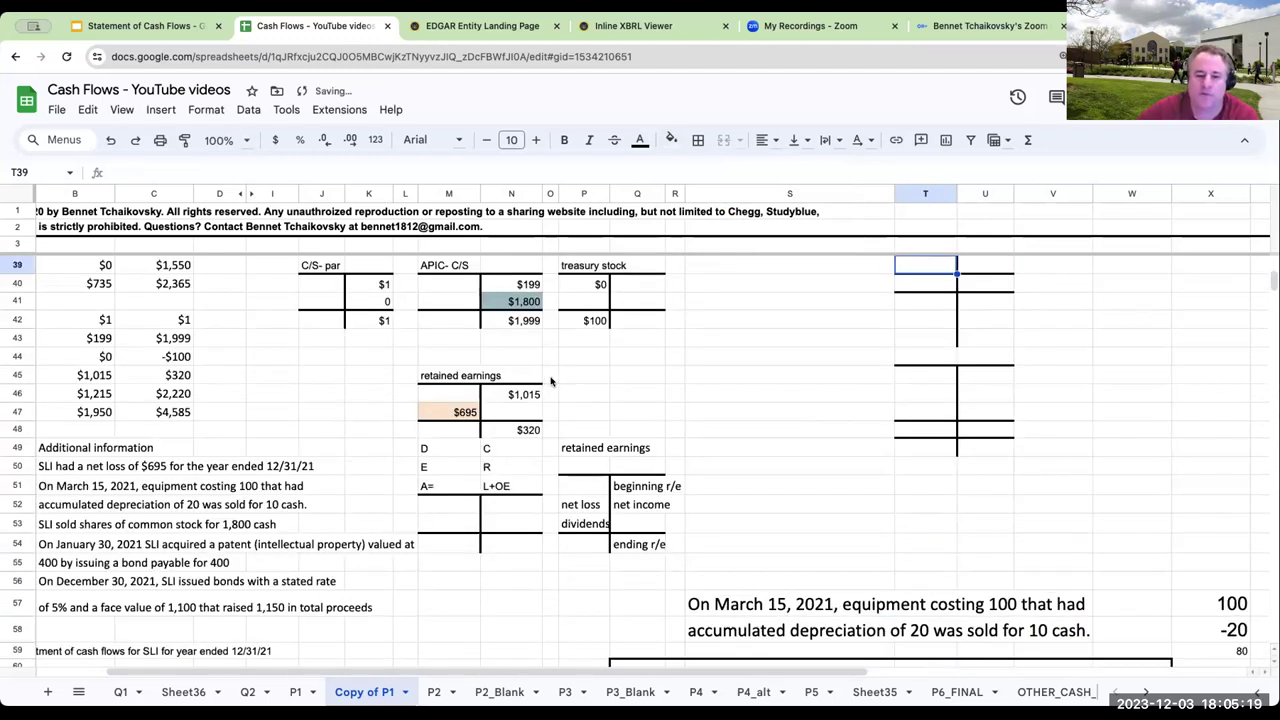
# - Reword the bond line label in S38 as "cash proceeds from bond issuance"
pyautogui.scroll(3, 550, 381)
pyautogui.click(720, 396)
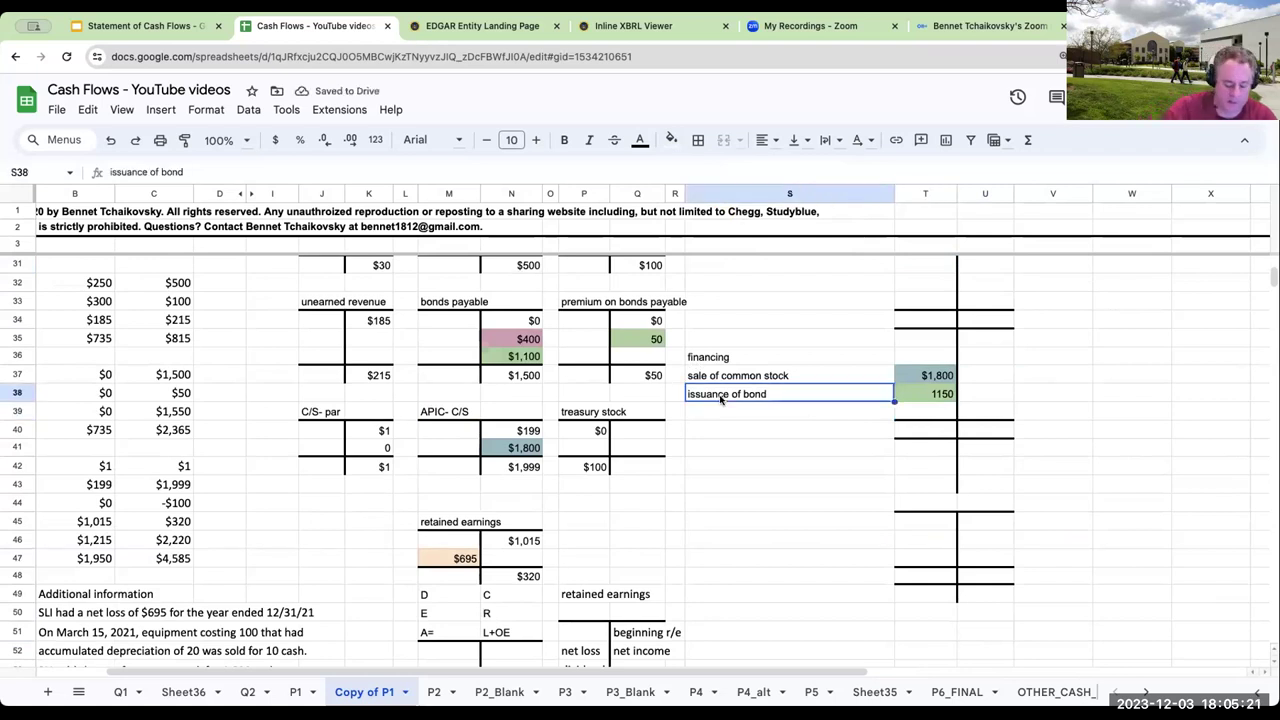
pyautogui.write('cash proceeds from bond issuance')
pyautogui.press('Return')
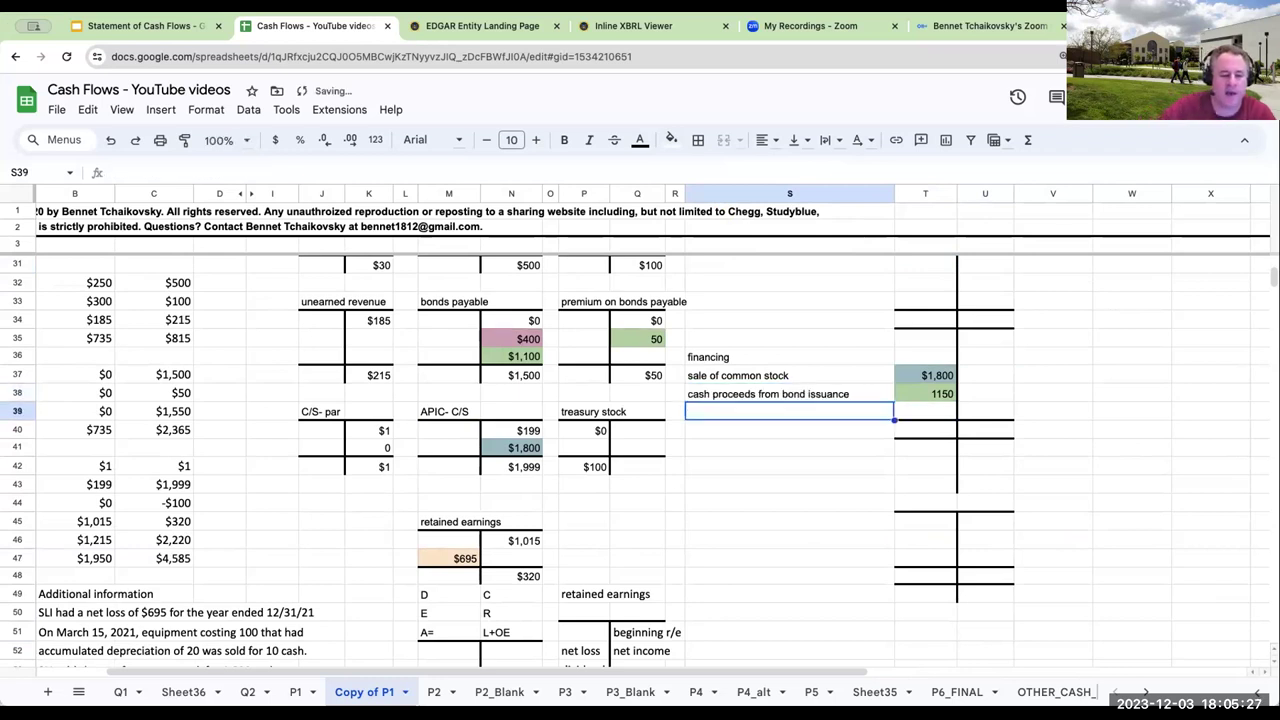
# - Check the December 30 bond details in additional information item 5 against the bond proceeds line in S38 and T38
pyautogui.press('Left')
pyautogui.press('Left')
pyautogui.press('Left')
pyautogui.press('Left')
pyautogui.press('Left')
pyautogui.press('Left')
pyautogui.press('Left')
pyautogui.press('Left')
pyautogui.press('Left')
pyautogui.press('Left')
pyautogui.press('Left')
pyautogui.press('Left')
pyautogui.press('Left')
pyautogui.press('Left')
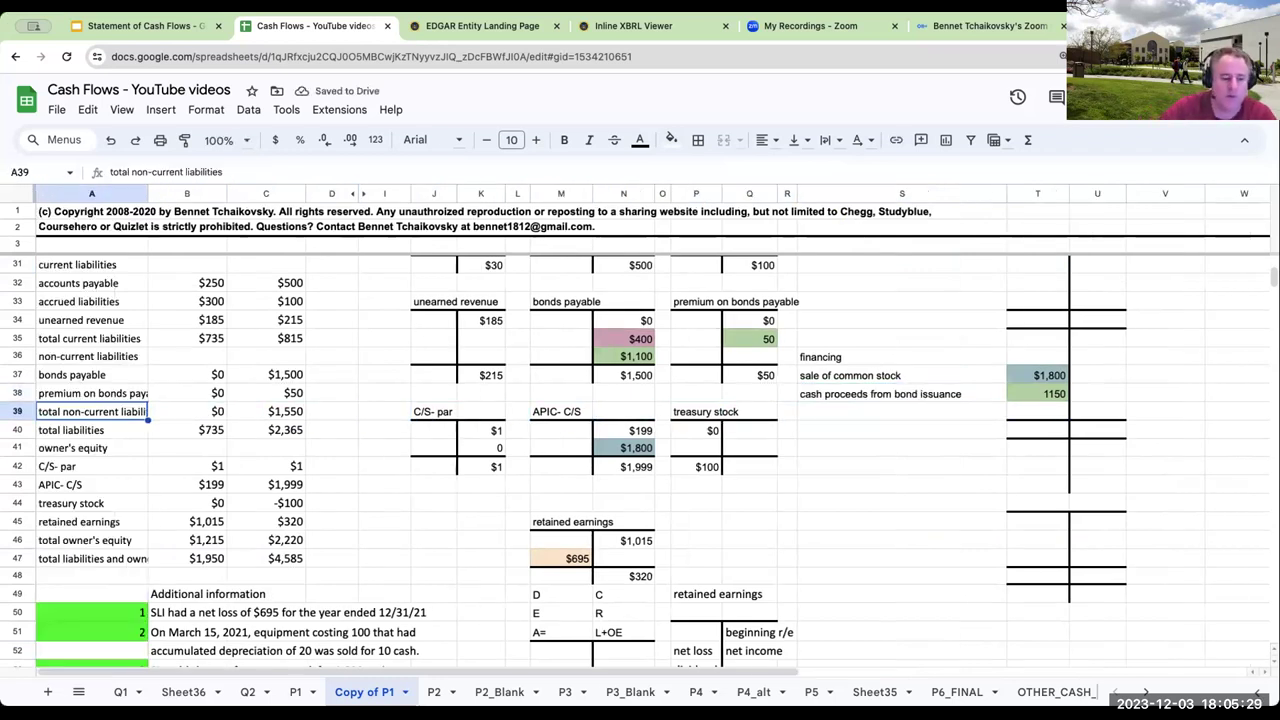
pyautogui.scroll(-3, 440, 387)
pyautogui.click(192, 531)
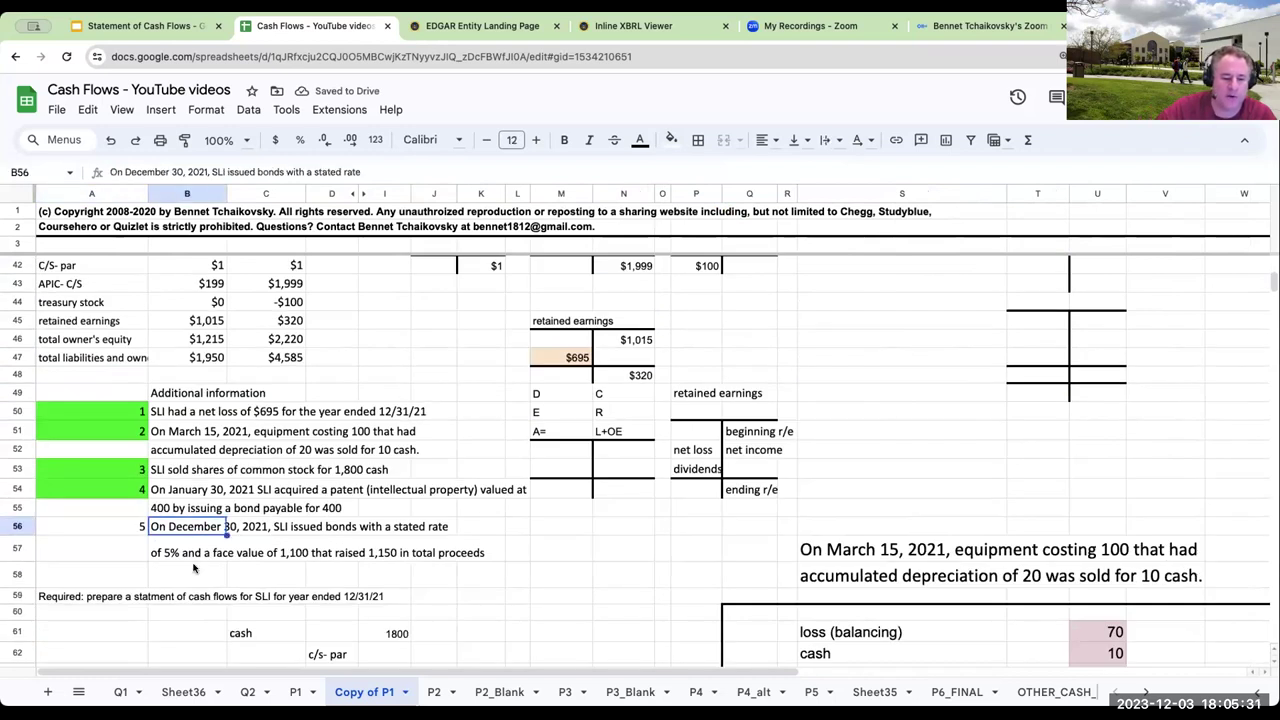
pyautogui.click(198, 512)
pyautogui.click(200, 545)
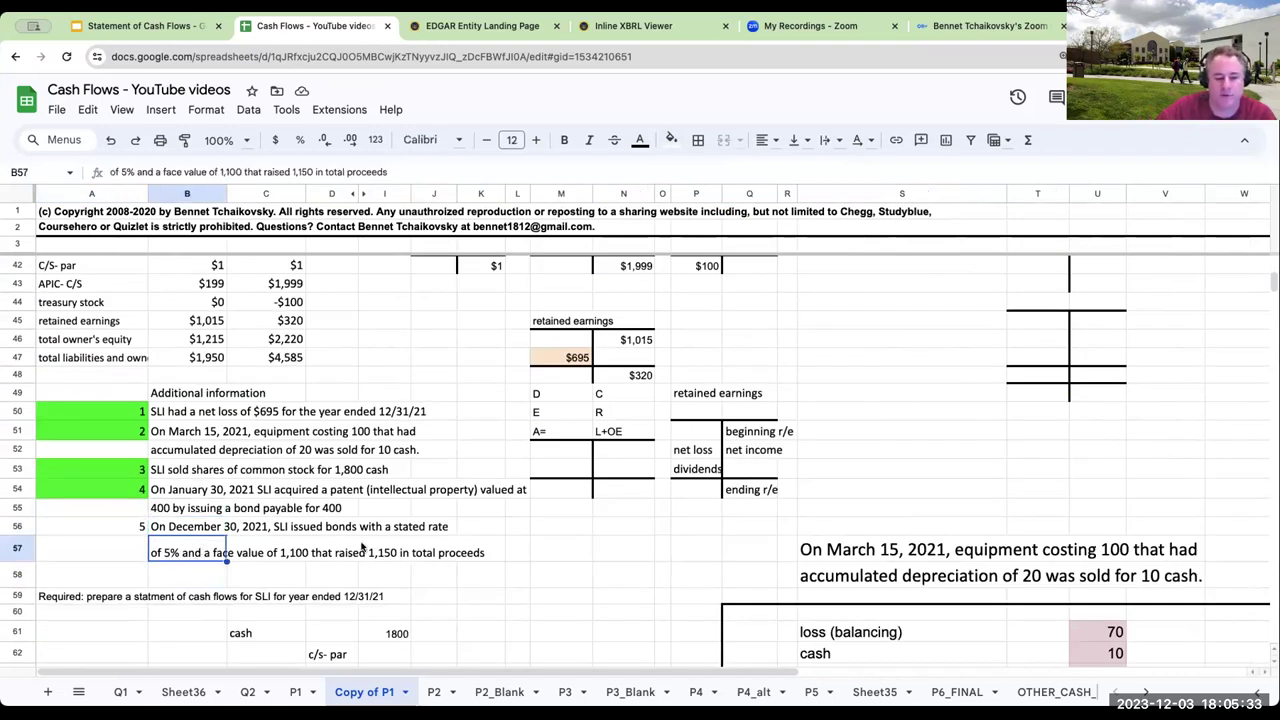
pyautogui.scroll(5, 825, 400)
pyautogui.click(866, 393)
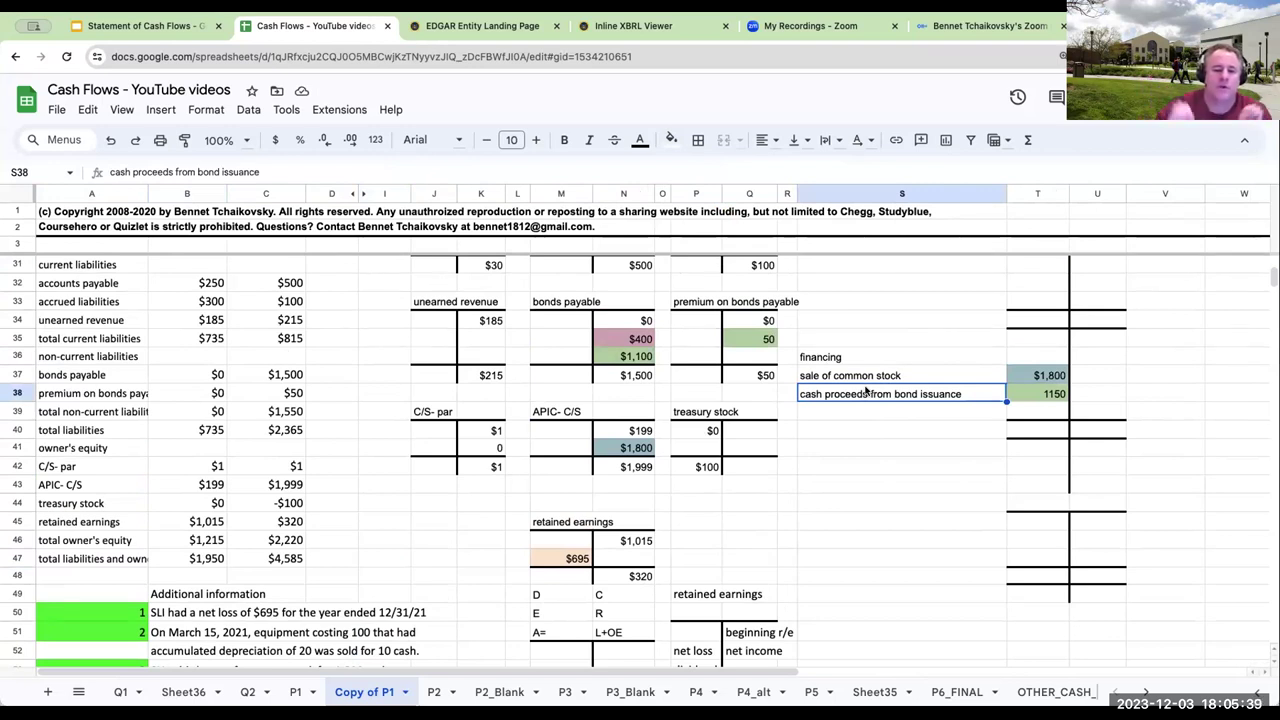
pyautogui.click(1056, 394)
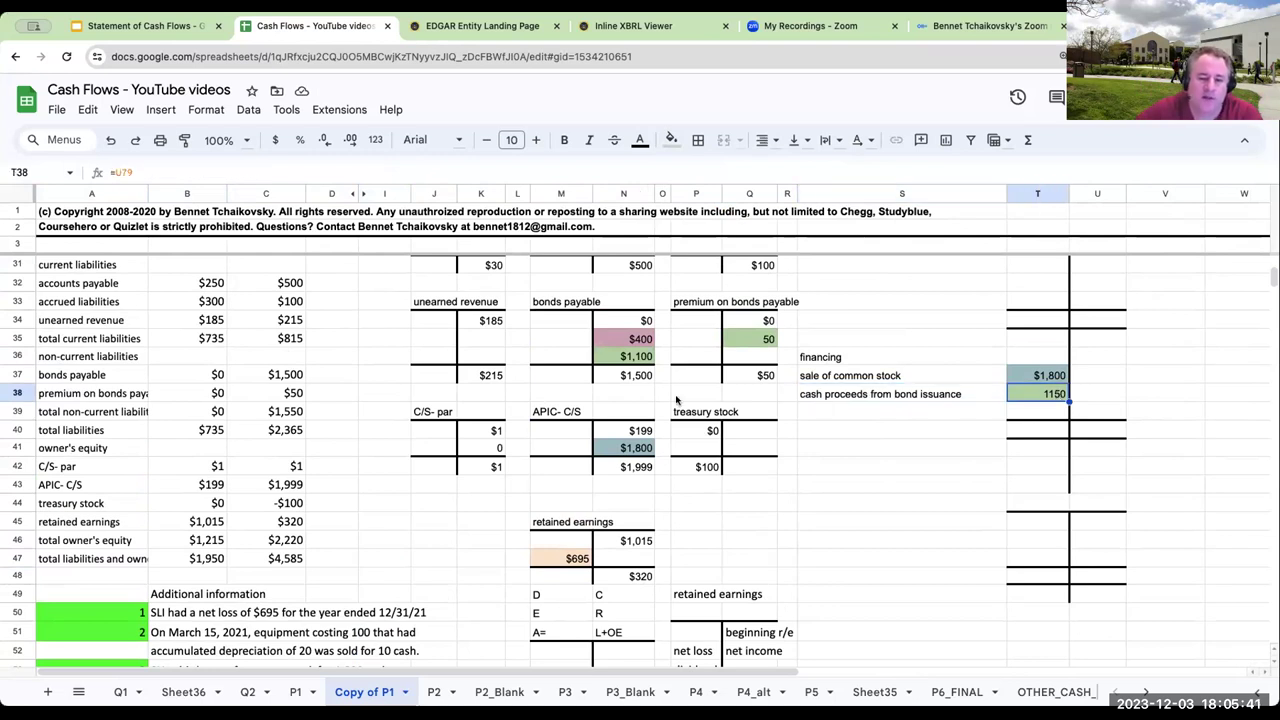
# - Review the bond issuance, patent acquisition and equipment sale journal entries, and compare them with the colored T-account postings
pyautogui.scroll(-4, 676, 400)
pyautogui.scroll(-6, 676, 400)
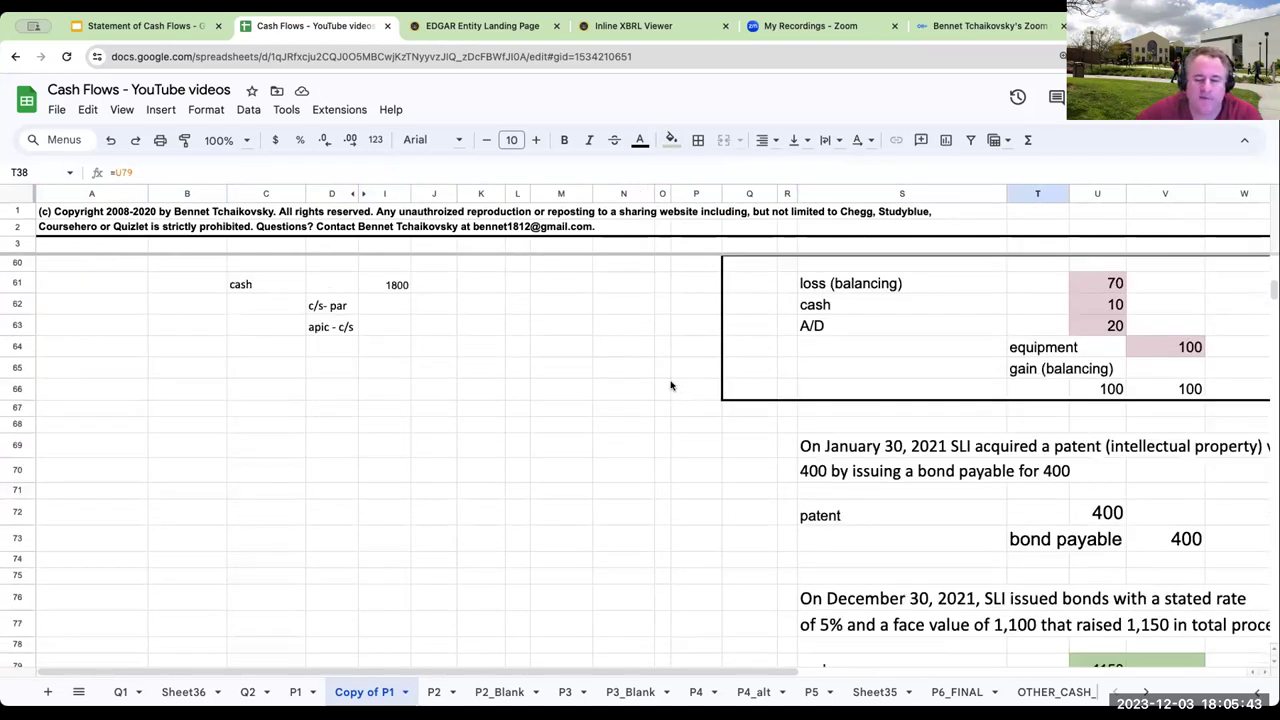
pyautogui.scroll(2, 671, 385)
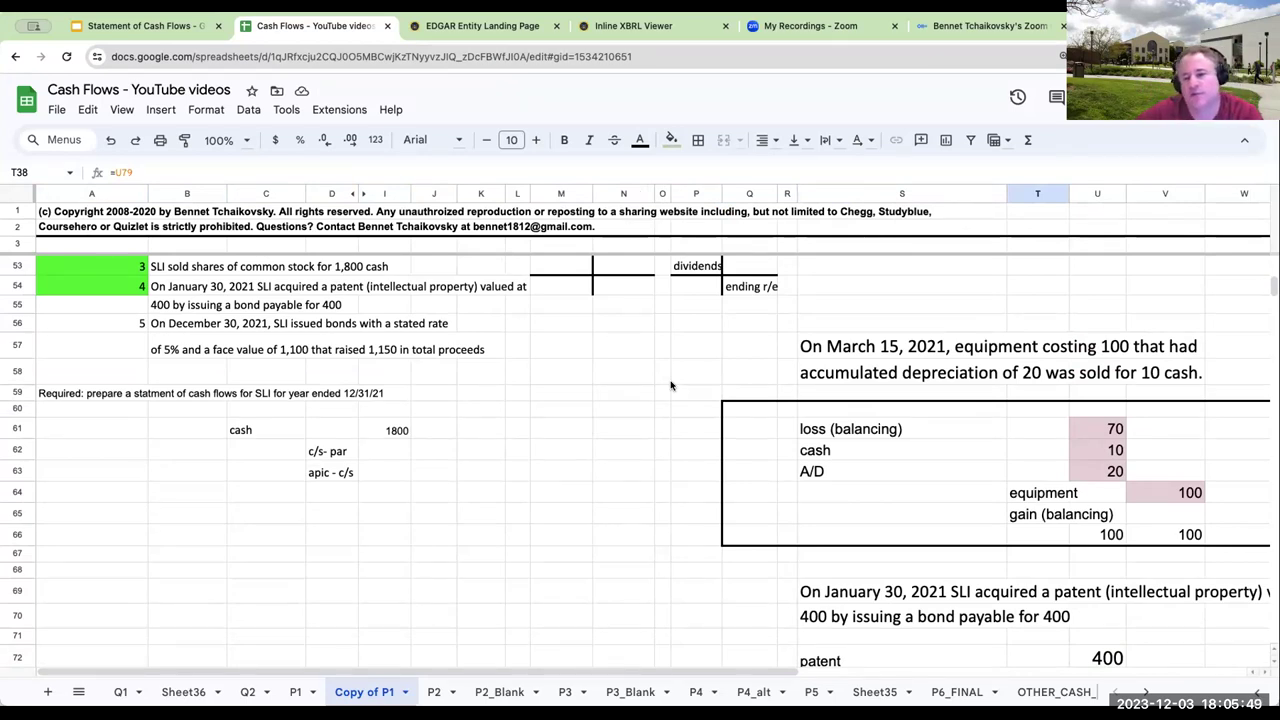
pyautogui.scroll(-4, 671, 385)
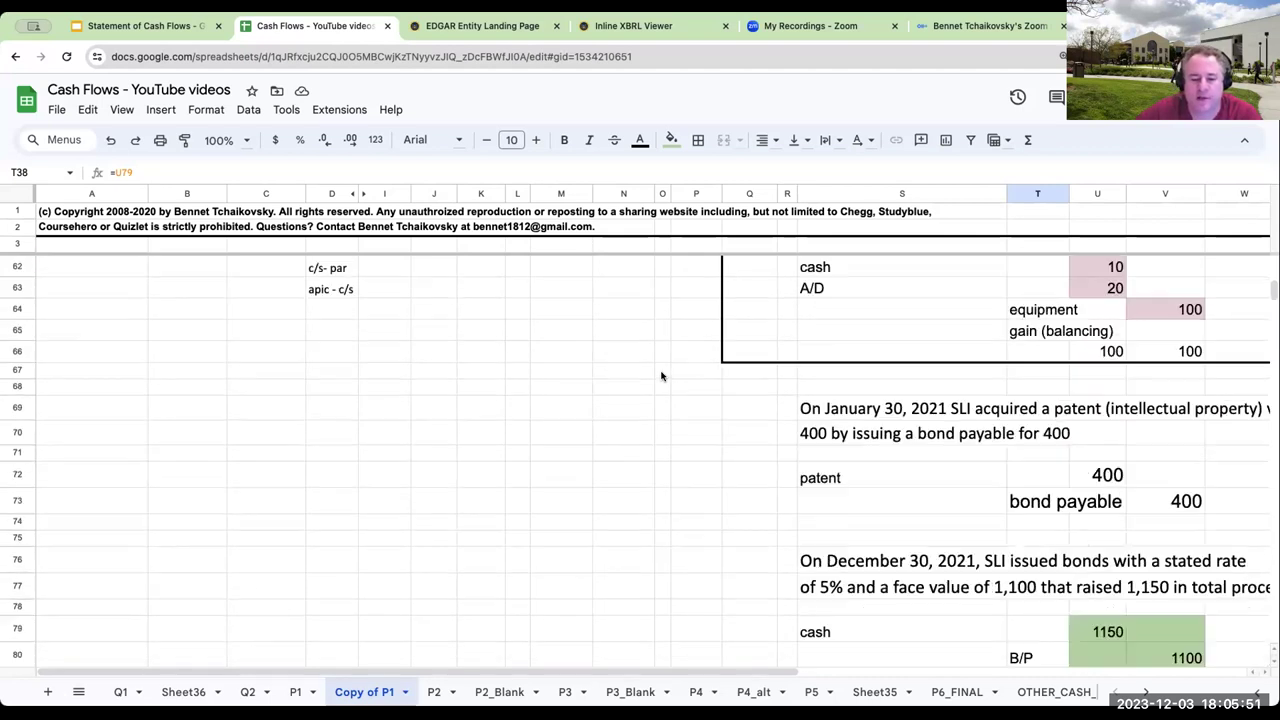
pyautogui.moveTo(757, 585); pyautogui.dragTo(1180, 645)
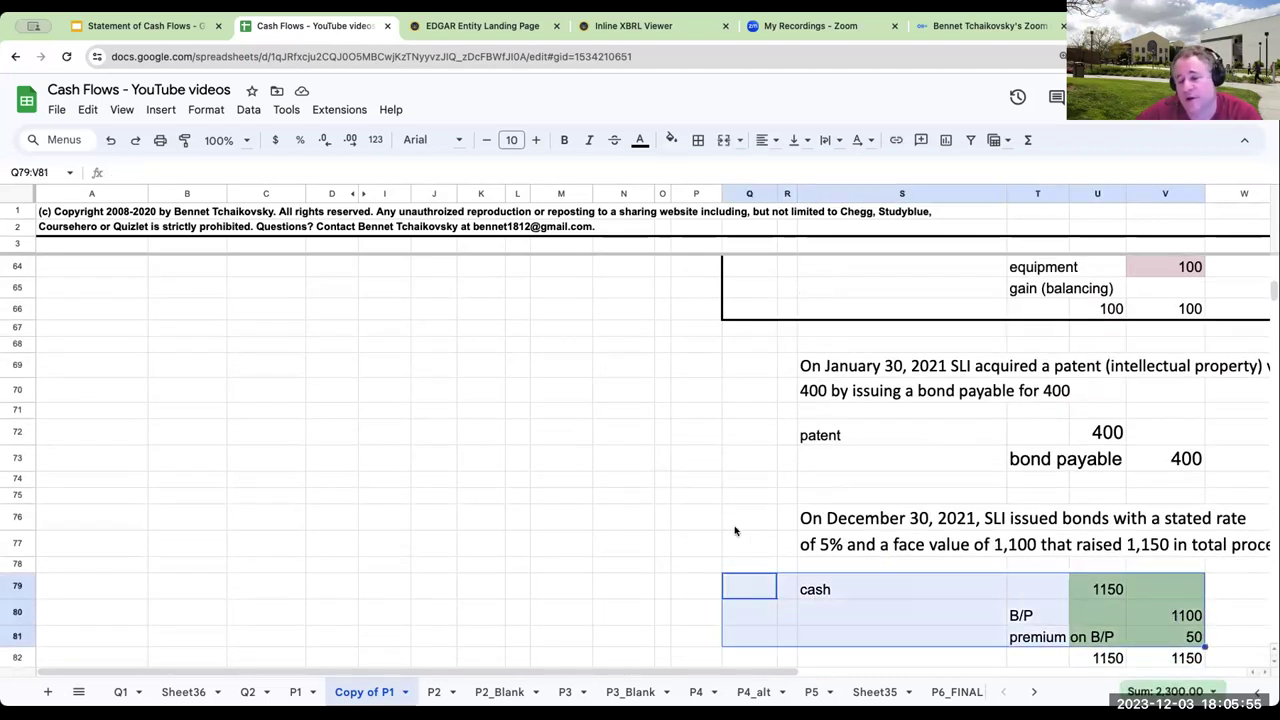
pyautogui.moveTo(749, 431); pyautogui.dragTo(1170, 460)
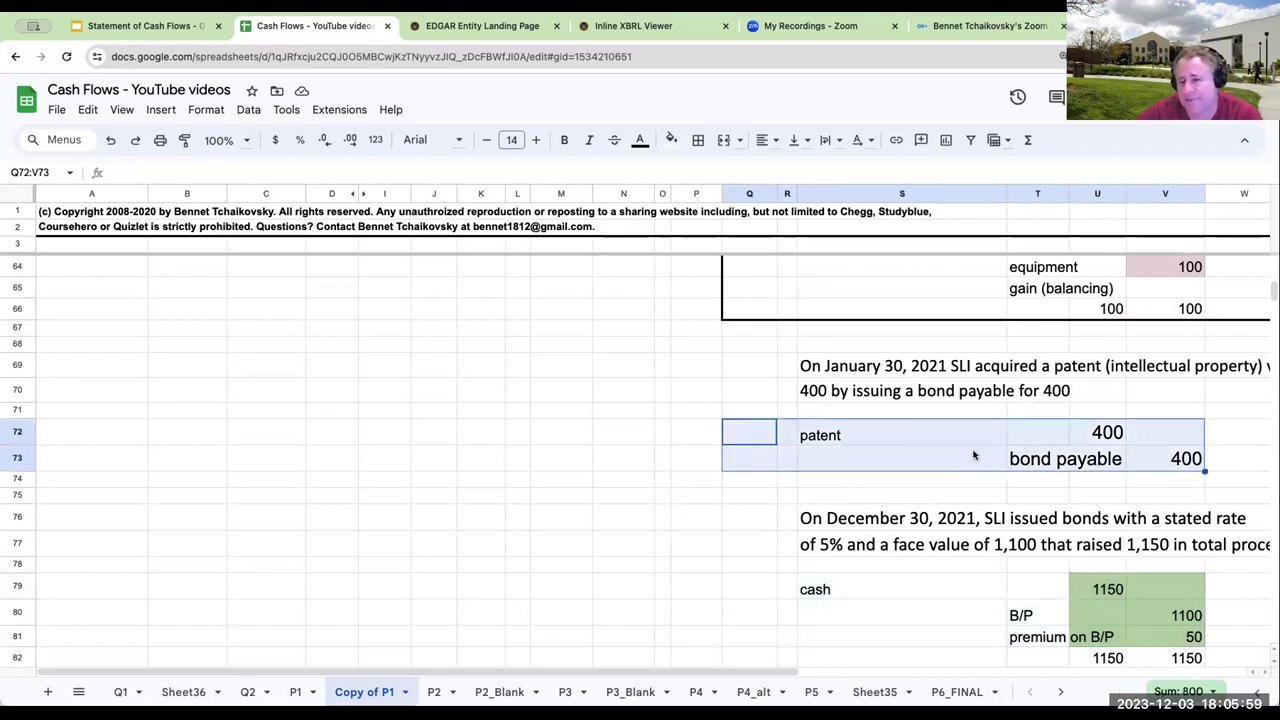
pyautogui.scroll(5, 960, 455)
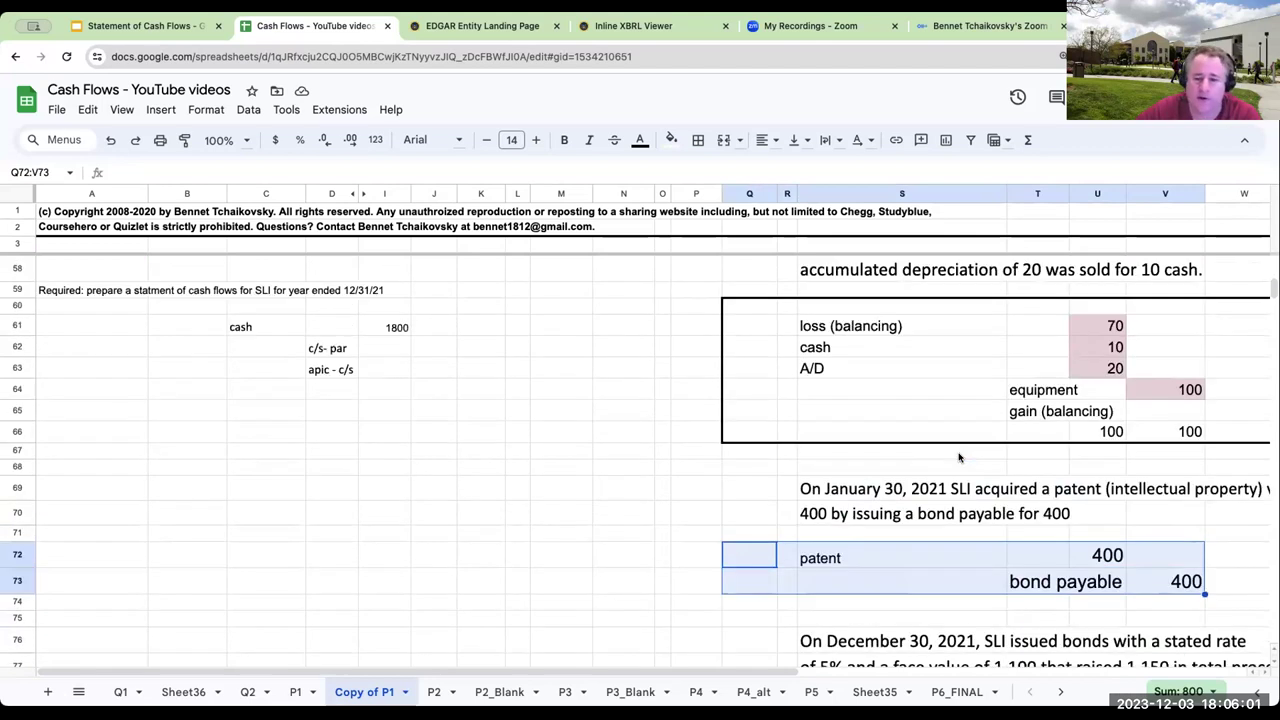
pyautogui.moveTo(752, 408); pyautogui.dragTo(1180, 535)
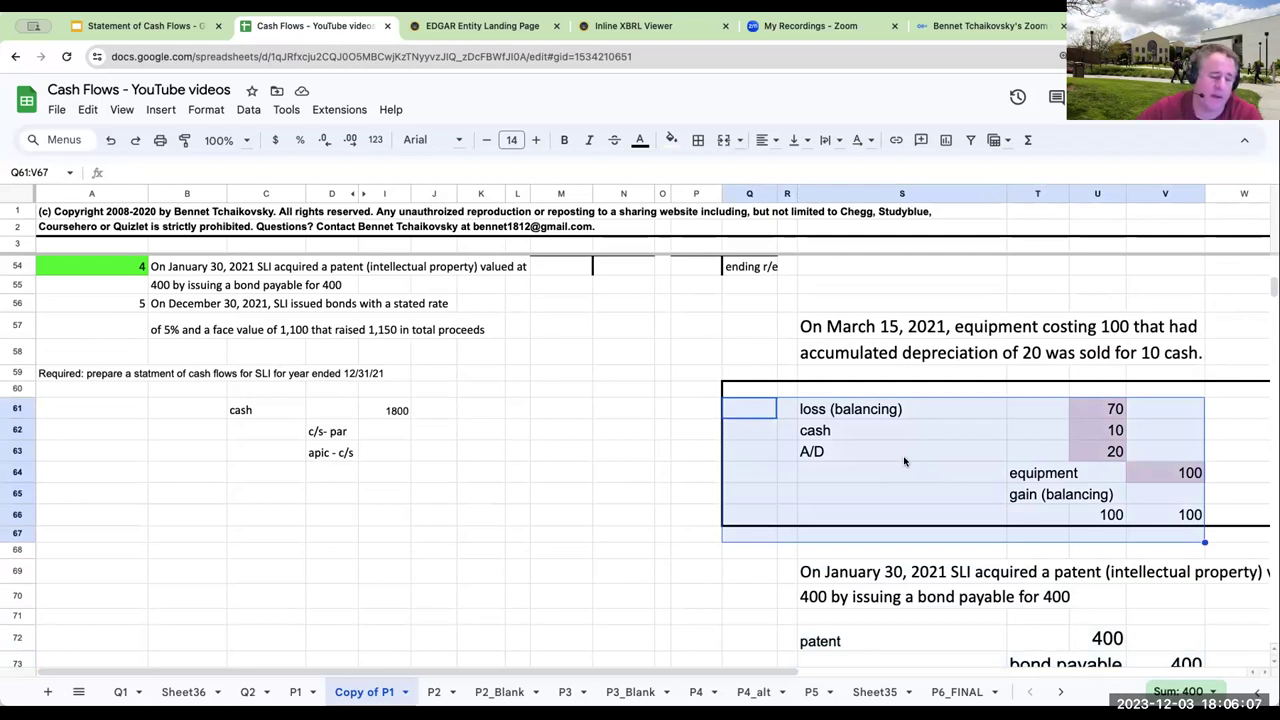
pyautogui.scroll(3, 870, 430)
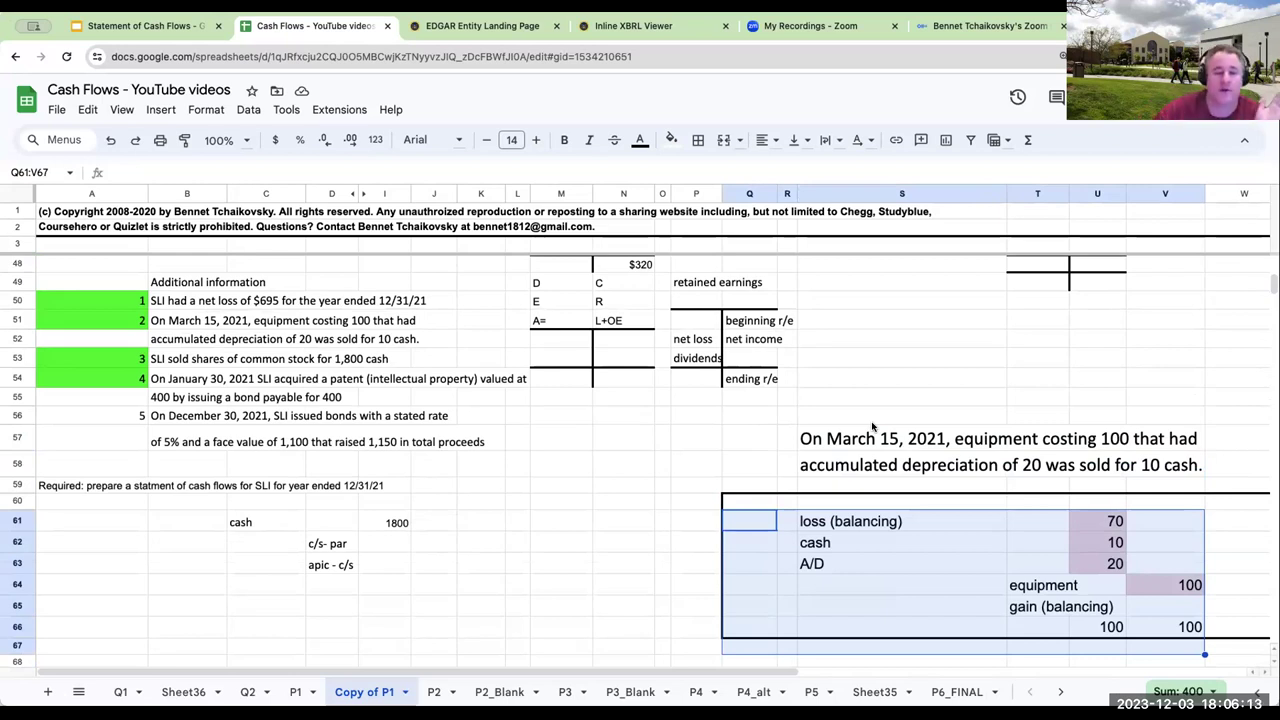
pyautogui.scroll(4, 762, 391)
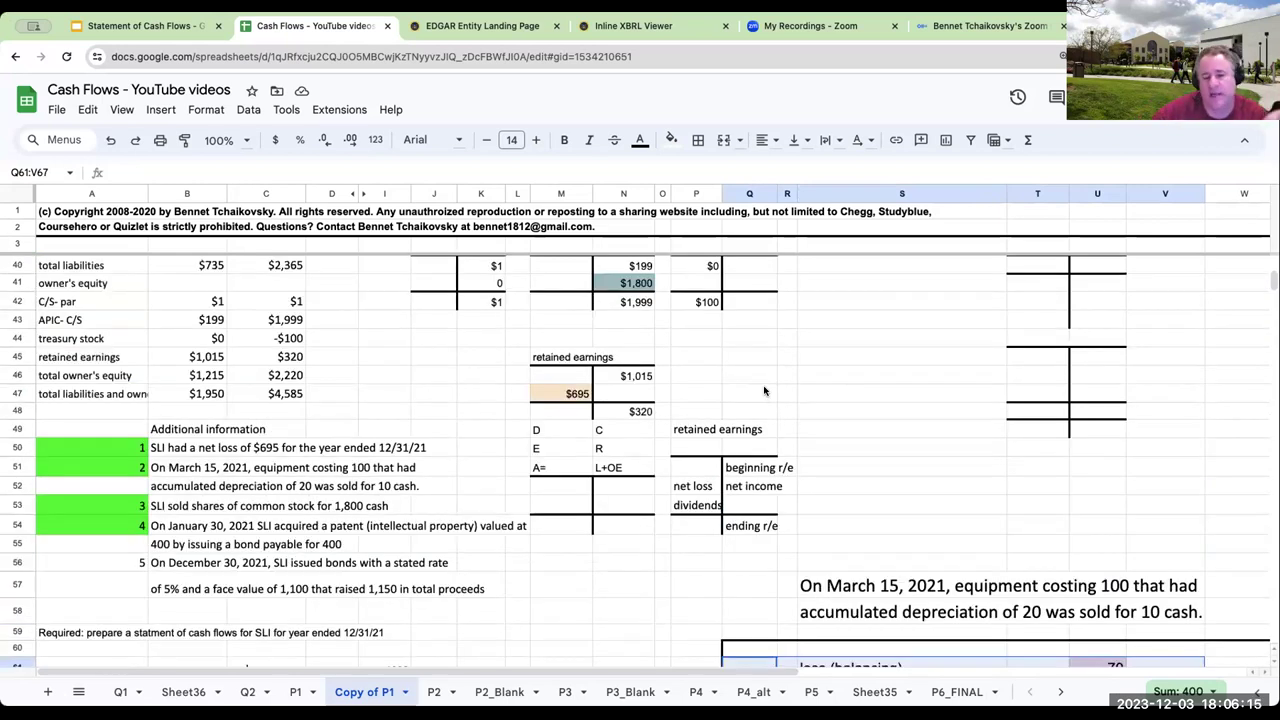
pyautogui.scroll(5, 764, 390)
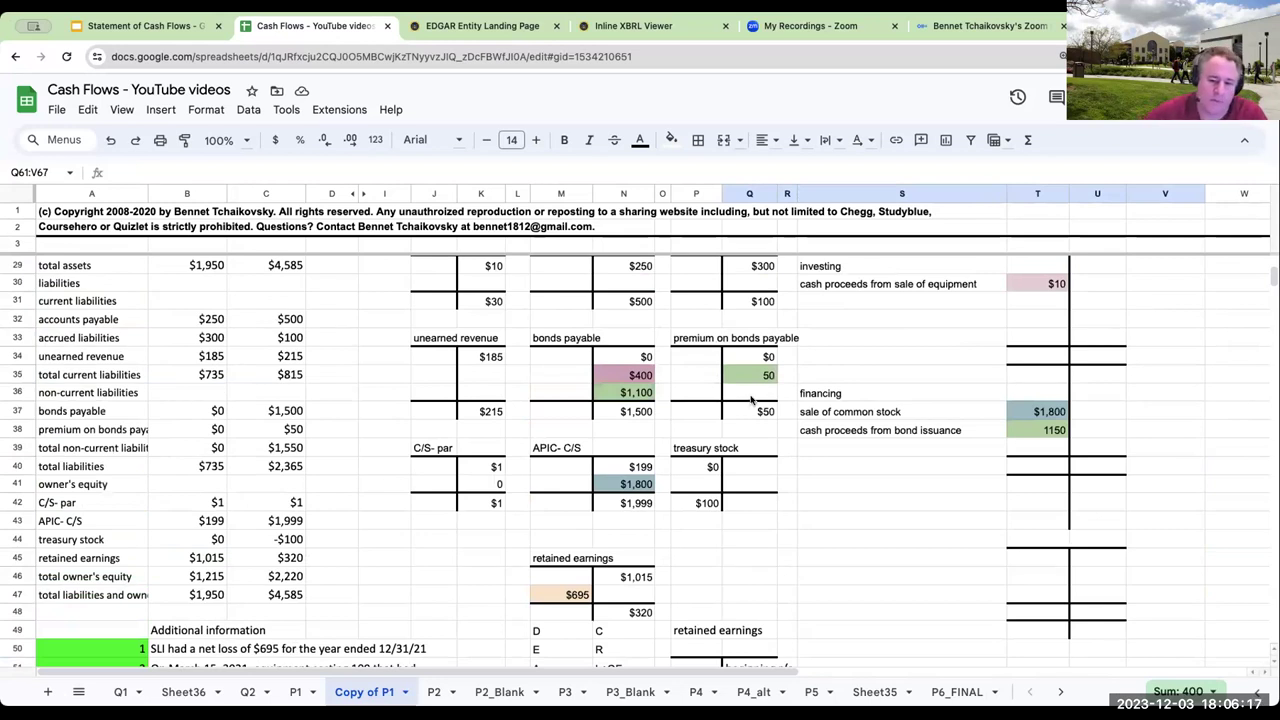
pyautogui.scroll(5, 779, 438)
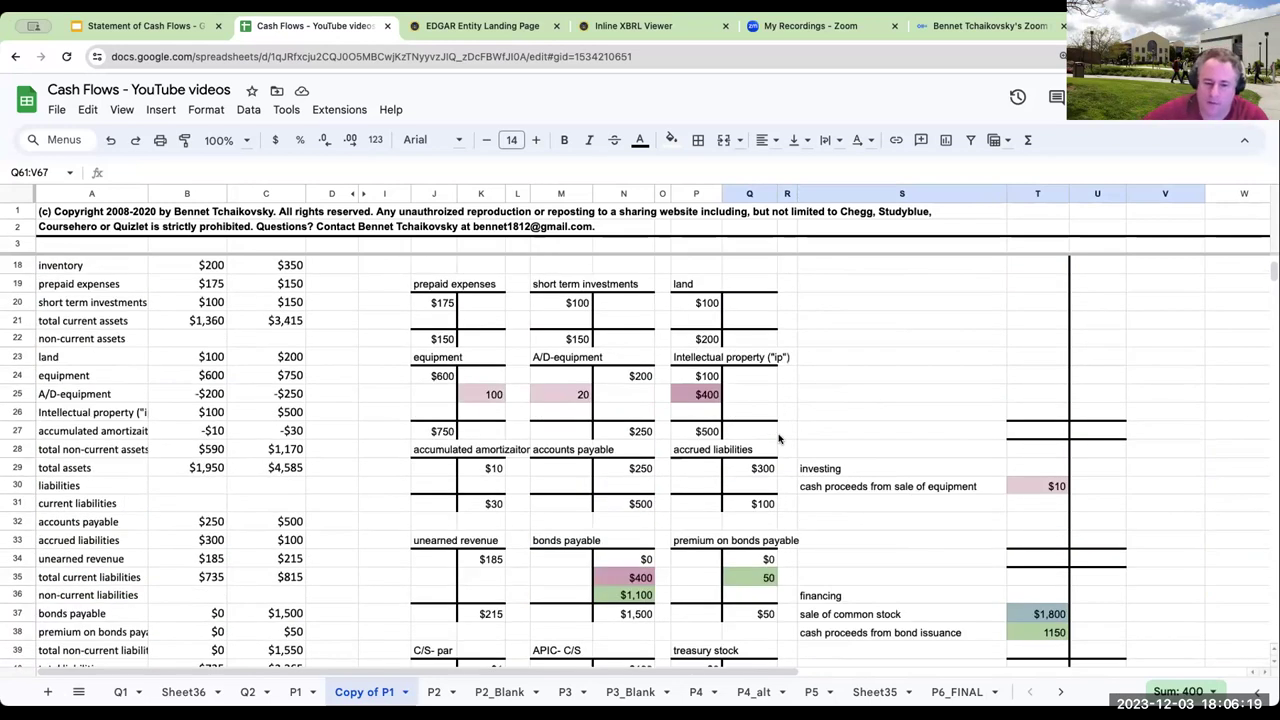
# - Mark additional information item 5 in A56 as done with the same bright green fill as items 1 to 4
pyautogui.scroll(-15, 779, 438)
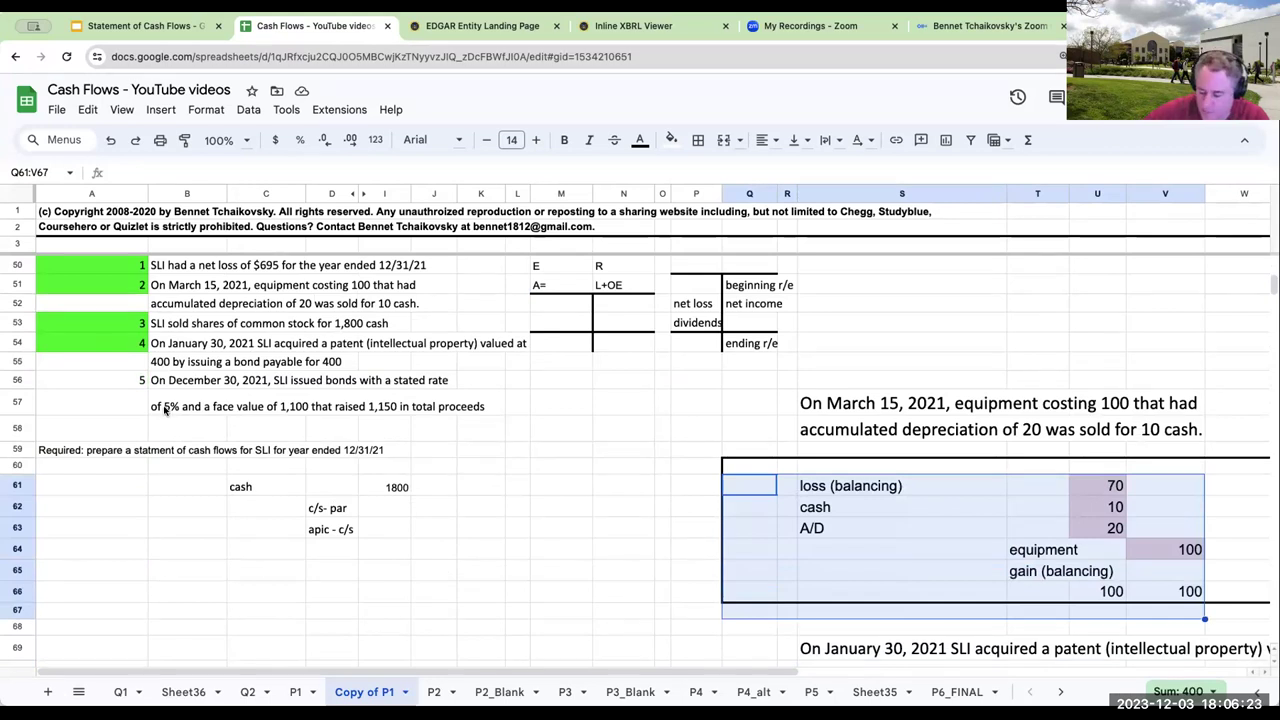
pyautogui.click(95, 400)
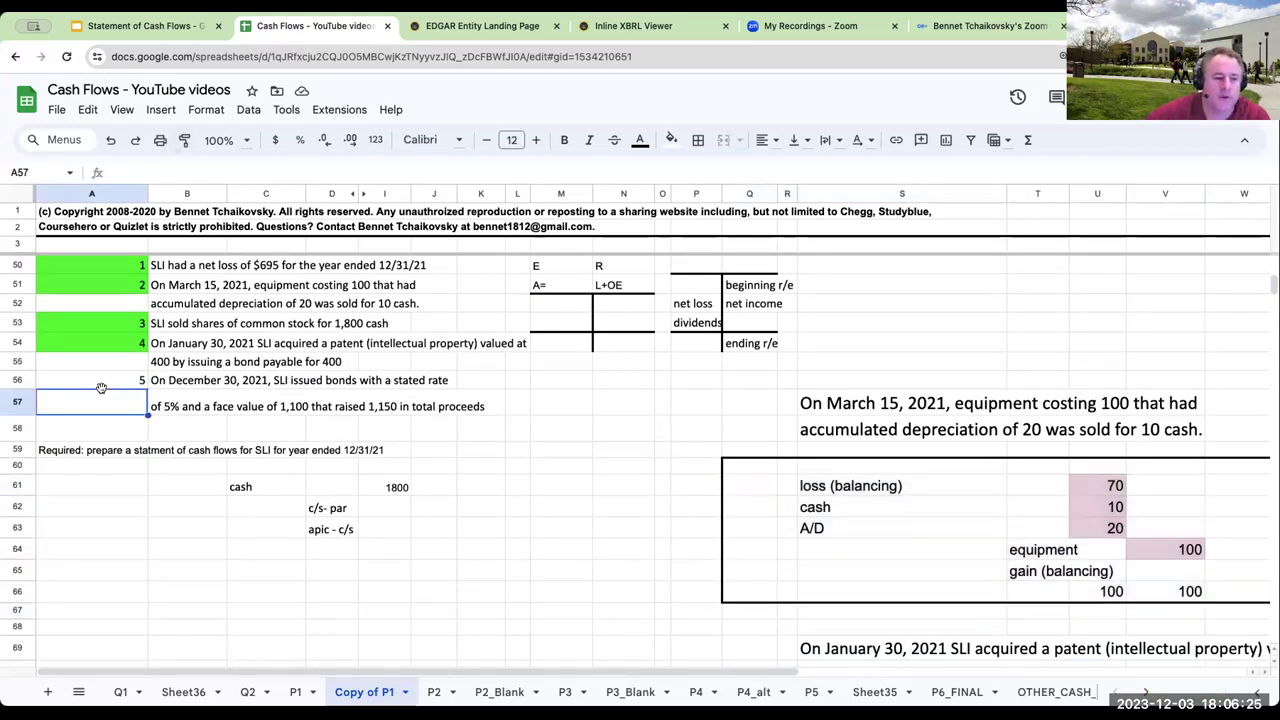
pyautogui.click(101, 383)
pyautogui.click(671, 139)
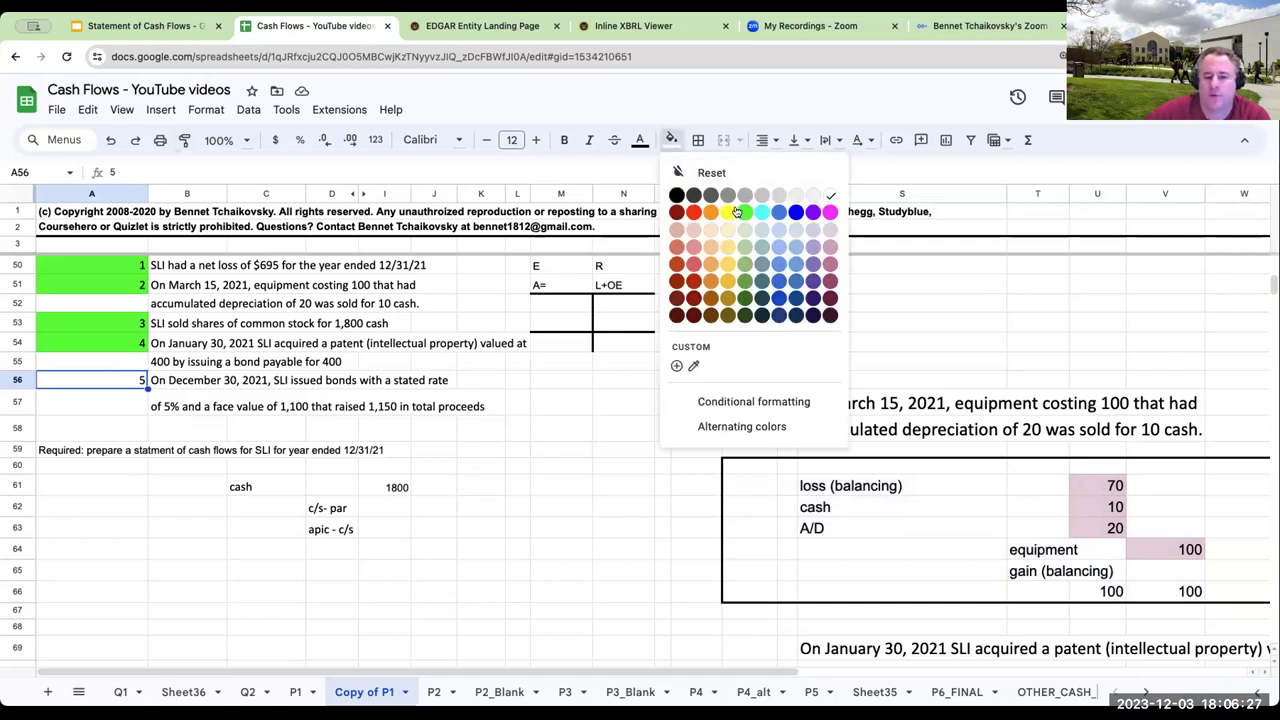
pyautogui.click(737, 212)
# - Post a 100 credit in K16 of the A/R T-account to account for the year's decrease
pyautogui.scroll(15, 588, 322)
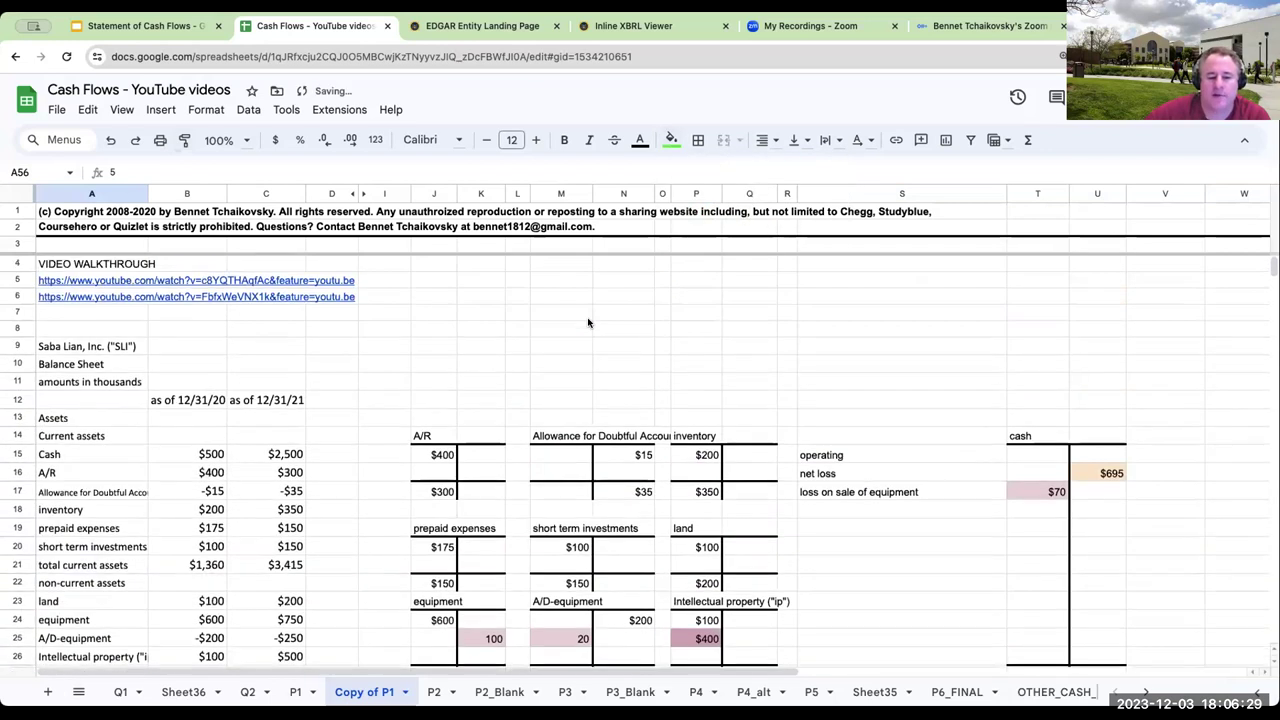
pyautogui.scroll(-3, 588, 322)
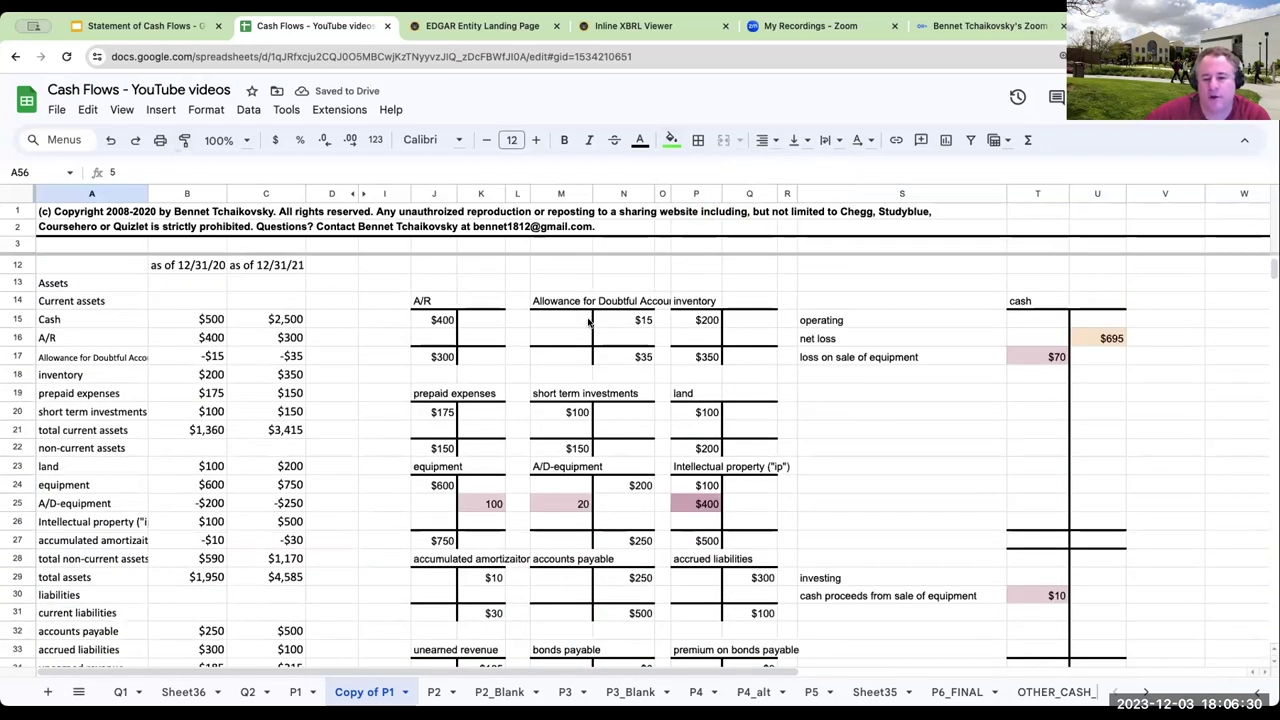
pyautogui.click(449, 337)
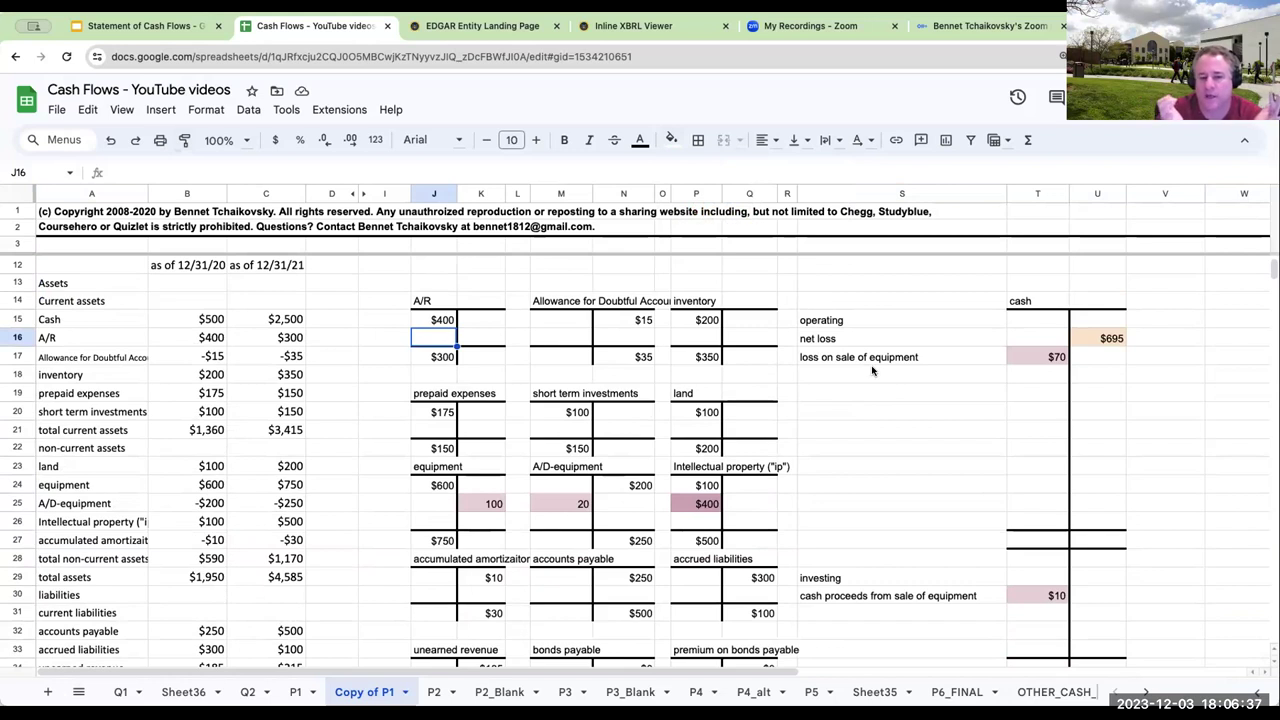
pyautogui.click(481, 338)
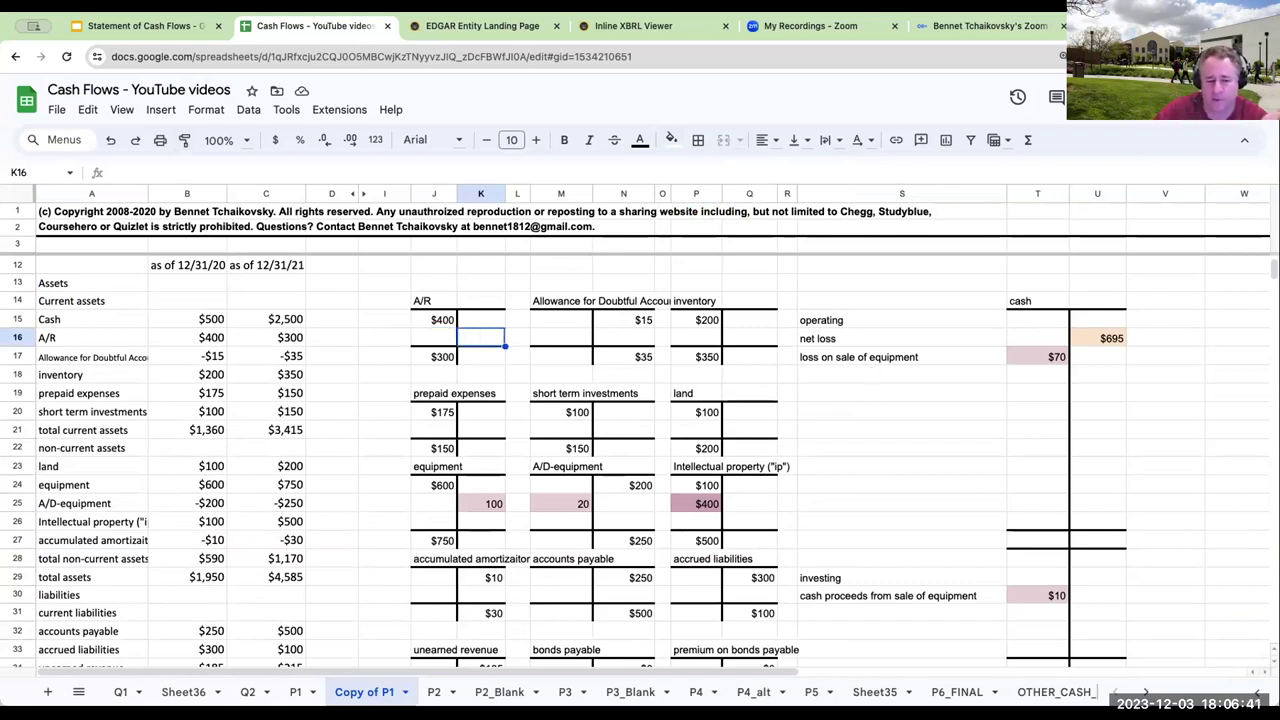
pyautogui.click(434, 319)
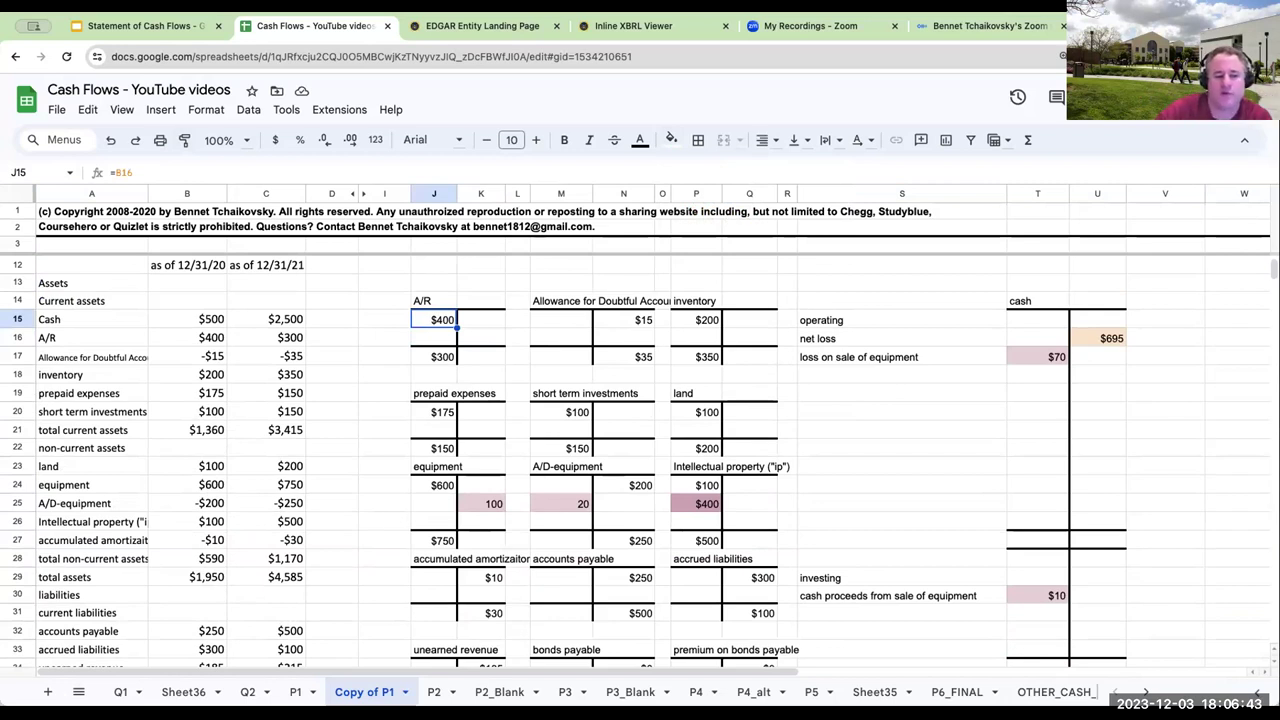
pyautogui.press('Down')
pyautogui.press('Right')
pyautogui.write('100')
pyautogui.press('Return')
pyautogui.press('Up')
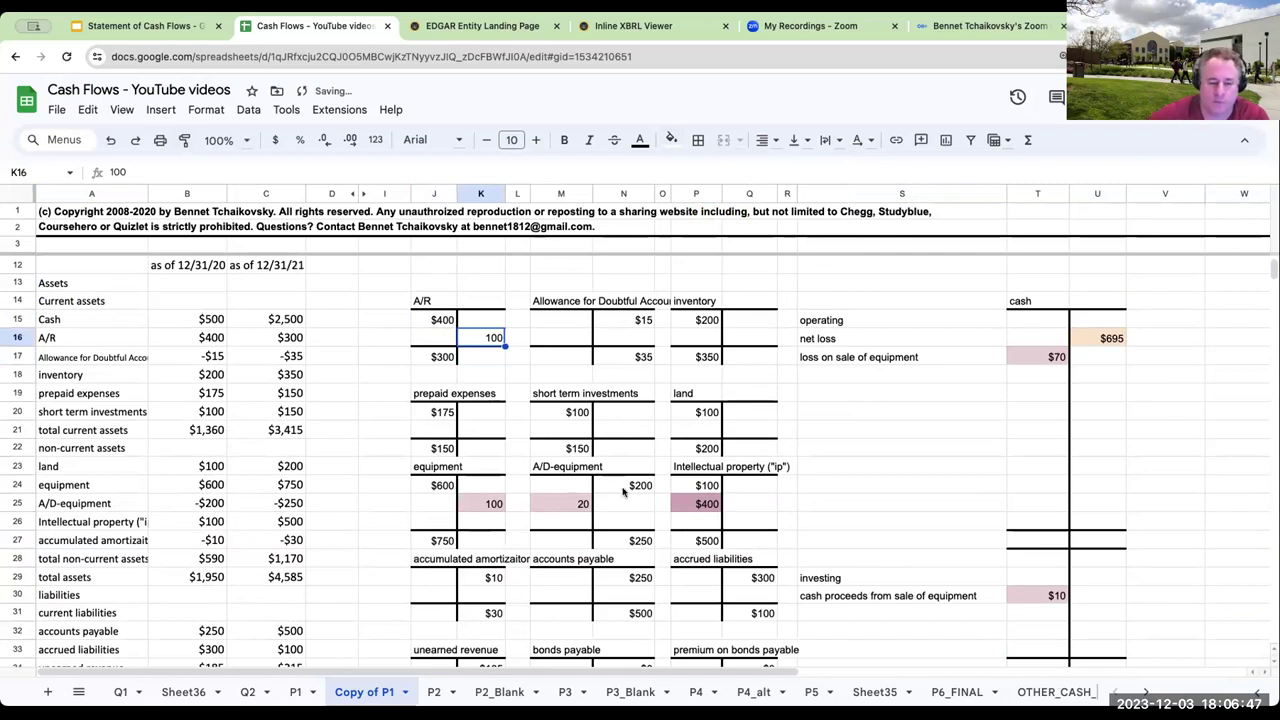
# - Post 100 on the debit side of the cash T-account's operating section in T18 for the A/R change
pyautogui.click(1041, 382)
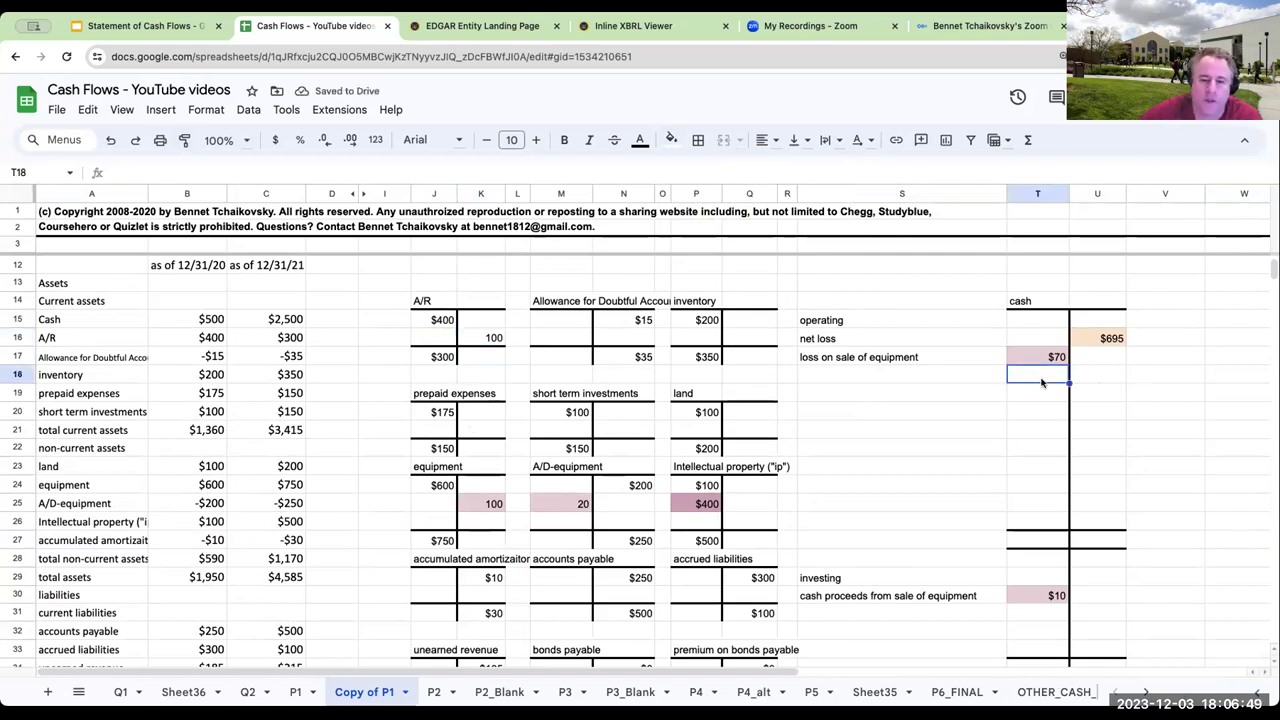
pyautogui.write('100')
pyautogui.press('Return')
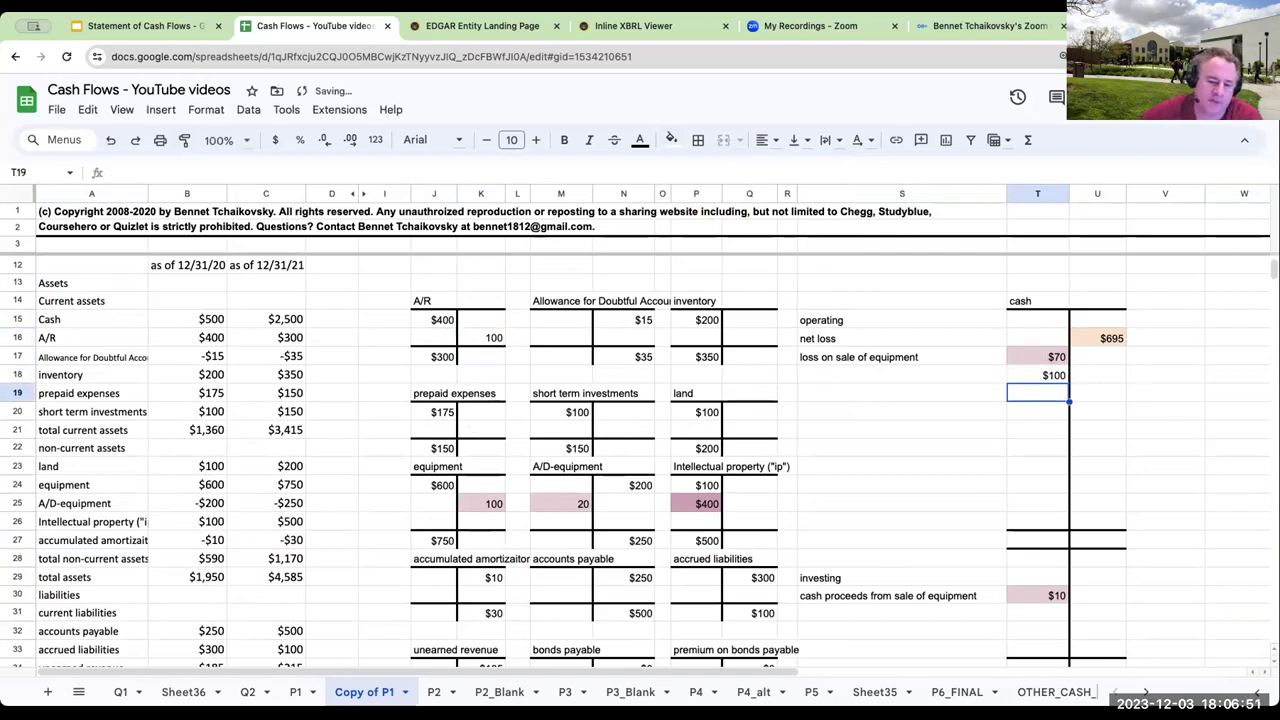
pyautogui.click(869, 379)
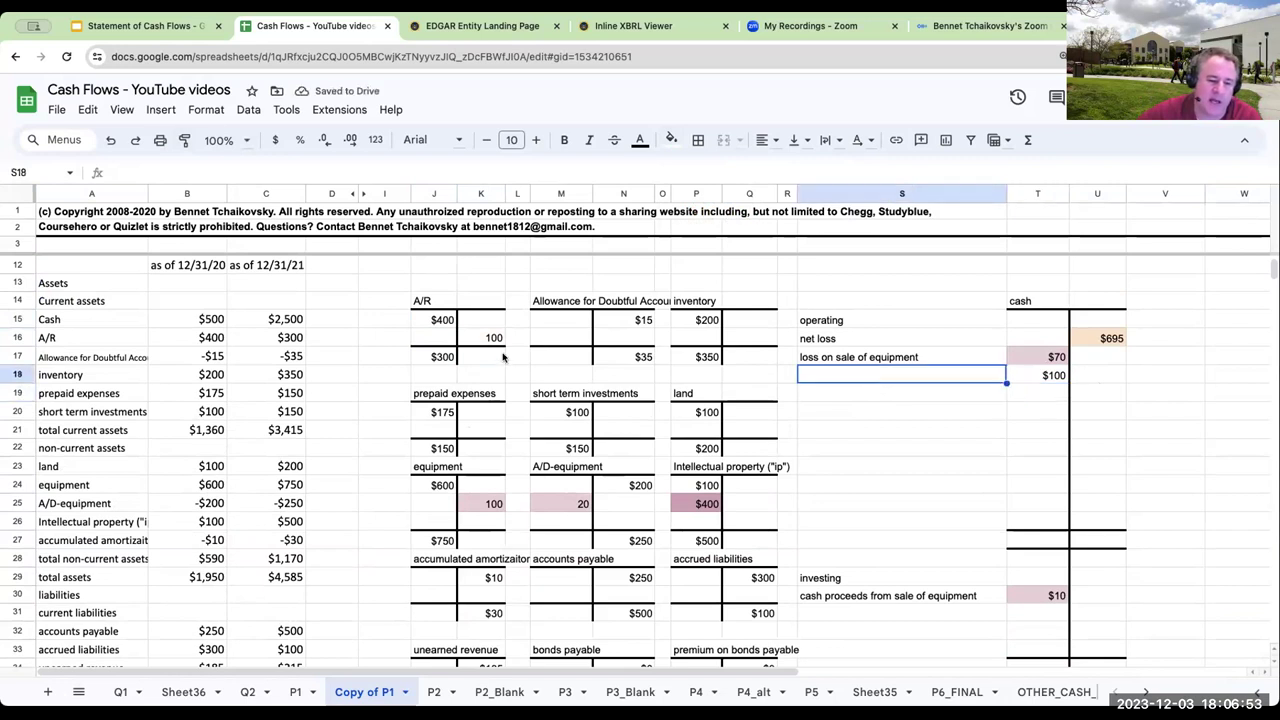
# - Review the A/R T-account's beginning balance and its 100 credit, along with the other T-accounts and the additional information
pyautogui.click(452, 322)
pyautogui.scroll(-9, 458, 328)
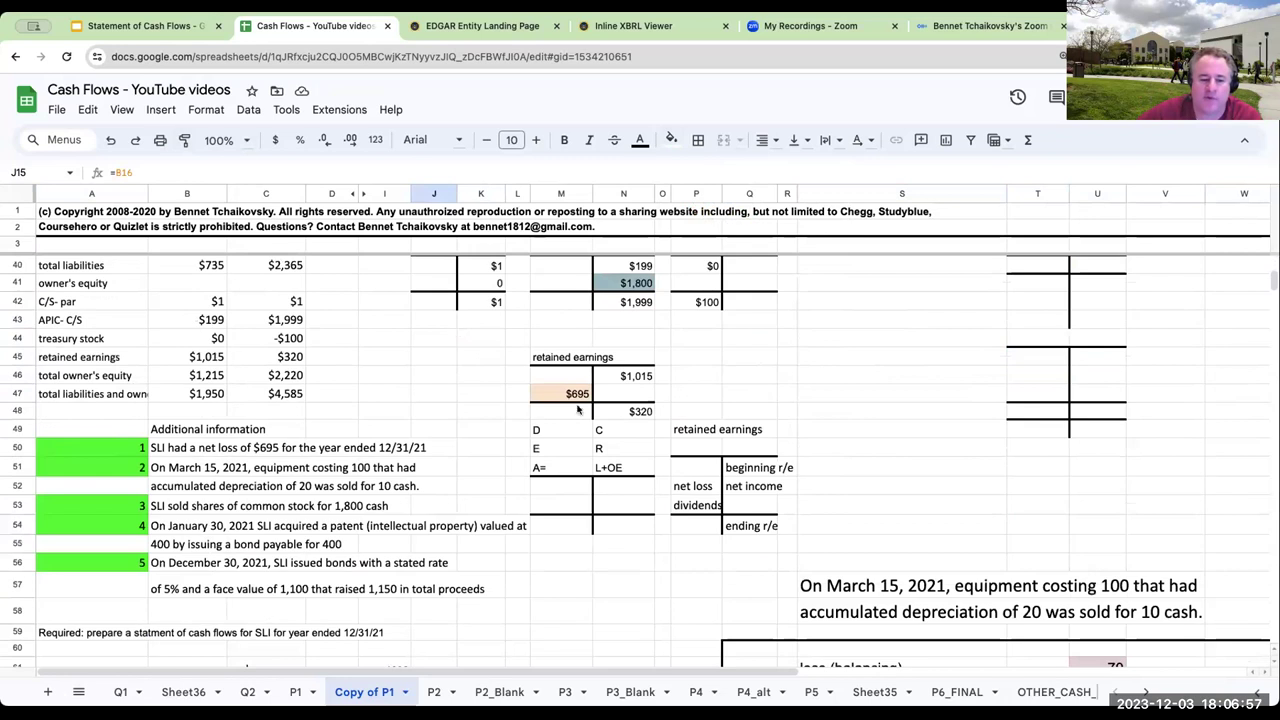
pyautogui.scroll(7, 477, 363)
pyautogui.scroll(4, 495, 410)
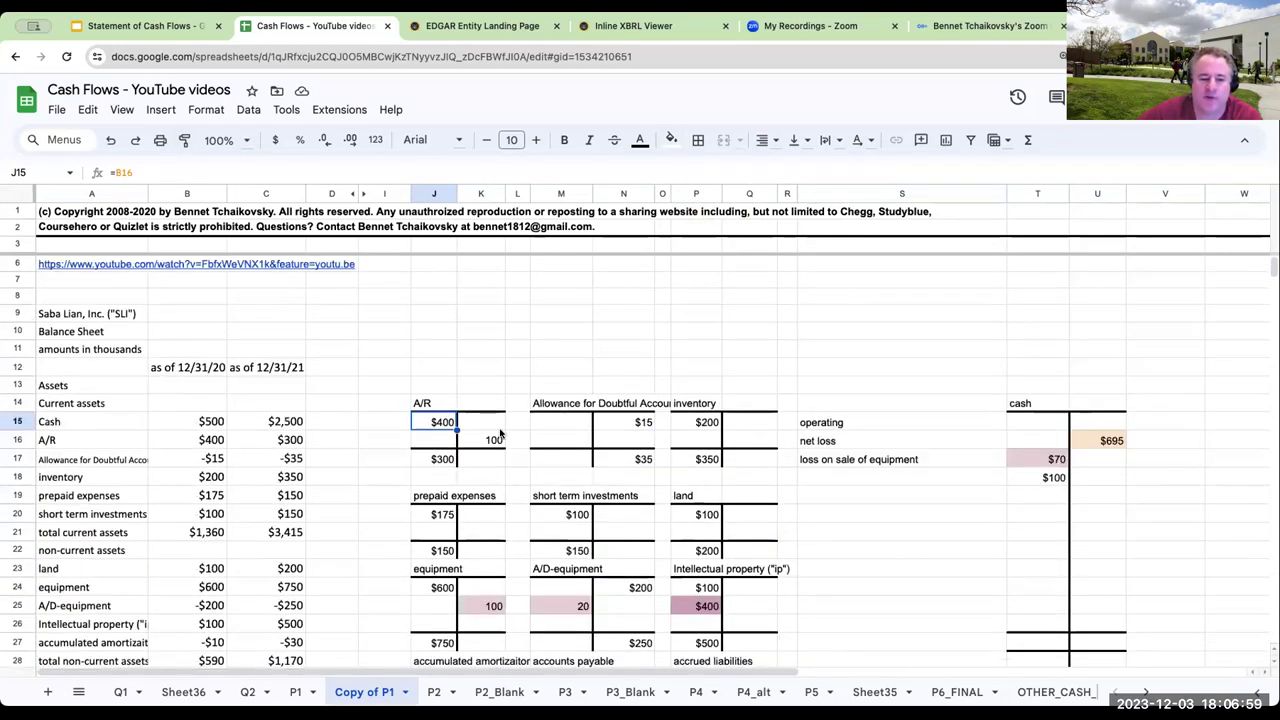
pyautogui.click(497, 433)
pyautogui.scroll(-7, 495, 420)
pyautogui.scroll(3, 462, 292)
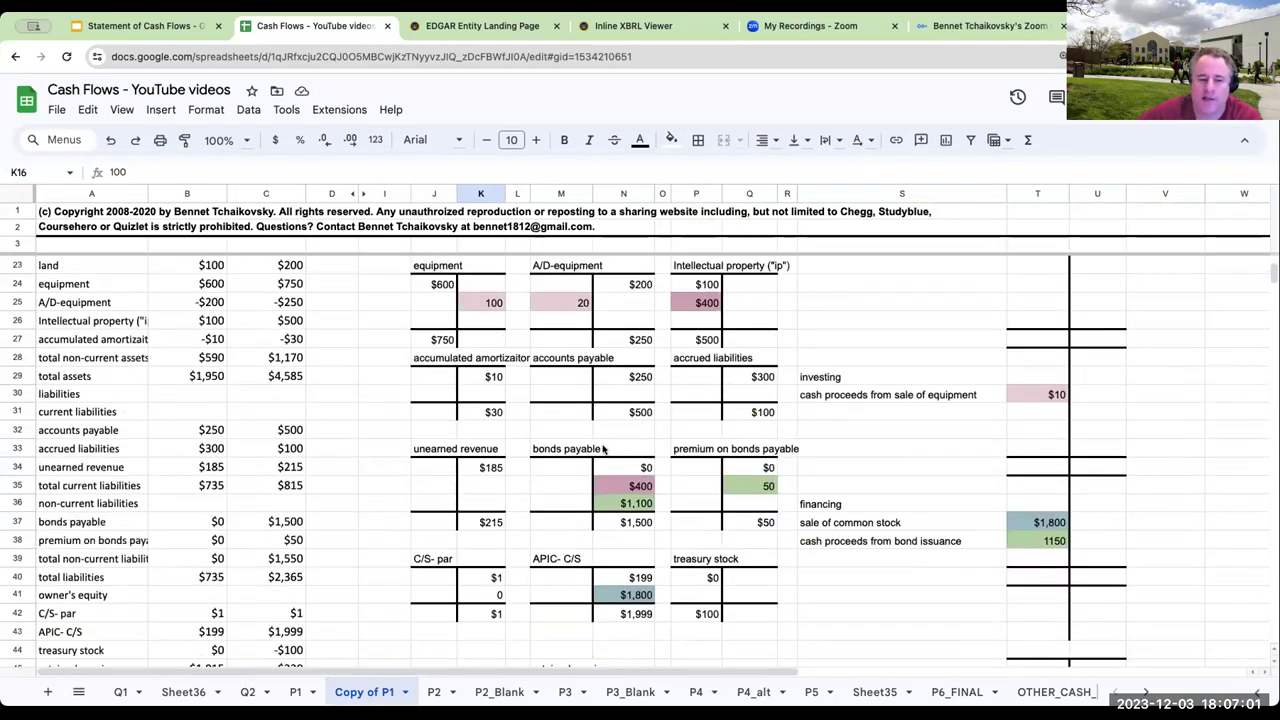
pyautogui.scroll(5, 460, 300)
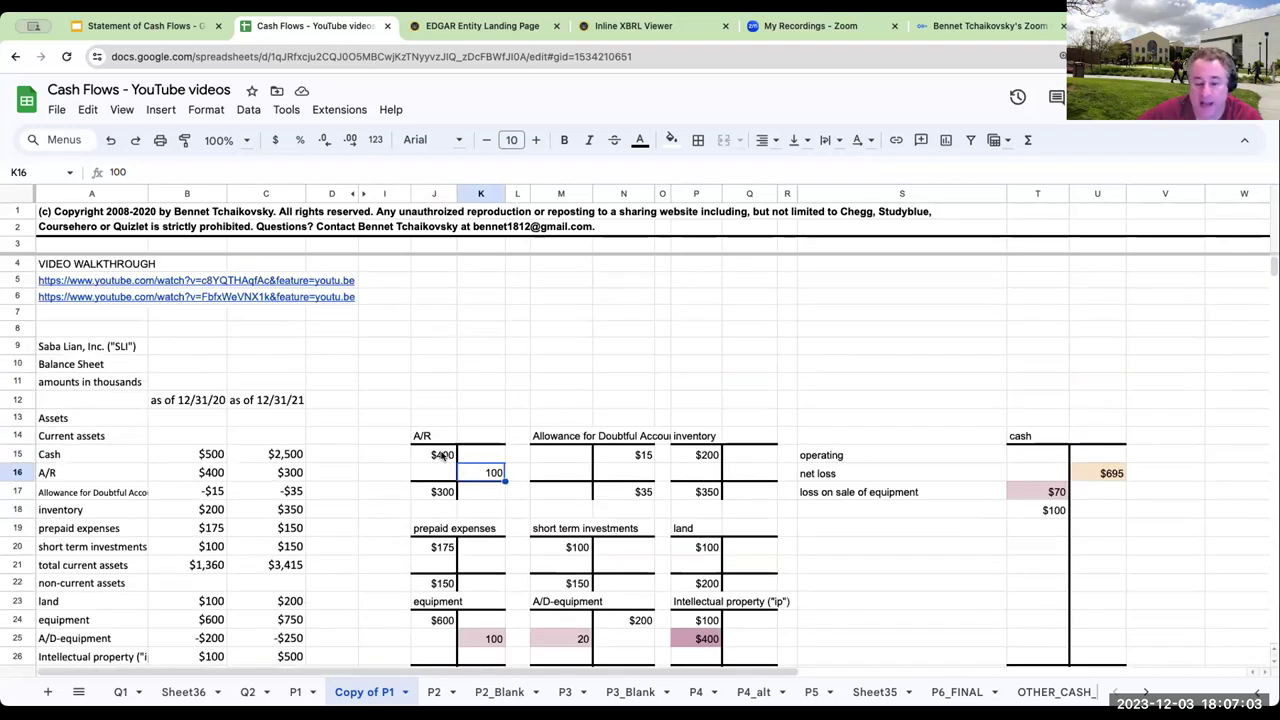
# - Label the operating line in S18 "decrease in A/R"
pyautogui.click(834, 504)
pyautogui.write('decreasein')
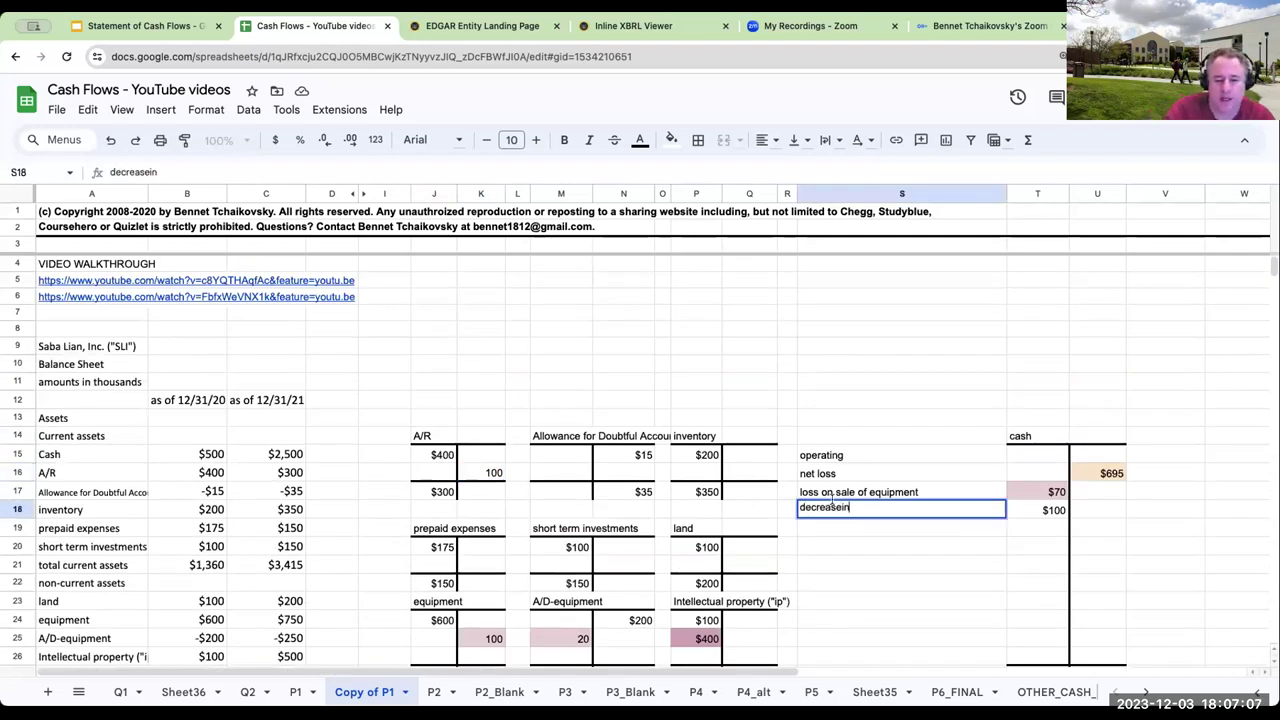
pyautogui.press('BackSpace')
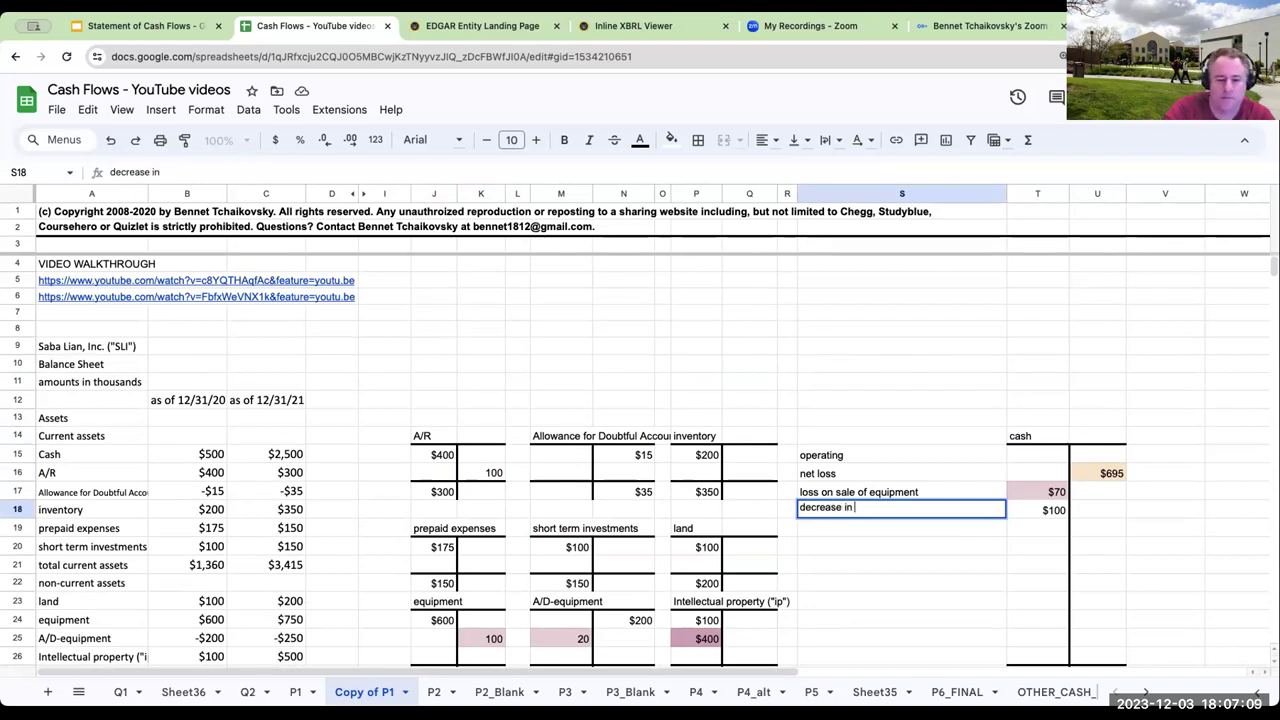
pyautogui.write('A/R')
pyautogui.press('Return')
# - Compare the 2020 and 2021 allowance for doubtful accounts balances in B17 and C17 with the account's T-account
pyautogui.press('Up')
pyautogui.press('Left')
pyautogui.press('Left')
pyautogui.press('Left')
pyautogui.press('Left')
pyautogui.press('Left')
pyautogui.press('Up')
pyautogui.press('Up')
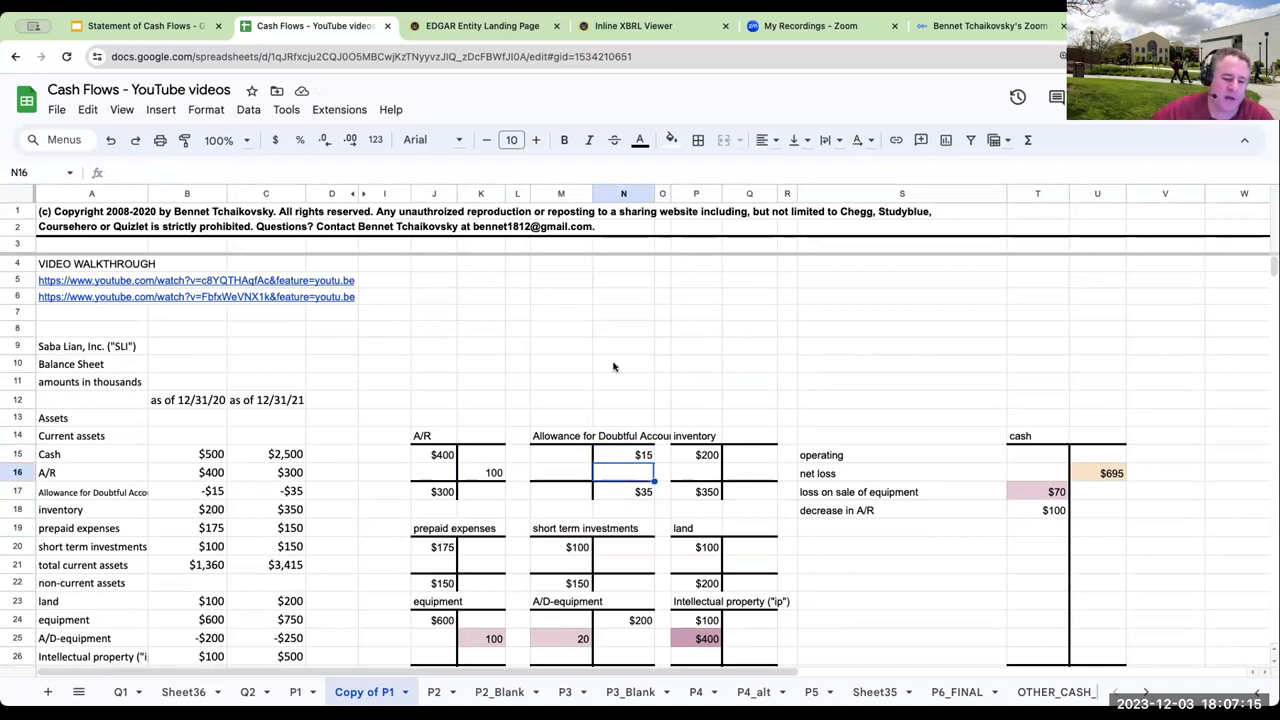
pyautogui.click(155, 26)
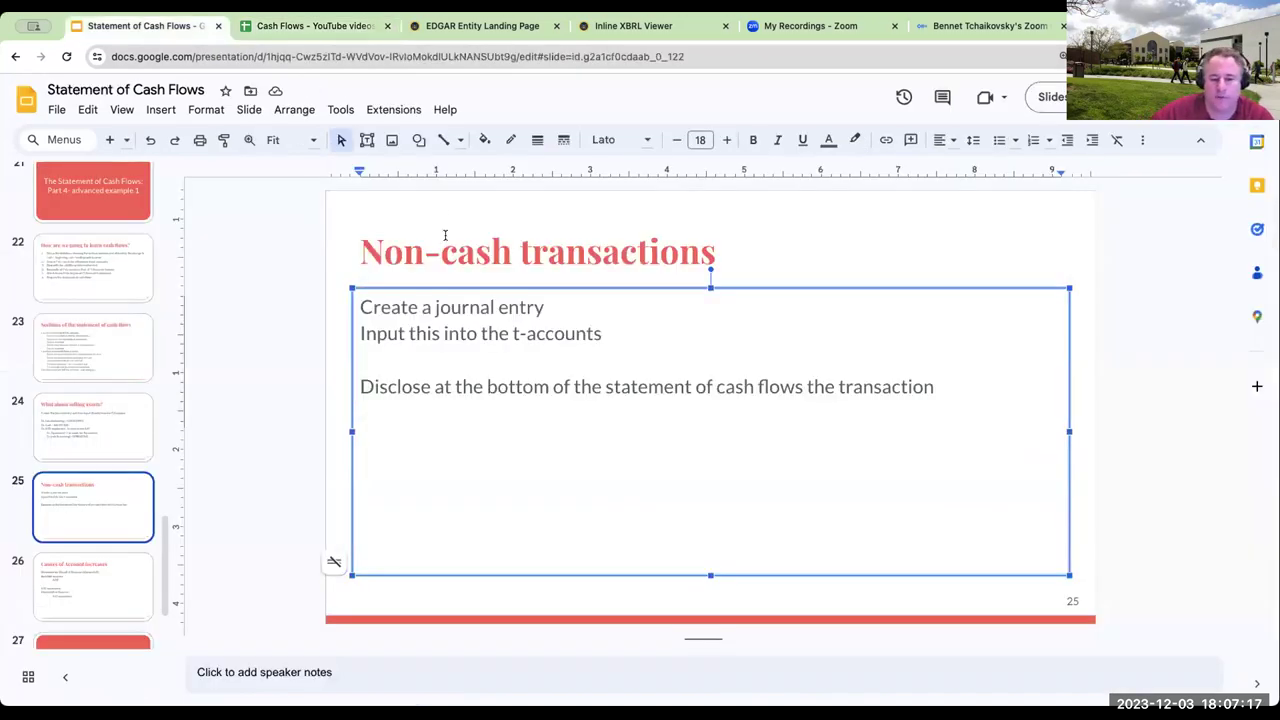
pyautogui.click(345, 31)
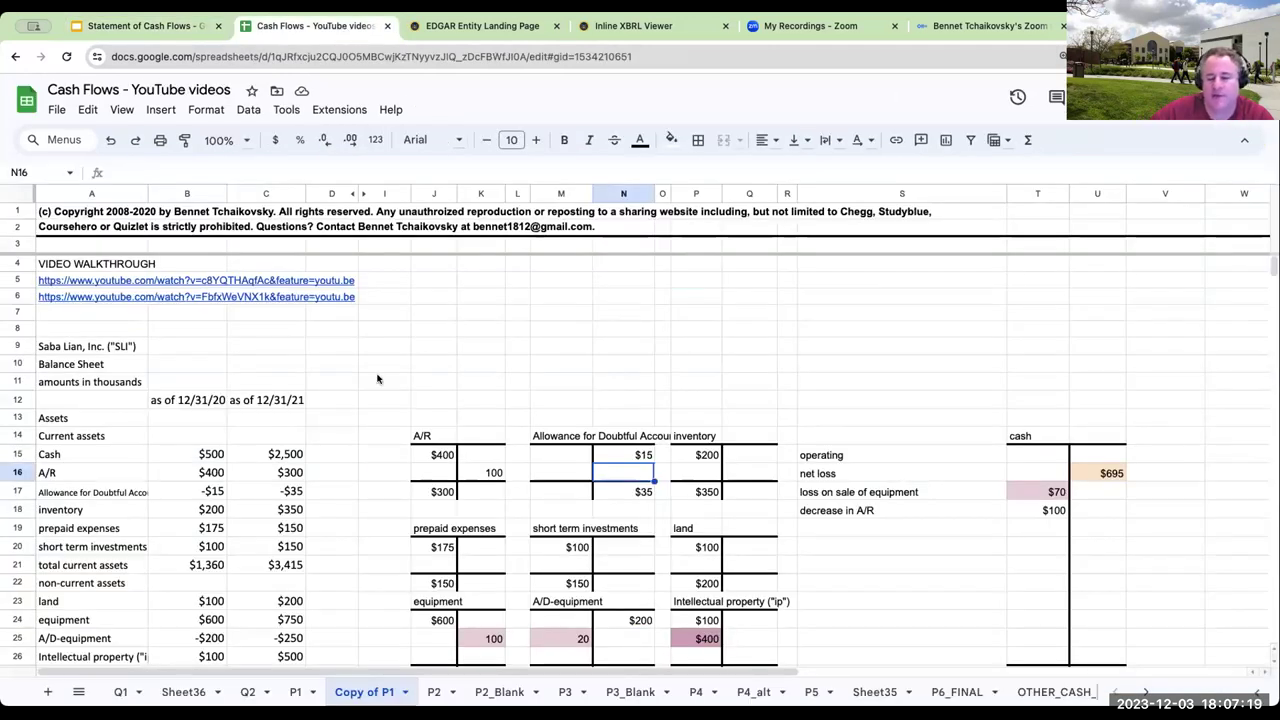
pyautogui.click(205, 493)
pyautogui.click(280, 493)
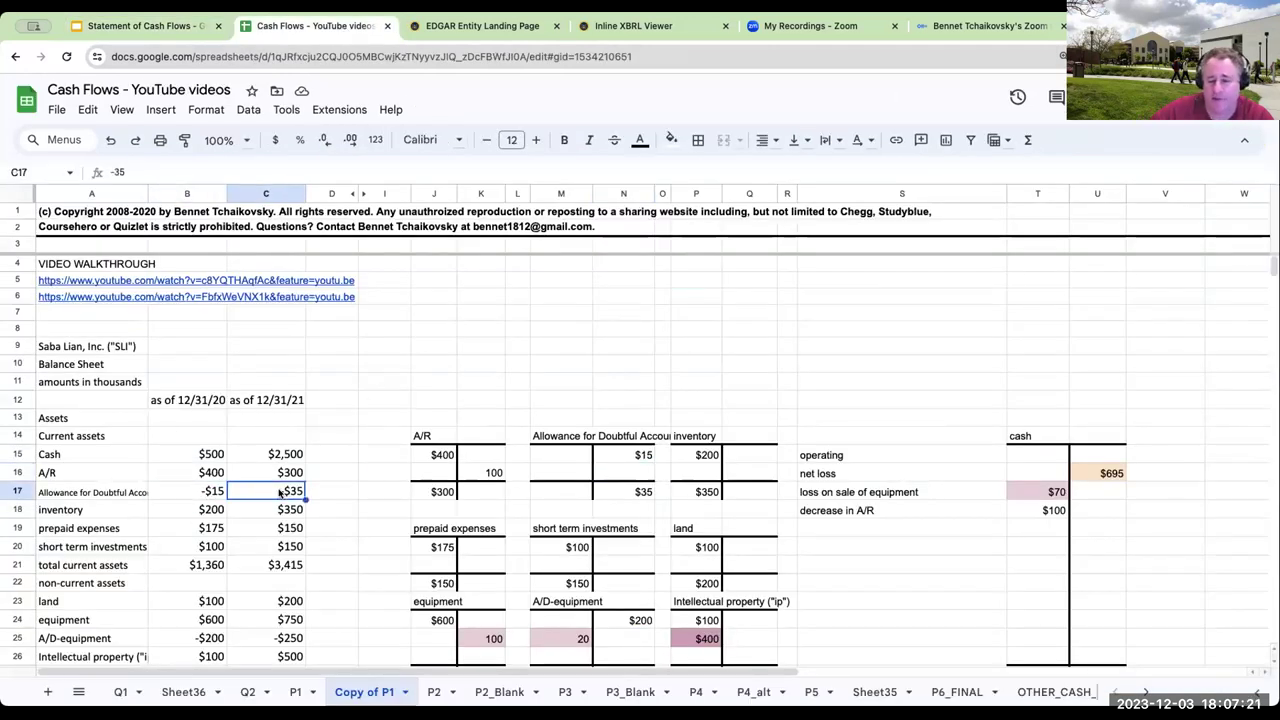
pyautogui.click(565, 430)
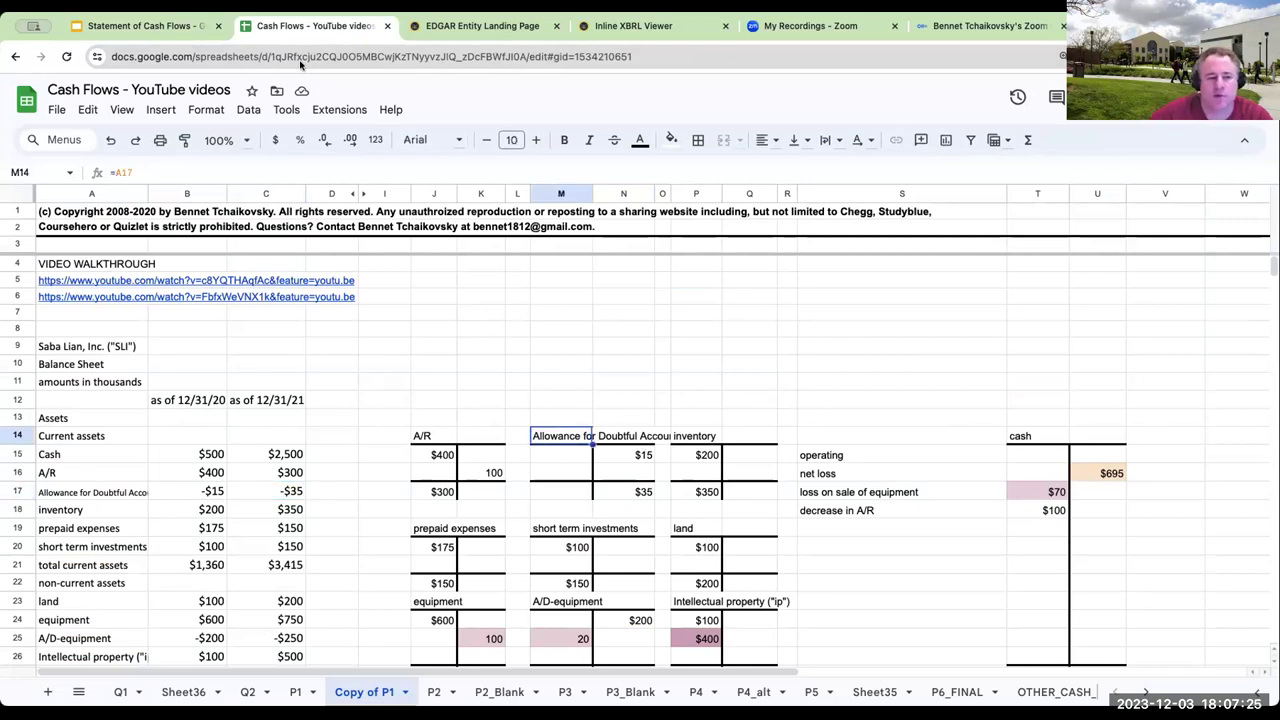
# - Switch to the Statement of Cash Flows presentation and read the "Causes of Account increases" slide on the allowance entry
pyautogui.click(140, 26)
pyautogui.click(126, 421)
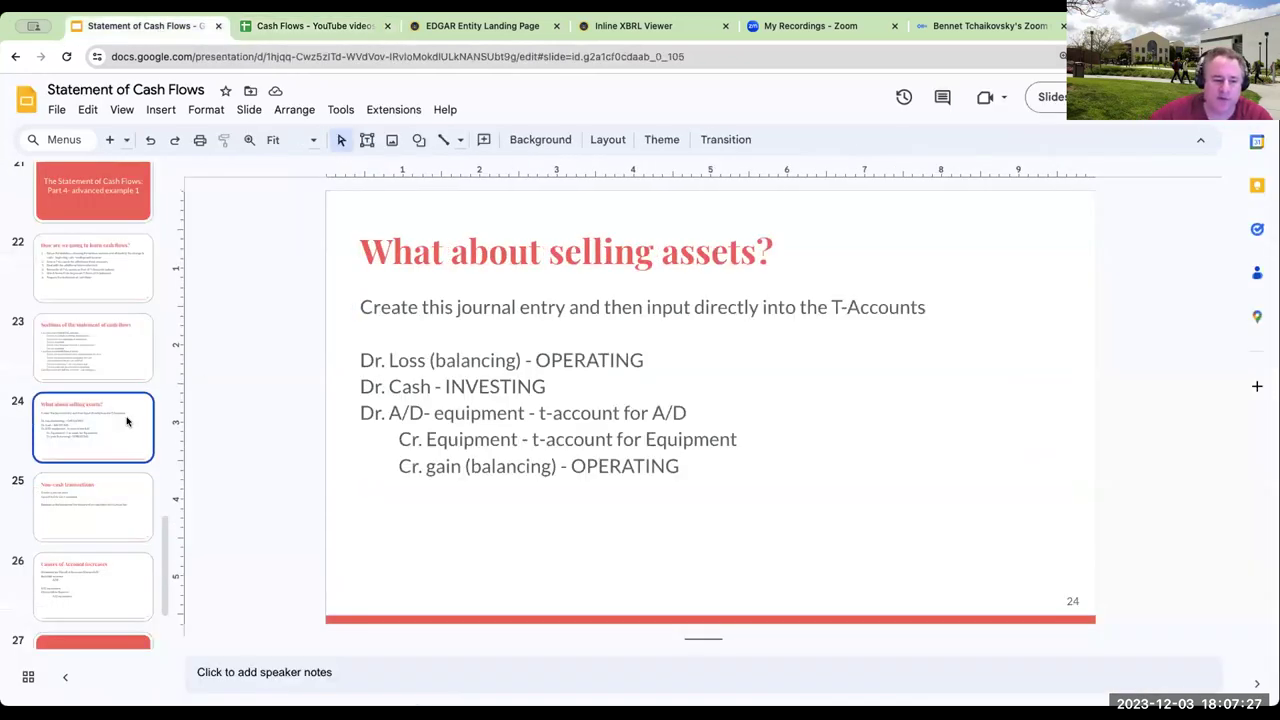
pyautogui.click(119, 566)
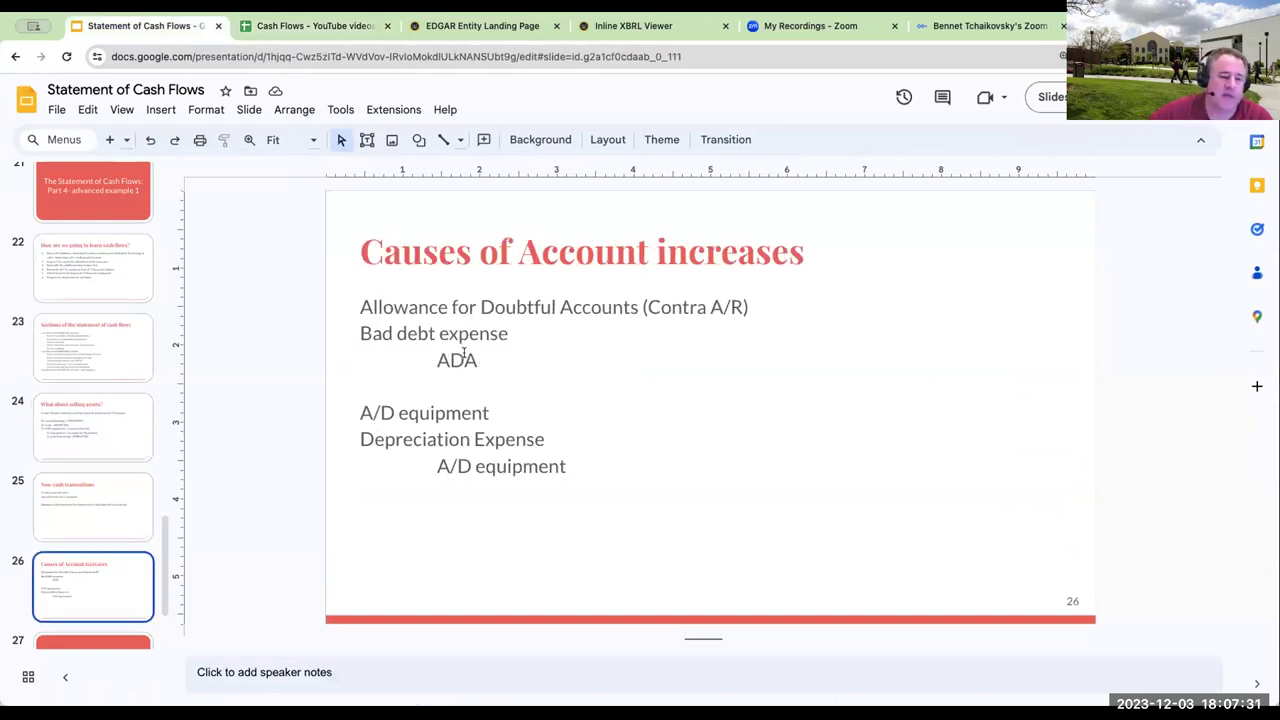
# - Return to the Cash Flows worksheet and post a 20 credit in N16 of the Allowance for Doubtful Accounts T-account
pyautogui.hotkey('ctrl', 'Tab')
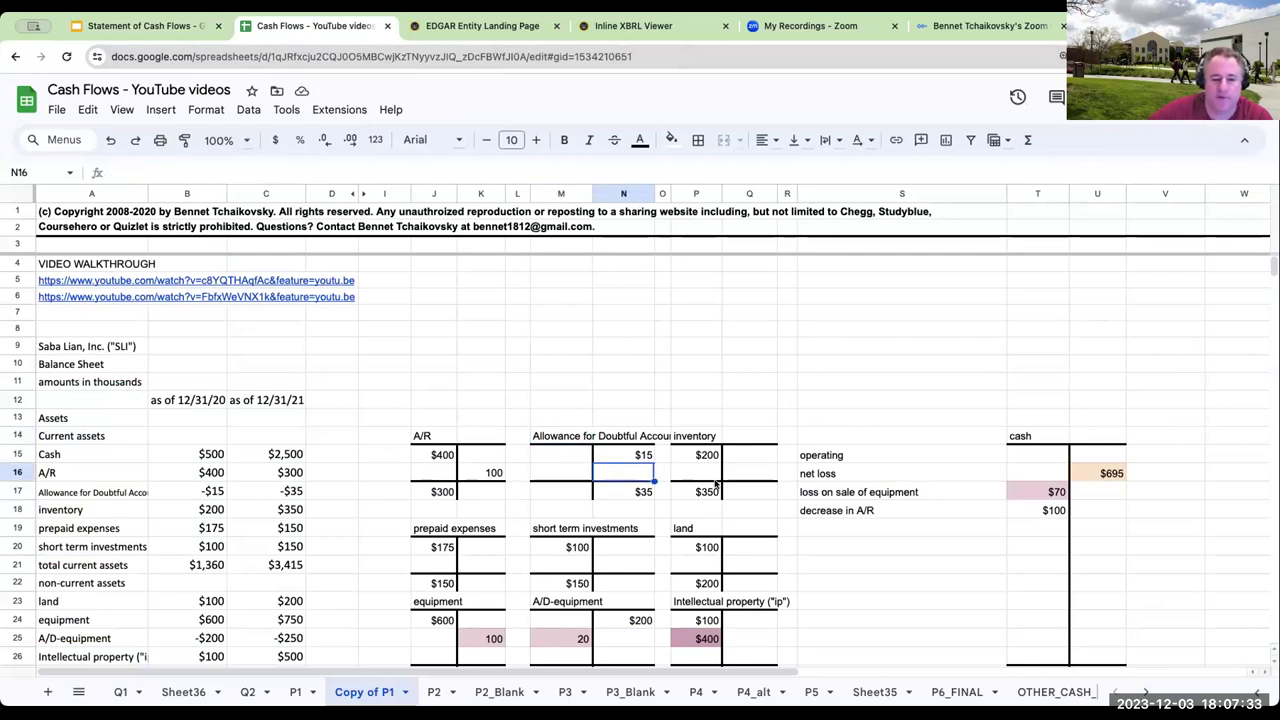
pyautogui.write('20')
pyautogui.press('Return')
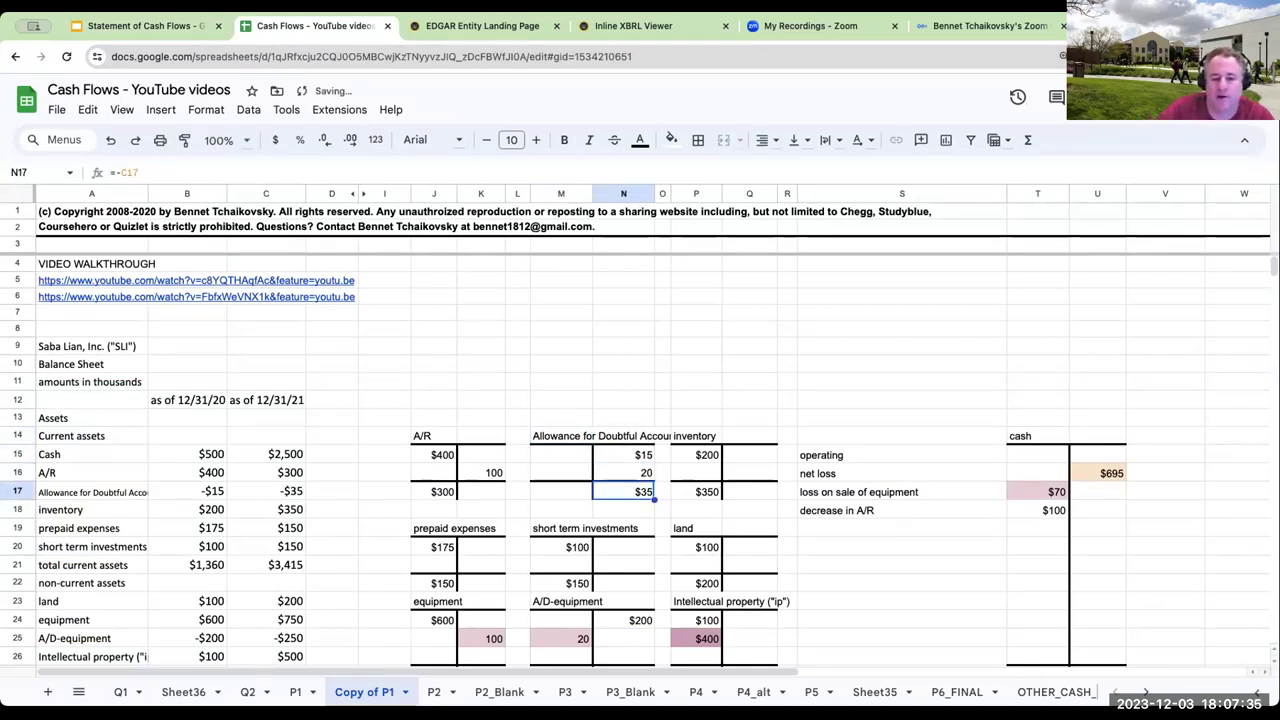
# - Link T19 on the cash T-account's debit side to the 20 allowance credit in N16
pyautogui.press('Right')
pyautogui.press('Right')
pyautogui.press('Right')
pyautogui.press('Right')
pyautogui.press('Right')
pyautogui.press('Right')
pyautogui.press('Right')
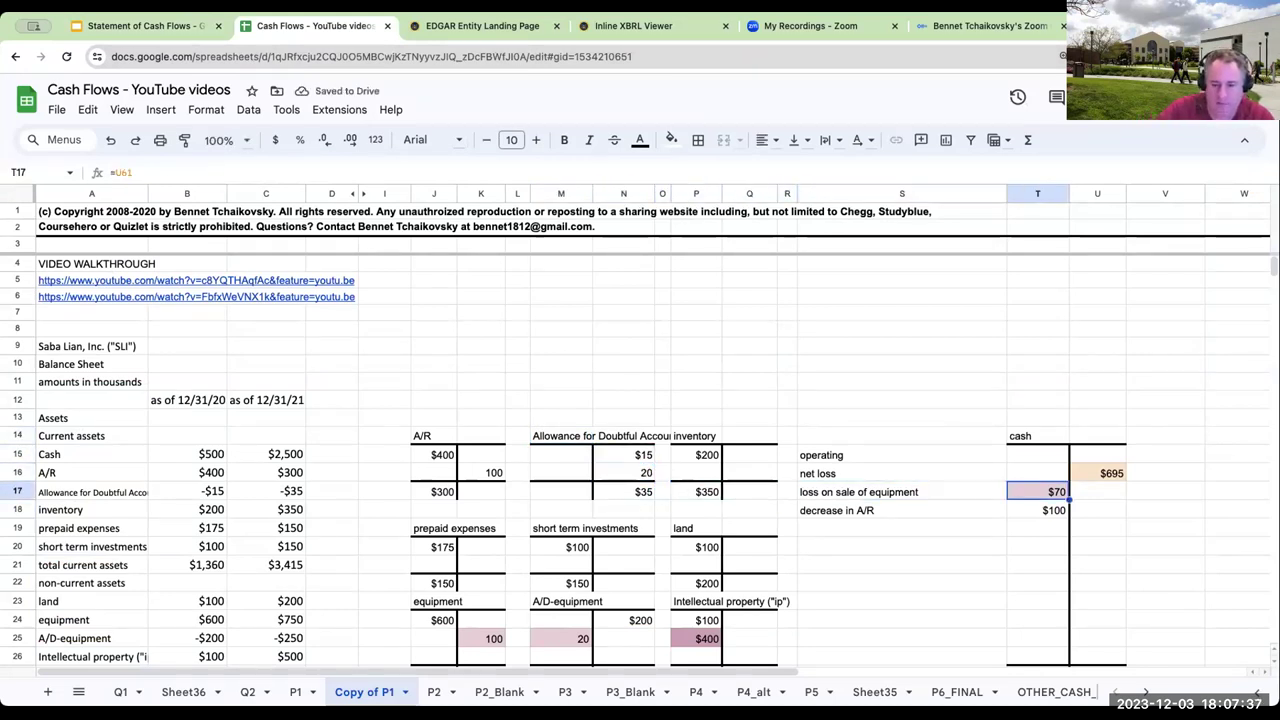
pyautogui.press('Down')
pyautogui.press('Down')
pyautogui.press('Left')
pyautogui.write('=')
pyautogui.press('Left')
pyautogui.press('Left')
pyautogui.press('Left')
pyautogui.press('Left')
pyautogui.press('Left')
pyautogui.press('Left')
pyautogui.press('Up')
pyautogui.press('Up')
pyautogui.press('Up')
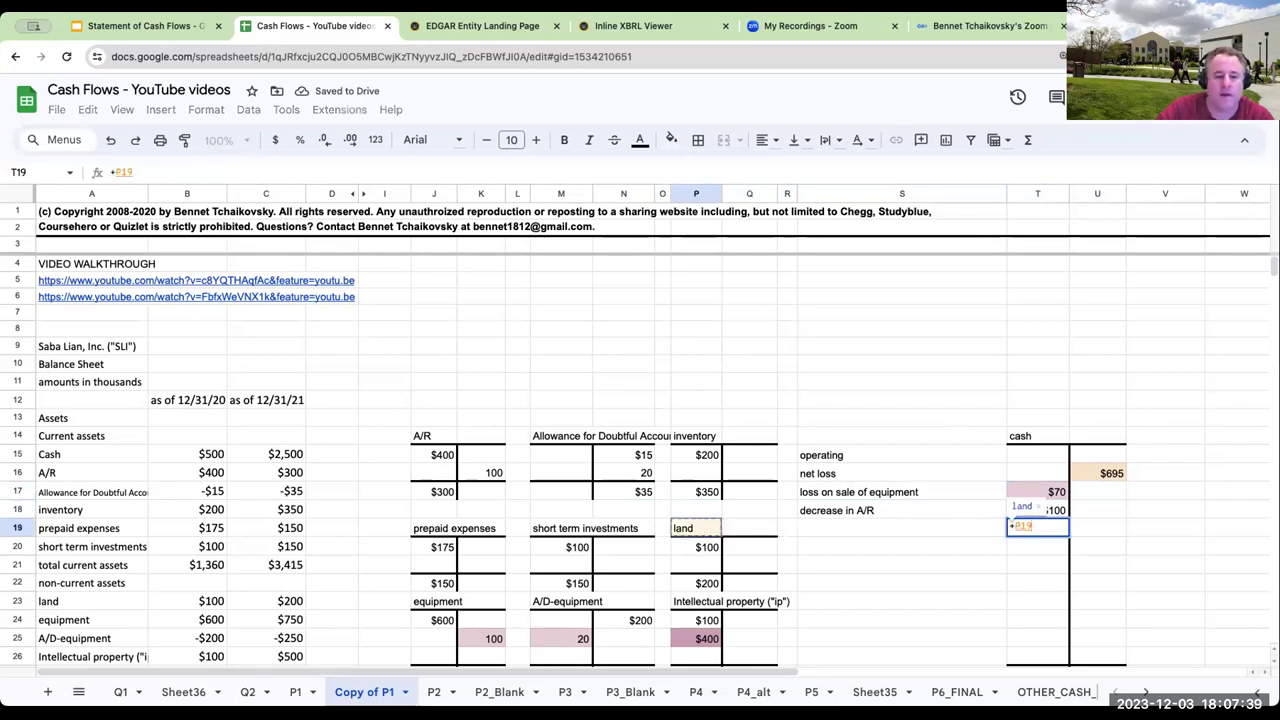
pyautogui.press('Return')
pyautogui.press('Up')
# - Label the operating line in S19 "bad debt expense"
pyautogui.press('Left')
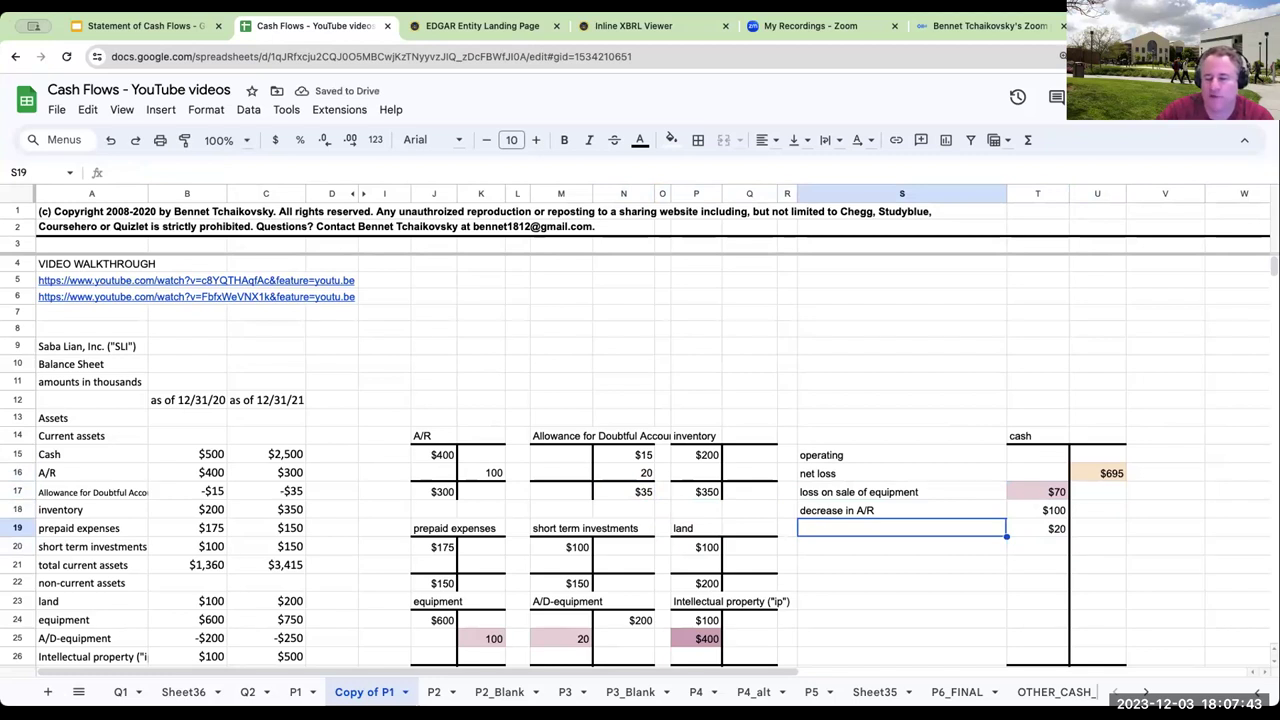
pyautogui.write('bad debt expen')
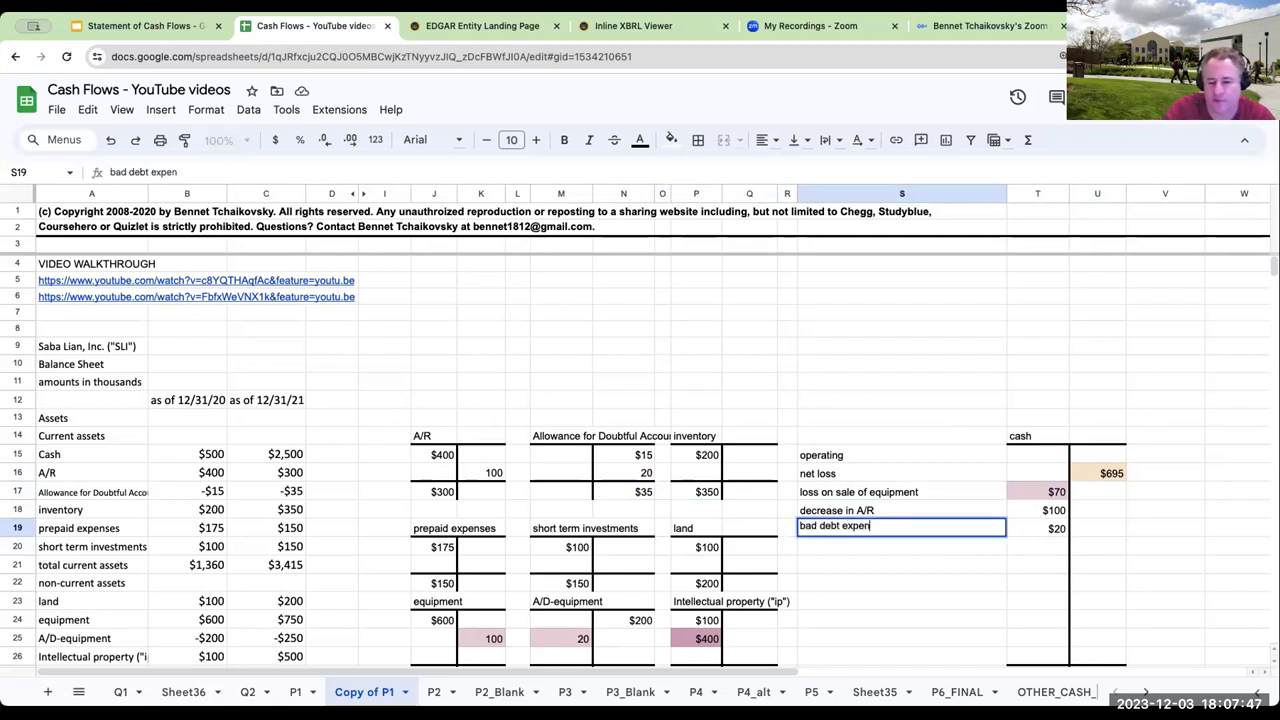
pyautogui.write('se')
pyautogui.press('Return')
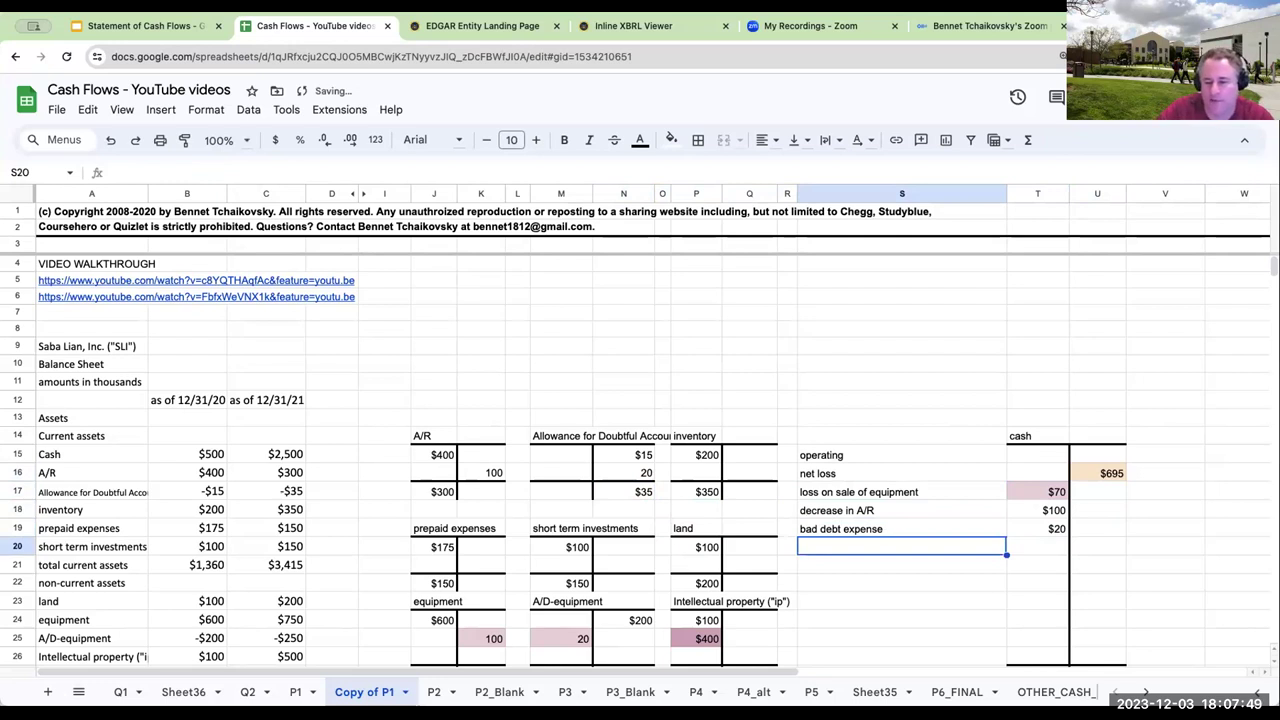
pyautogui.click(901, 528)
pyautogui.click(901, 510)
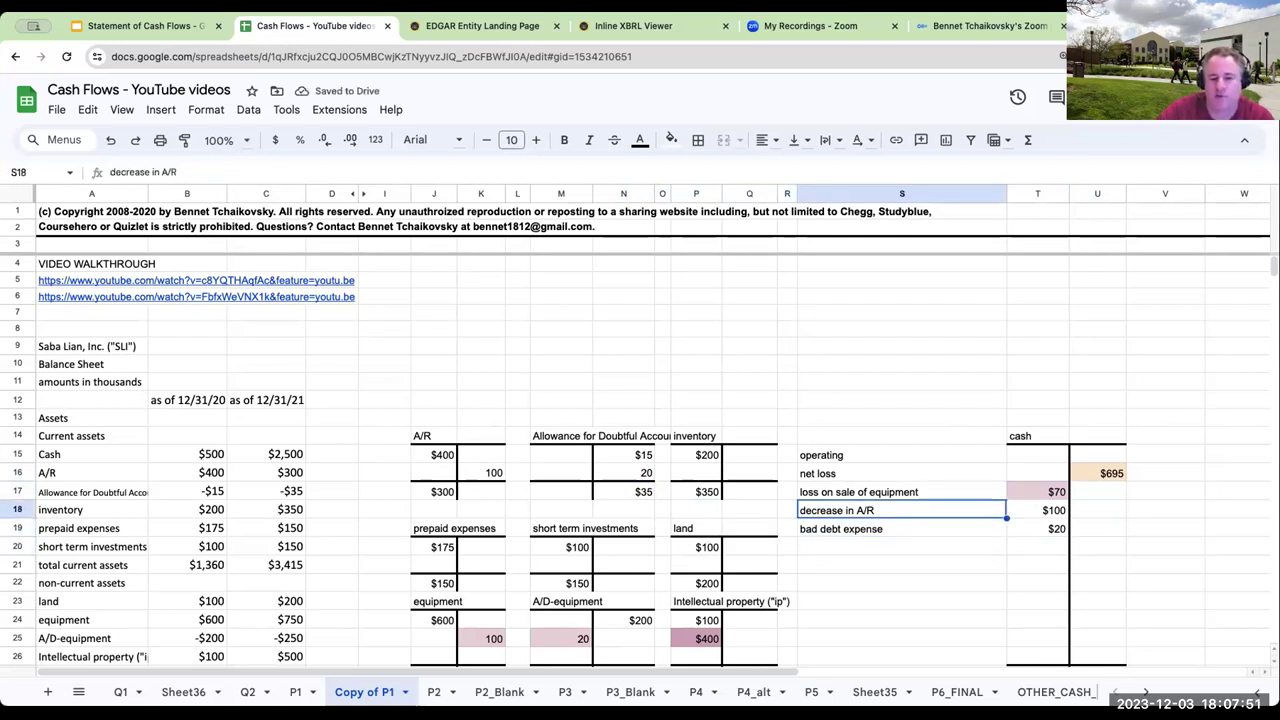
# - Write the allowance journal entry in rows 7 and 8, debiting bad debt expense 20 in P7 and crediting ADA 20 in Q8
pyautogui.click(561, 314)
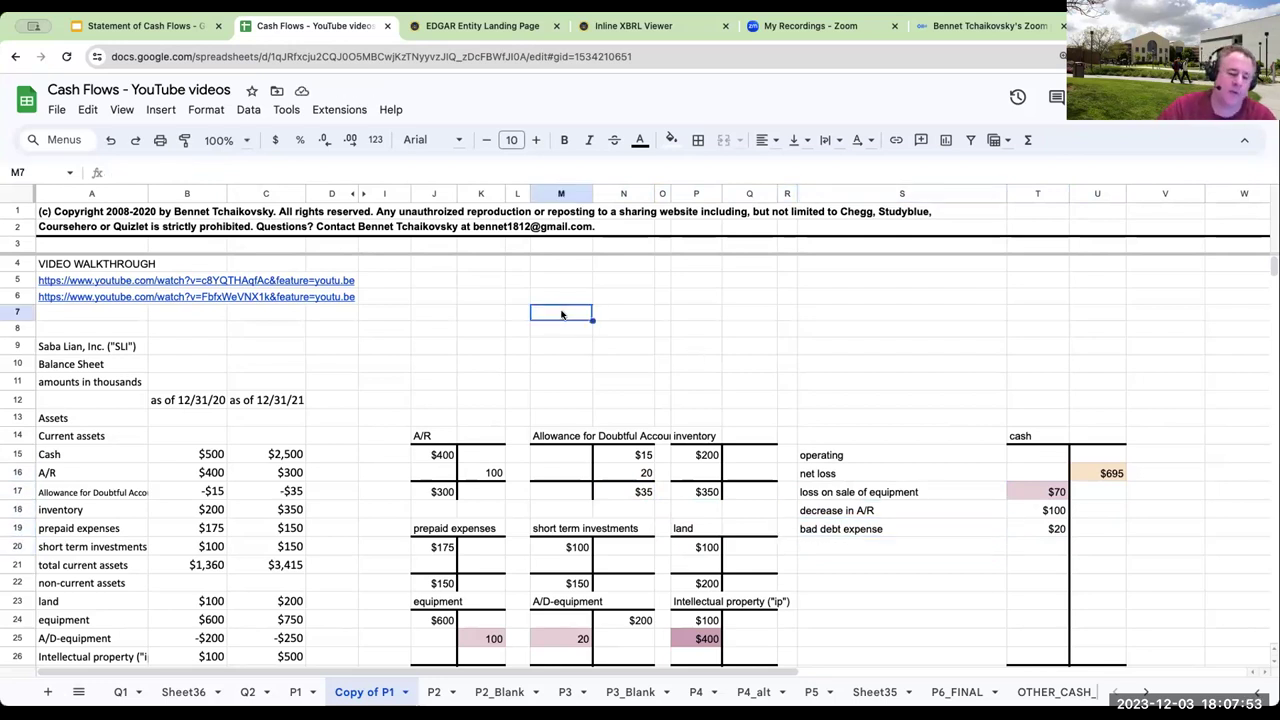
pyautogui.write('bad ')
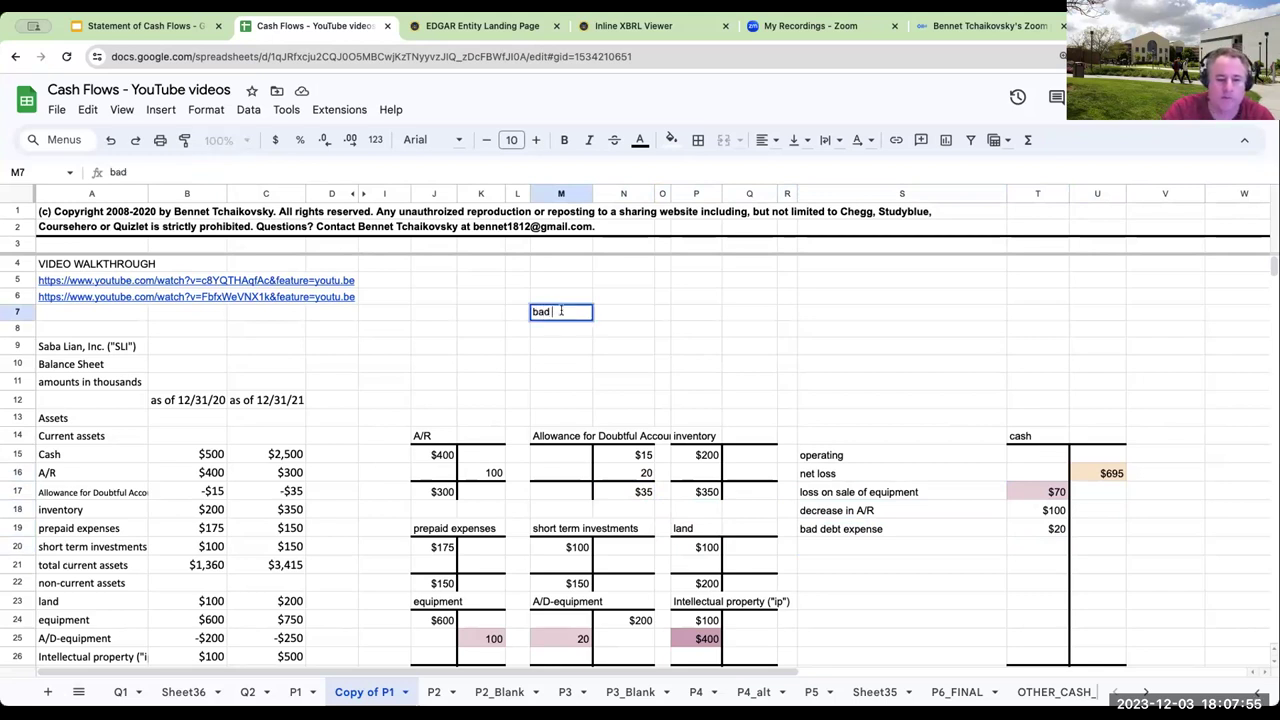
pyautogui.write('debt expense')
pyautogui.press('Return')
pyautogui.press('Tab')
pyautogui.write('ADA')
pyautogui.press('Return')
pyautogui.click(696, 329)
pyautogui.click(696, 312)
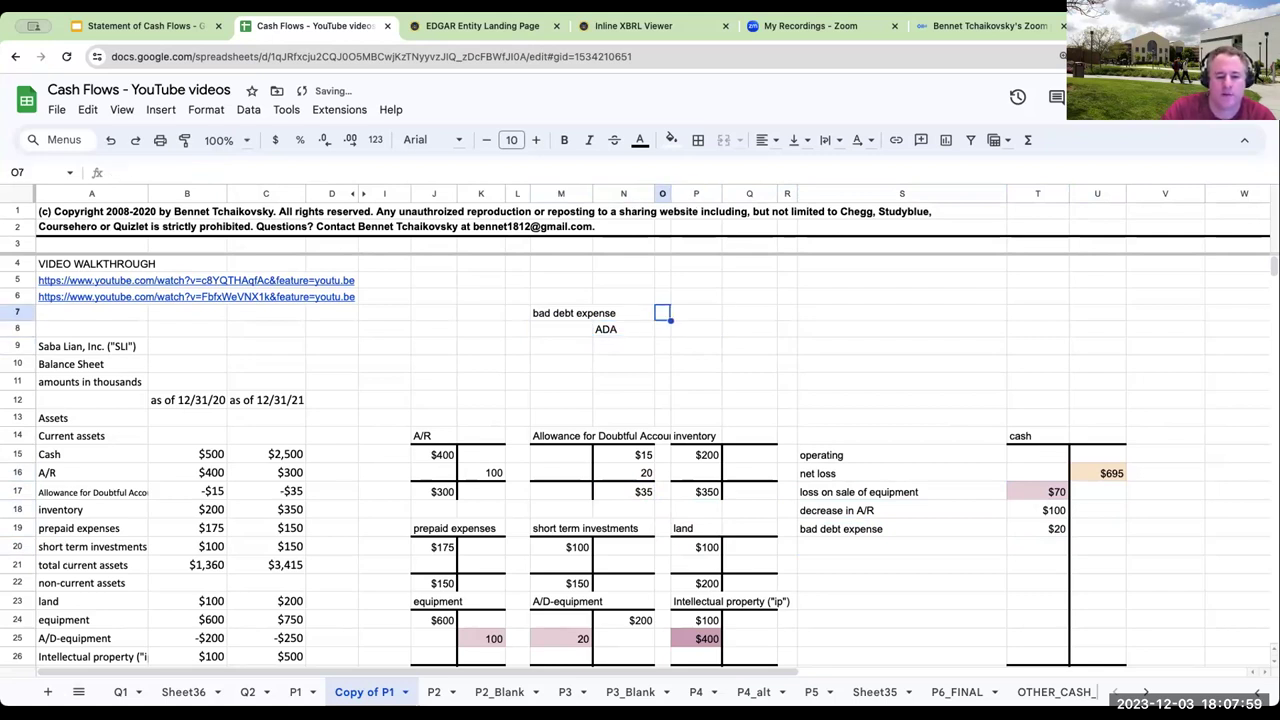
pyautogui.write('2')
pyautogui.write('20')
pyautogui.press('Return')
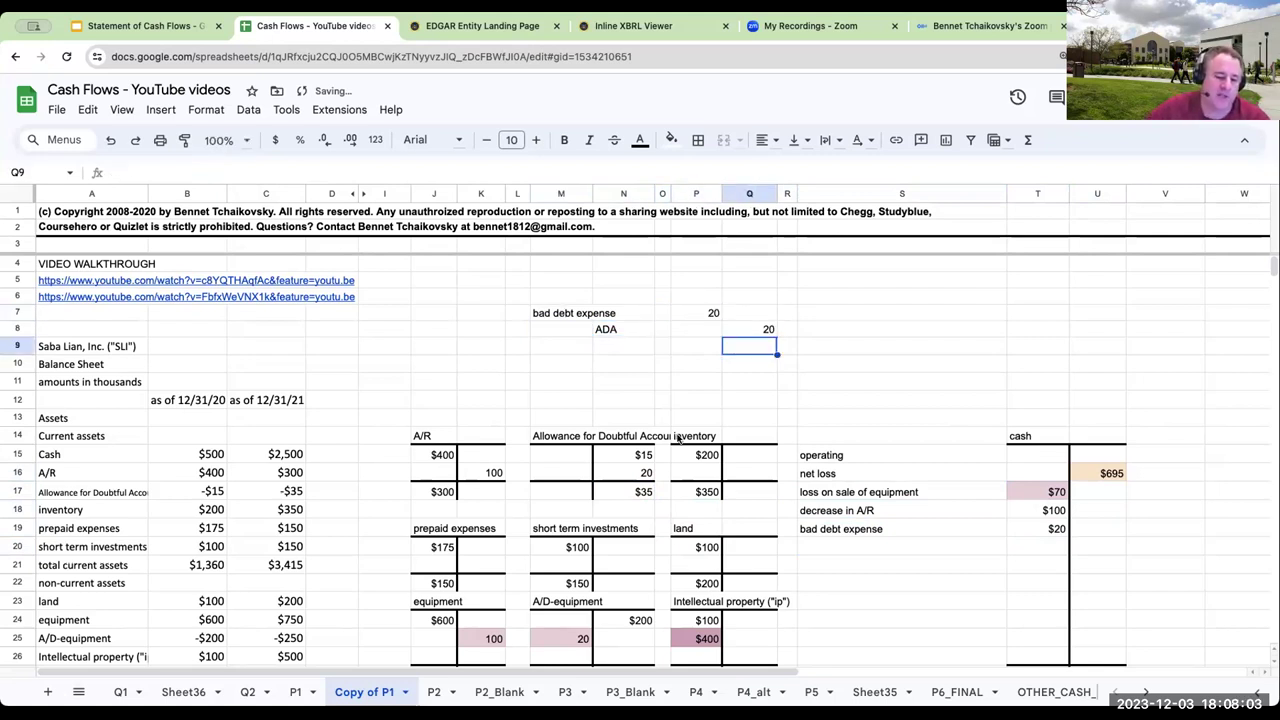
# - Post a 150 debit in P16 of the inventory T-account to account for the year's increase
pyautogui.click(1112, 474)
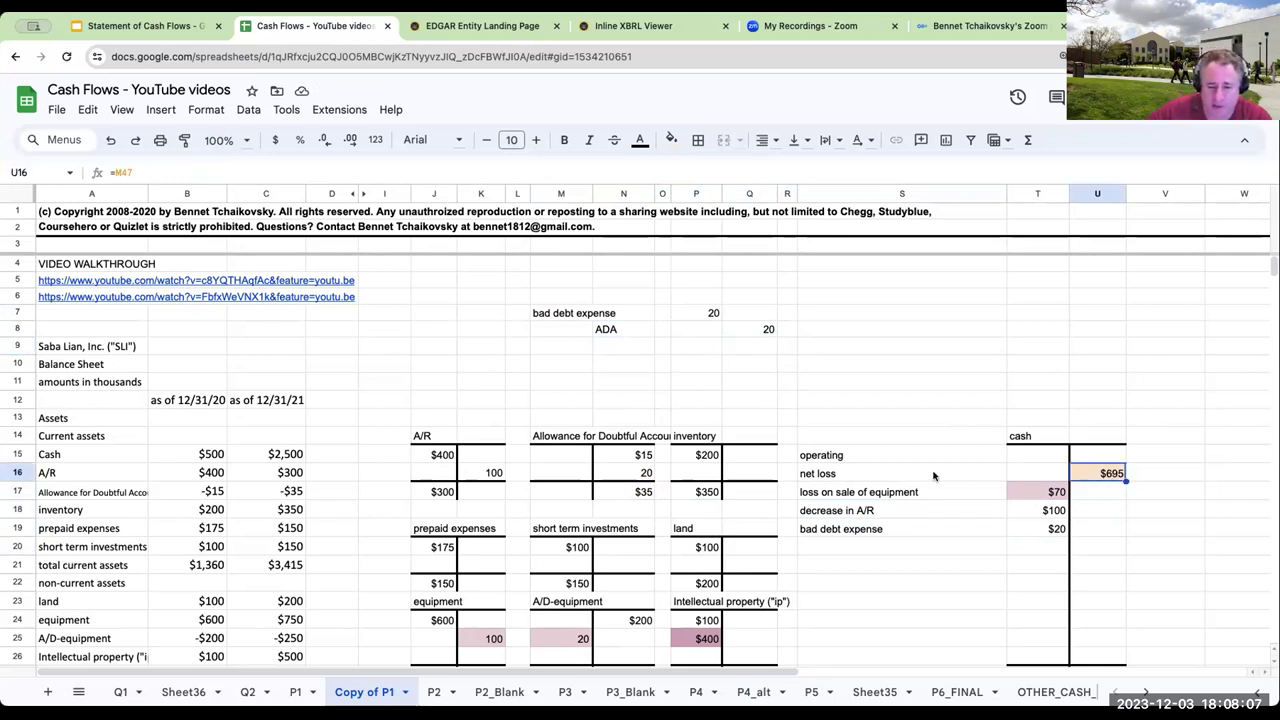
pyautogui.click(712, 474)
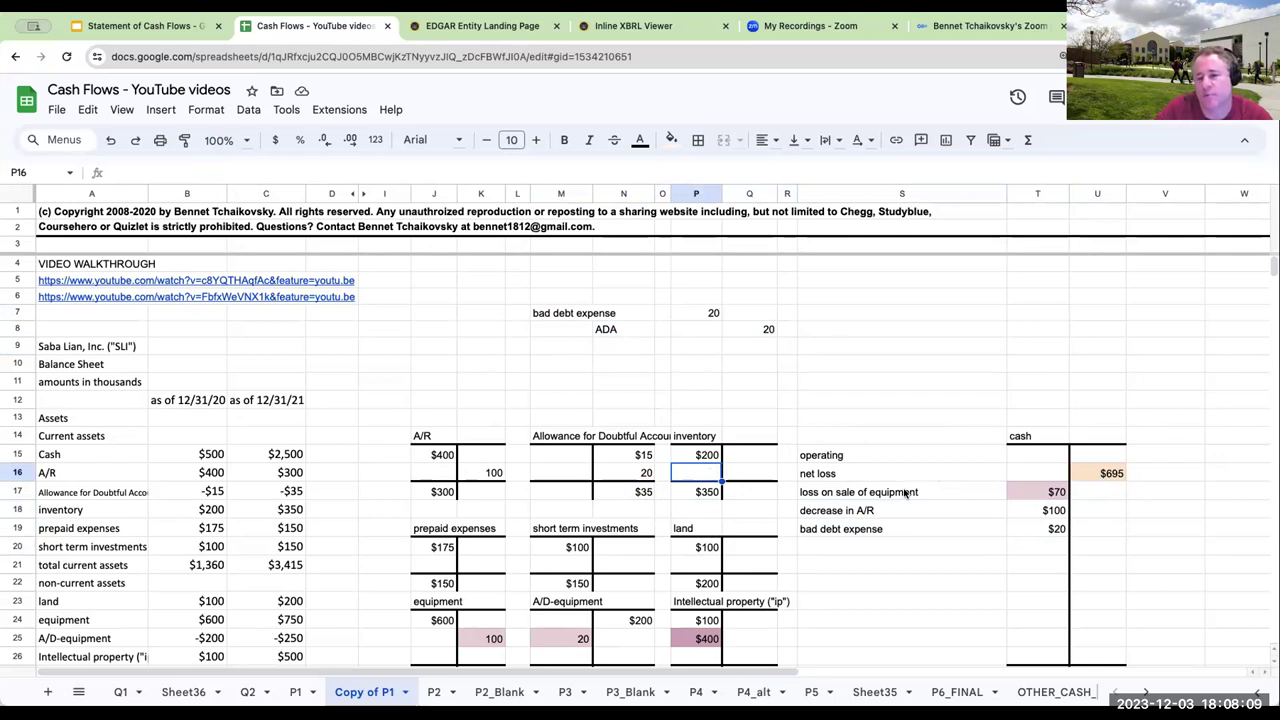
pyautogui.write('150')
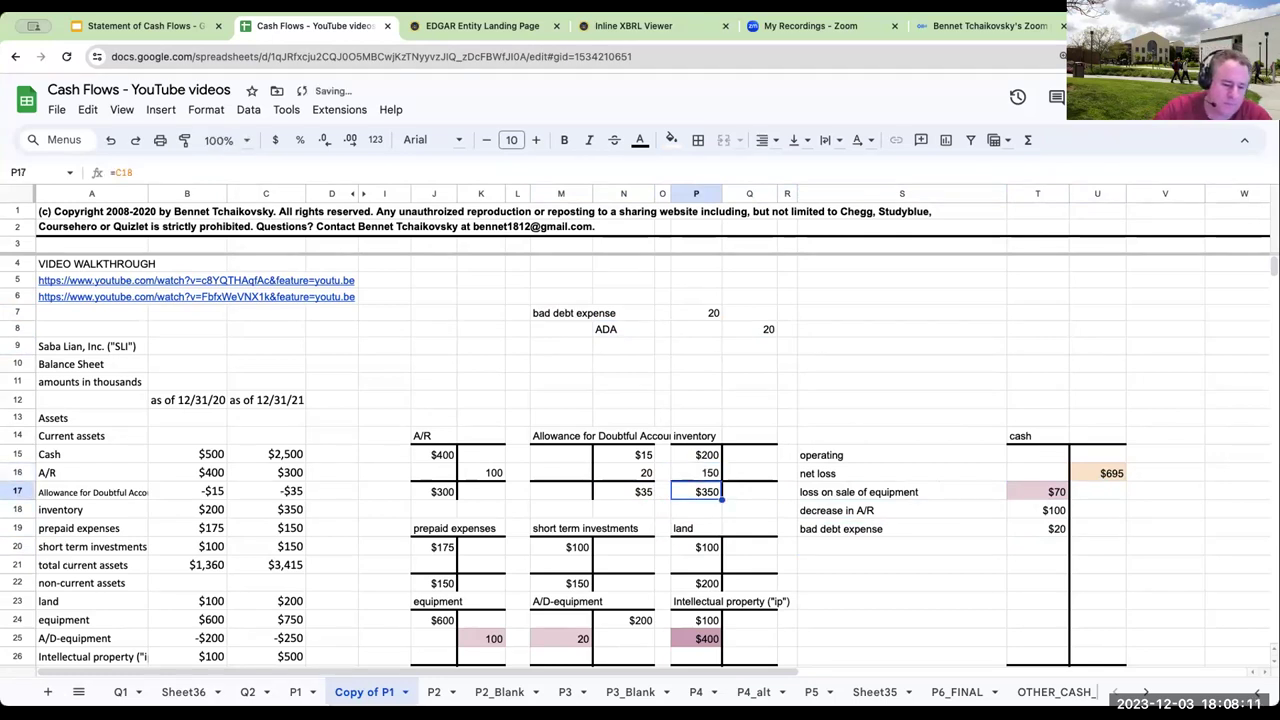
pyautogui.press('Return')
pyautogui.press('Up')
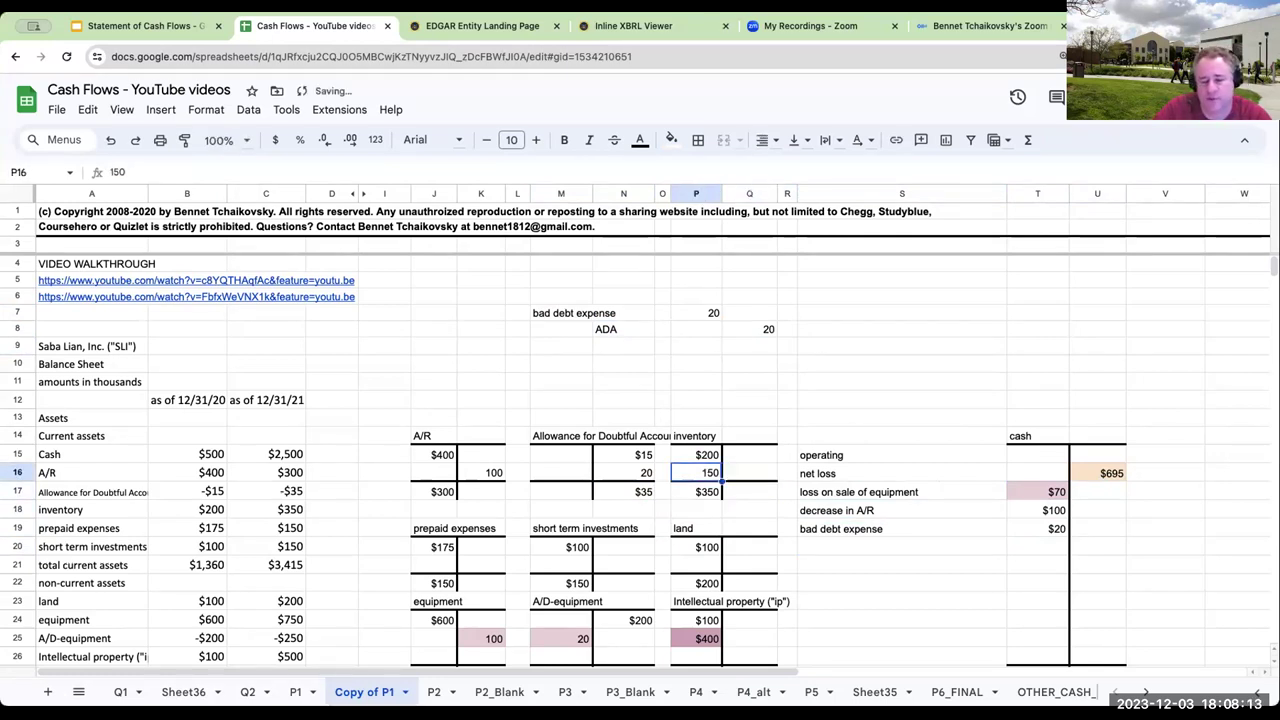
# - Link U20 on the cash T-account's credit side to the 150 inventory debit in P16
pyautogui.click(696, 454)
pyautogui.press('Down')
pyautogui.press('Right')
pyautogui.press('Right')
pyautogui.press('Right')
pyautogui.press('Right')
pyautogui.press('Right')
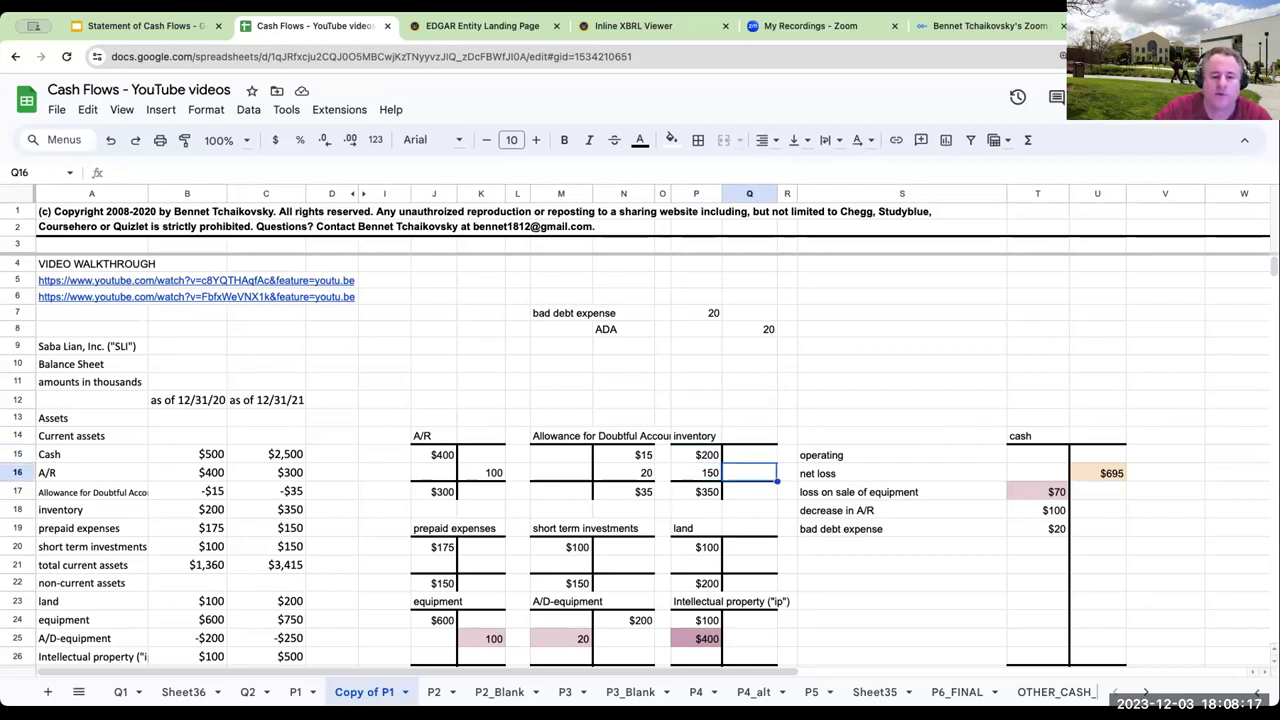
pyautogui.press('Down')
pyautogui.press('Down')
pyautogui.press('Down')
pyautogui.press('Down')
pyautogui.write('+')
pyautogui.press('Left')
pyautogui.press('Left')
pyautogui.press('Left')
pyautogui.press('Left')
pyautogui.press('Left')
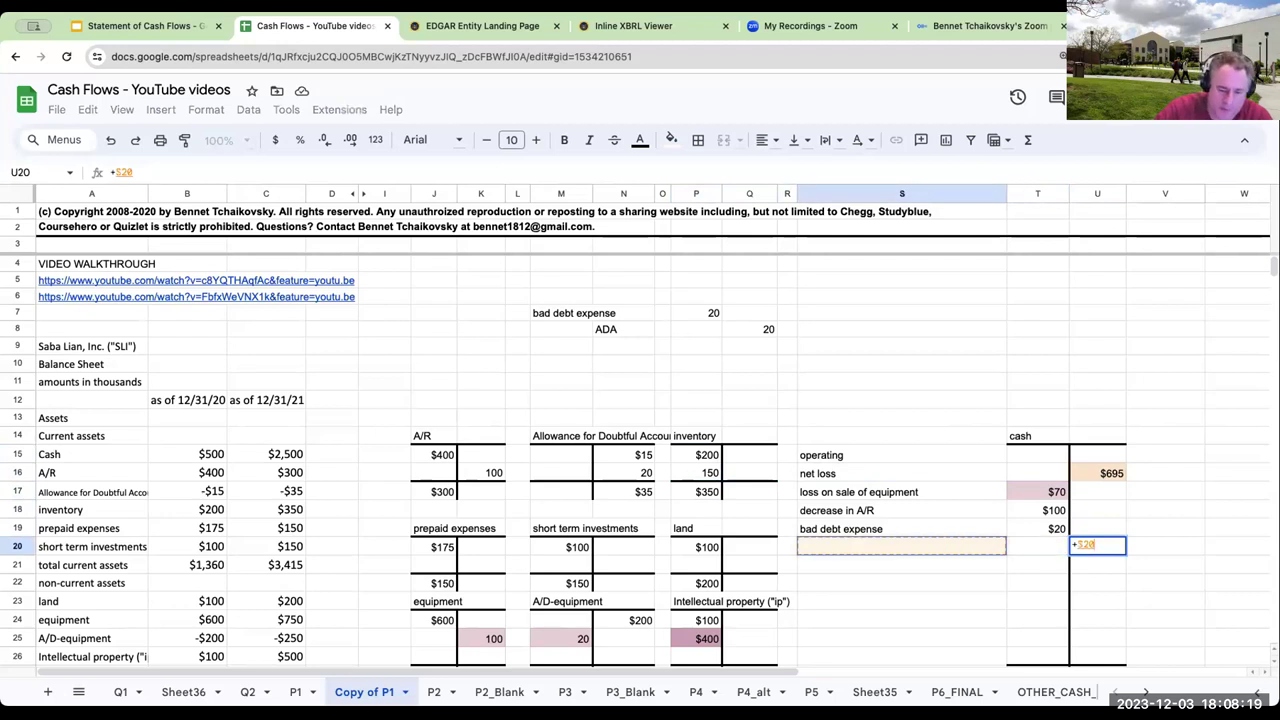
pyautogui.press('Up')
pyautogui.press('Up')
pyautogui.press('Up')
pyautogui.press('Up')
pyautogui.press('Return')
pyautogui.press('Up')
pyautogui.press('Left')
pyautogui.press('Left')
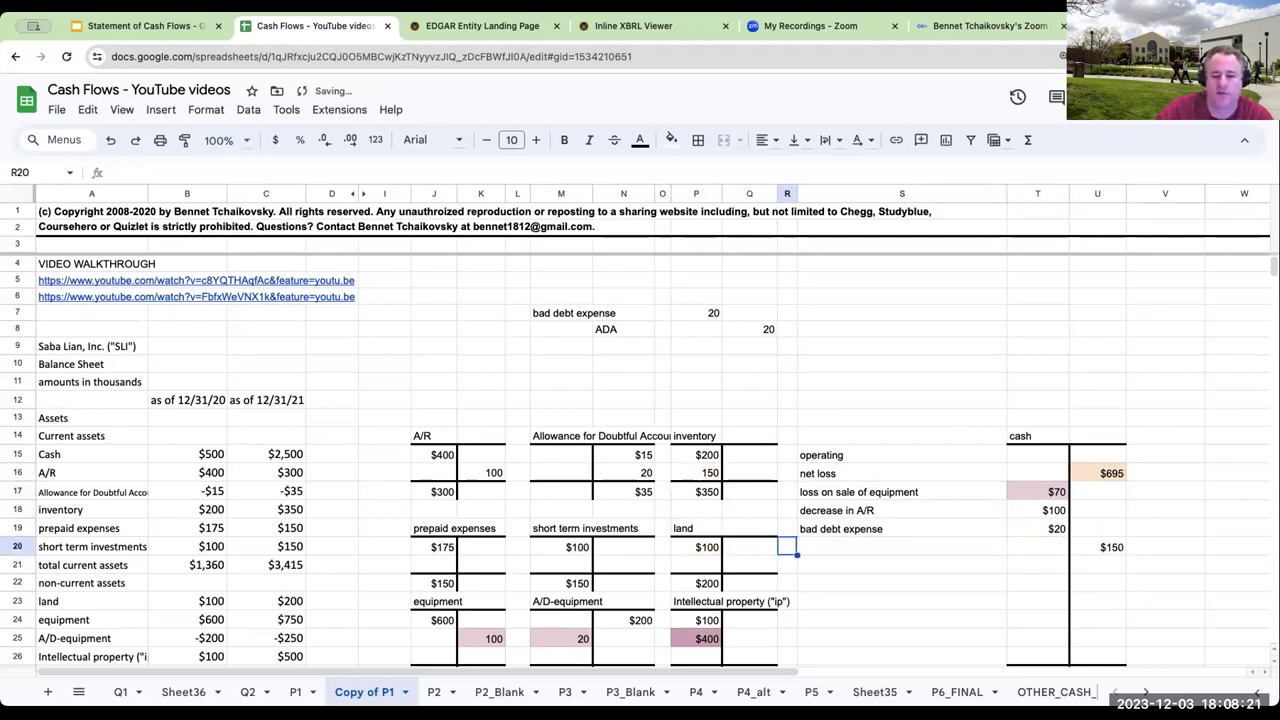
# - Label the operating line in S20 "increase in inventory"
pyautogui.write('increa')
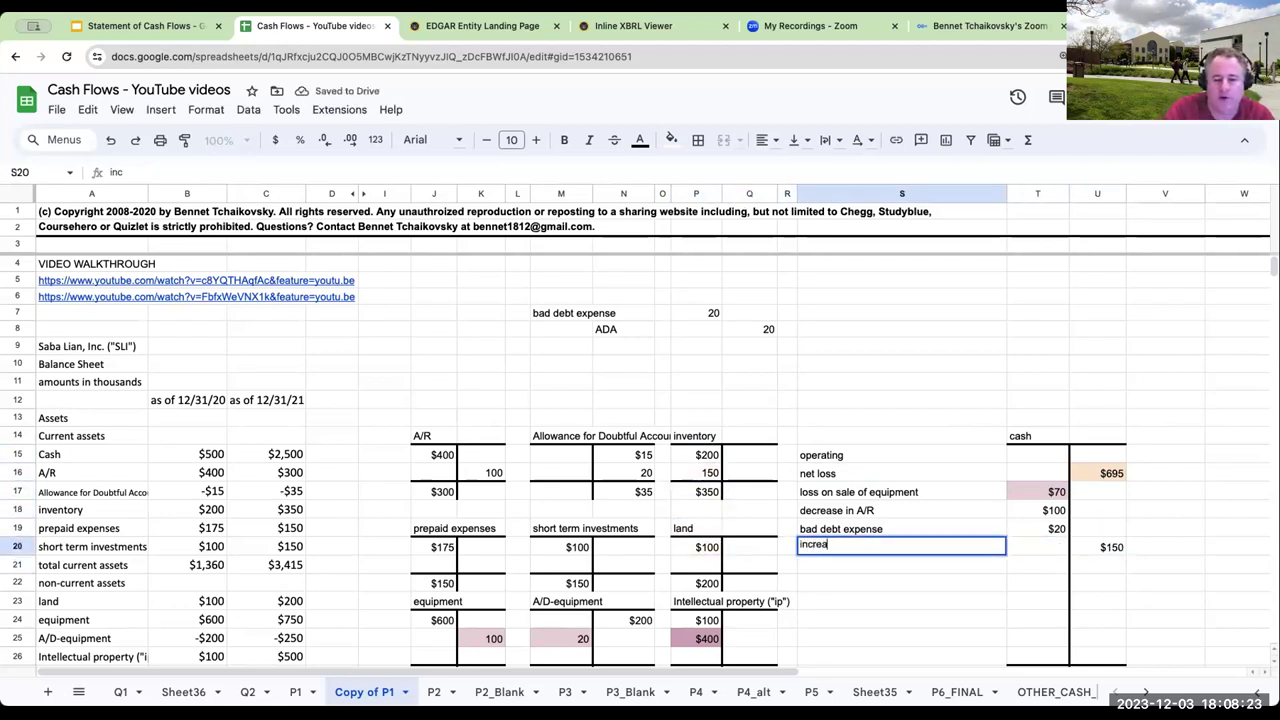
pyautogui.write('se in inventory')
pyautogui.press('Return')
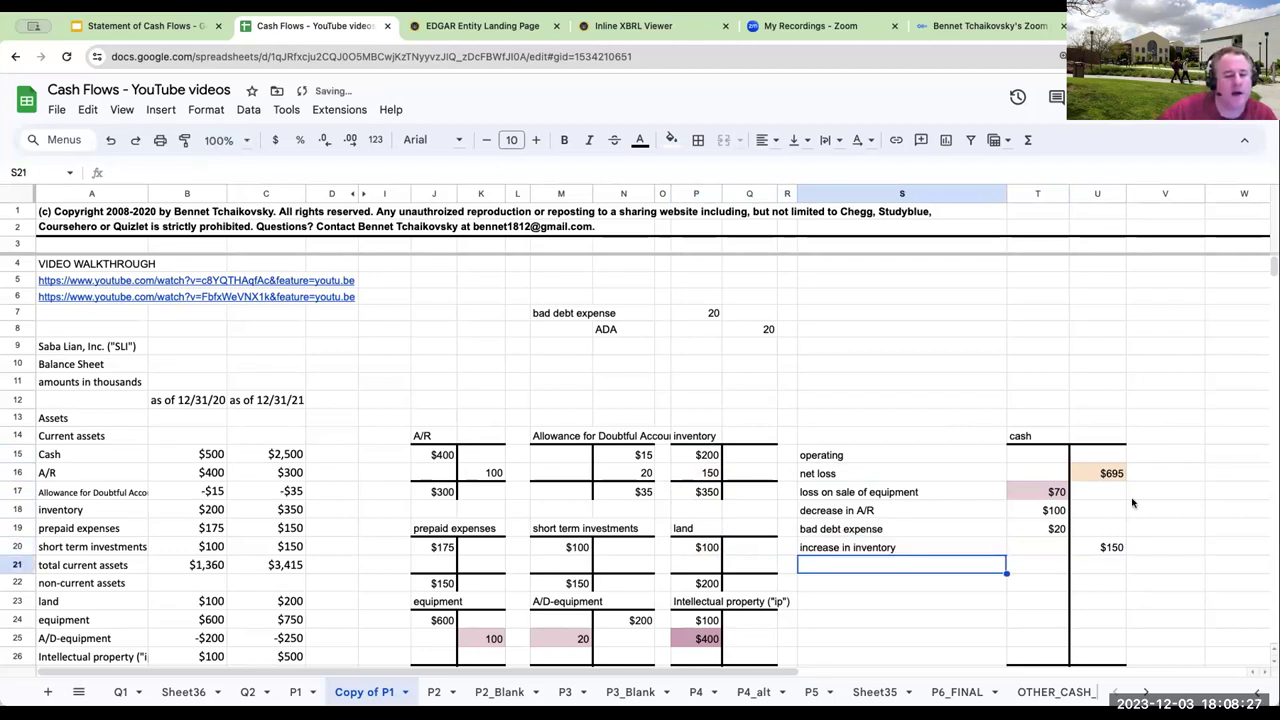
# - Post a 25 credit in K21 of the prepaid expenses T-account to account for the year's decrease
pyautogui.click(719, 477)
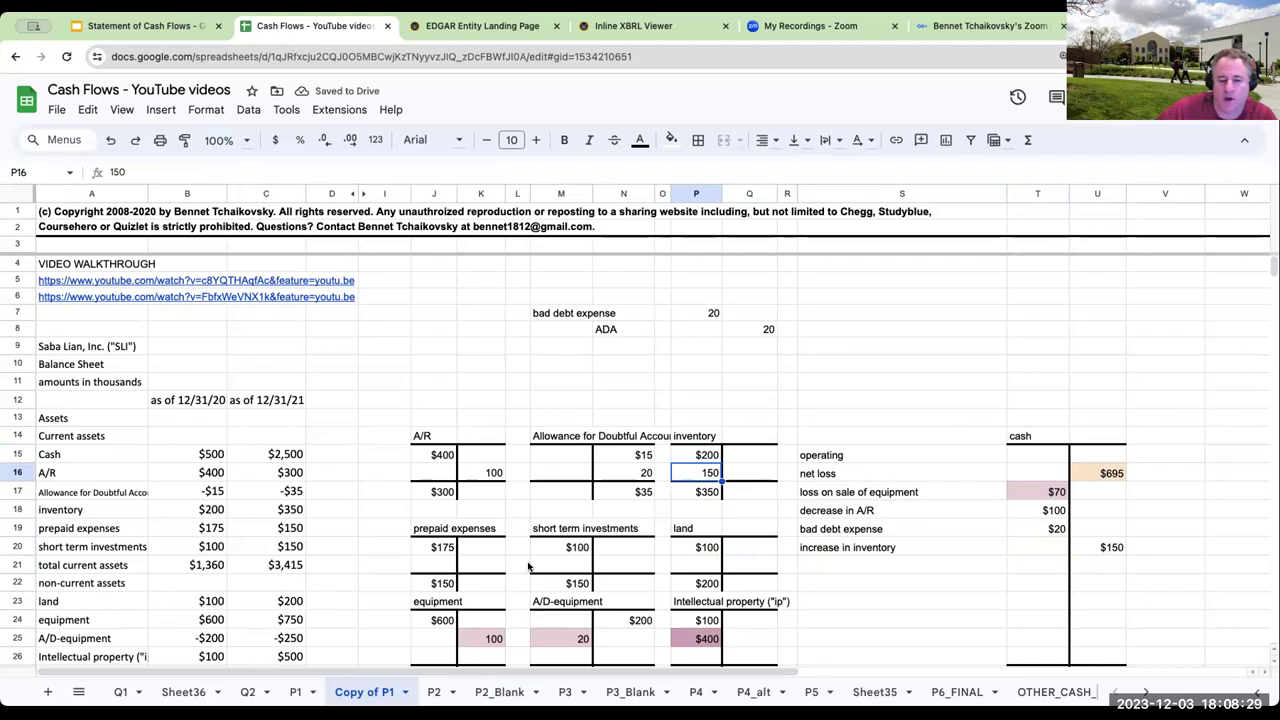
pyautogui.click(452, 565)
pyautogui.click(481, 565)
pyautogui.write('25')
pyautogui.press('Tab')
# - Link T21 on the cash T-account's debit side to the prepaid expenses credit in K21
pyautogui.press('Right')
pyautogui.press('Right')
pyautogui.press('Right')
pyautogui.press('Right')
pyautogui.press('Right')
pyautogui.press('Right')
pyautogui.press('Right')
pyautogui.press('Right')
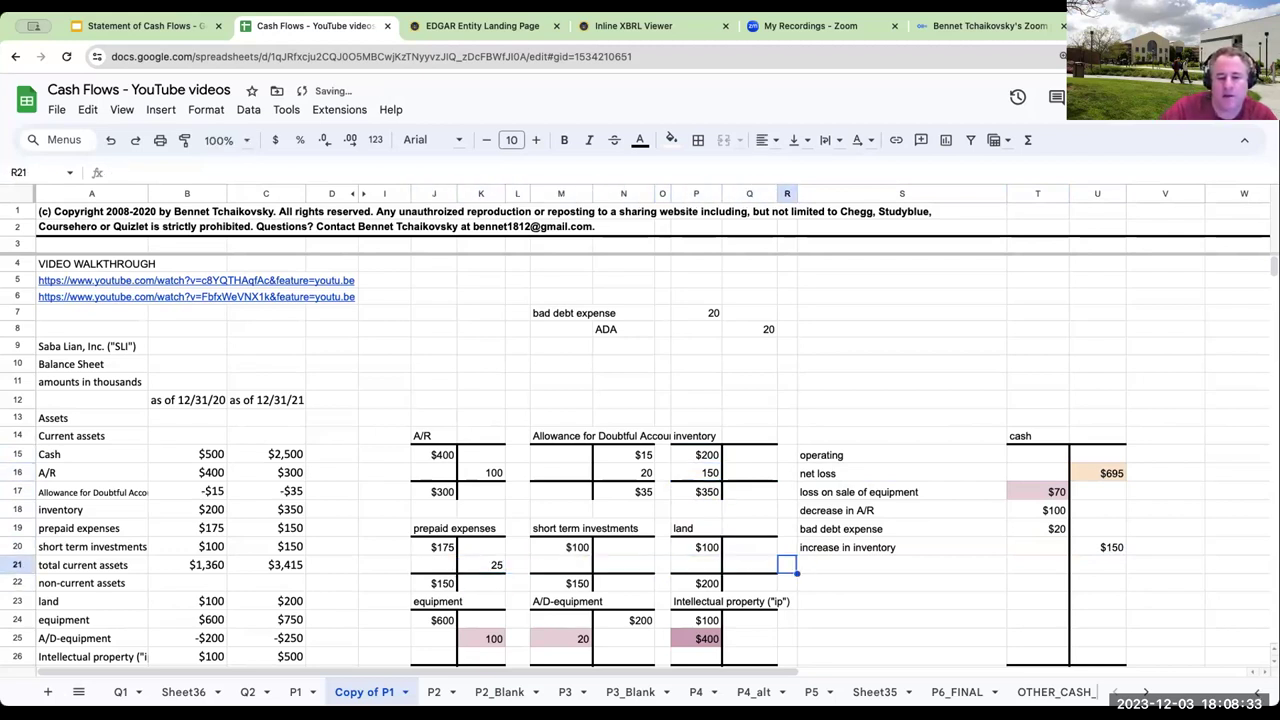
pyautogui.write('+')
pyautogui.press('Left')
pyautogui.press('Left')
pyautogui.press('Left')
pyautogui.press('Left')
pyautogui.press('Left')
pyautogui.press('Left')
pyautogui.press('Left')
pyautogui.press('Left')
pyautogui.press('Left')
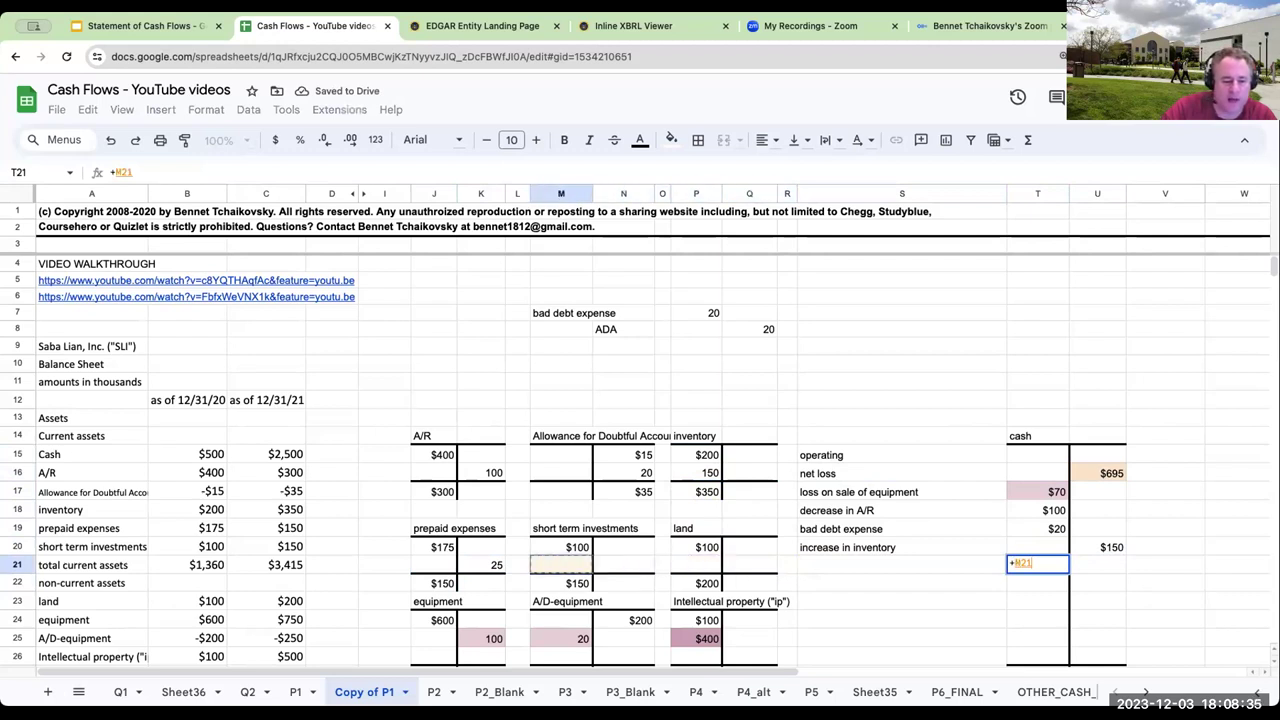
pyautogui.press('Return')
pyautogui.press('Up')
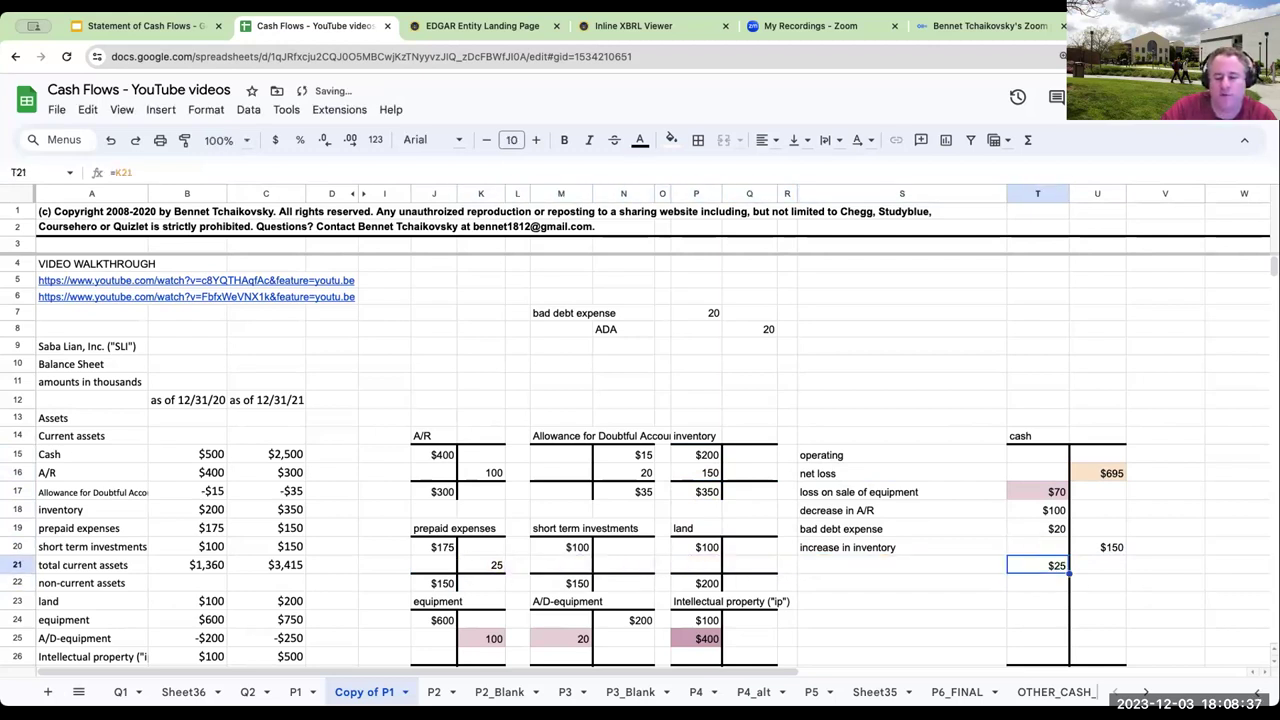
# - Label the operating line in S21 "decrease in ppd expenses"
pyautogui.click(901, 565)
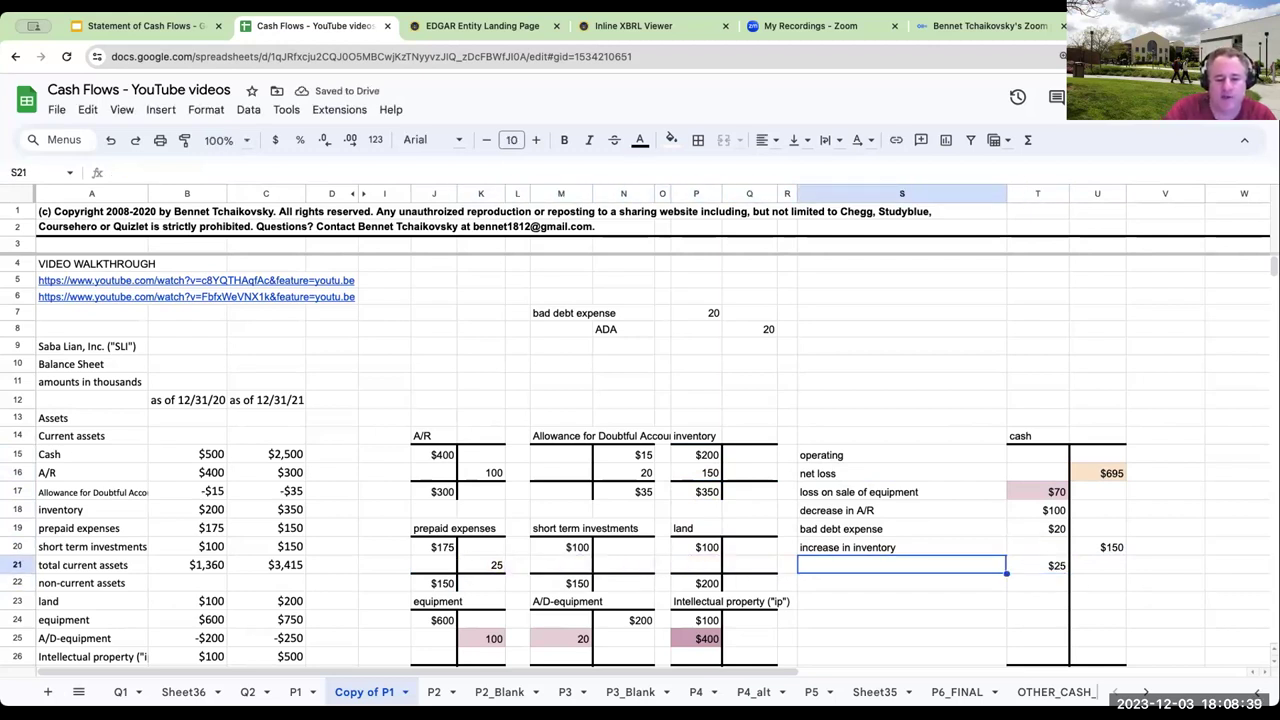
pyautogui.write('decrease ')
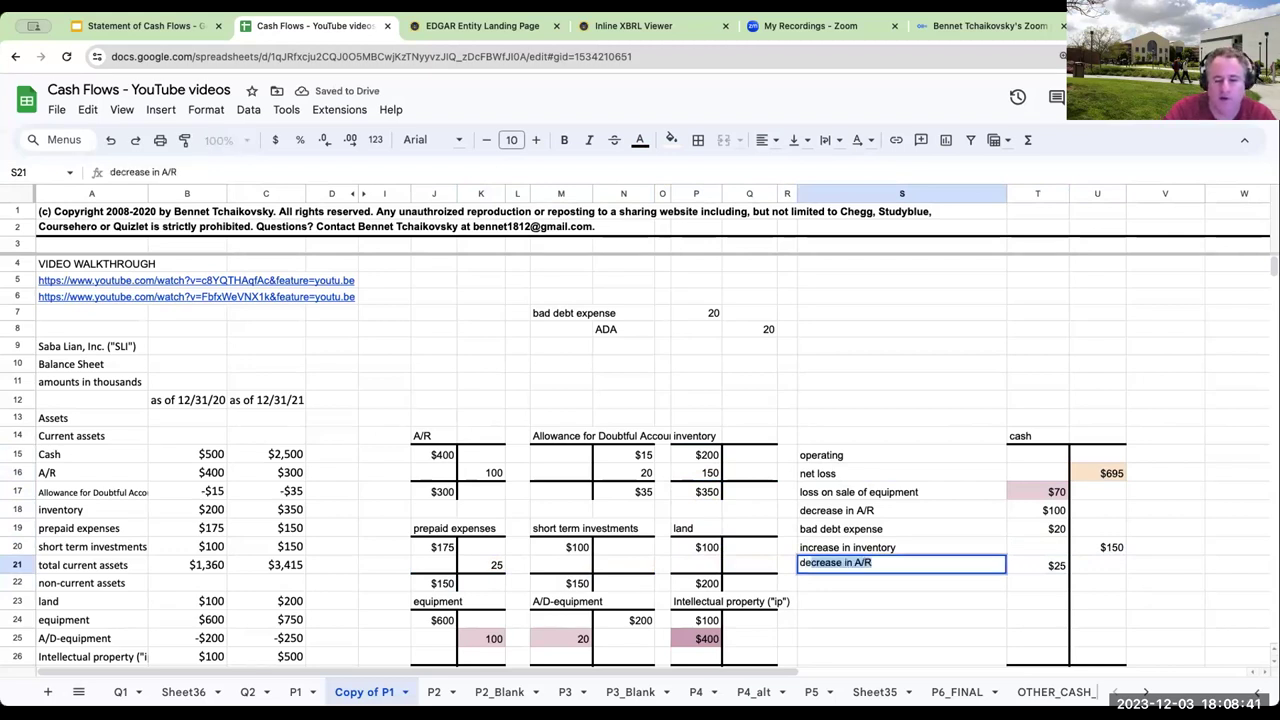
pyautogui.write('in ppd expenses')
pyautogui.press('Return')
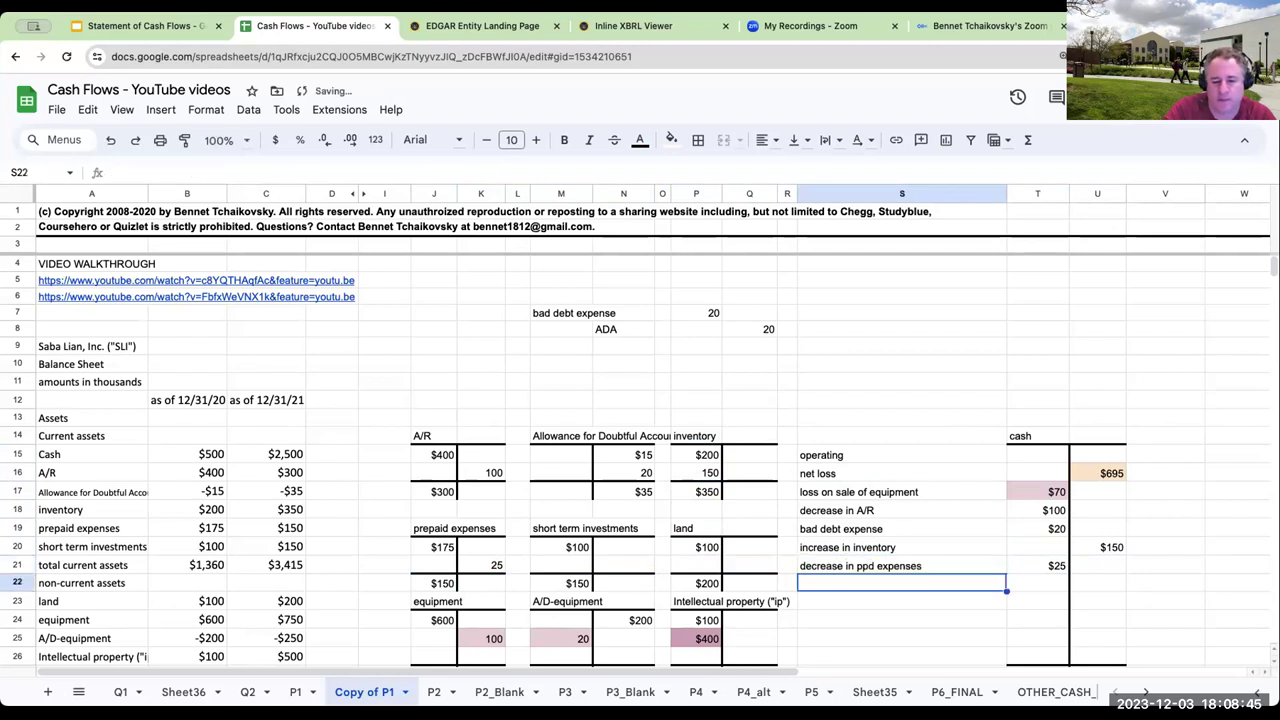
# - Post a 50 debit in M21 of the short term investments T-account to account for the year's increase
pyautogui.press('Up')
pyautogui.press('Left')
pyautogui.press('Left')
pyautogui.press('Left')
pyautogui.press('Left')
pyautogui.press('Left')
pyautogui.press('Left')
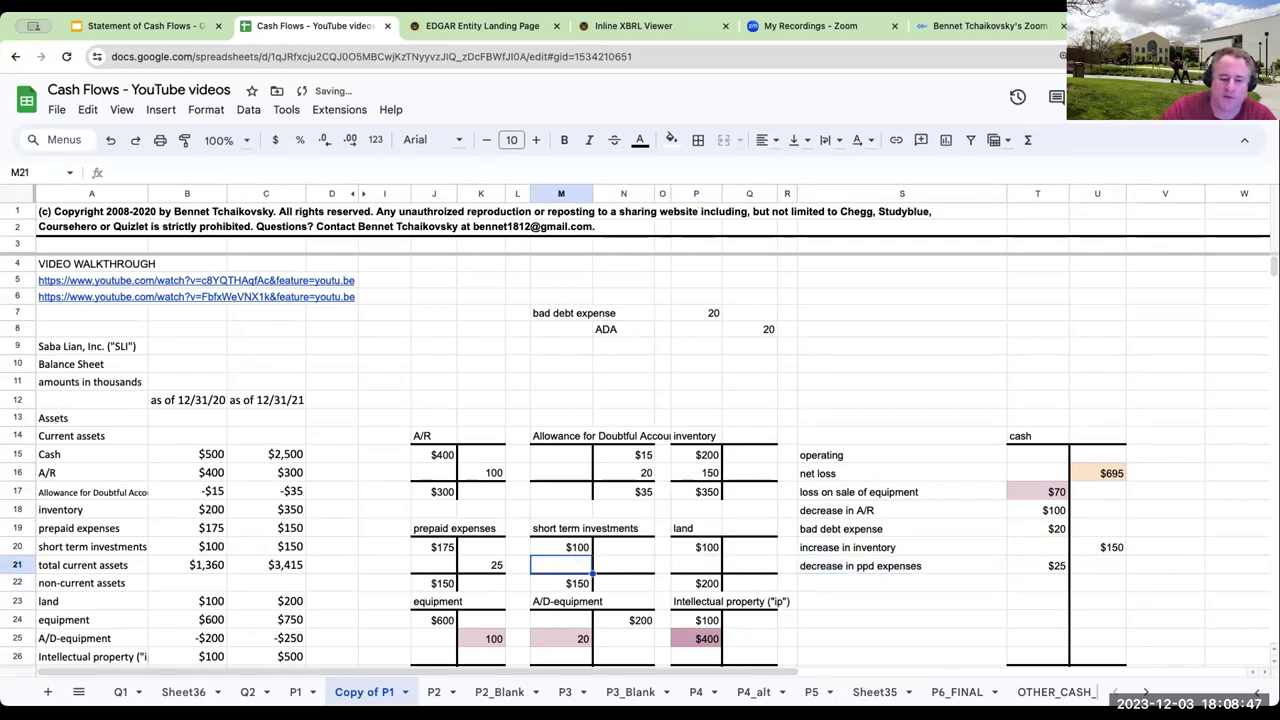
pyautogui.write('50')
pyautogui.press('Return')
# - Label the investing line in S31 "increase in s/t investments"
pyautogui.press('Down')
pyautogui.press('Down')
pyautogui.press('Down')
pyautogui.press('Down')
pyautogui.press('Down')
pyautogui.press('Down')
pyautogui.press('Down')
pyautogui.press('Down')
pyautogui.press('Down')
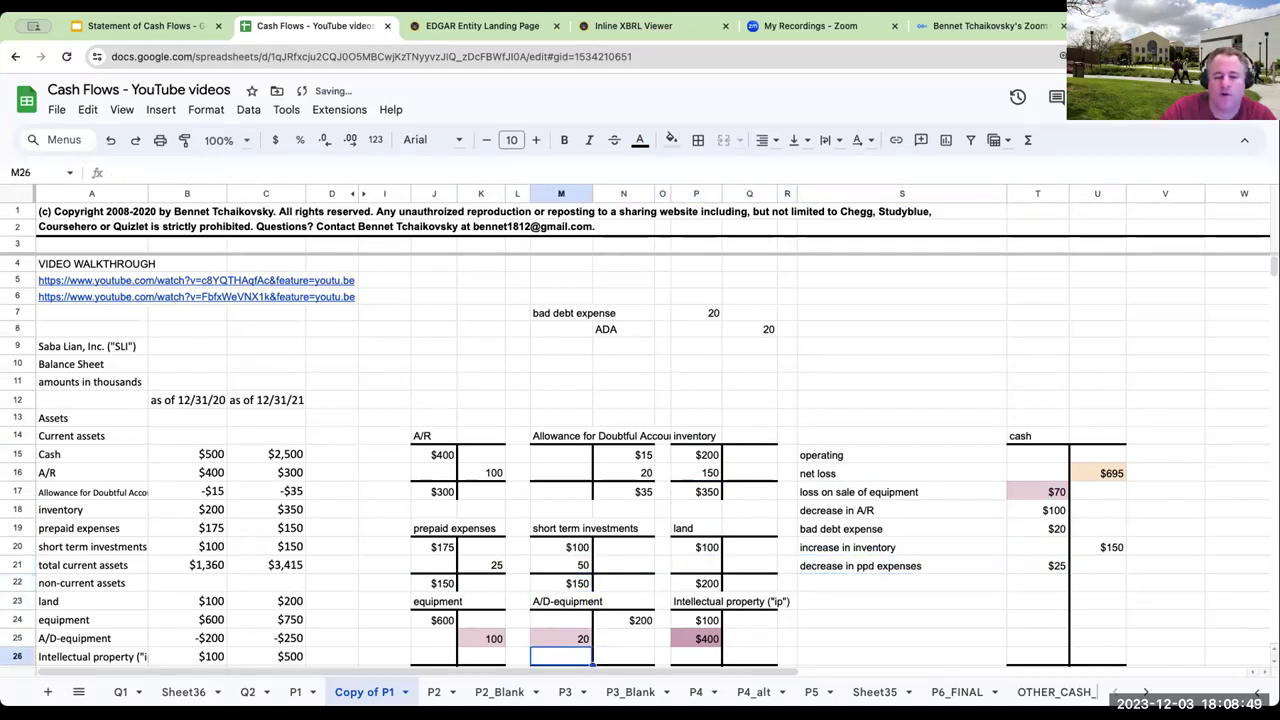
pyautogui.press('Right')
pyautogui.press('Right')
pyautogui.press('Right')
pyautogui.press('Right')
pyautogui.press('Right')
pyautogui.press('Right')
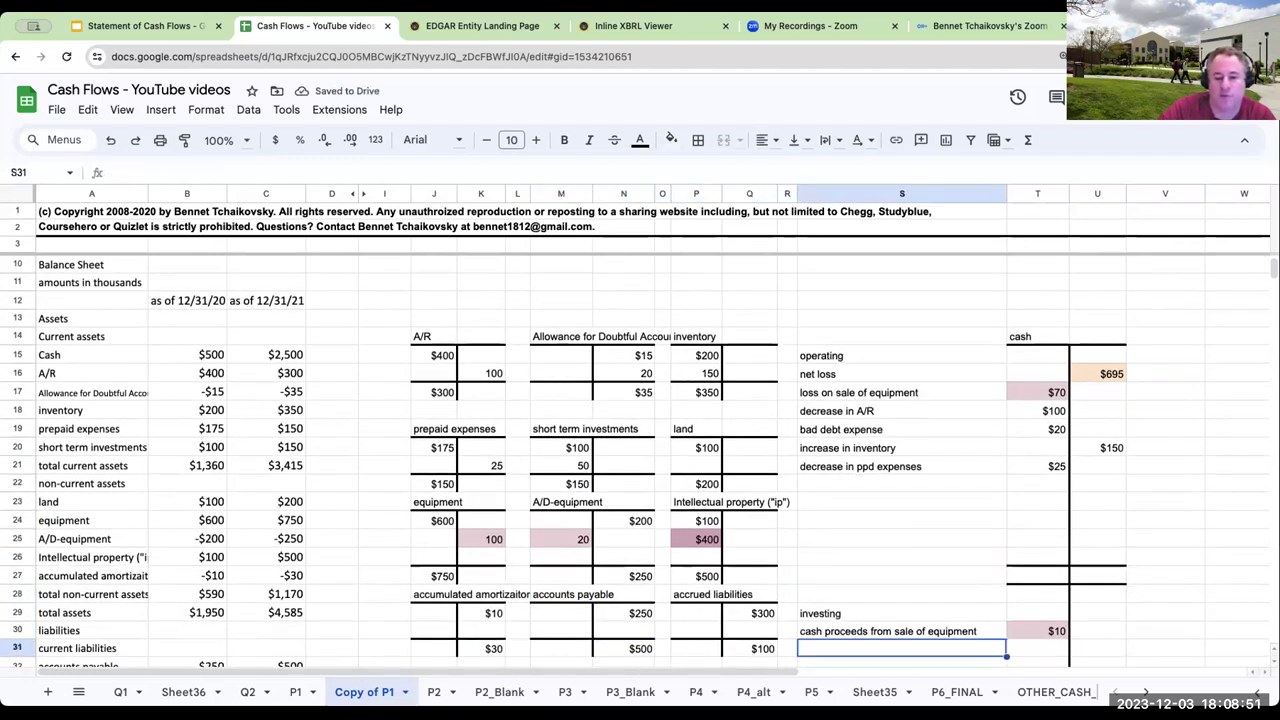
pyautogui.write('increase in ')
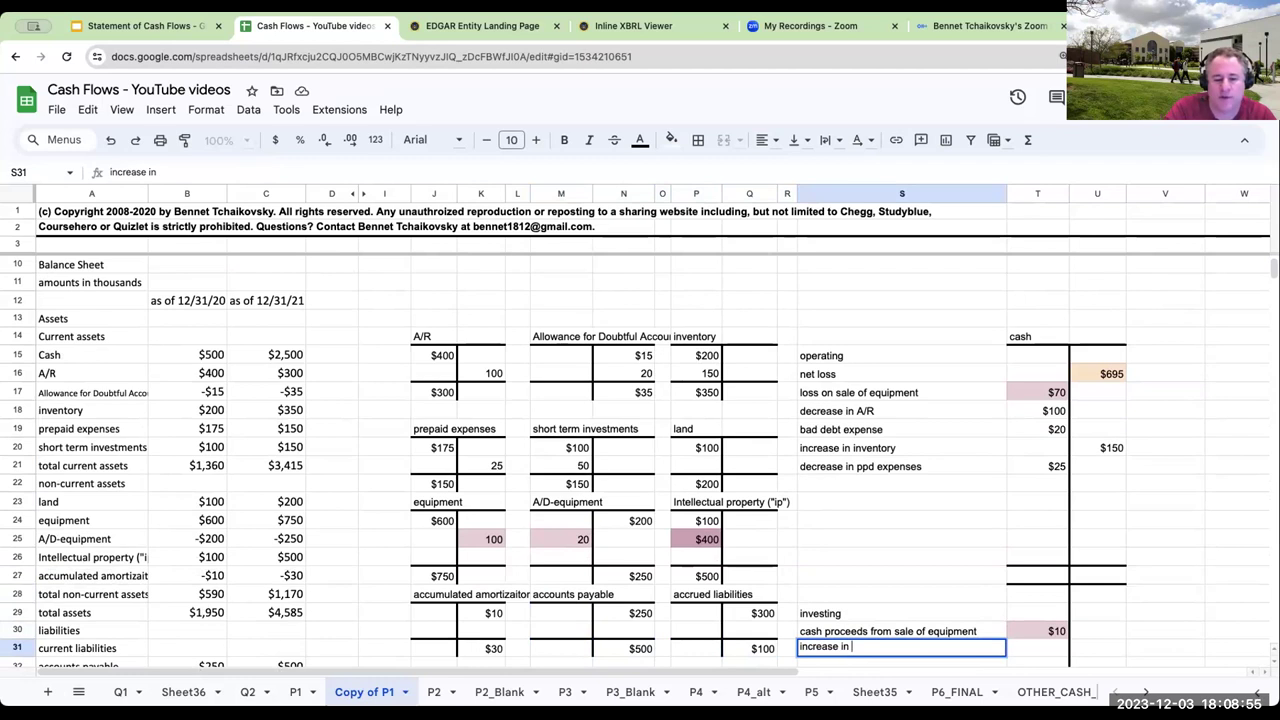
pyautogui.write('s/t investments')
pyautogui.press('Return')
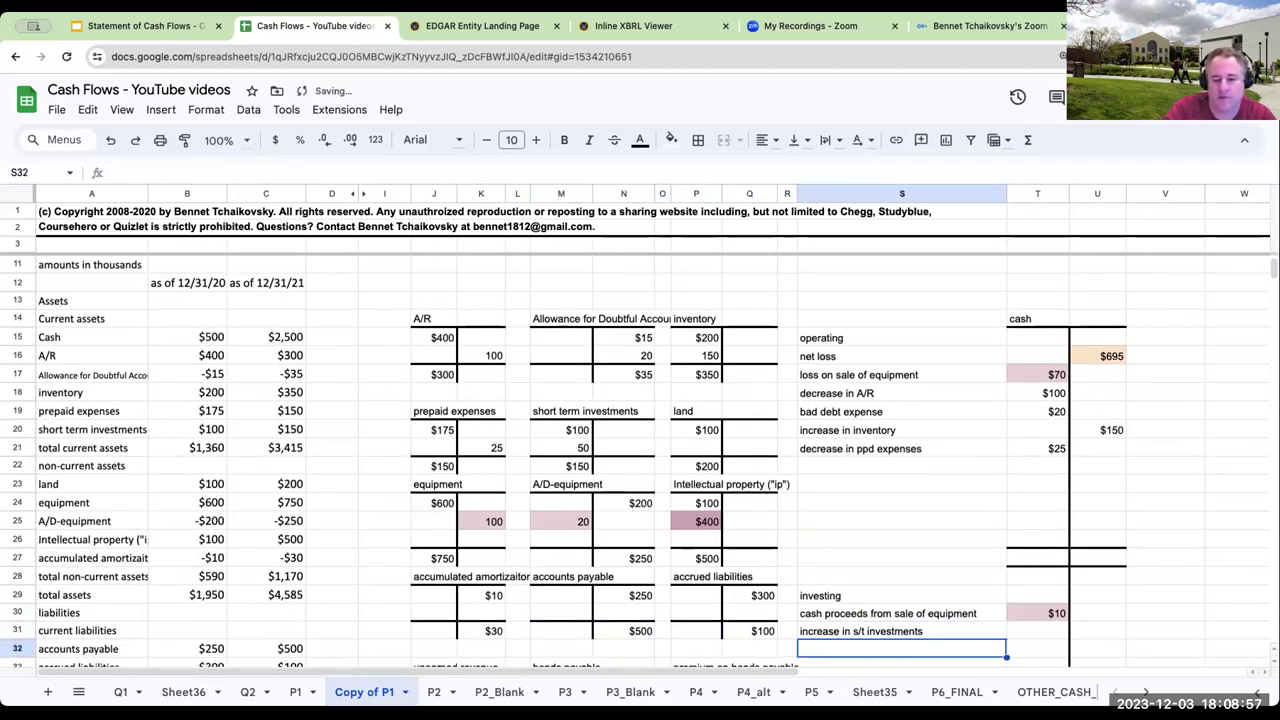
# - Link T31 on the cash T-account's debit side to the short term investments debit in M21
pyautogui.press('Up')
pyautogui.press('Right')
pyautogui.write('+')
pyautogui.press('Up')
pyautogui.press('Up')
pyautogui.press('Up')
pyautogui.press('Left')
pyautogui.press('Left')
pyautogui.press('Left')
pyautogui.press('Left')
pyautogui.press('Left')
pyautogui.press('Left')
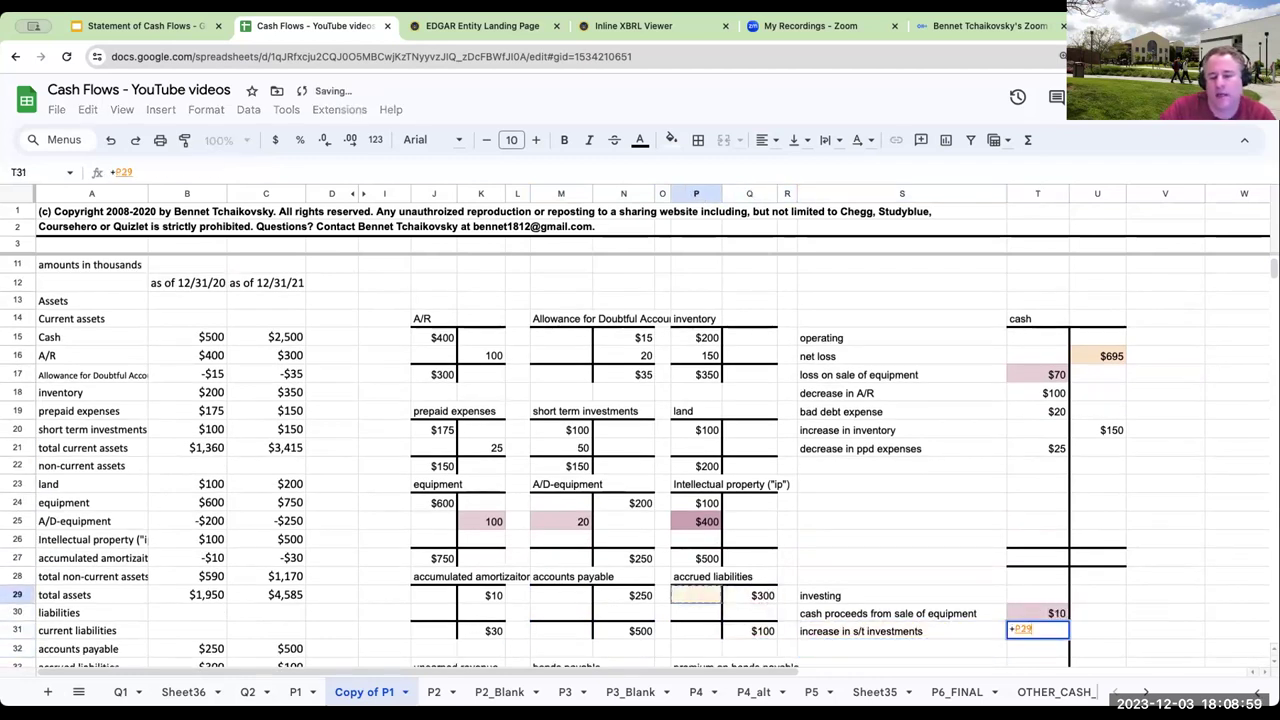
pyautogui.press('Up')
pyautogui.press('Left')
pyautogui.press('Up')
pyautogui.press('Up')
pyautogui.press('Up')
pyautogui.press('Up')
pyautogui.press('Up')
pyautogui.press('Up')
pyautogui.press('Return')
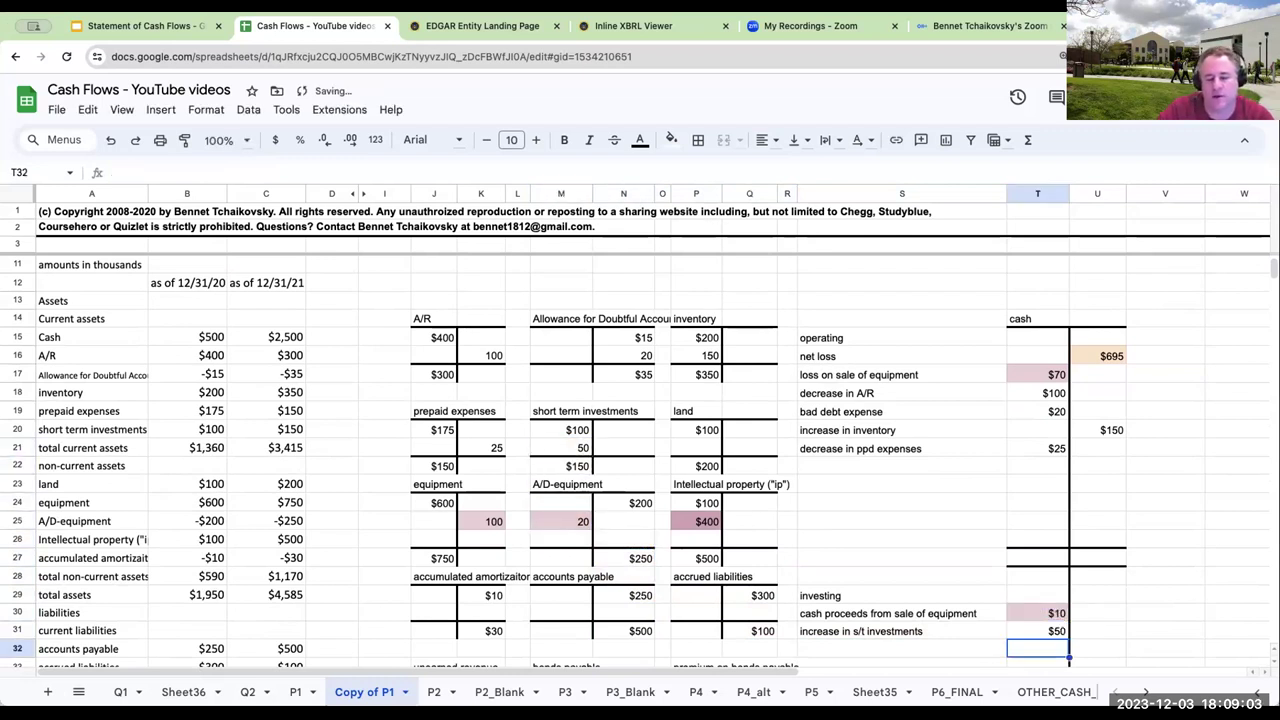
# - Clear the short term investments amount from T31 on the cash T-account's debit side
pyautogui.click(716, 447)
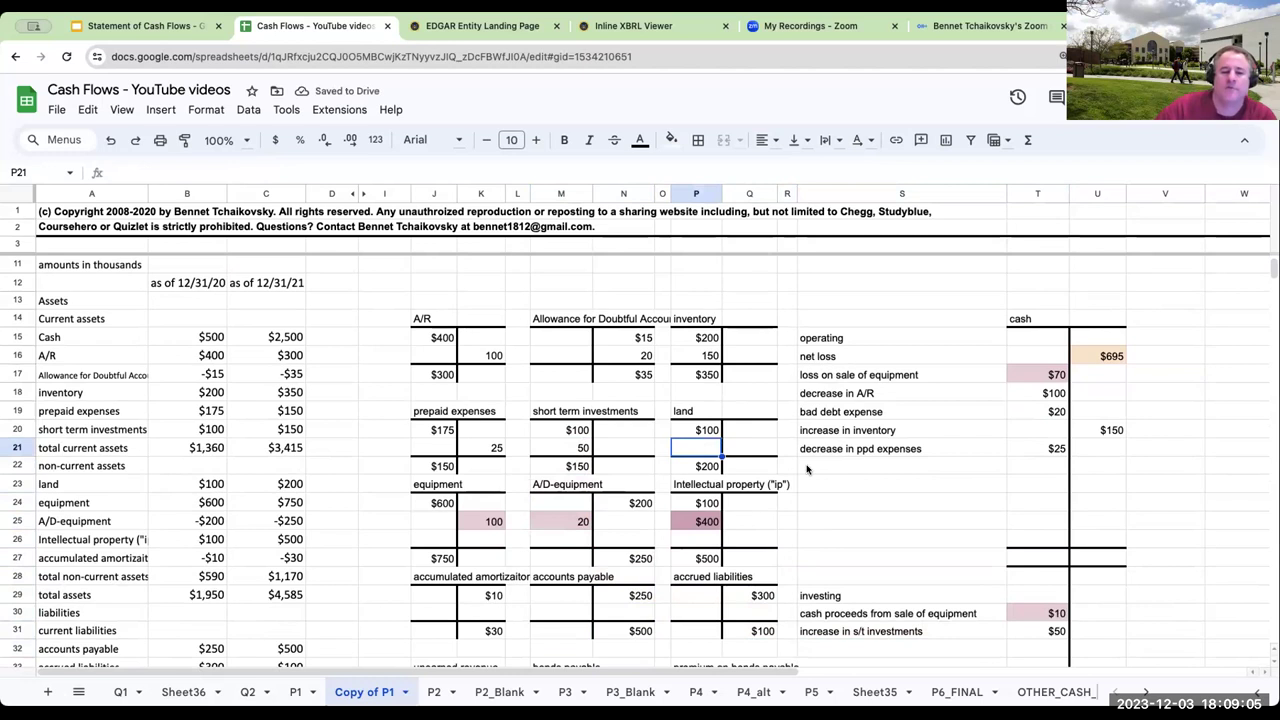
pyautogui.click(1040, 631)
pyautogui.press('Delete')
# - Link U31 on the cash T-account's credit side to the short term investments debit in M21
pyautogui.click(1097, 630)
pyautogui.write('+')
pyautogui.press('Left')
pyautogui.press('Left')
pyautogui.press('Left')
pyautogui.press('Up')
pyautogui.press('Up')
pyautogui.press('Up')
pyautogui.press('Up')
pyautogui.press('Up')
pyautogui.press('Up')
pyautogui.press('Left')
pyautogui.press('Left')
pyautogui.press('Left')
pyautogui.press('Left')
pyautogui.press('Up')
pyautogui.press('Up')
pyautogui.press('Left')
pyautogui.press('Up')
pyautogui.press('Up')
pyautogui.press('Return')
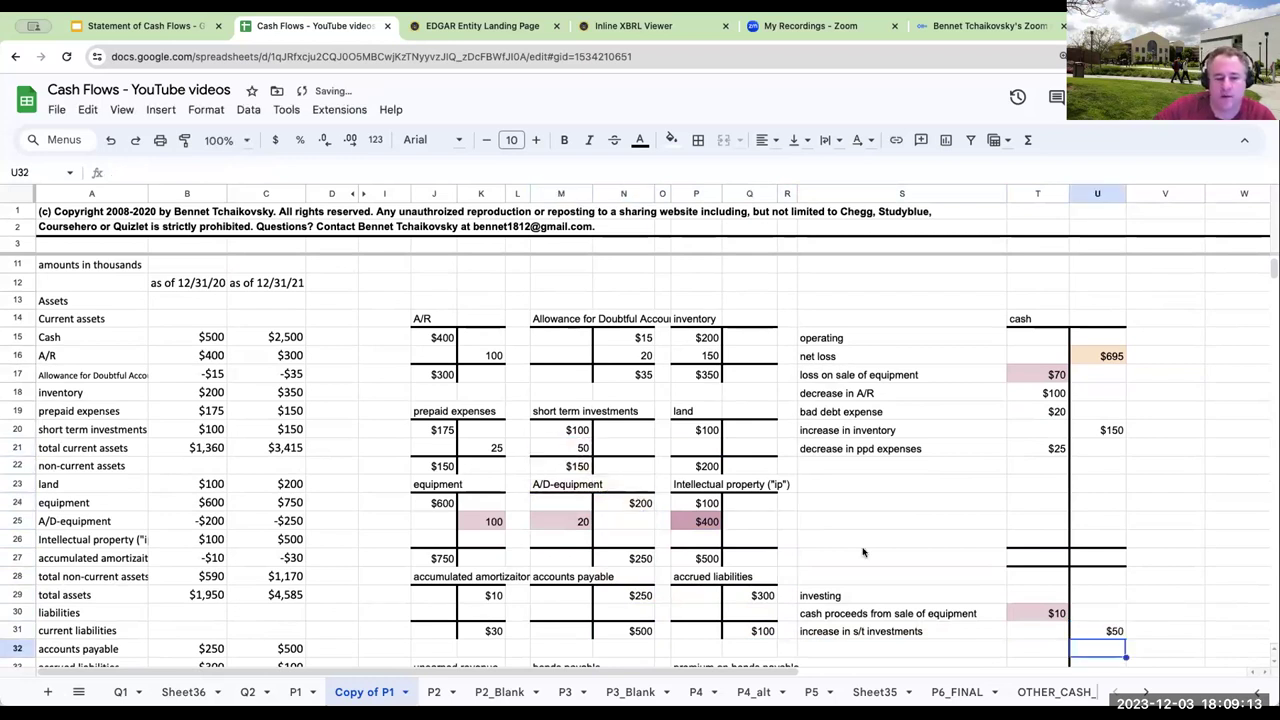
# - Fill the short term investments debit in M21 and its matching cash credit in U31 with the same orange
pyautogui.click(575, 448)
pyautogui.click(671, 140)
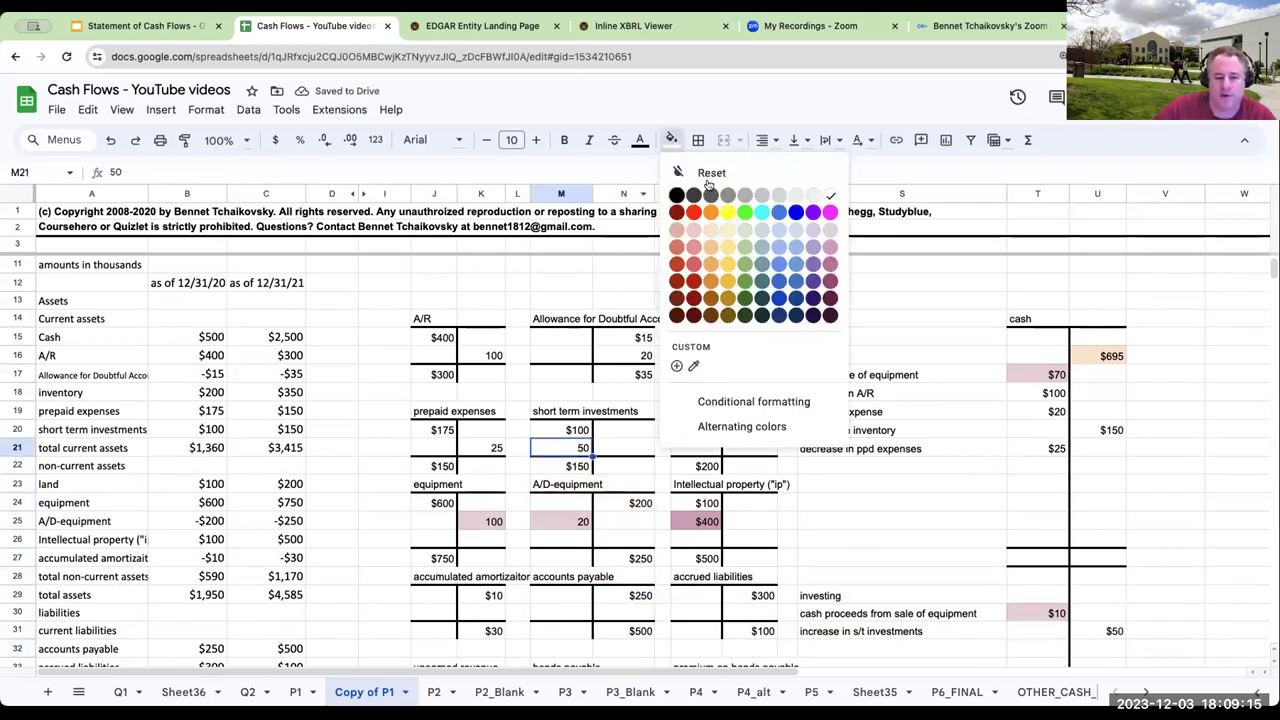
pyautogui.click(710, 262)
pyautogui.click(1094, 633)
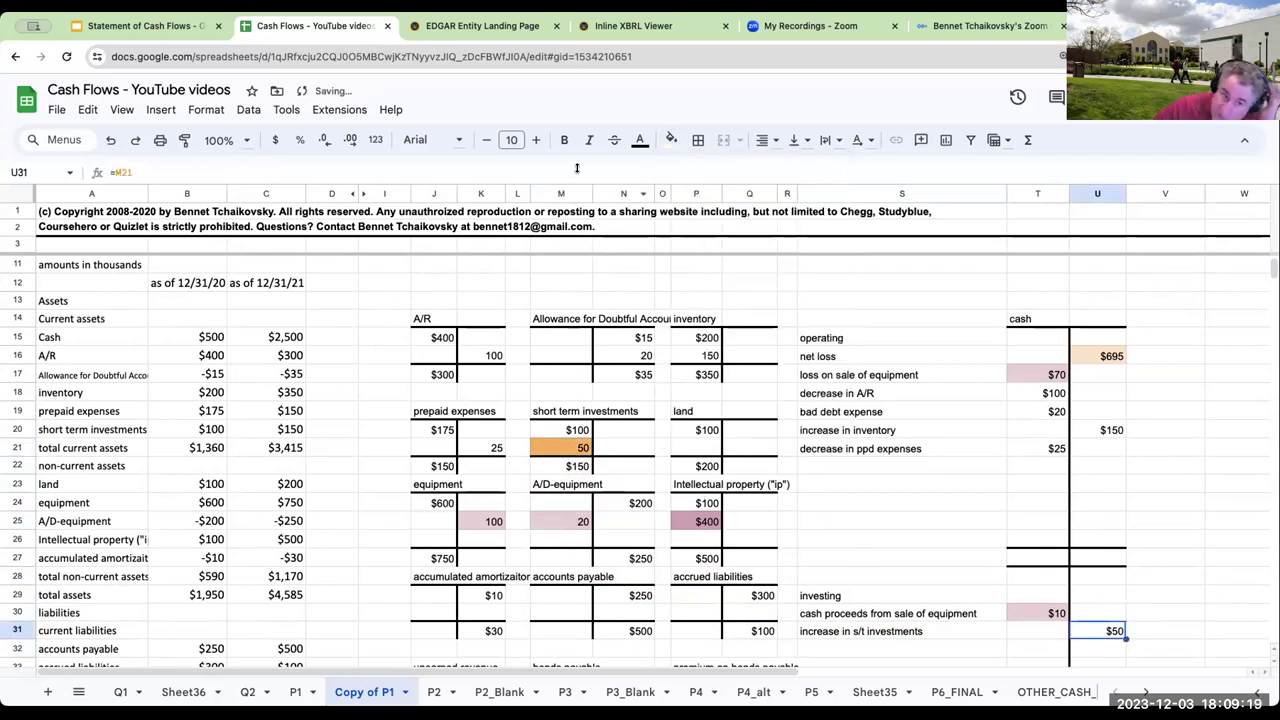
pyautogui.click(671, 140)
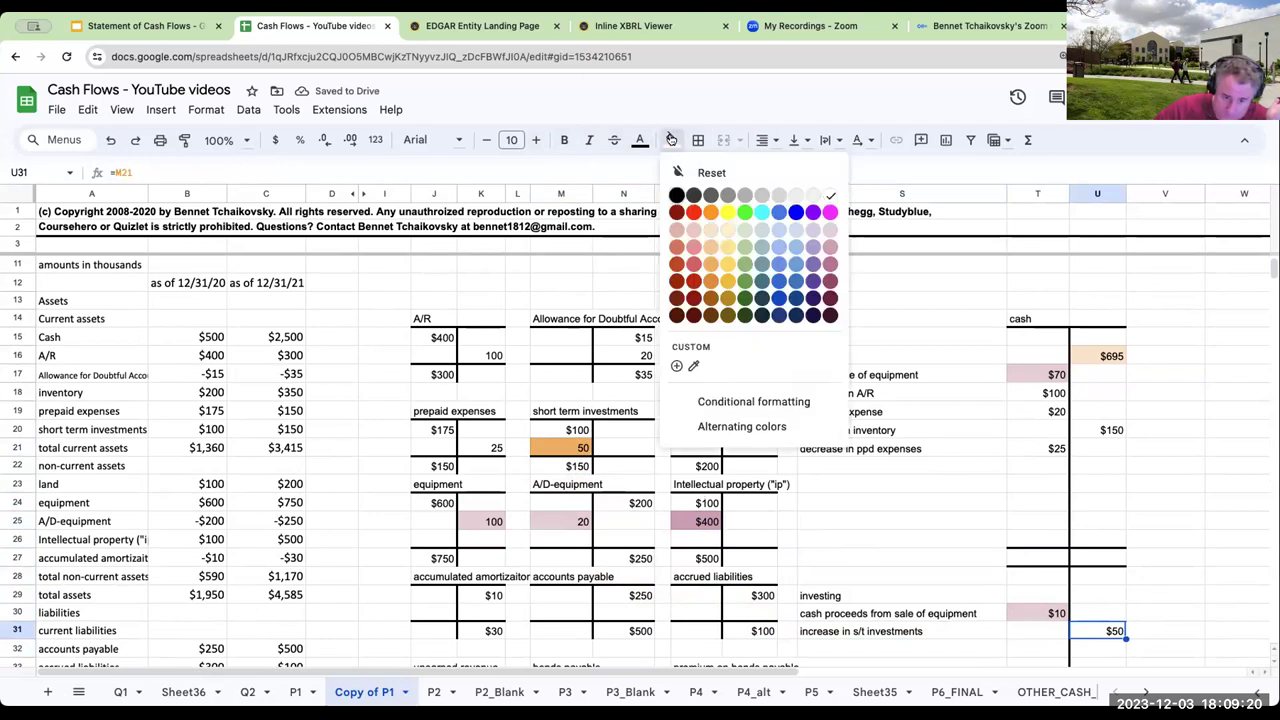
pyautogui.click(710, 262)
pyautogui.click(858, 645)
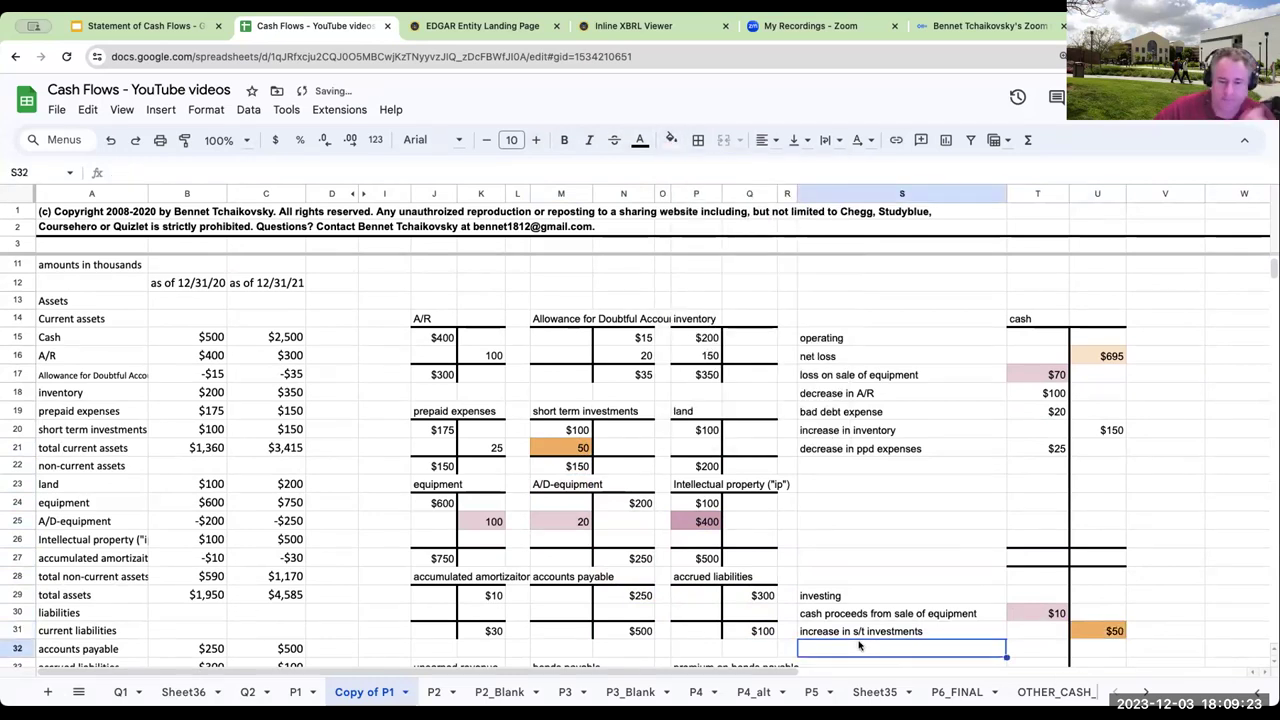
# - Post a 100 debit in P21 of the land T-account to account for the year's increase
pyautogui.click(701, 453)
pyautogui.write('100')
pyautogui.press('Return')
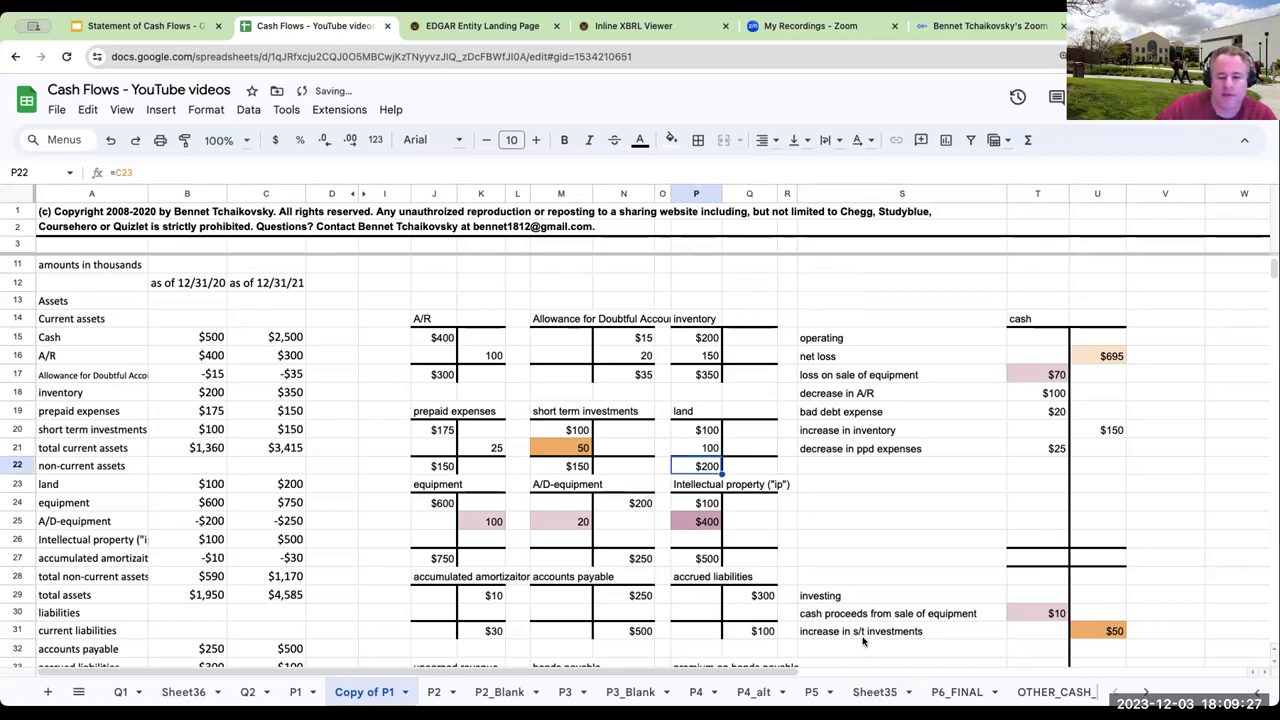
# - Fill U32 on the cash T-account's credit side and the land debit in P21 with the same light purple
pyautogui.click(1088, 648)
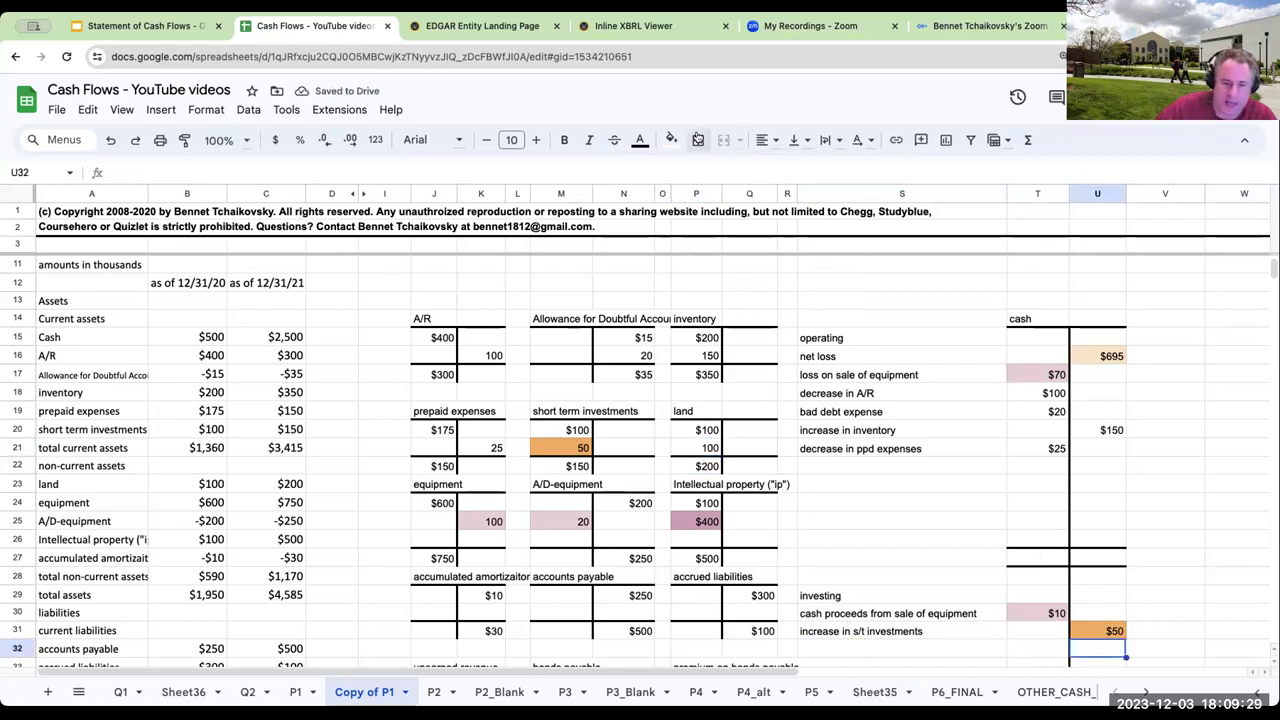
pyautogui.click(672, 140)
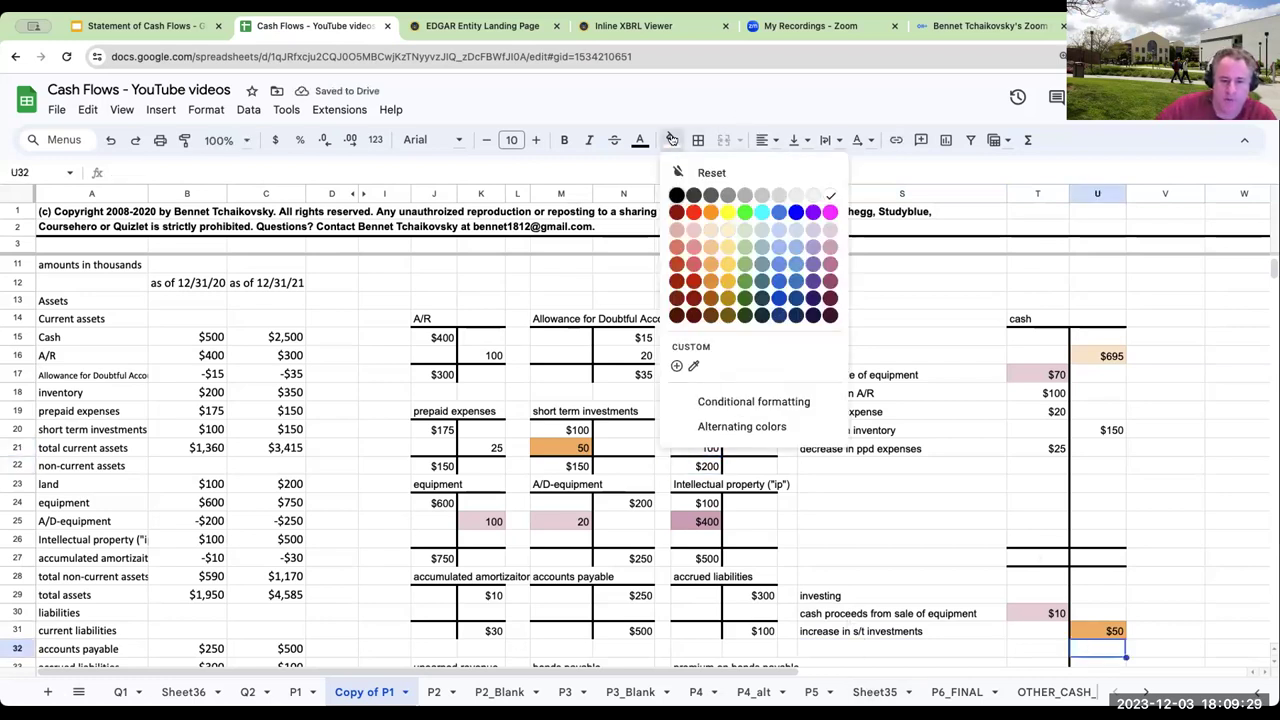
pyautogui.click(814, 246)
pyautogui.click(700, 447)
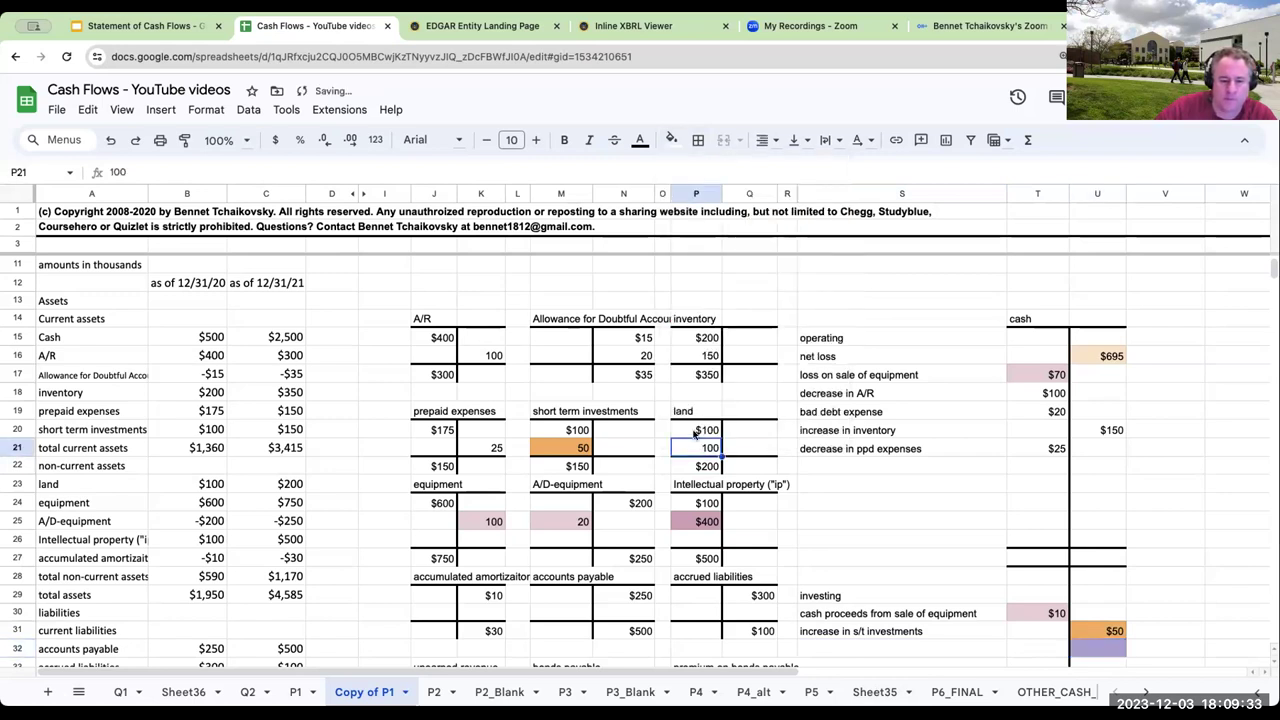
pyautogui.click(674, 140)
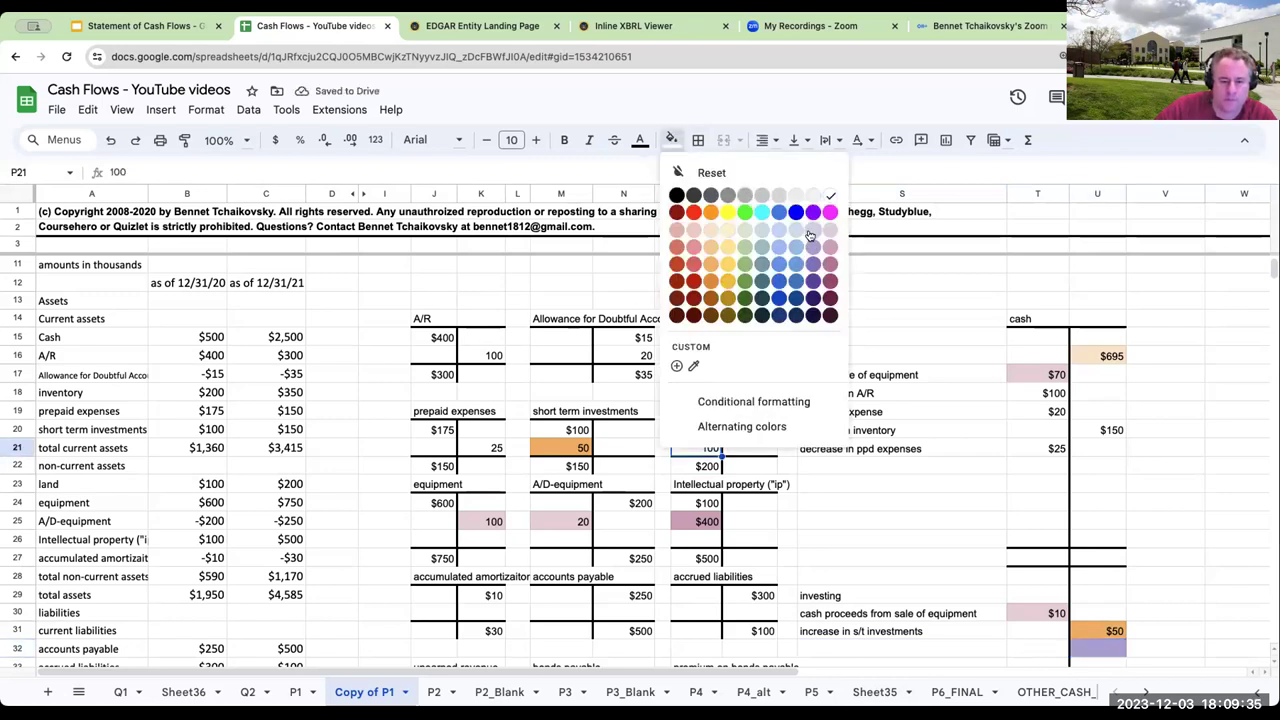
pyautogui.click(816, 248)
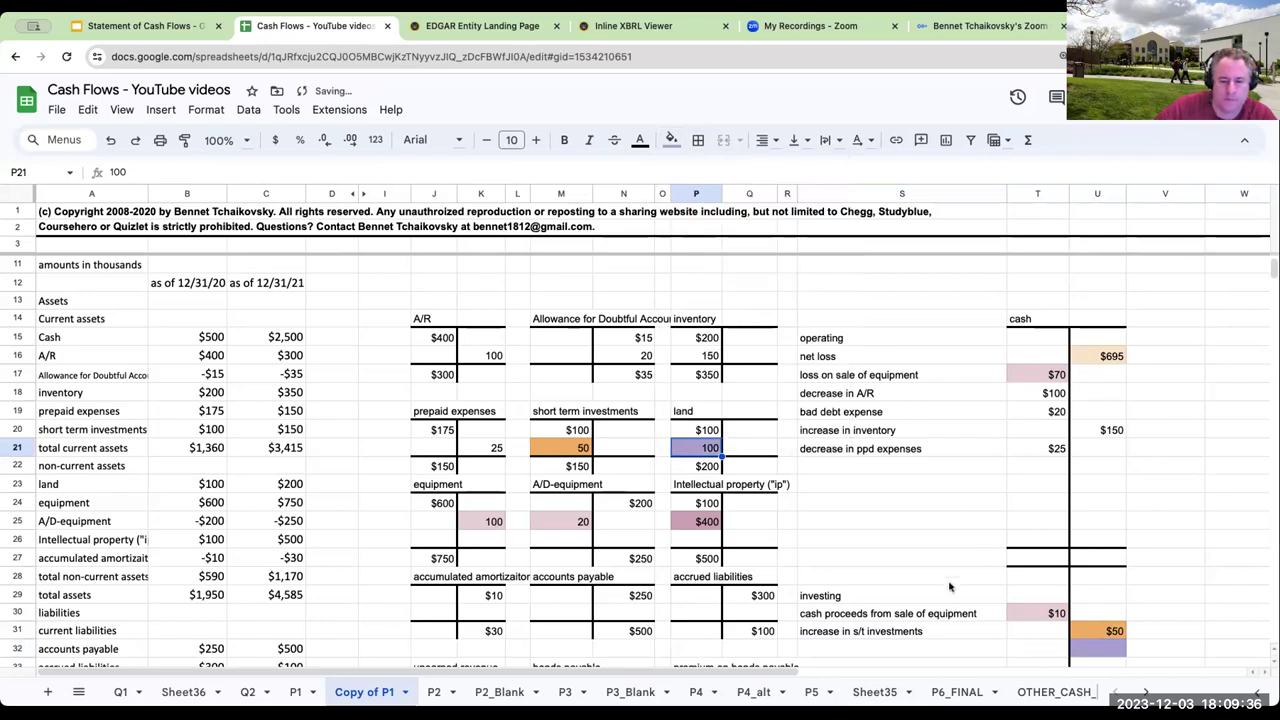
# - Enter a 100 cash credit in U32 and label its investing line in S32 "purchase of land"
pyautogui.click(1102, 652)
pyautogui.write('100')
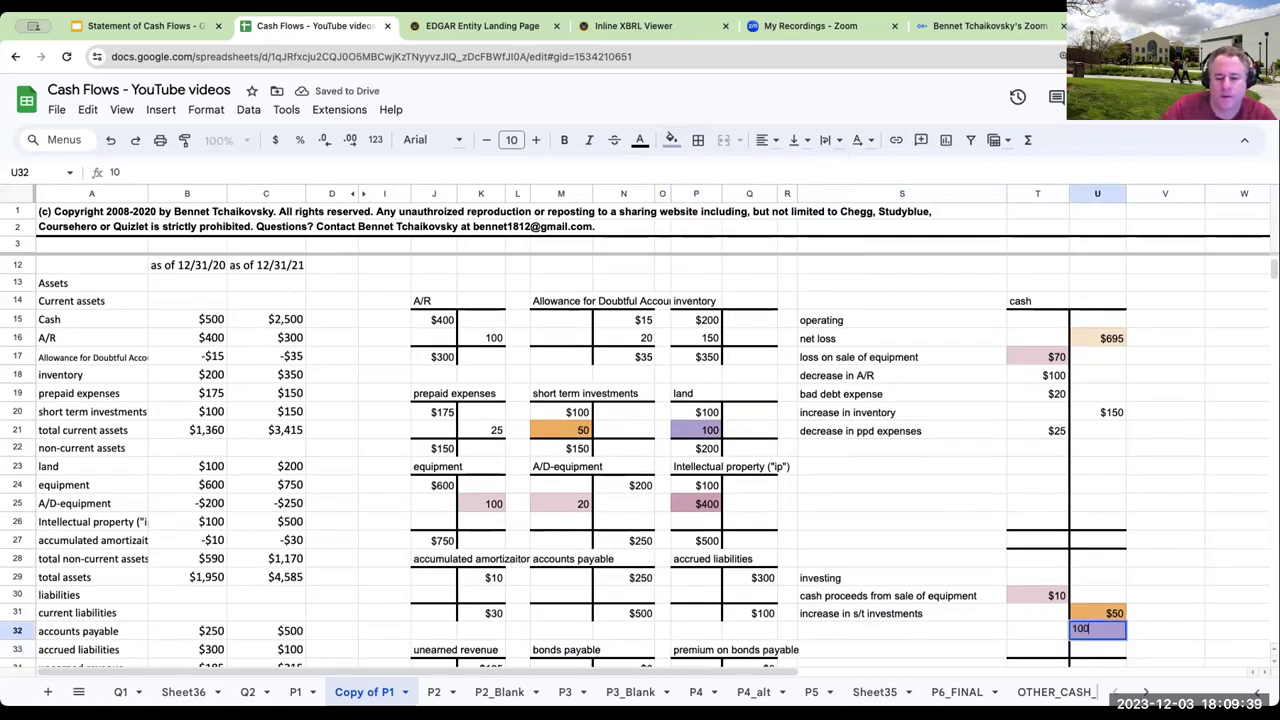
pyautogui.click(787, 631)
pyautogui.click(901, 631)
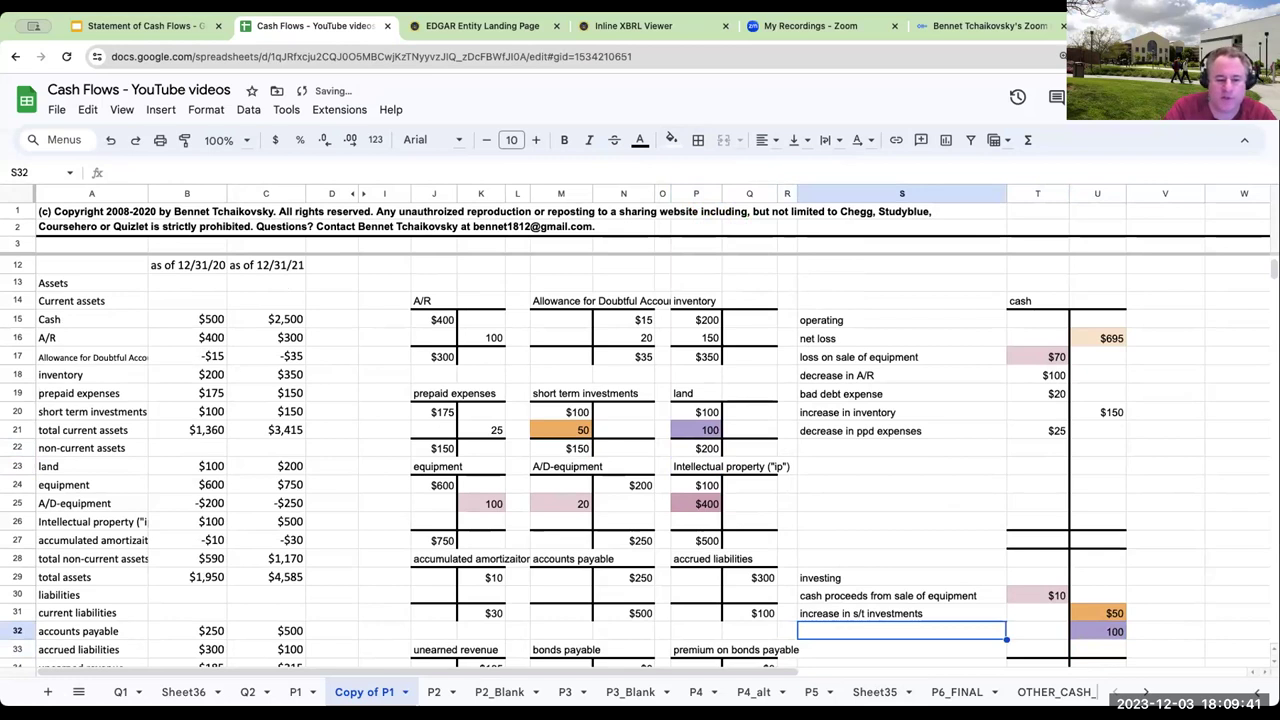
pyautogui.write('purchase of land')
pyautogui.press('Return')
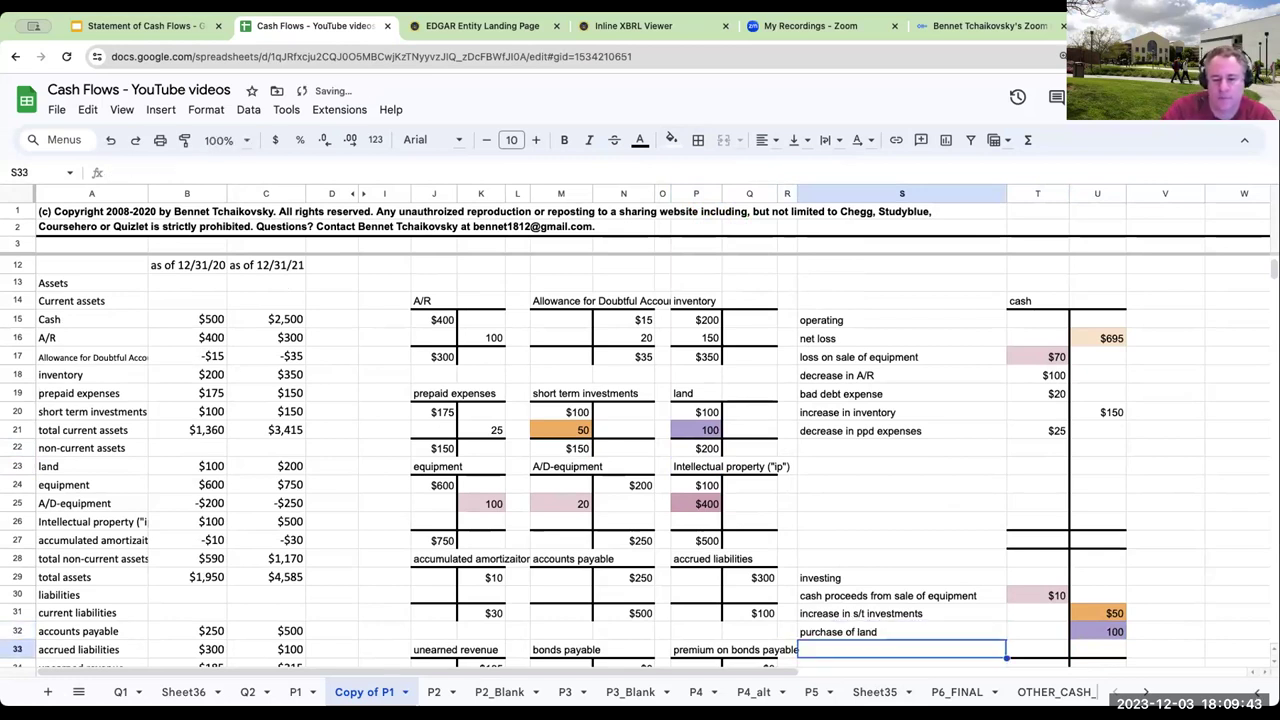
pyautogui.click(1097, 631)
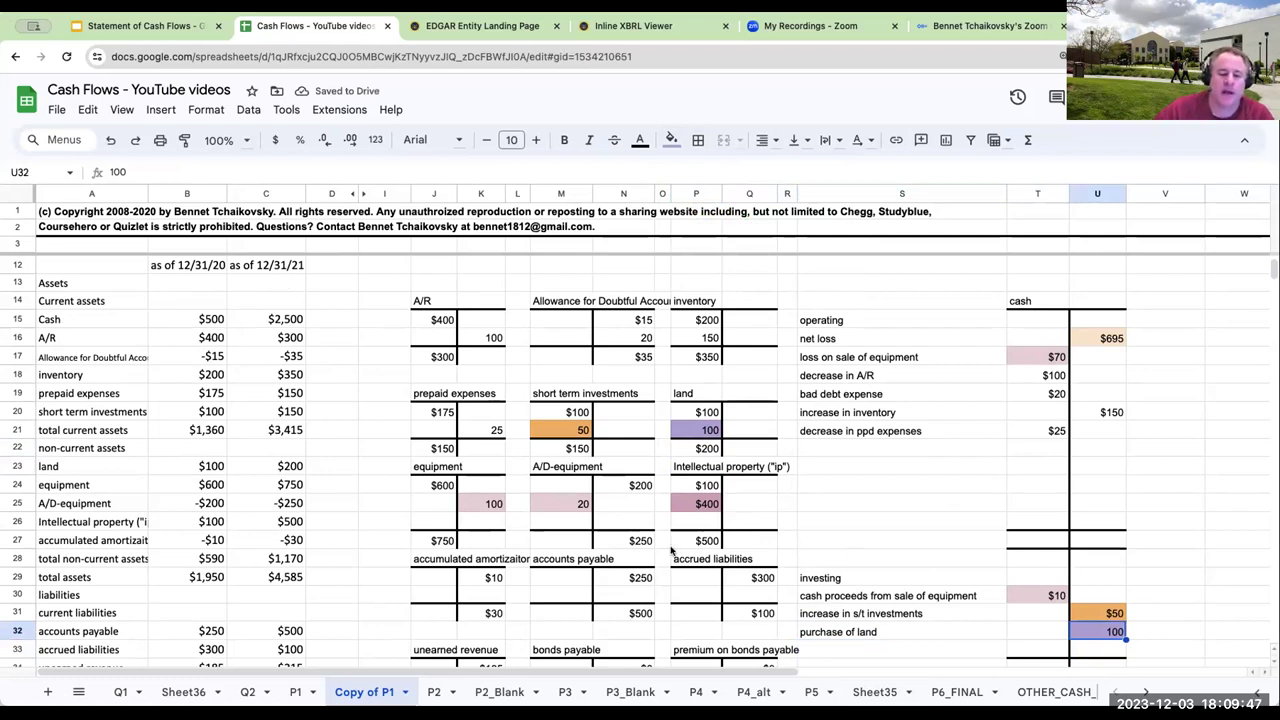
# - Fill the equipment T-account's empty debit cell J26 with yellow
pyautogui.click(438, 489)
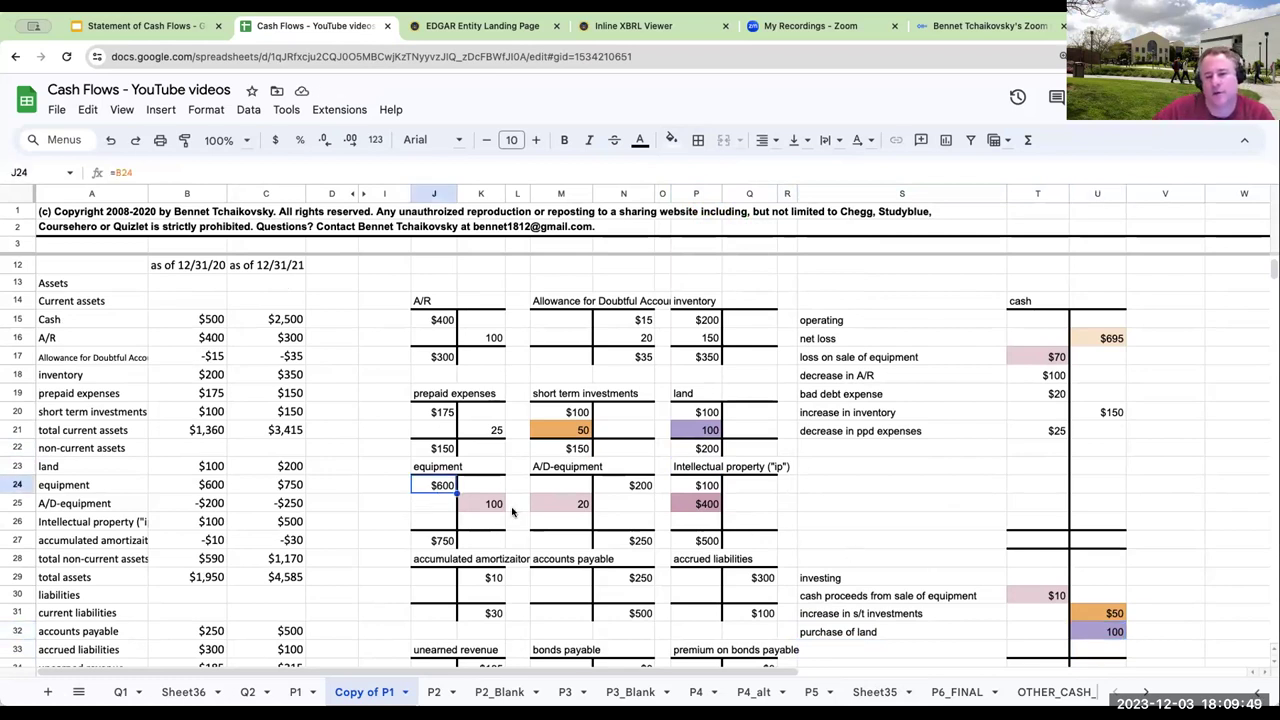
pyautogui.click(427, 521)
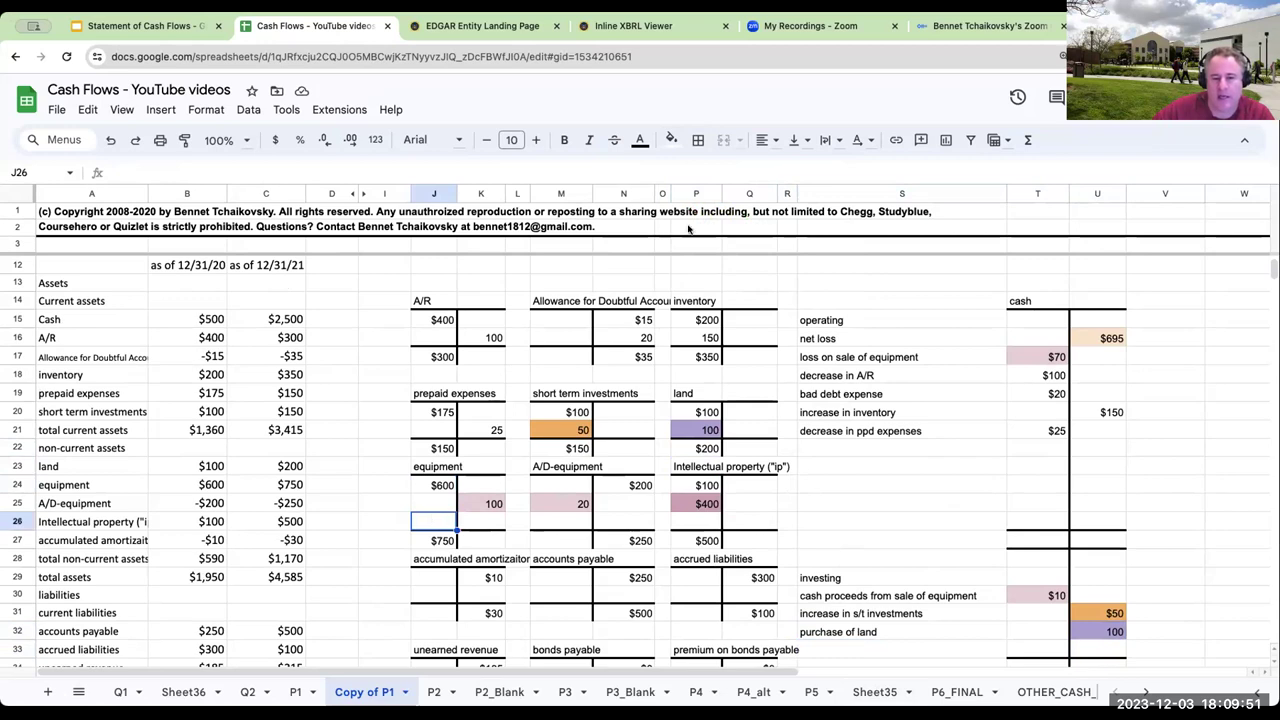
pyautogui.click(671, 140)
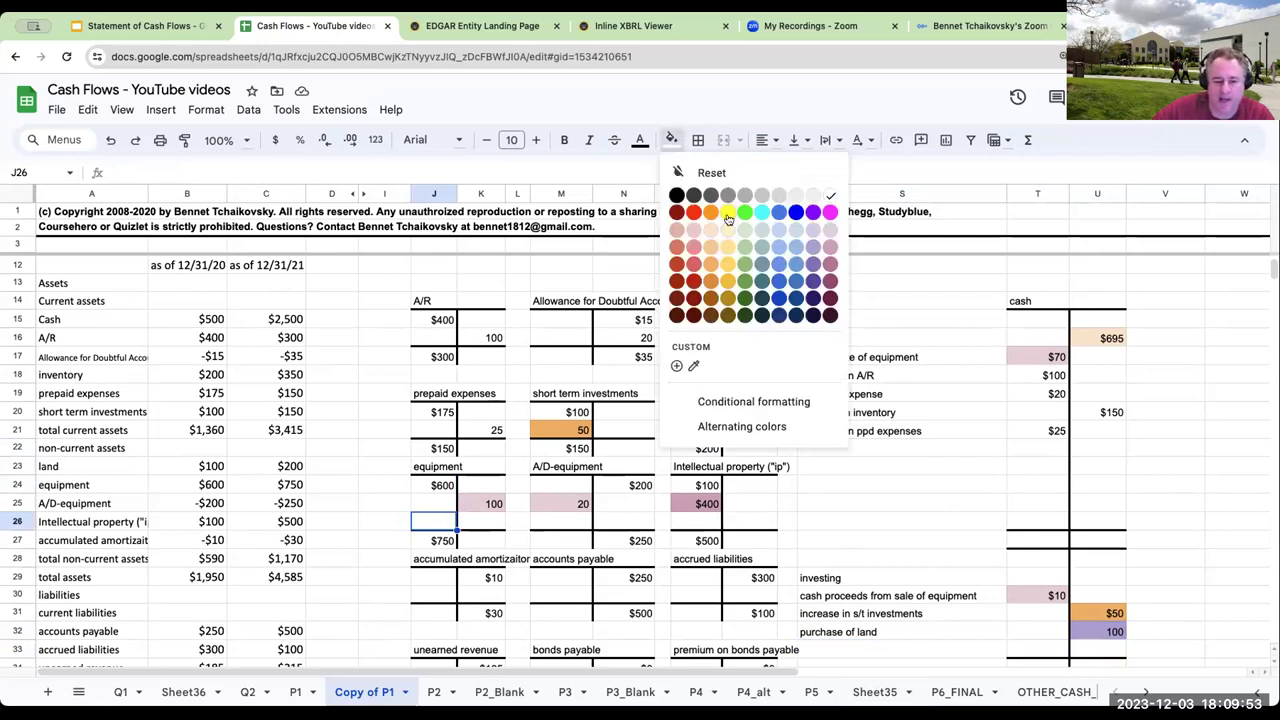
pyautogui.click(724, 216)
pyautogui.scroll(-5, 920, 413)
pyautogui.scroll(7, 920, 413)
pyautogui.scroll(-2, 830, 418)
# - Examine the equipment T-account, including the disposal credit in K25, to work out the missing debit
pyautogui.click(347, 485)
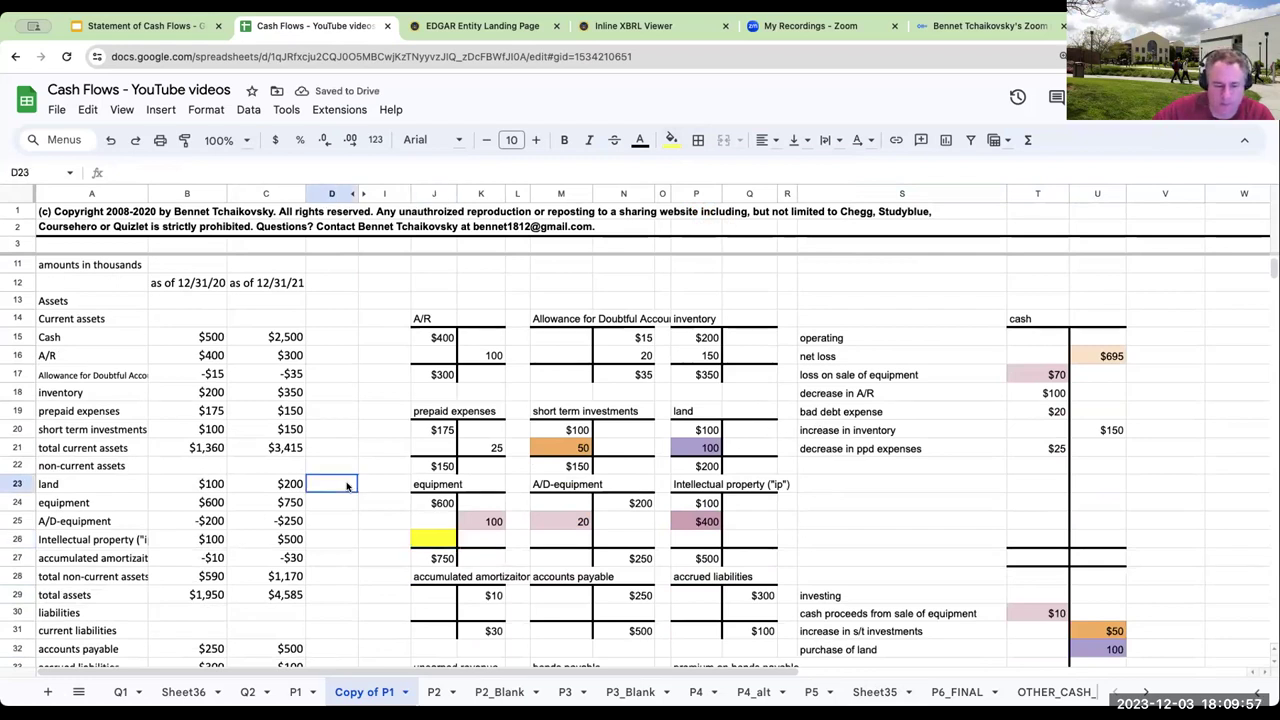
pyautogui.press('Right')
pyautogui.press('Right')
pyautogui.press('Right')
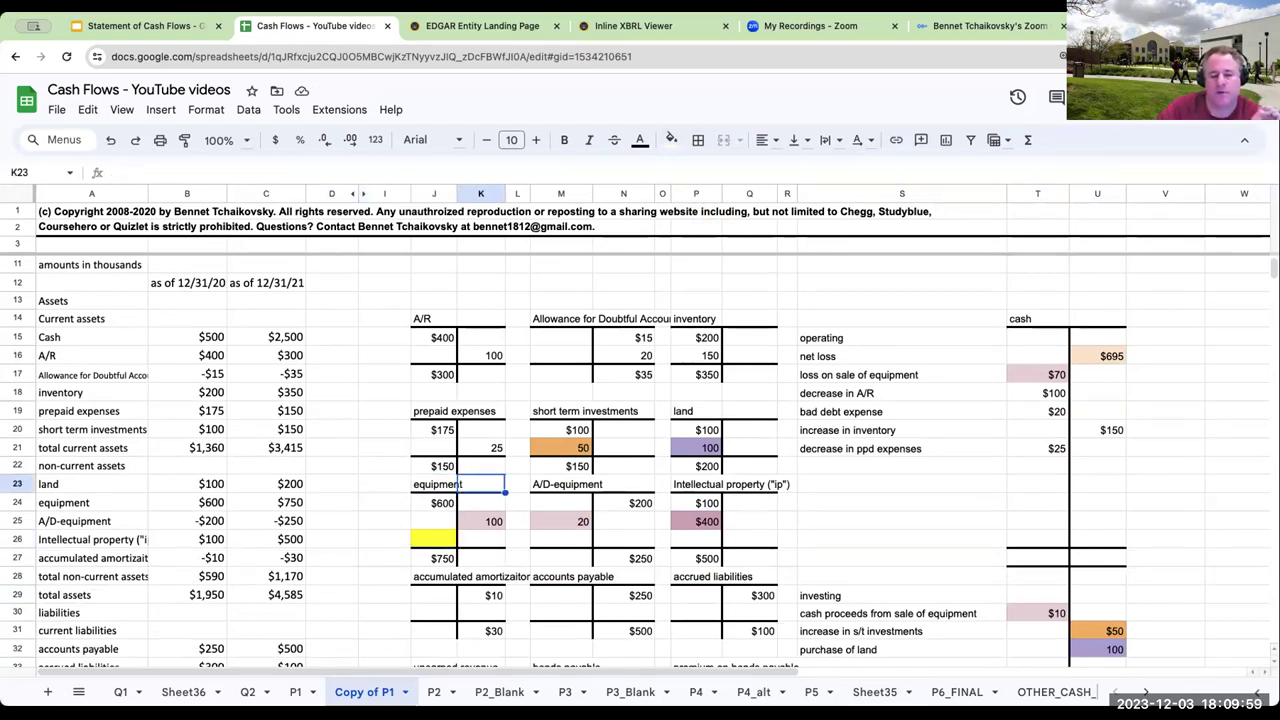
pyautogui.press('Down')
pyautogui.press('Down')
pyautogui.press('Right')
pyautogui.hotkey('shift', 'Right')
pyautogui.hotkey('shift', 'Left')
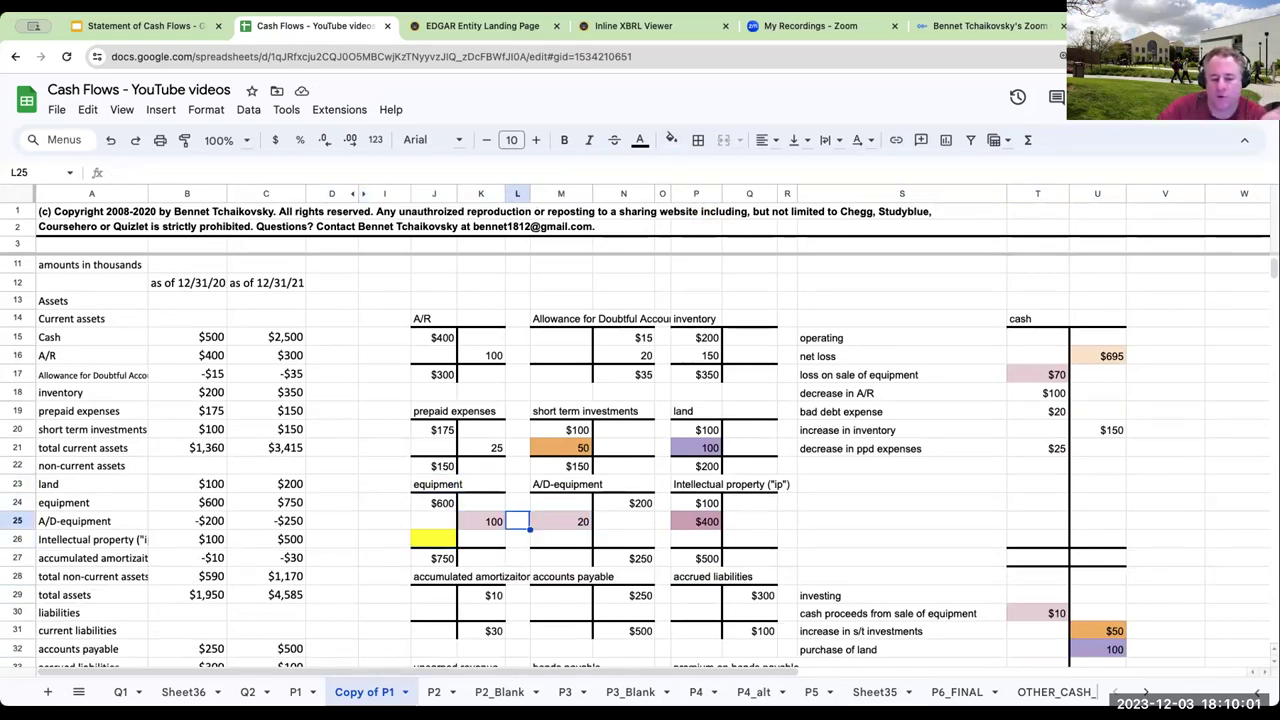
pyautogui.press('Left')
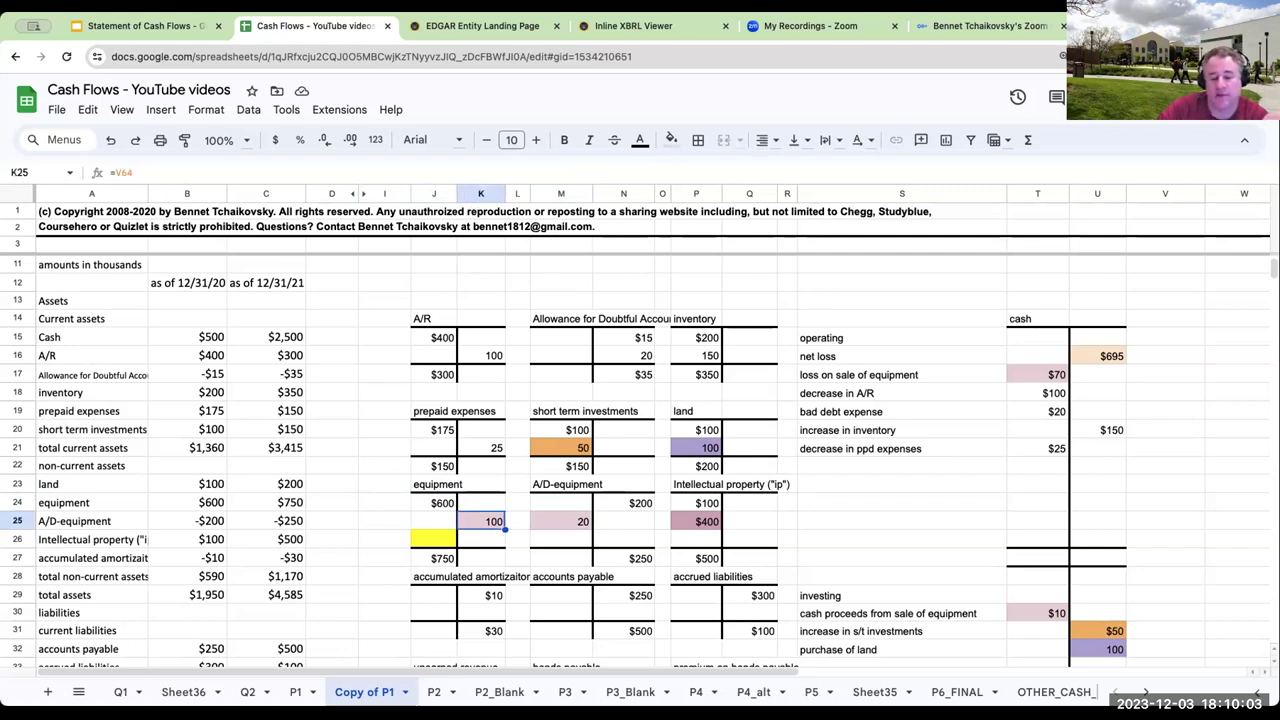
pyautogui.click(384, 521)
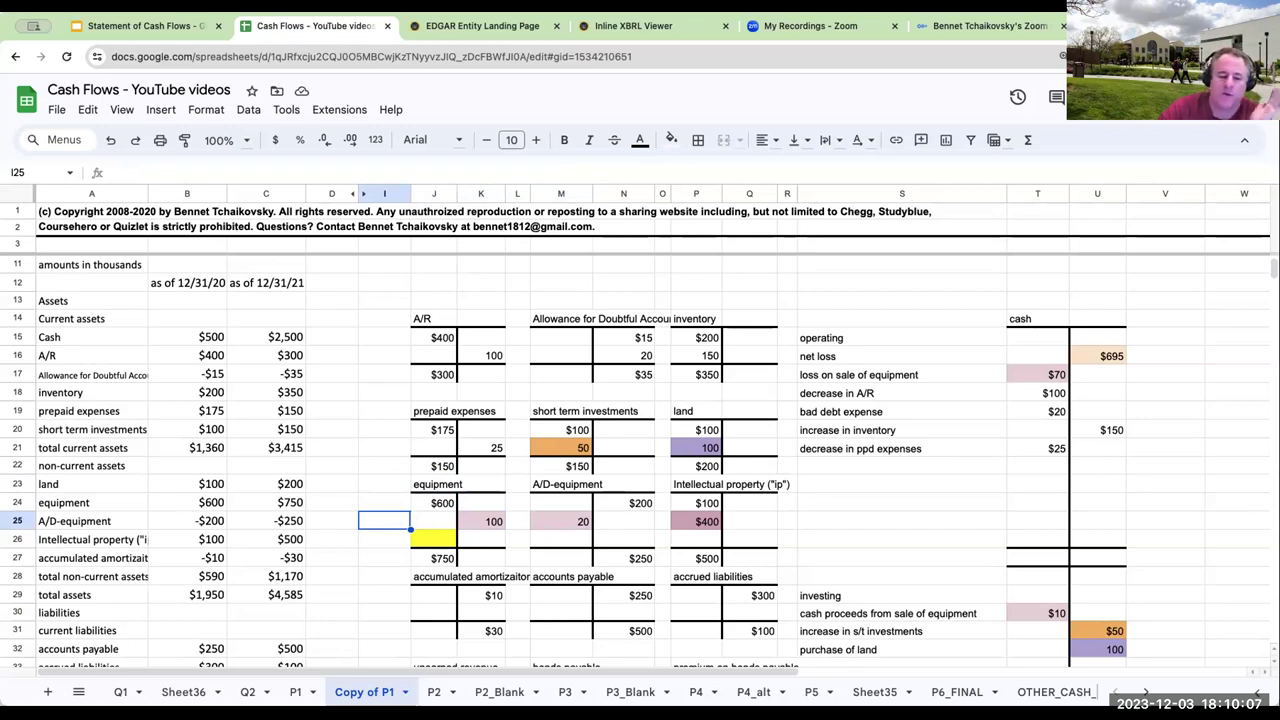
pyautogui.press('Right')
pyautogui.press('Right')
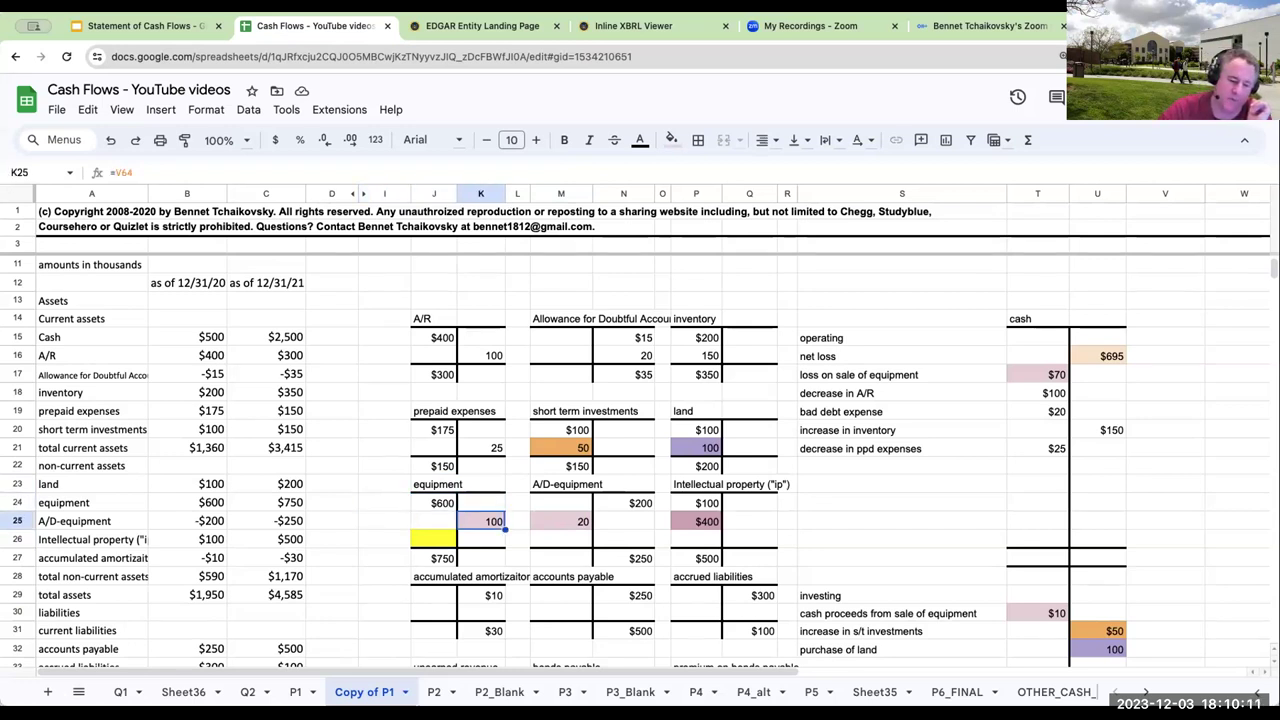
# - Post a 250 debit in J26 of the equipment T-account
pyautogui.press('Left')
pyautogui.press('Up')
pyautogui.press('Down')
pyautogui.press('Down')
pyautogui.write('250')
pyautogui.press('Return')
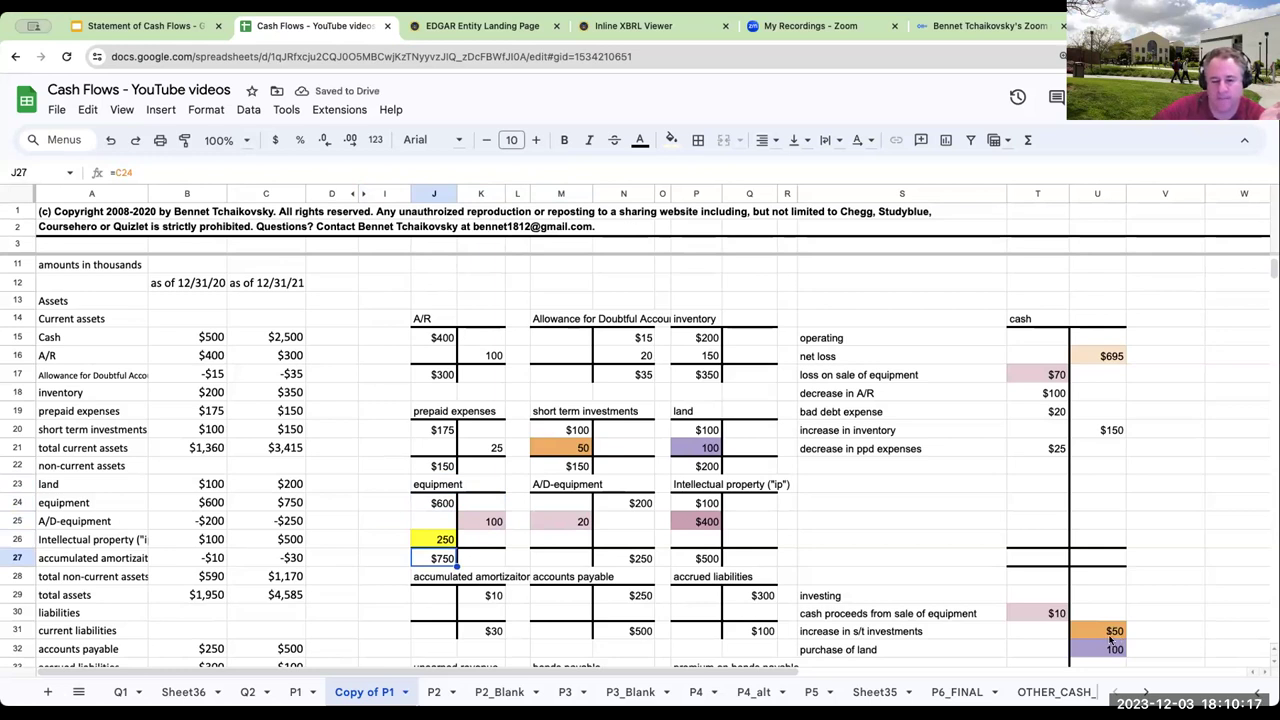
# - Fill U33 in the cash T-account's investing section with matching yellow and enter a 250 credit there
pyautogui.scroll(-2, 911, 590)
pyautogui.click(1088, 562)
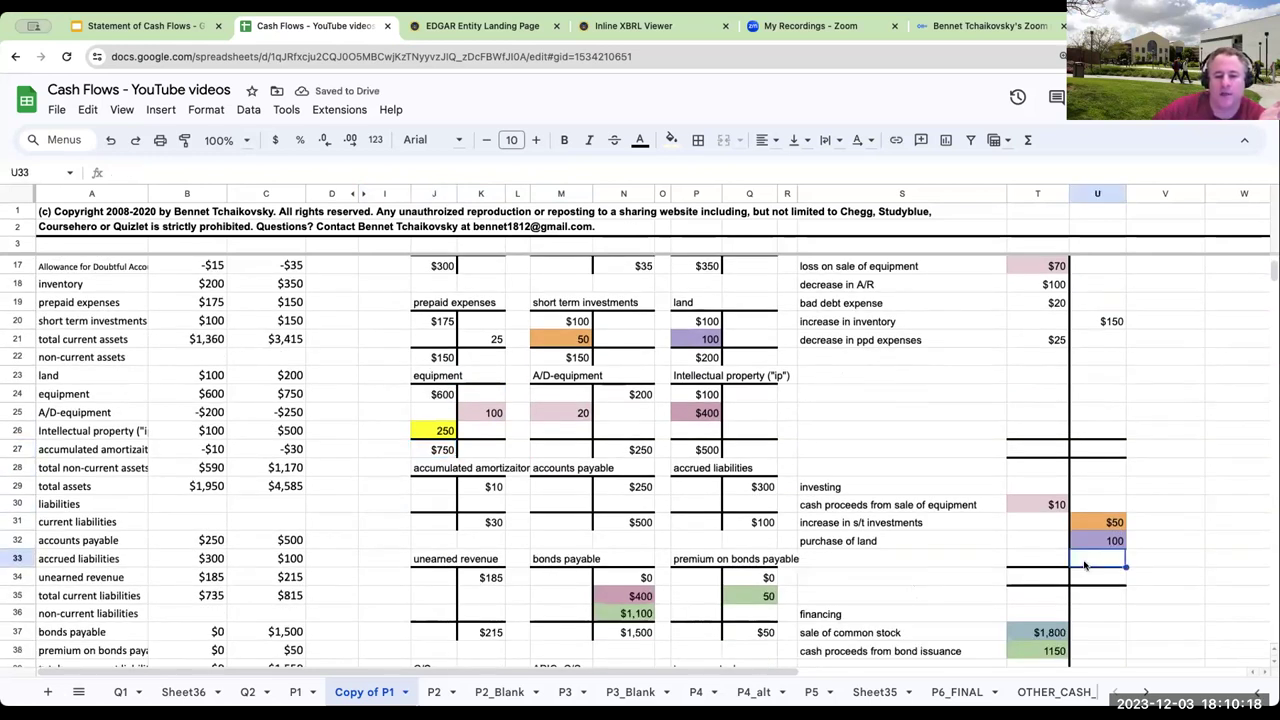
pyautogui.click(671, 140)
pyautogui.click(725, 211)
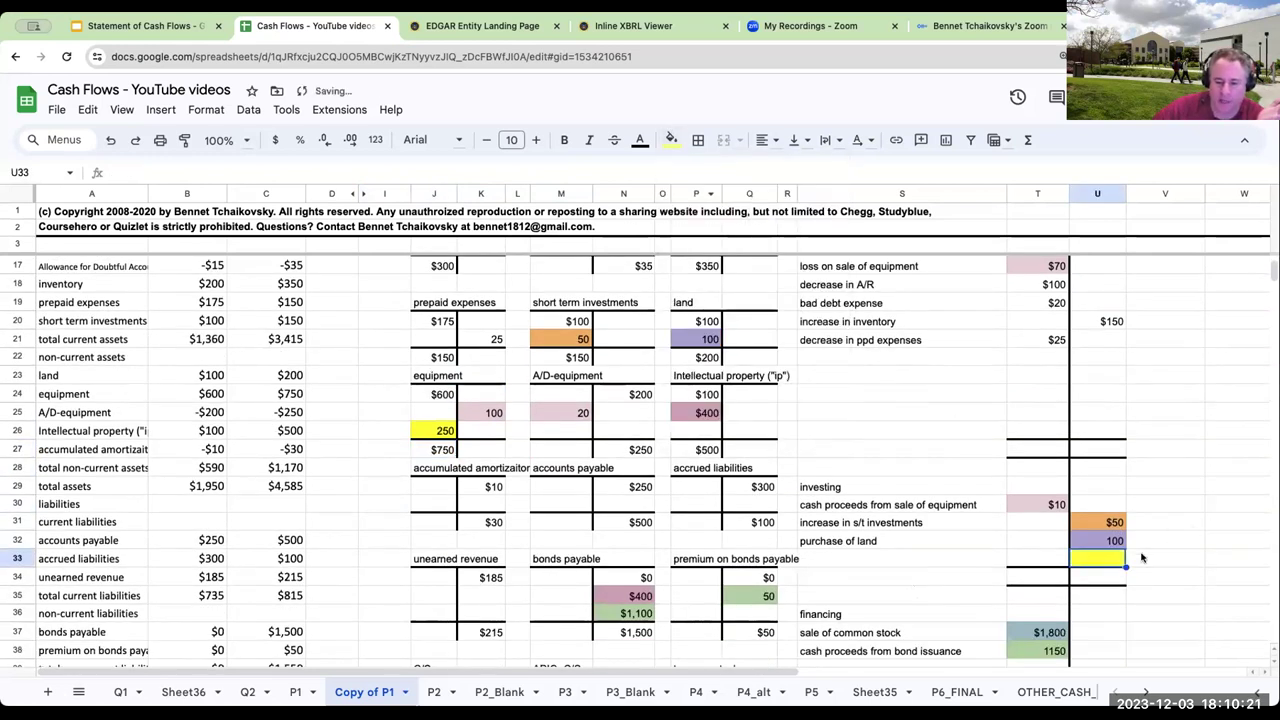
pyautogui.click(1110, 556)
pyautogui.write('250')
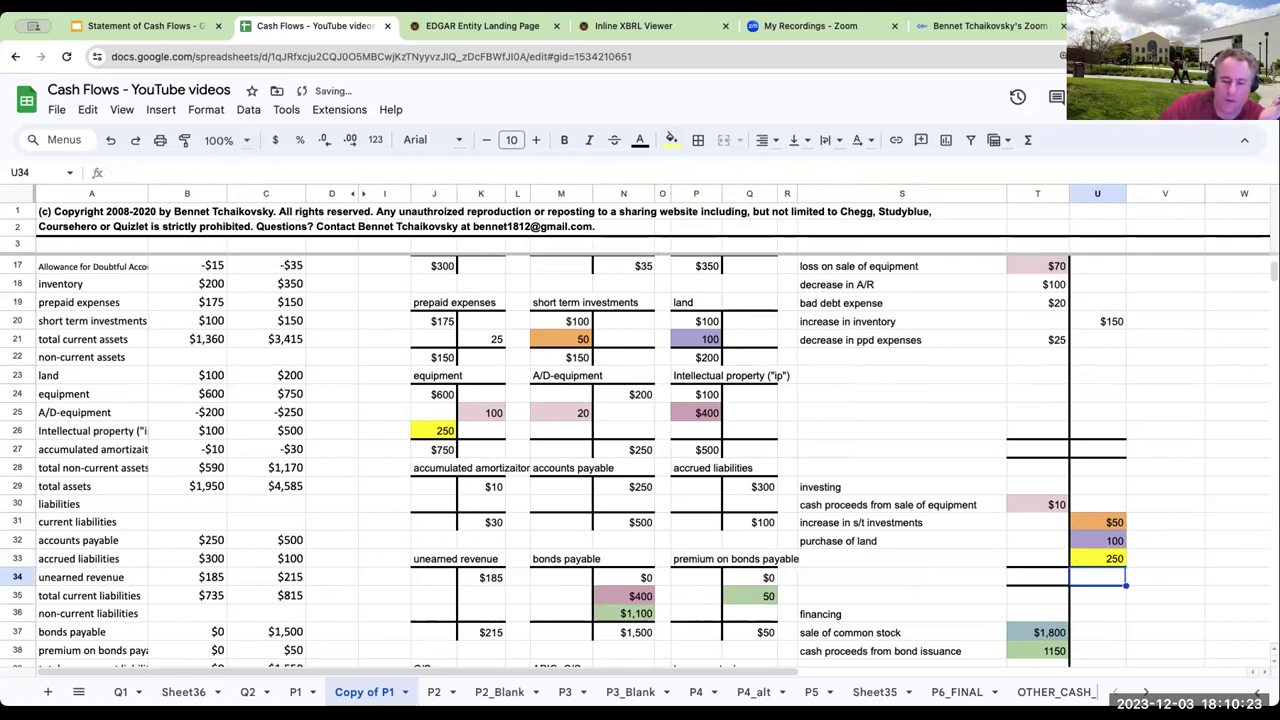
# - Label the 250 investing credit in S33 "purchase of equipment"
pyautogui.press('Left')
pyautogui.press('Left')
pyautogui.write('purchase of equio')
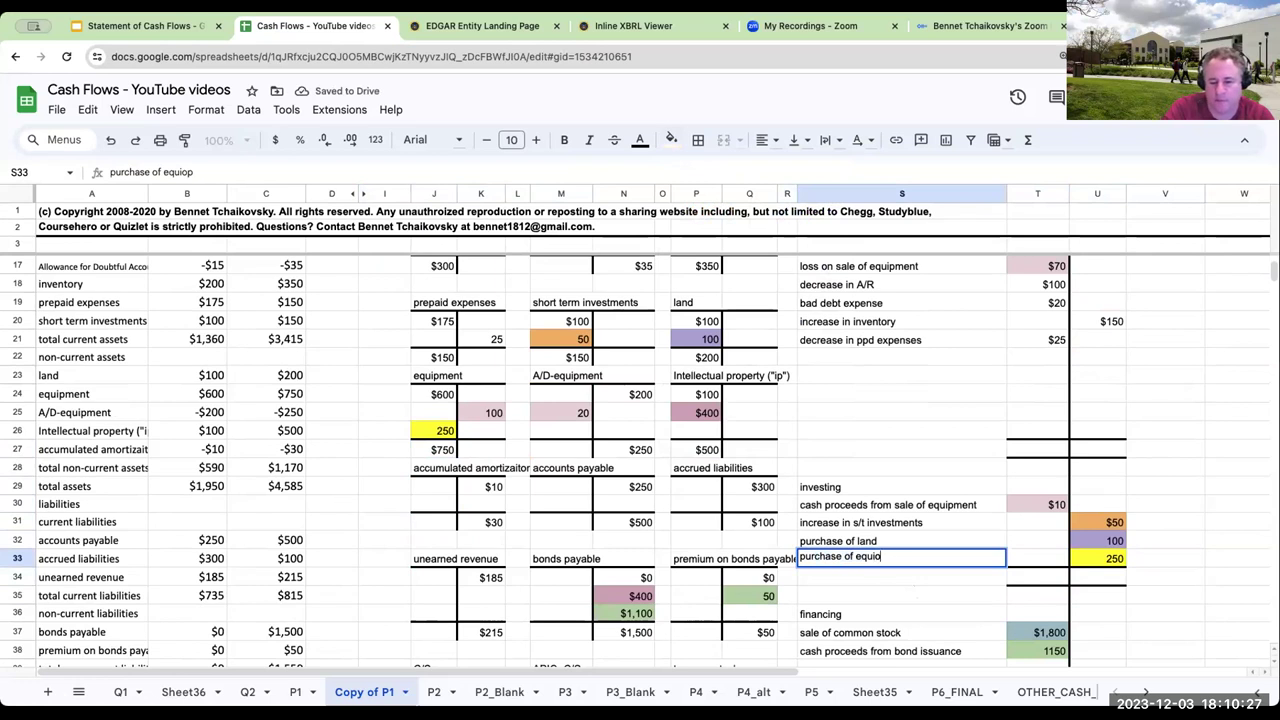
pyautogui.write('ment')
pyautogui.press('Return')
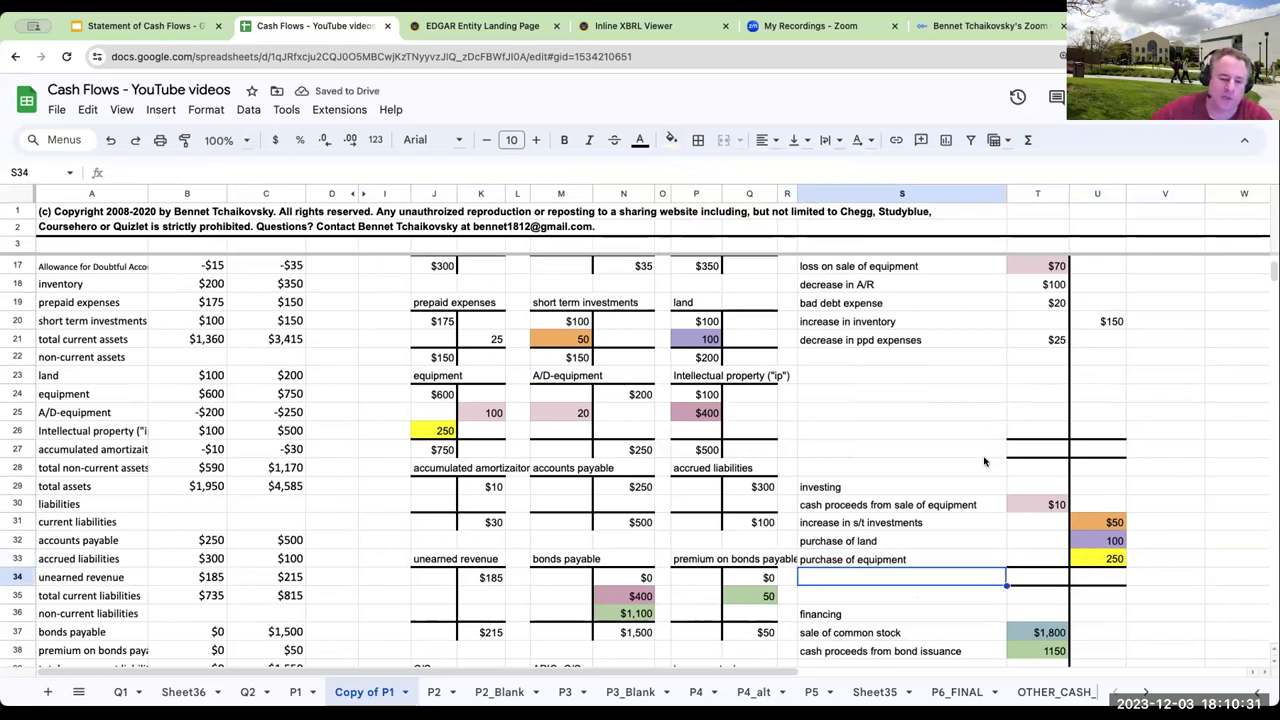
# - Post a 70 credit in N25 of the A/D-equipment T-account
pyautogui.click(614, 426)
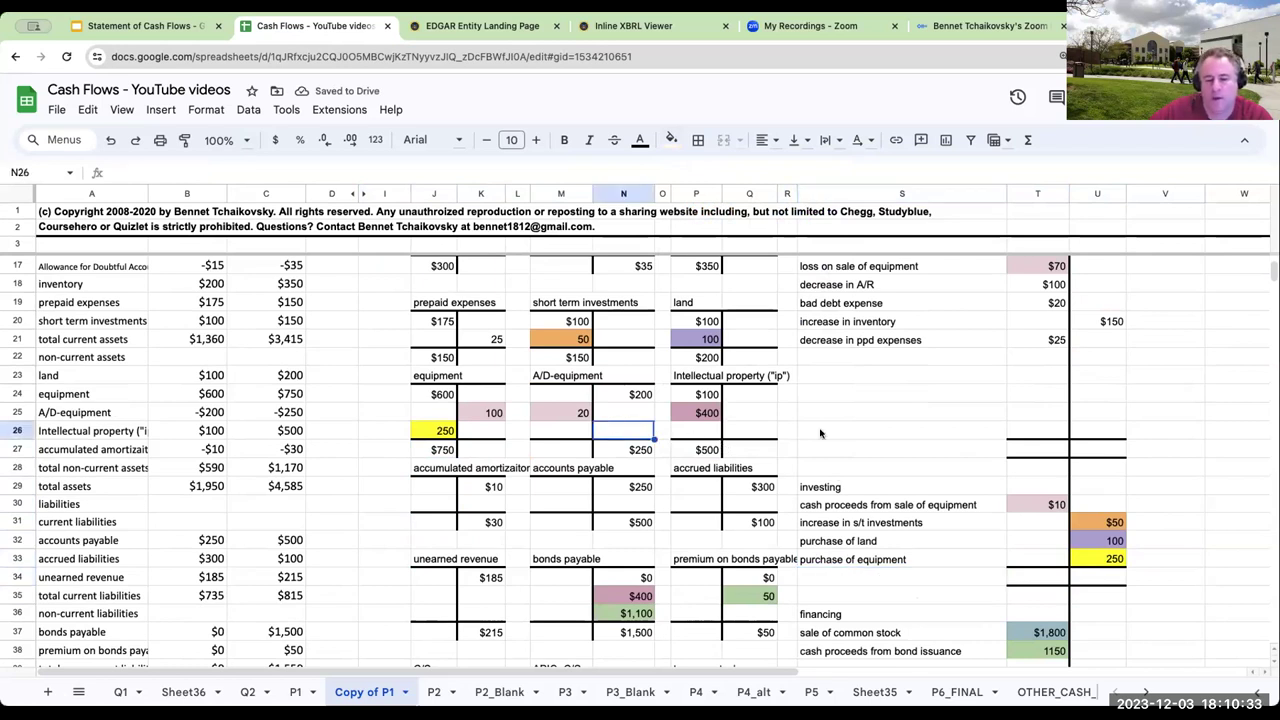
pyautogui.scroll(2, 750, 427)
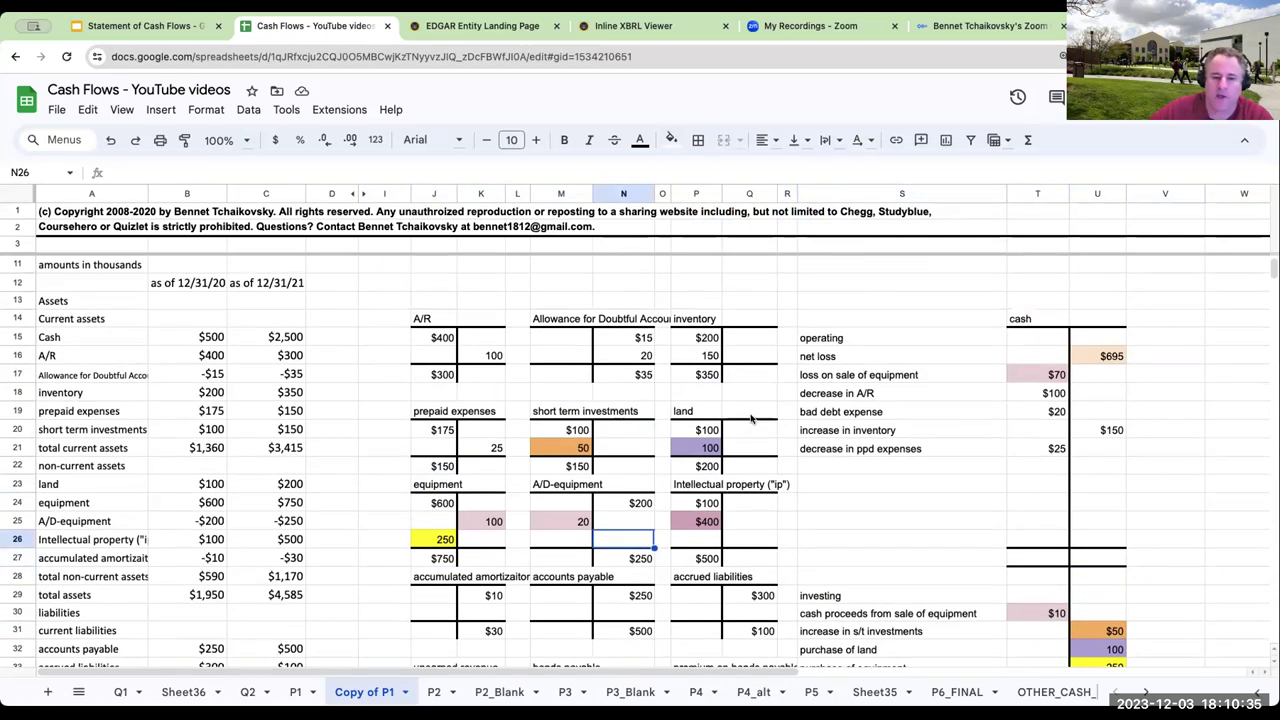
pyautogui.click(583, 484)
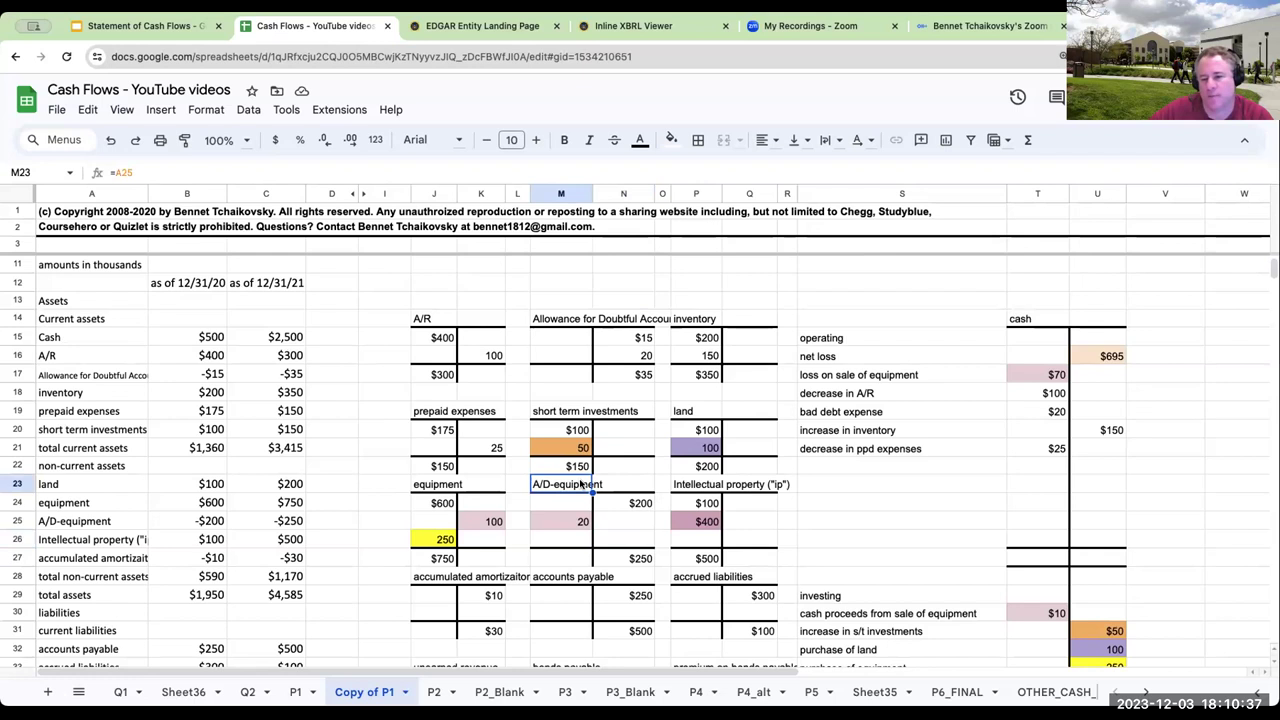
pyautogui.click(625, 527)
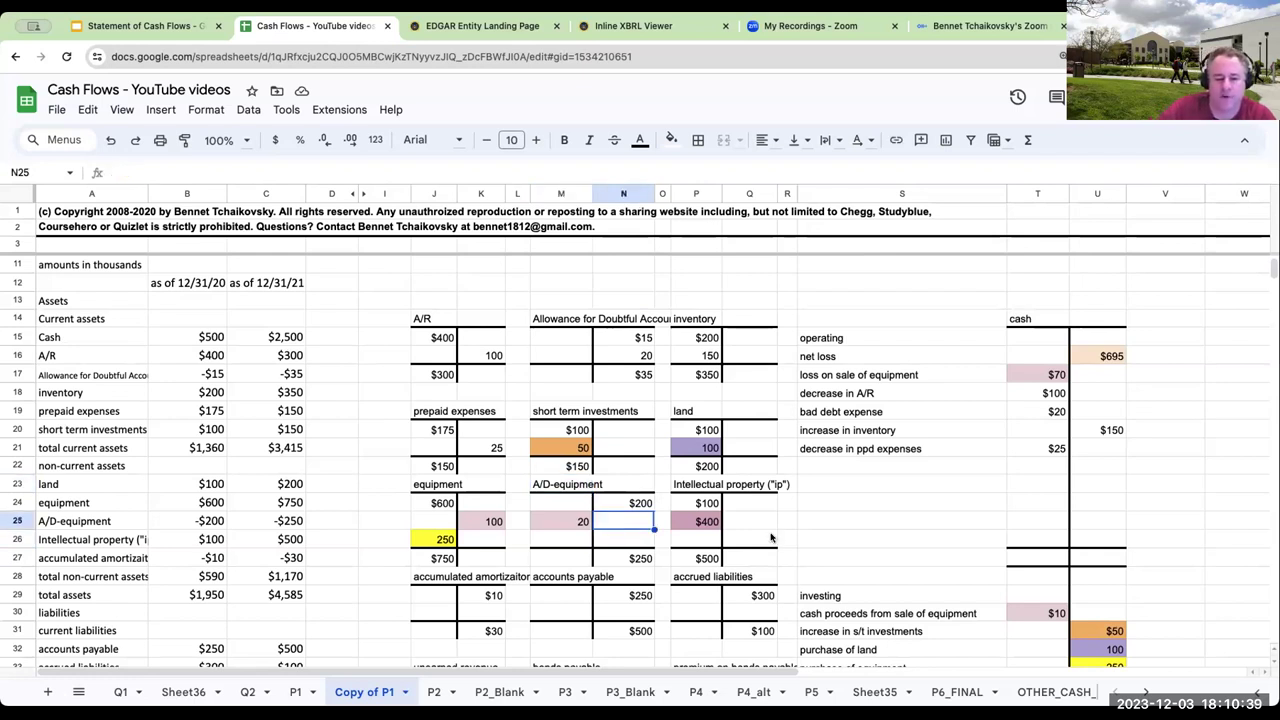
pyautogui.press('Up')
pyautogui.click(561, 521)
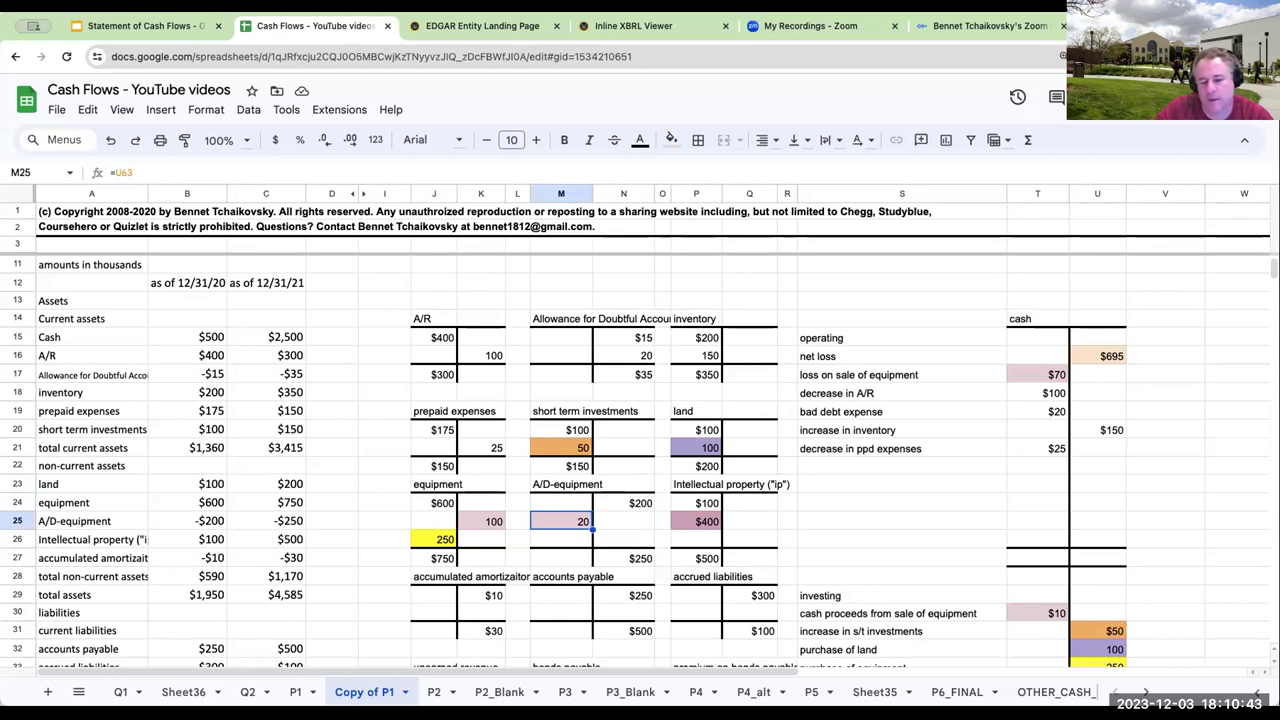
pyautogui.click(623, 521)
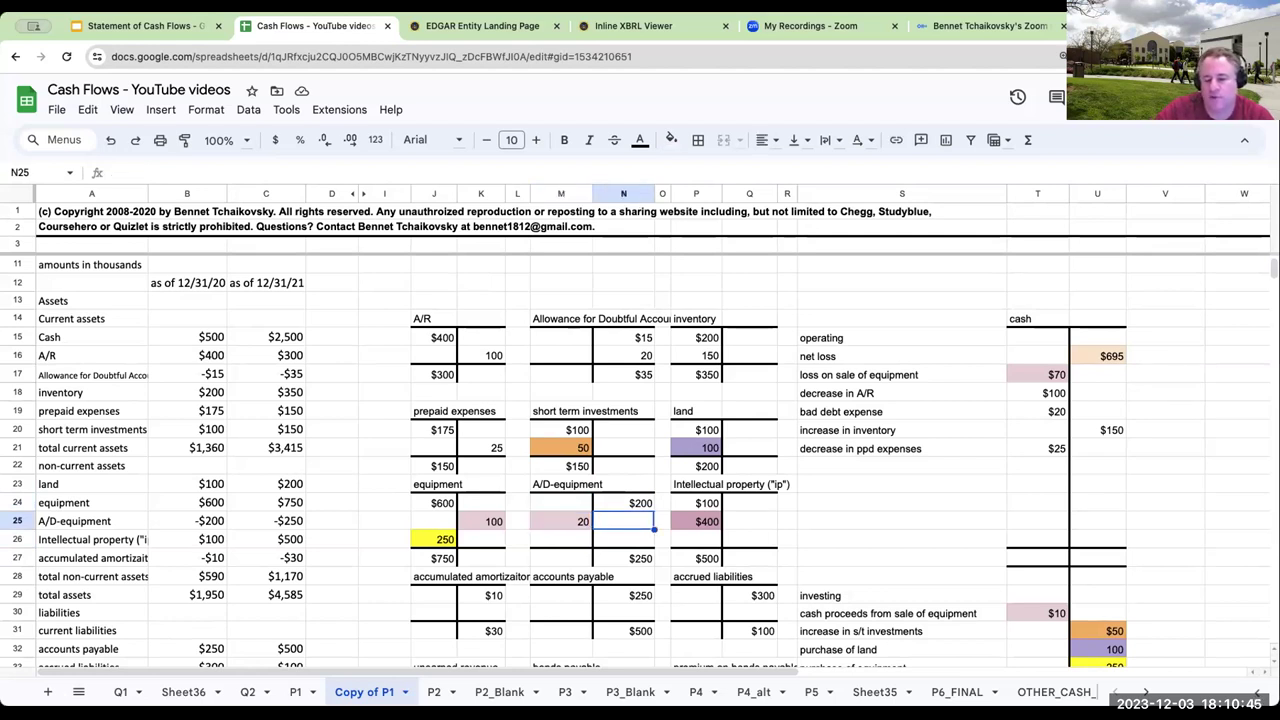
pyautogui.write('70')
pyautogui.press('Return')
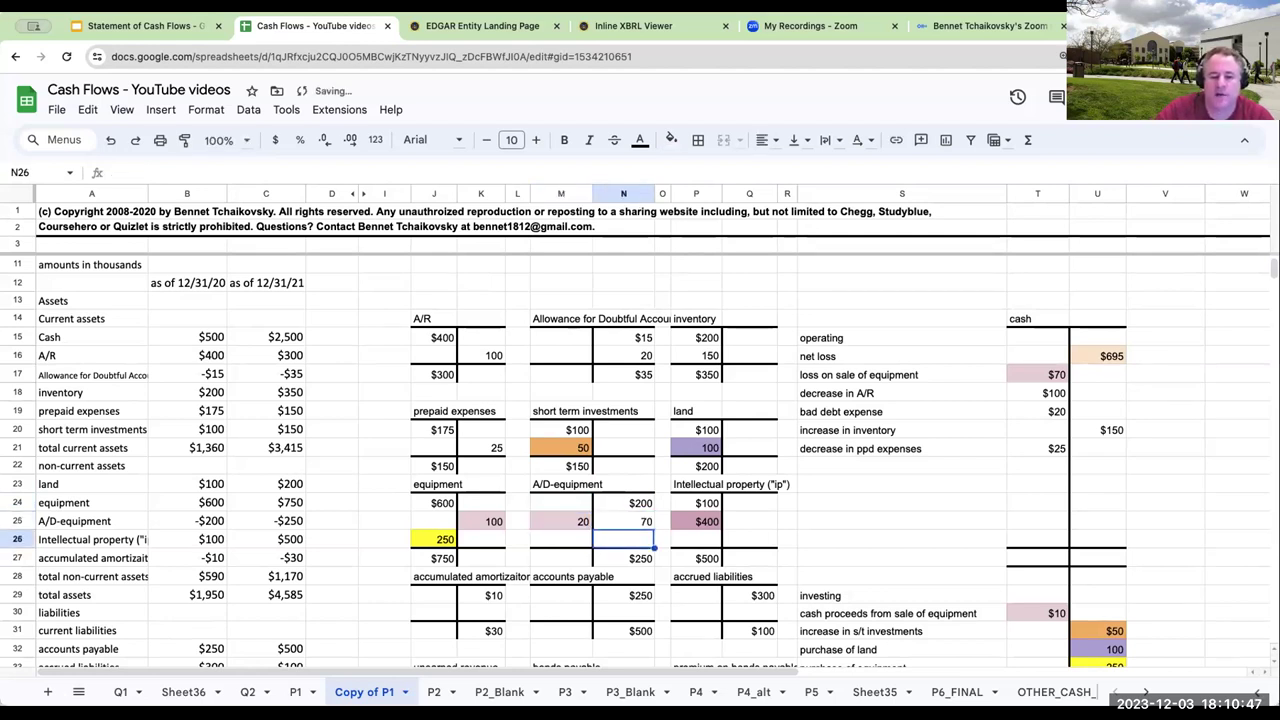
# - Fill the A/D-equipment credit in N25 and the operating section's debit cell T22 with the same magenta
pyautogui.click(623, 521)
pyautogui.click(671, 139)
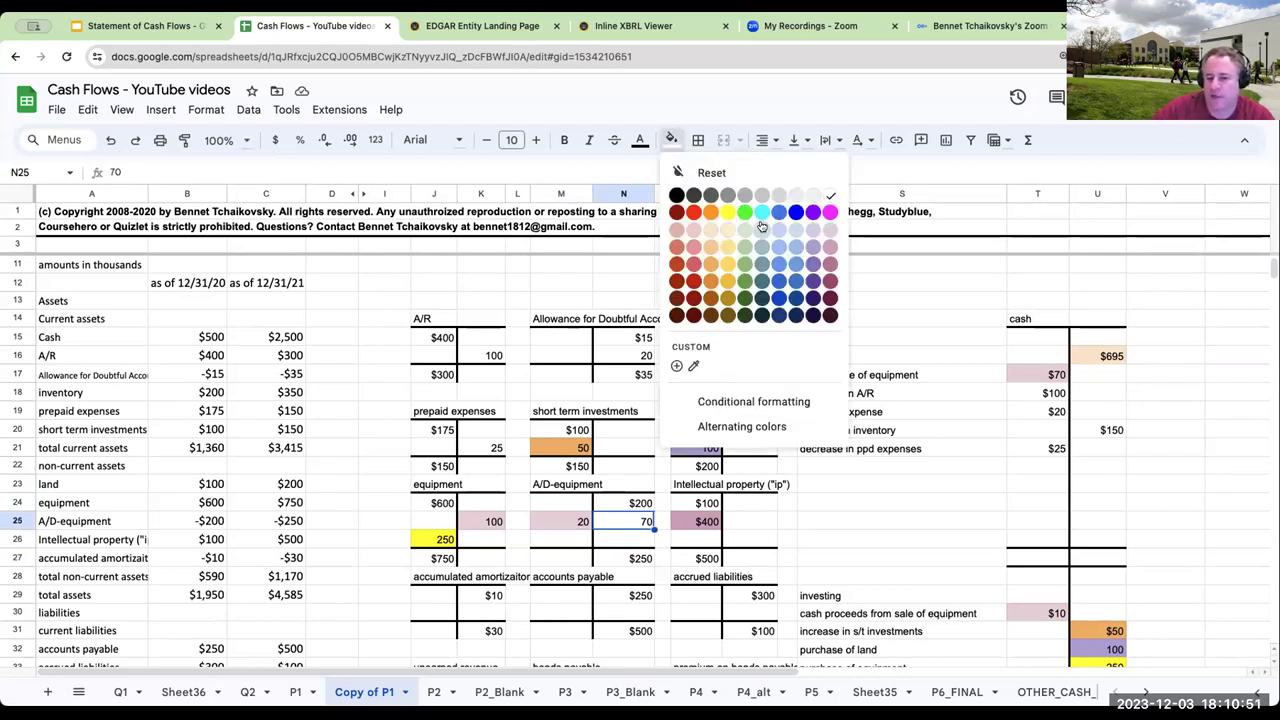
pyautogui.click(830, 212)
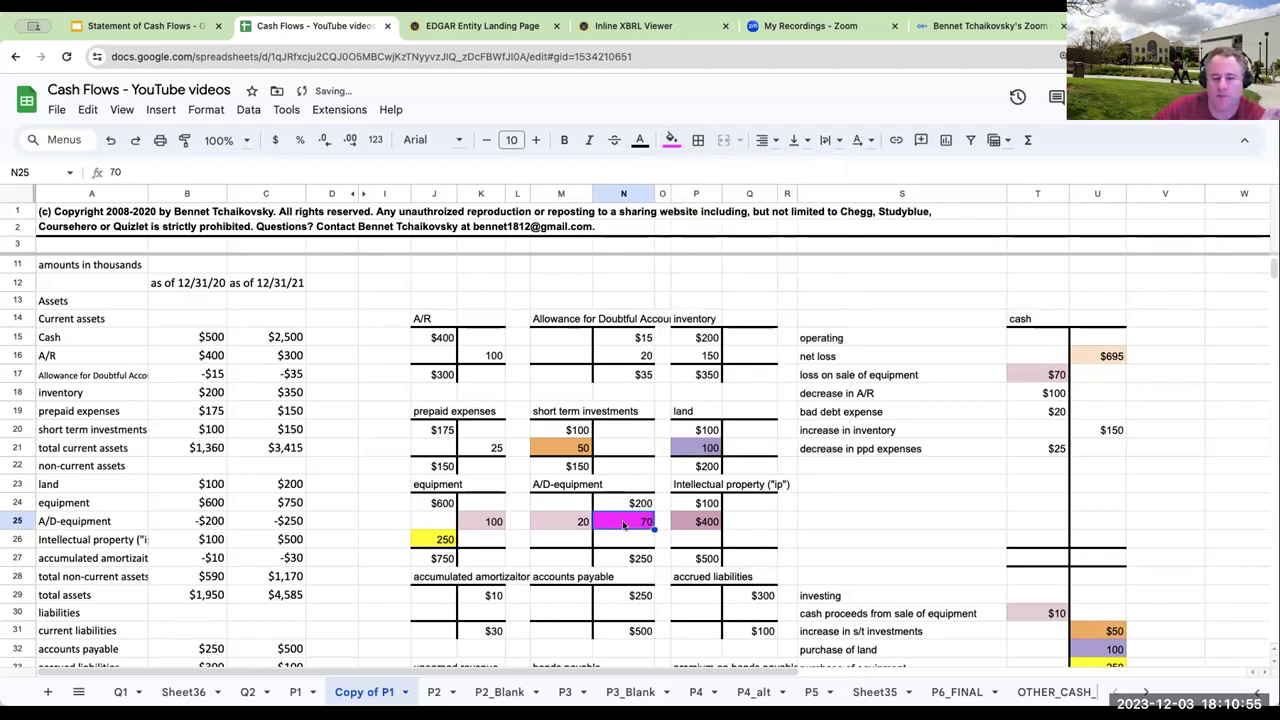
pyautogui.click(1039, 463)
pyautogui.click(671, 140)
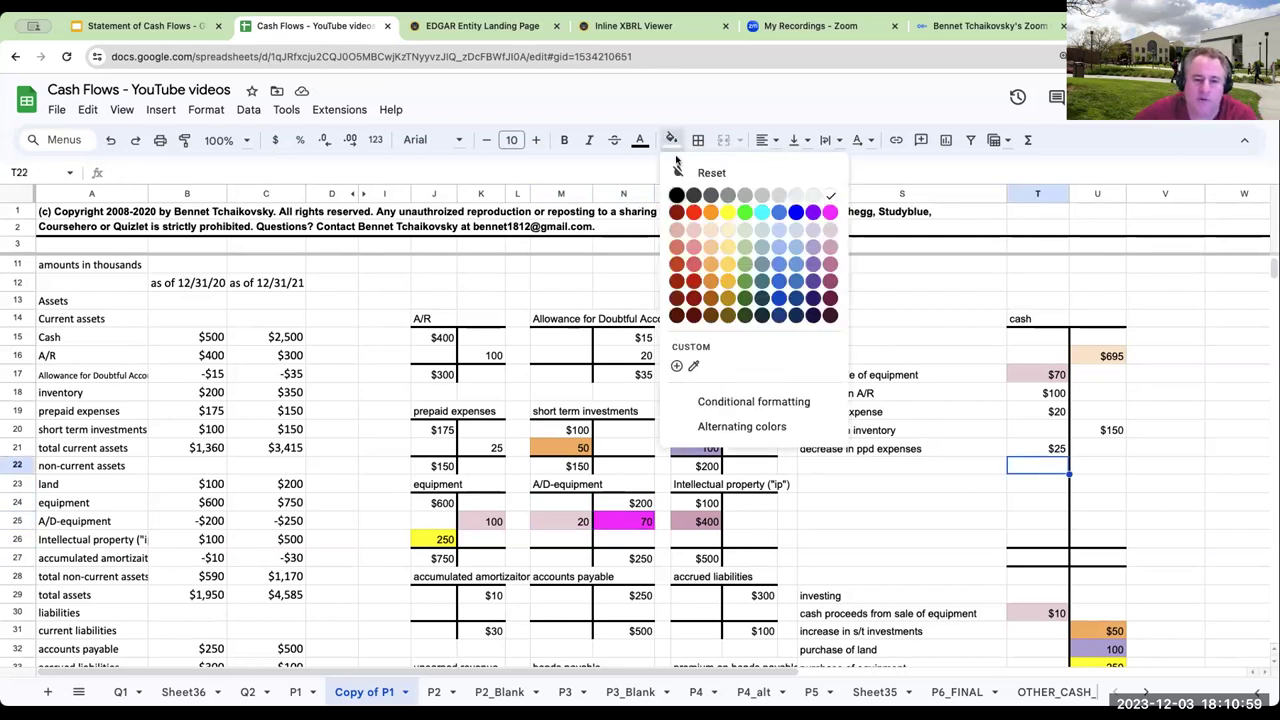
pyautogui.click(830, 212)
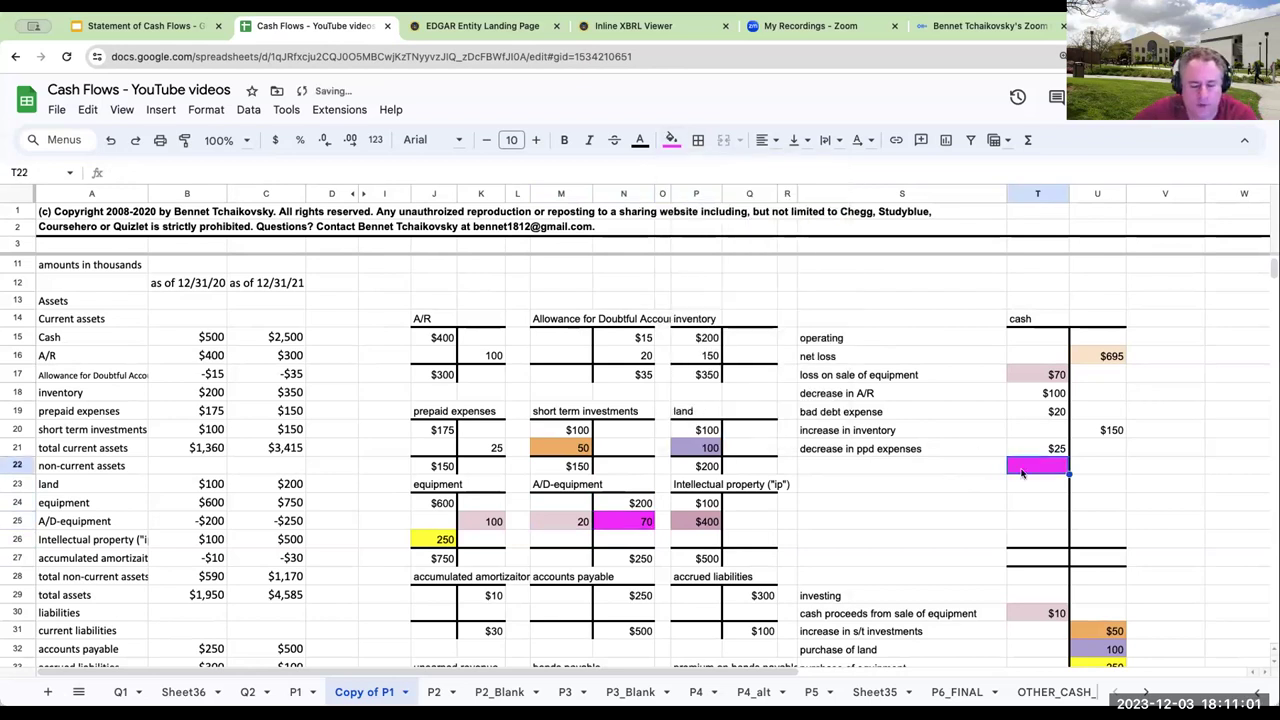
# - Enter a 70 debit in T22 and label its operating line in S22 "depreciation expense"
pyautogui.write('70')
pyautogui.press('Return')
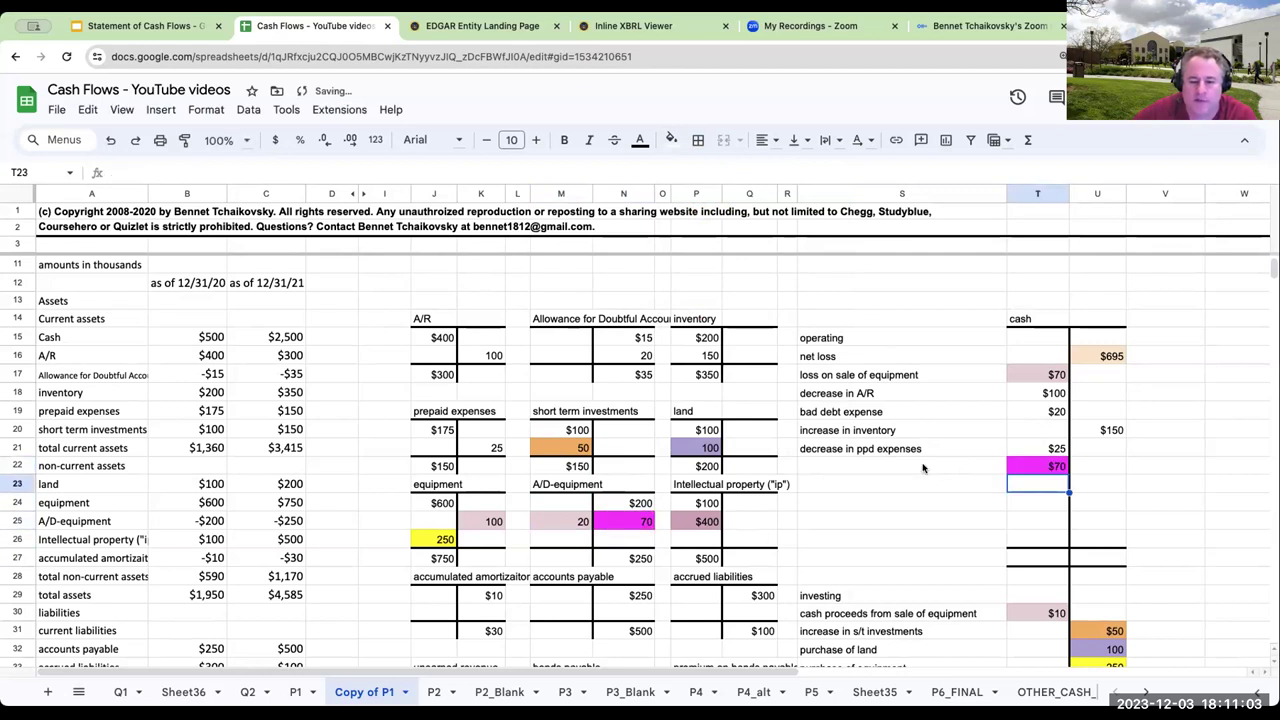
pyautogui.click(913, 466)
pyautogui.write('depreciation expense')
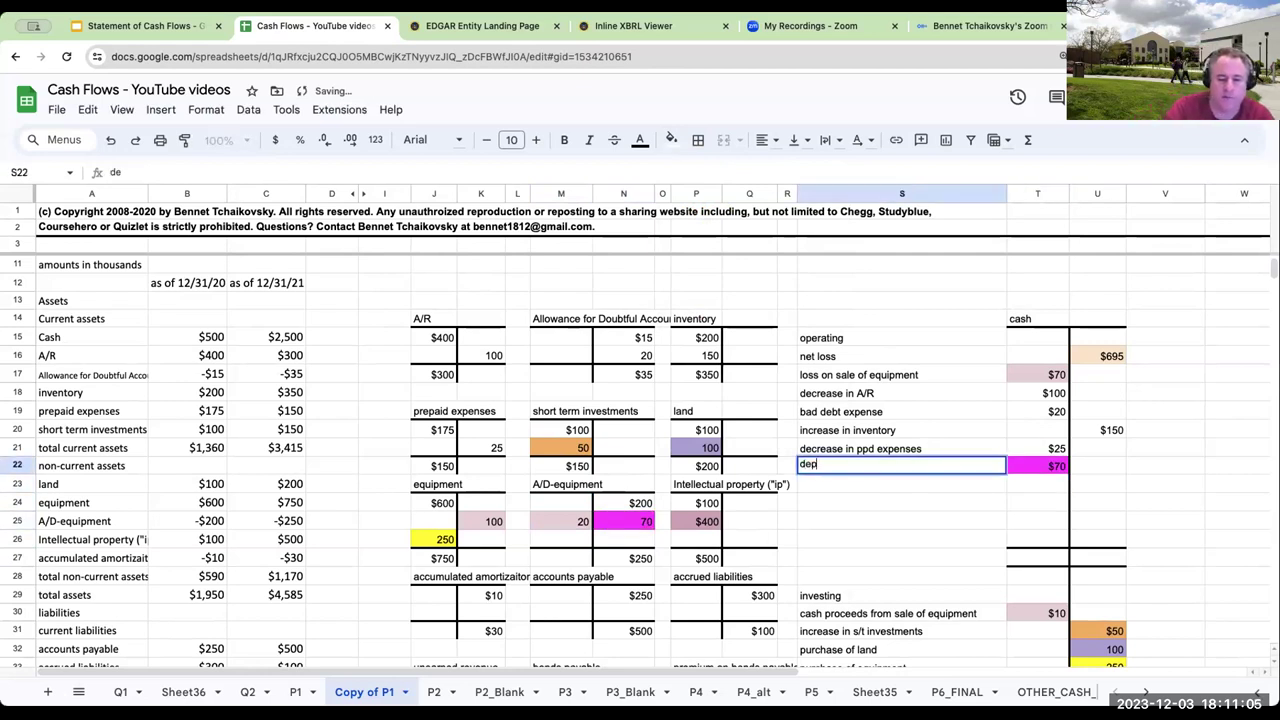
pyautogui.press('Return')
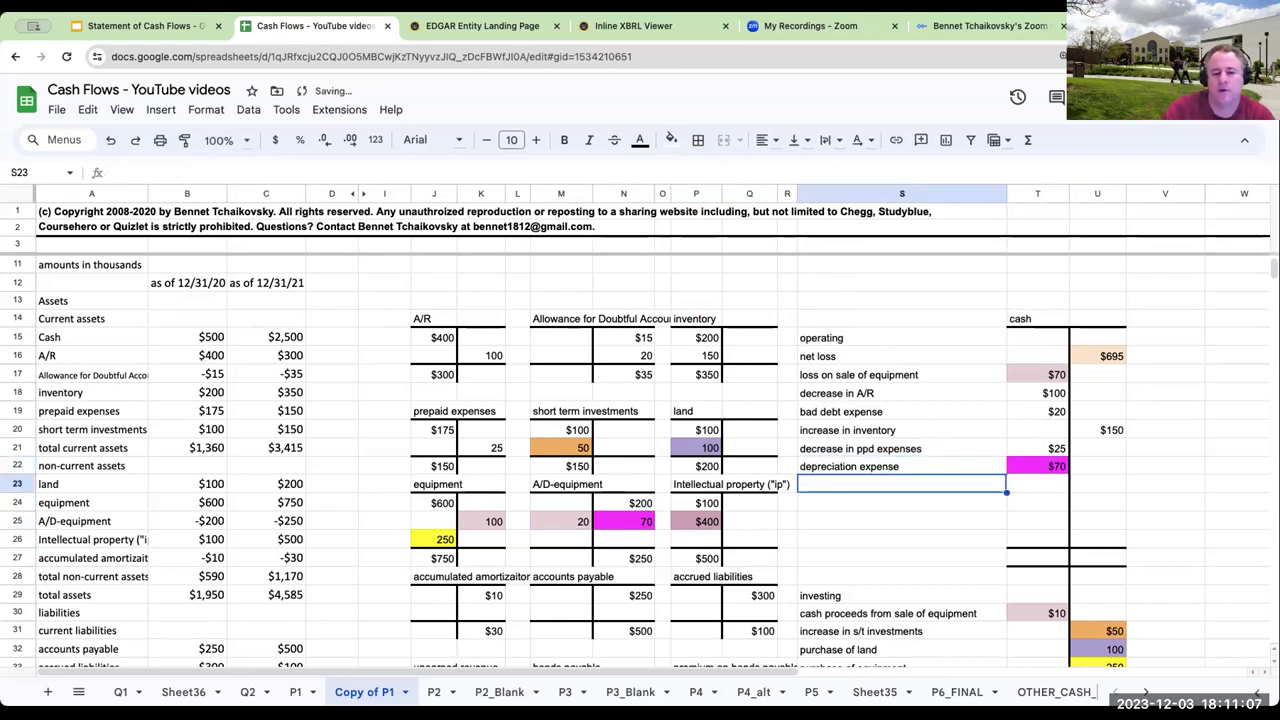
# - Switch to the Statement of Cash Flows slides and review the A/D equipment entry under "Causes of Account increases"
pyautogui.click(190, 27)
pyautogui.click(385, 432)
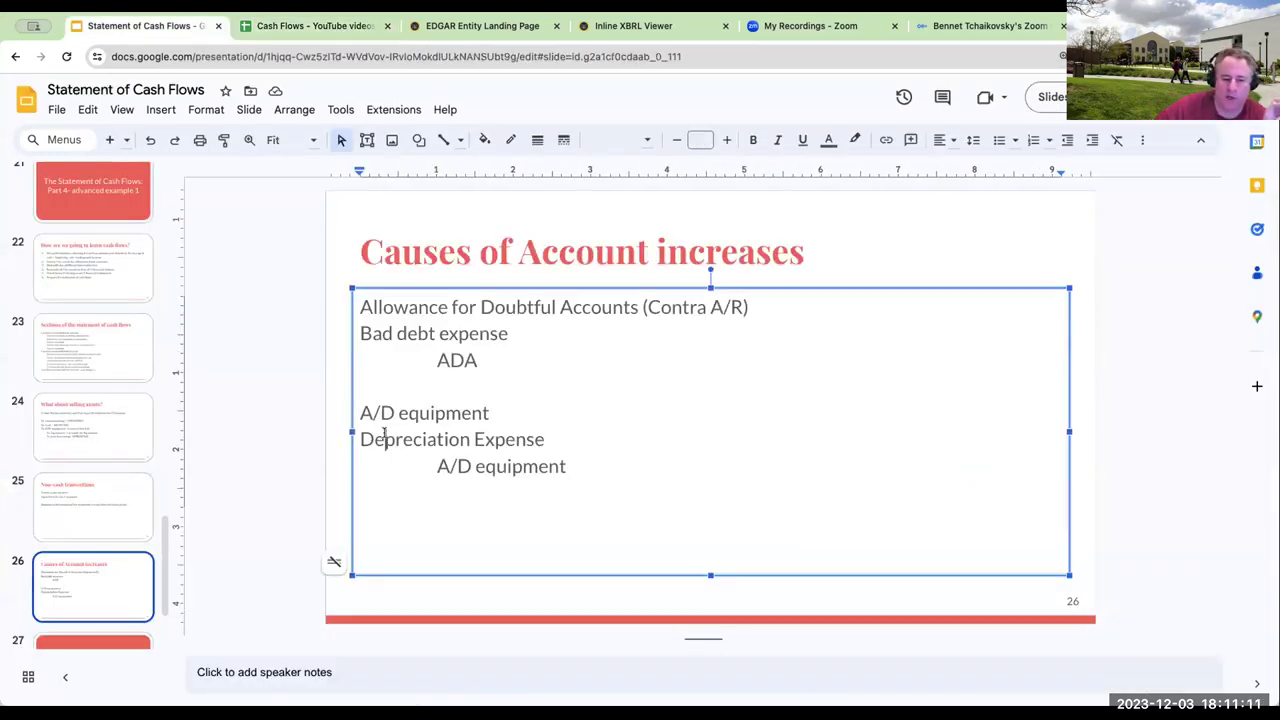
pyautogui.click(503, 470)
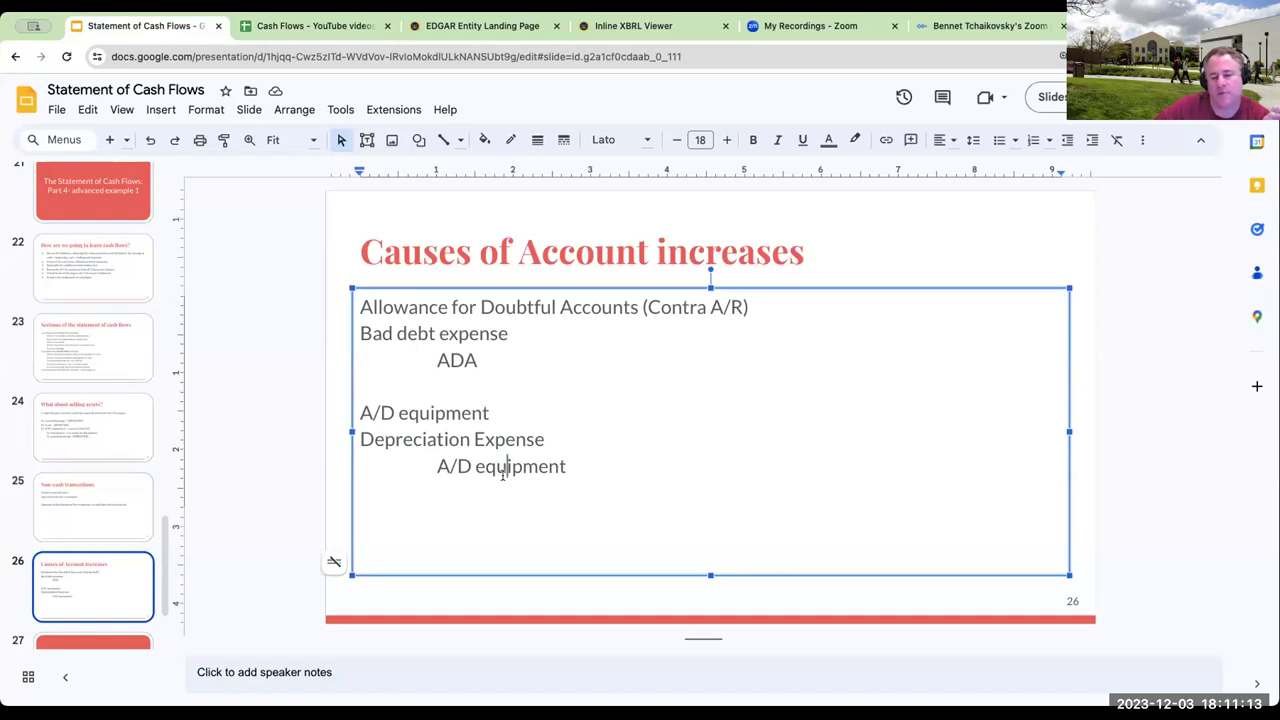
# - Return to the Cash Flows spreadsheet and check the A/D-equipment debit in M25 and the intellectual property T-account
pyautogui.click(312, 28)
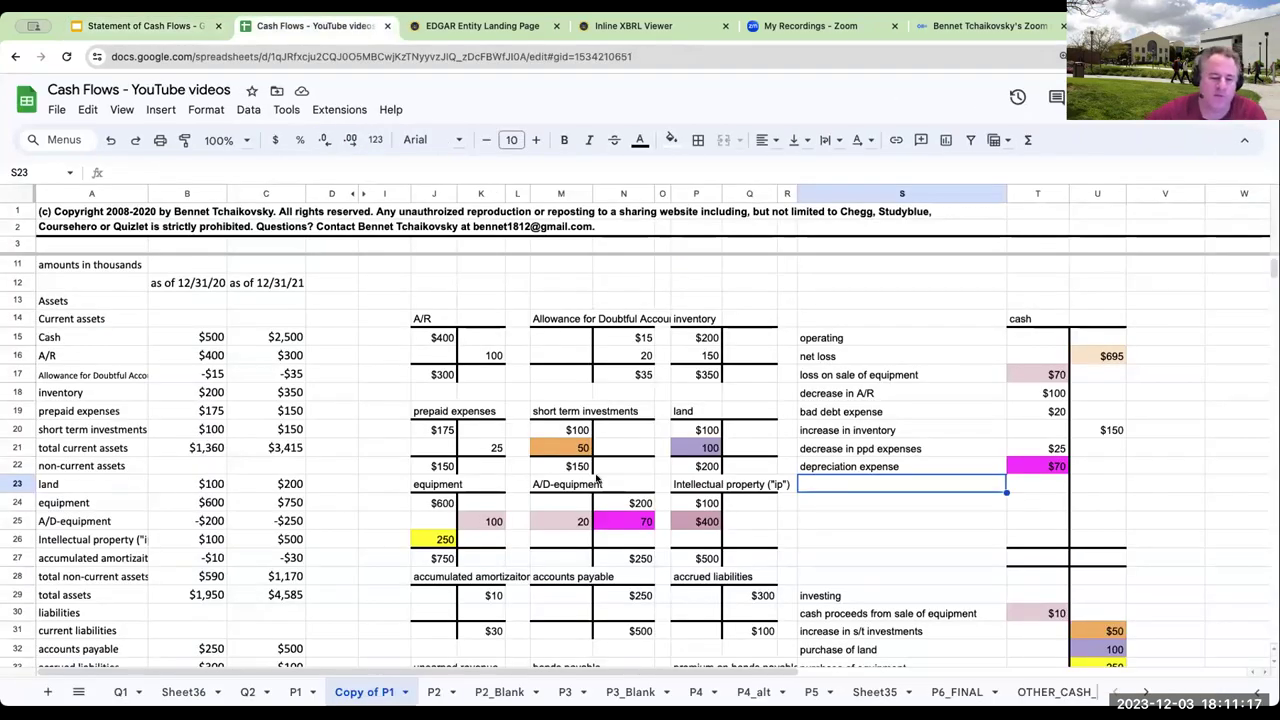
pyautogui.click(577, 521)
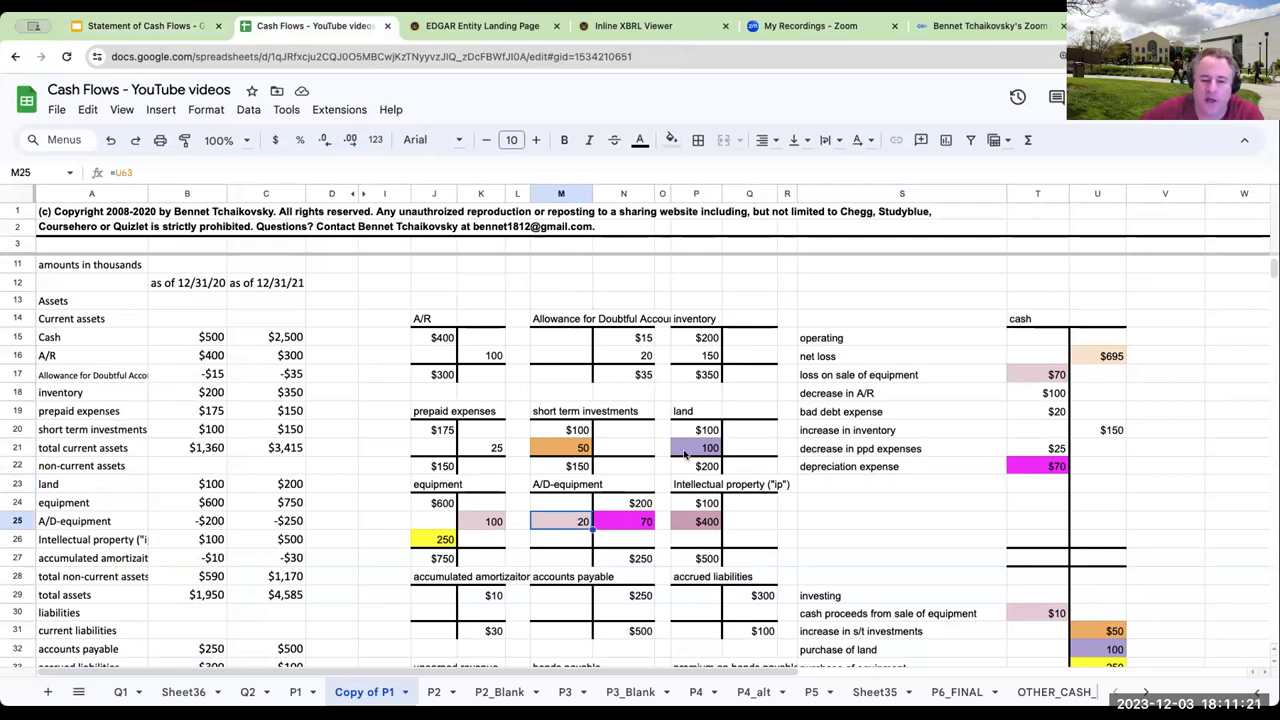
pyautogui.scroll(-2, 683, 455)
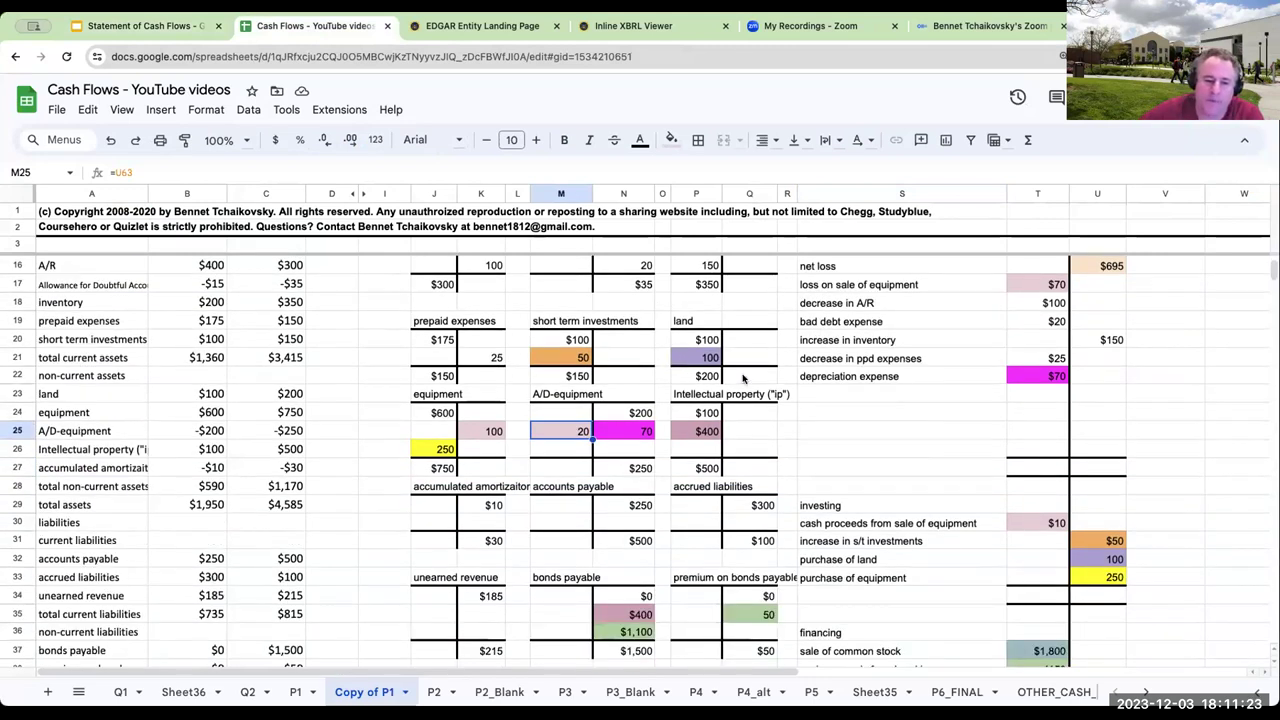
pyautogui.click(712, 397)
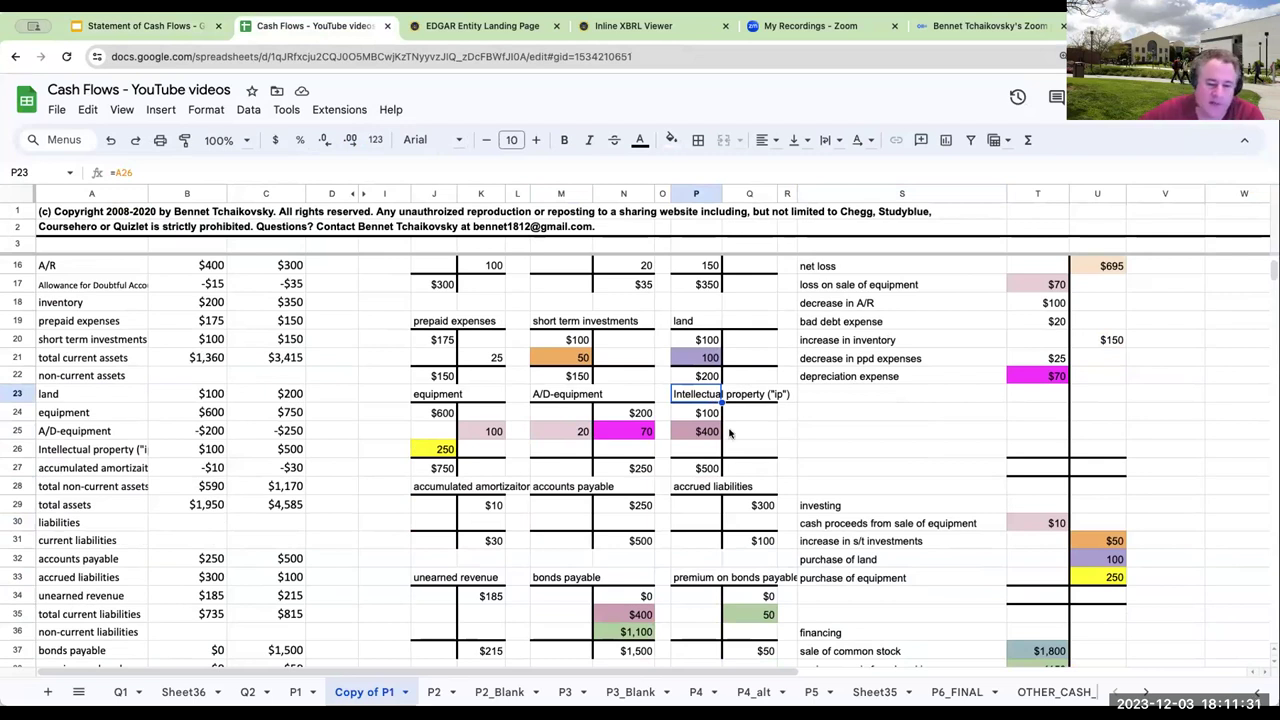
# - Post a 20 credit to the accumulated amortization T-account in K30
pyautogui.click(712, 431)
pyautogui.click(709, 466)
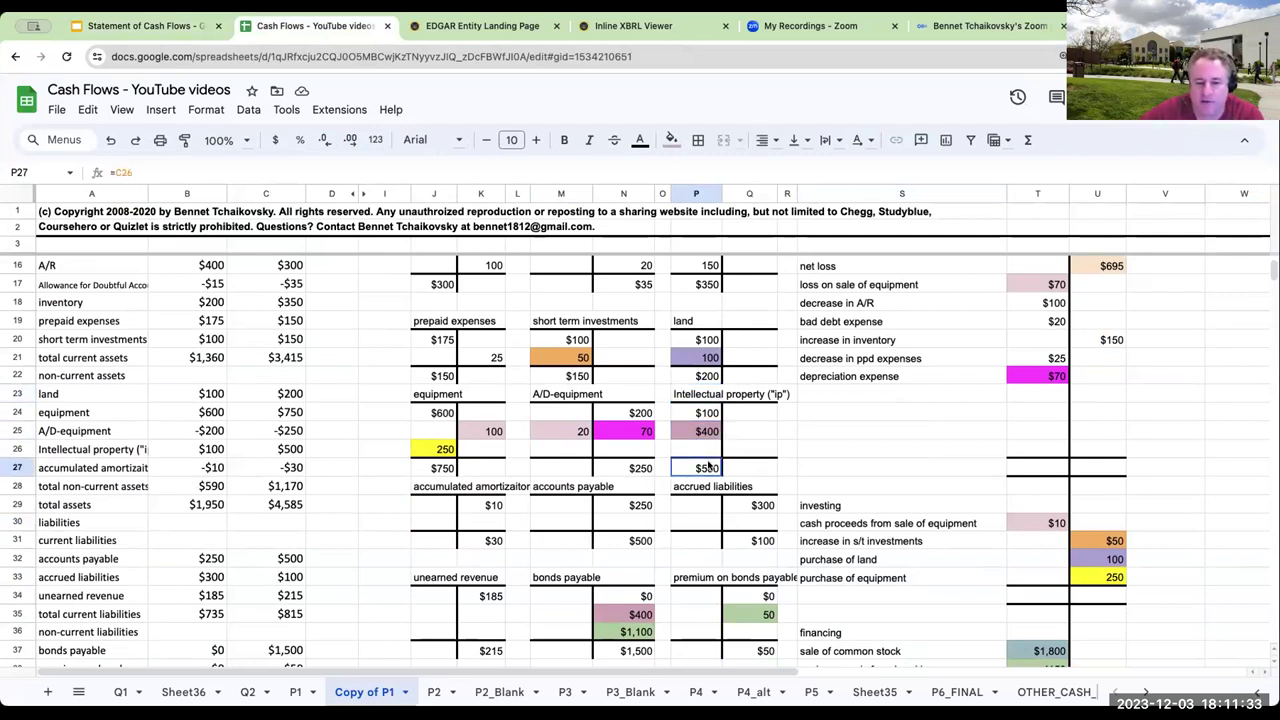
pyautogui.click(492, 526)
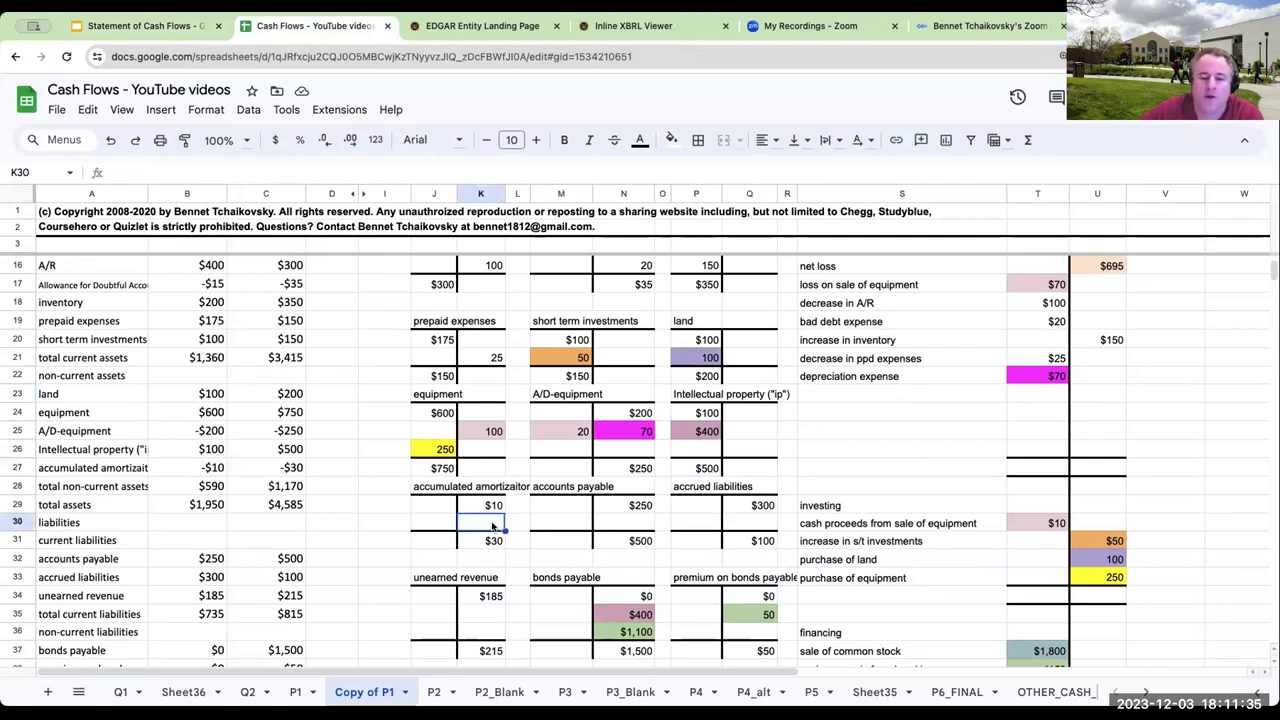
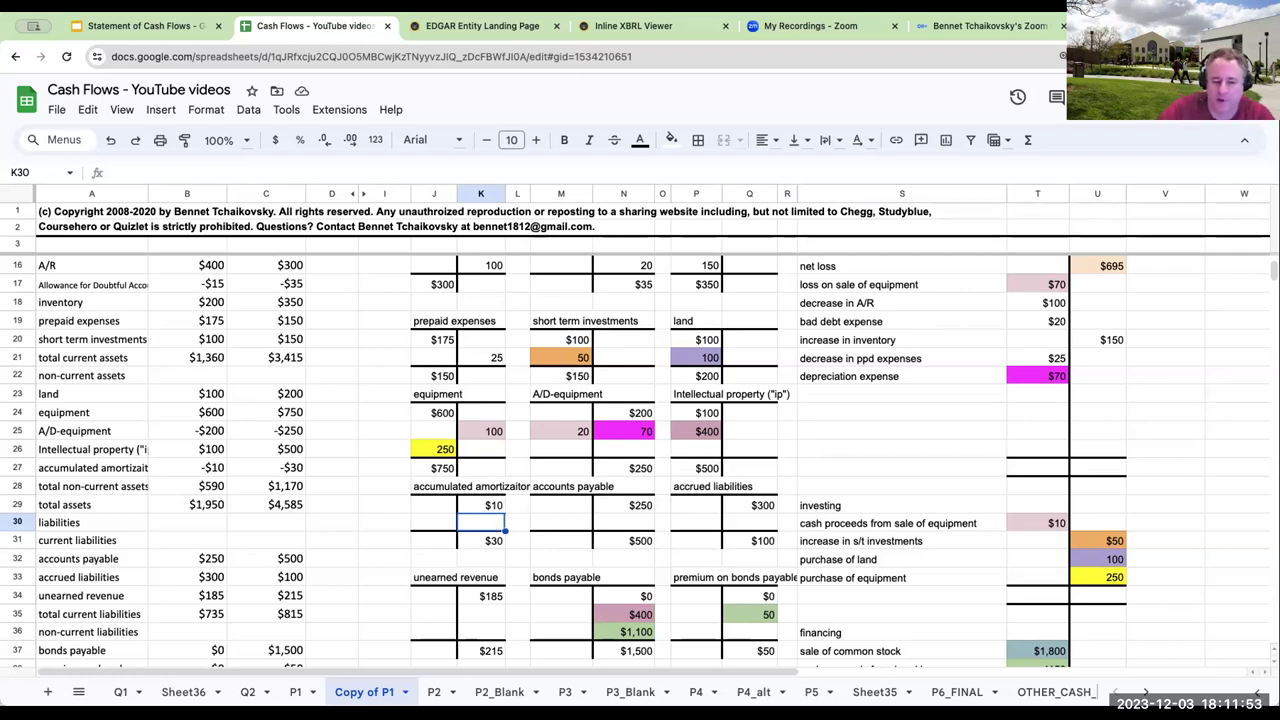
pyautogui.write('20')
pyautogui.hotkey('ctrl', 'Return')
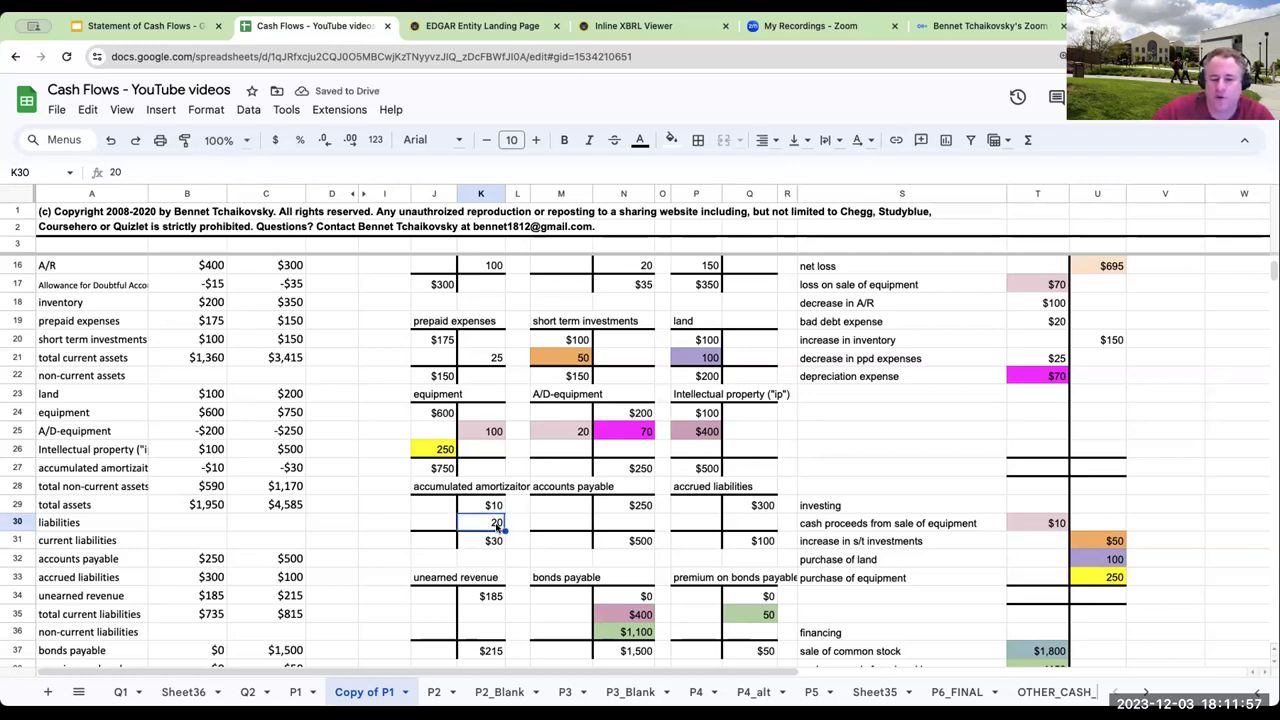
pyautogui.click(497, 506)
pyautogui.click(493, 541)
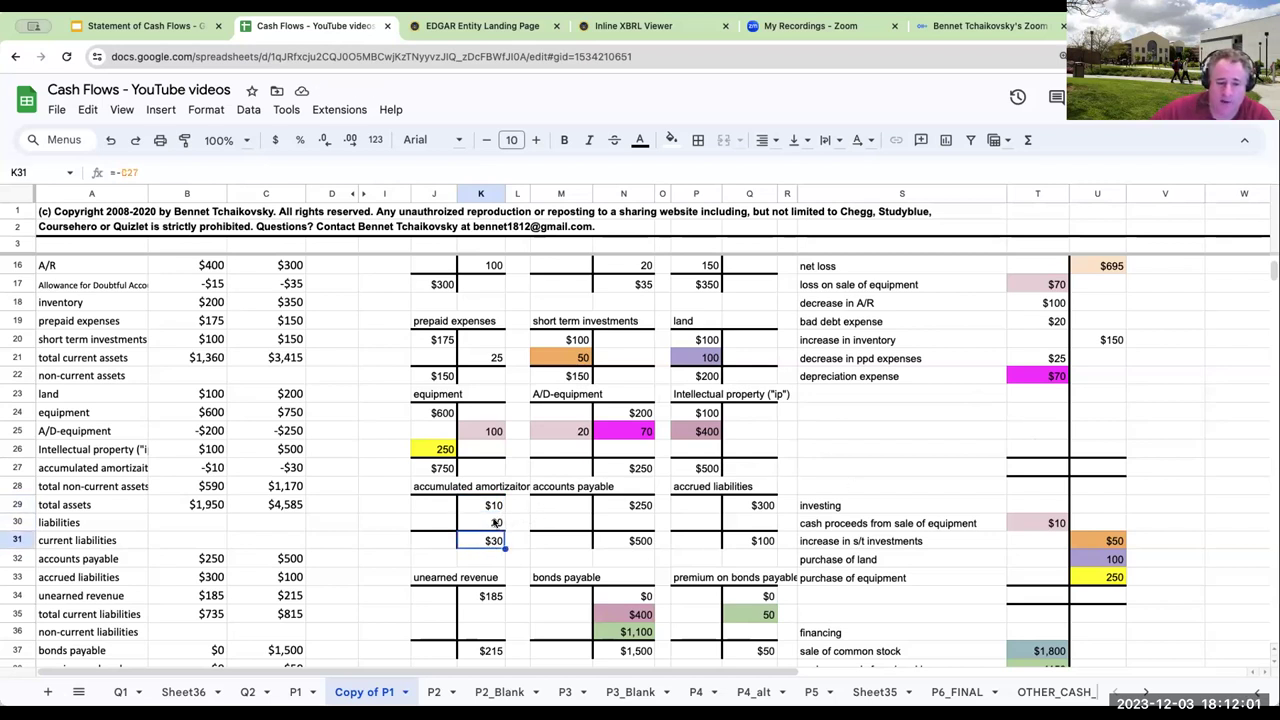
# - Fill the accumulated amortization credit in K30 and the operating section's debit cell T23 with light blue
pyautogui.click(496, 523)
pyautogui.click(671, 140)
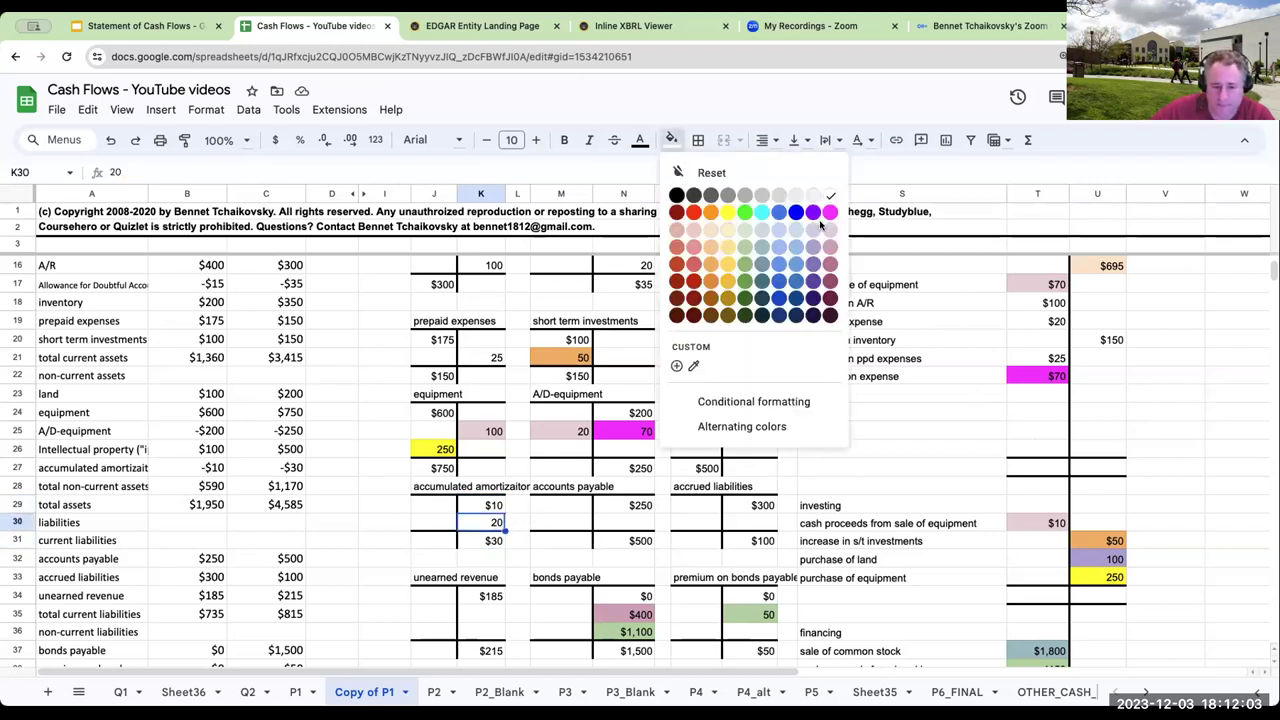
pyautogui.click(797, 248)
pyautogui.click(1040, 403)
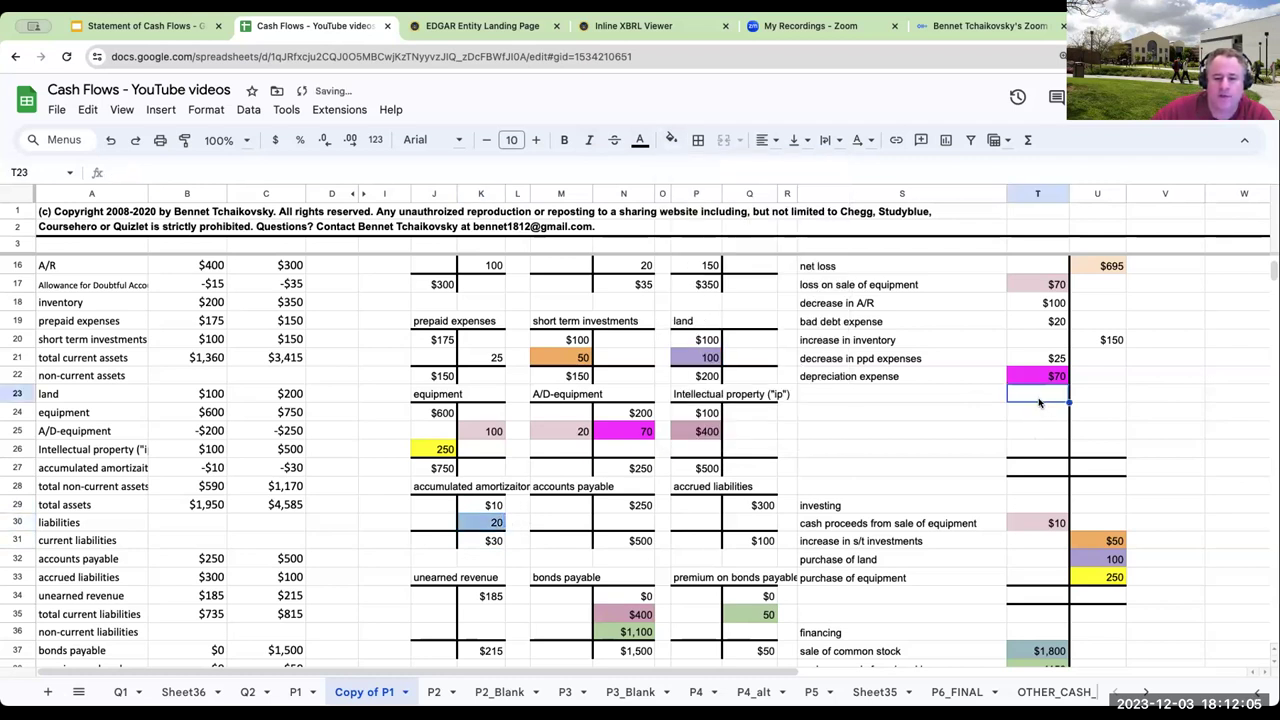
pyautogui.click(671, 140)
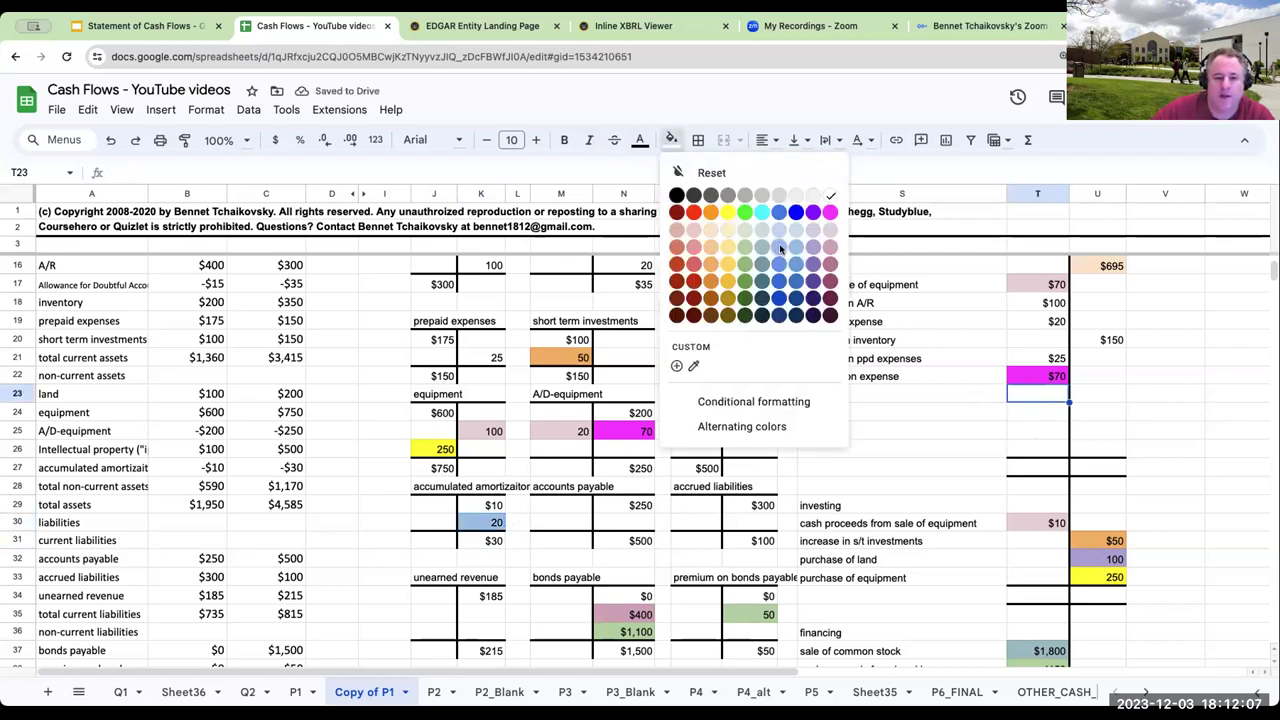
pyautogui.click(782, 250)
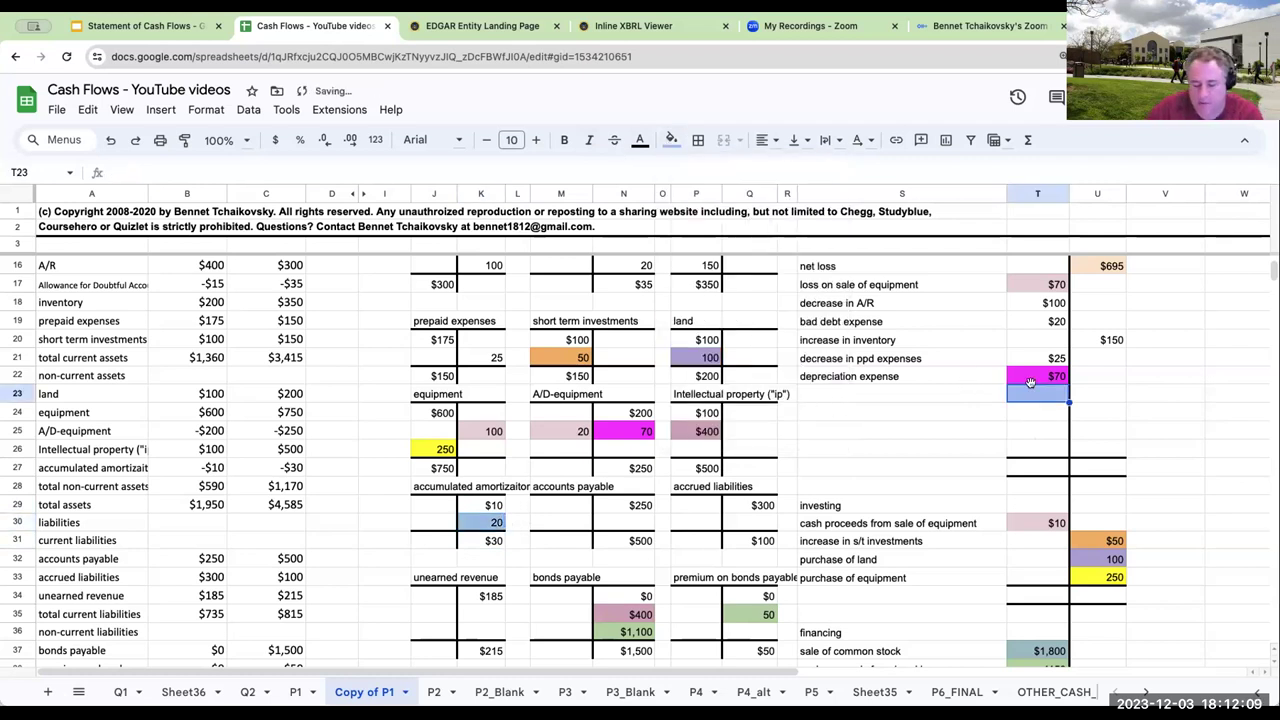
# - Enter a 20 debit in T23 and label its operating line in S23 "amortization expense"
pyautogui.write('20')
pyautogui.press('Return')
pyautogui.click(887, 400)
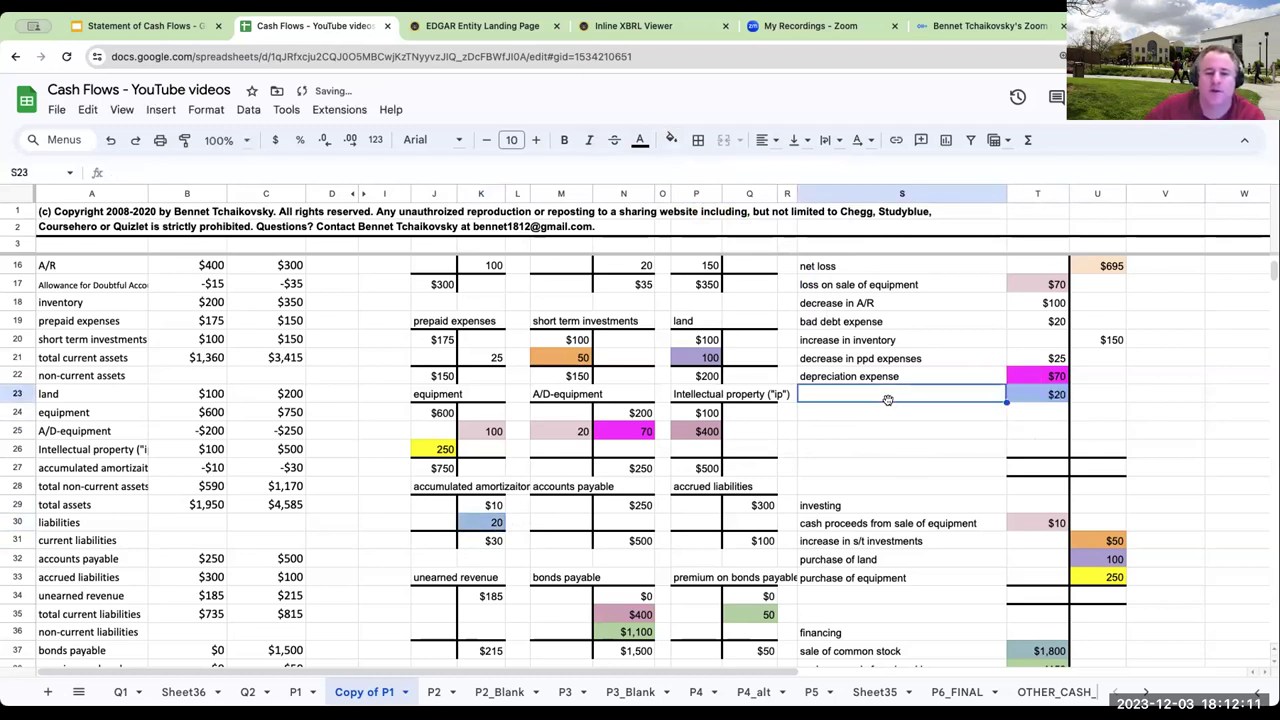
pyautogui.write('amortization expense')
pyautogui.press('Return')
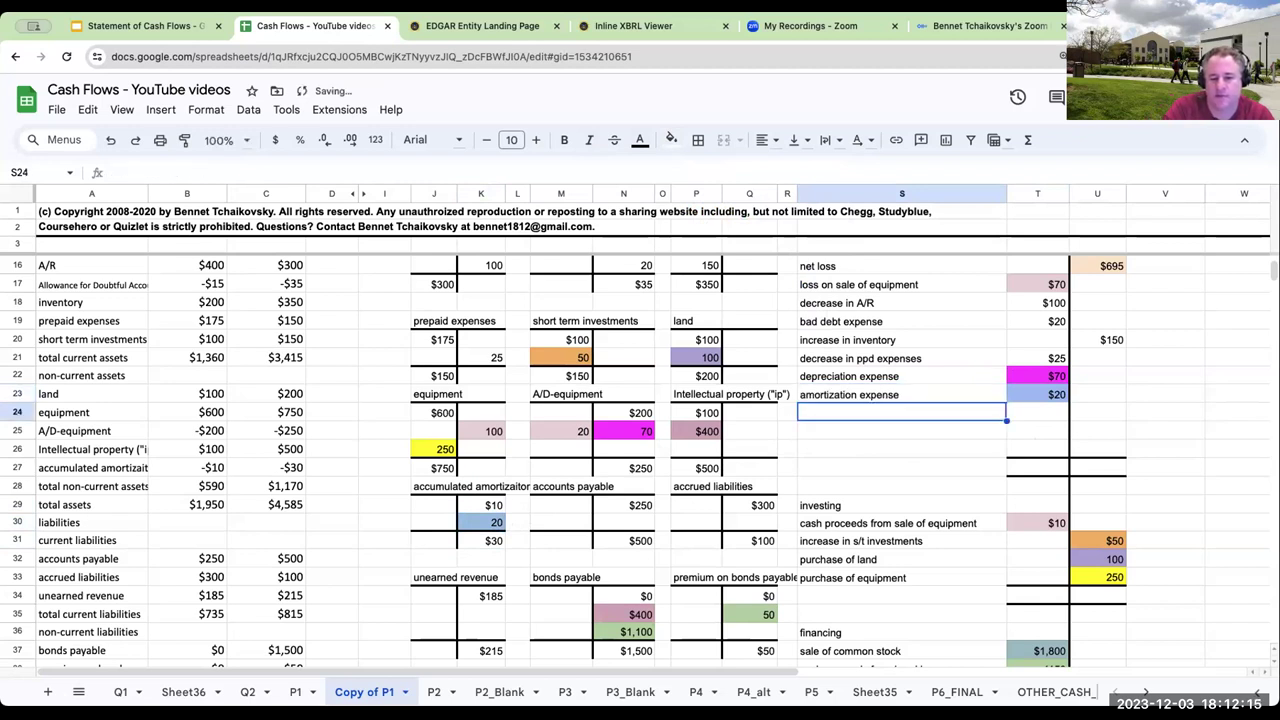
# - Switch to the Statement of Cash Flows slides and add "Accumulated amortization" and "Amortization Expense" lines below the A/D equipment entry, after a blank line
pyautogui.click(140, 25)
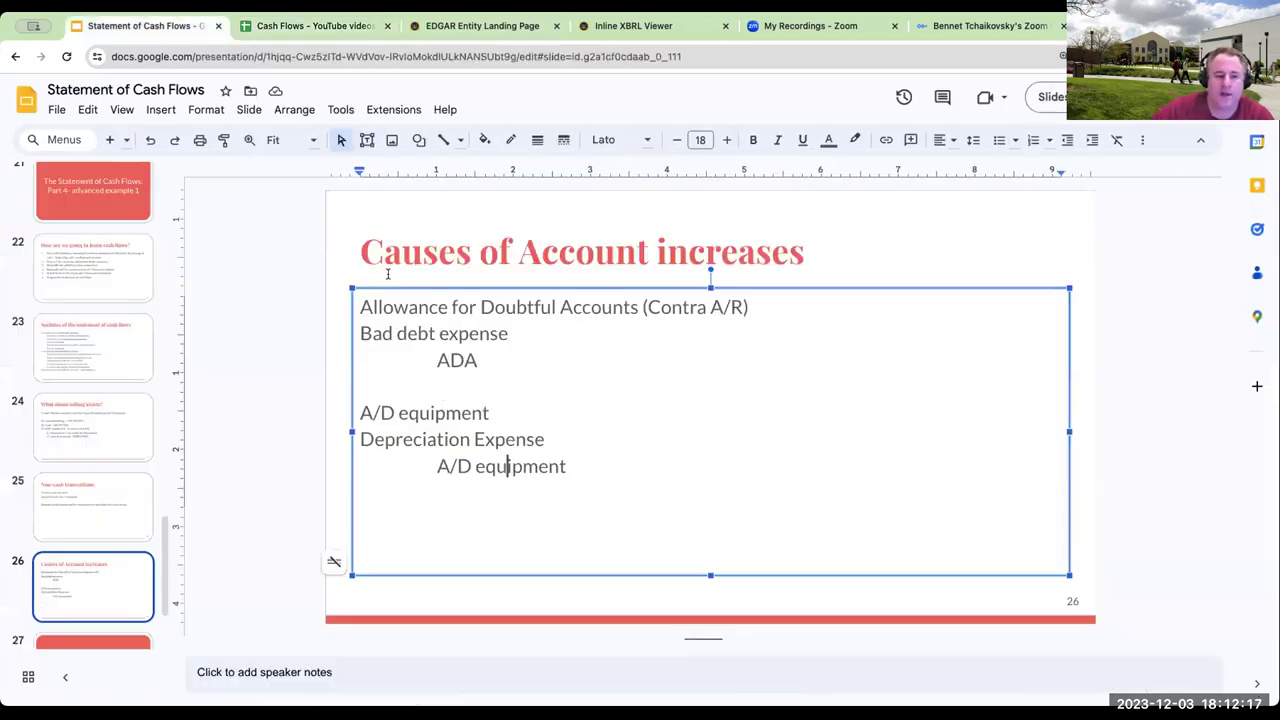
pyautogui.click(568, 468)
pyautogui.press('Return')
pyautogui.press('Return')
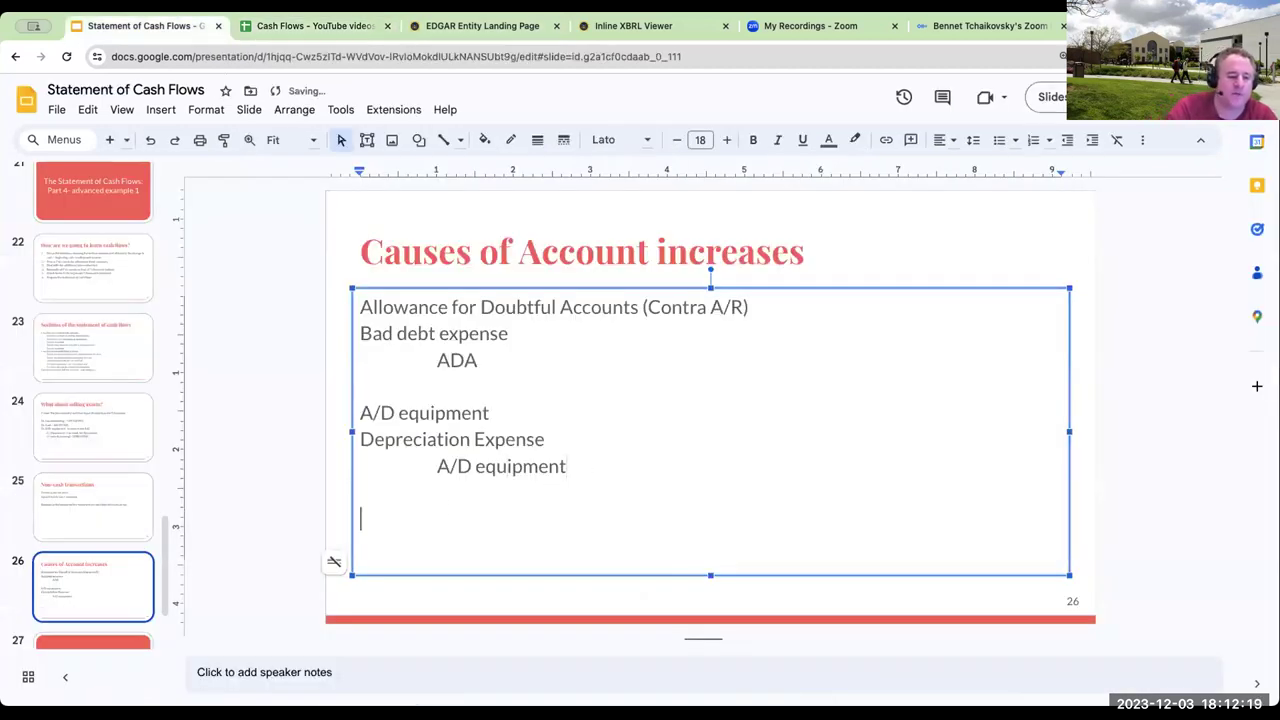
pyautogui.write('accumulated')
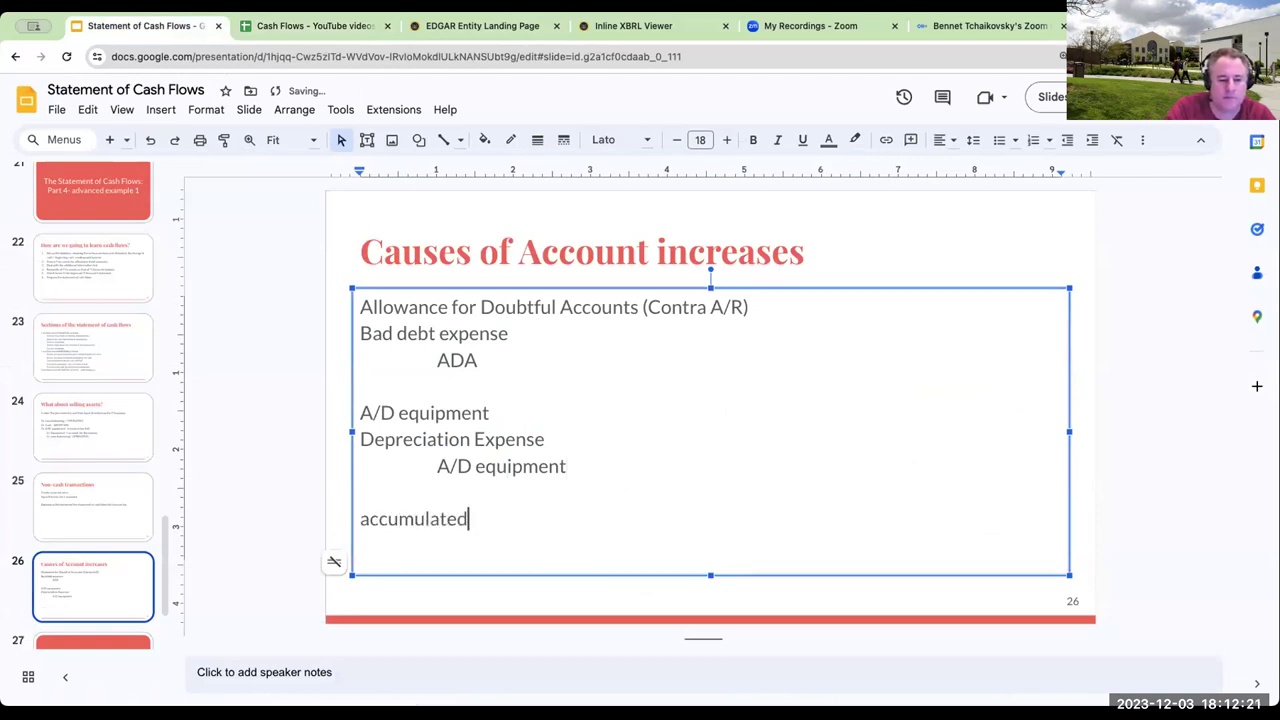
pyautogui.write(' amortization')
pyautogui.press('Return')
pyautogui.write('Amortization Expense')
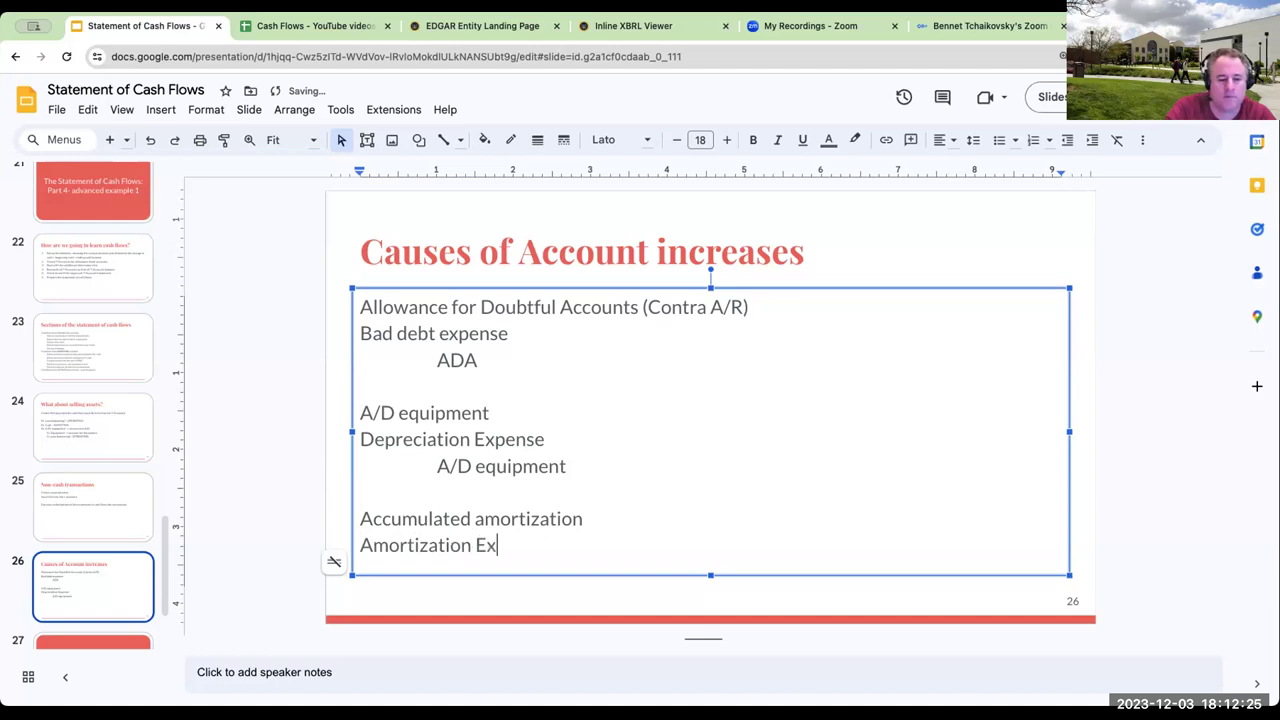
# - Add an indented credit line "Accumulated amortization- intellectual property" under Amortization Expense
pyautogui.press('Return')
pyautogui.press('Tab')
pyautogui.press('Tab')
pyautogui.write('Accumulated ')
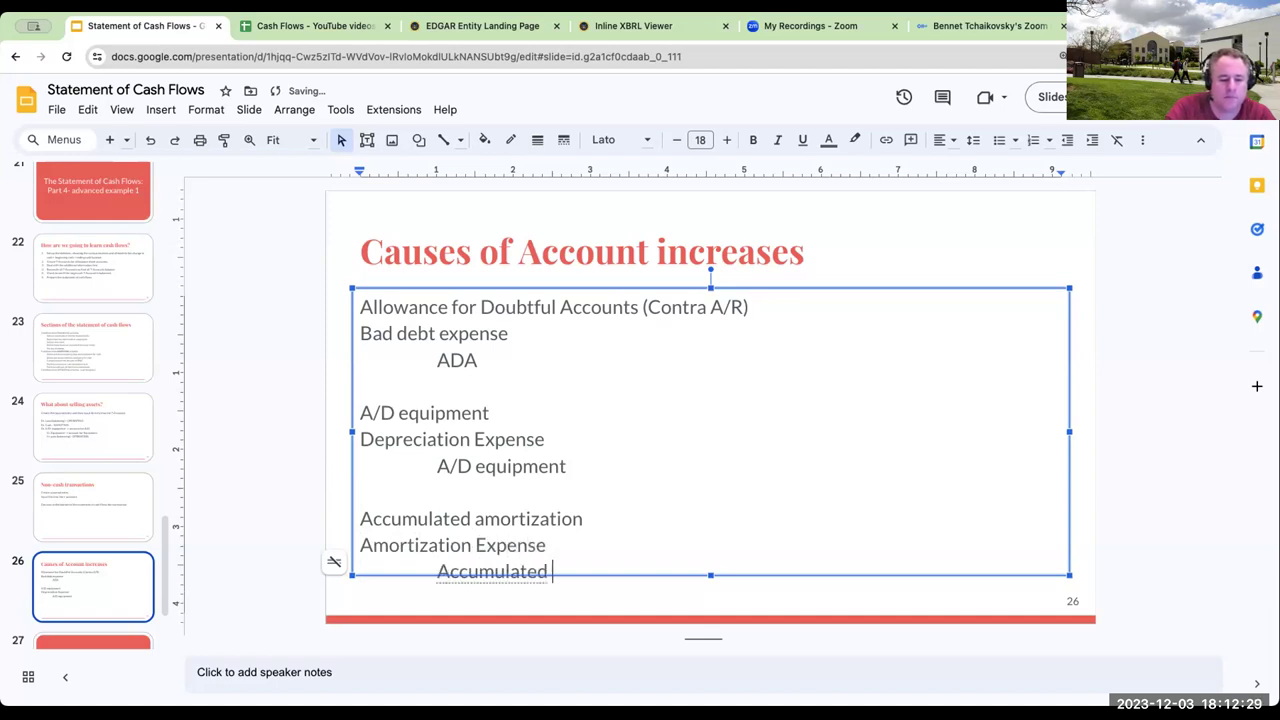
pyautogui.write('amoritzation 0-')
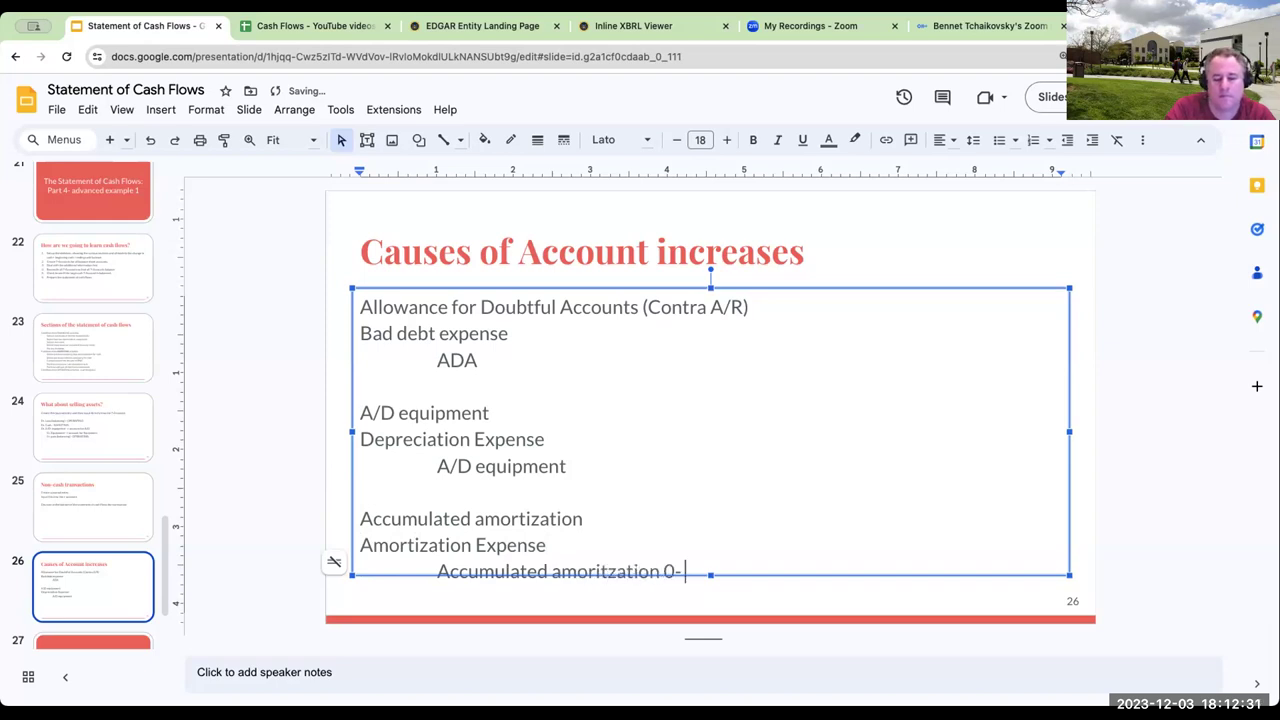
pyautogui.press('BackSpace')
pyautogui.press('BackSpace')
pyautogui.write('- i')
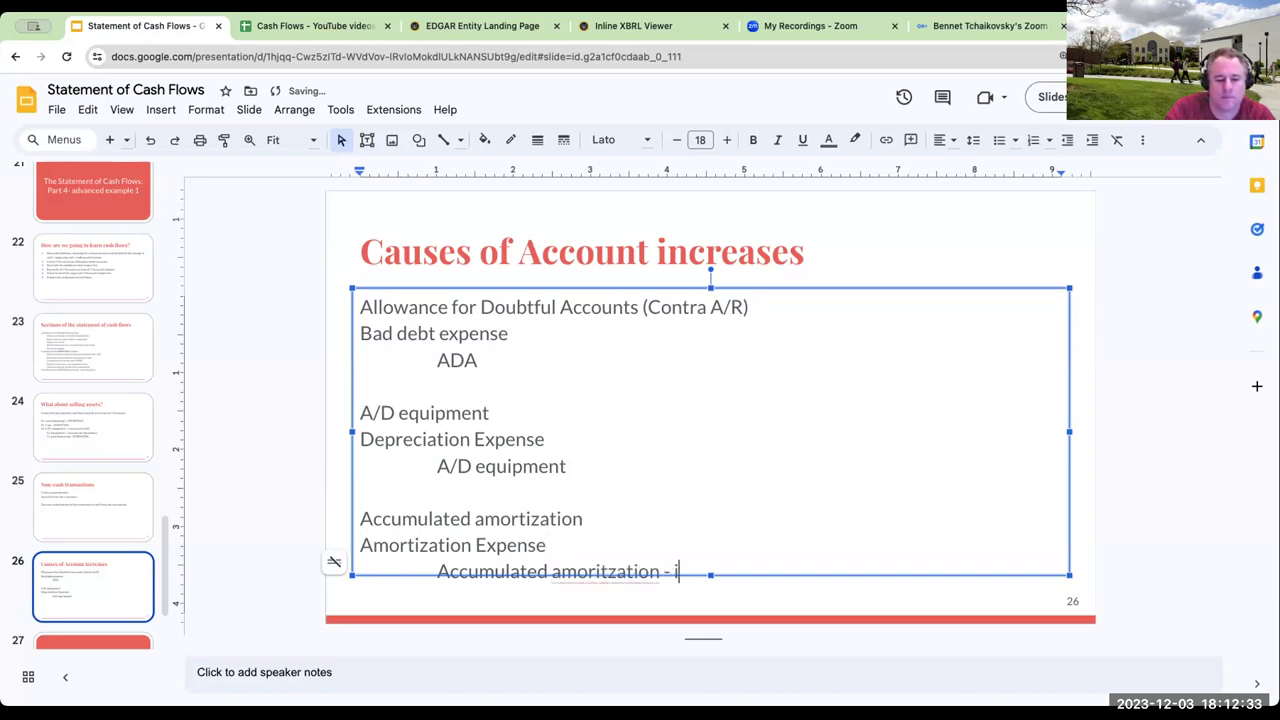
pyautogui.press('BackSpace')
pyautogui.press('BackSpace')
pyautogui.press('BackSpace')
pyautogui.press('BackSpace')
pyautogui.press('BackSpace')
pyautogui.press('BackSpace')
pyautogui.press('BackSpace')
pyautogui.press('BackSpace')
pyautogui.press('BackSpace')
pyautogui.press('BackSpace')
pyautogui.press('BackSpace')
pyautogui.write('ti')
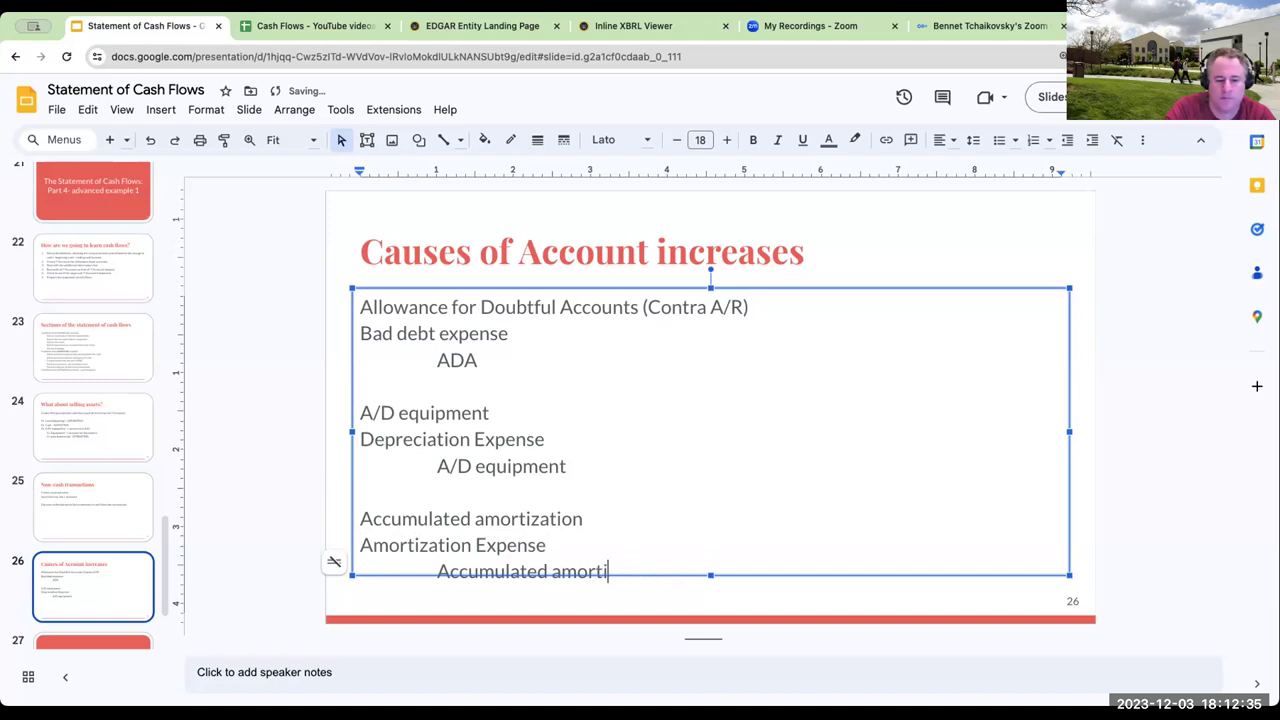
pyautogui.write('zation- intellectual')
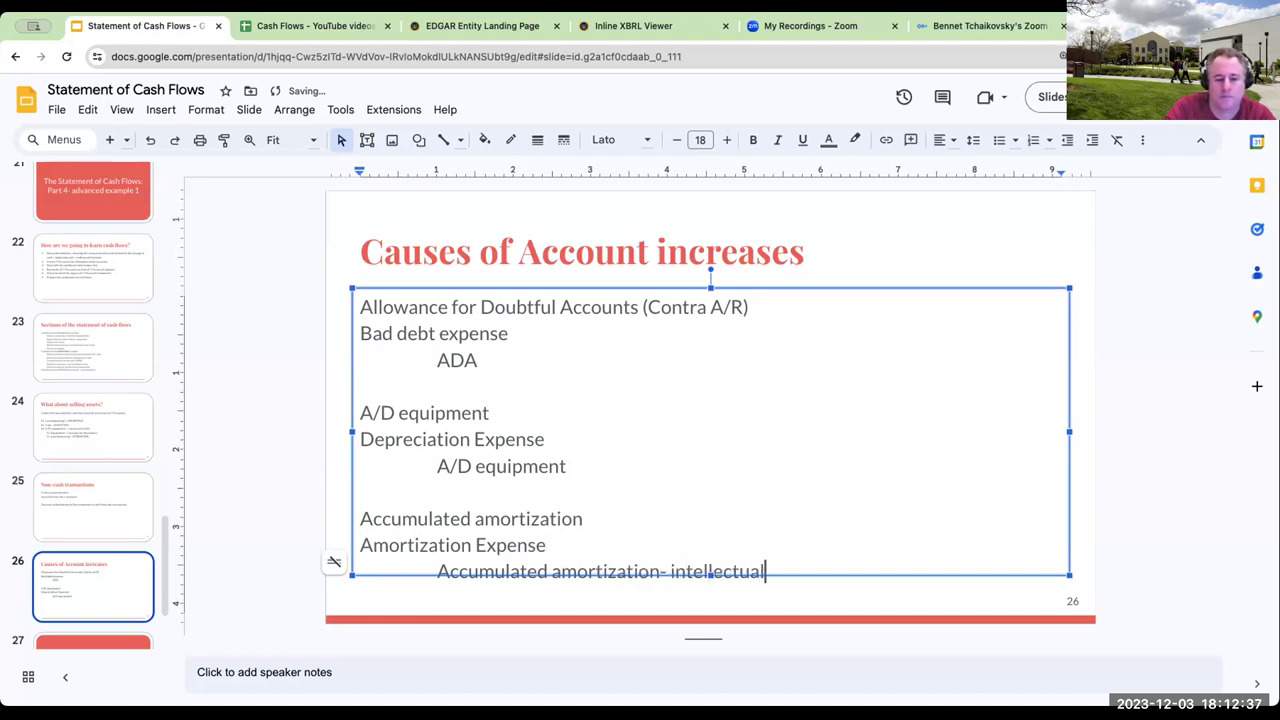
pyautogui.write(' property')
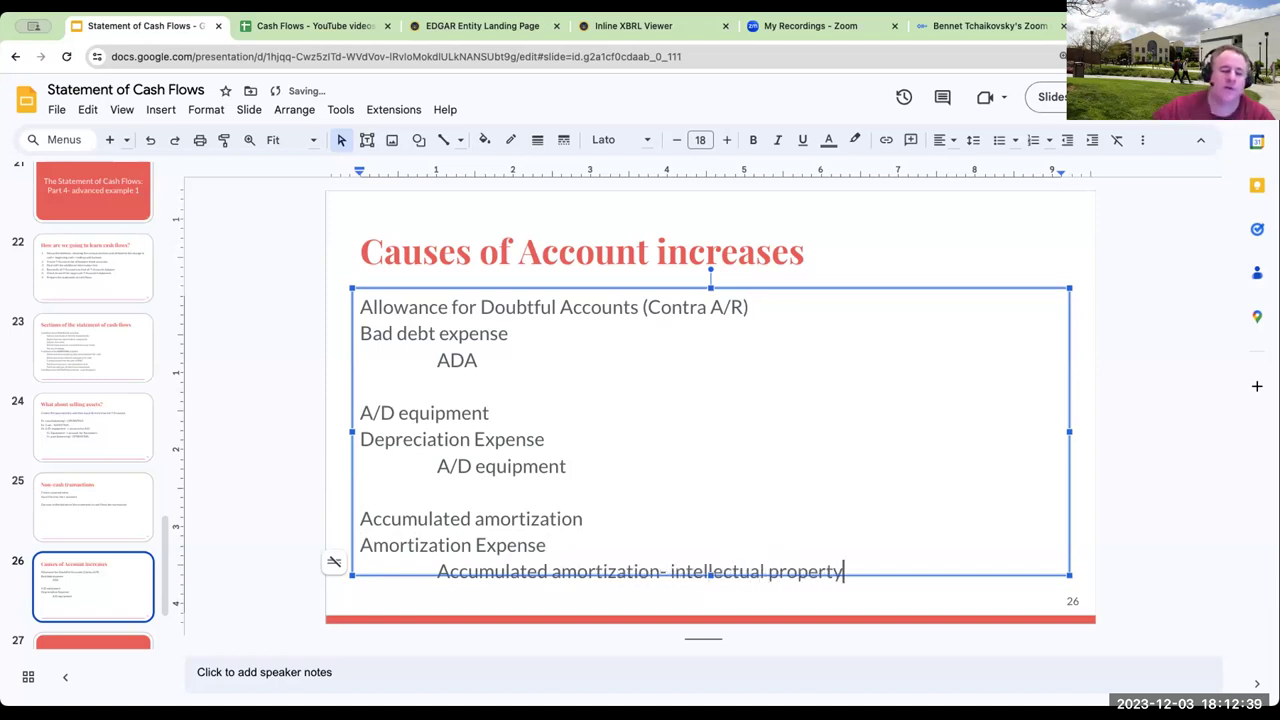
# - Return to the Cash Flows spreadsheet and post a 250 credit to accounts payable in N30
pyautogui.click(345, 26)
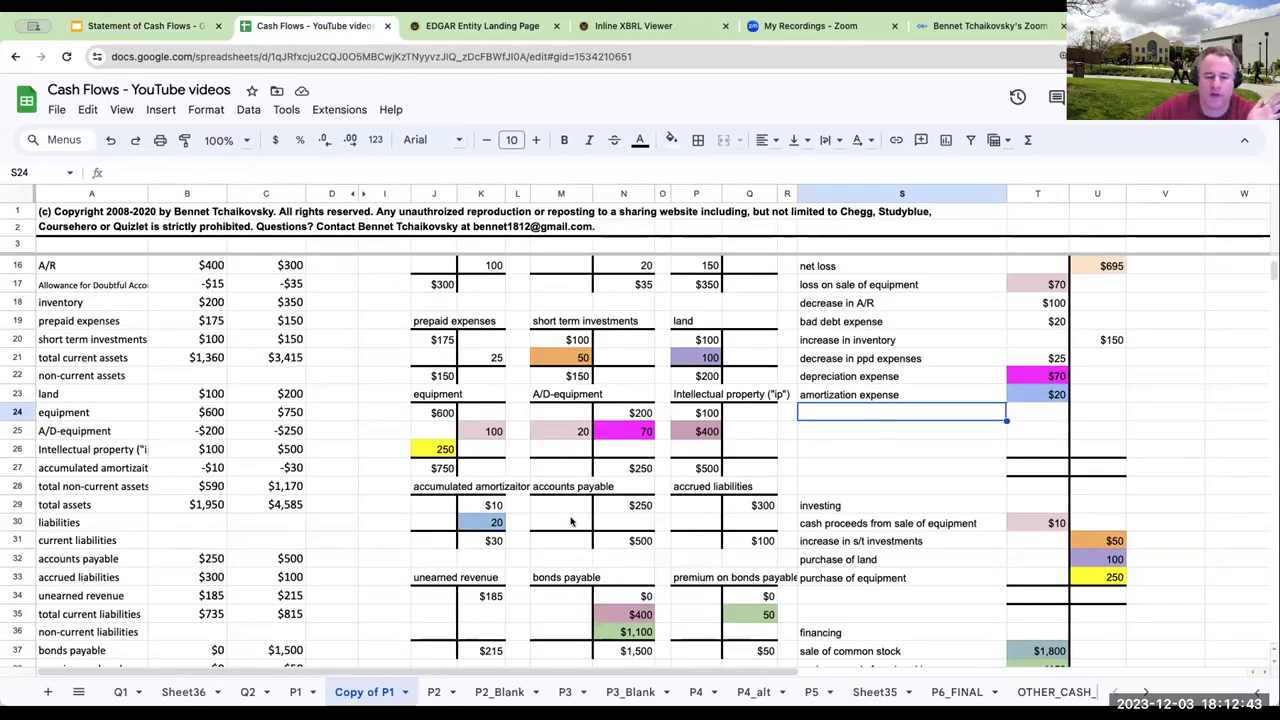
pyautogui.click(614, 526)
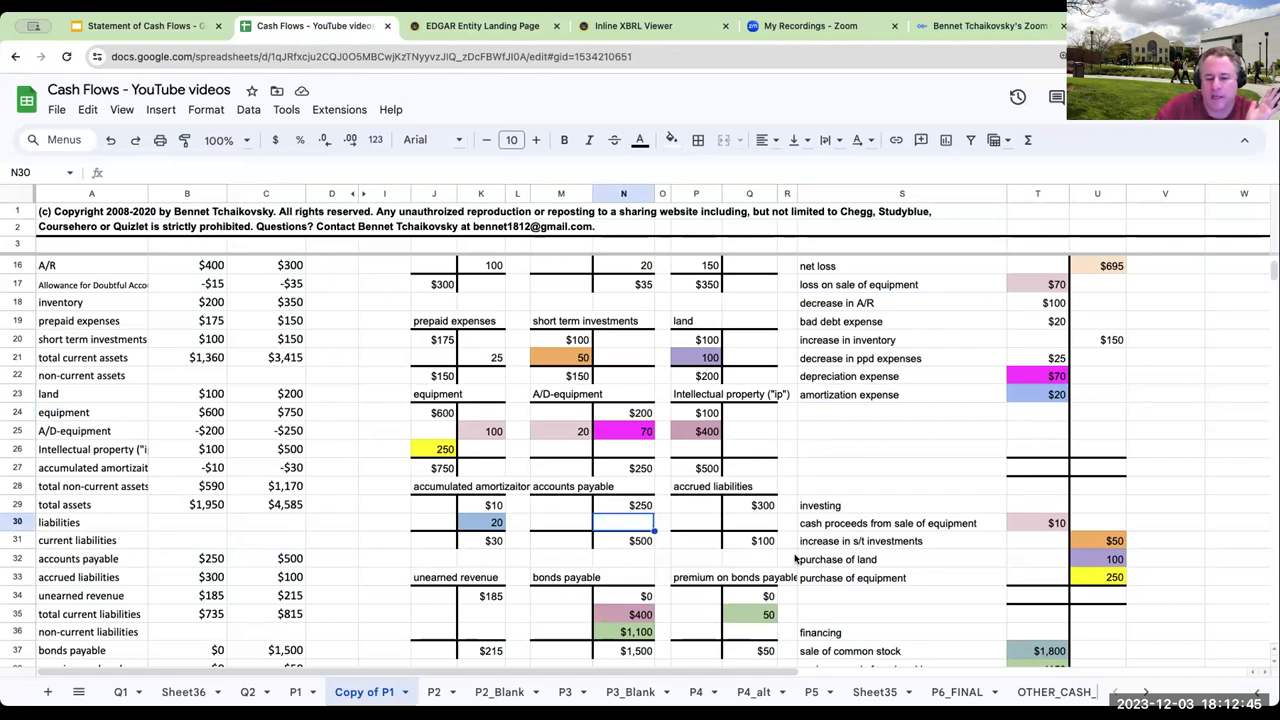
pyautogui.write('250')
pyautogui.press('Return')
pyautogui.press('Up')
pyautogui.press('Up')
pyautogui.press('Down')
# - Link the operating section's debit cell T24 to the accounts payable credit in N30
pyautogui.click(1045, 418)
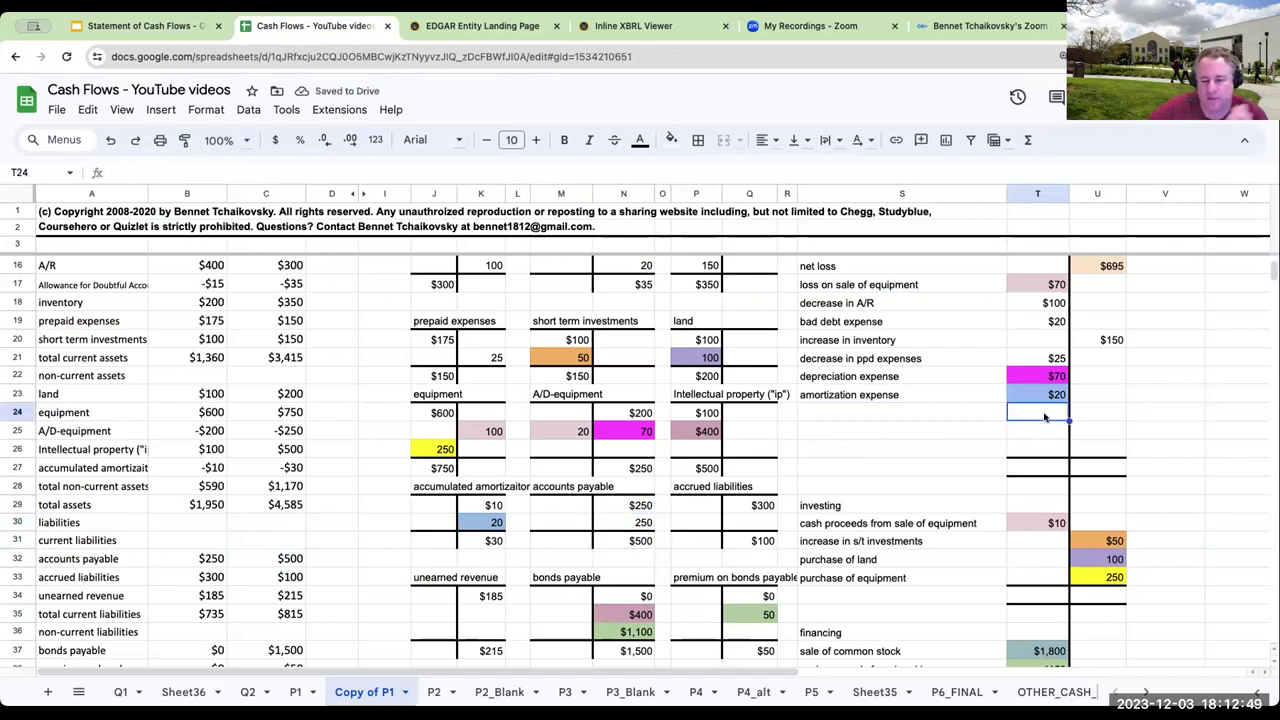
pyautogui.write('+')
pyautogui.click(644, 524)
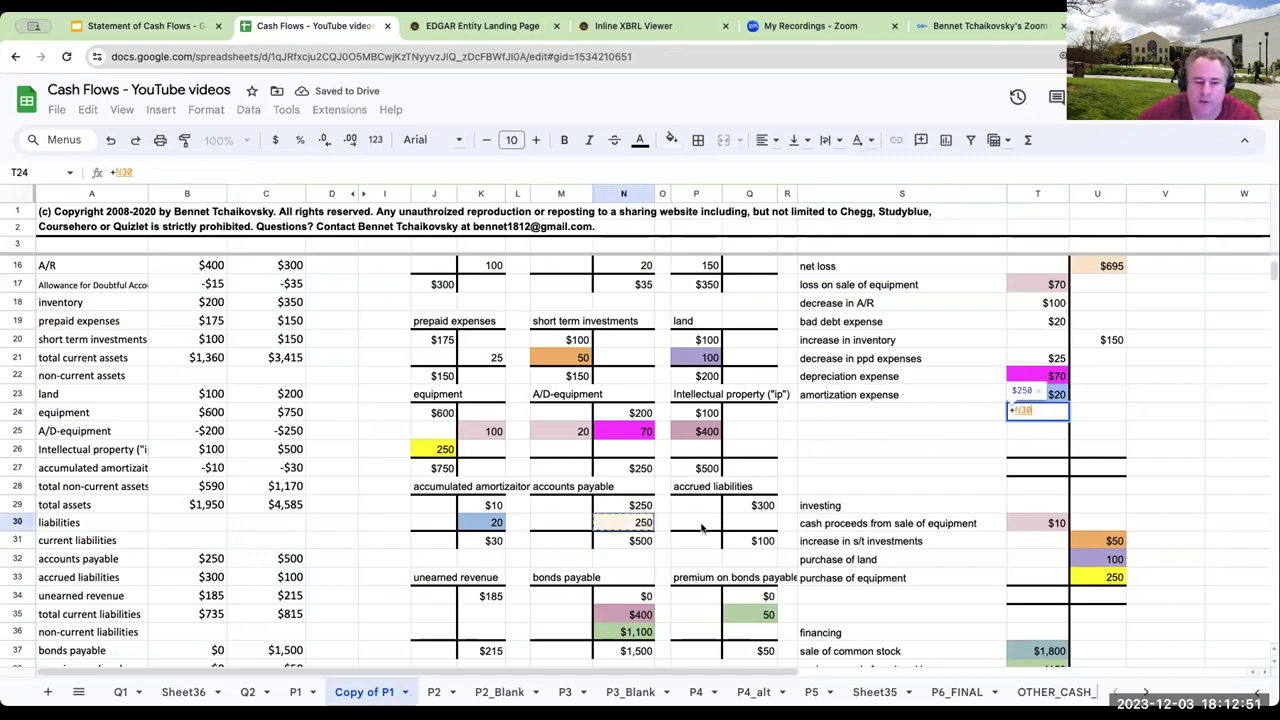
pyautogui.press('Return')
# - Check the L+OE entry of the debit/credit key in N51 and label the operating line in S24 "increase in A/P"
pyautogui.scroll(-7, 768, 527)
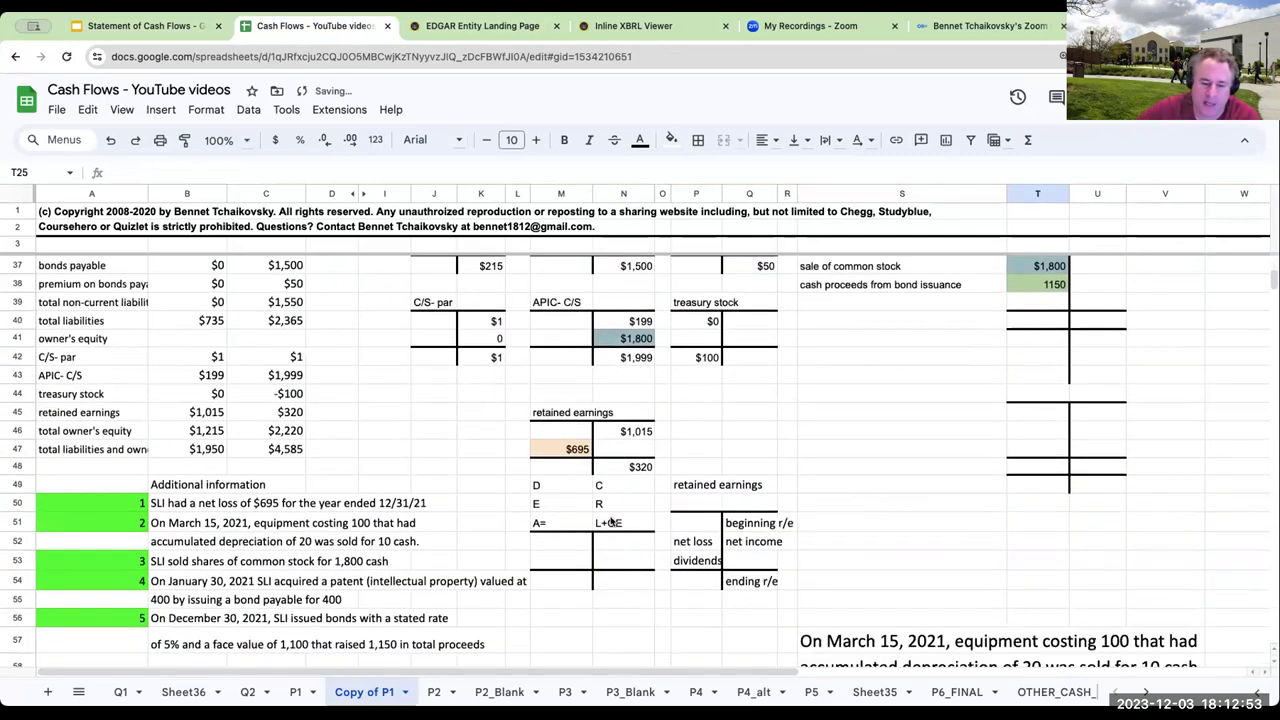
pyautogui.click(604, 522)
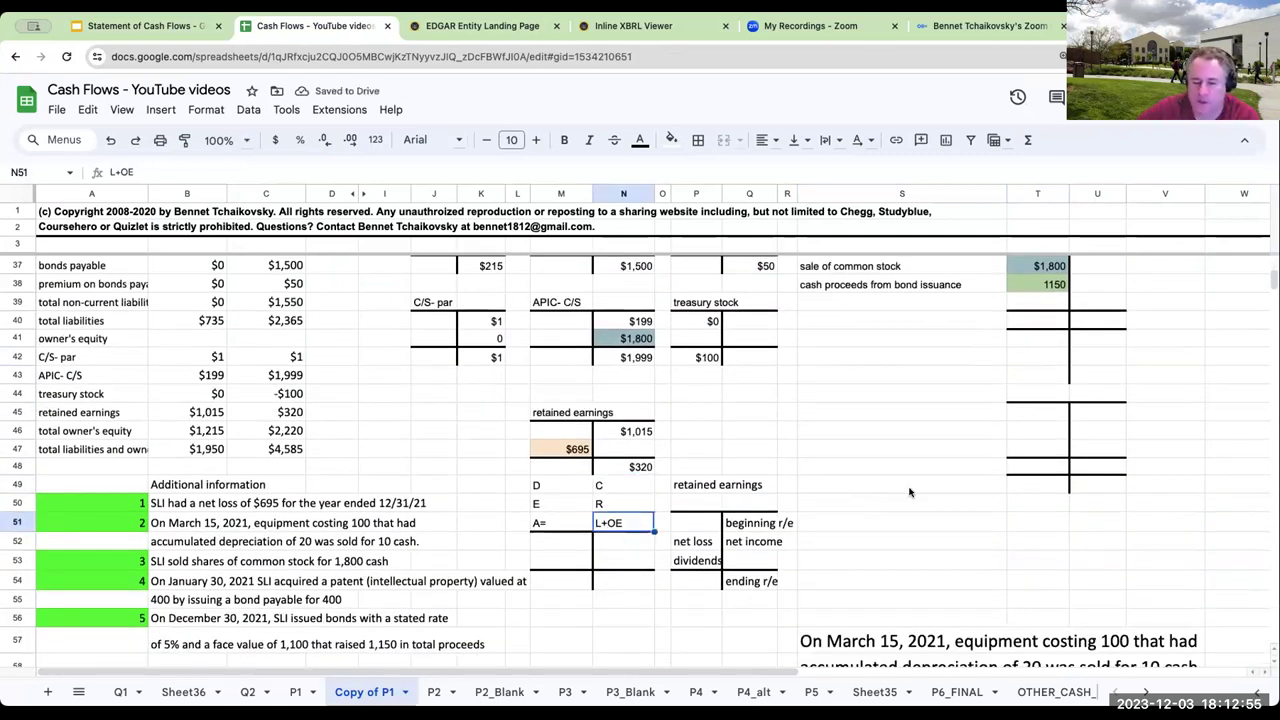
pyautogui.scroll(7, 911, 489)
pyautogui.scroll(1, 911, 489)
pyautogui.click(873, 450)
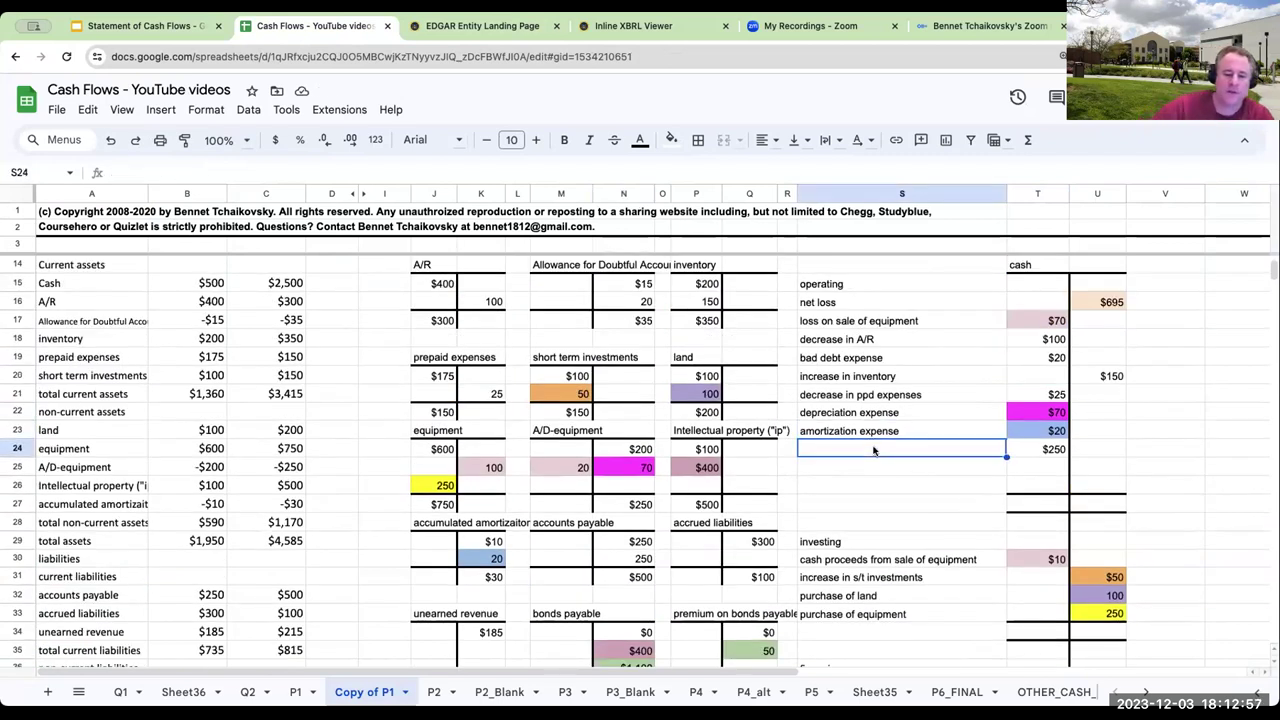
pyautogui.write('increase in A/P')
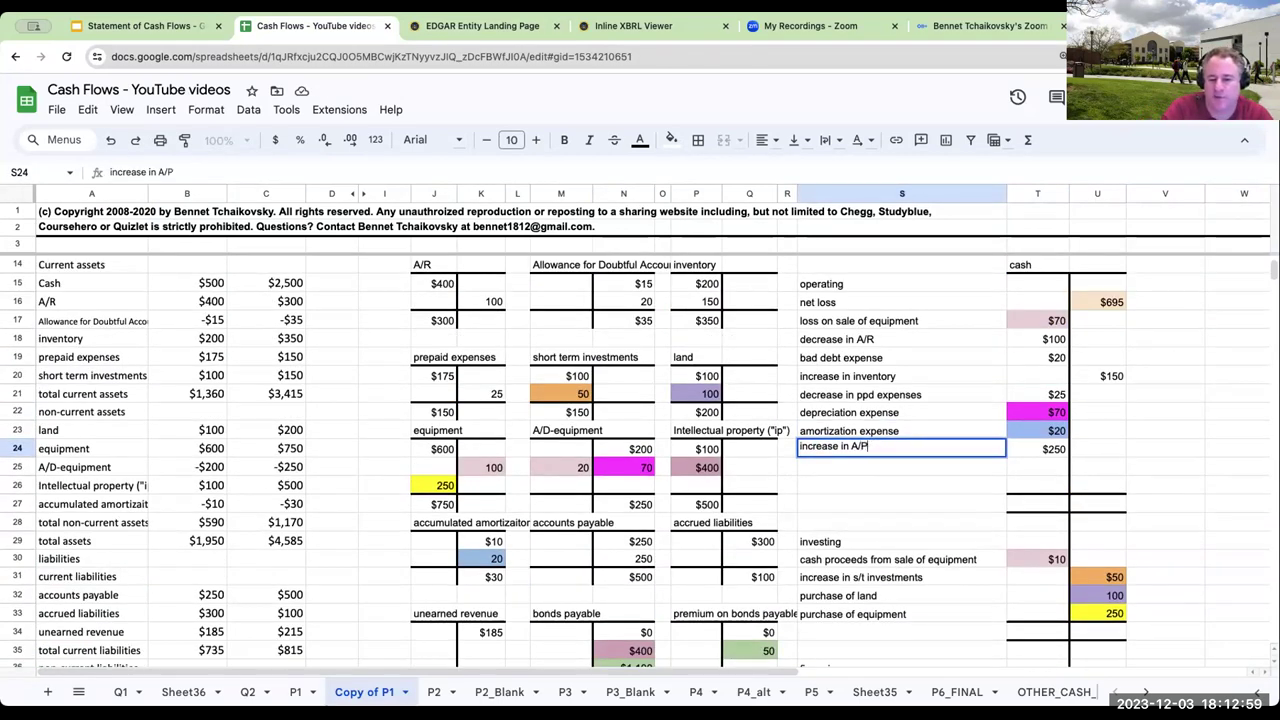
pyautogui.press('Return')
pyautogui.press('Return')
pyautogui.press('Up')
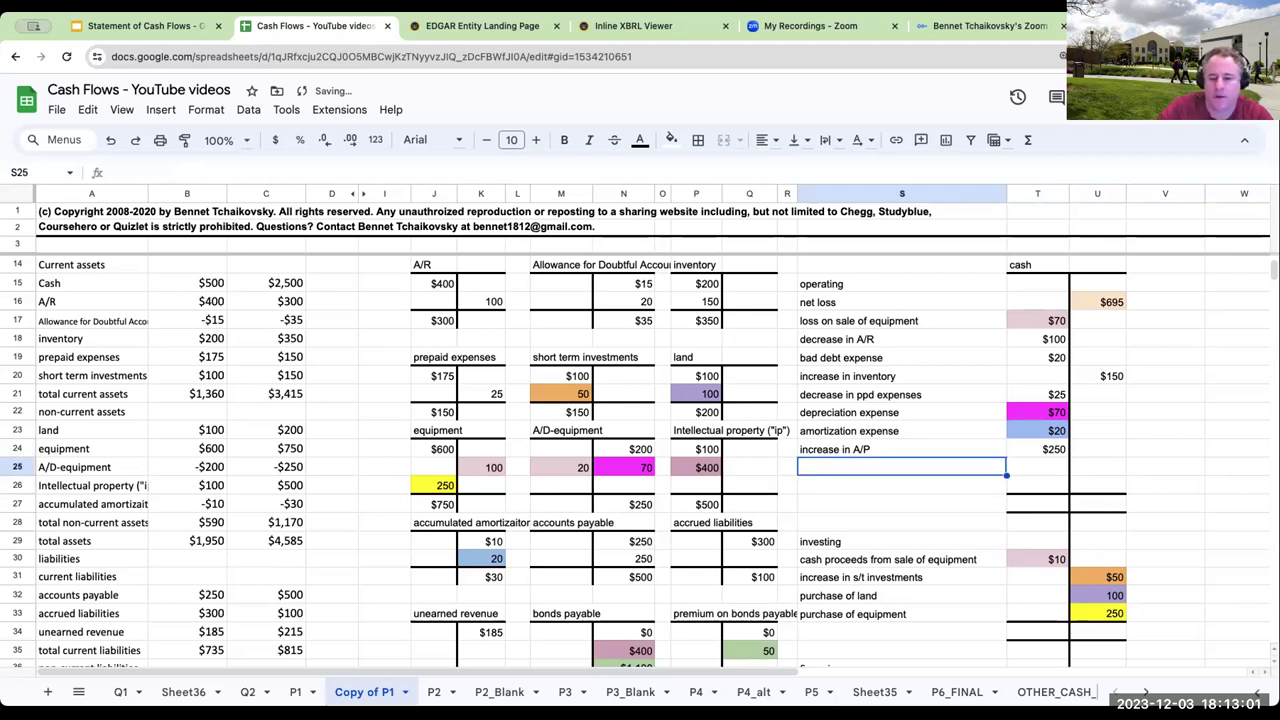
# - Post a 200 debit to the accrued liabilities T-account in P30
pyautogui.press('Left')
pyautogui.press('Down')
pyautogui.press('Down')
pyautogui.press('Down')
pyautogui.press('Down')
pyautogui.press('Left')
pyautogui.press('Down')
pyautogui.press('Left')
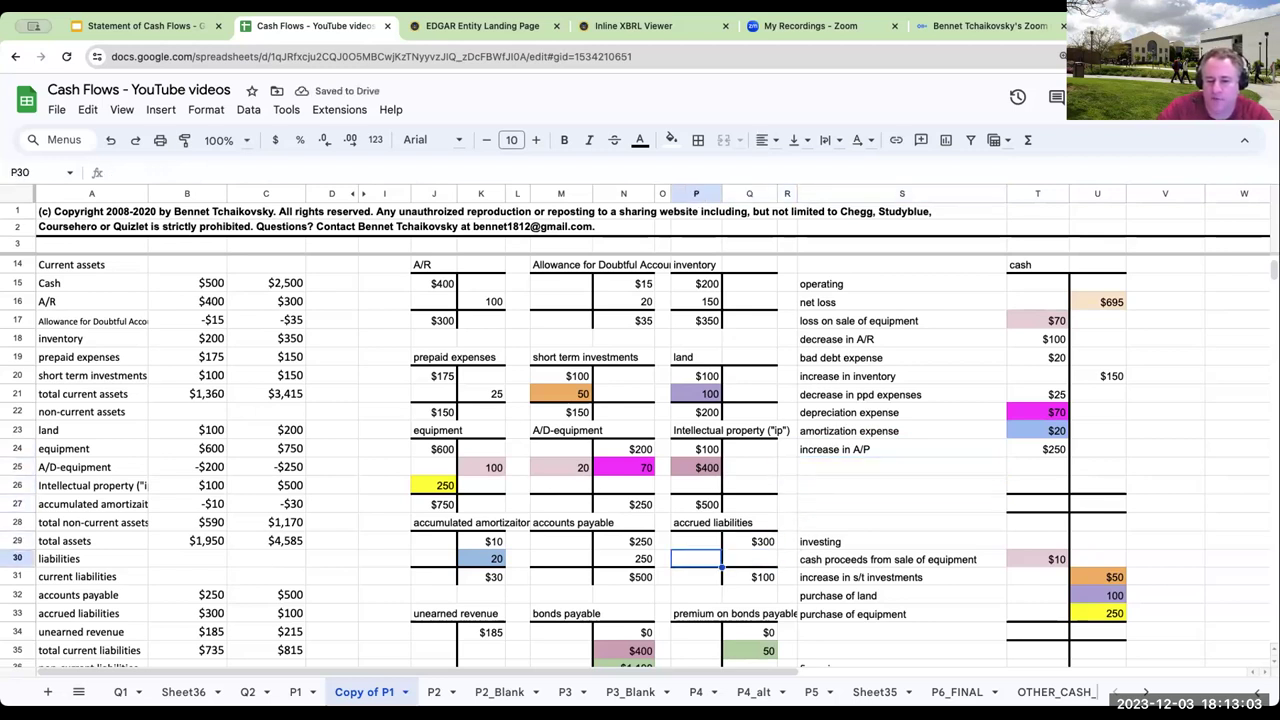
pyautogui.press('Right')
pyautogui.press('Down')
pyautogui.press('Left')
pyautogui.press('Up')
pyautogui.write('200')
pyautogui.press('Return')
# - Link the operating section's credit cell U25 to the accrued liabilities debit in P30 and label S25 "decrease in accrued liabilities"
pyautogui.click(1083, 468)
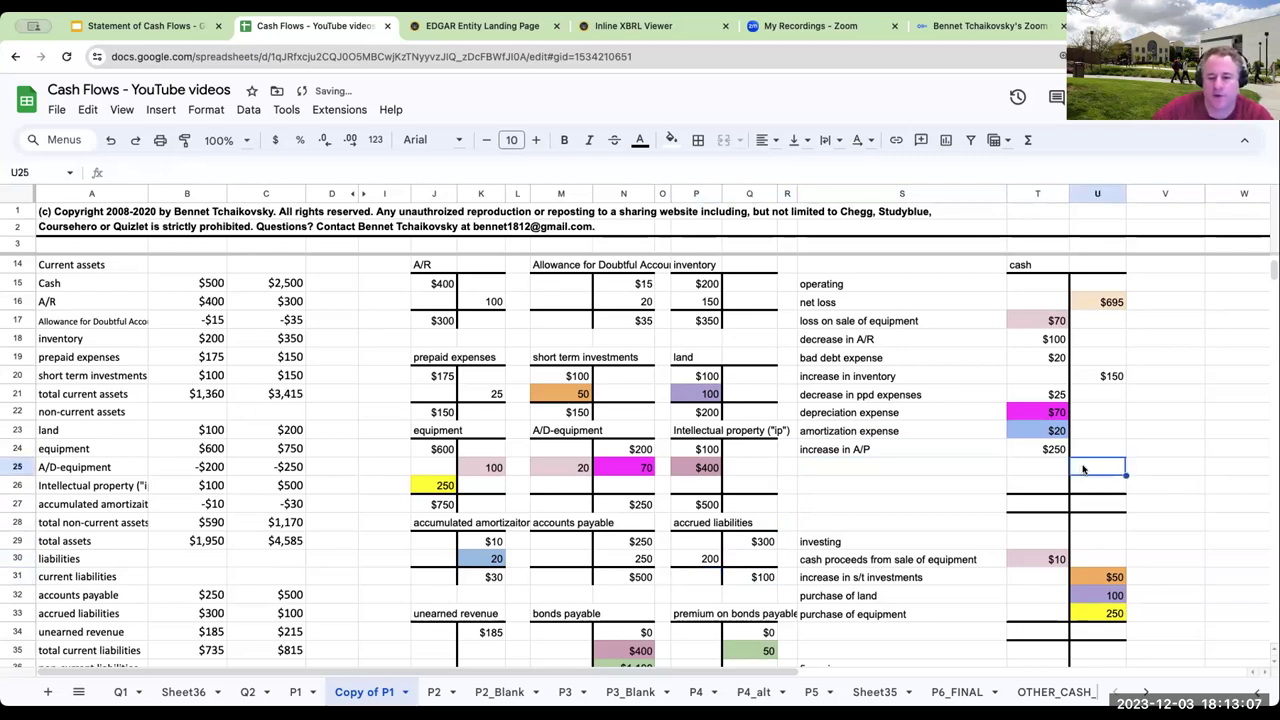
pyautogui.write('=P30')
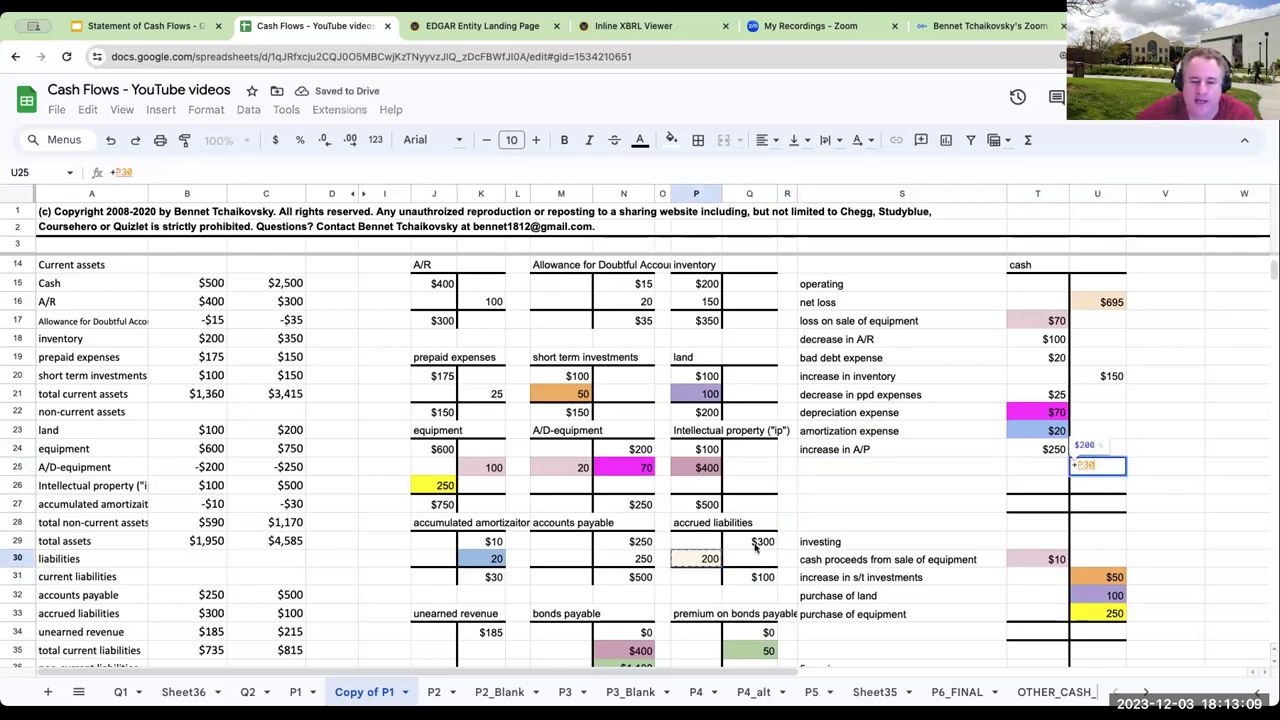
pyautogui.press('Return')
pyautogui.click(924, 467)
pyautogui.write('d')
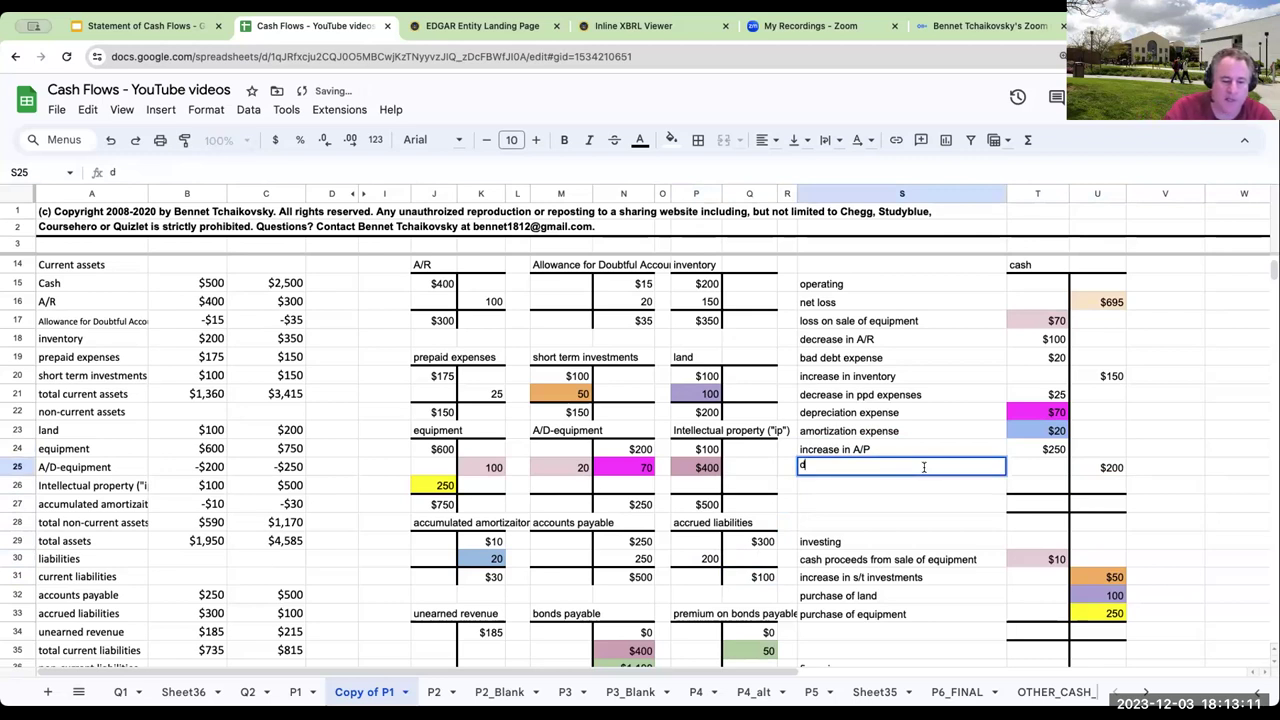
pyautogui.write('ecrease in accru')
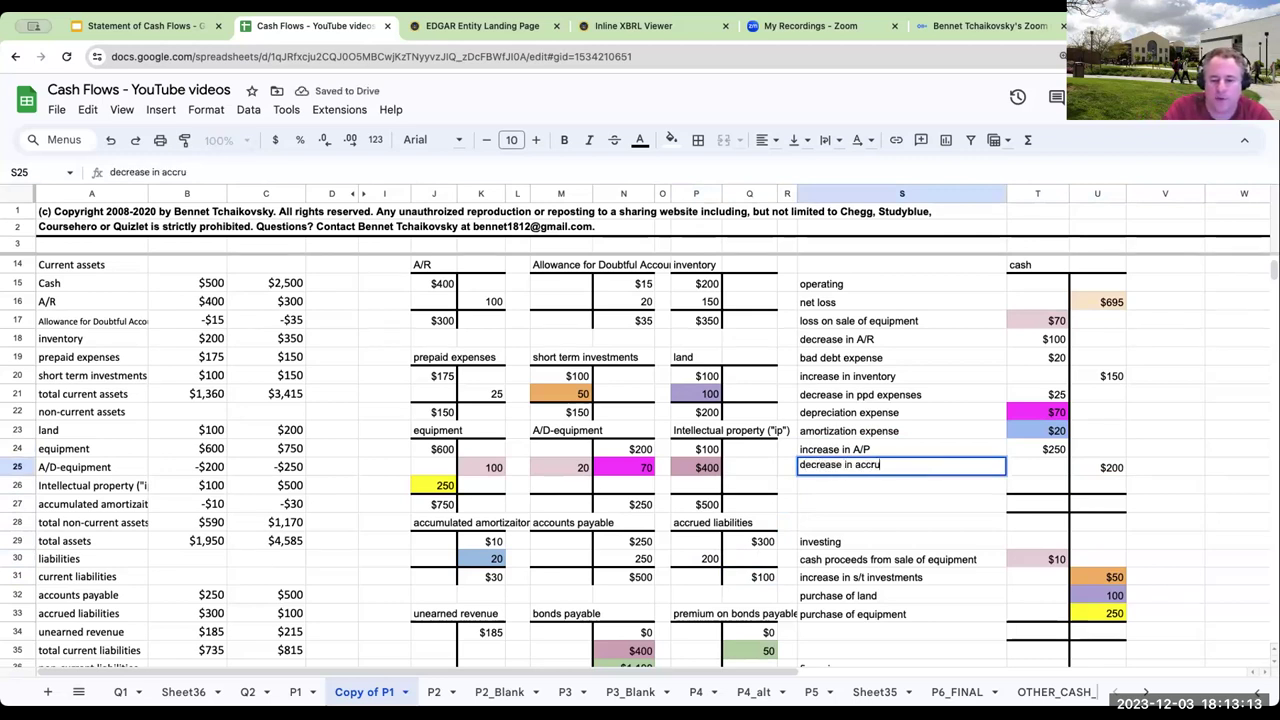
pyautogui.write('ed li')
pyautogui.write('abilities')
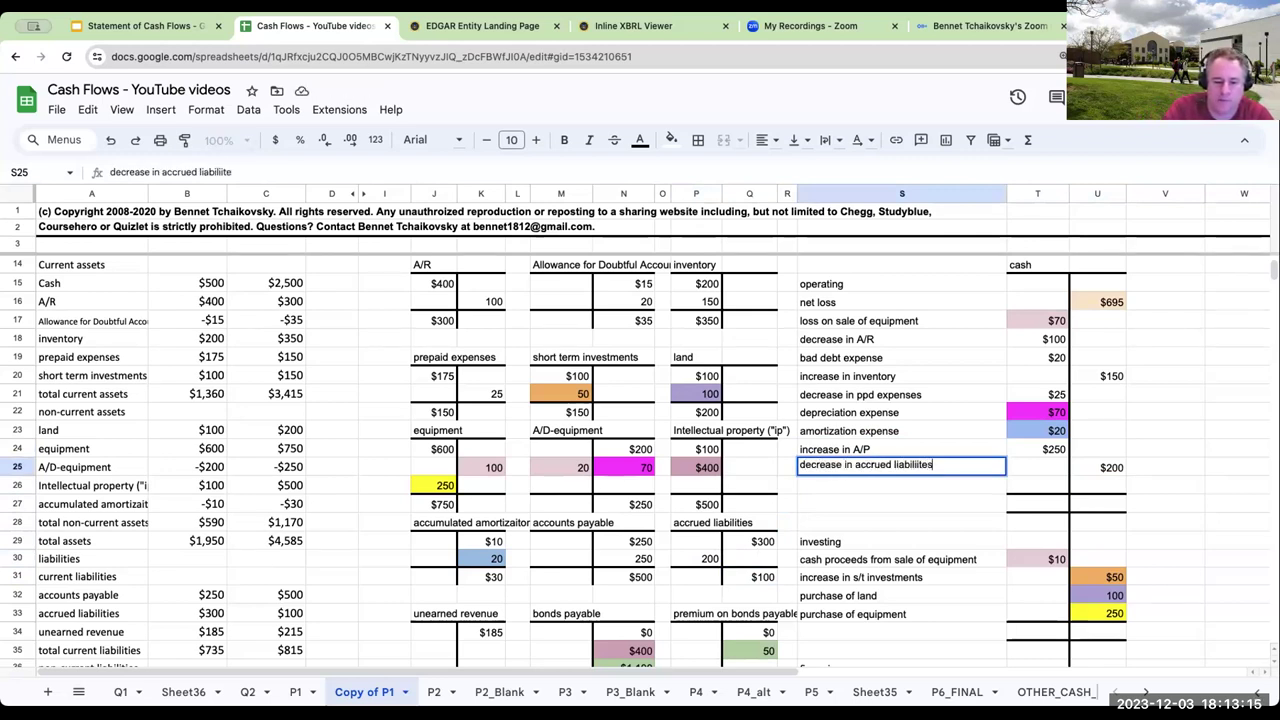
pyautogui.press('Return')
# - Post the unearned revenue credit in K35 as the ending balance minus the beginning balance, K37-K34
pyautogui.scroll(-3, 758, 473)
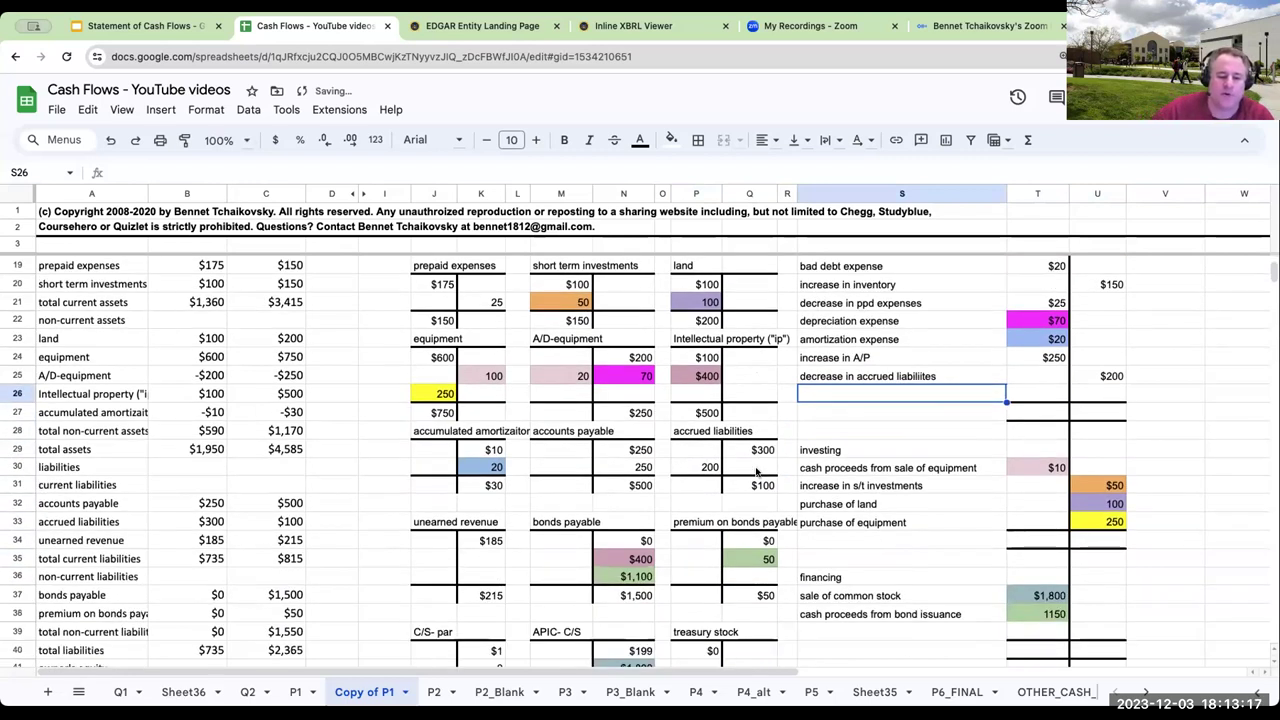
pyautogui.click(492, 556)
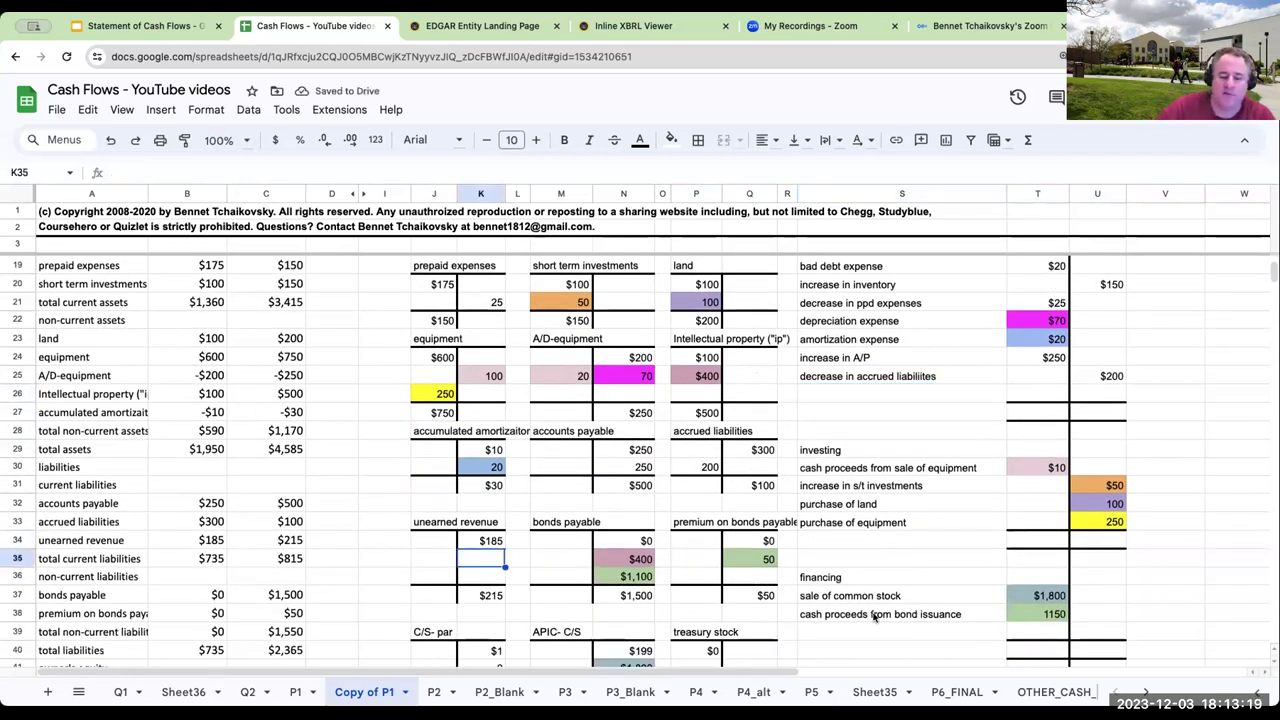
pyautogui.write('+')
pyautogui.press('Down')
pyautogui.press('Down')
pyautogui.write('-')
pyautogui.press('Up')
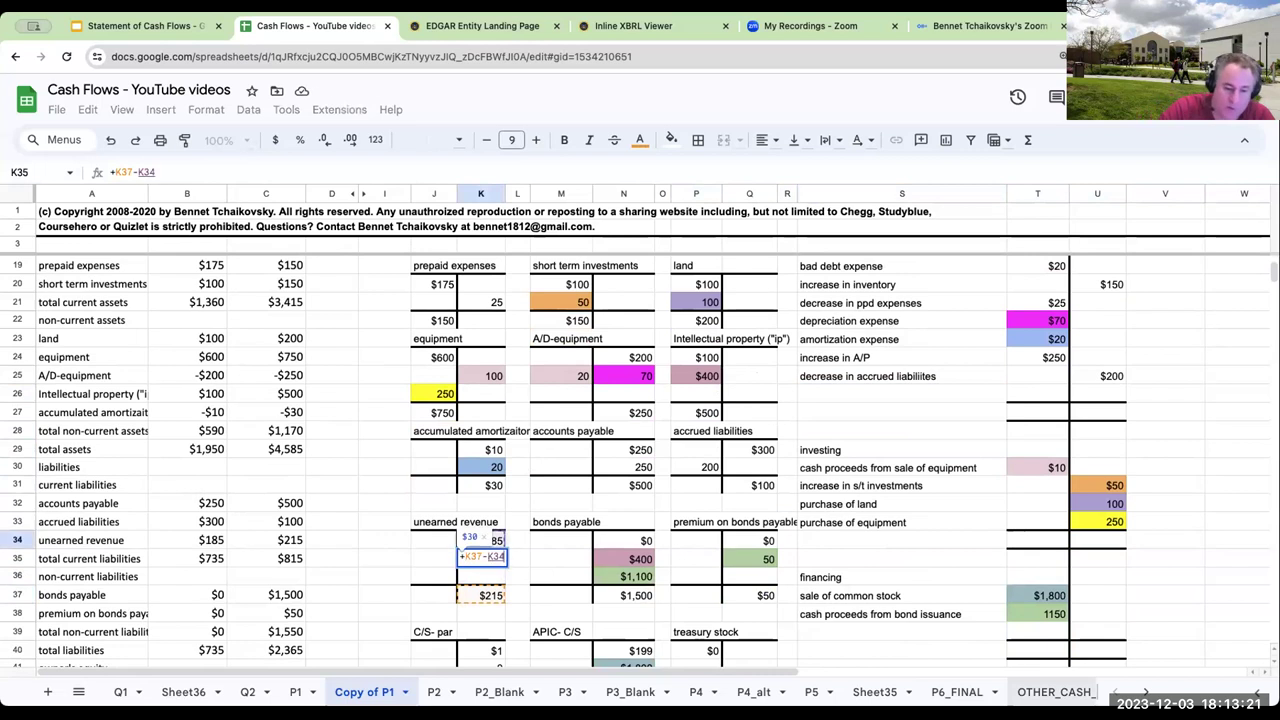
pyautogui.press('Return')
pyautogui.press('Up')
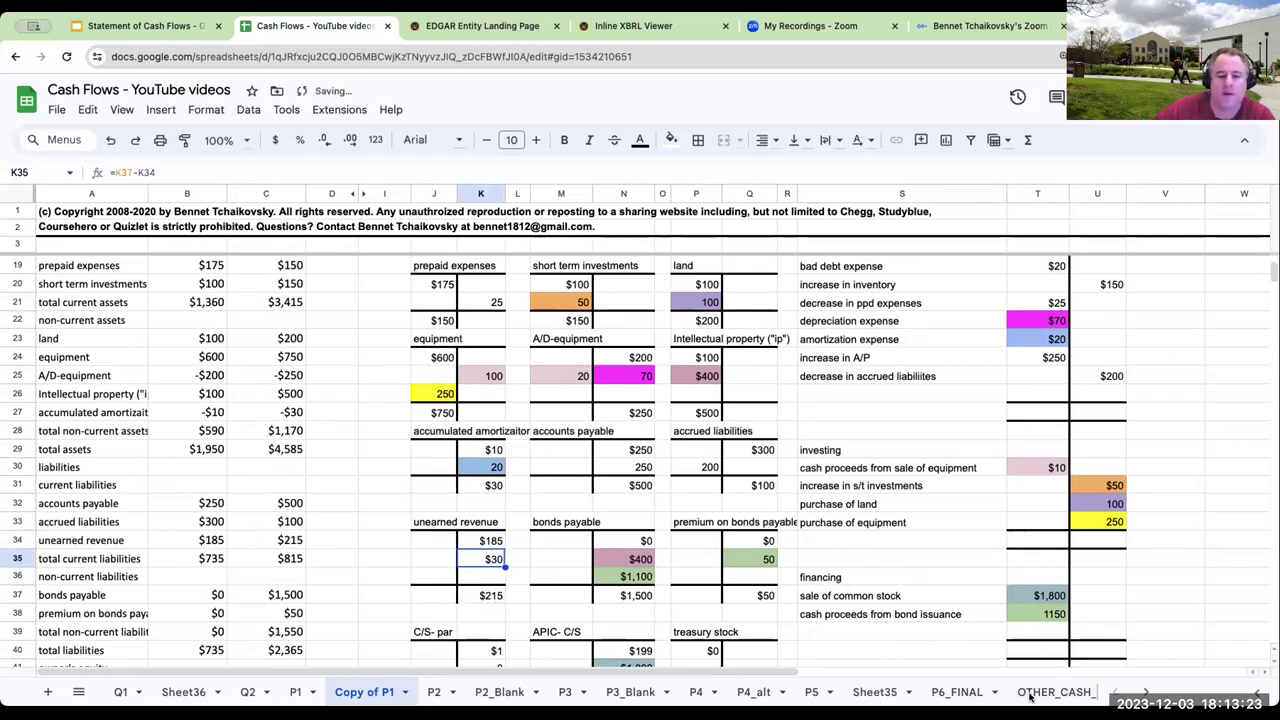
# - Link the operating section's debit cell T26 to the unearned revenue credit in K35 and label S26 "increase in unearned revenue"
pyautogui.click(1060, 396)
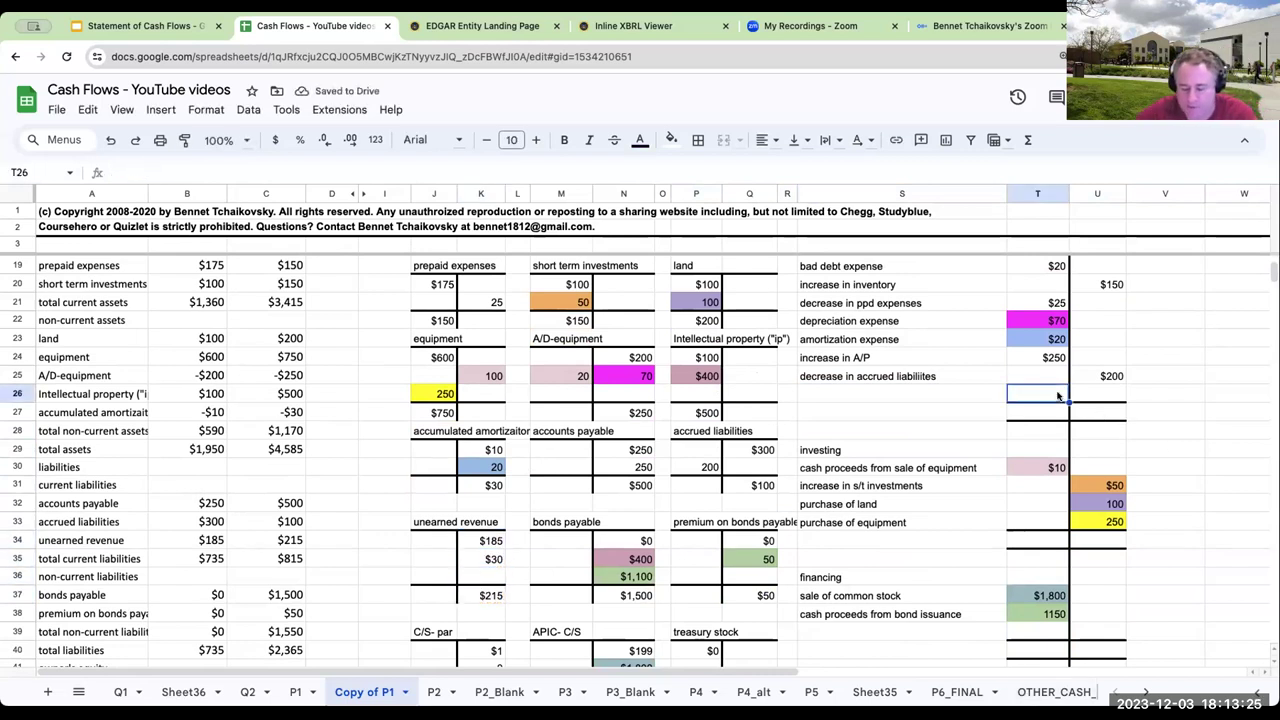
pyautogui.write('+')
pyautogui.click(481, 558)
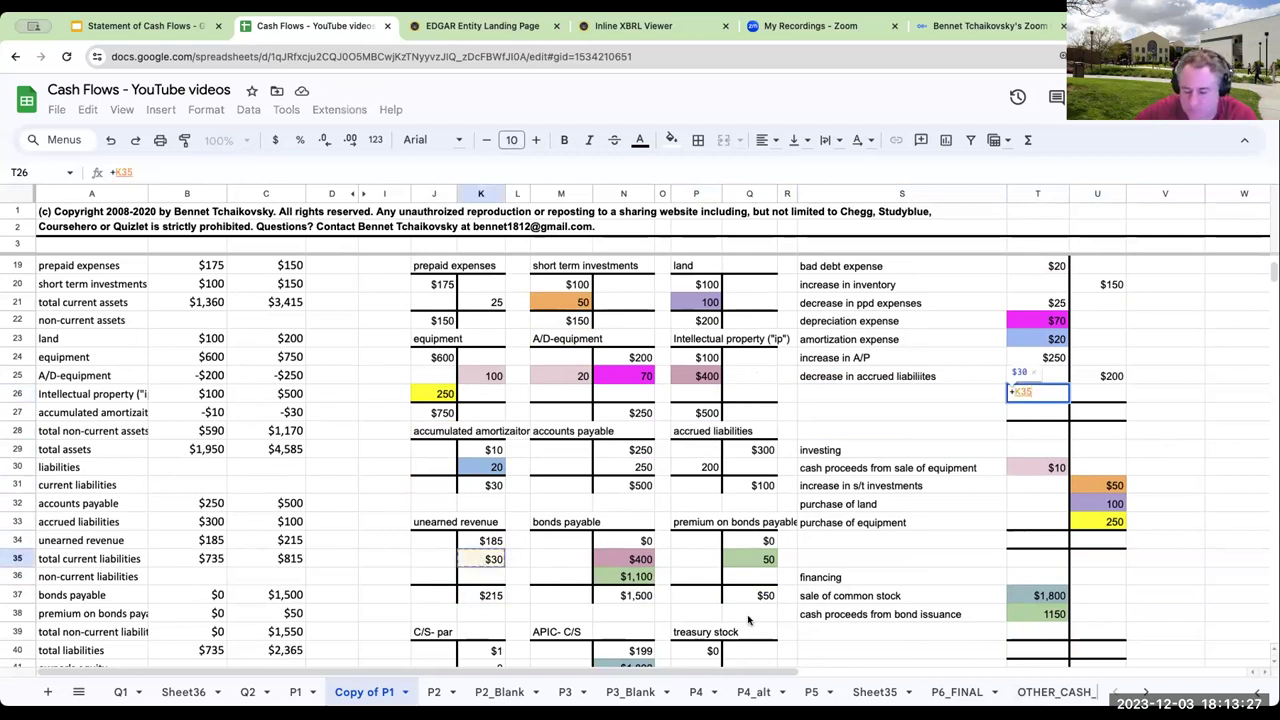
pyautogui.press('Return')
pyautogui.click(866, 399)
pyautogui.write('in')
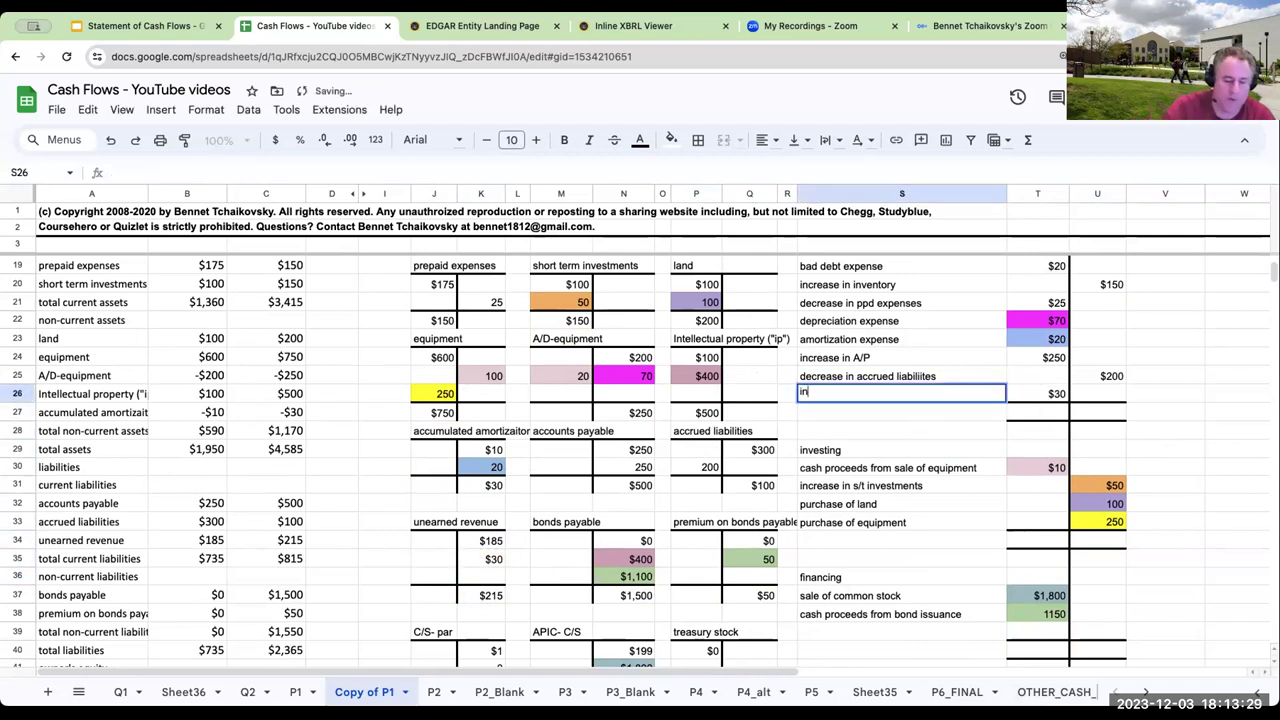
pyautogui.write('crease in unearned revenue')
pyautogui.press('Return')
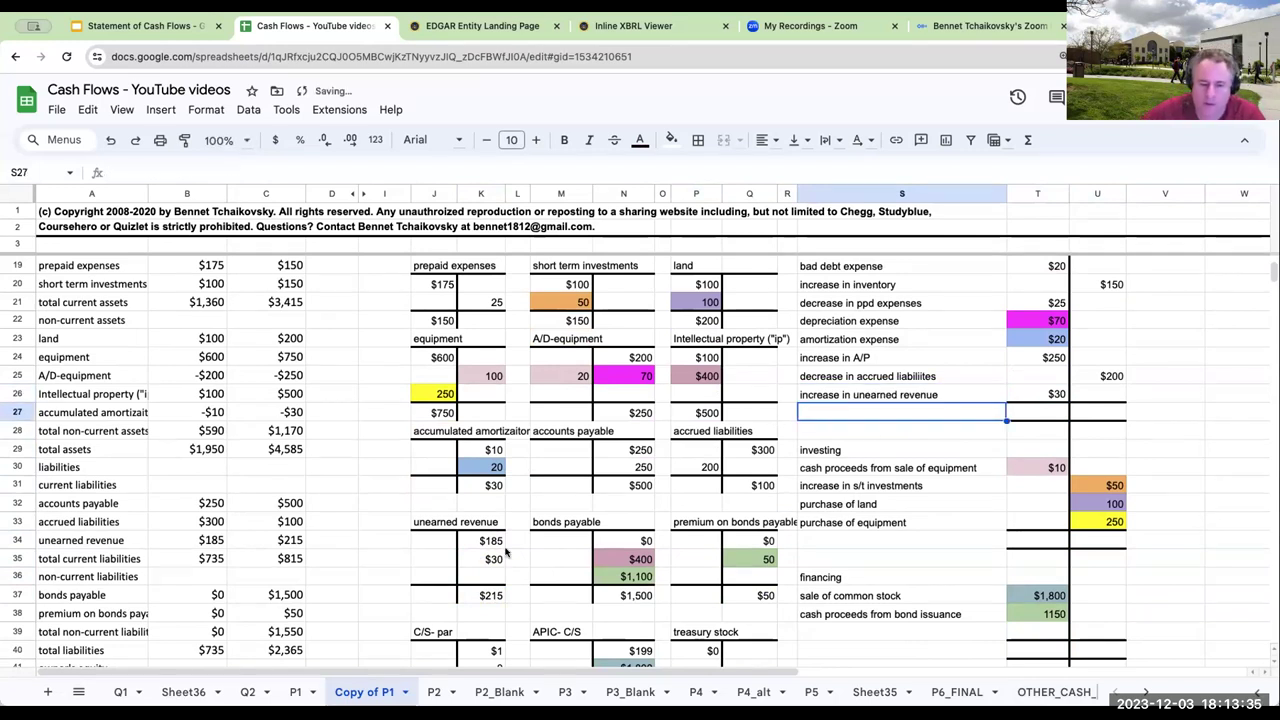
# - Review the bonds payable and premium on bonds payable T-accounts against the bond issuance proceeds in the financing section
pyautogui.click(623, 540)
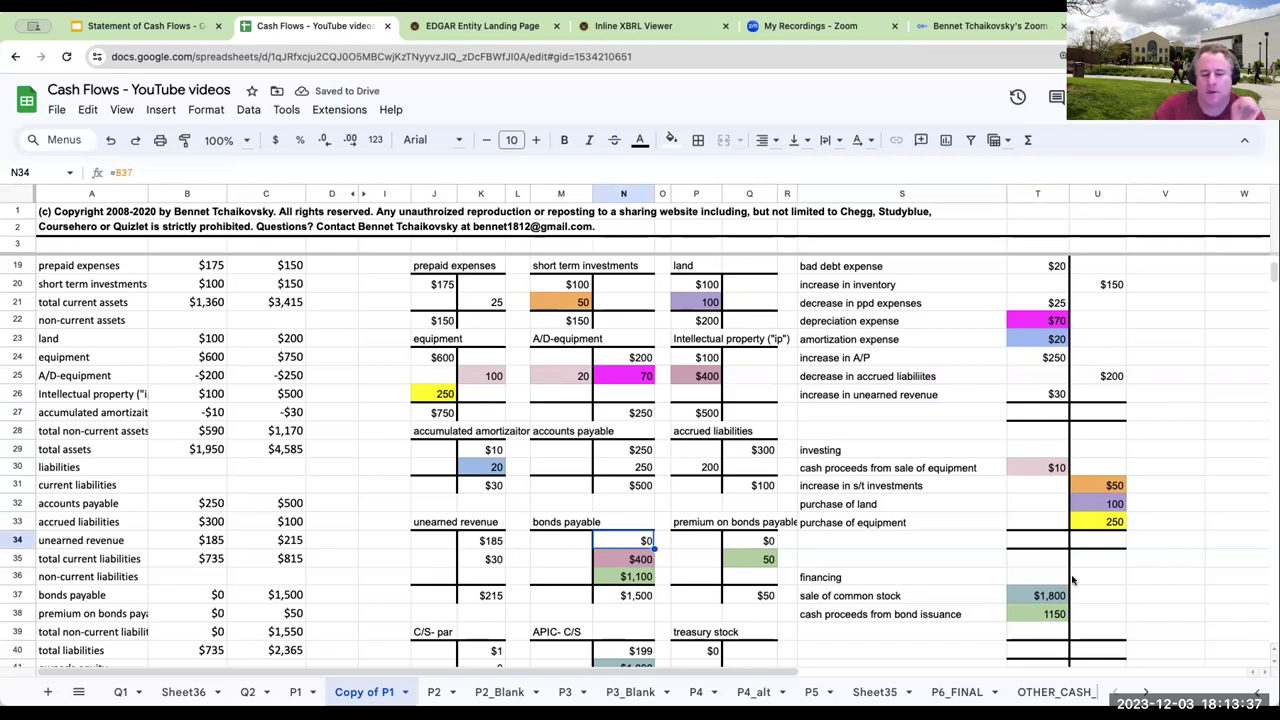
pyautogui.press('Down')
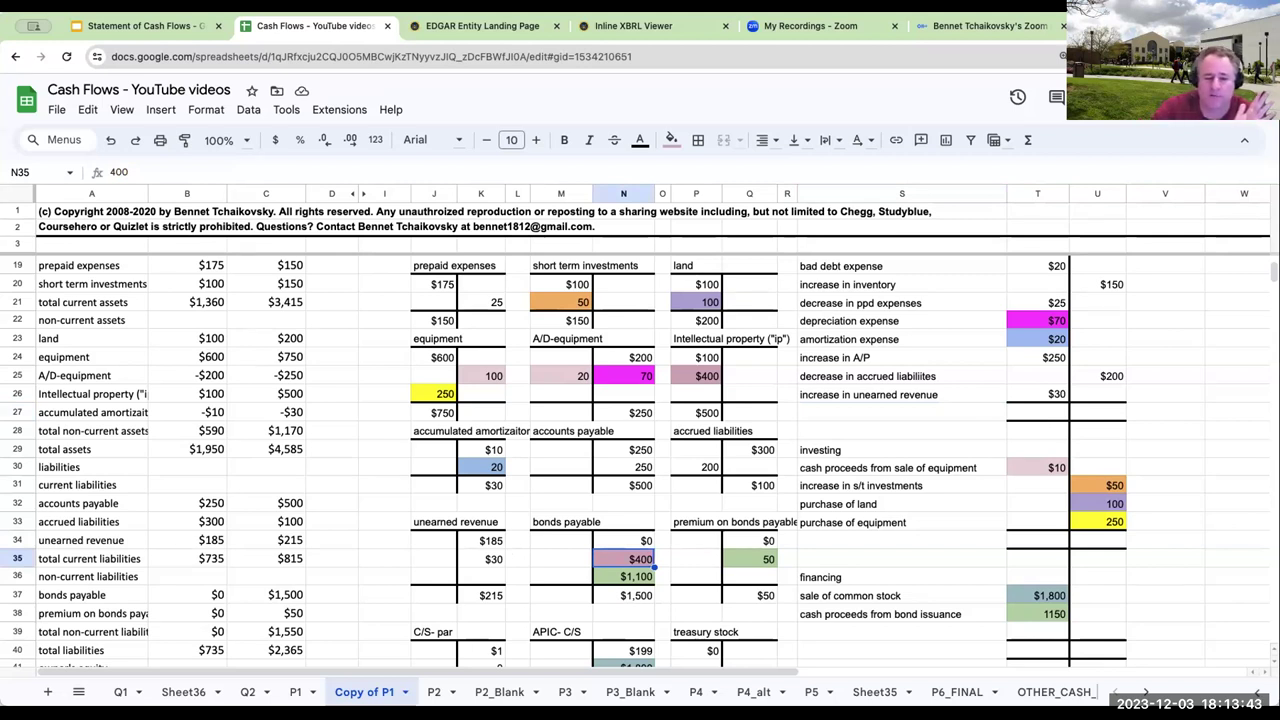
pyautogui.press('Down')
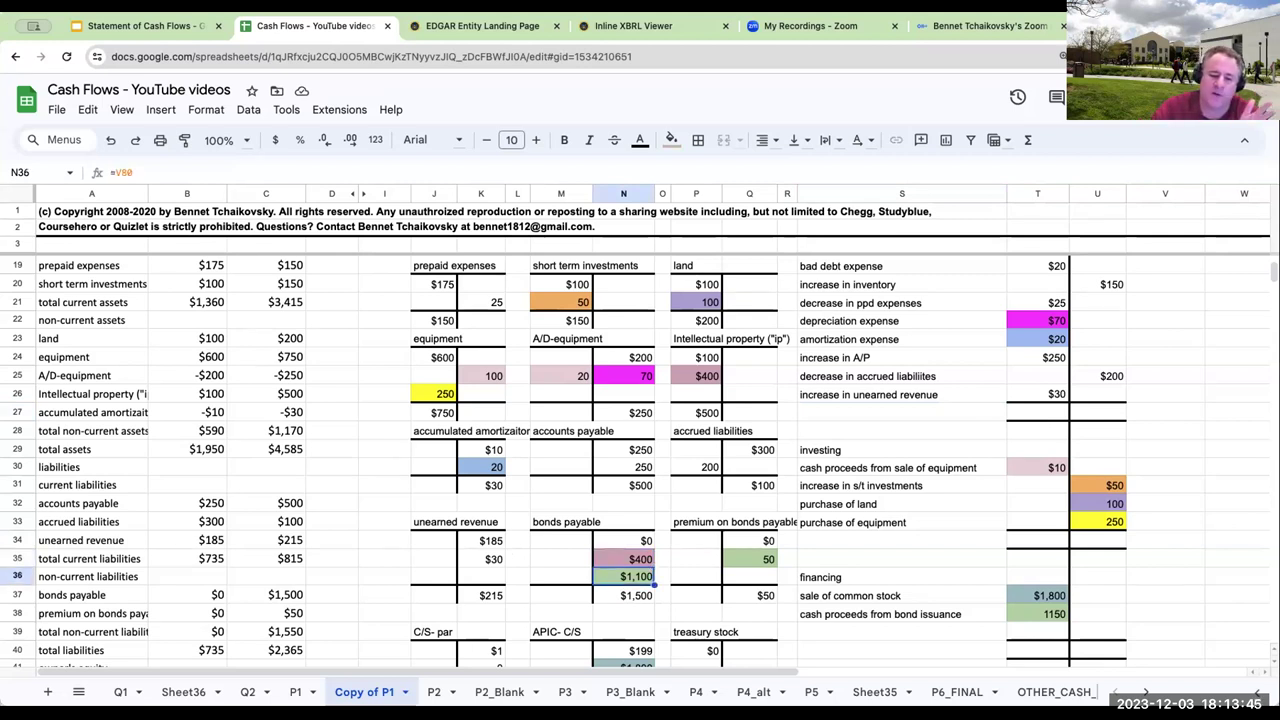
pyautogui.press('Down')
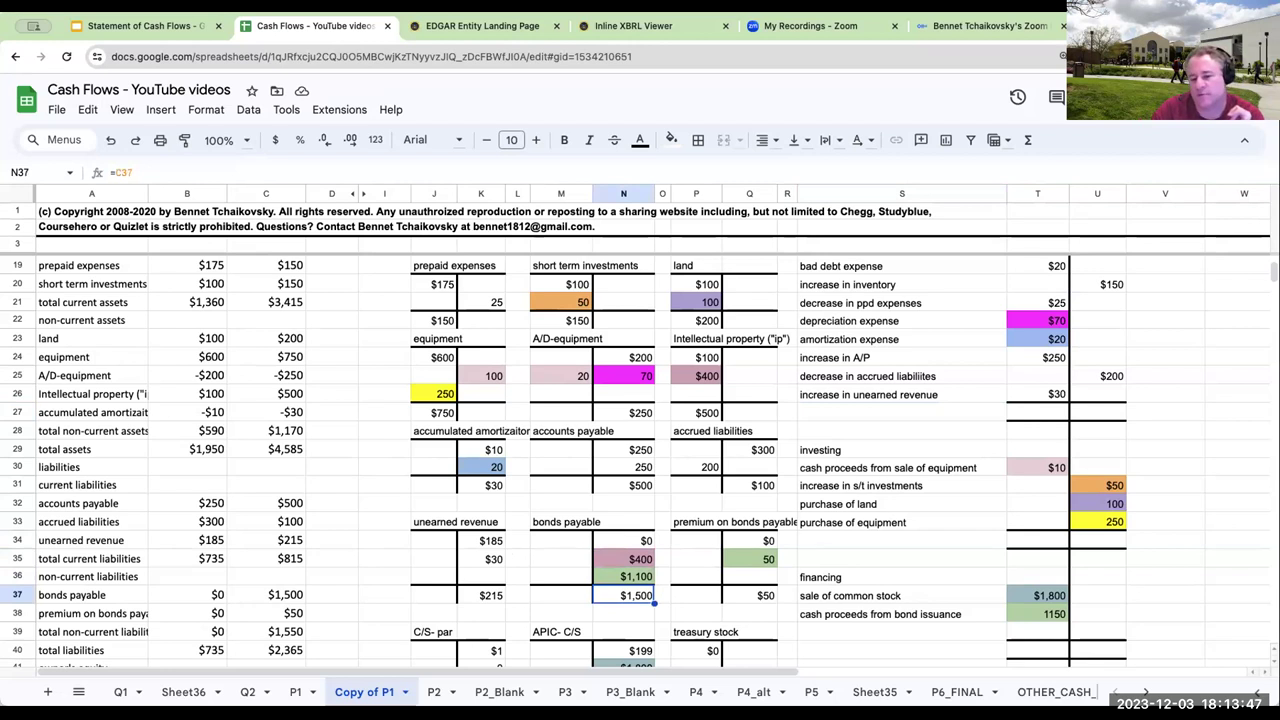
pyautogui.press('Right')
pyautogui.press('Right')
pyautogui.press('Up')
pyautogui.press('Up')
pyautogui.press('Up')
pyautogui.press('Right')
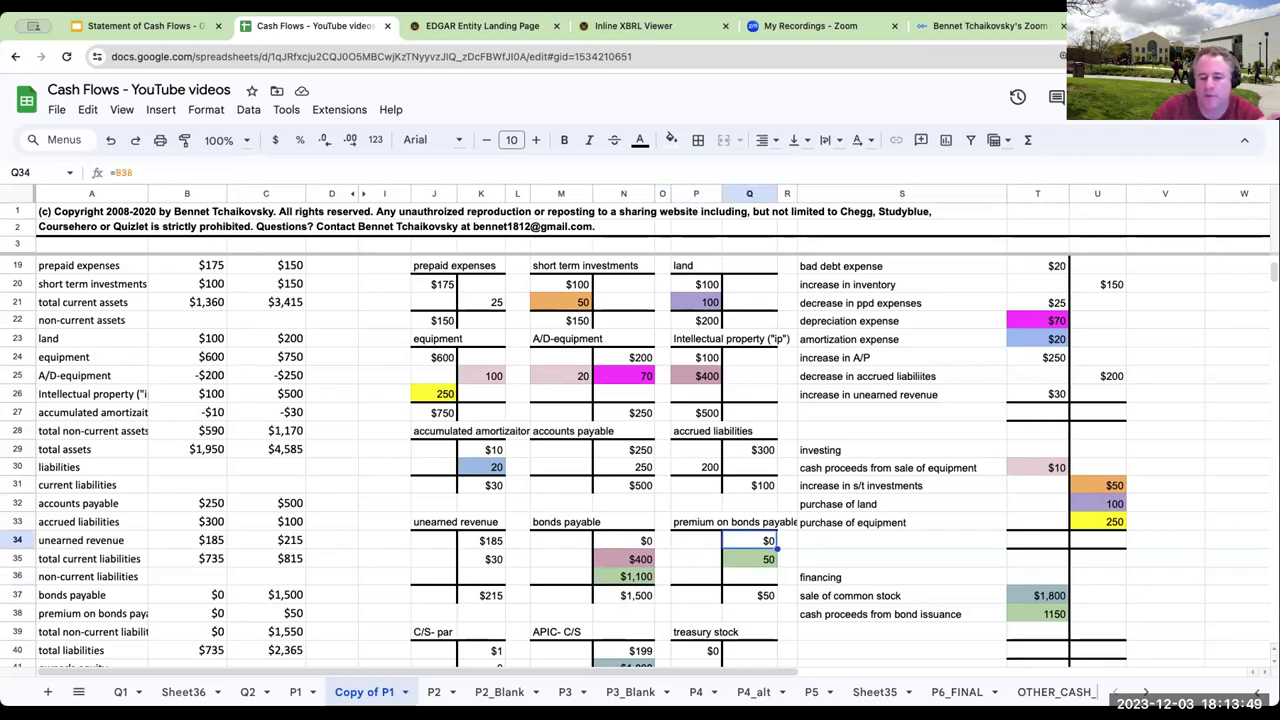
pyautogui.press('Down')
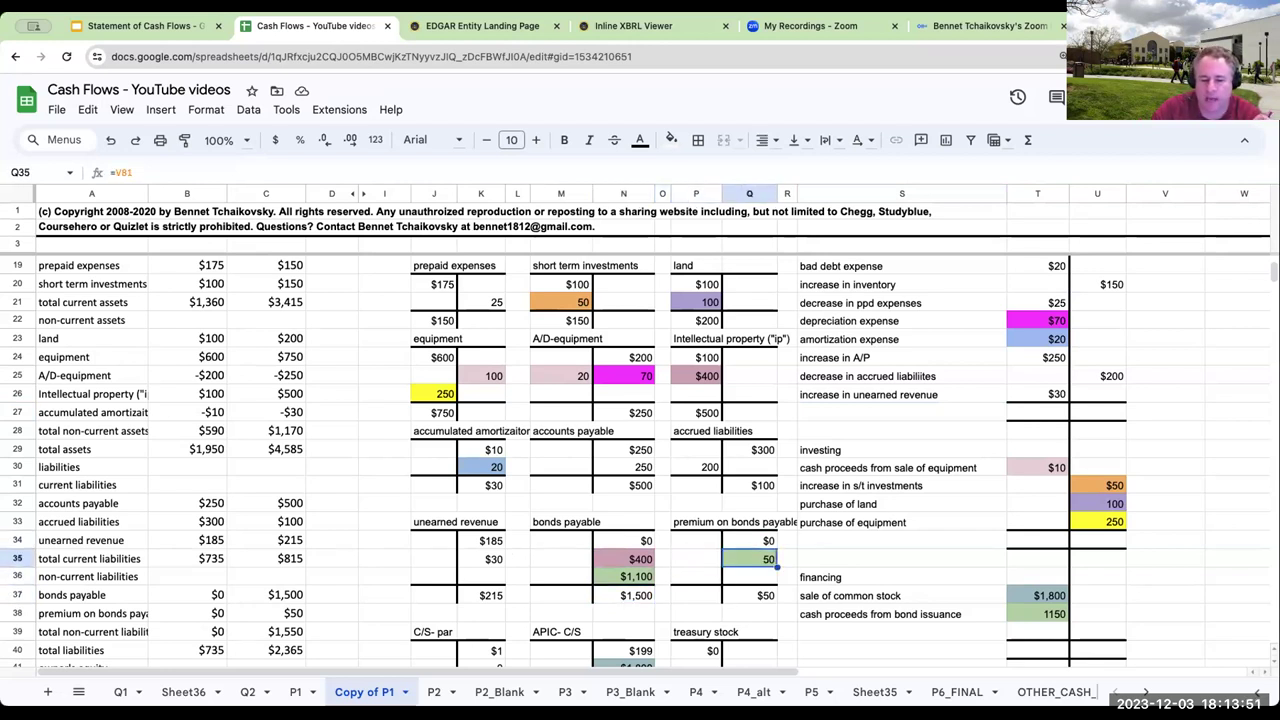
pyautogui.press('Down')
pyautogui.press('Down')
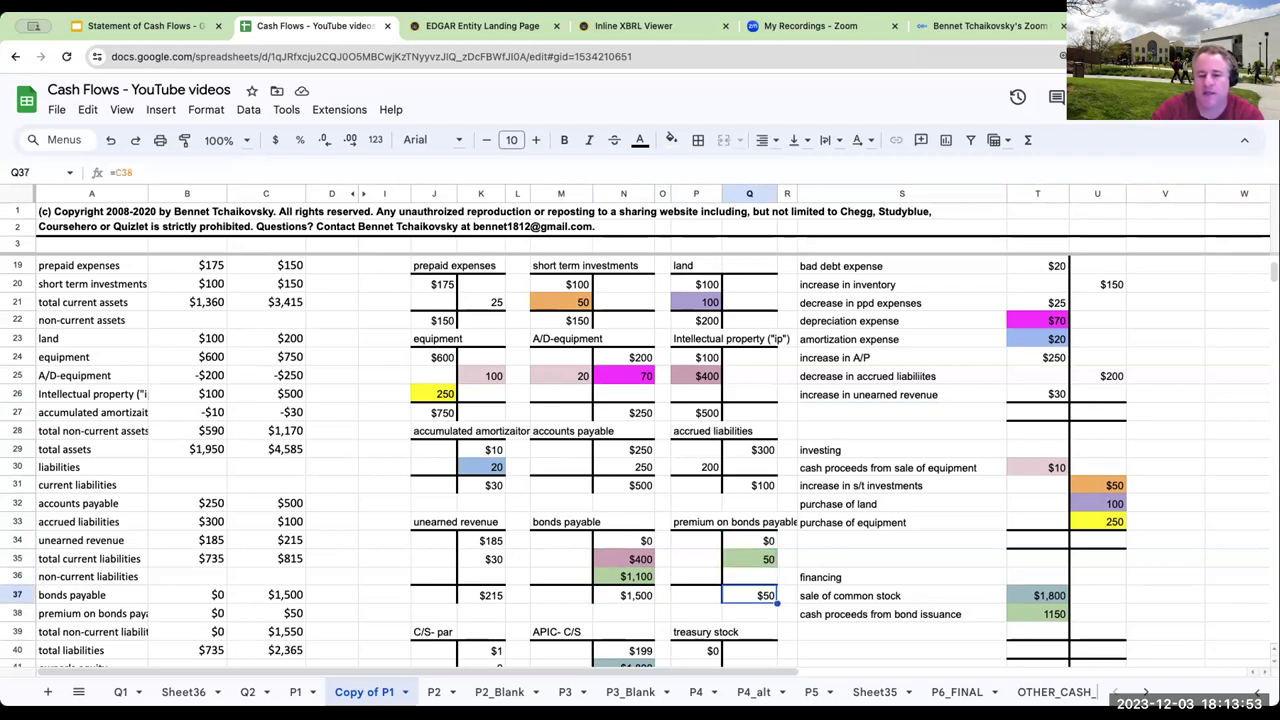
pyautogui.press('Up')
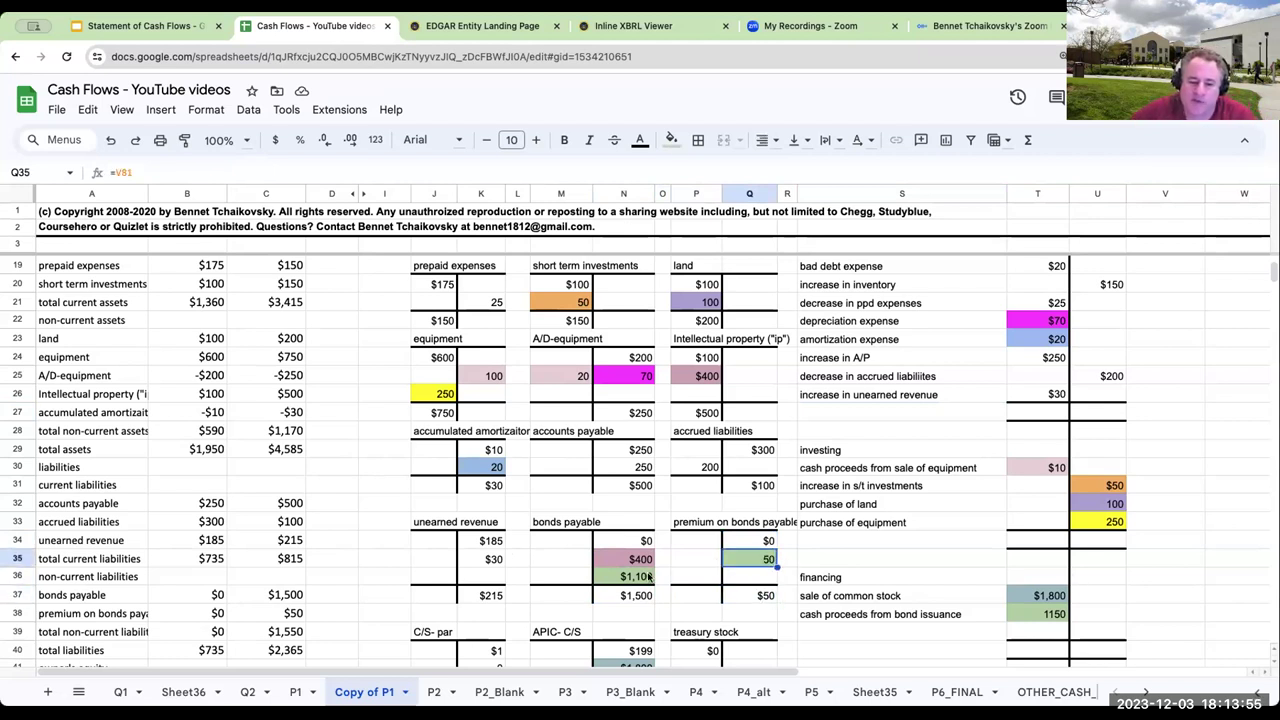
pyautogui.press('Left')
pyautogui.press('Left')
pyautogui.press('Left')
pyautogui.click(1041, 620)
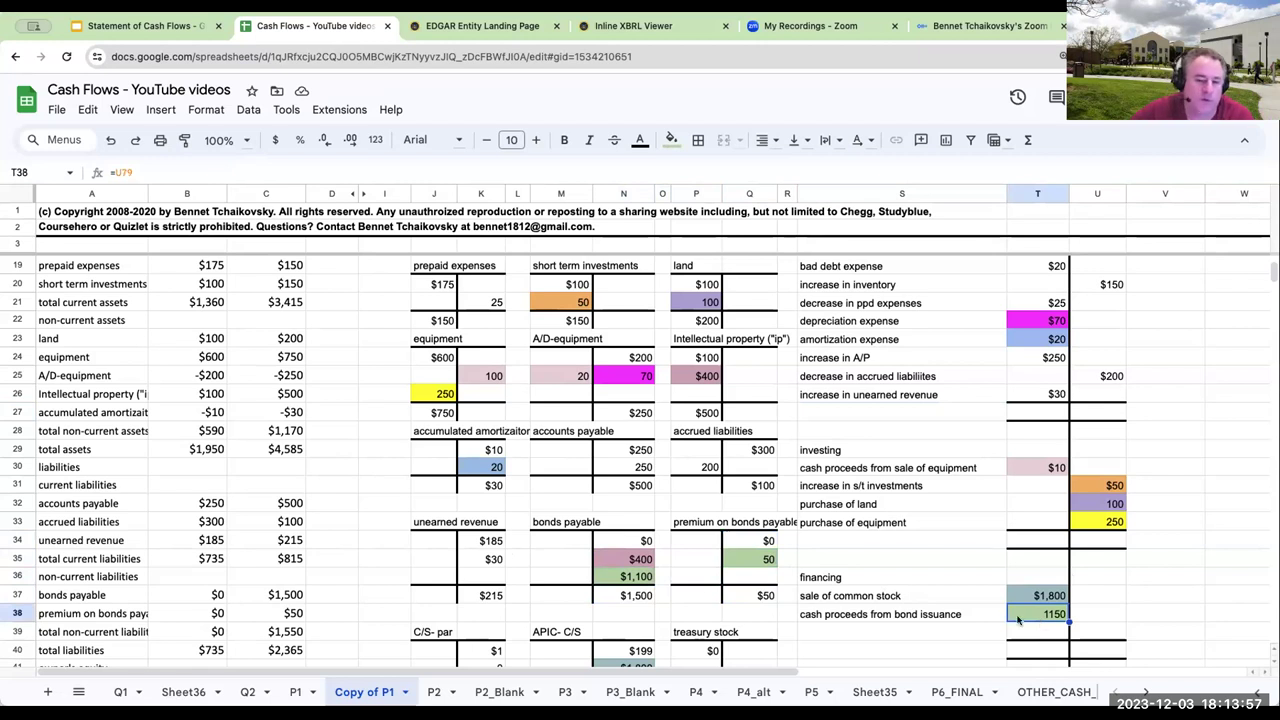
# - Check the C/S- par and APIC- C/S T-accounts, adding N40 and N41 in N43 as a trial sum and clearing it
pyautogui.scroll(-3, 1041, 620)
pyautogui.click(479, 523)
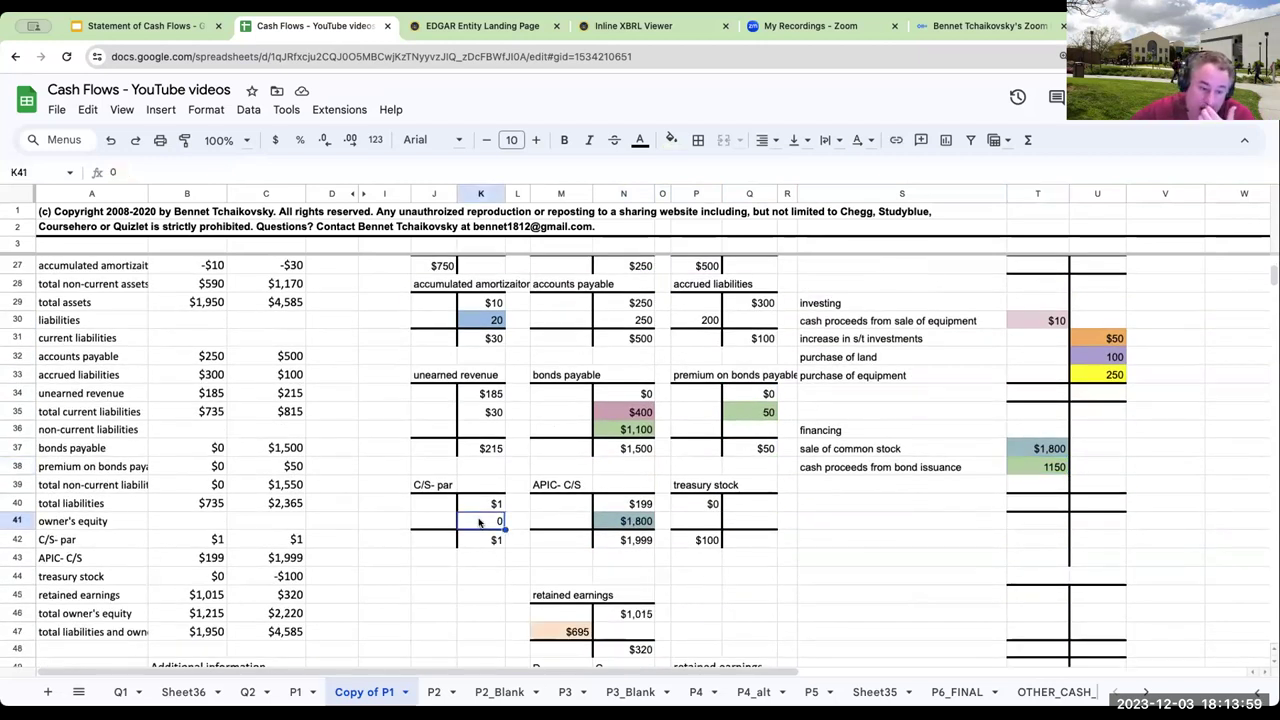
pyautogui.click(628, 522)
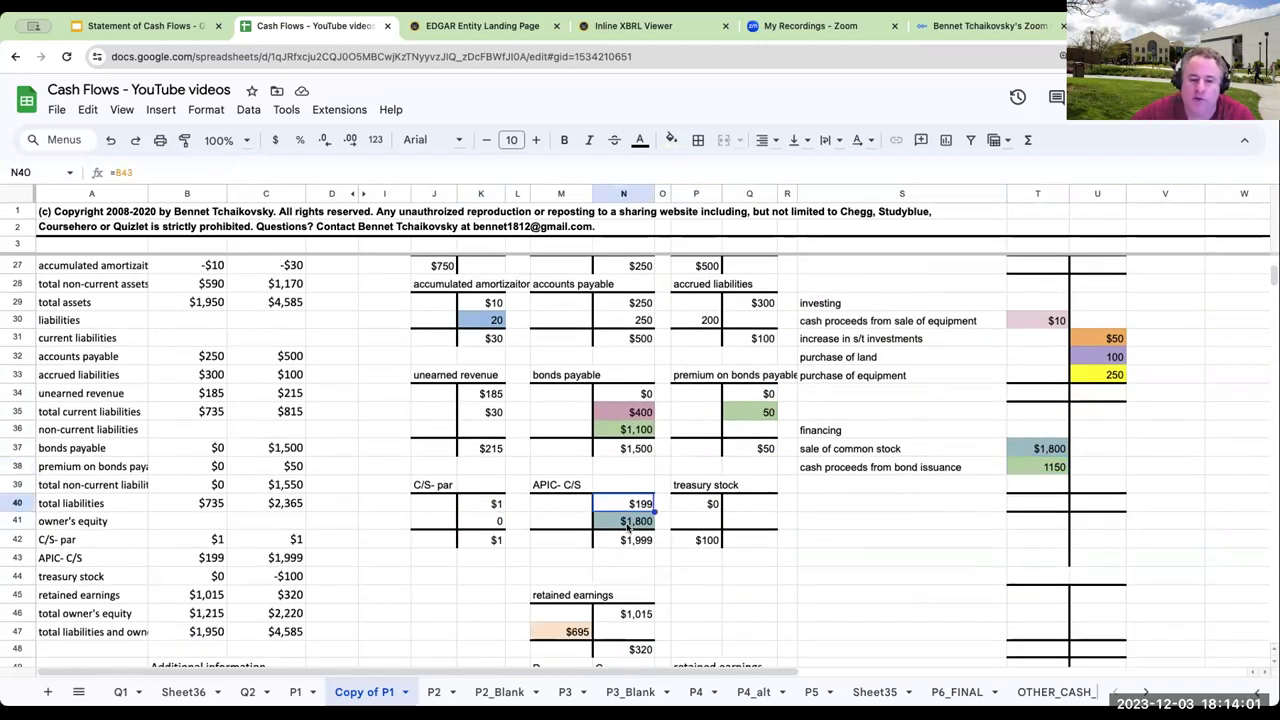
pyautogui.click(628, 558)
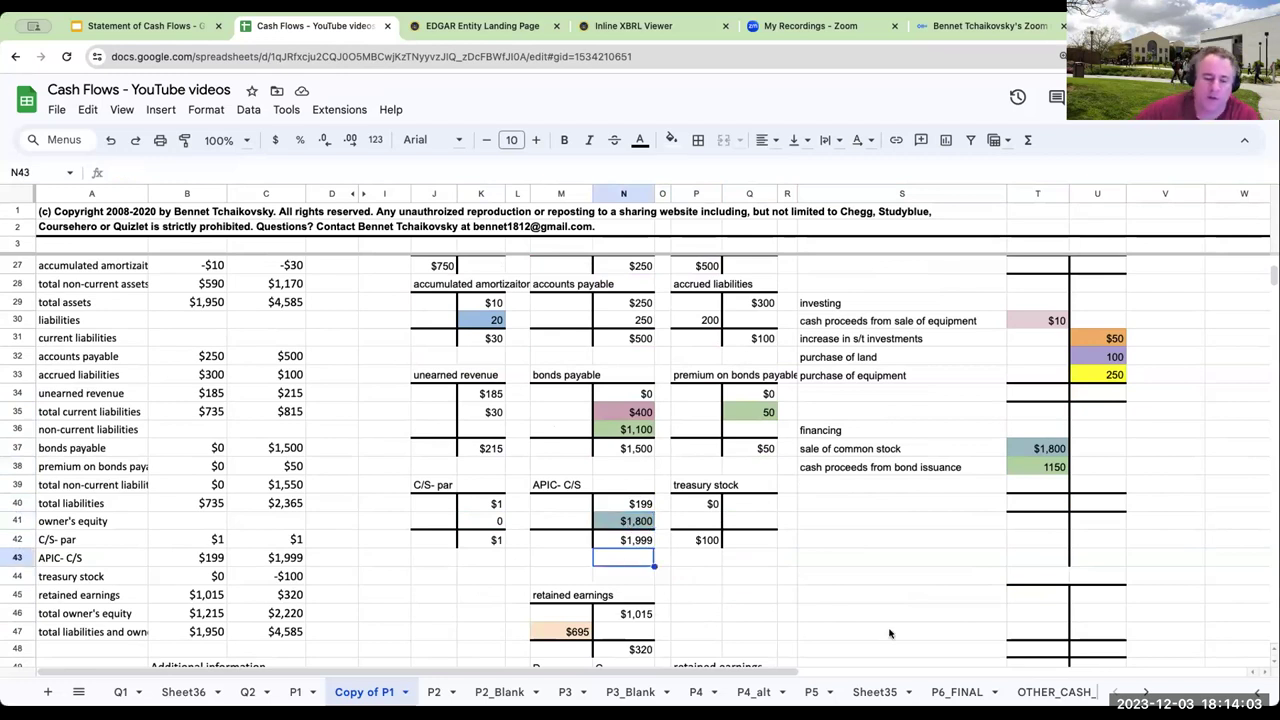
pyautogui.write('+N40+N41')
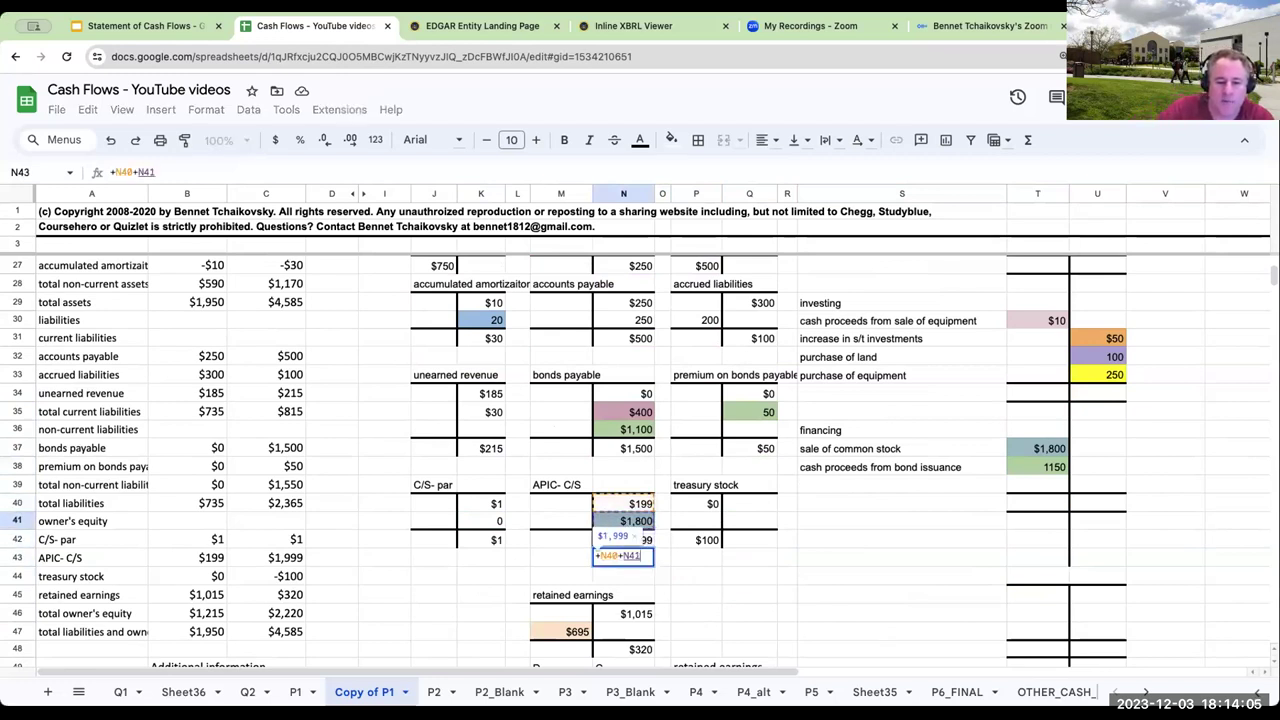
pyautogui.press('Return')
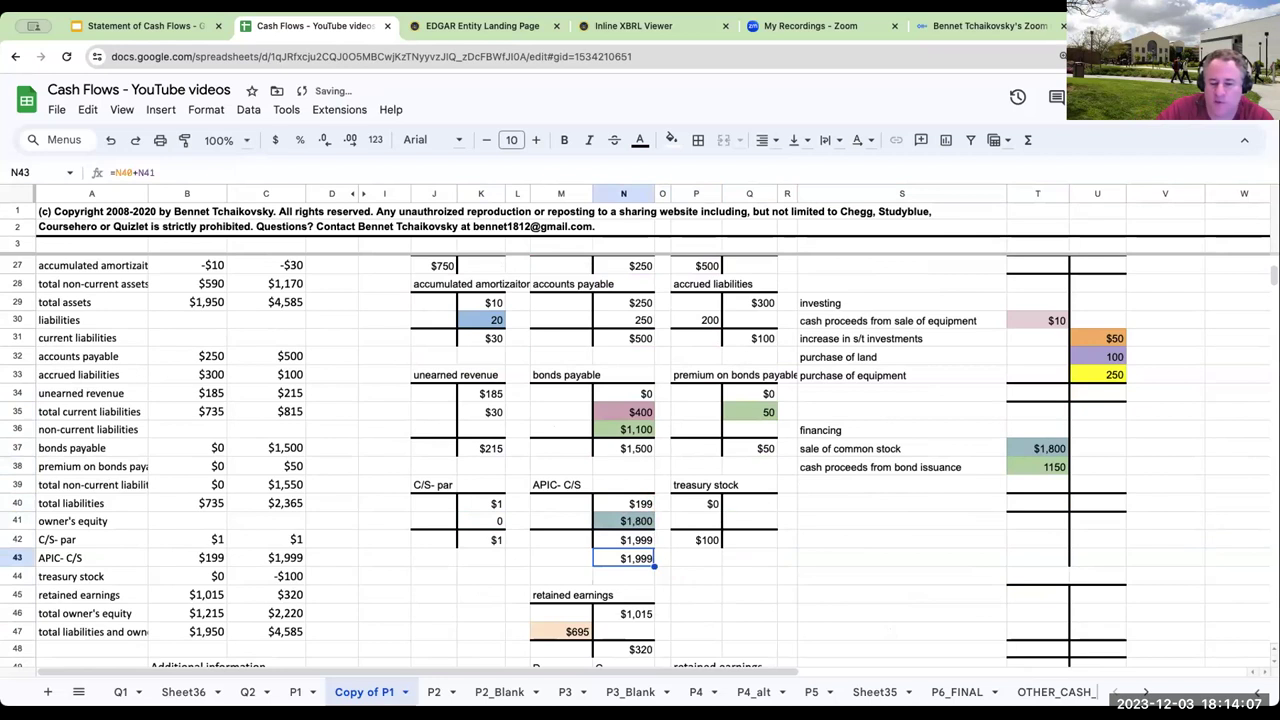
pyautogui.press('Delete')
pyautogui.press('Down')
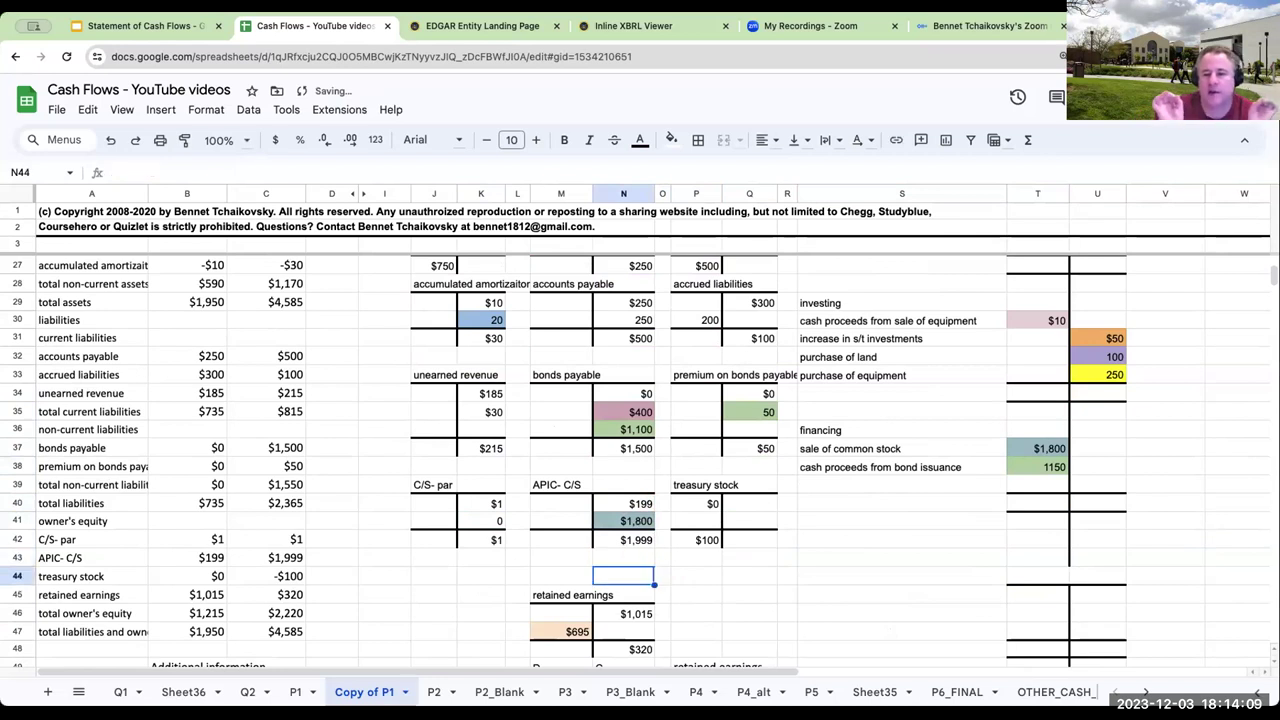
# - Post a 100 debit to the treasury stock T-account in P41
pyautogui.press('Up')
pyautogui.press('Right')
pyautogui.press('Right')
pyautogui.press('Up')
pyautogui.press('Up')
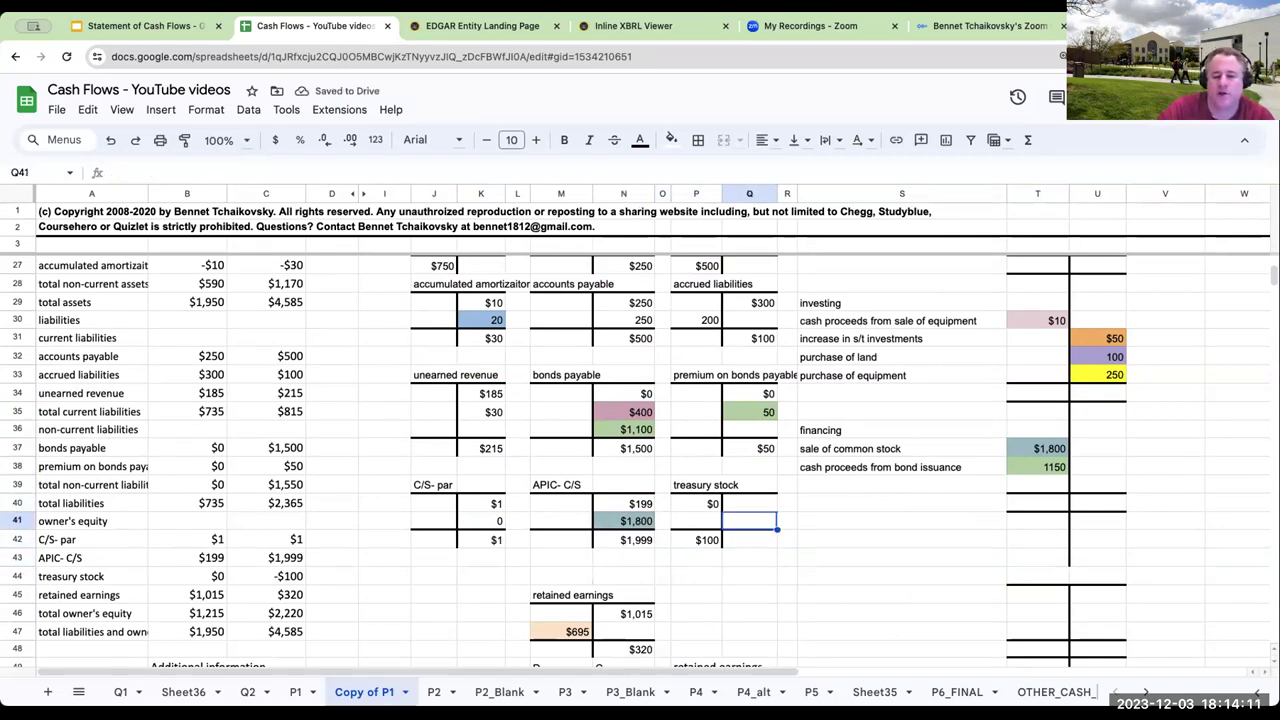
pyautogui.write('100')
pyautogui.press('Return')
pyautogui.press('Up')
pyautogui.press('Up')
pyautogui.press('Down')
pyautogui.press('Down')
pyautogui.press('Up')
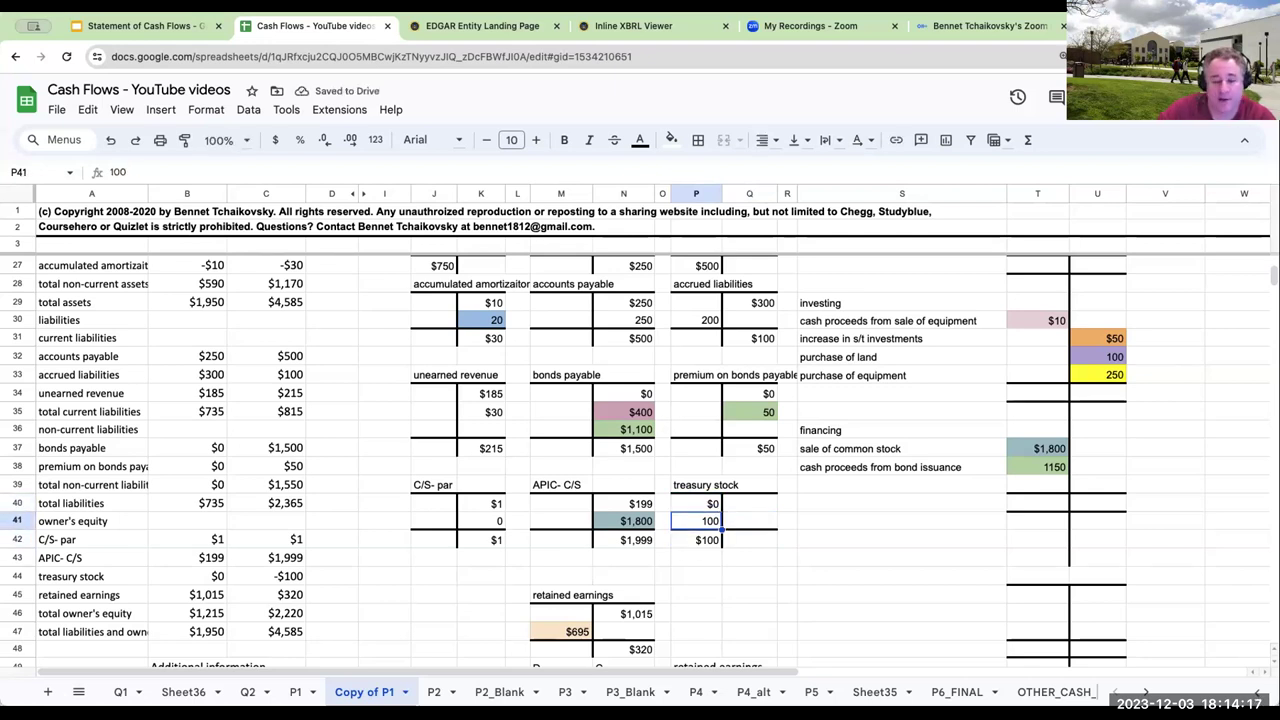
# - Enter a 100 credit in the financing section in U39 for the treasury stock change
pyautogui.click(1095, 489)
pyautogui.write('100')
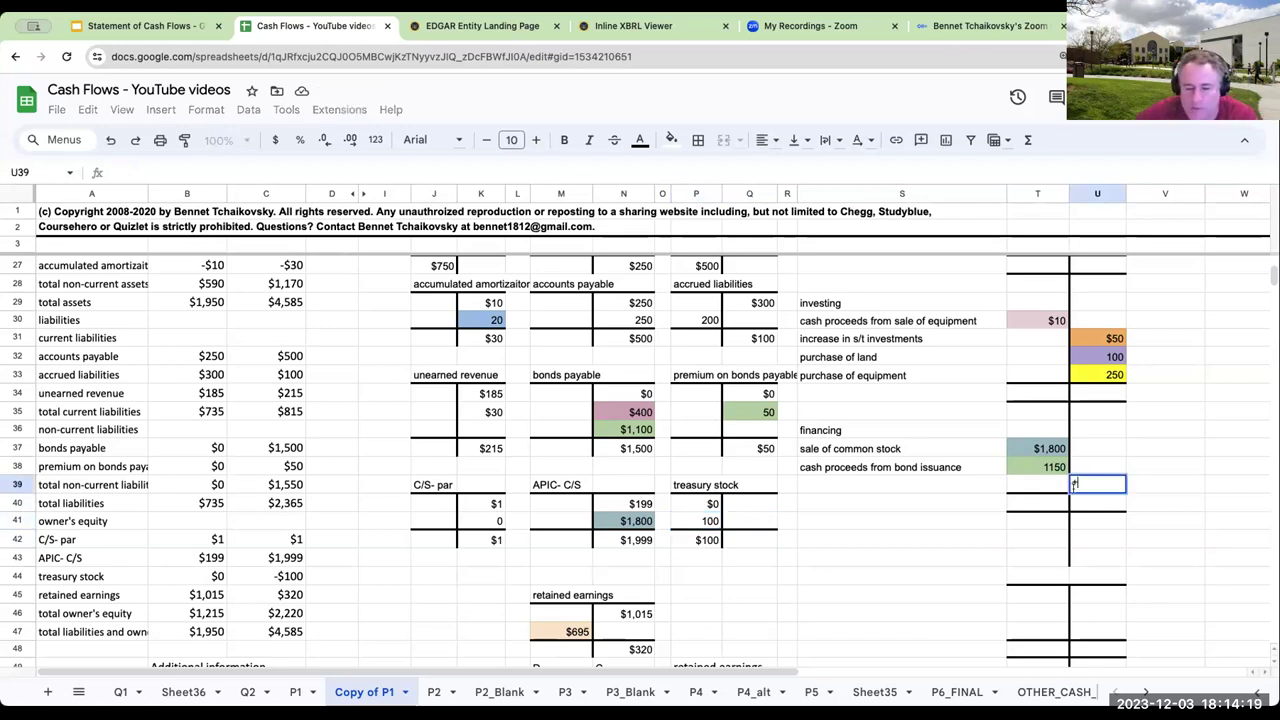
pyautogui.press('Return')
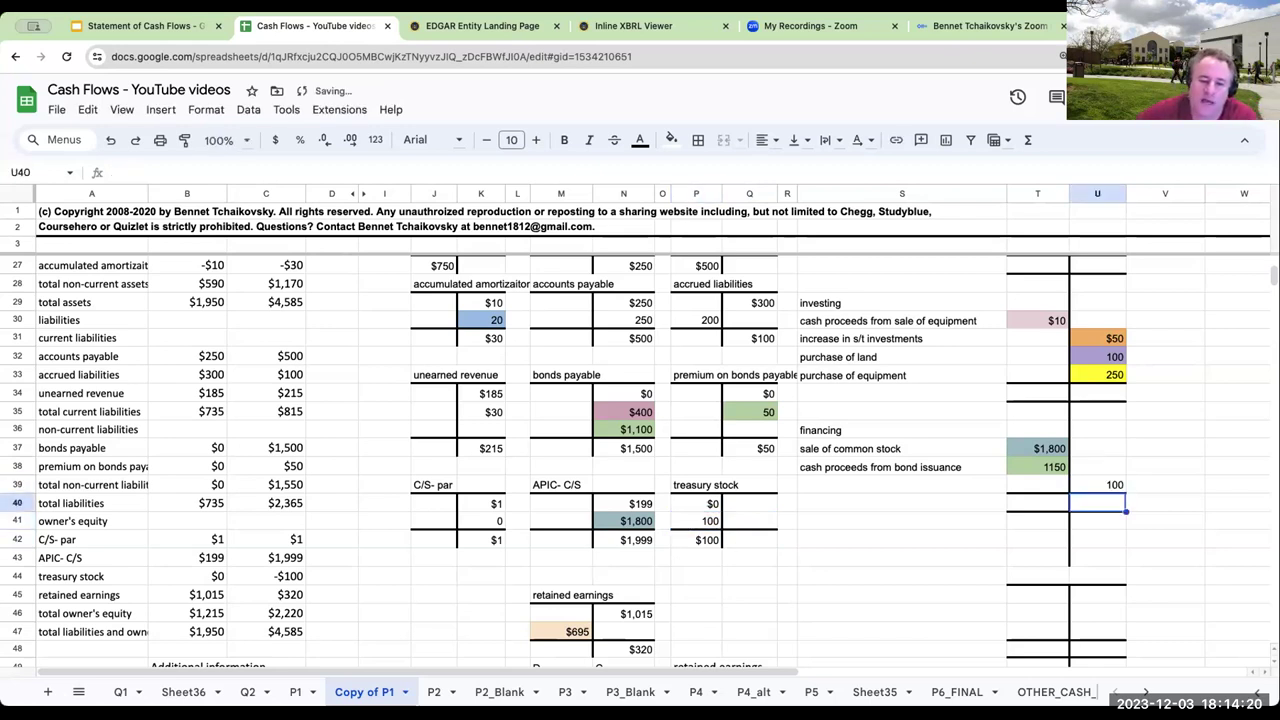
# - Look at the treasury stock line in the Inline XBRL Viewer, and return to the Cash Flows spreadsheet's treasury stock balance in C44
pyautogui.click(862, 485)
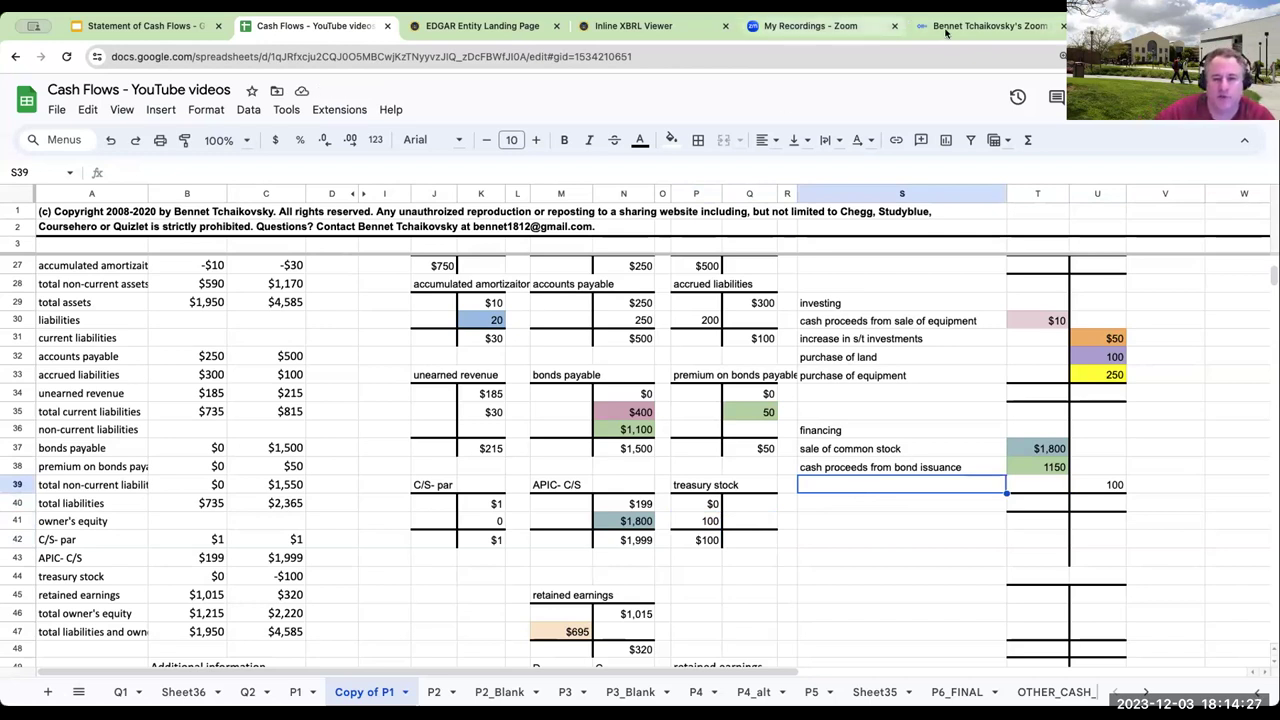
pyautogui.click(667, 30)
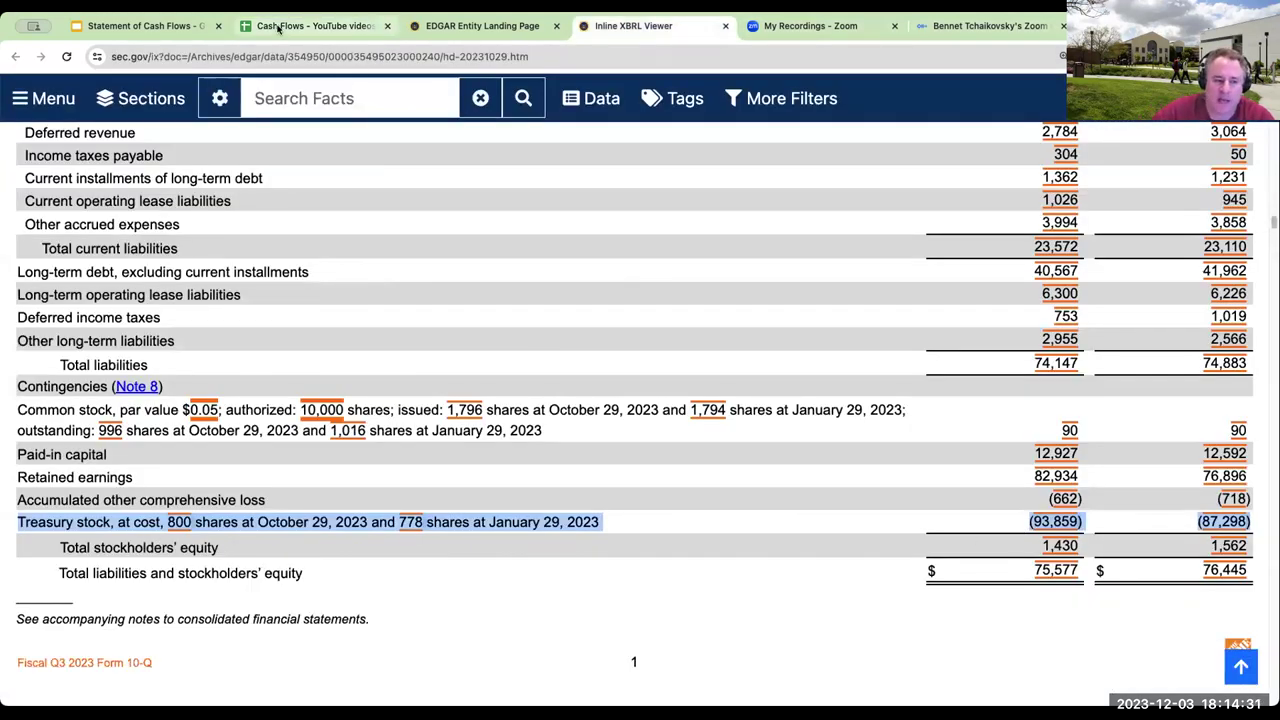
pyautogui.click(330, 26)
pyautogui.click(270, 578)
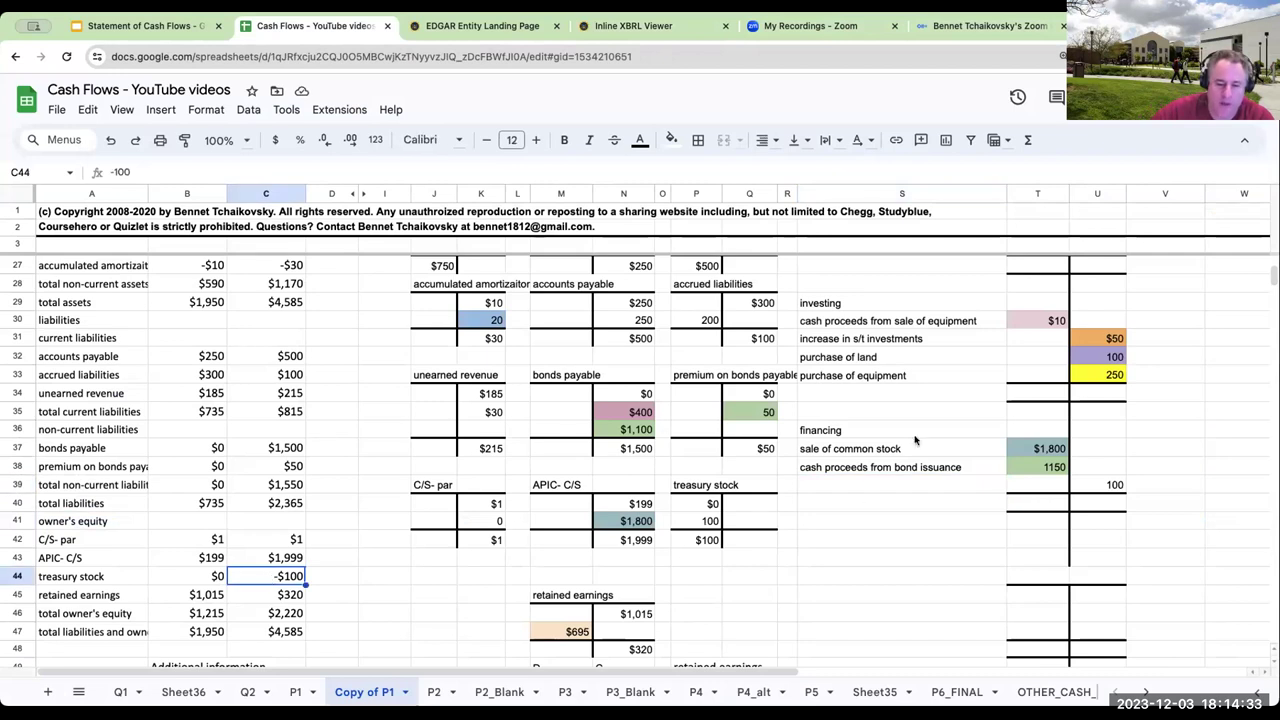
# - Label the 100 credit line in the financing section in S39 as "purchase of treasury stock"
pyautogui.click(835, 488)
pyautogui.write('purc')
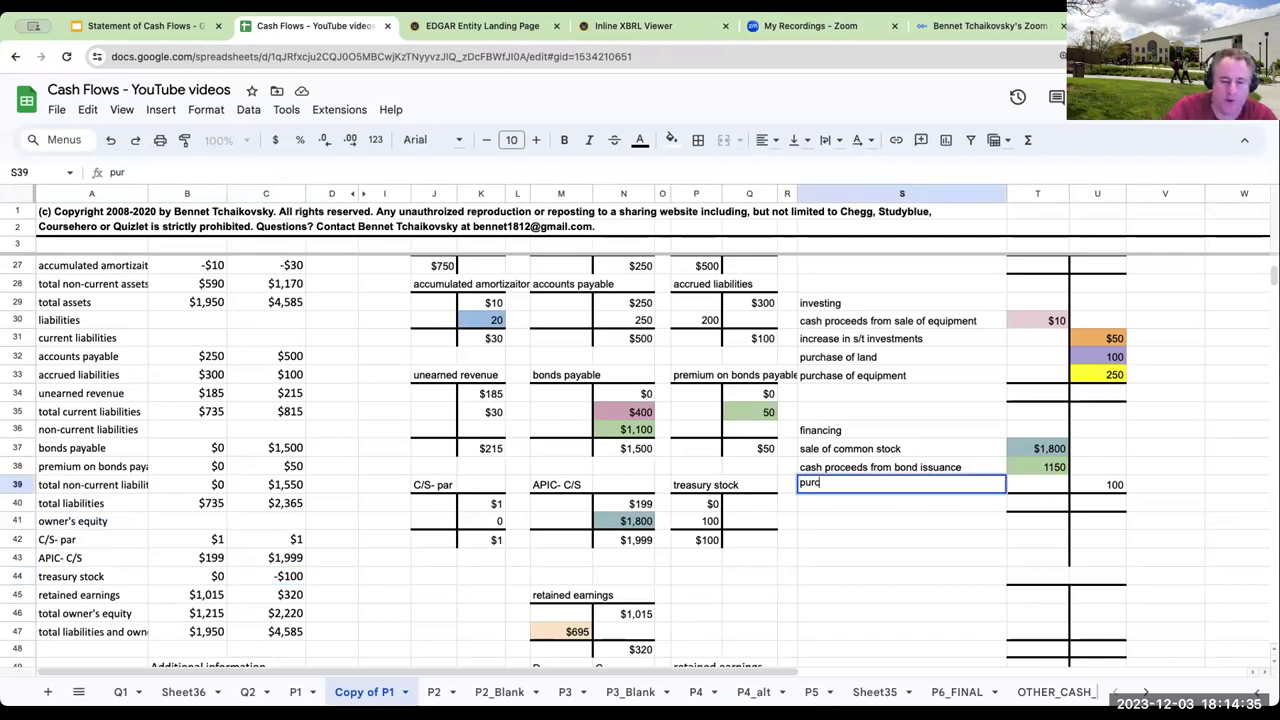
pyautogui.write('hase of treasury stock')
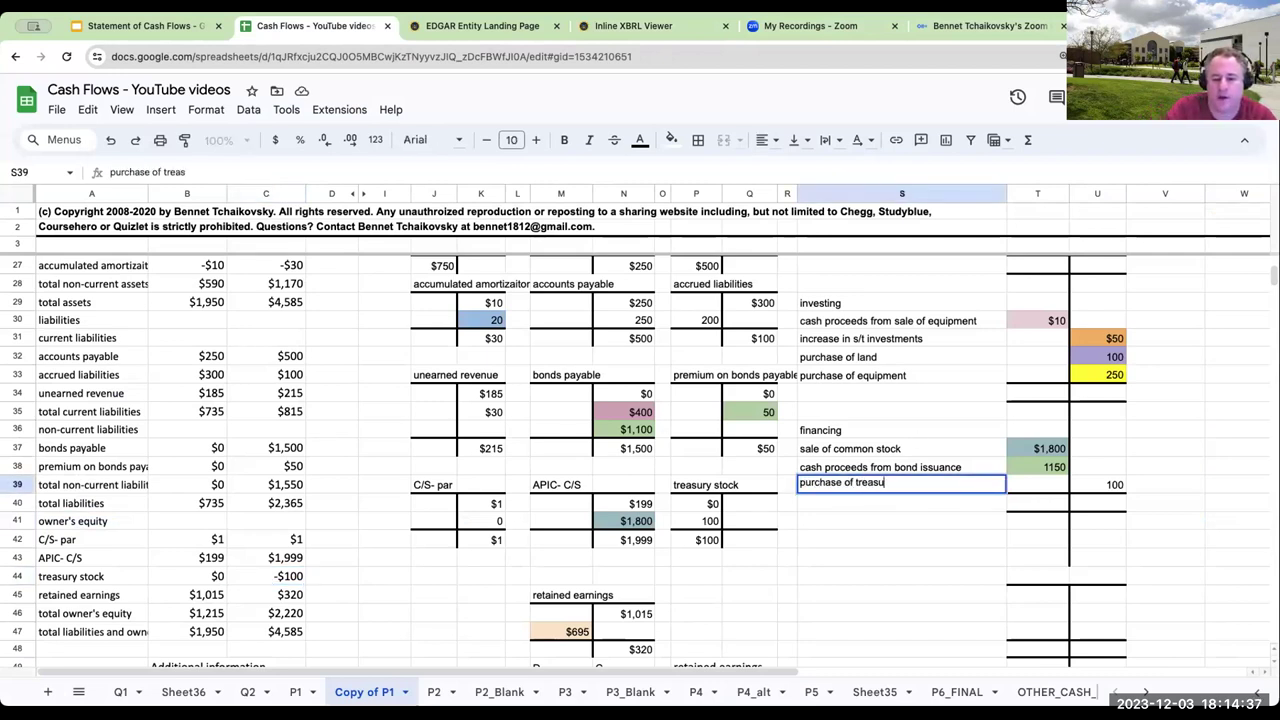
pyautogui.press('Return')
pyautogui.press('Up')
pyautogui.press('Right')
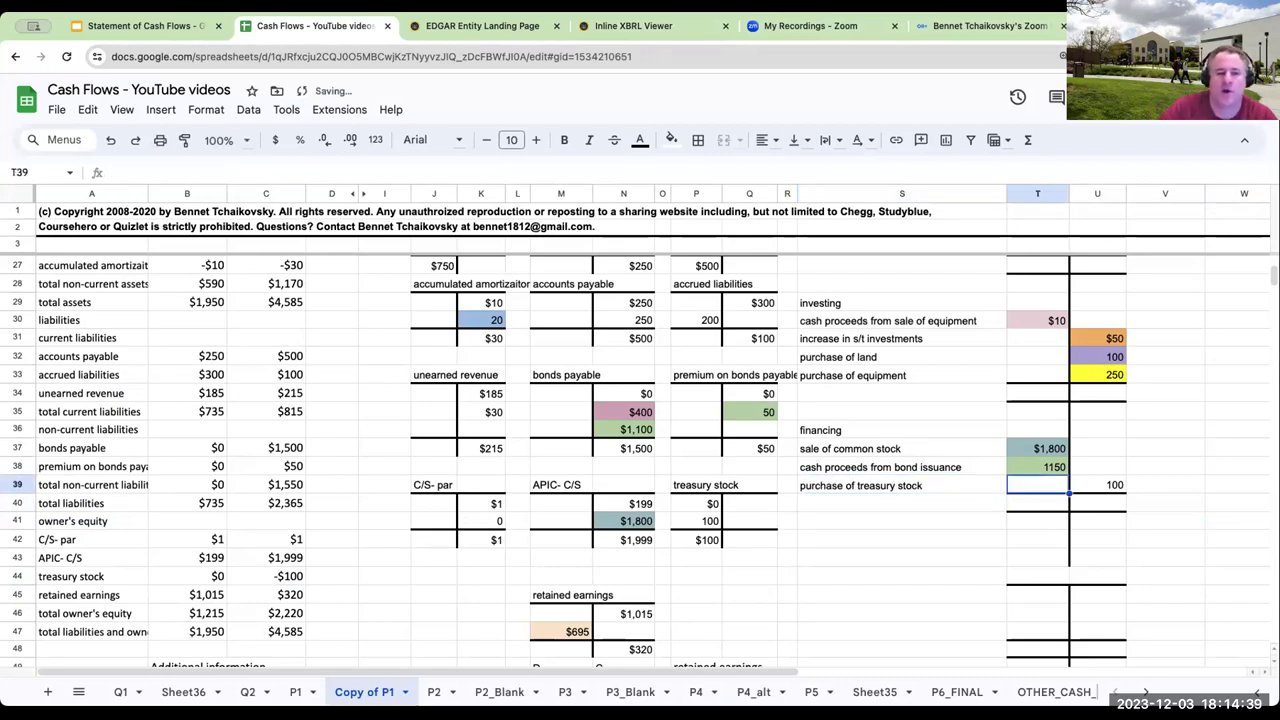
# - Look at the stock repurchase line under financing activities in the Inline XBRL Viewer's cash flow statement, and return to the Cash Flows spreadsheet
pyautogui.click(633, 25)
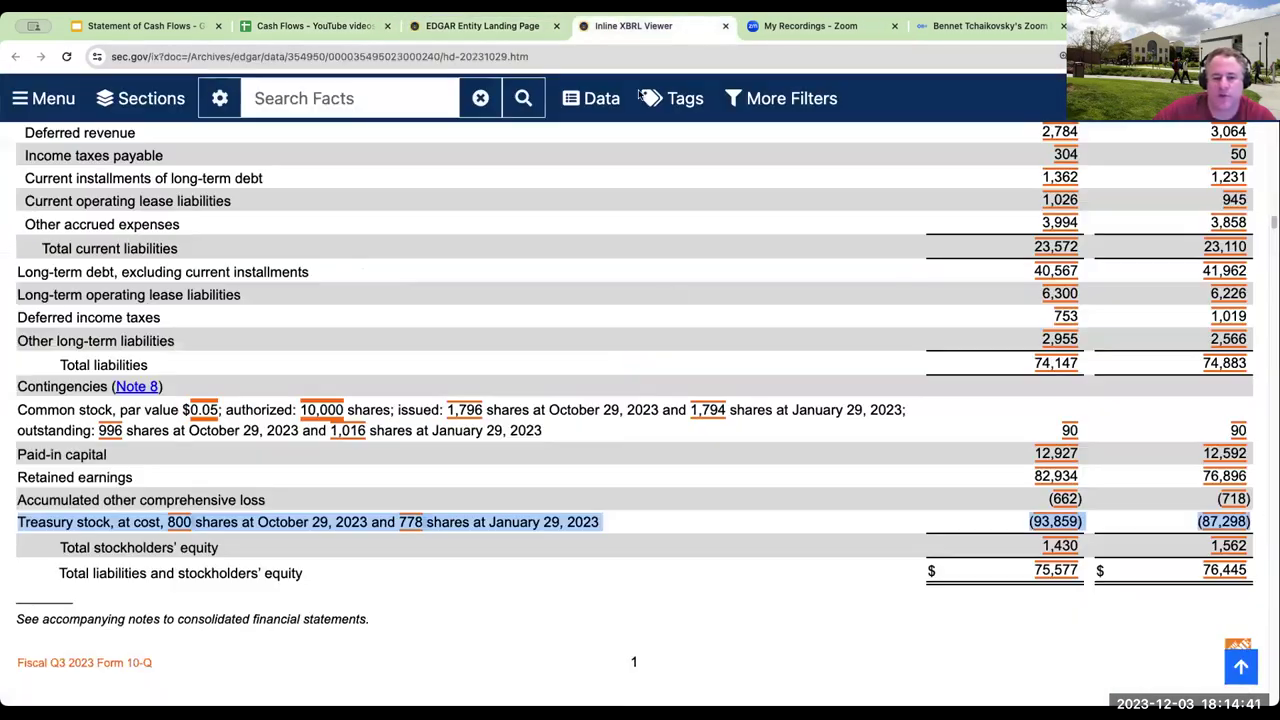
pyautogui.scroll(15, 655, 420)
pyautogui.scroll(-20, 655, 420)
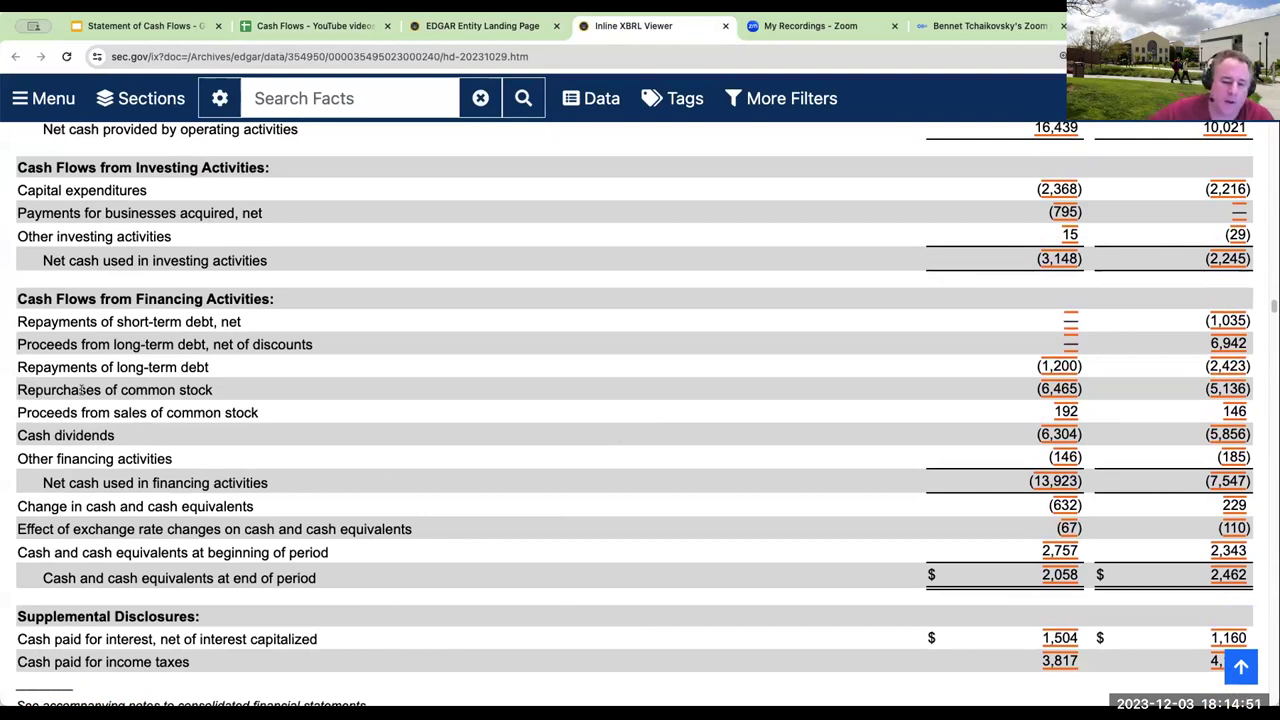
pyautogui.click(335, 25)
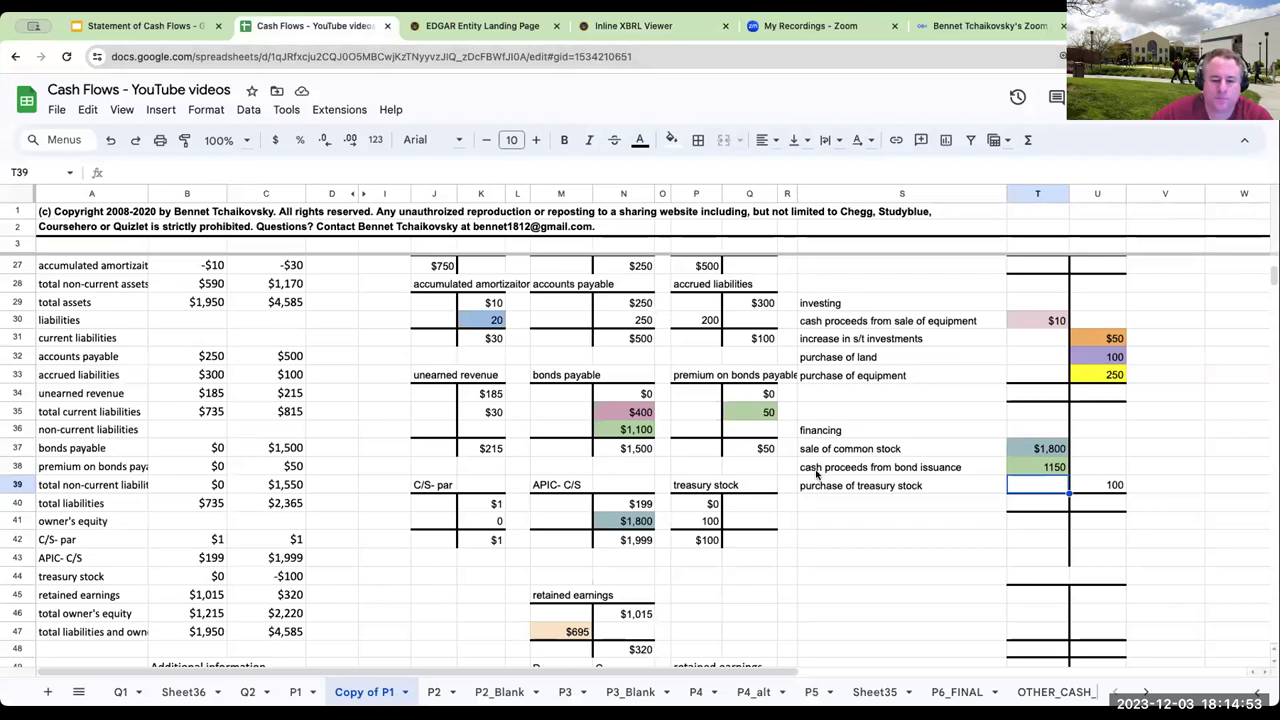
# - Check the retained earnings T-account with a trial subtraction from N46 in P46, and discard the formula
pyautogui.click(836, 506)
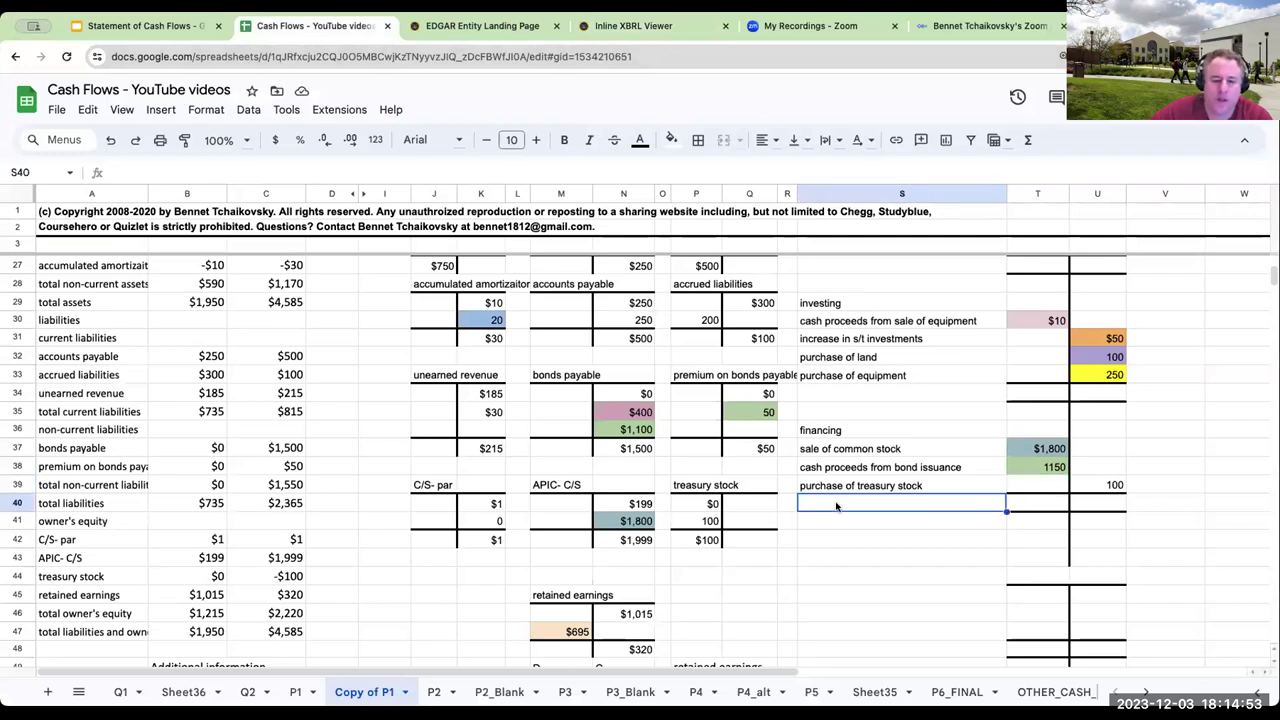
pyautogui.click(710, 540)
pyautogui.scroll(-1, 710, 552)
pyautogui.click(698, 602)
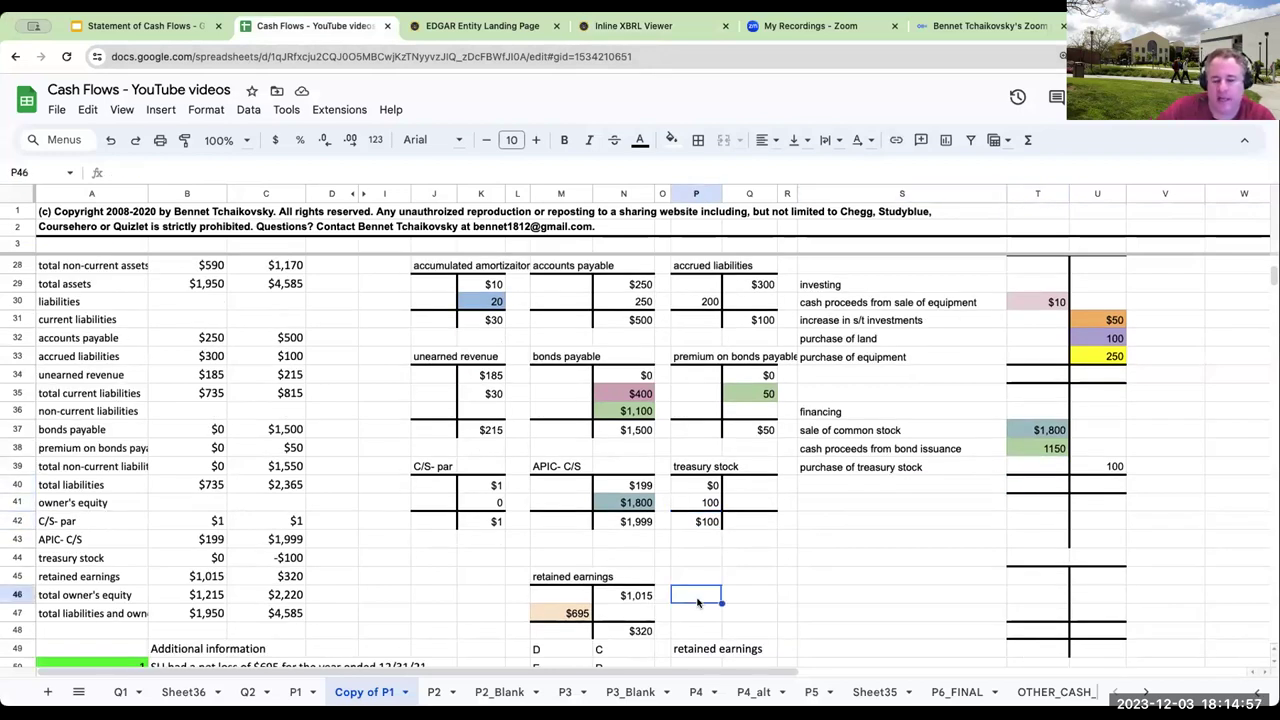
pyautogui.write('+')
pyautogui.press('Left')
pyautogui.press('Left')
pyautogui.write('-')
pyautogui.press('Left')
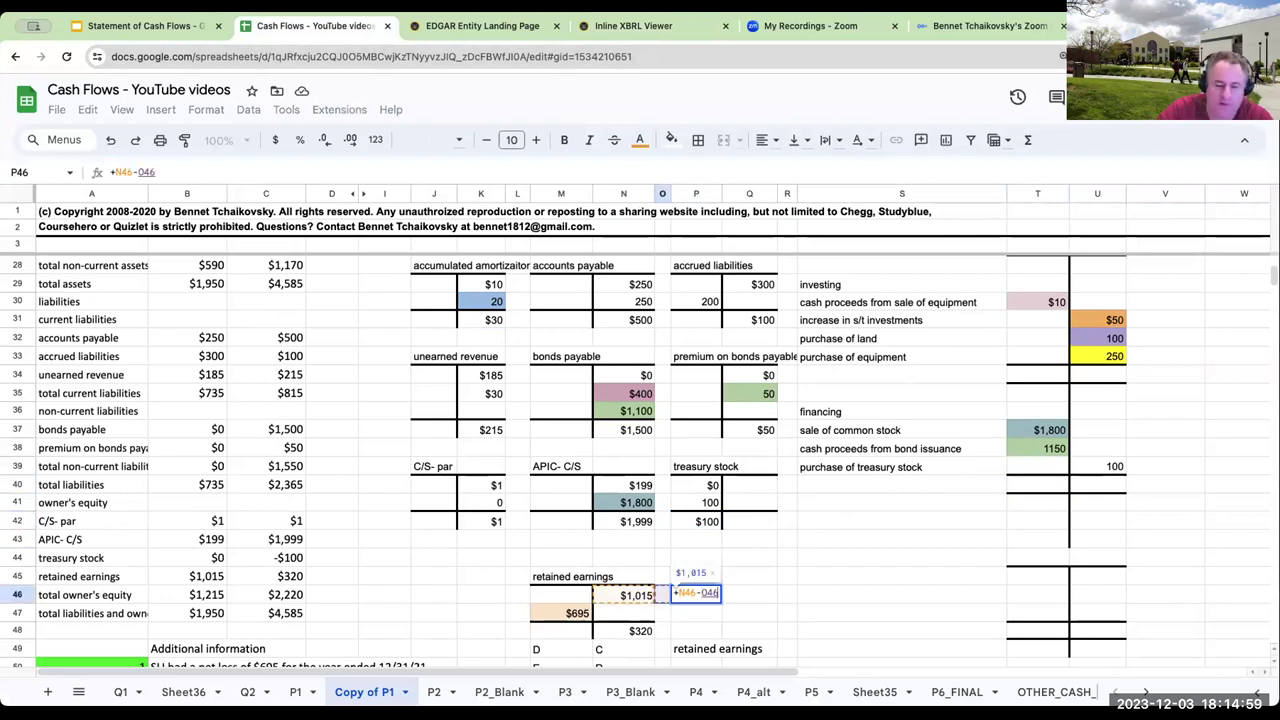
pyautogui.press('Escape')
pyautogui.click(749, 576)
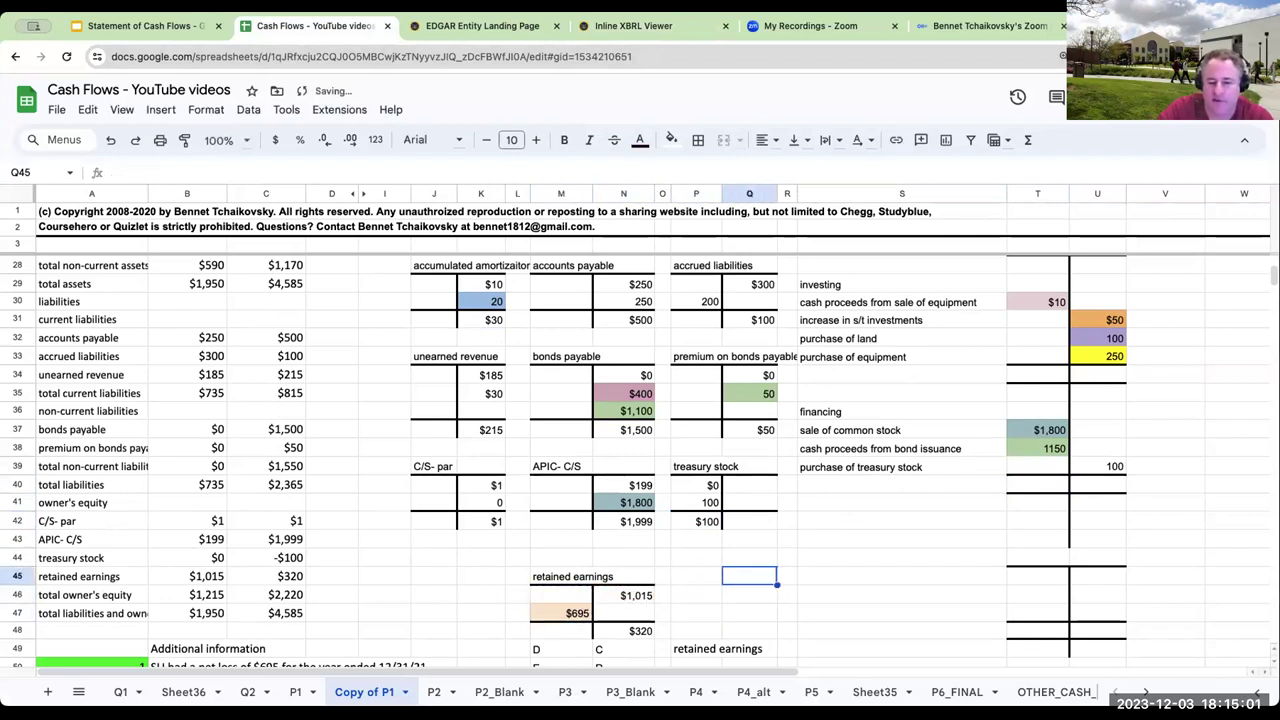
# - Total the operating section's debit and credit columns in T27 and U27, summing T16:T26 and U16:U26
pyautogui.scroll(5, 976, 516)
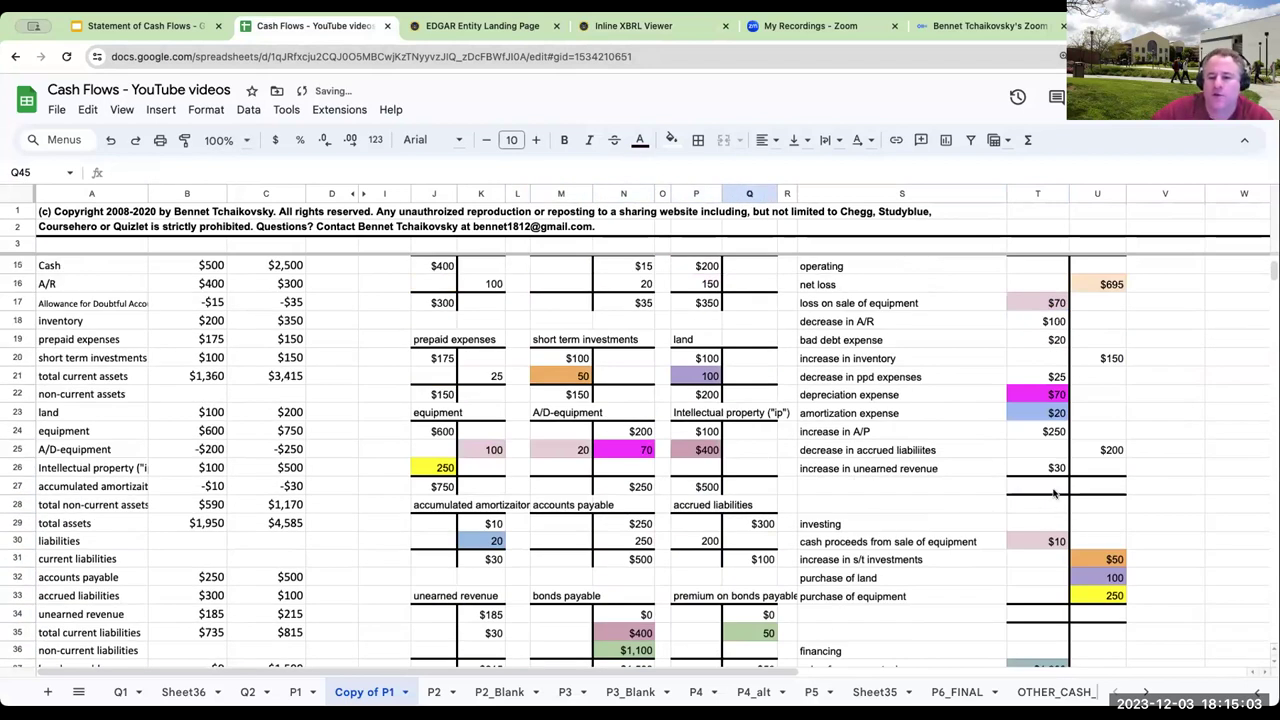
pyautogui.scroll(1, 1056, 494)
pyautogui.click(1086, 540)
pyautogui.click(1046, 542)
pyautogui.write('=sum(T16:T26)')
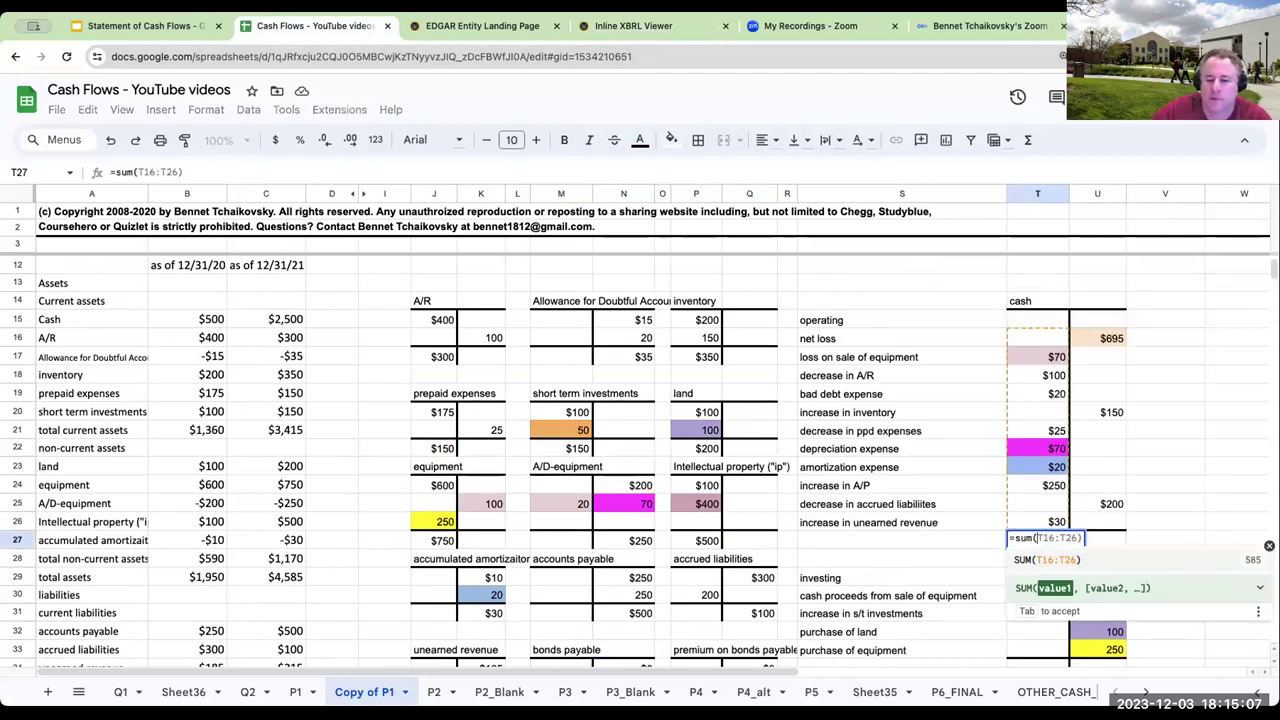
pyautogui.press('Tab')
pyautogui.write('=sum(')
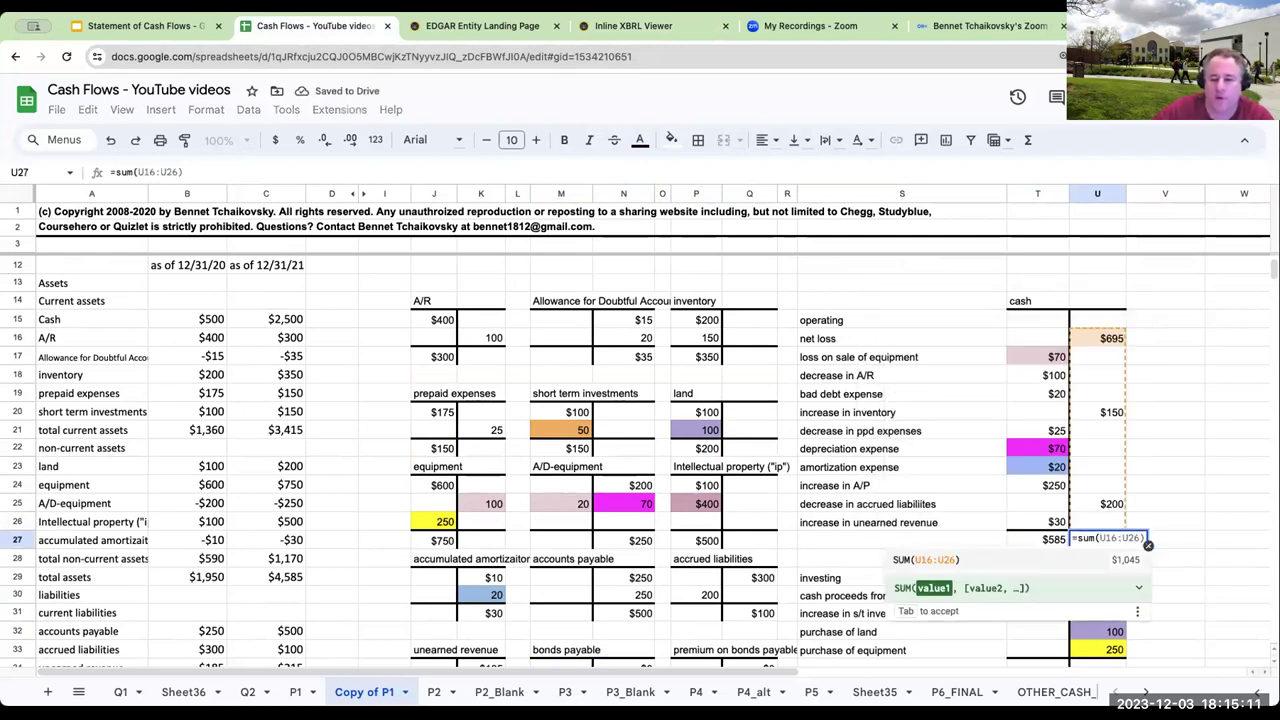
pyautogui.press('Tab')
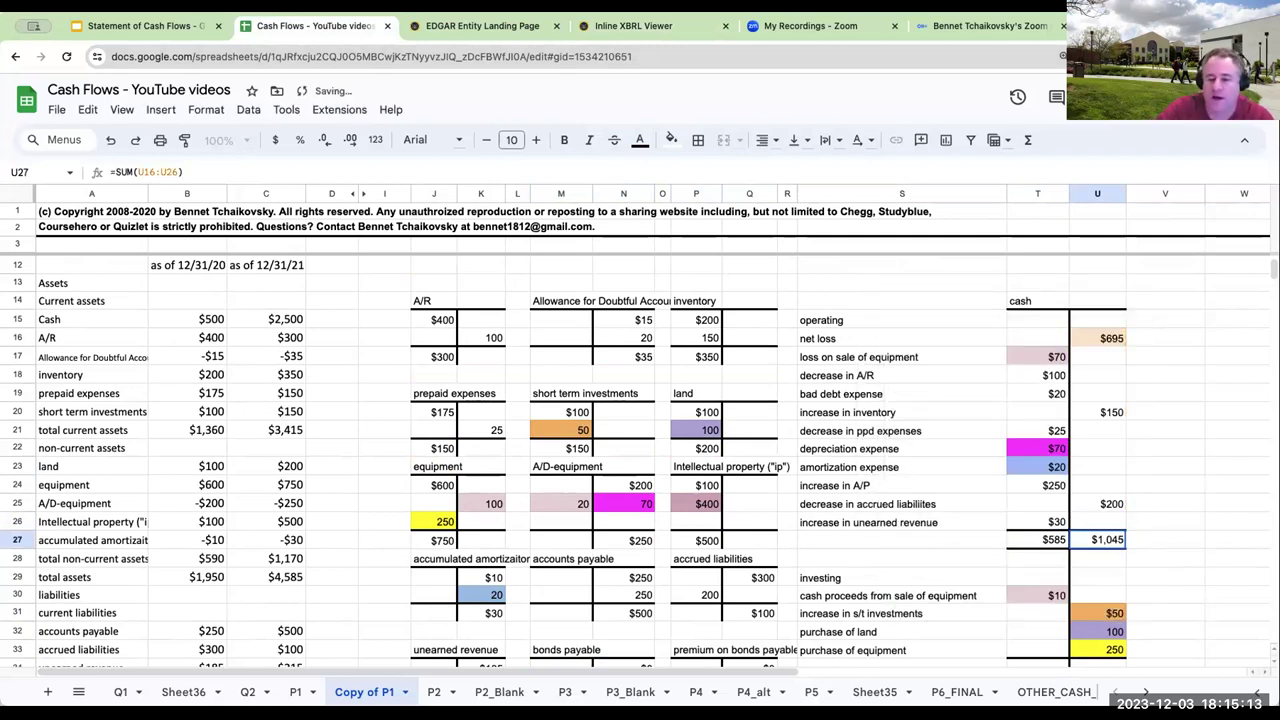
# - Calculate U27 minus T27 in U28 and label the row in S28 as "net cash USED IN operating activities"
pyautogui.press('Down')
pyautogui.write('=U27-T27')
pyautogui.press('Return')
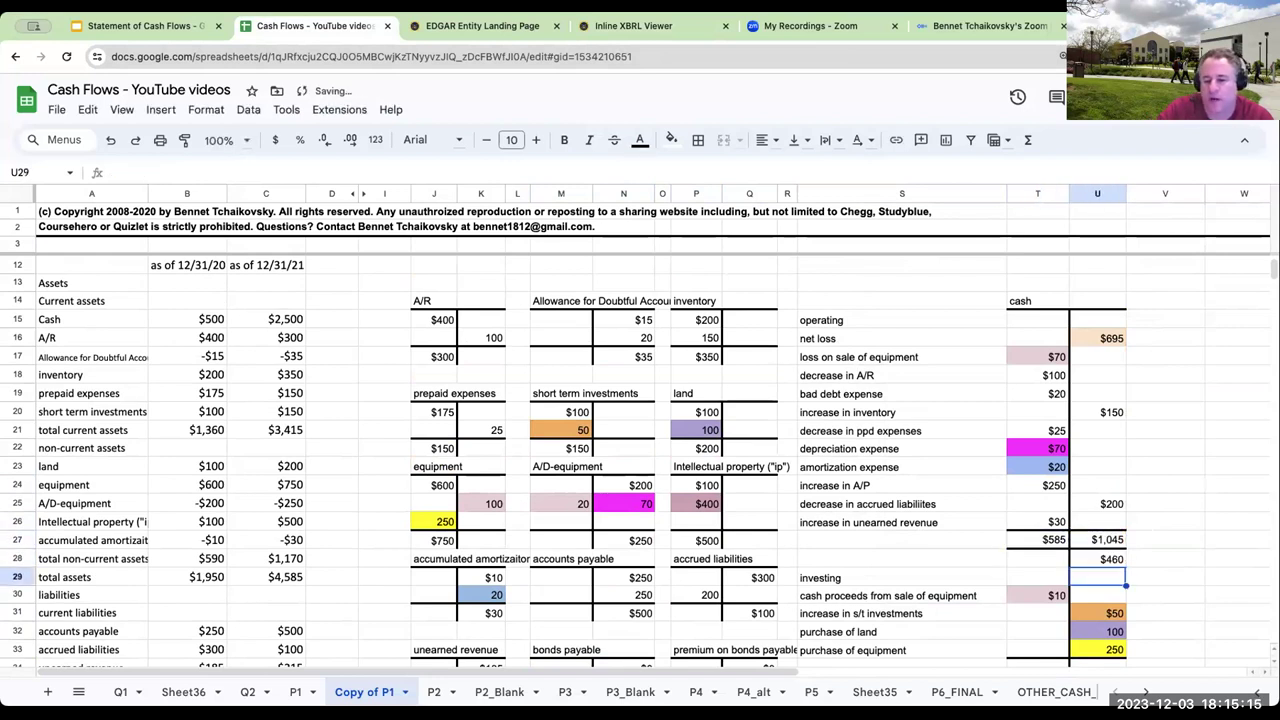
pyautogui.click(901, 558)
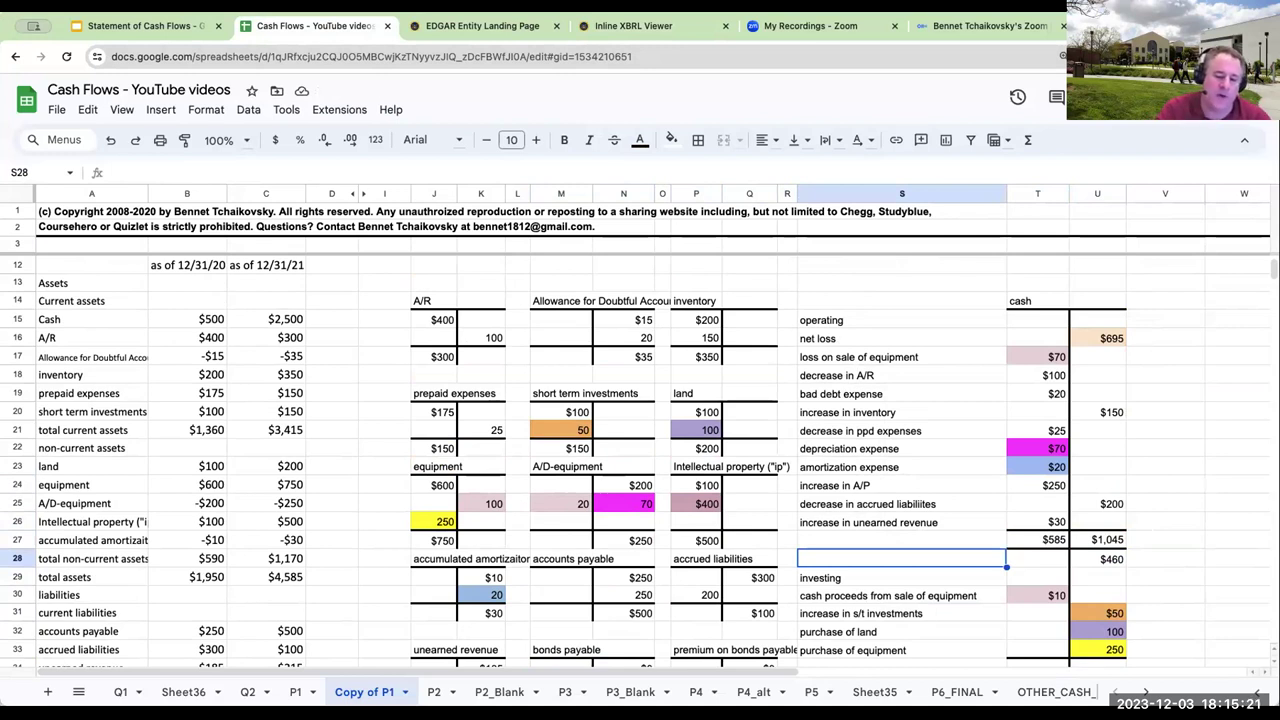
pyautogui.write('net')
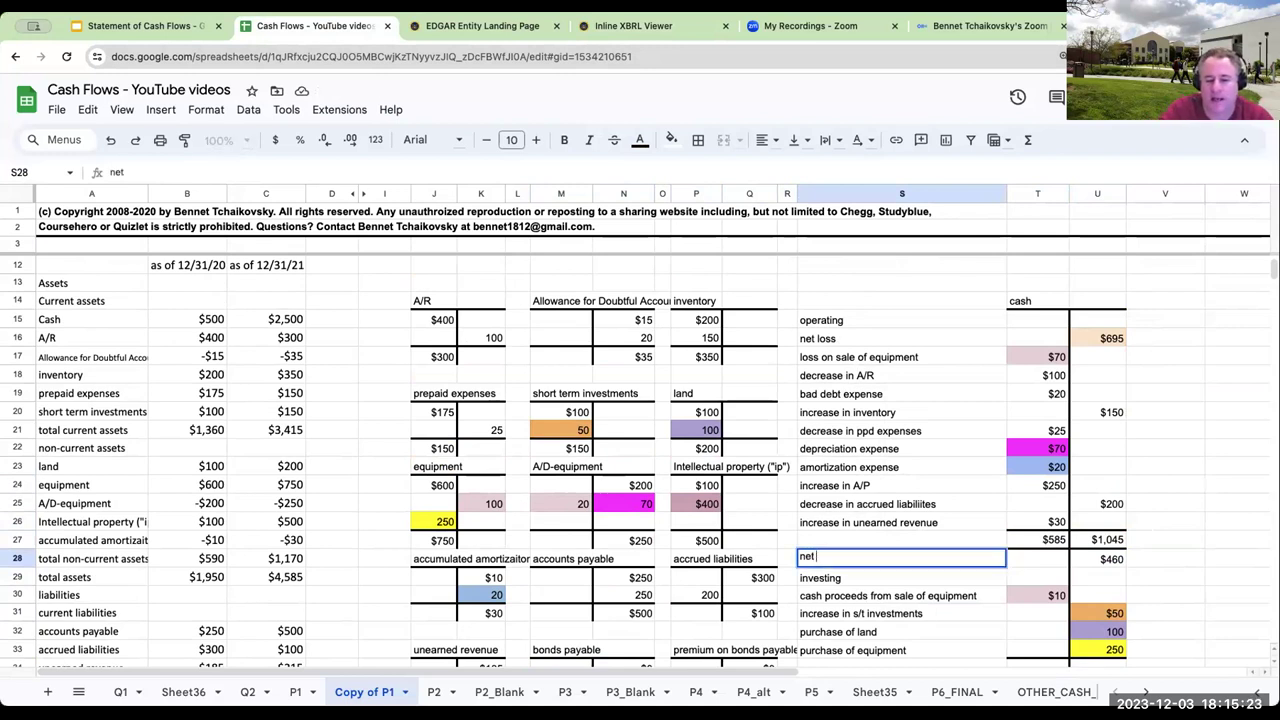
pyautogui.write(' cash USED')
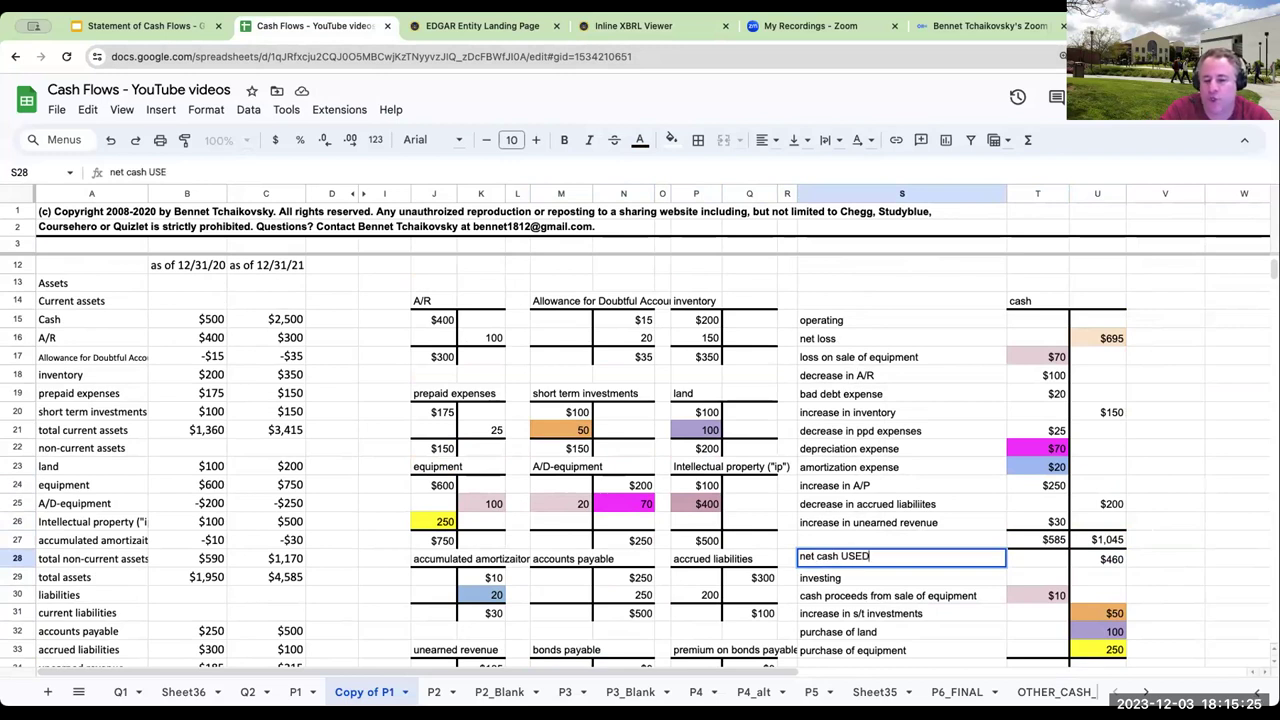
pyautogui.write(' IN operating a')
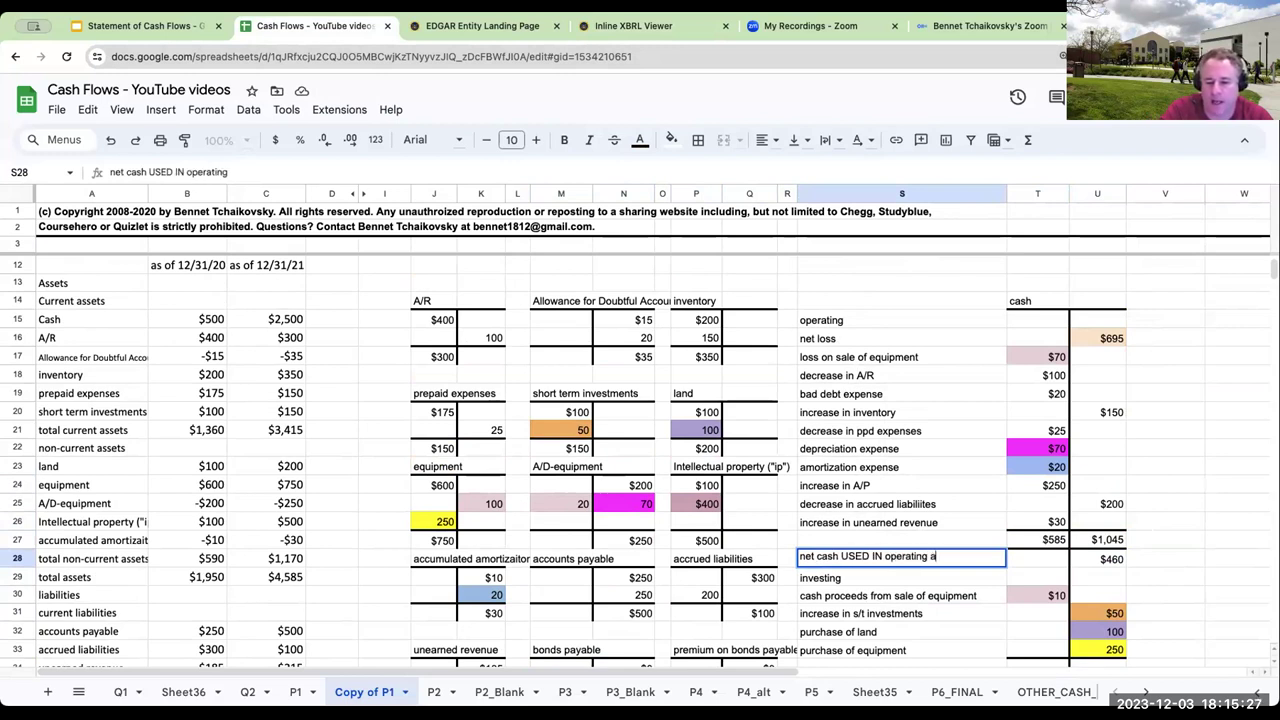
pyautogui.write('ctivities')
pyautogui.press('Return')
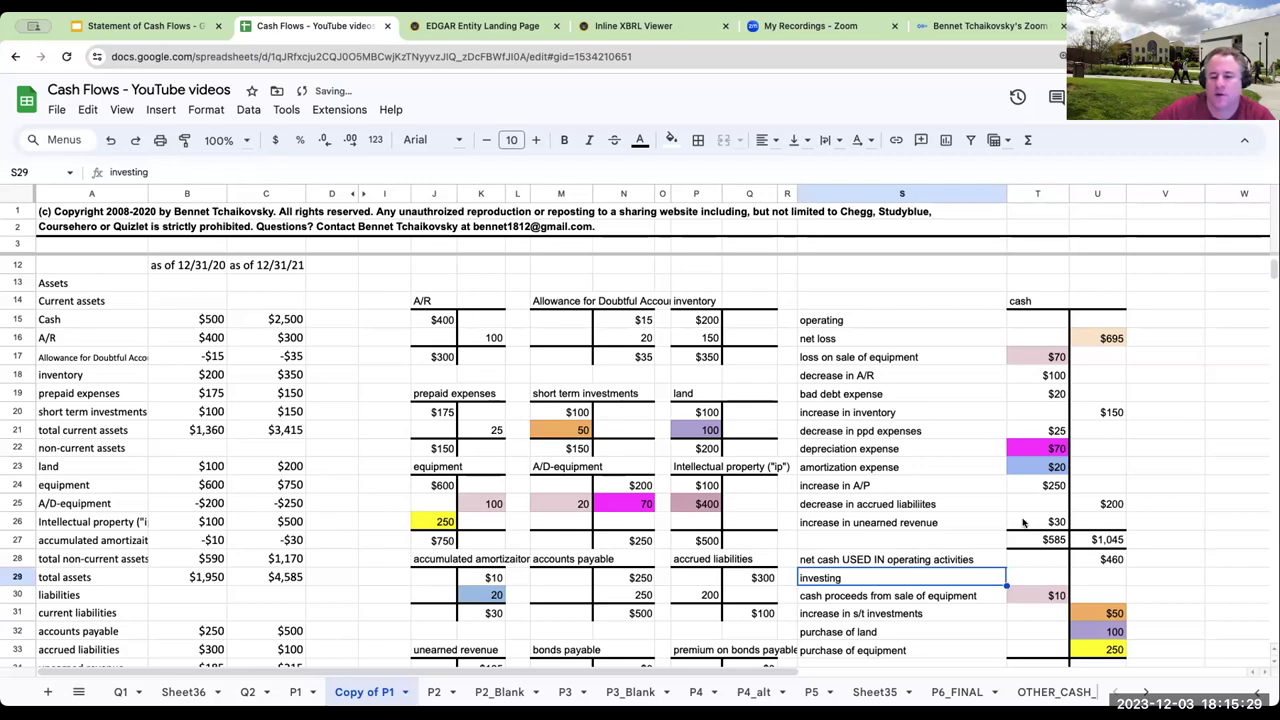
# - Total the investing section by bringing T30 into T34 and adding U31, U32 and U33 in U34
pyautogui.scroll(-3, 1023, 522)
pyautogui.click(903, 575)
pyautogui.click(1044, 560)
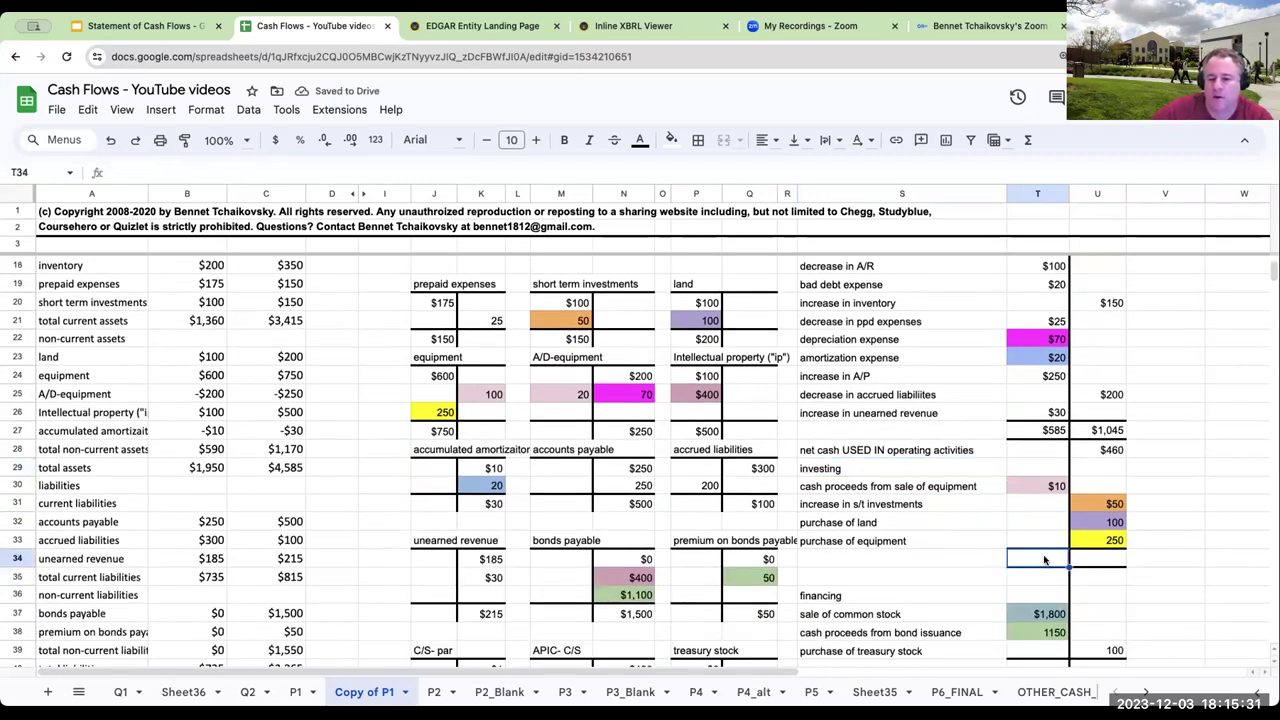
pyautogui.write('+')
pyautogui.press('Up')
pyautogui.press('Up')
pyautogui.press('Up')
pyautogui.press('Up')
pyautogui.press('Tab')
pyautogui.write('+')
pyautogui.press('Up')
pyautogui.press('Up')
pyautogui.press('Up')
pyautogui.write('+')
pyautogui.press('Up')
pyautogui.press('Up')
pyautogui.write('+')
pyautogui.press('Up')
pyautogui.press('Return')
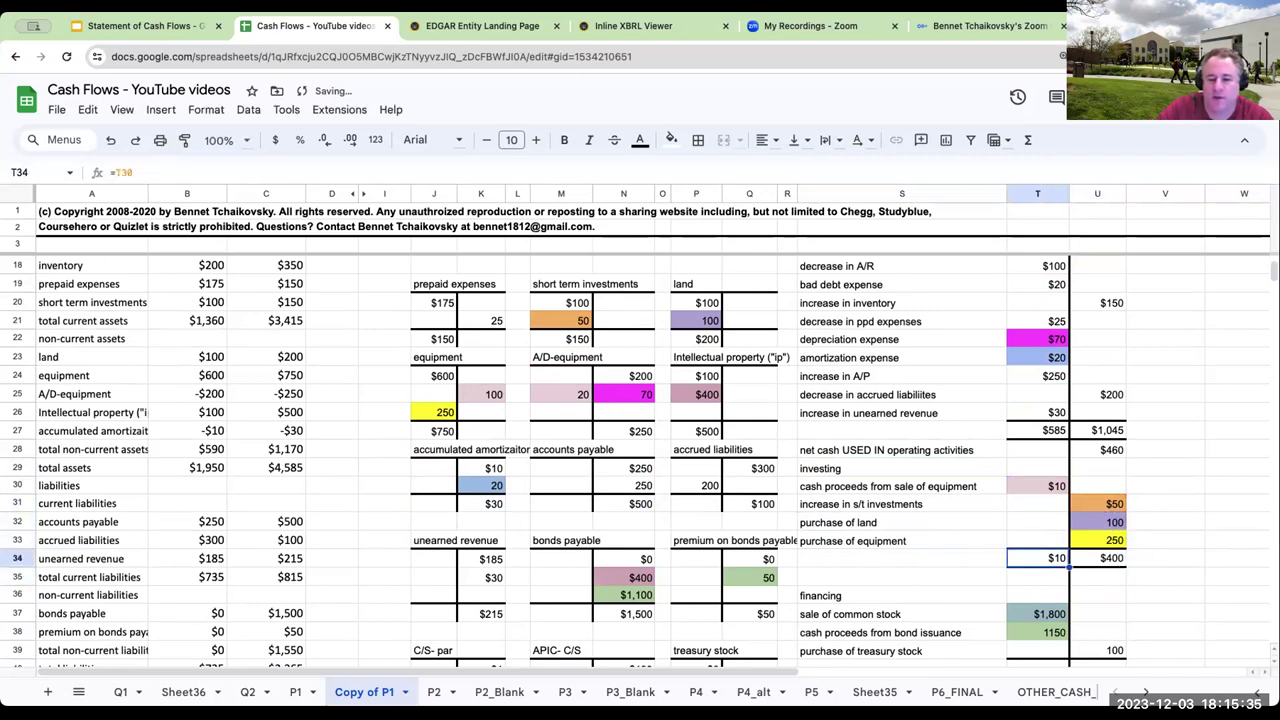
# - Calculate the net investing cash flow in U35 as U34 minus T34
pyautogui.write('+')
pyautogui.press('Up')
pyautogui.write('-')
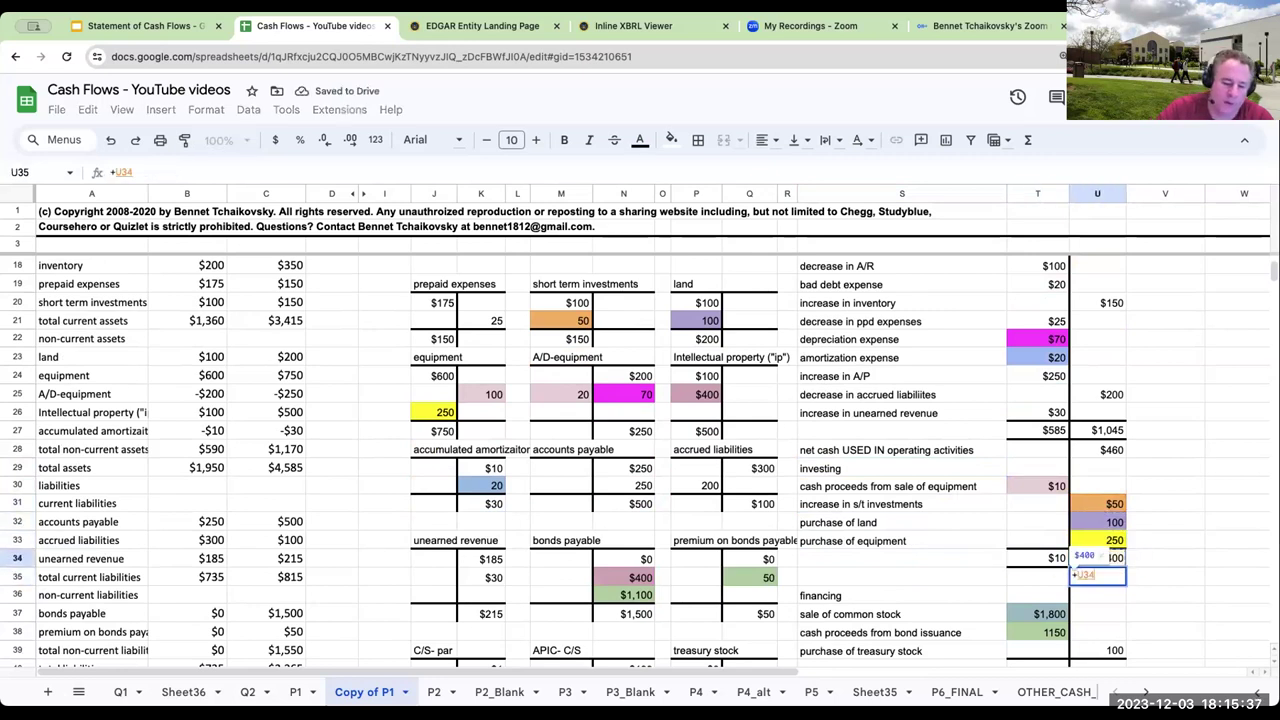
pyautogui.press('Left')
pyautogui.press('Up')
pyautogui.press('Return')
pyautogui.click(1037, 577)
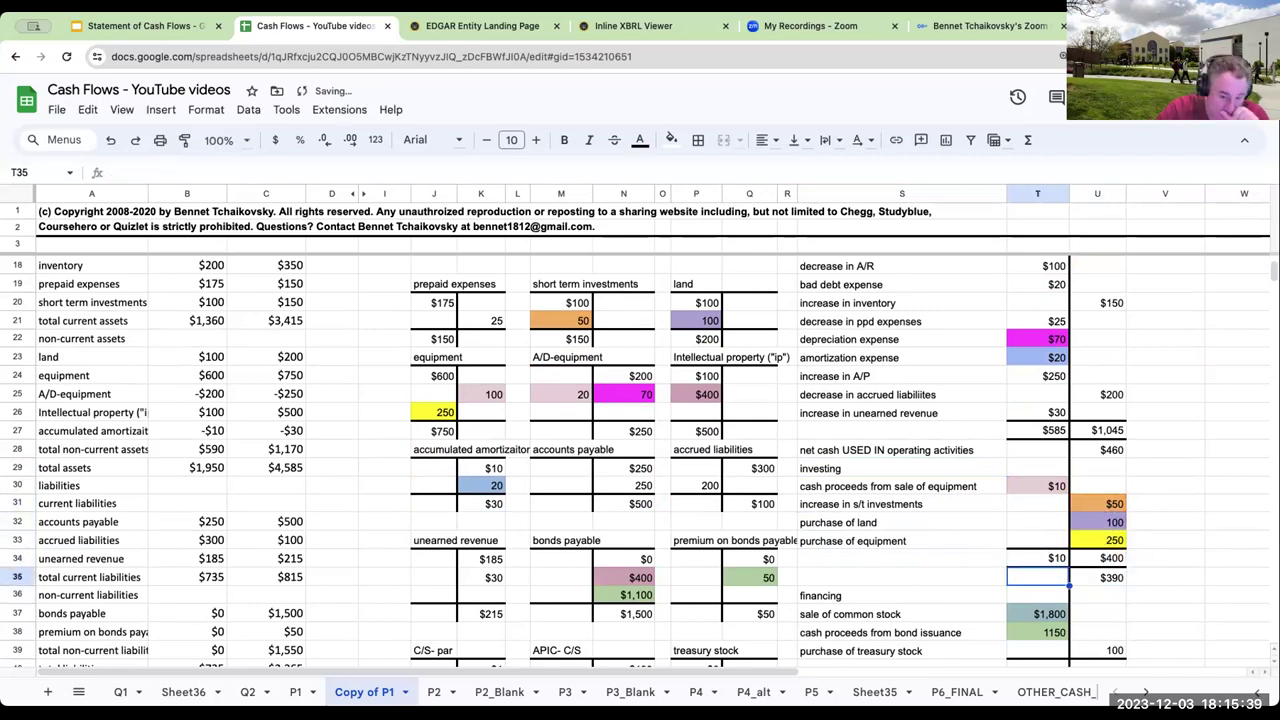
# - Label the net investing cash flow row in S35 as "net cash USED IN investing activities"
pyautogui.click(901, 577)
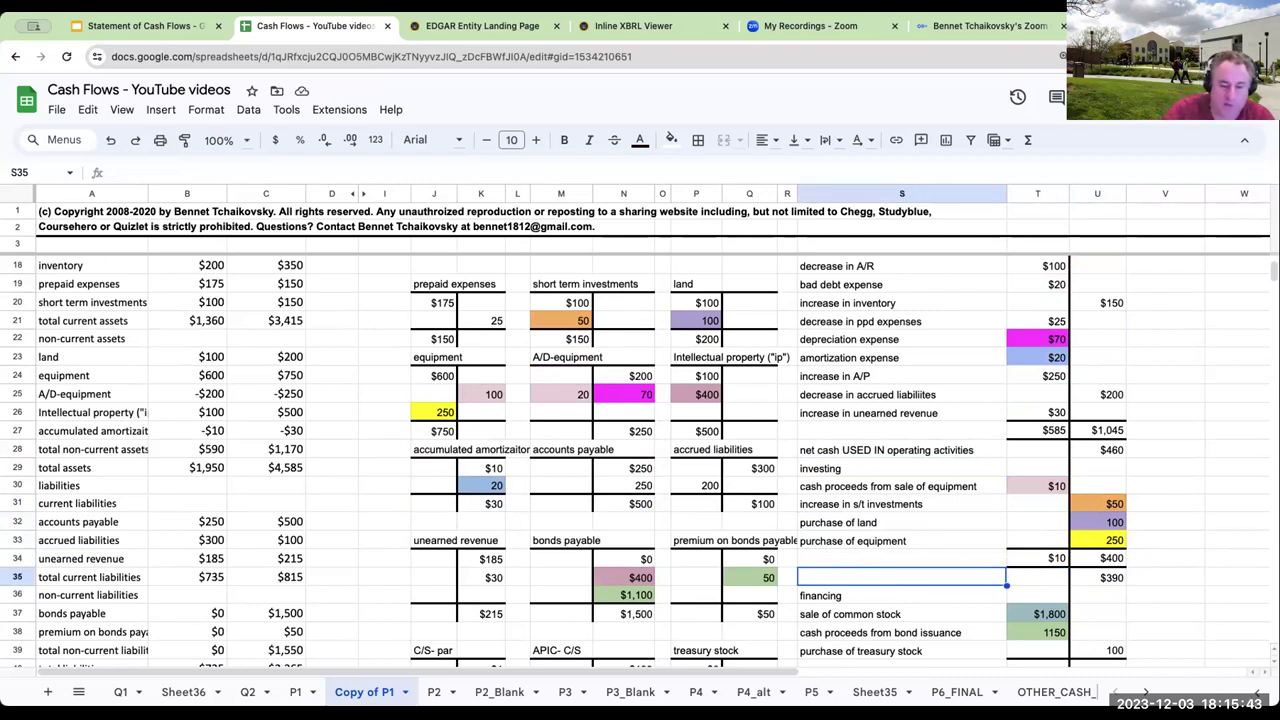
pyautogui.write('net cash USED IN ')
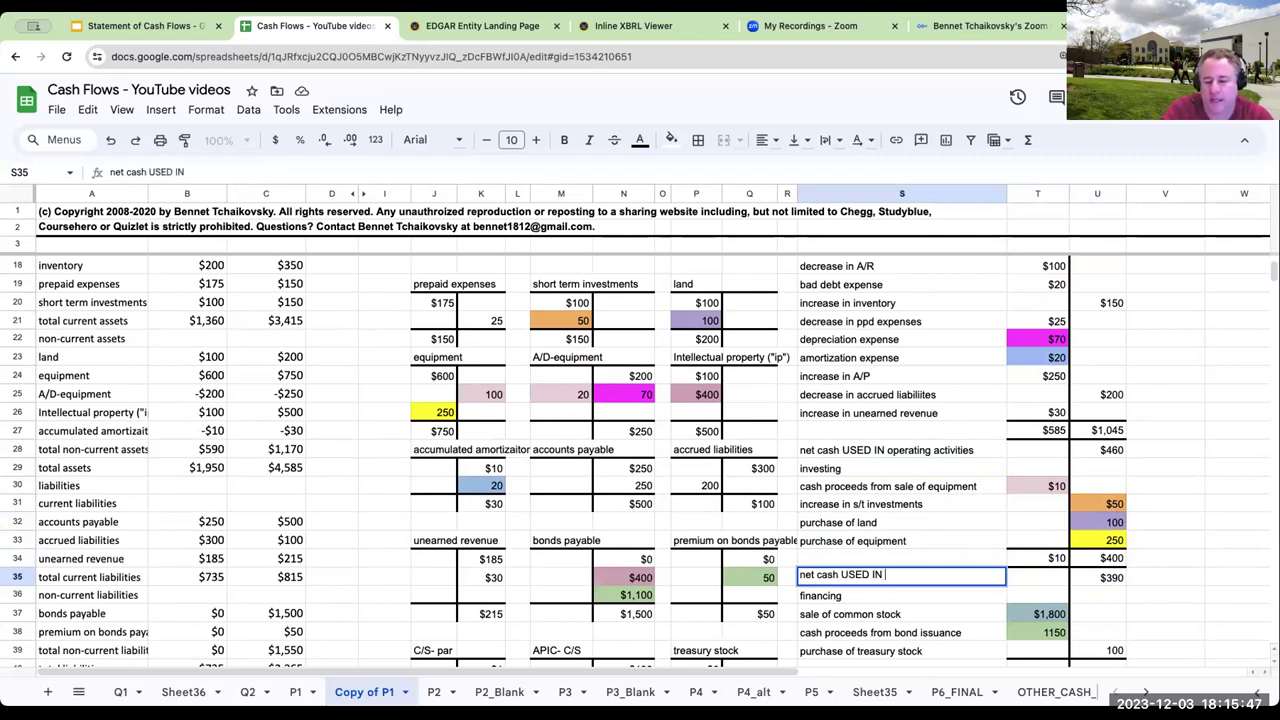
pyautogui.write('financing')
pyautogui.press('BackSpace')
pyautogui.press('BackSpace')
pyautogui.press('BackSpace')
pyautogui.press('BackSpace')
pyautogui.press('BackSpace')
pyautogui.write('inves')
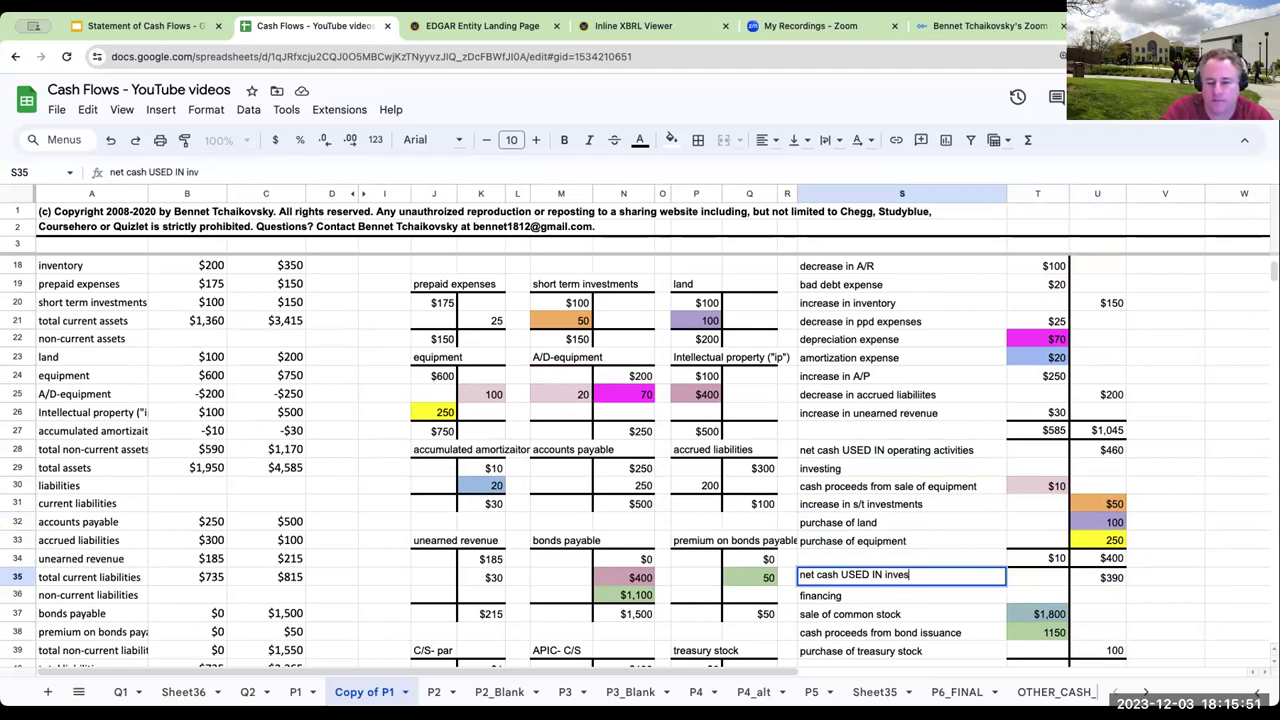
pyautogui.write('ting activi')
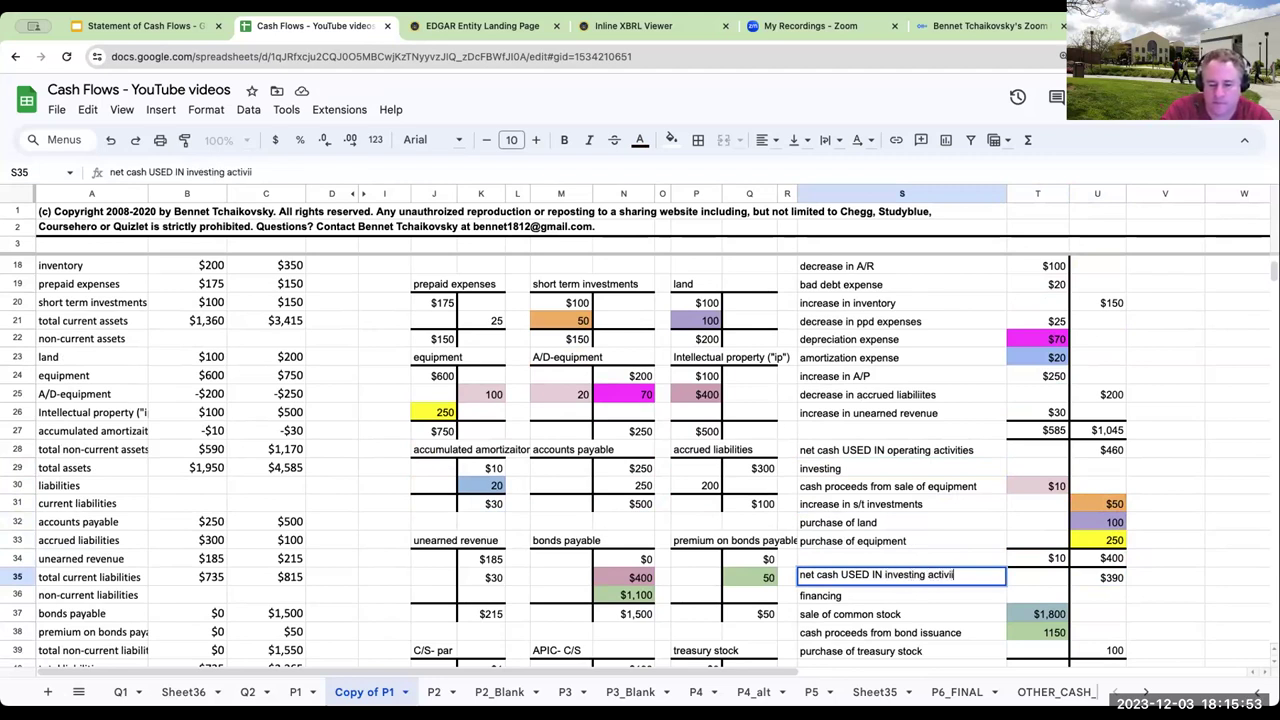
pyautogui.write('ties')
pyautogui.press('Return')
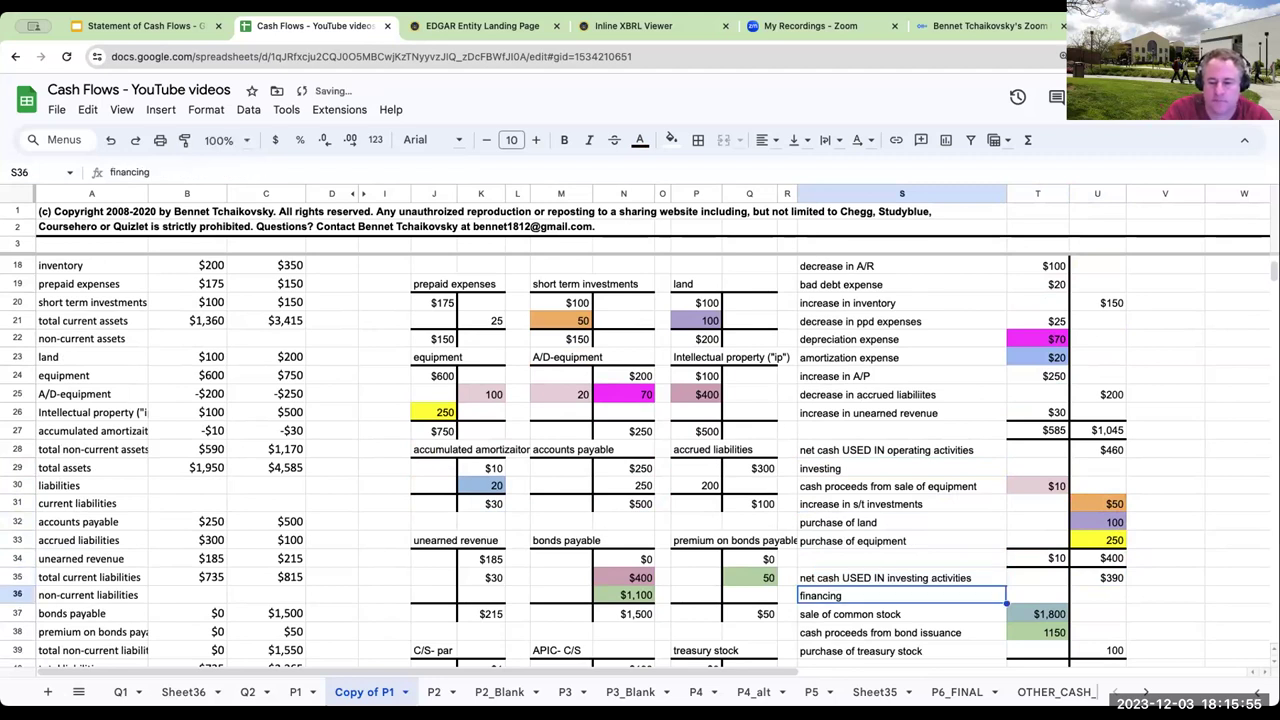
# - Check the change in cash by computing C15 minus B15 in D15, and clear the trial formula
pyautogui.press('Down')
pyautogui.press('Right')
pyautogui.press('Down')
pyautogui.press('Down')
pyautogui.press('Down')
pyautogui.press('Down')
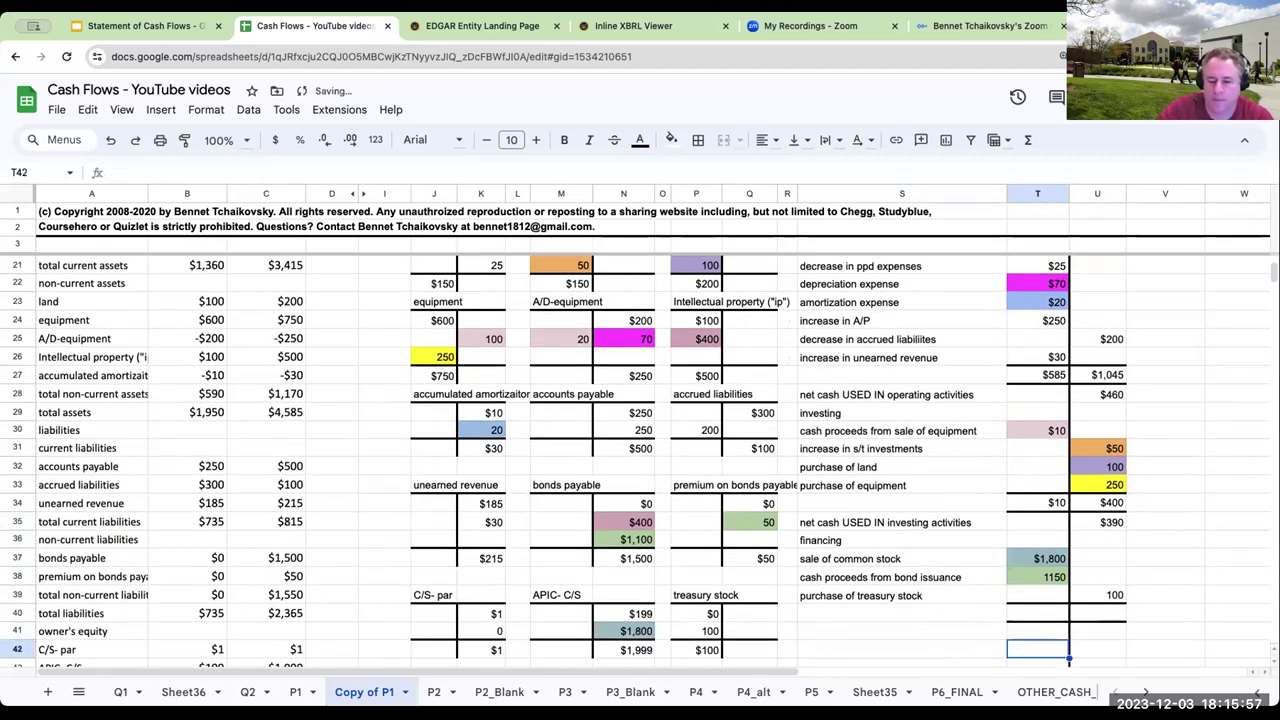
pyautogui.scroll(3, 290, 450)
pyautogui.click(310, 318)
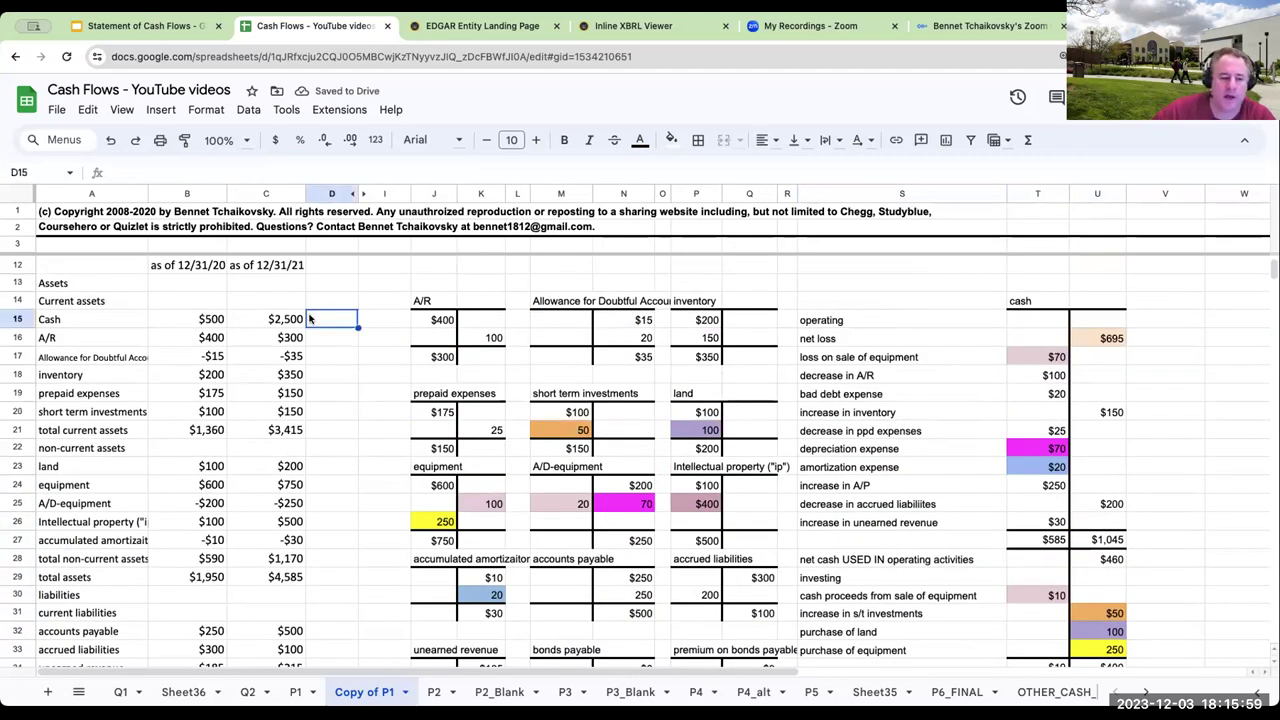
pyautogui.write('=C15-B15')
pyautogui.press('Return')
pyautogui.press('Up')
pyautogui.press('BackSpace')
pyautogui.press('Return')
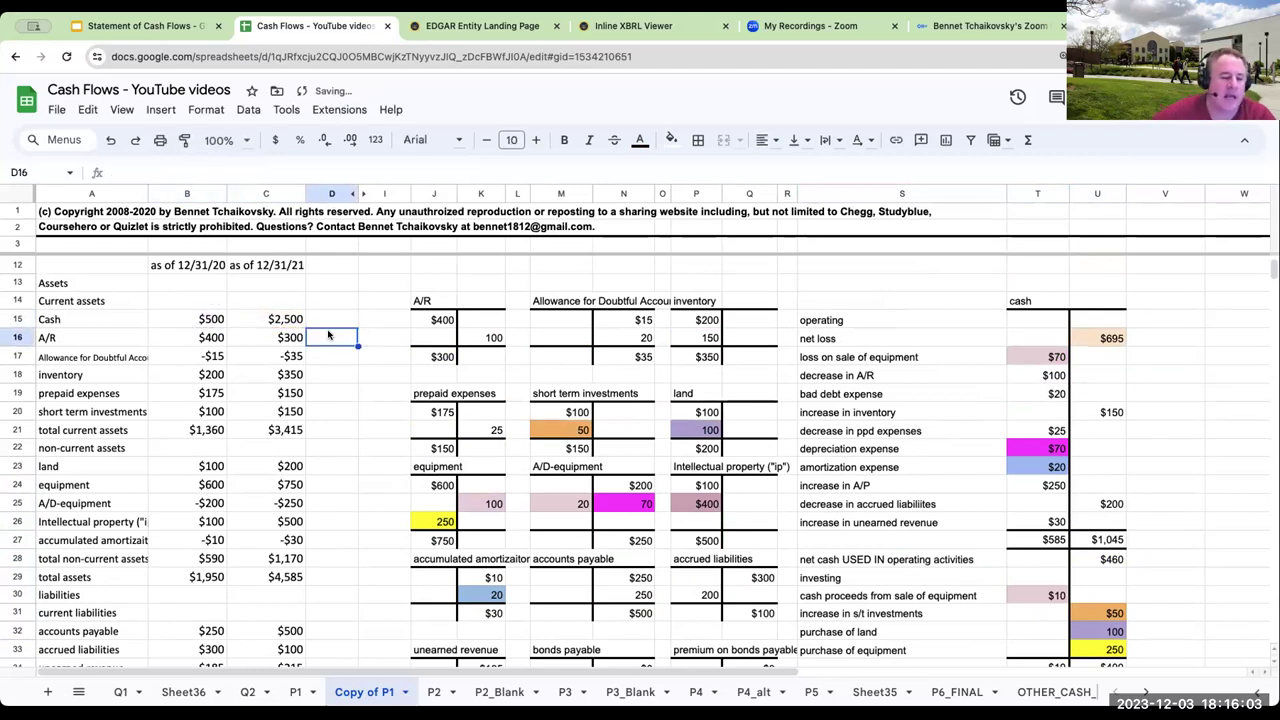
# - Total the financing section by adding T37 and T38 in T40 and bringing U39 into U40
pyautogui.scroll(-2, 1053, 528)
pyautogui.click(1165, 577)
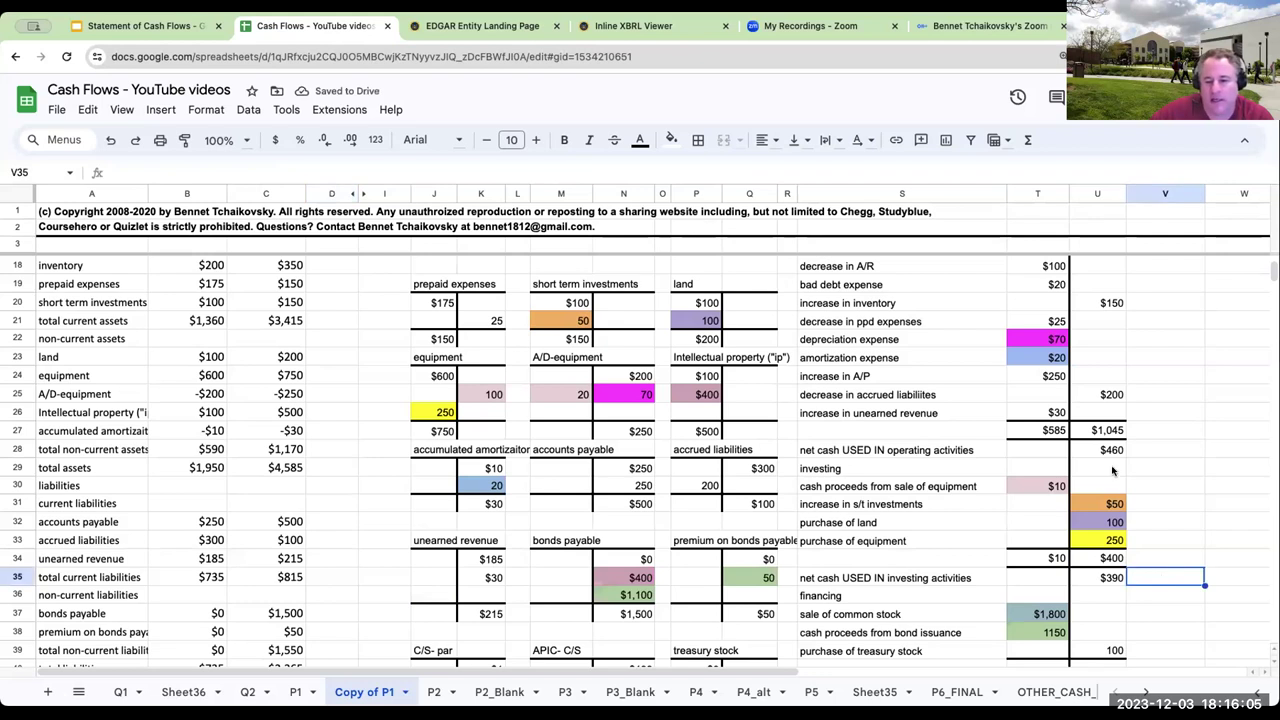
pyautogui.click(1112, 447)
pyautogui.scroll(-2, 1097, 573)
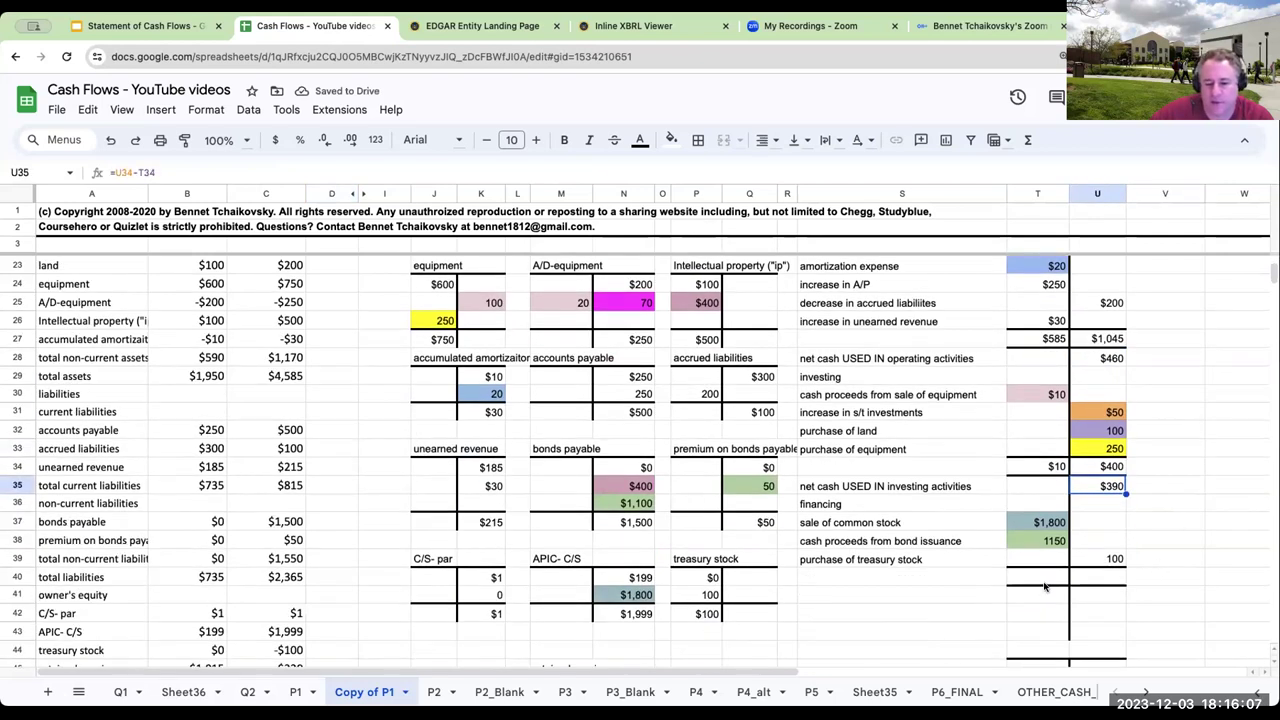
pyautogui.click(1050, 578)
pyautogui.write('=sum(T37:T38)')
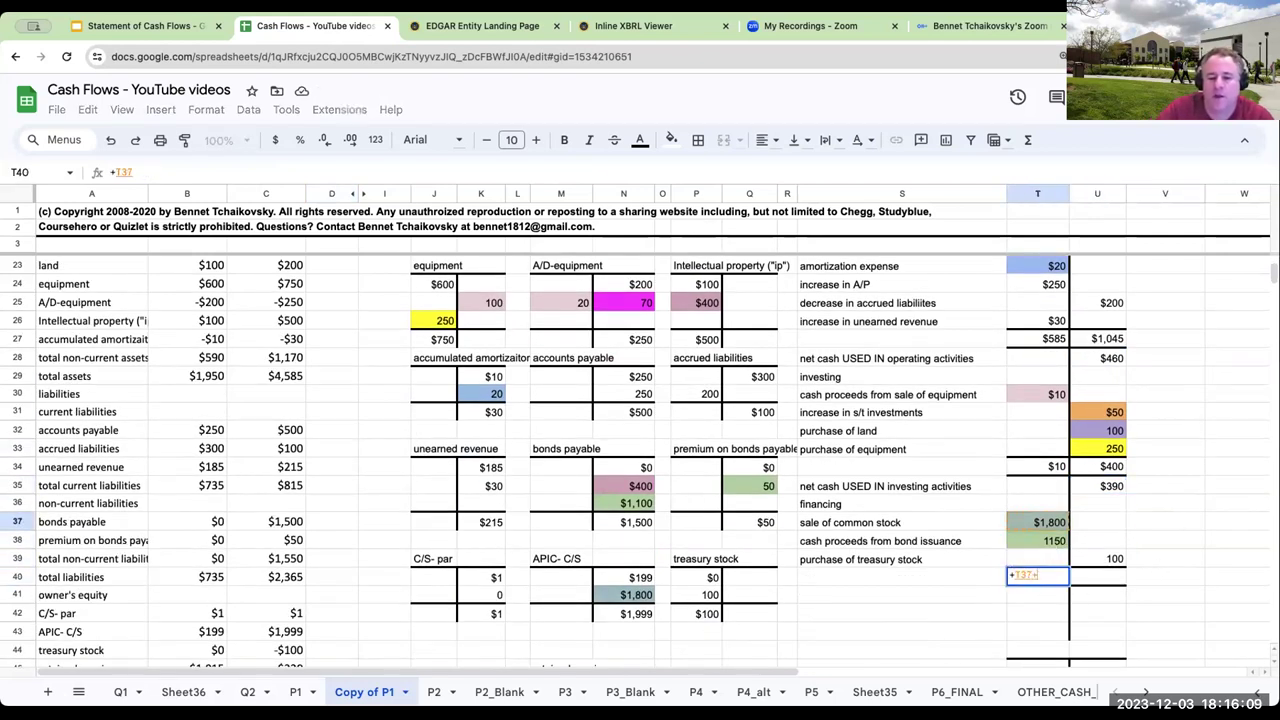
pyautogui.press('Tab')
pyautogui.write('=U39')
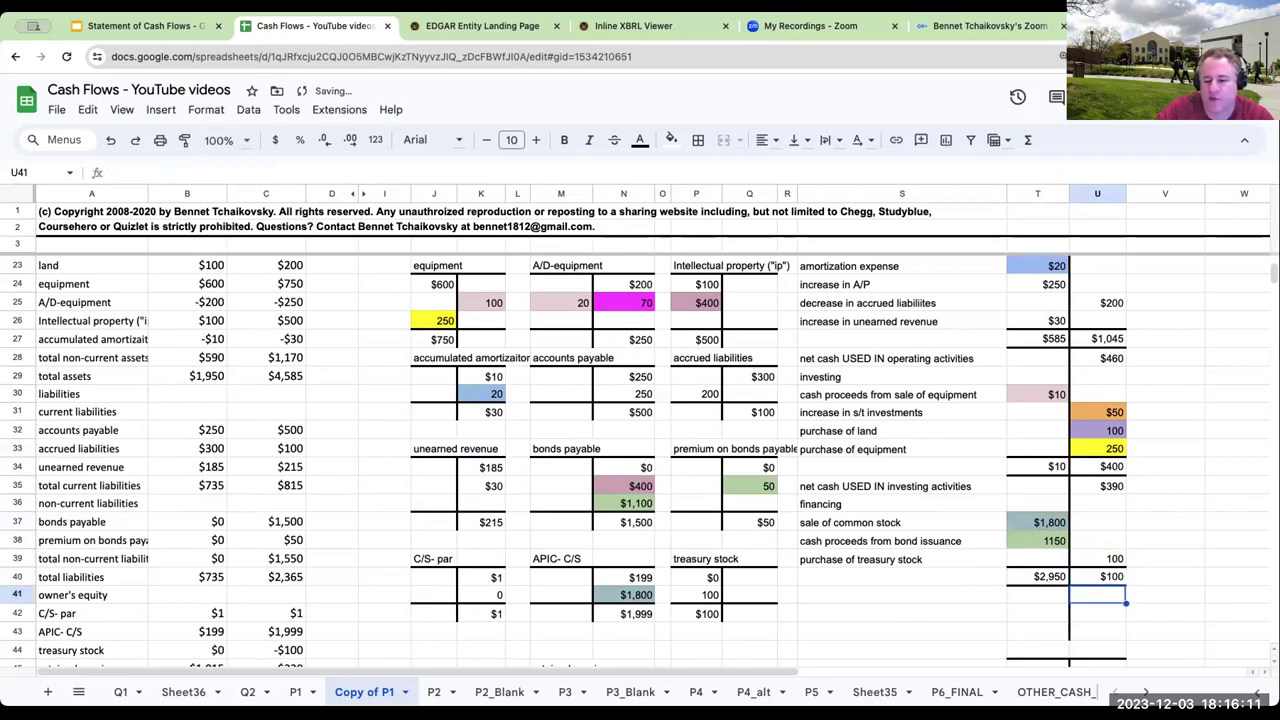
pyautogui.press('Return')
# - Calculate the net financing cash flow in T41 as T40 minus U40 and label it in S41 as "net cash PROVIDED BY financing activities"
pyautogui.write('+T40-U40')
pyautogui.press('Return')
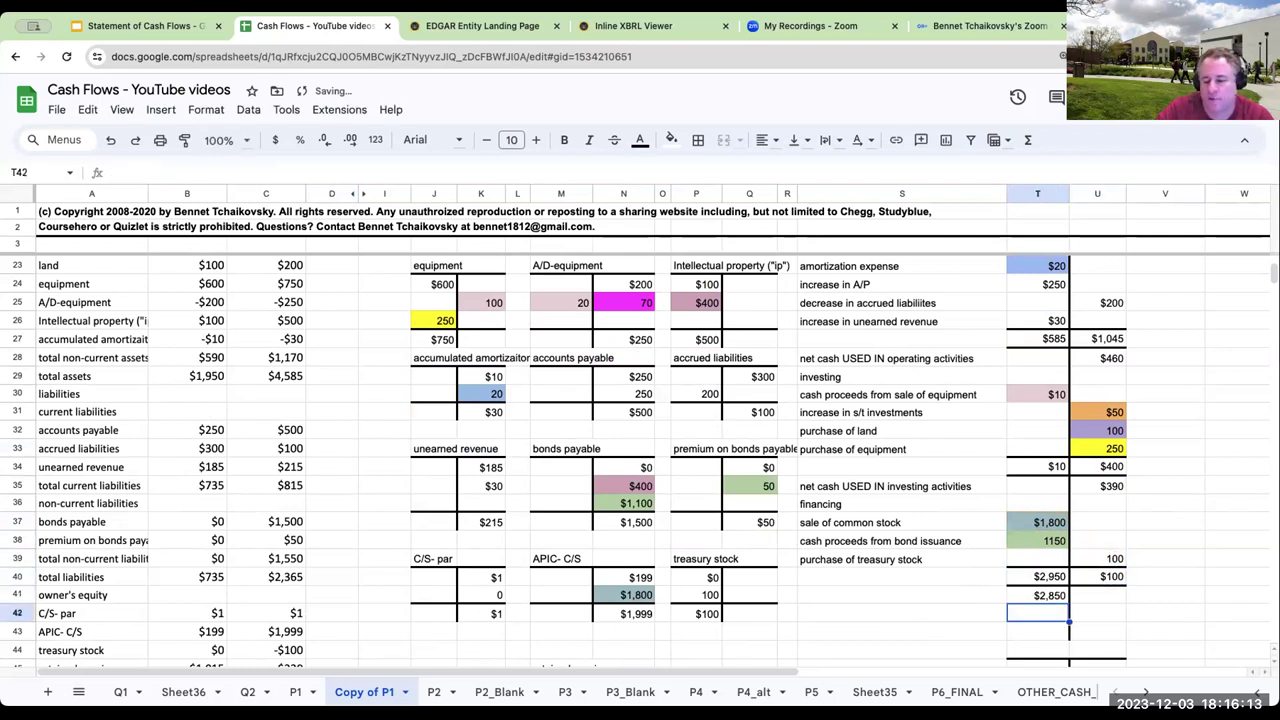
pyautogui.press('Up')
pyautogui.press('Left')
pyautogui.write('net cash PROVIDED BY financing activities')
pyautogui.press('Return')
pyautogui.press('Up')
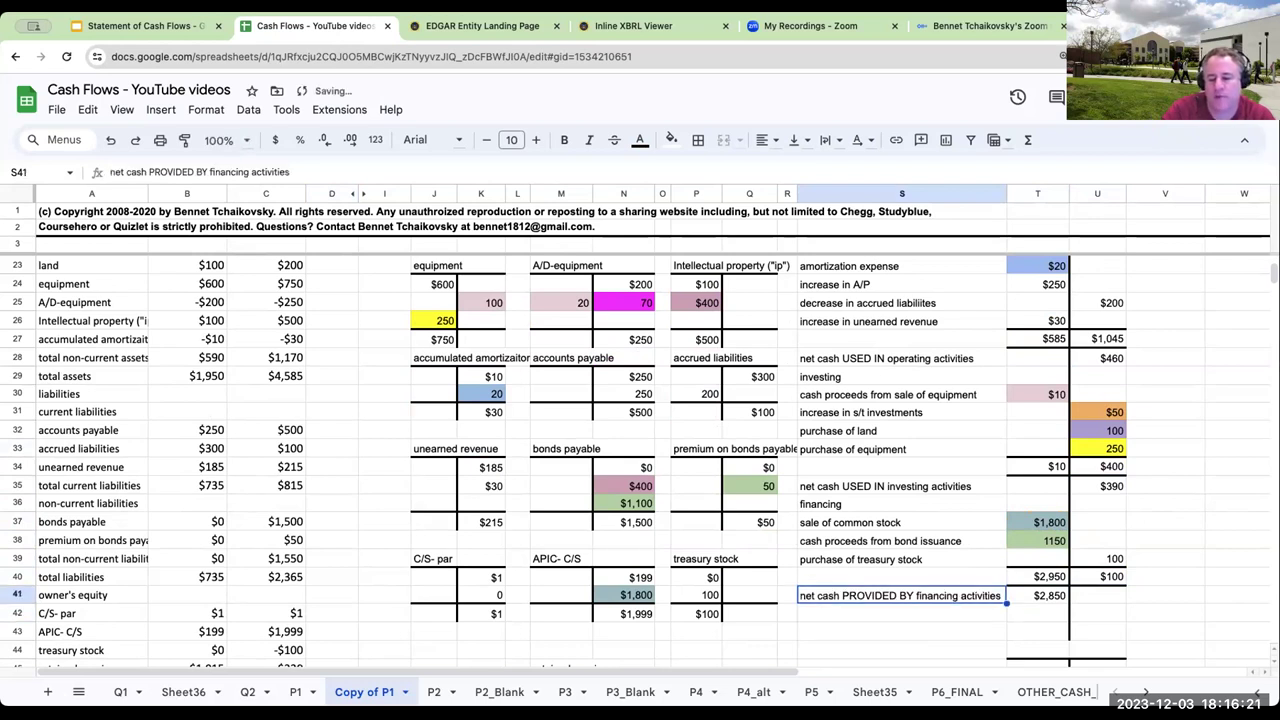
# - Start the summary in row 45 by linking S45 to the operating net cash label in S28 and U45 to U28
pyautogui.click(1037, 631)
pyautogui.press('Down')
pyautogui.press('Down')
pyautogui.press('Down')
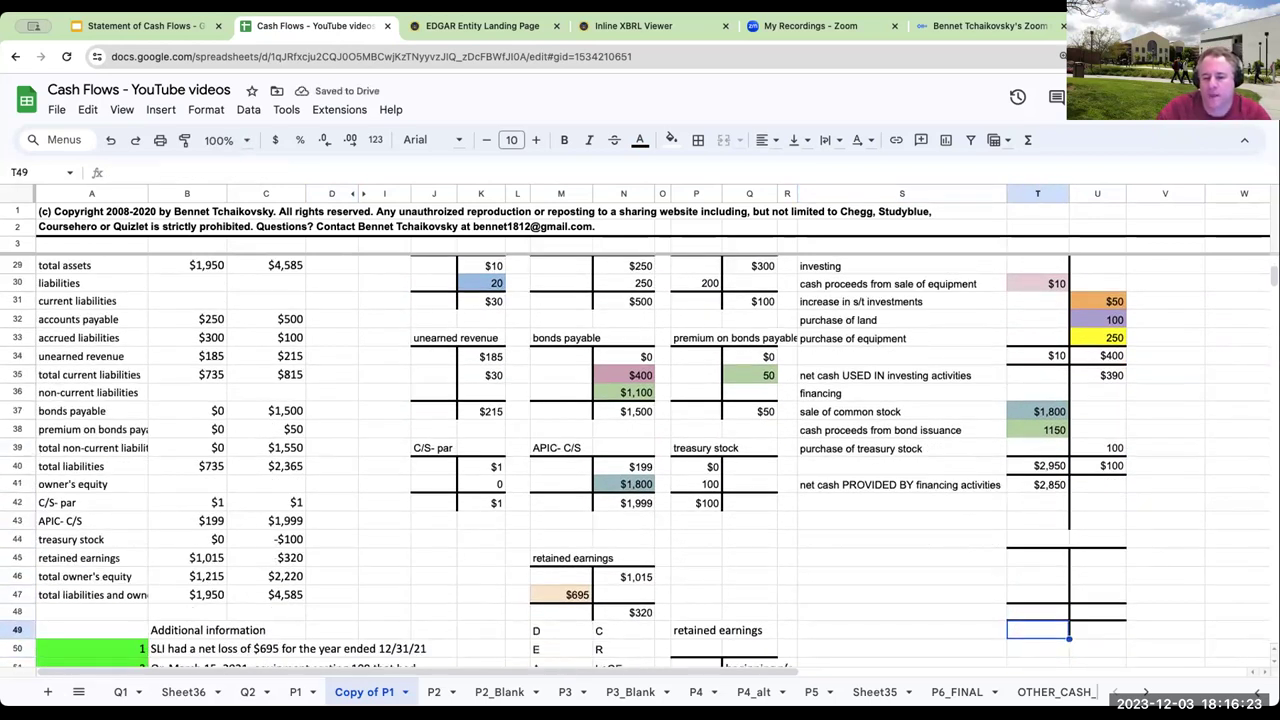
pyautogui.press('Up')
pyautogui.press('Left')
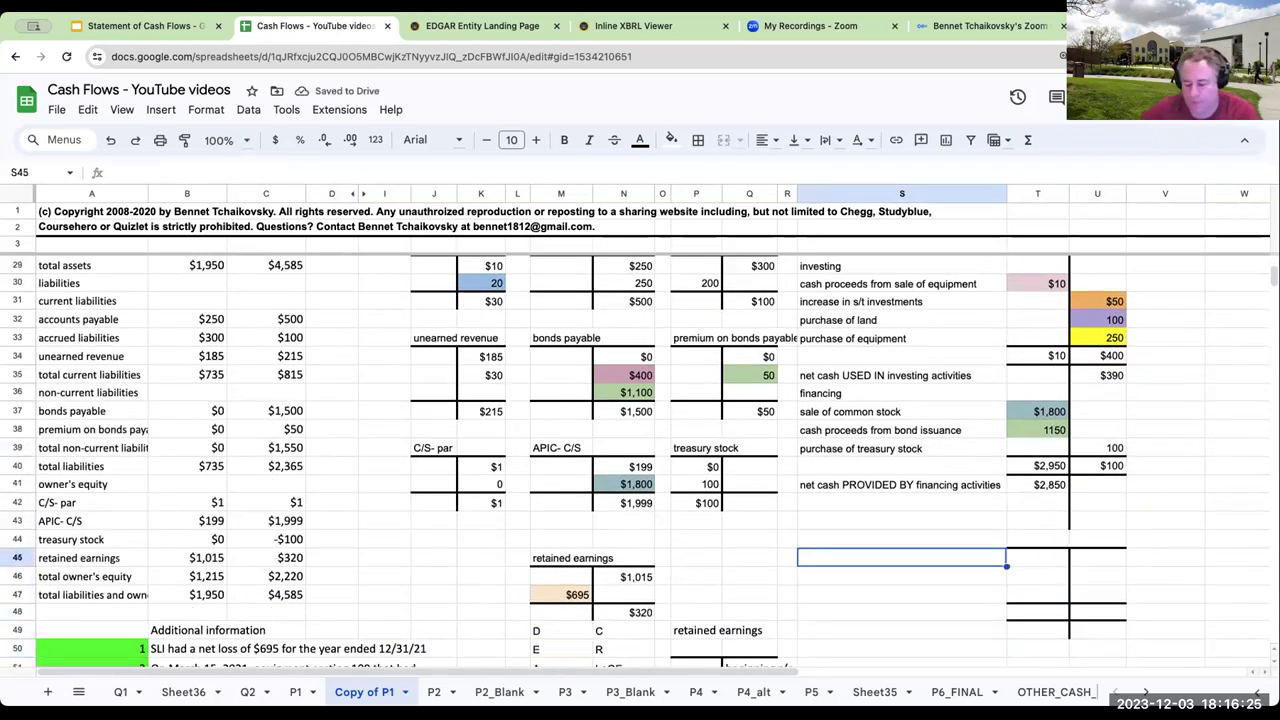
pyautogui.write('+')
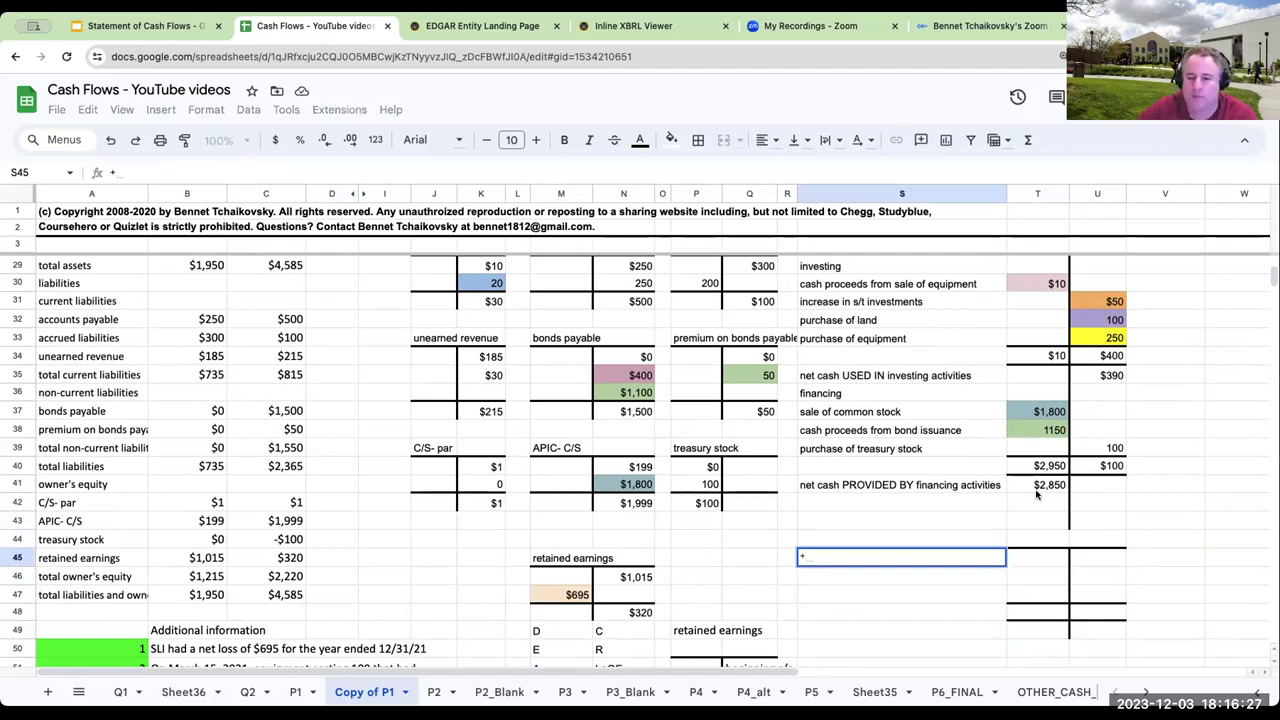
pyautogui.scroll(3, 890, 410)
pyautogui.click(890, 376)
pyautogui.press('Return')
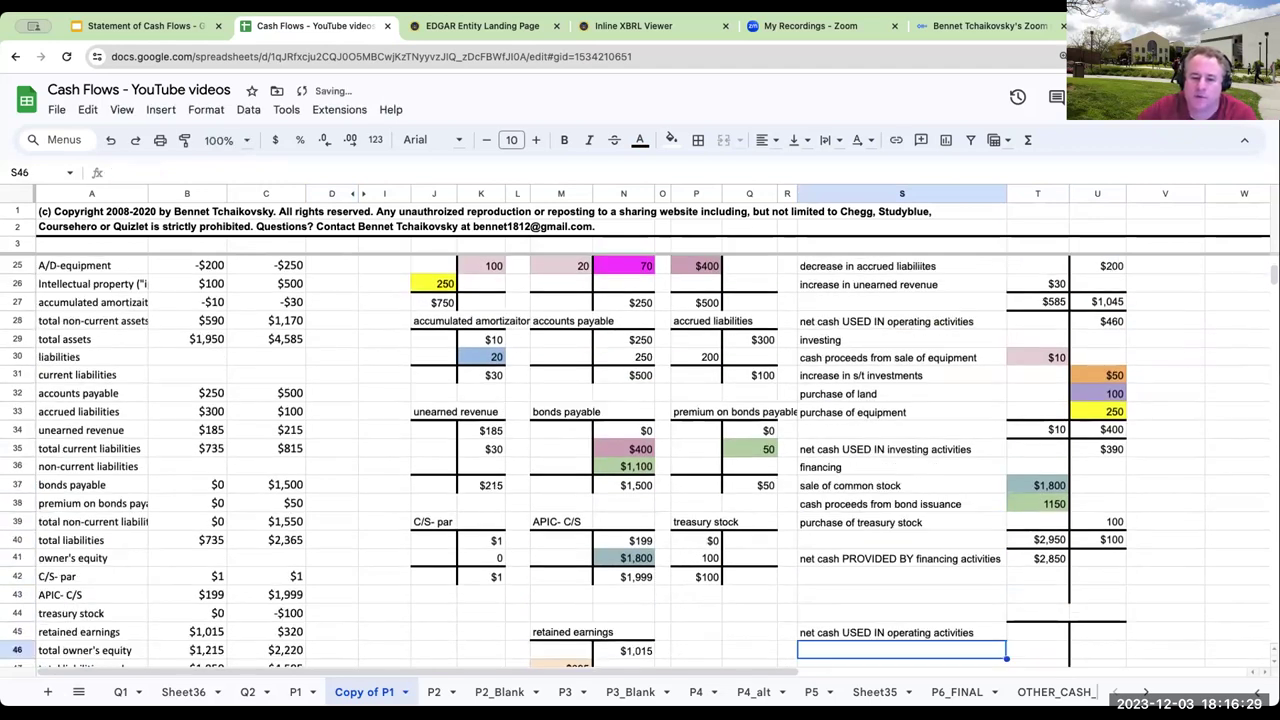
pyautogui.click(1089, 634)
pyautogui.write('+')
pyautogui.click(1118, 324)
pyautogui.press('Return')
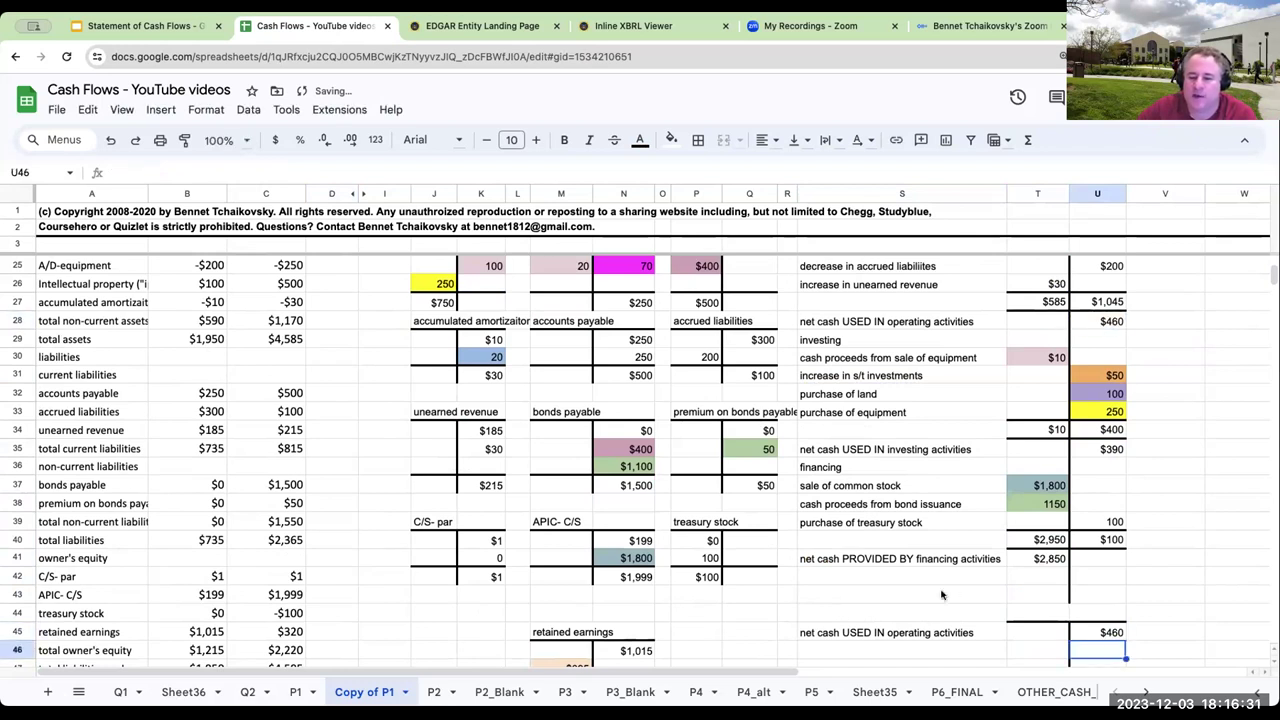
# - Add the investing result to the summary by linking S46 to the label in S35 and U46 to U35
pyautogui.click(897, 648)
pyautogui.write('+')
pyautogui.click(857, 449)
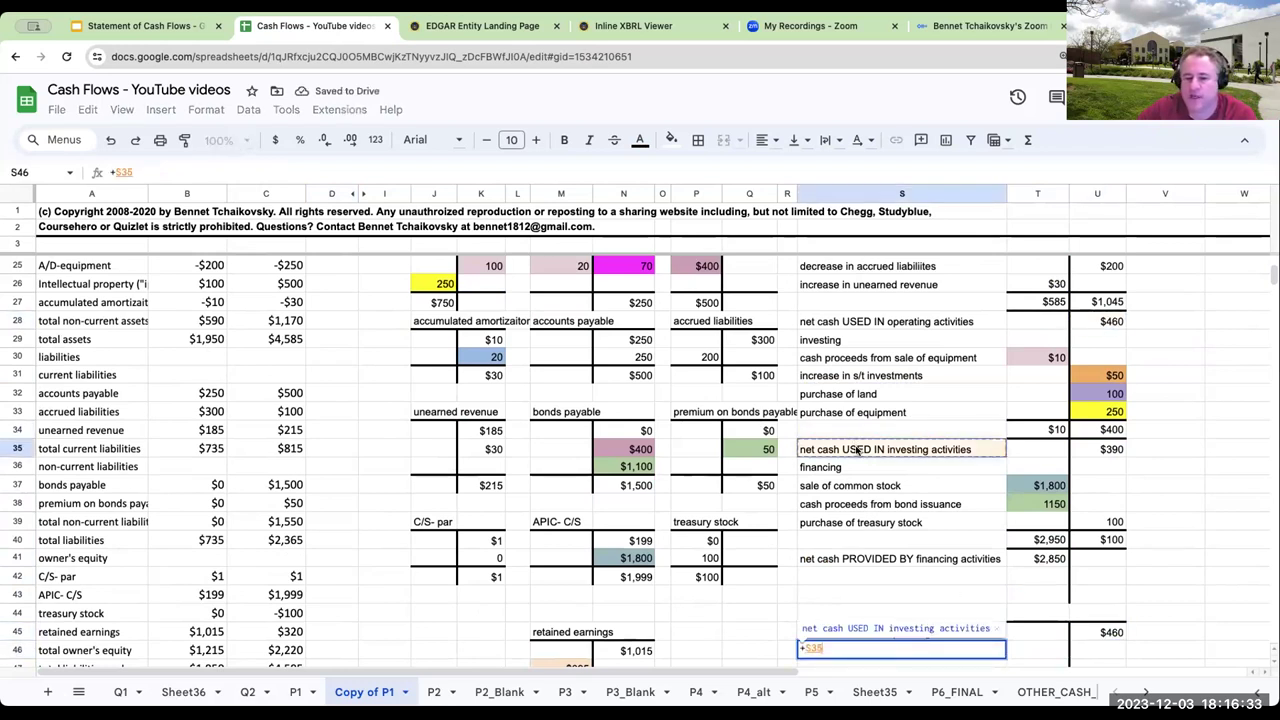
pyautogui.press('Return')
pyautogui.click(1096, 634)
pyautogui.write('+')
pyautogui.click(1095, 430)
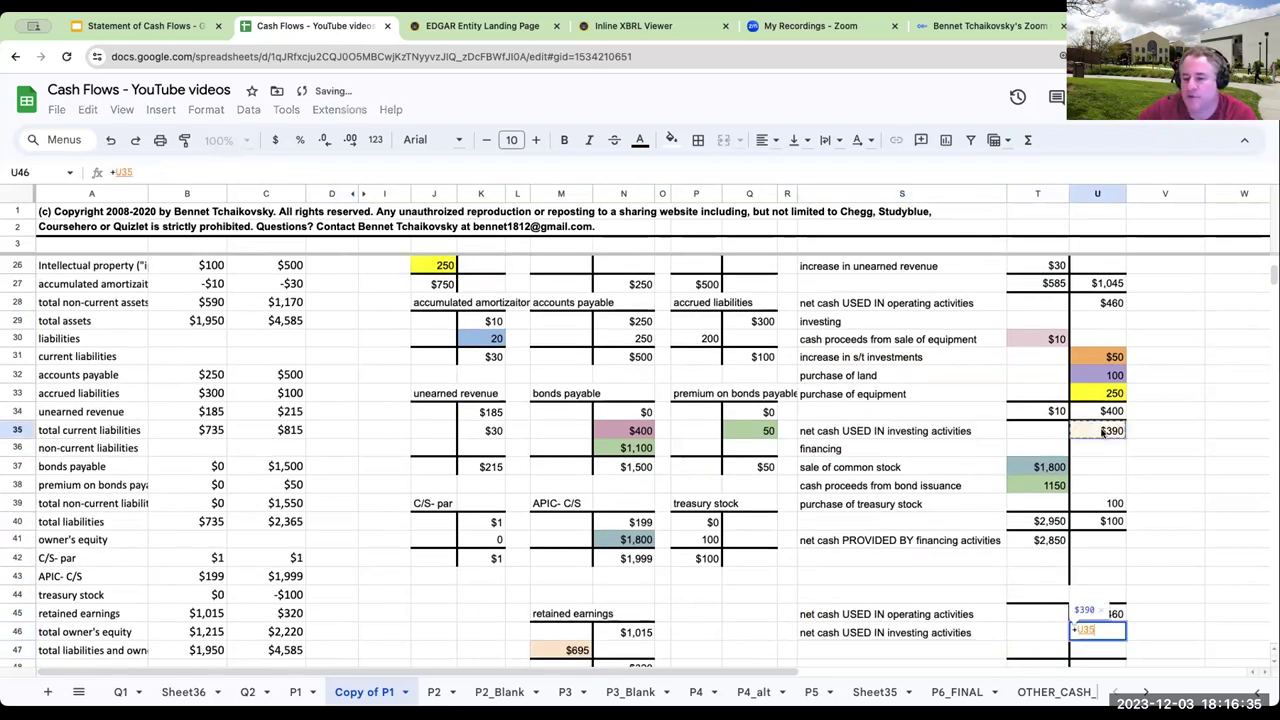
pyautogui.press('Return')
# - Add the financing result to the summary by linking S47 to the label in S41 and T47 to T41
pyautogui.click(886, 645)
pyautogui.write('+')
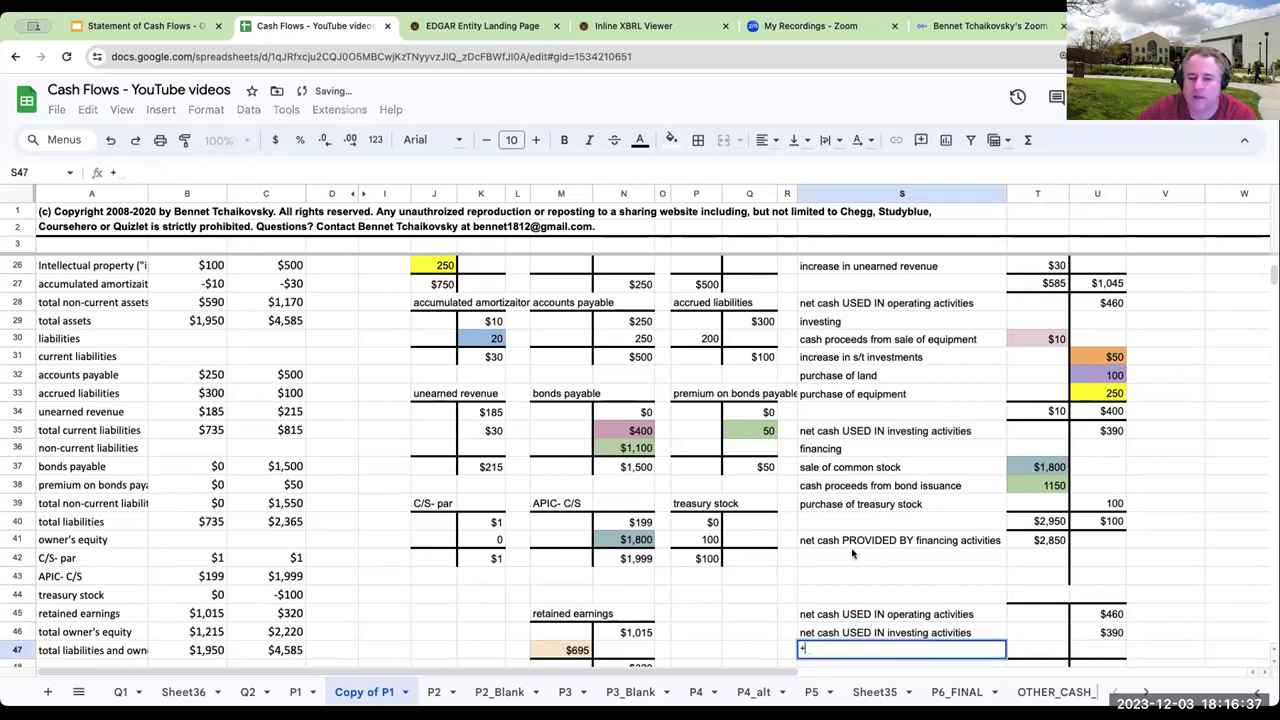
pyautogui.click(855, 541)
pyautogui.press('Return')
pyautogui.click(1041, 632)
pyautogui.write('+')
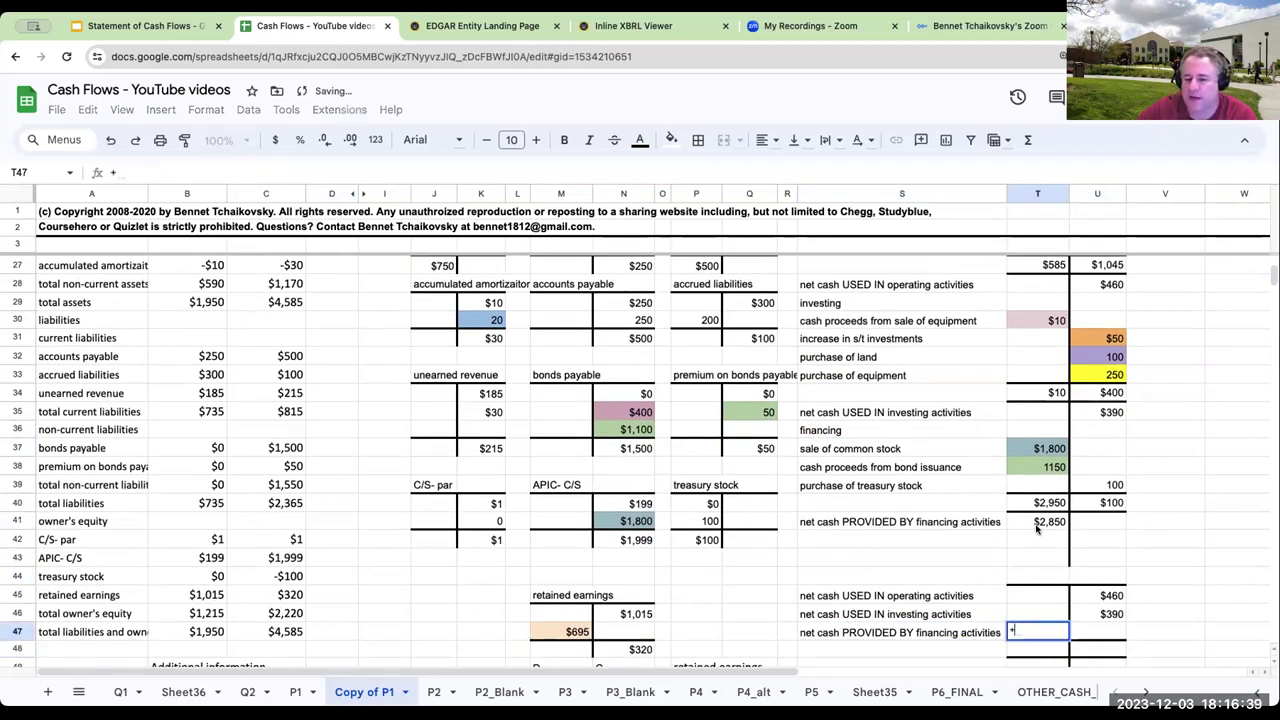
pyautogui.click(1037, 522)
pyautogui.press('Return')
# - Total both columns of the cash summary in row 48, carrying the financing amount into T48 and adding U45 and U46 in U48
pyautogui.press('Up')
pyautogui.press('Up')
pyautogui.press('Up')
pyautogui.press('Up')
pyautogui.press('Up')
pyautogui.press('Up')
pyautogui.press('Up')
pyautogui.press('Up')
pyautogui.press('Down')
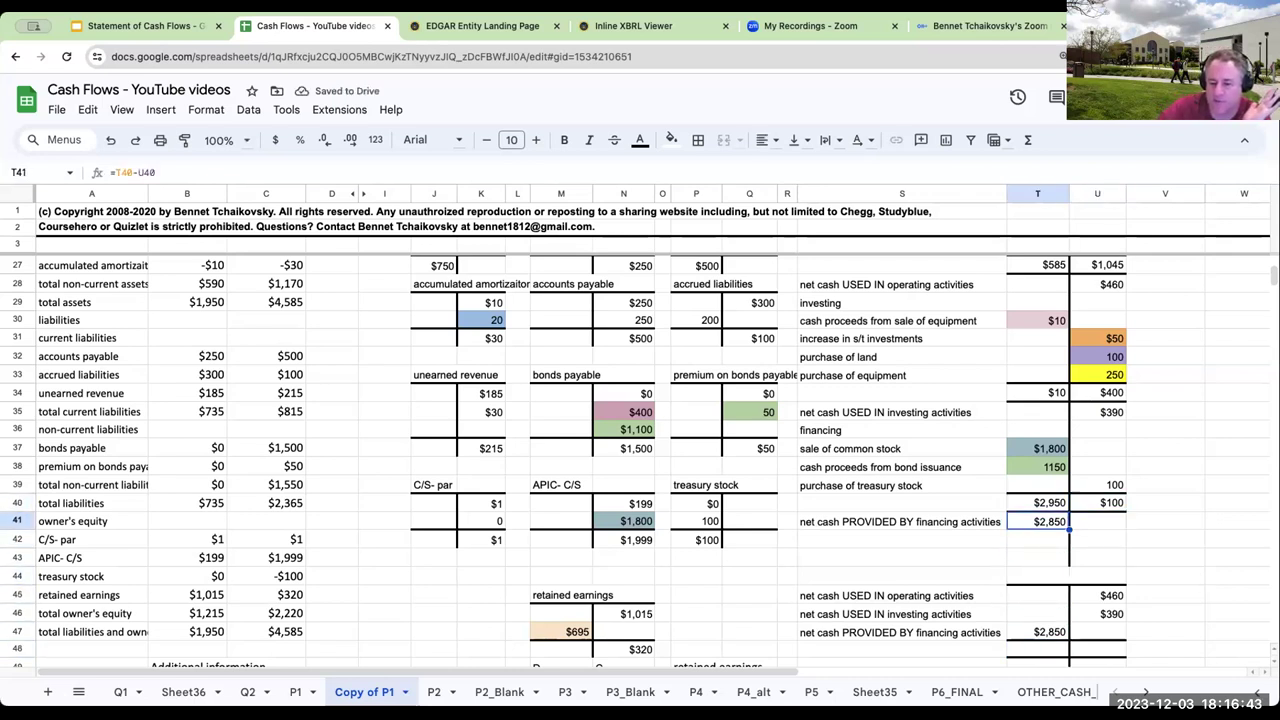
pyautogui.hotkey('ctrl', 'c')
pyautogui.press('Down')
pyautogui.press('Down')
pyautogui.press('Down')
pyautogui.press('Down')
pyautogui.press('Down')
pyautogui.press('Down')
pyautogui.press('Down')
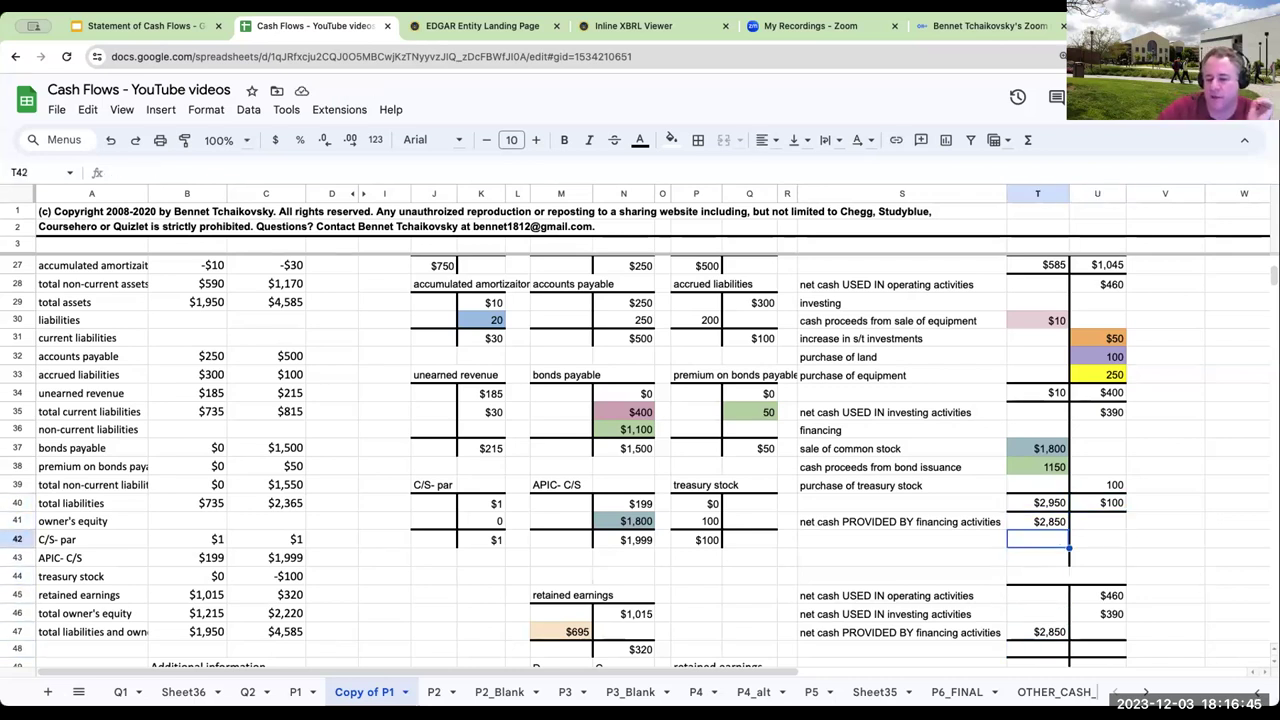
pyautogui.hotkey('ctrl', 'v')
pyautogui.press('Down')
pyautogui.press('Up')
pyautogui.press('Tab')
pyautogui.write('=')
pyautogui.press('Up')
pyautogui.press('Up')
pyautogui.press('Up')
pyautogui.write('+')
pyautogui.press('Up')
pyautogui.press('Up')
pyautogui.press('Return')
# - Calculate the net change in cash in T49 as T48 minus U48
pyautogui.write('=')
pyautogui.press('Up')
pyautogui.write('-')
pyautogui.press('Up')
pyautogui.press('Right')
pyautogui.press('Return')
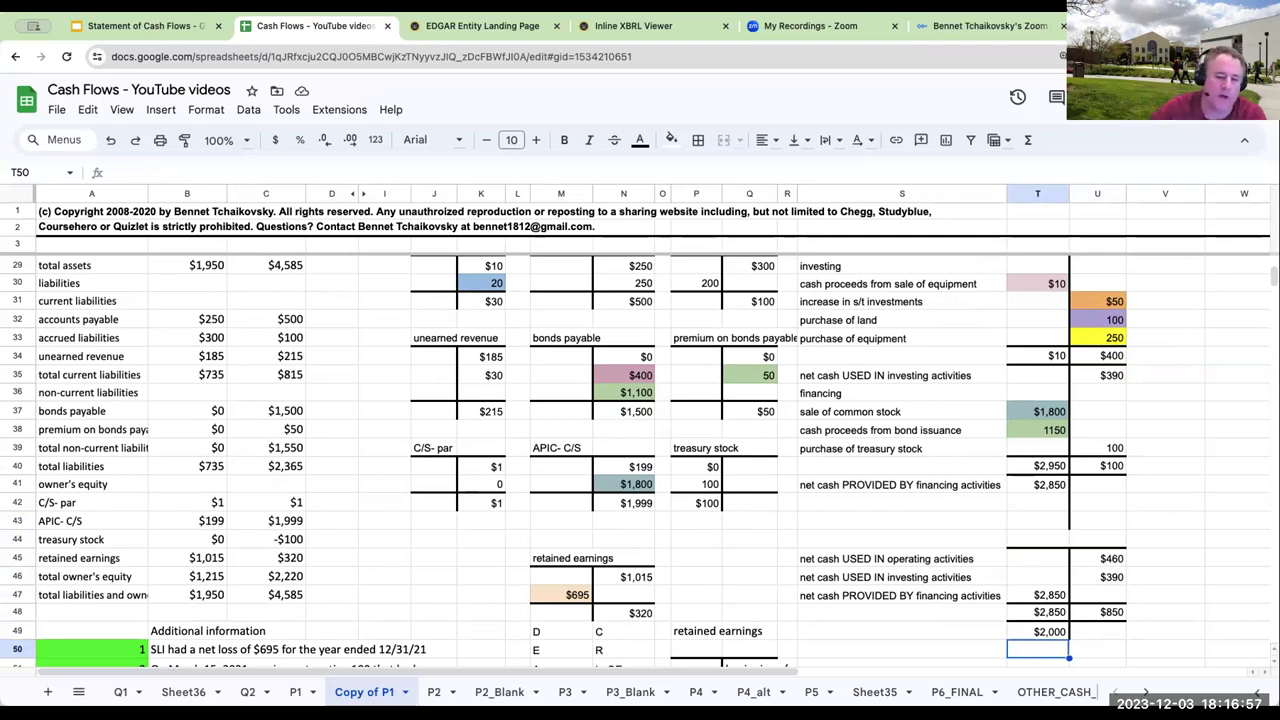
# - Unhide the columns between D and I that hold SLI's statement of cash flows template
pyautogui.scroll(2, 932, 508)
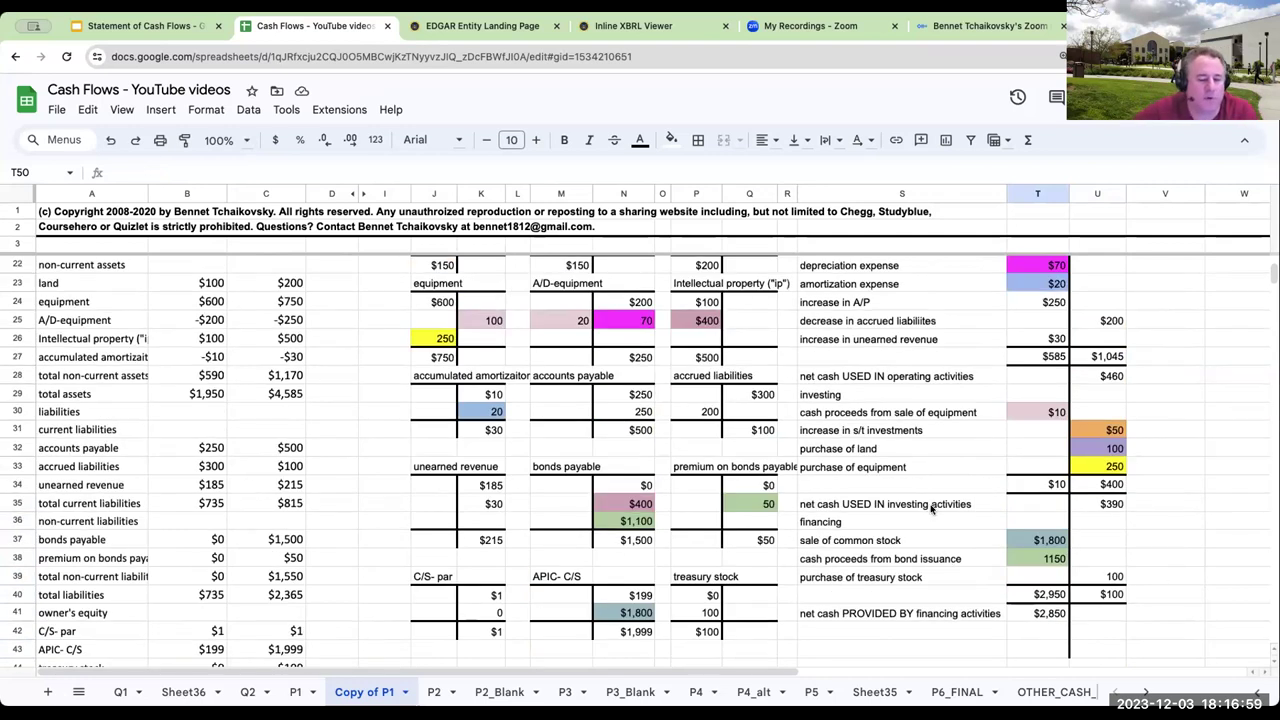
pyautogui.scroll(5, 932, 508)
pyautogui.scroll(-5, 988, 512)
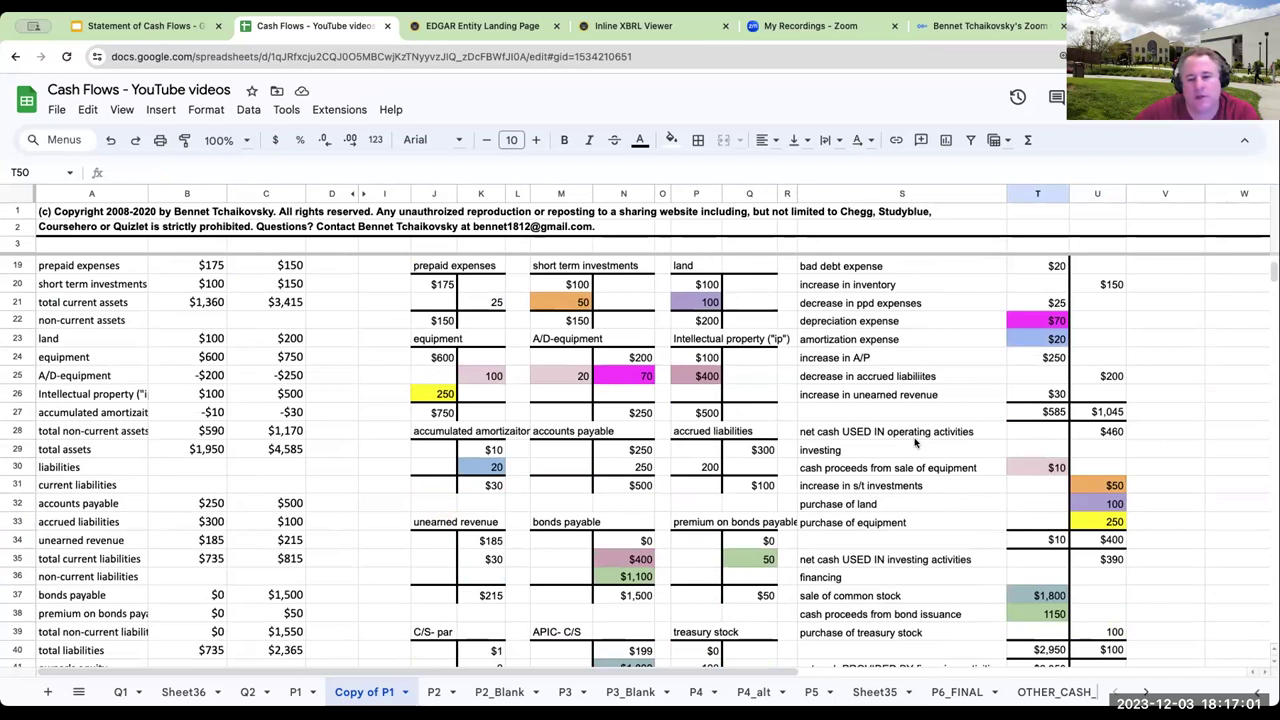
pyautogui.scroll(3, 930, 467)
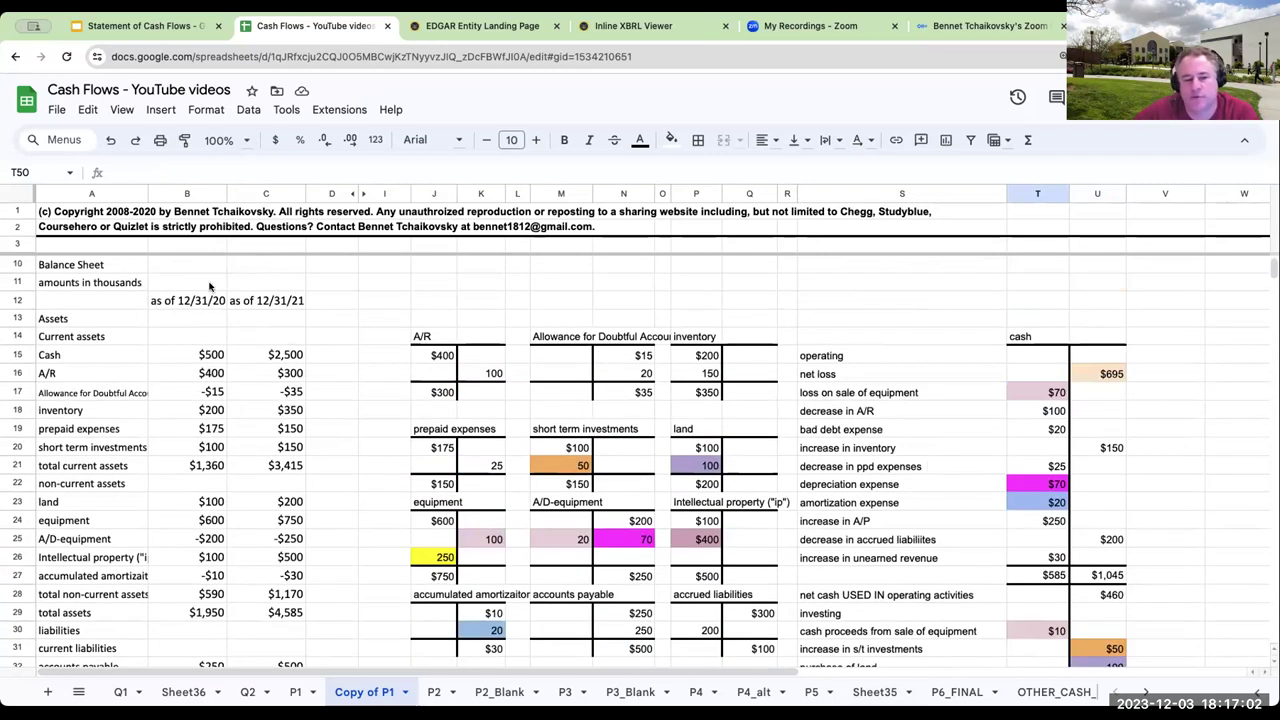
pyautogui.click(362, 196)
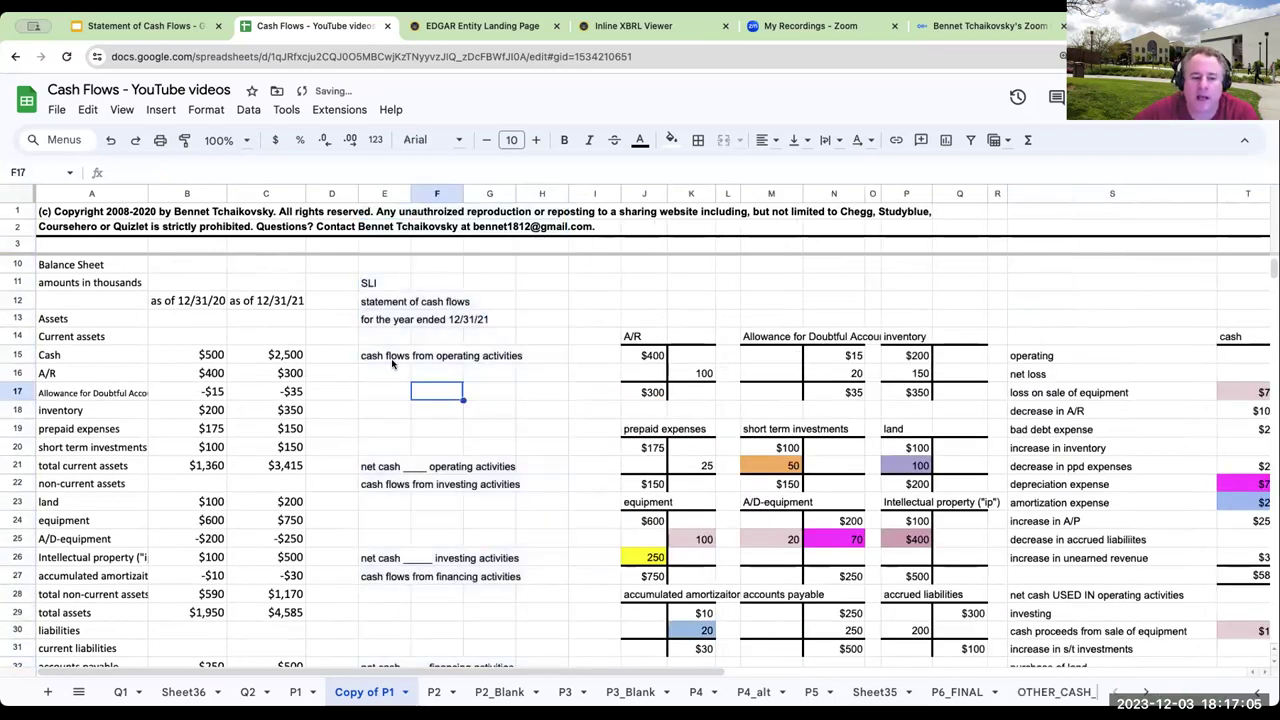
pyautogui.click(392, 360)
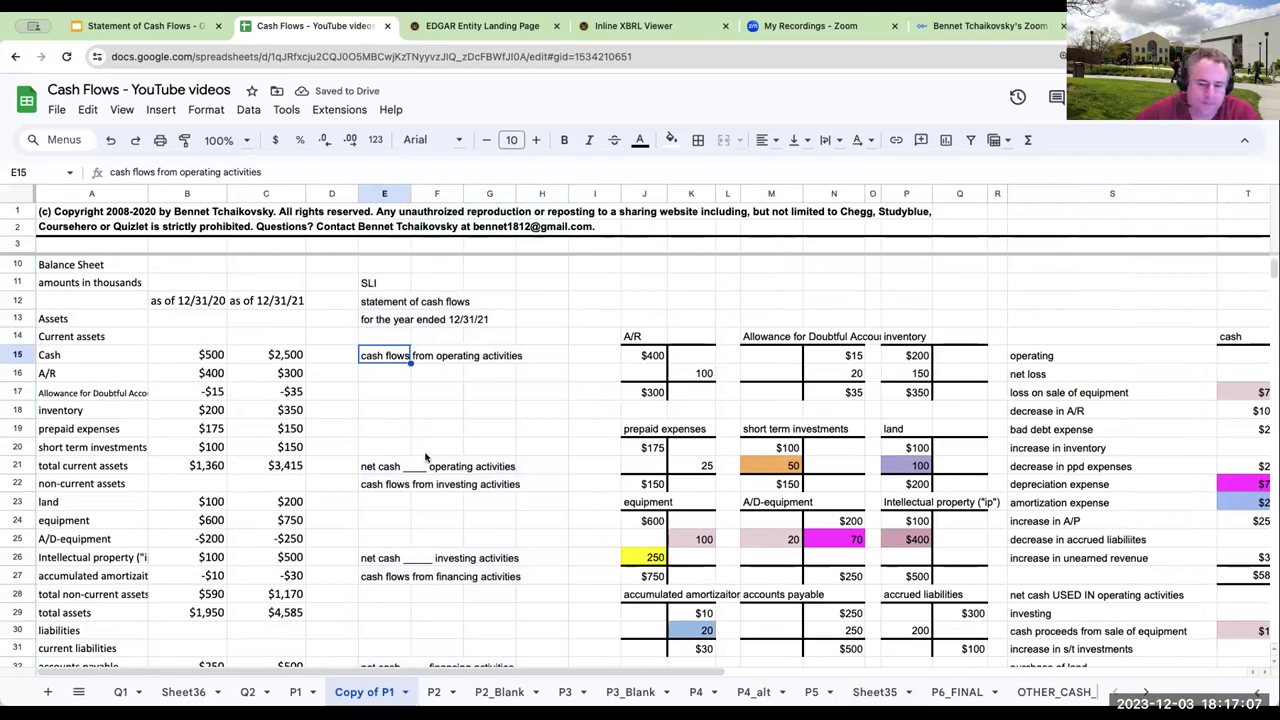
pyautogui.scroll(1, 485, 470)
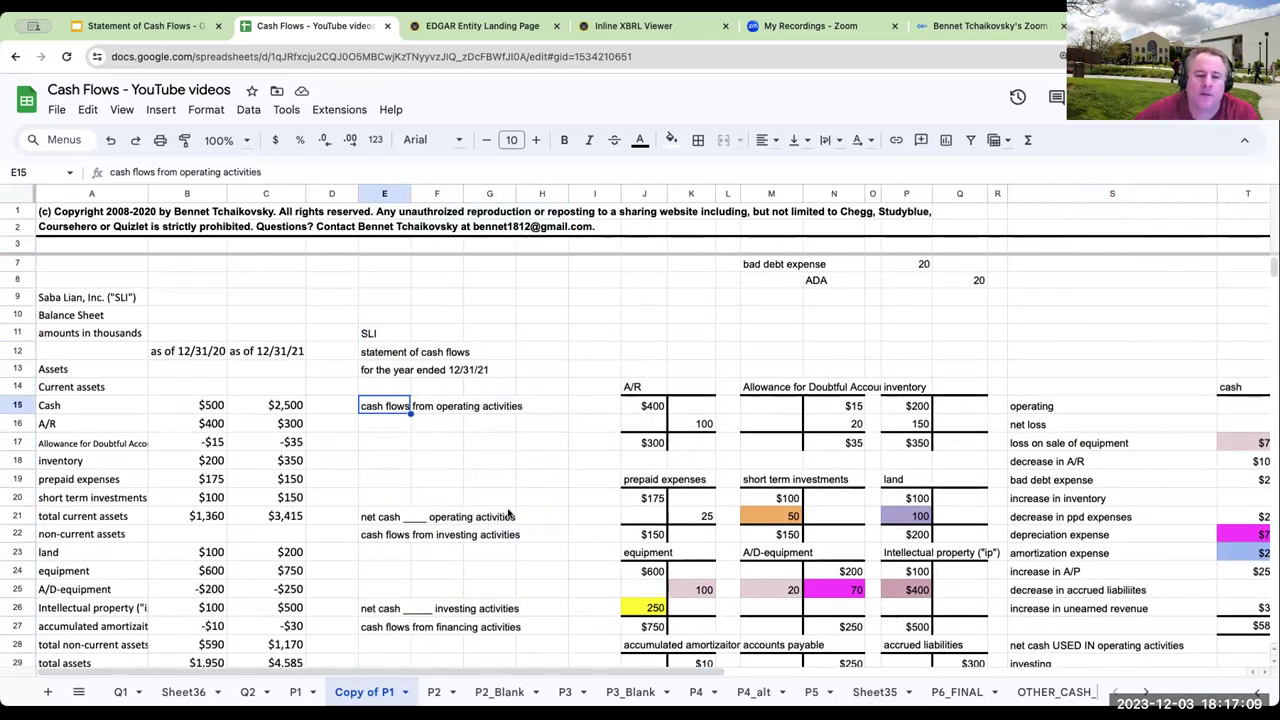
# - Hide the T-account columns J through Q
pyautogui.moveTo(641, 196); pyautogui.dragTo(960, 196)
pyautogui.rightClick(795, 373)
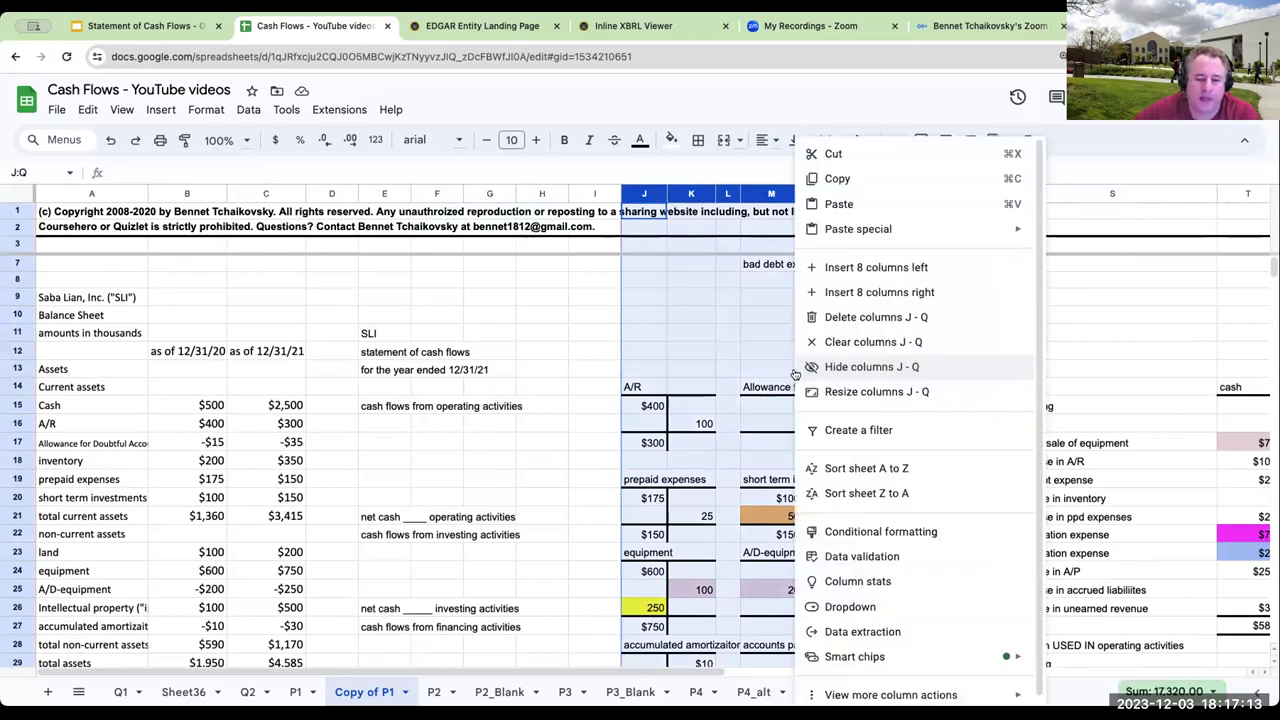
pyautogui.click(862, 367)
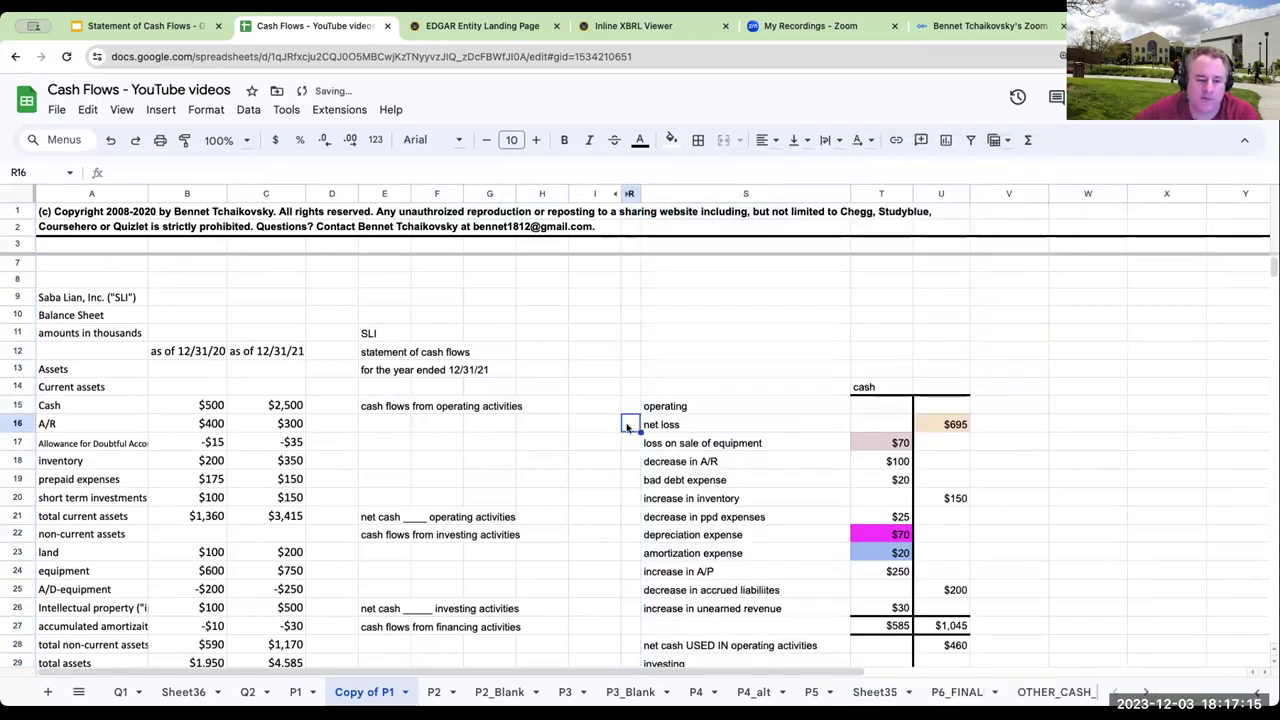
# - Move the statement block E21:H37 down to start at E28, making room for more operating activity lines
pyautogui.scroll(-4, 522, 443)
pyautogui.scroll(5, 536, 472)
pyautogui.scroll(-5, 529, 545)
pyautogui.scroll(1, 387, 395)
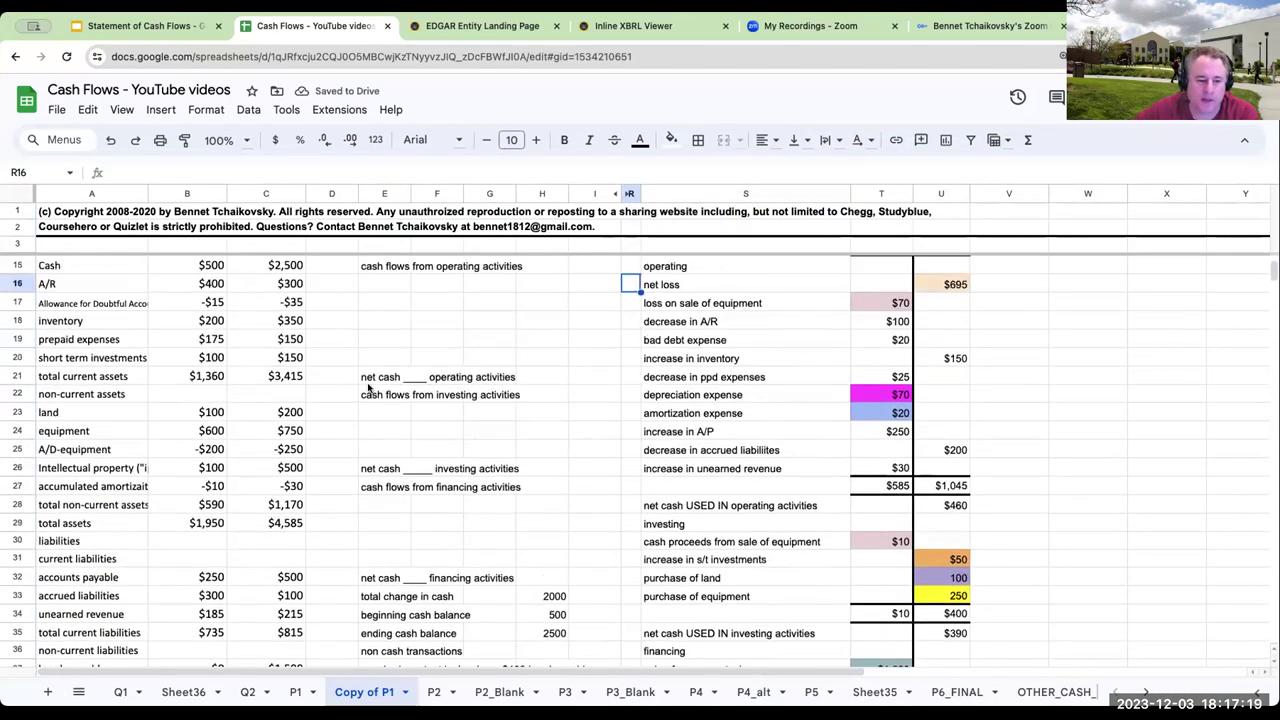
pyautogui.moveTo(374, 380); pyautogui.dragTo(558, 568)
pyautogui.hotkey('ctrl', 'x')
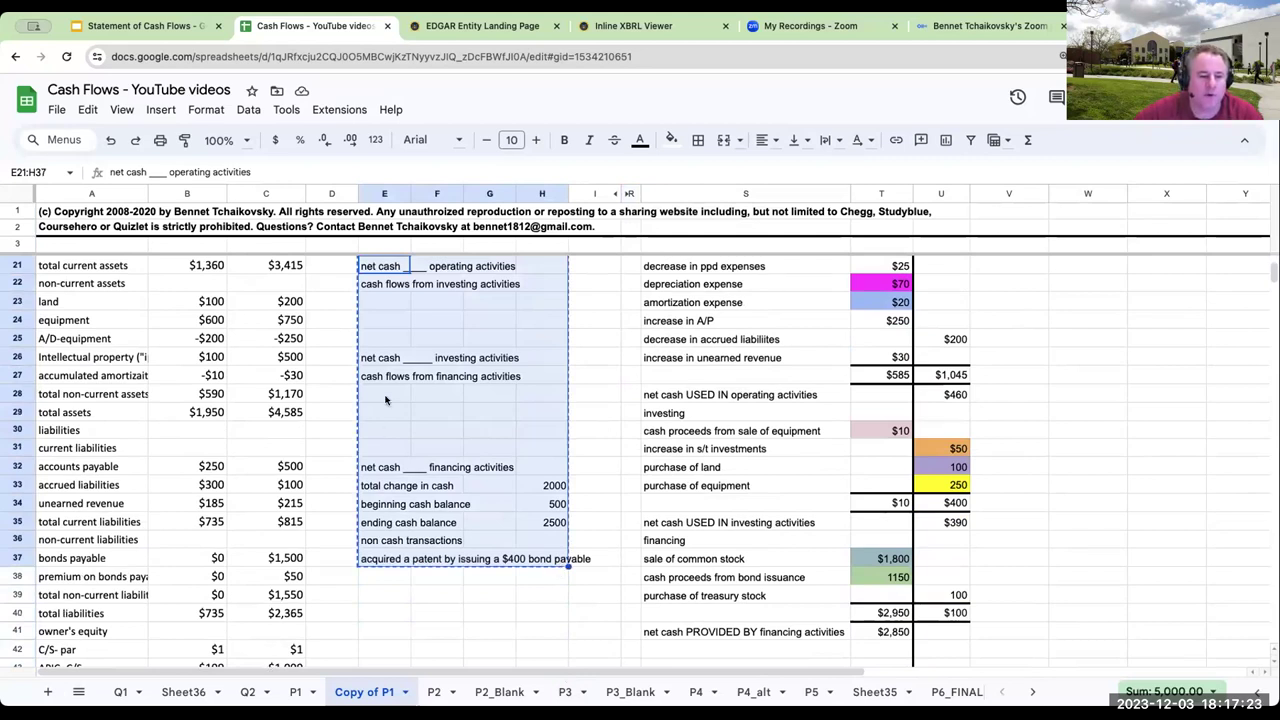
pyautogui.click(388, 398)
pyautogui.hotkey('ctrl', 'v')
pyautogui.scroll(-1, 408, 562)
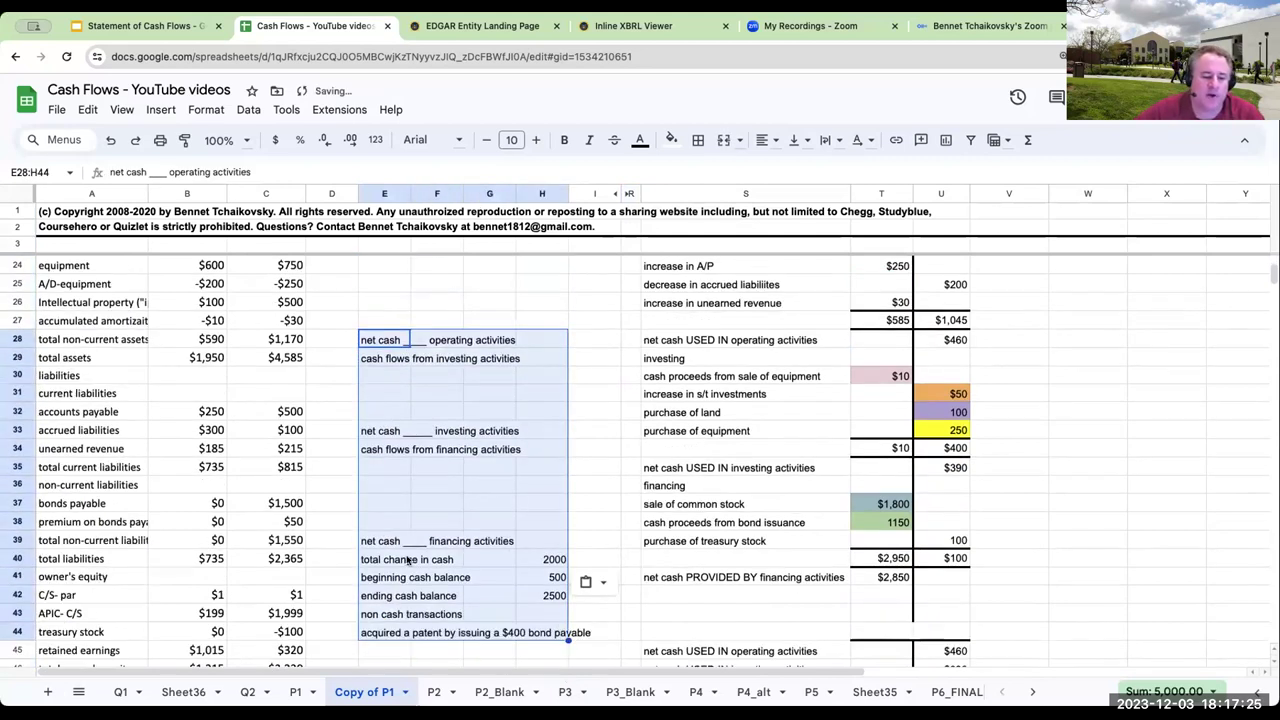
pyautogui.click(381, 634)
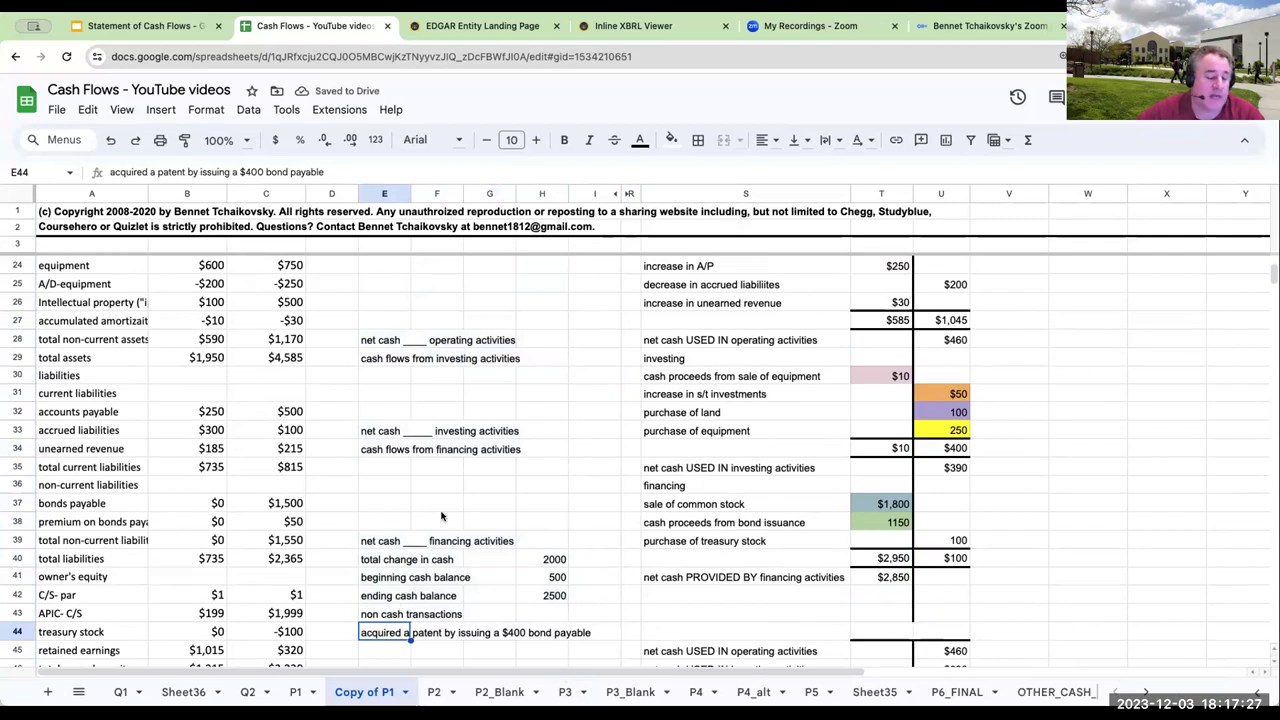
# - Fill row 16 of the statement with the label "net loss" in E16 and the negative of U16 in G16
pyautogui.scroll(4, 449, 500)
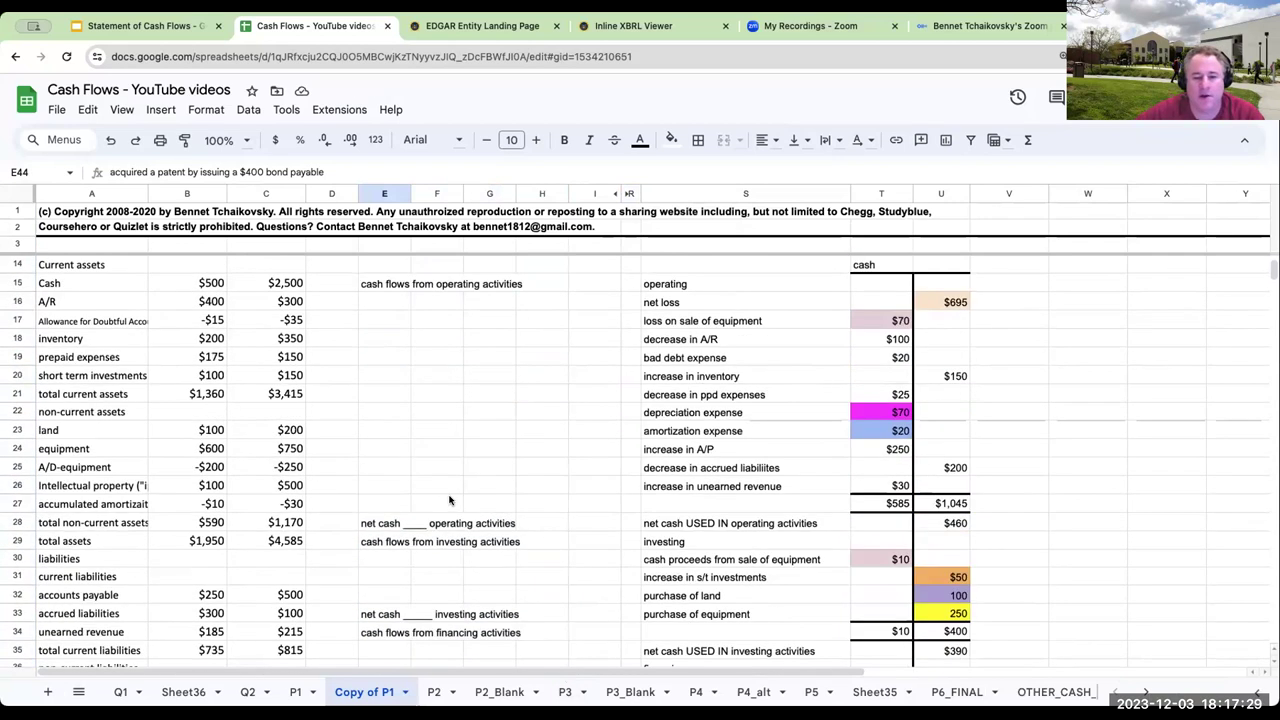
pyautogui.click(395, 316)
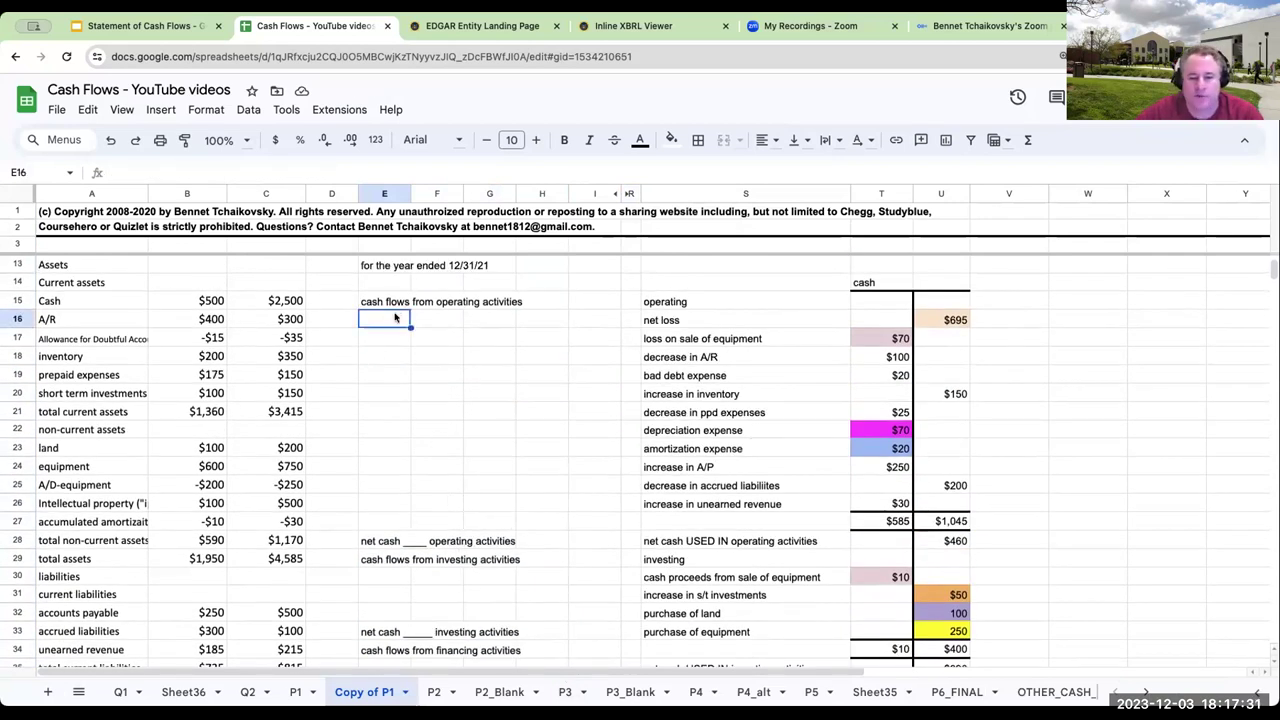
pyautogui.write('net loss')
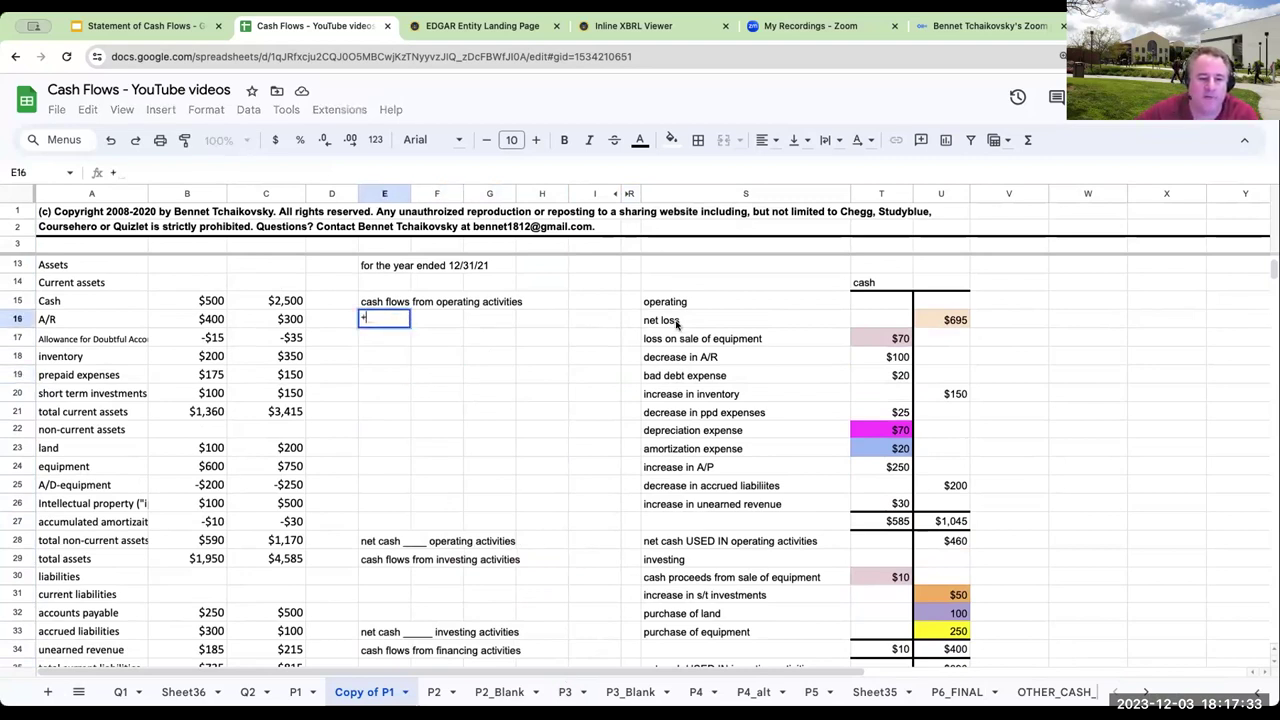
pyautogui.press('Return')
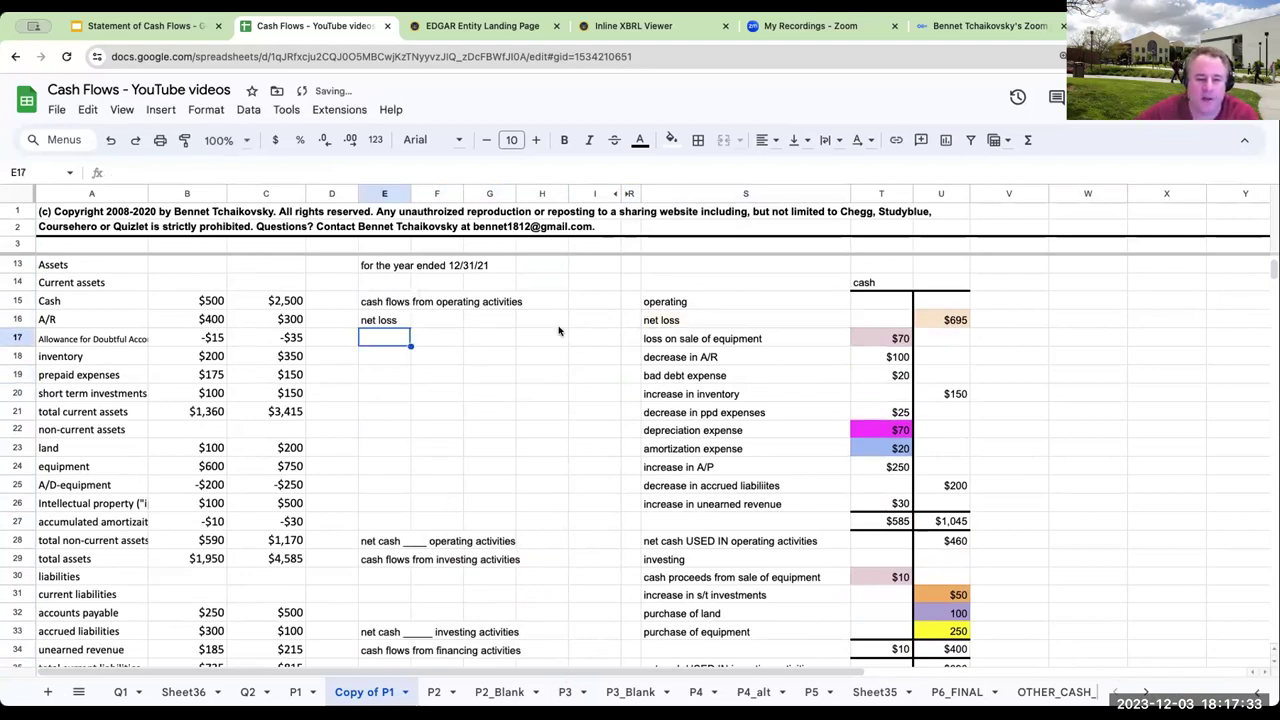
pyautogui.click(497, 319)
pyautogui.write('=-')
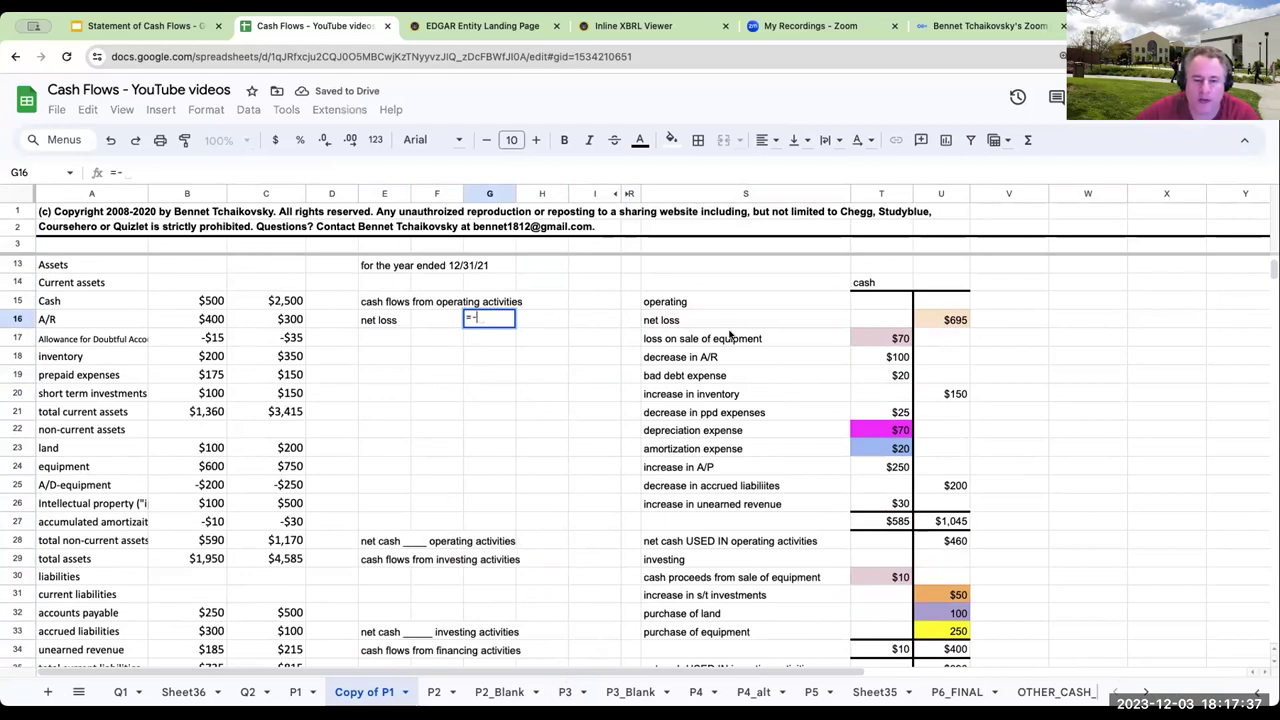
pyautogui.click(945, 320)
pyautogui.press('Return')
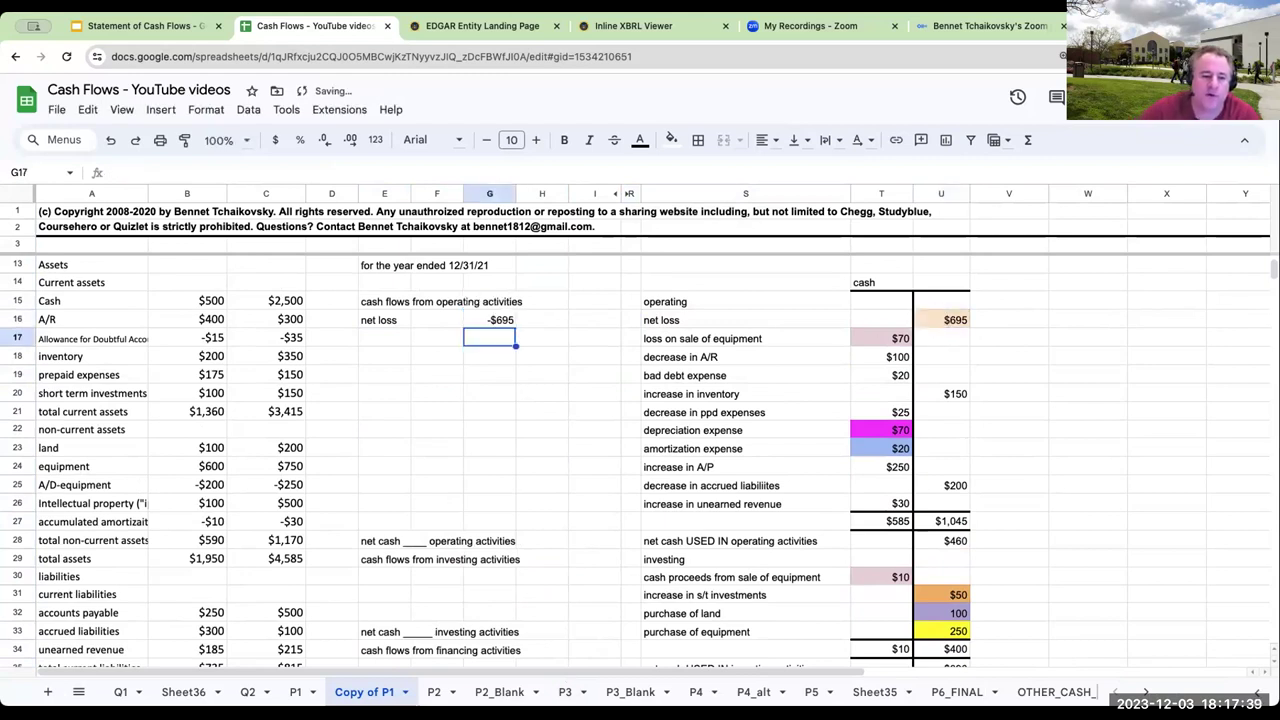
# - Link the first adjustment label in E17 to the worksheet's "loss on sale of equipment" line in S17
pyautogui.press('Left')
pyautogui.press('Left')
pyautogui.write('+')
pyautogui.press('Right')
pyautogui.press('Right')
pyautogui.press('Right')
pyautogui.press('Right')
pyautogui.press('Right')
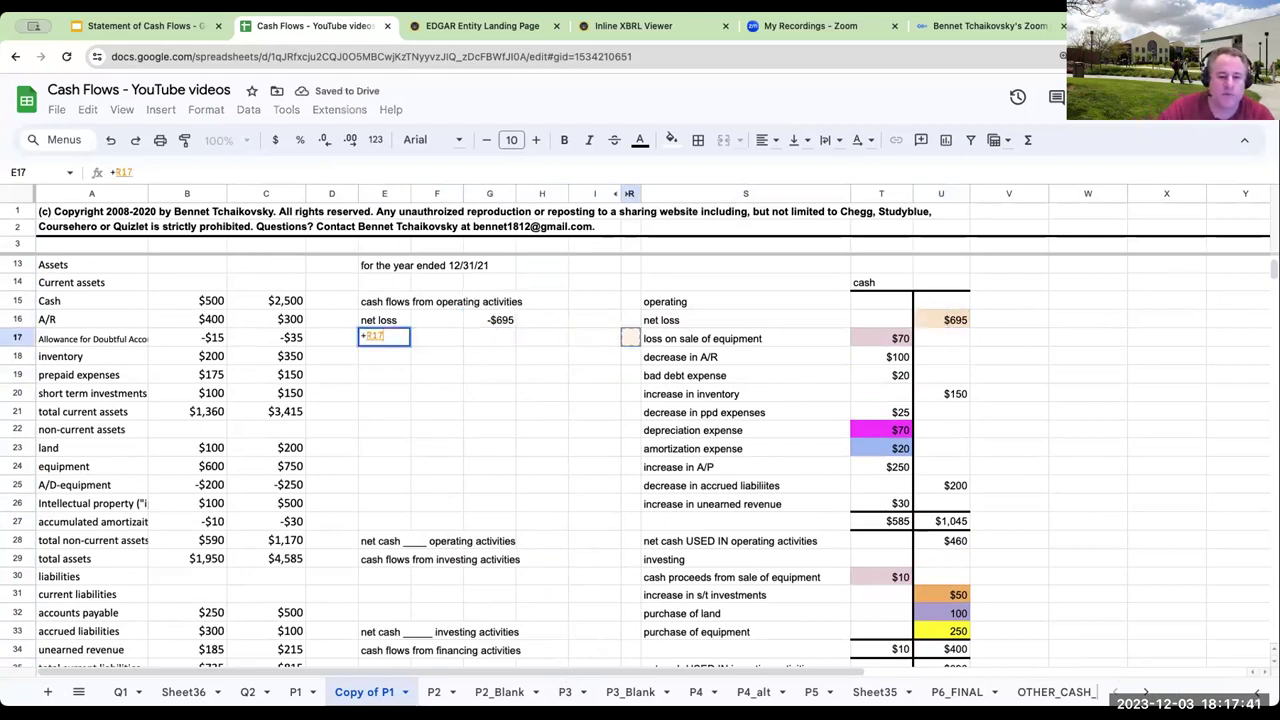
pyautogui.press('Return')
# - Copy the label link from E17 down through E26 to bring in the remaining operating activity lines
pyautogui.press('Up')
pyautogui.hotkey('ctrl', 'c')
pyautogui.press('Down')
pyautogui.hotkey('ctrl', 'v')
pyautogui.press('Down')
pyautogui.hotkey('ctrl', 'v')
pyautogui.press('Down')
pyautogui.hotkey('ctrl', 'v')
pyautogui.press('Down')
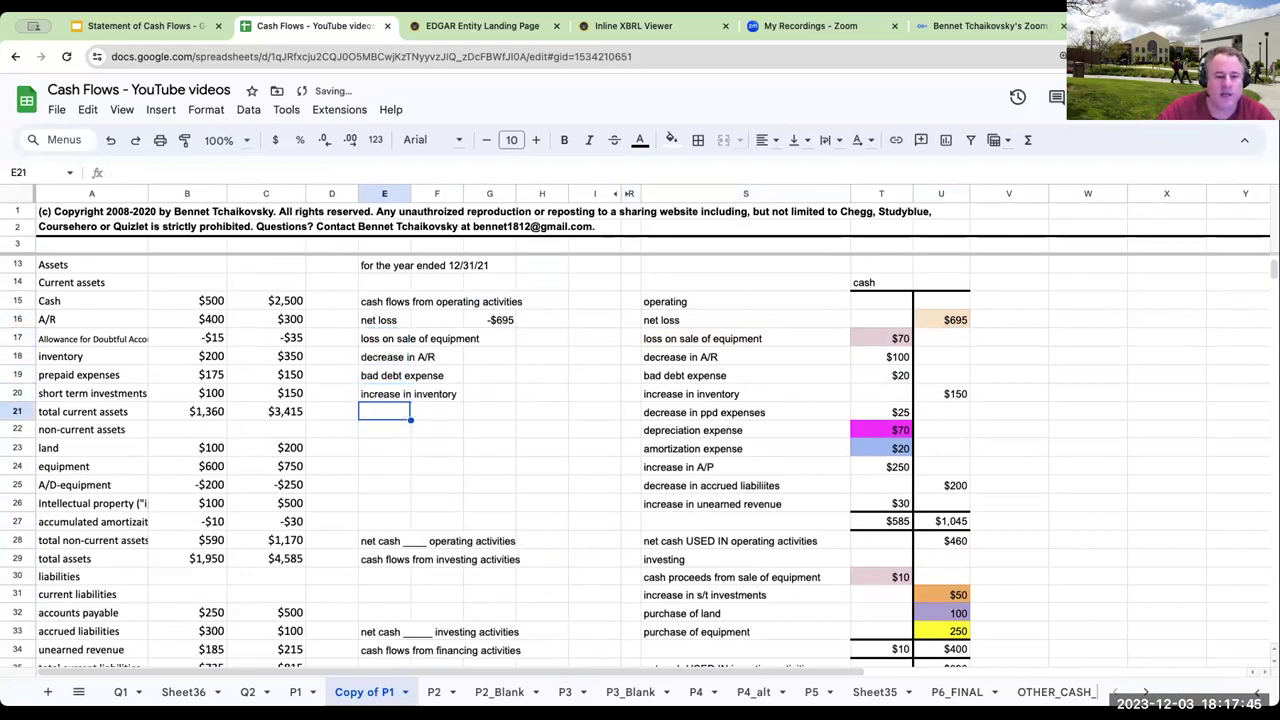
pyautogui.hotkey('ctrl', 'v')
pyautogui.press('Down')
pyautogui.hotkey('ctrl', 'v')
pyautogui.press('Down')
pyautogui.hotkey('ctrl', 'v')
pyautogui.press('Down')
pyautogui.hotkey('ctrl', 'v')
pyautogui.press('Down')
pyautogui.hotkey('ctrl', 'v')
pyautogui.press('Down')
pyautogui.hotkey('ctrl', 'v')
pyautogui.press('Down')
# - Move the net cash operating activities label from E28 up to E27, and widen column E
pyautogui.press('Down')
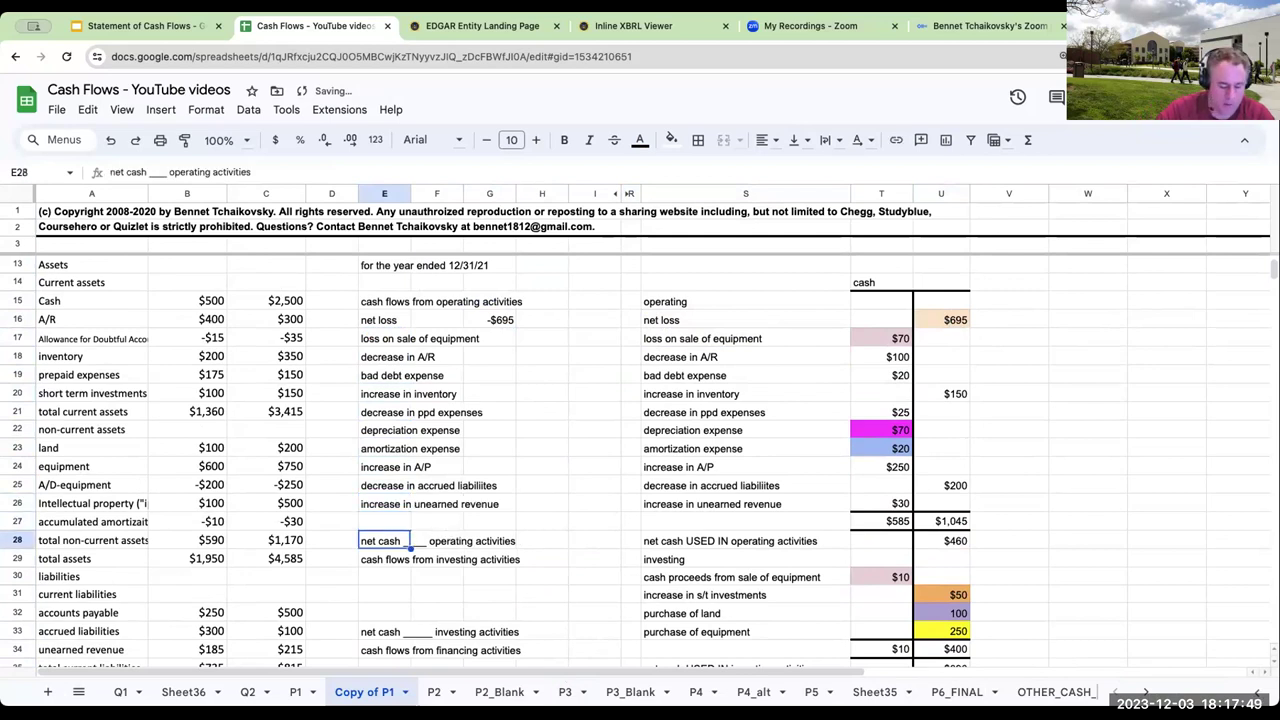
pyautogui.hotkey('ctrl', 'x')
pyautogui.press('Up')
pyautogui.hotkey('ctrl', 'v')
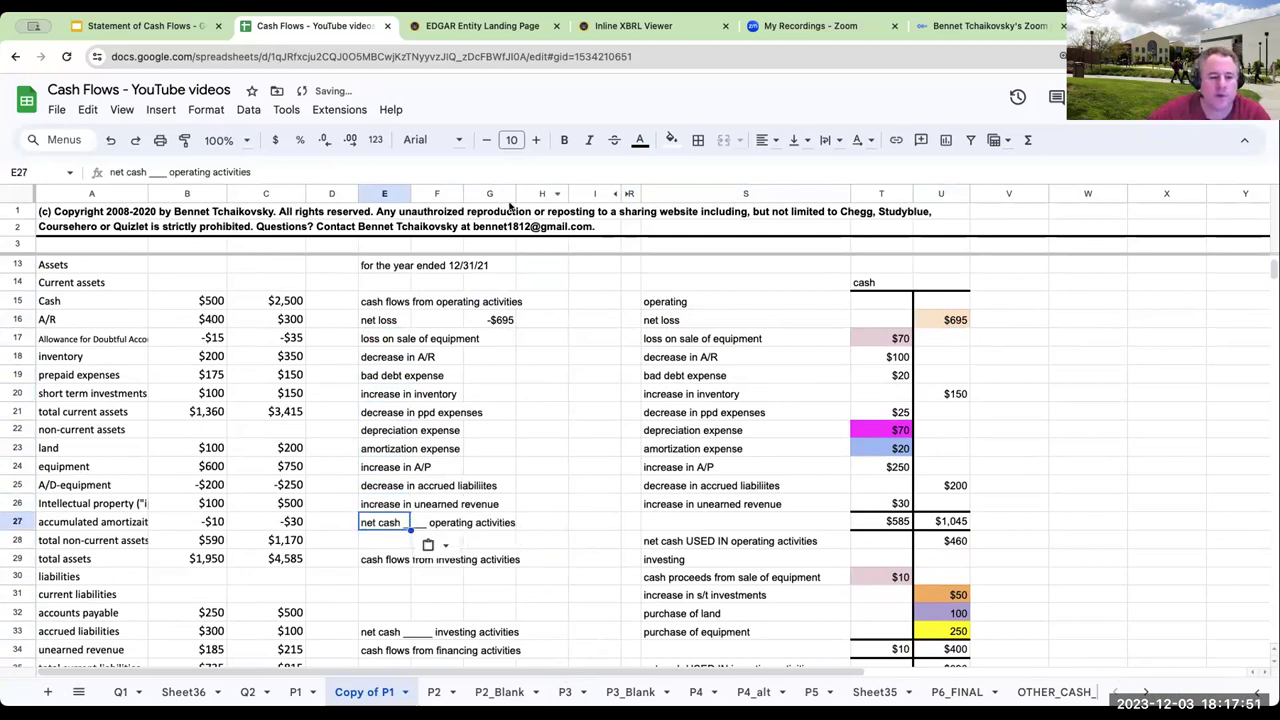
pyautogui.moveTo(411, 191); pyautogui.dragTo(457, 190)
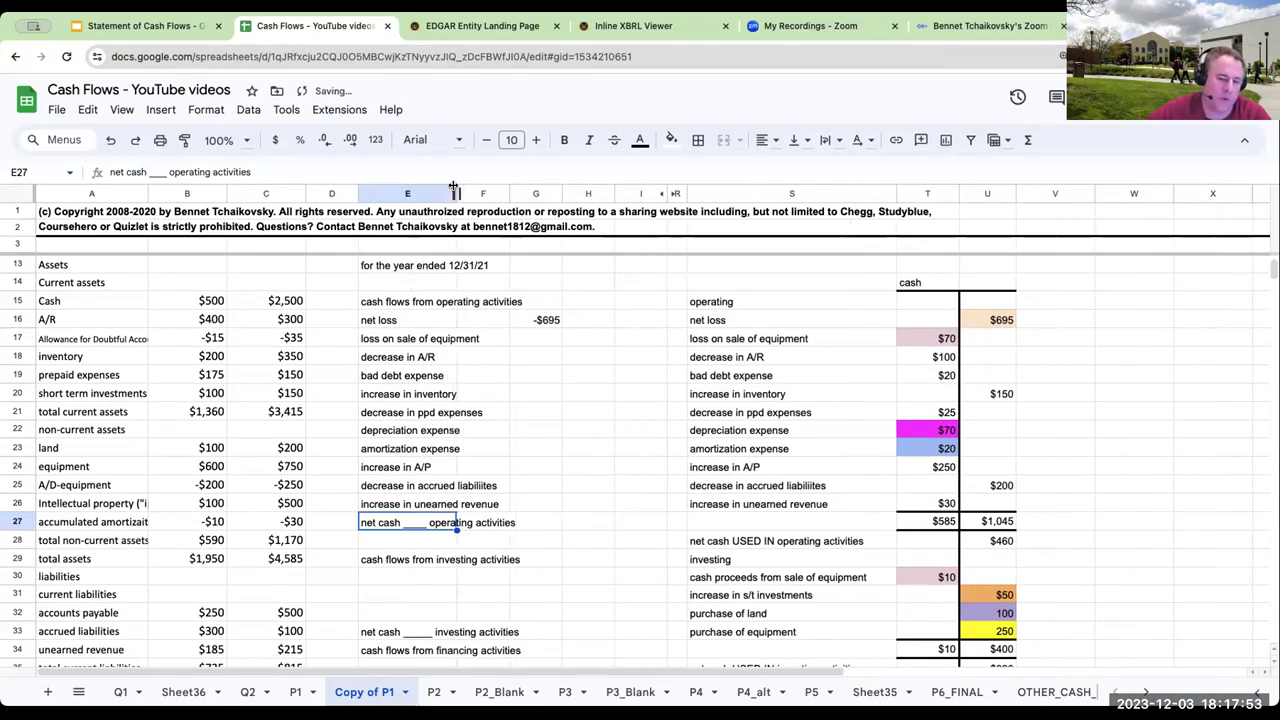
# - Link amounts G17:G19 to T17:T19 and set the inventory increase in G20 to the negative of U20
pyautogui.click(545, 342)
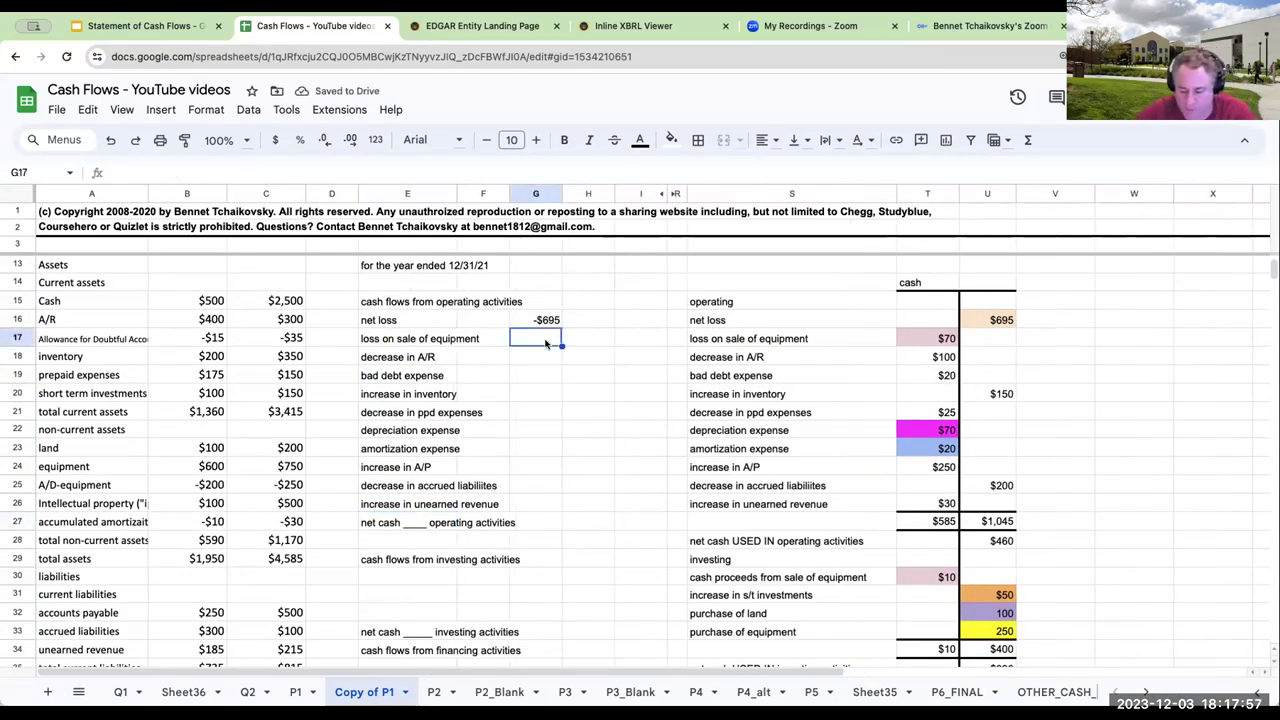
pyautogui.write('=')
pyautogui.click(946, 345)
pyautogui.press('Return')
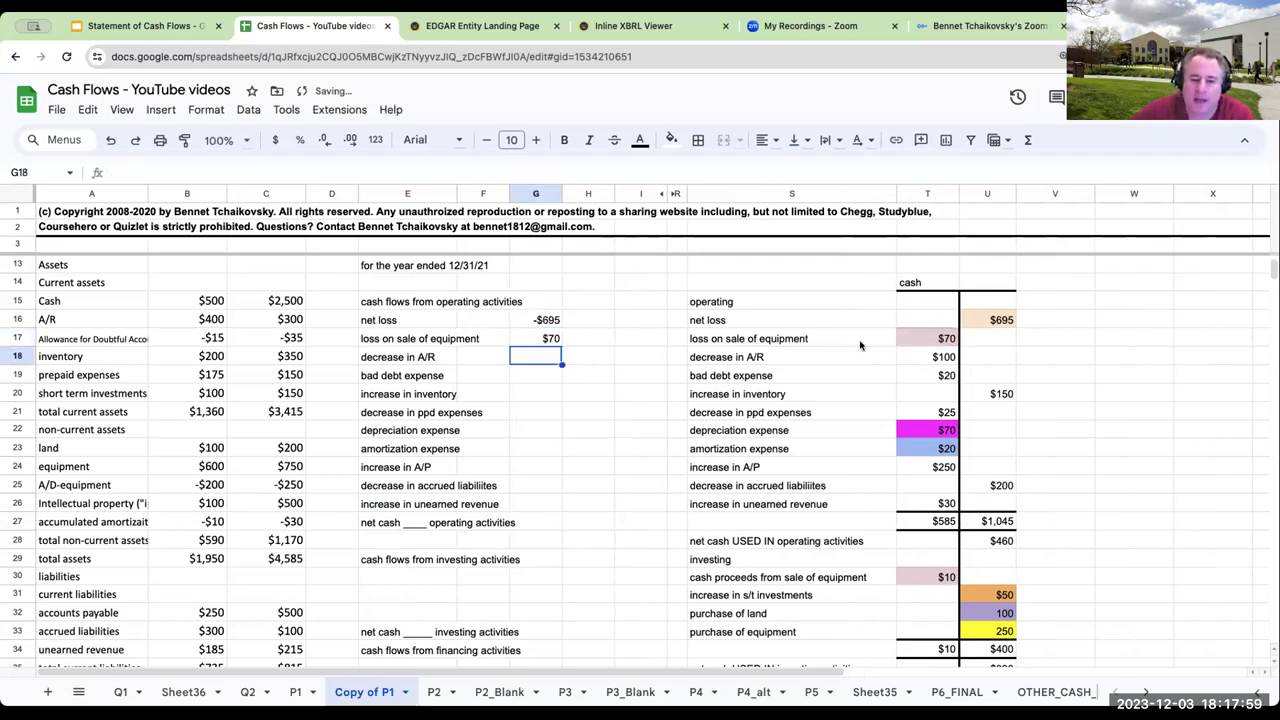
pyautogui.write('+')
pyautogui.write('=t19')
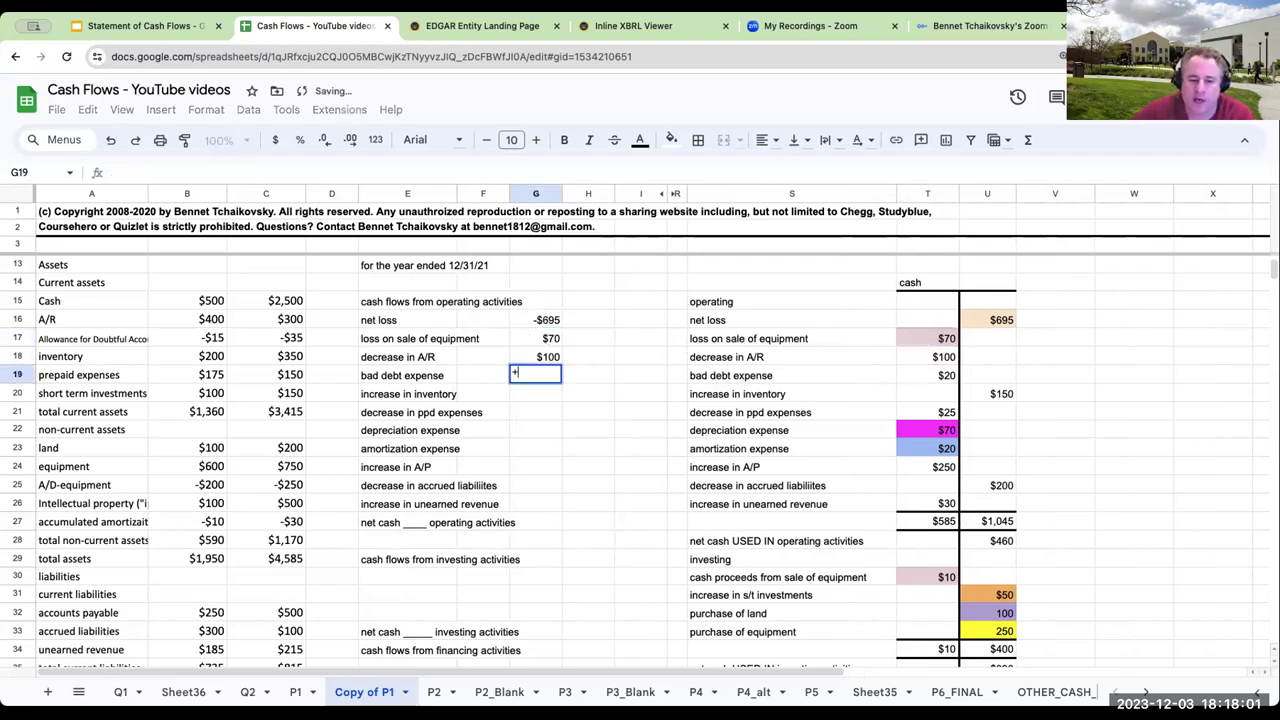
pyautogui.press('Return')
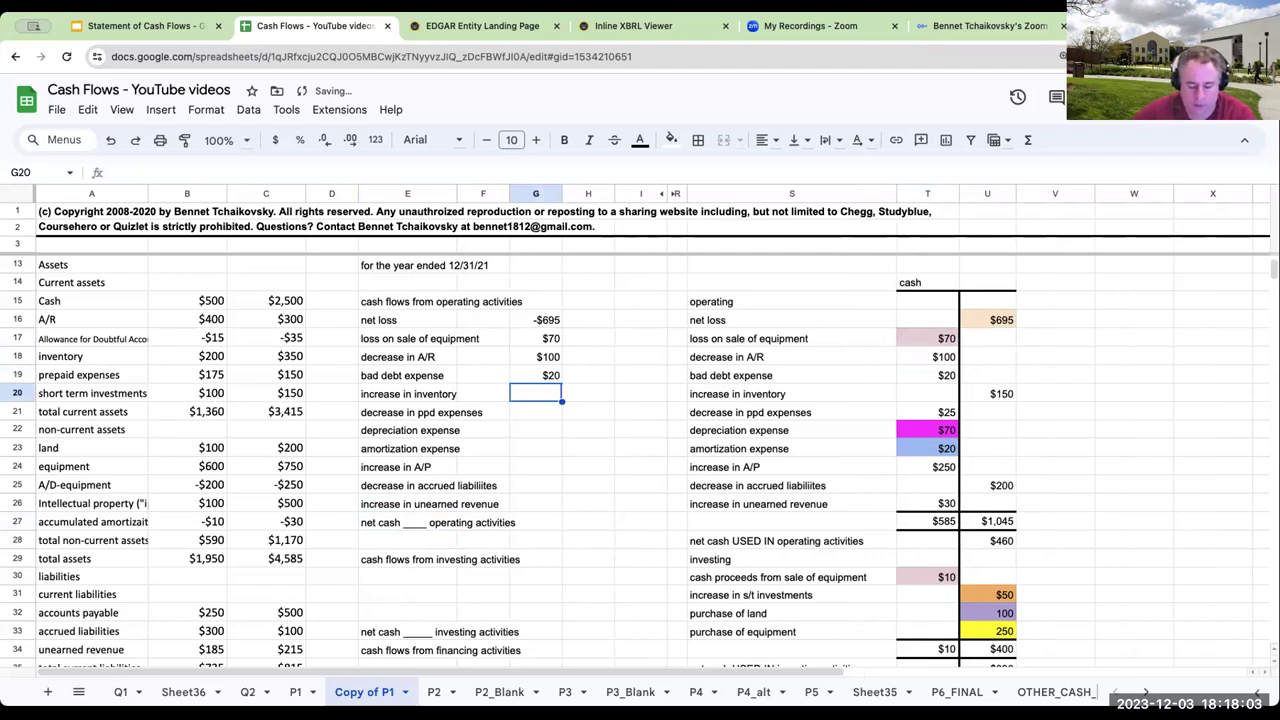
pyautogui.write('=-u20')
pyautogui.press('Return')
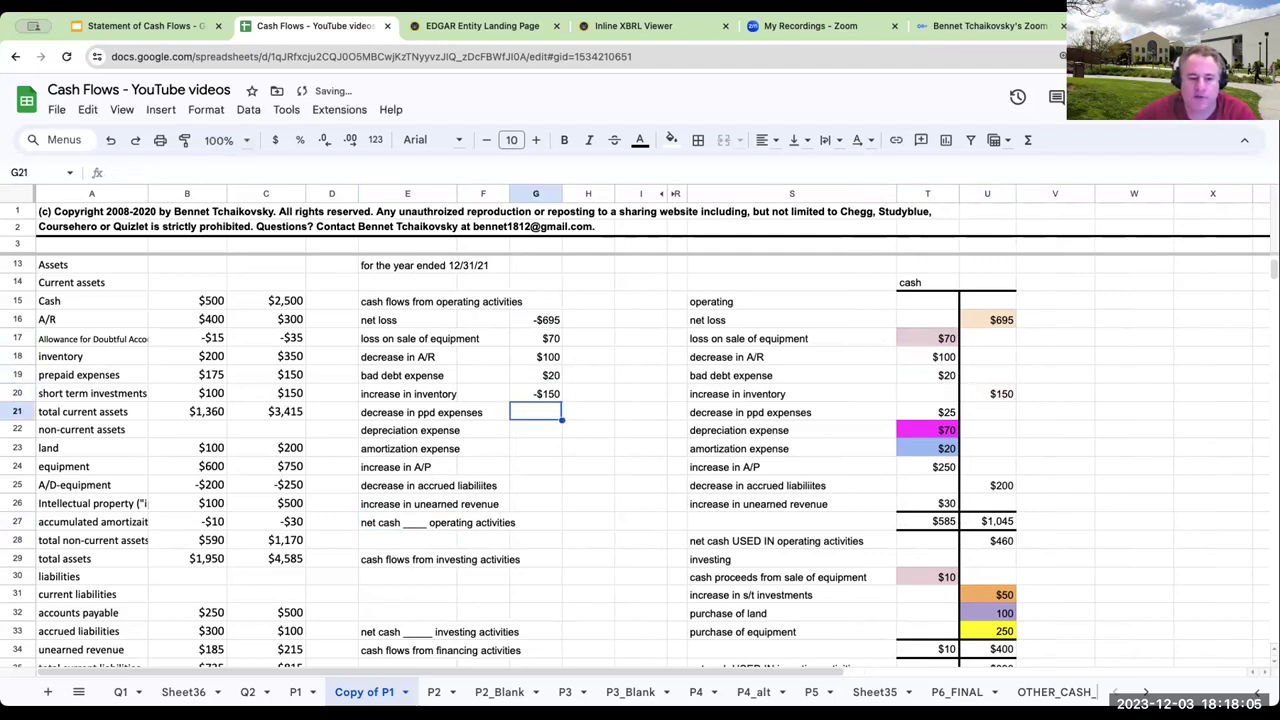
# - Link G21:G24 to T21:T24 for the prepaid expenses, depreciation, amortization and A/P amounts
pyautogui.write('=t21')
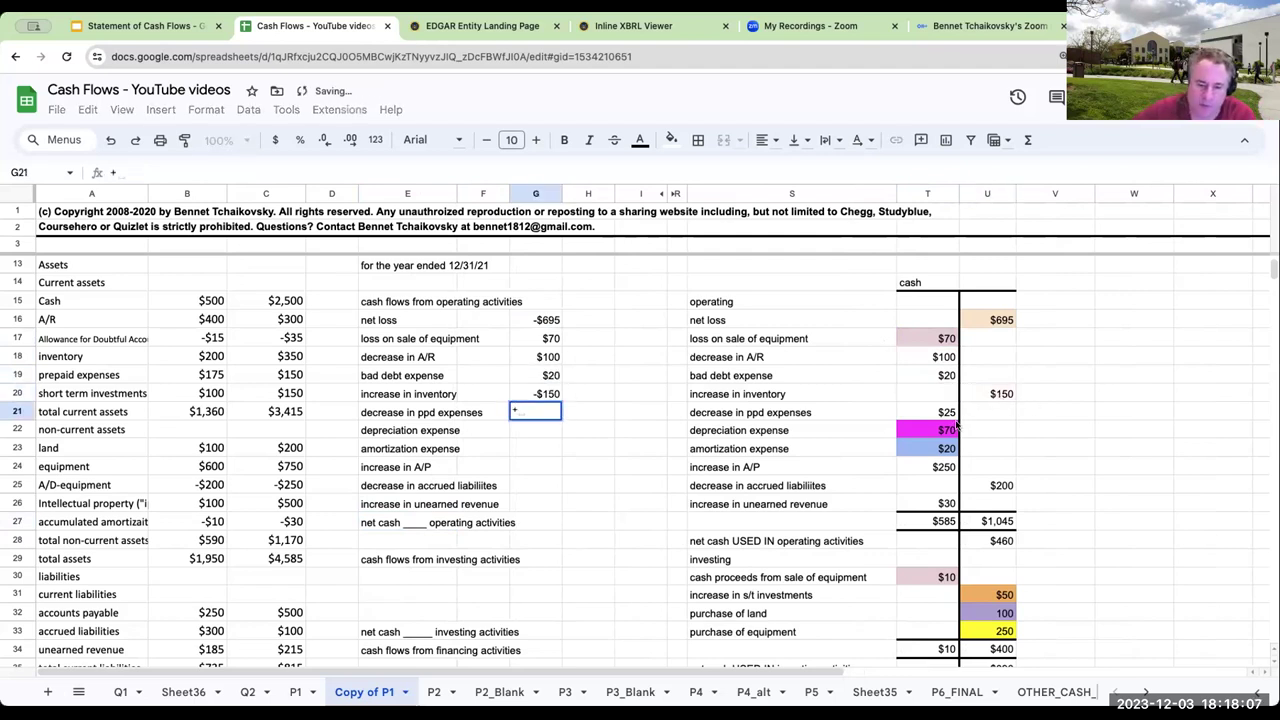
pyautogui.press('Return')
pyautogui.write('=t22')
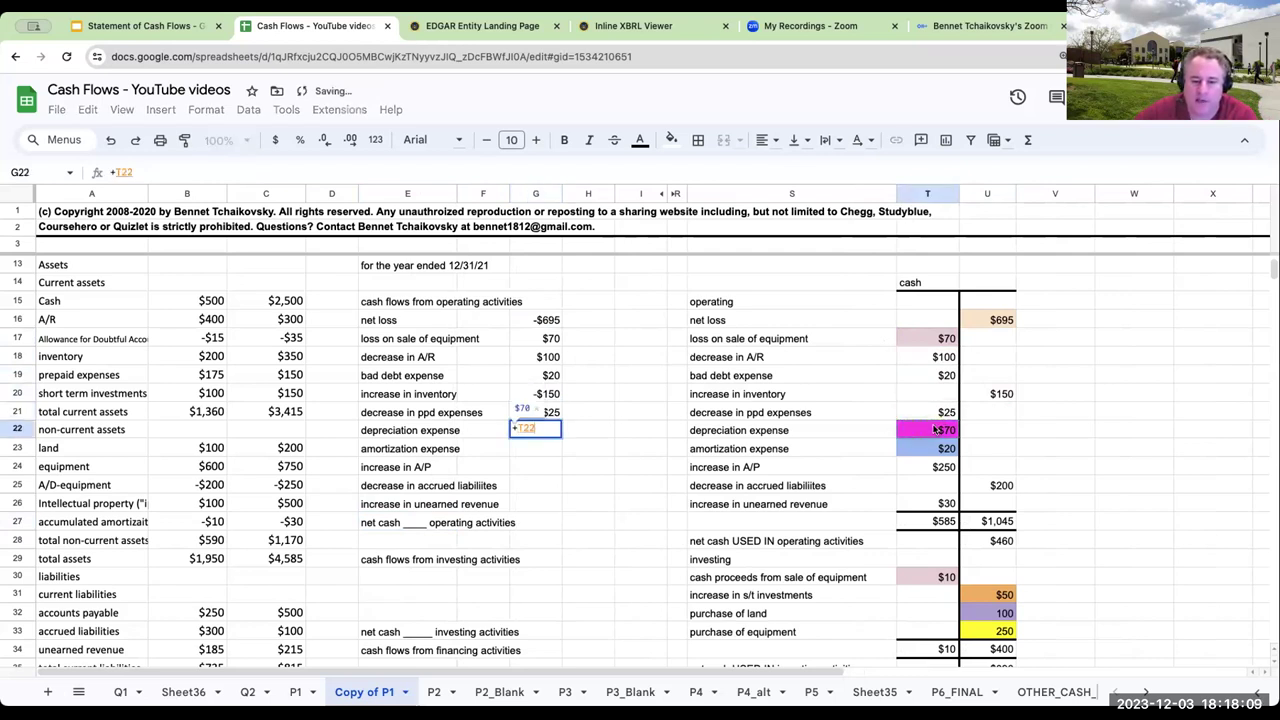
pyautogui.press('Return')
pyautogui.write('+')
pyautogui.click(935, 450)
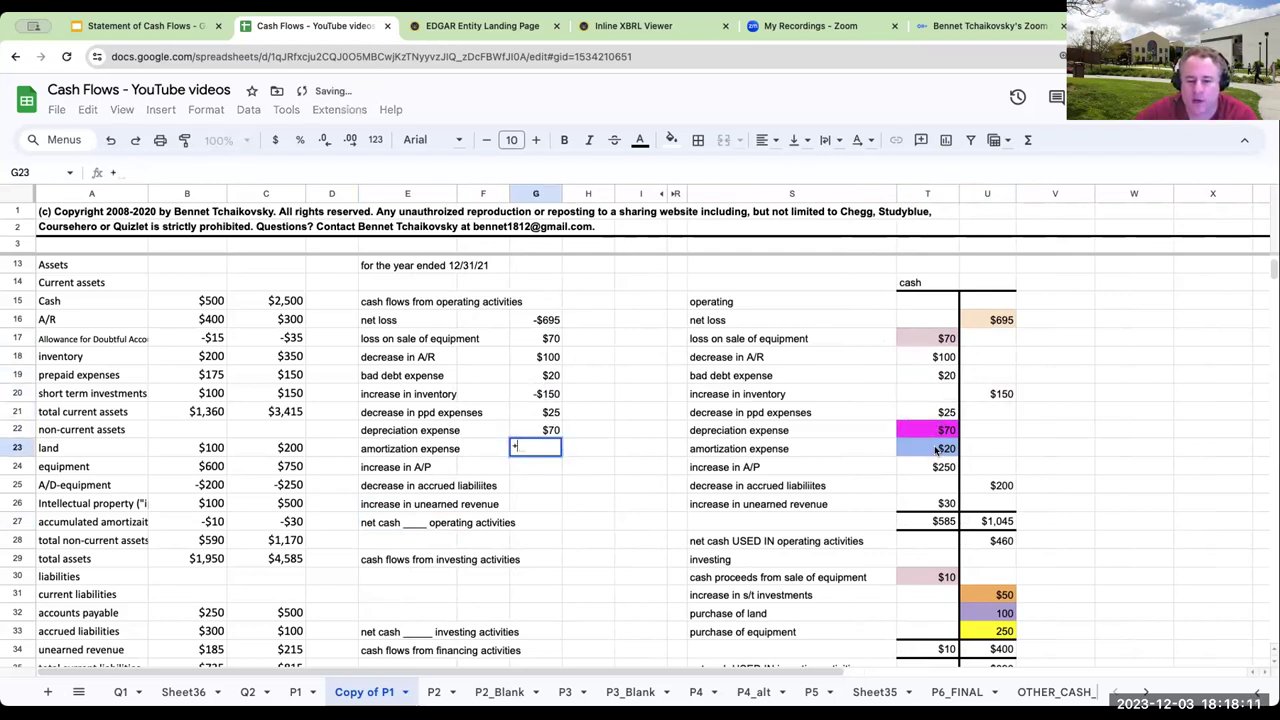
pyautogui.press('Return')
pyautogui.write('+')
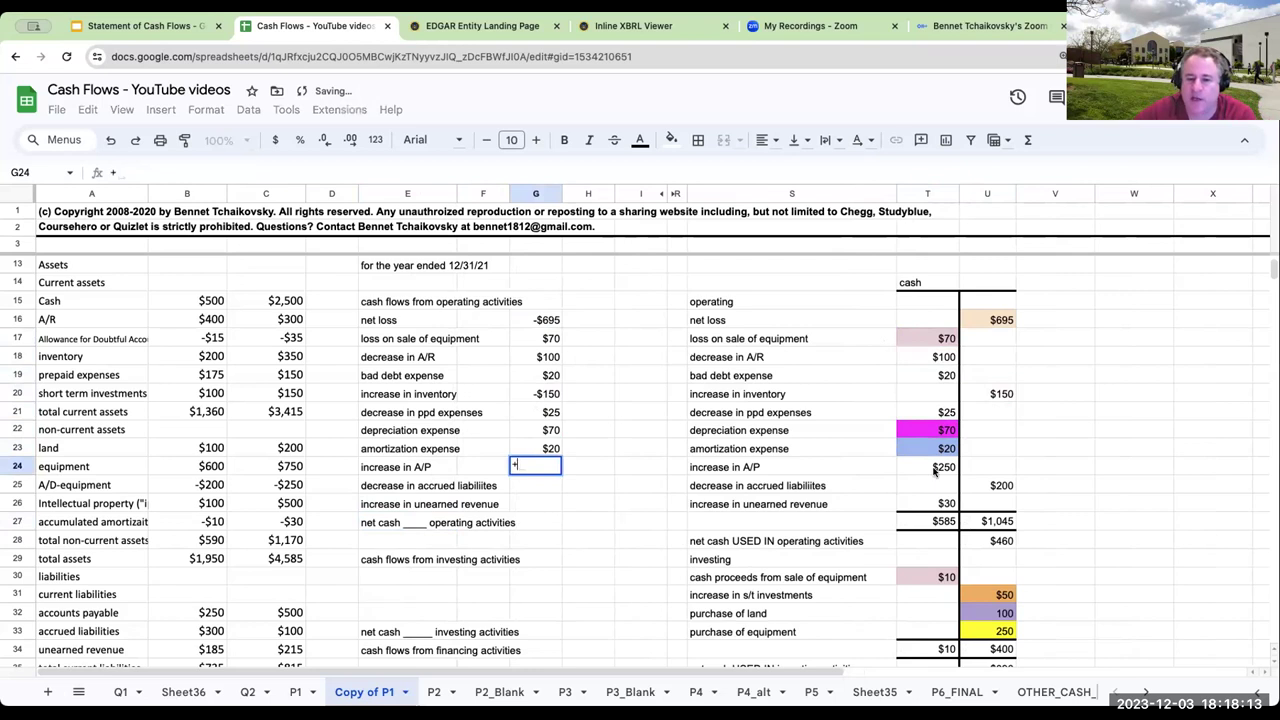
pyautogui.click(936, 467)
pyautogui.press('Return')
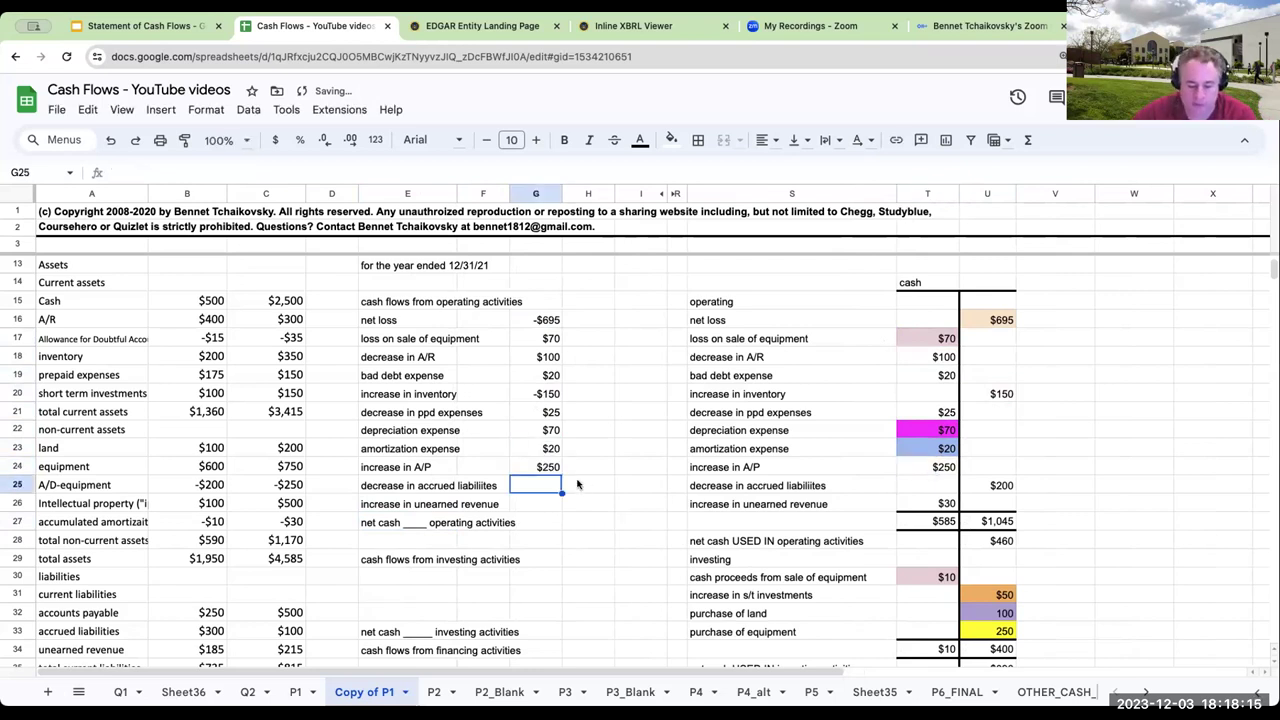
# - Set the accrued liabilities decrease in G25 to the negative of U25 and link unearned revenue in G26 to T26
pyautogui.write('=-')
pyautogui.click(997, 487)
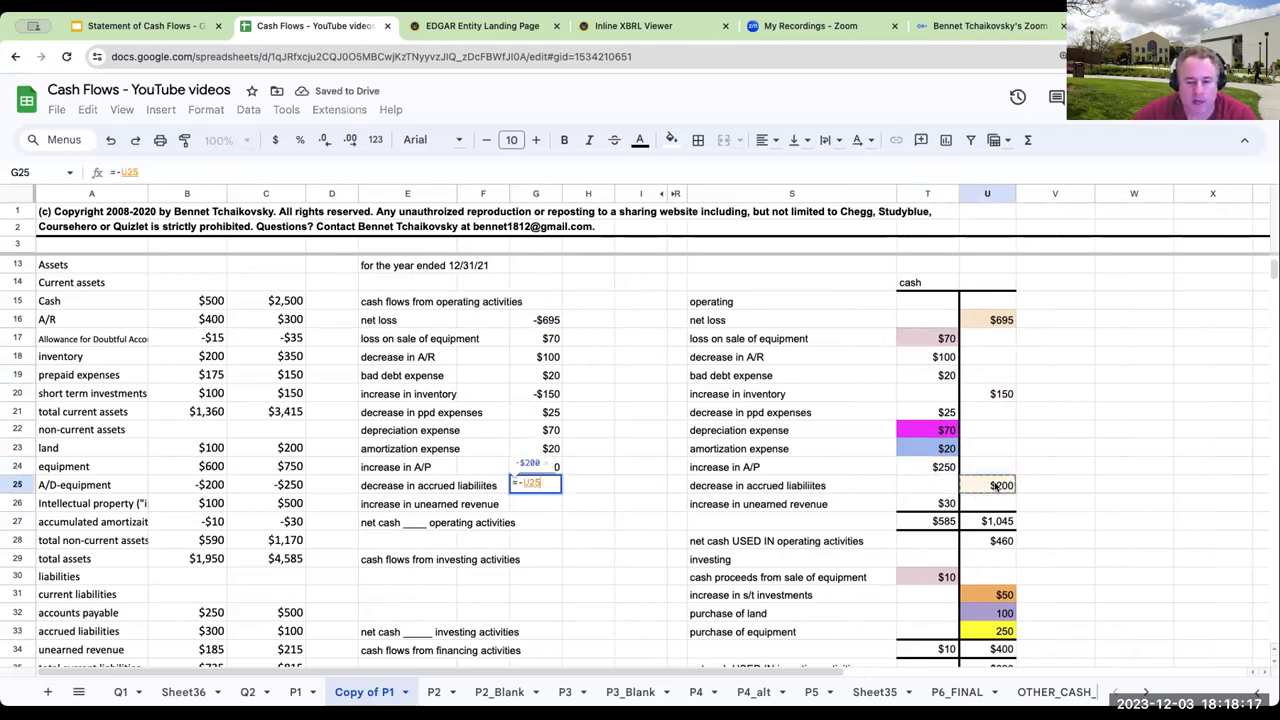
pyautogui.press('Return')
pyautogui.write('=')
pyautogui.click(928, 503)
pyautogui.press('Return')
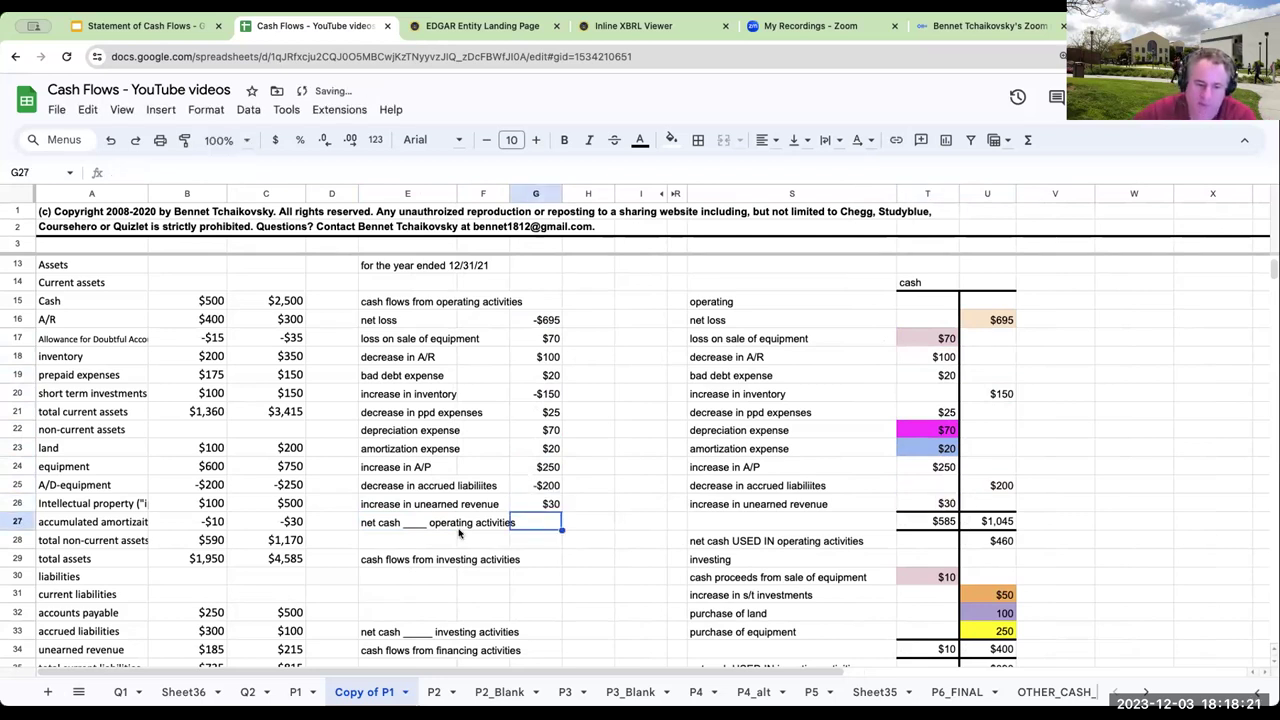
# - Replace the label in E27 with "net cash USED IN operating activities"
pyautogui.click(393, 523)
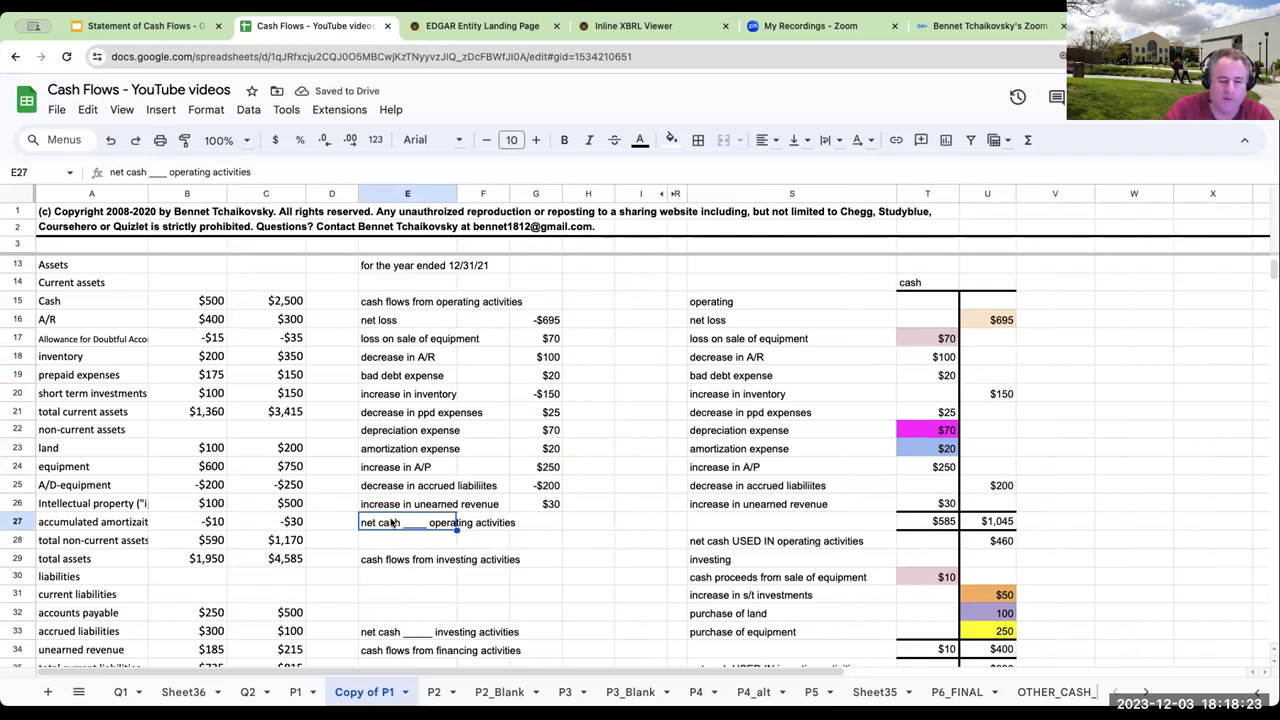
pyautogui.write('net lossca')
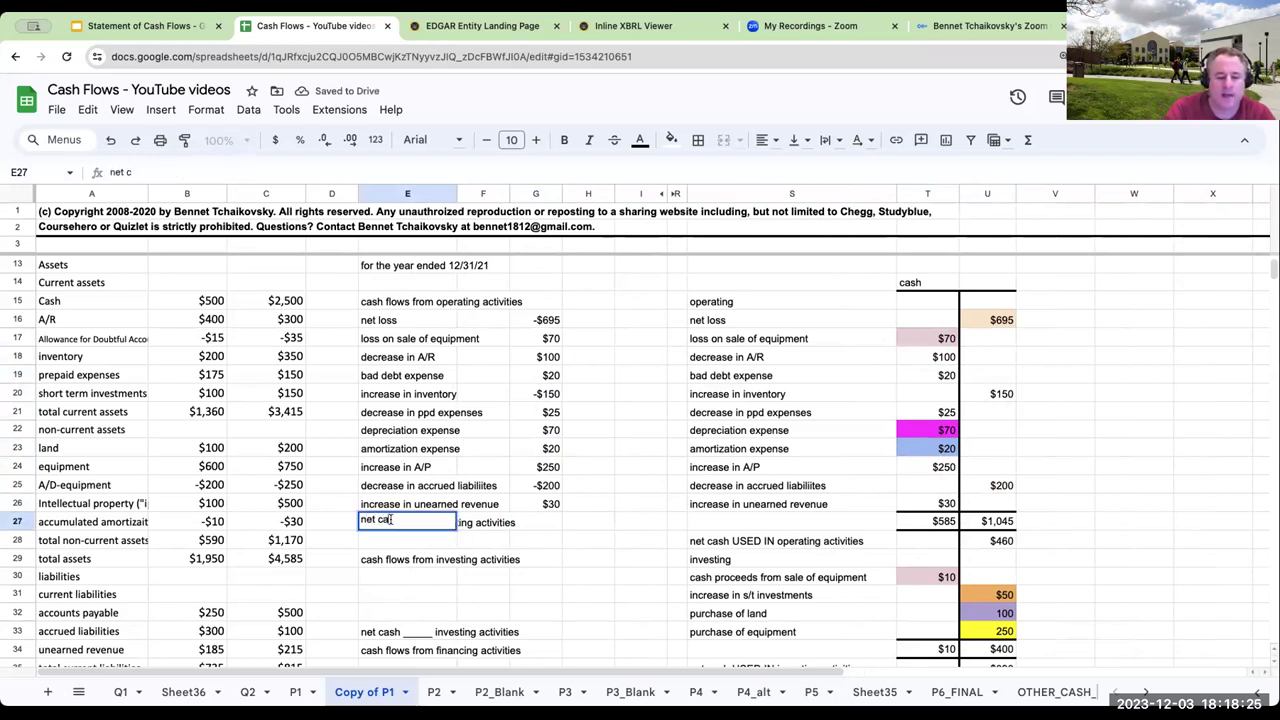
pyautogui.write('sh USED IN operating activities')
pyautogui.press('Tab')
pyautogui.press('Tab')
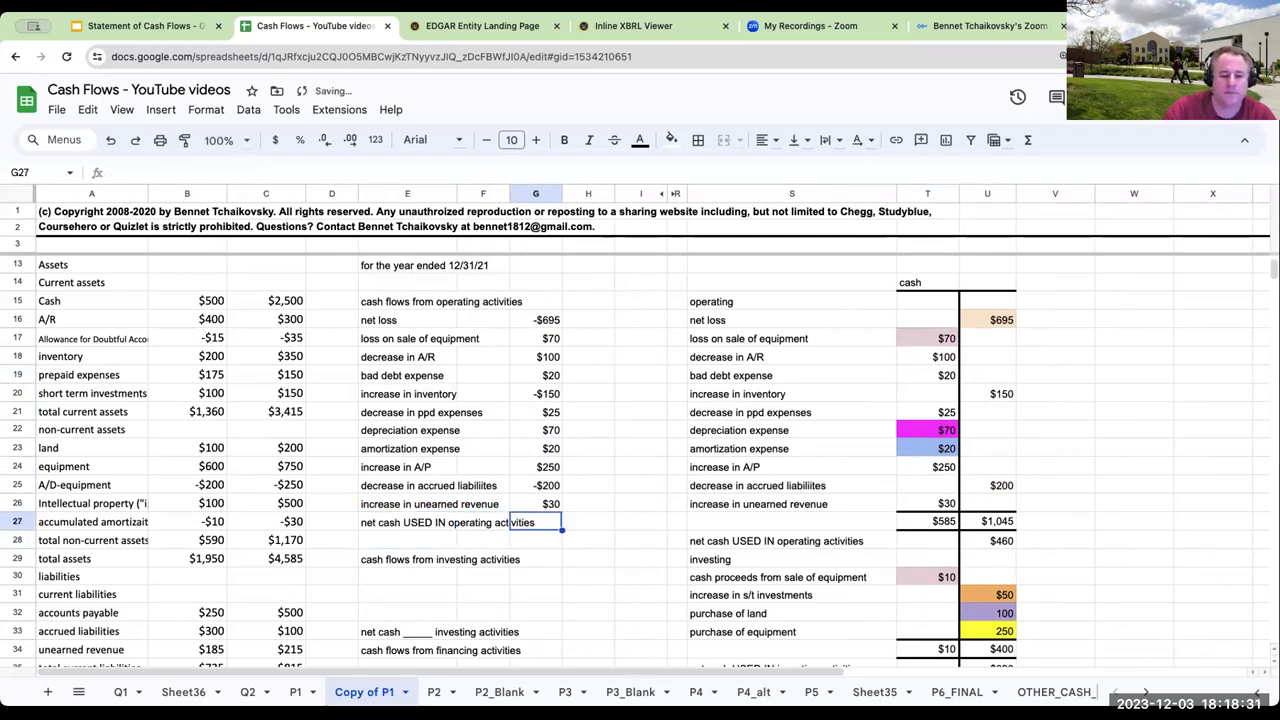
# - Total the operating activities in H27 by summing G16:G26
pyautogui.click(588, 521)
pyautogui.write('=sum(')
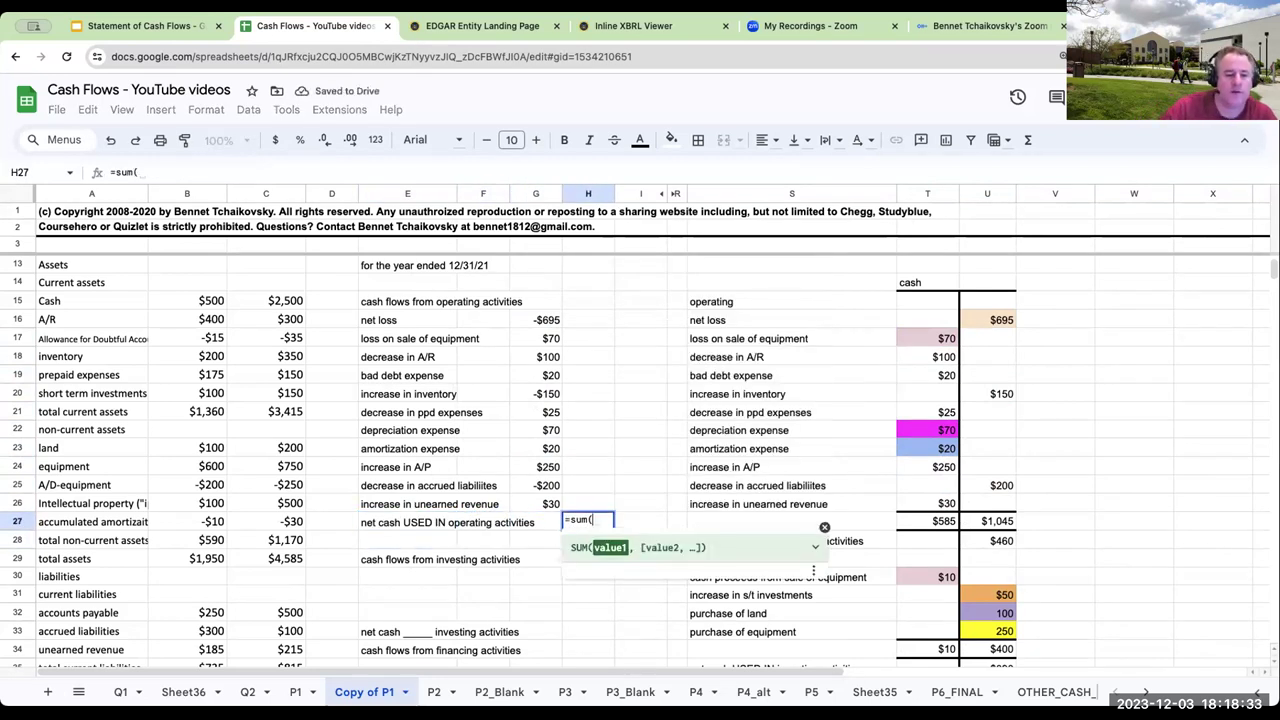
pyautogui.moveTo(543, 322); pyautogui.dragTo(553, 498)
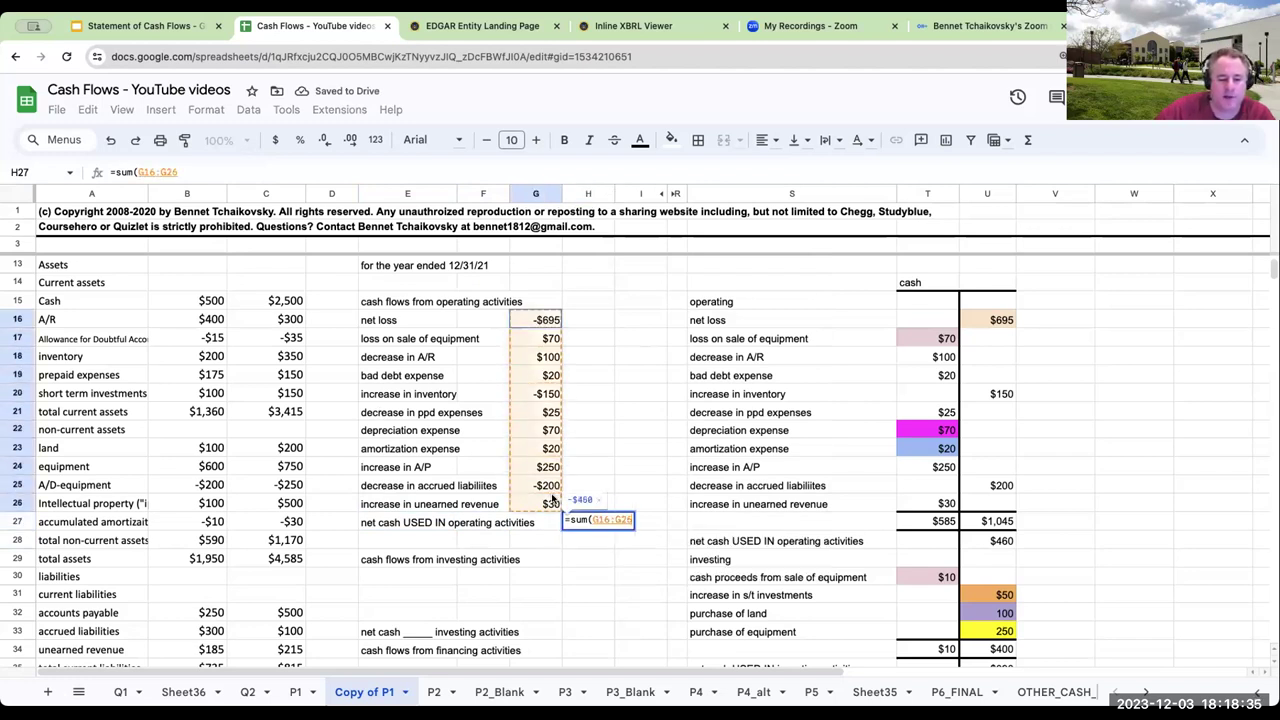
pyautogui.press('Return')
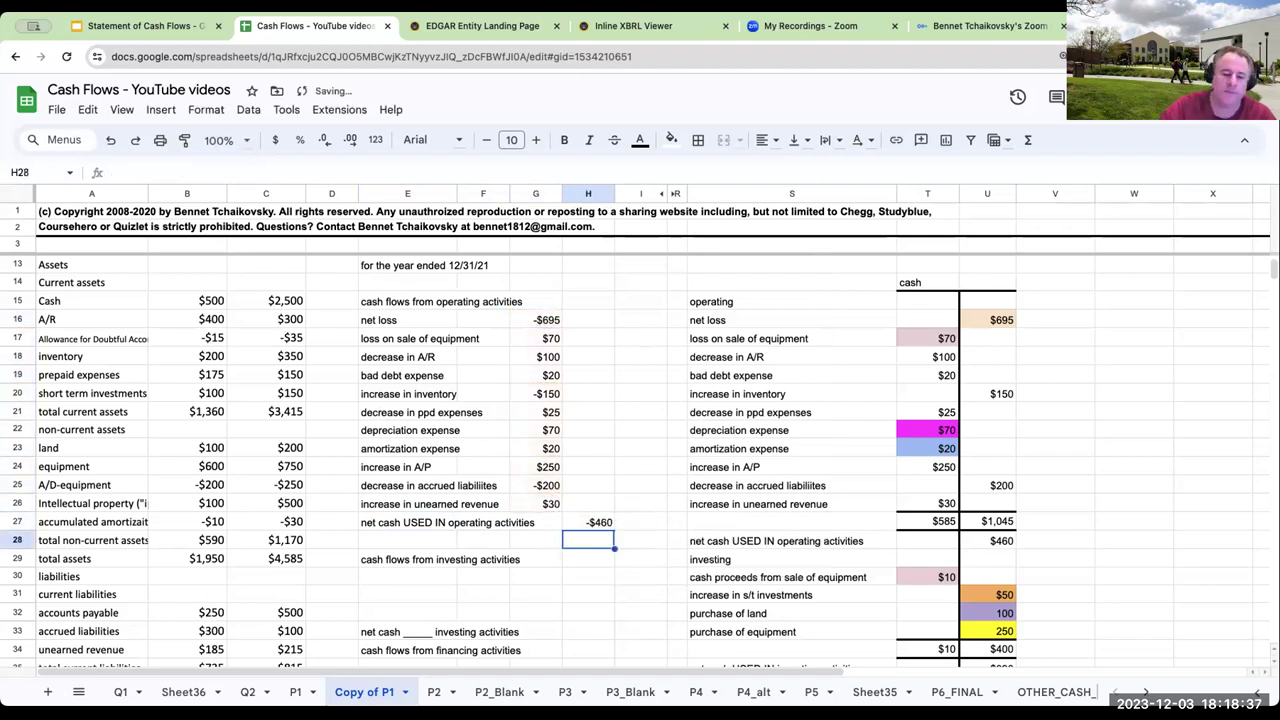
# - Move the "cash flows from investing activities" heading from E29 up to E28
pyautogui.press('Left')
pyautogui.press('Left')
pyautogui.press('Left')
pyautogui.press('Down')
pyautogui.hotkey('ctrl', 'c')
pyautogui.press('Up')
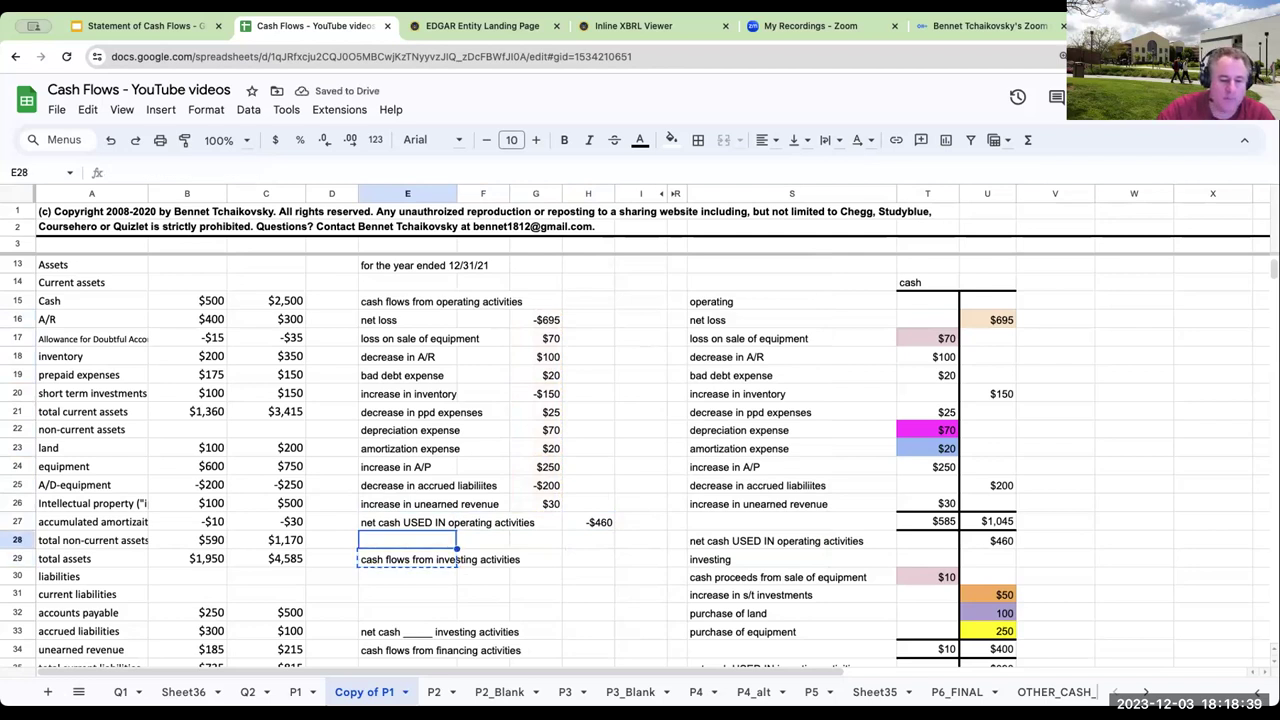
pyautogui.hotkey('ctrl', 'v')
pyautogui.press('Down')
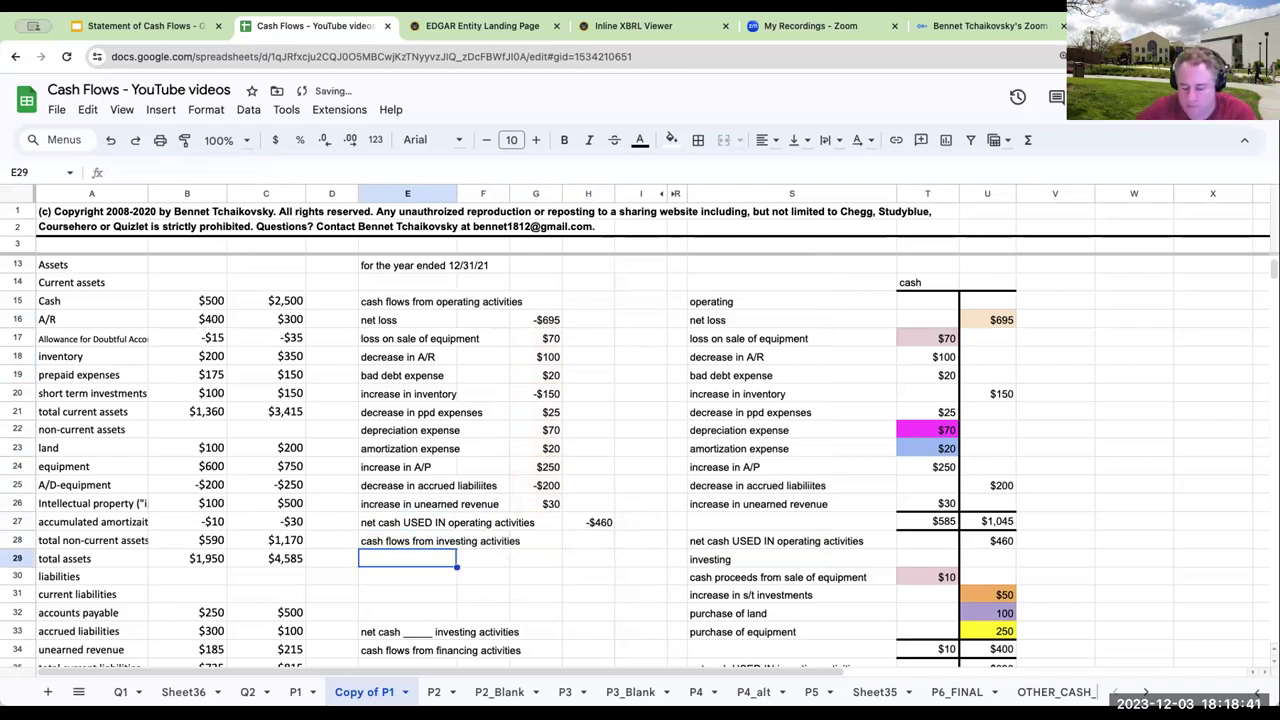
# - Link labels E29:E32 to the worksheet's investing lines in S30:S33, from equipment sale proceeds through purchase of equipment
pyautogui.write('+')
pyautogui.click(705, 578)
pyautogui.press('Return')
pyautogui.write('+')
pyautogui.click(705, 595)
pyautogui.press('Return')
pyautogui.write('+')
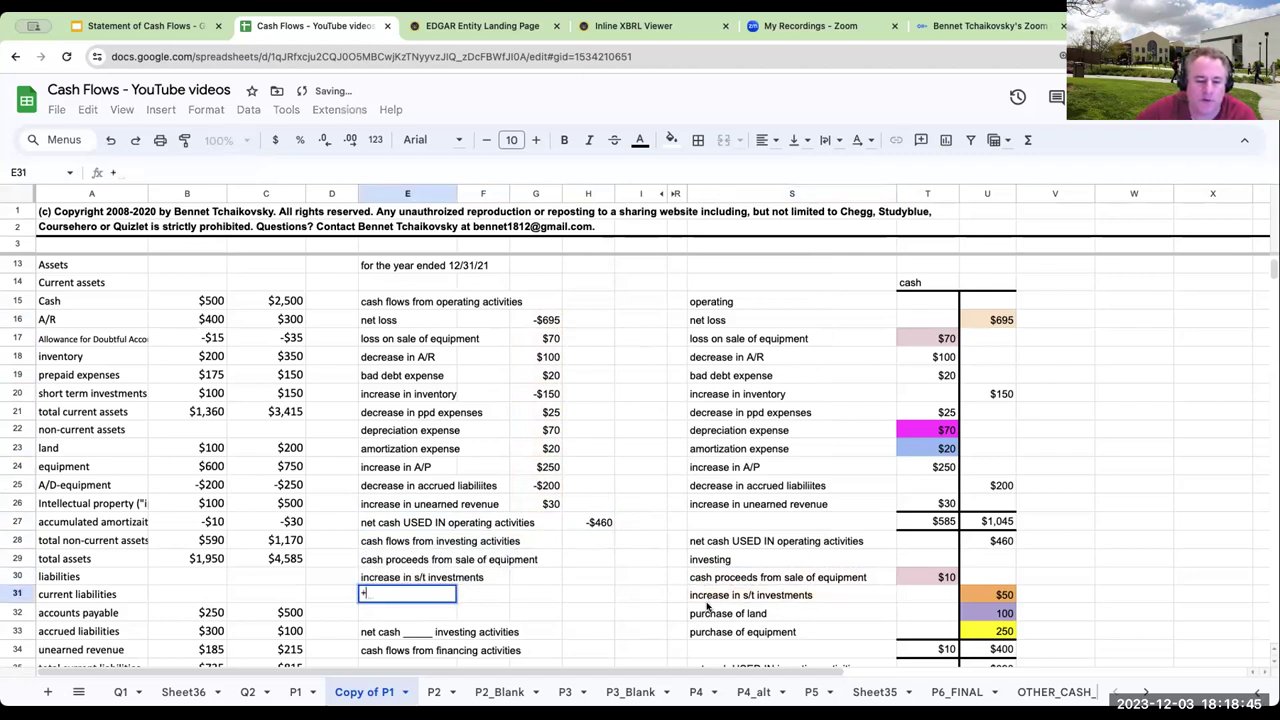
pyautogui.click(705, 613)
pyautogui.press('Return')
pyautogui.write('+')
pyautogui.click(705, 632)
pyautogui.press('Return')
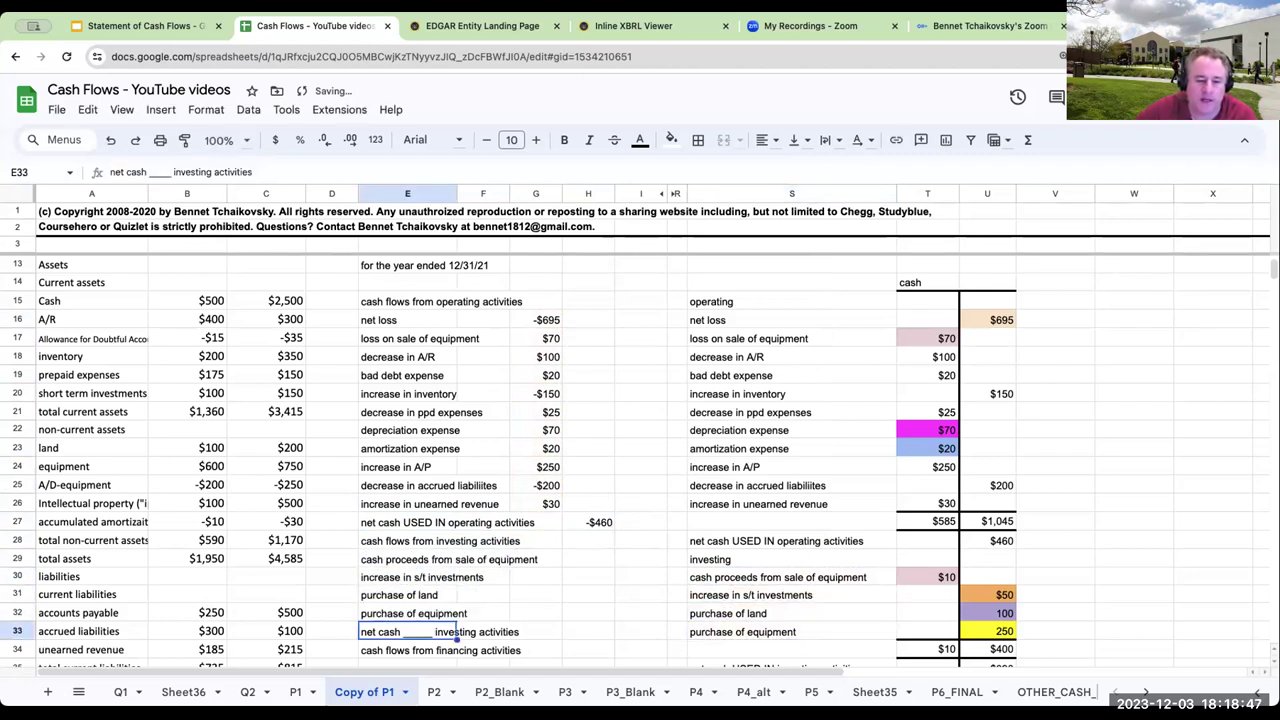
# - Link the cash proceeds from sale of equipment in G29 to T30
pyautogui.click(545, 563)
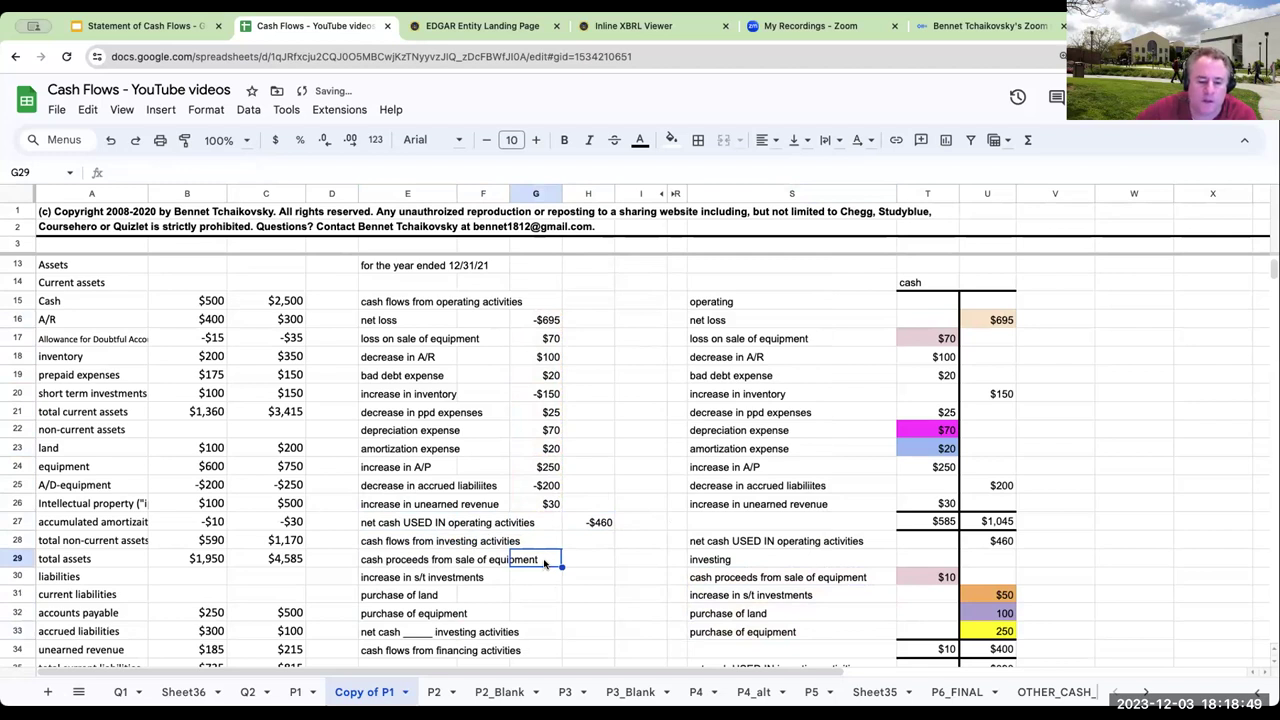
pyautogui.write('+')
pyautogui.click(918, 582)
pyautogui.press('Return')
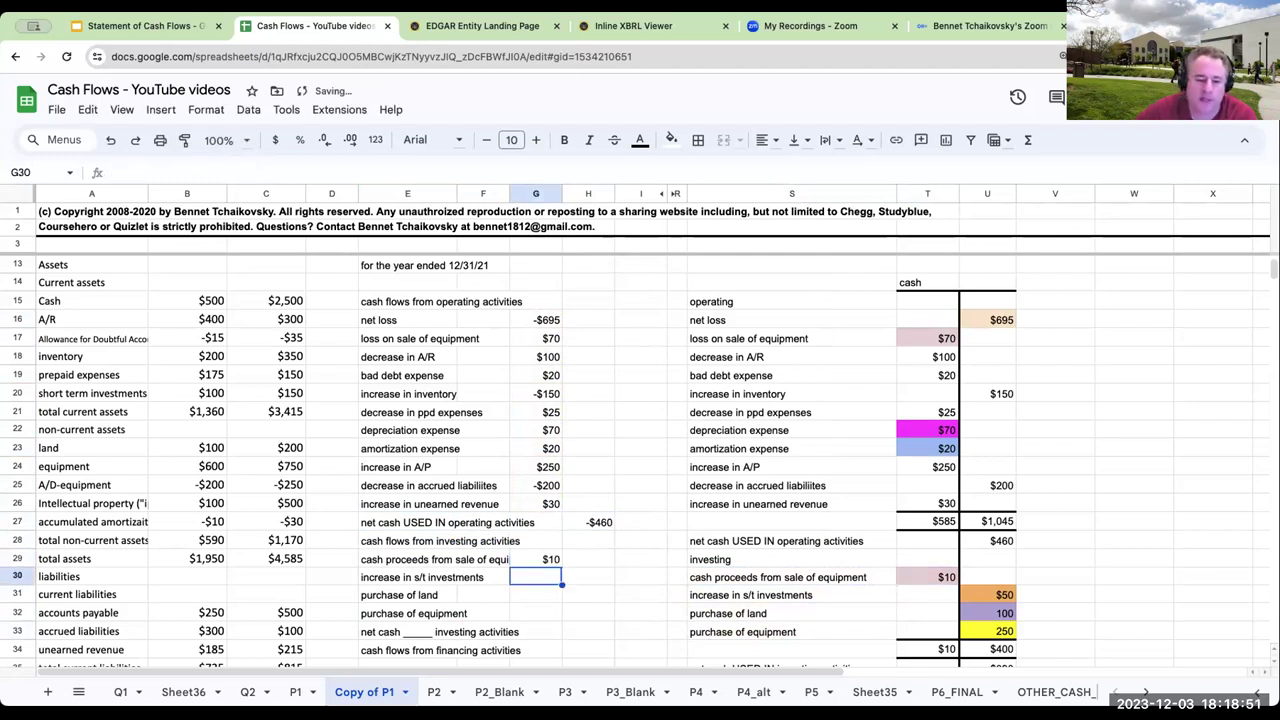
# - Enter the investing outflows: link G30 to the negative of U31, and set G31 to -100 and G32 to -250
pyautogui.write('=-')
pyautogui.click(997, 592)
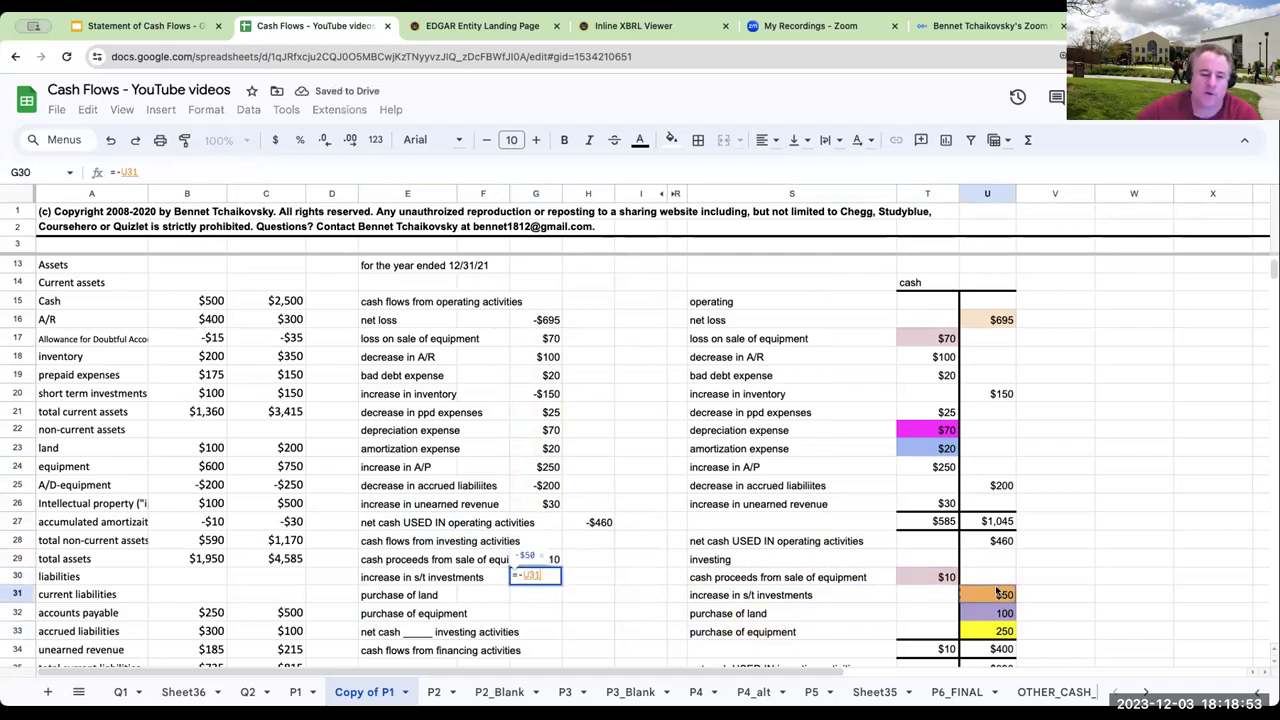
pyautogui.press('Return')
pyautogui.write('-100')
pyautogui.press('Return')
pyautogui.write('-250')
# - Total the investing activities in H33 by adding G29 through G32
pyautogui.click(588, 631)
pyautogui.write('+')
pyautogui.click(536, 559)
pyautogui.write('+')
pyautogui.click(536, 613)
pyautogui.write('+')
pyautogui.click(536, 577)
pyautogui.write('+')
pyautogui.click(536, 595)
pyautogui.press('Return')
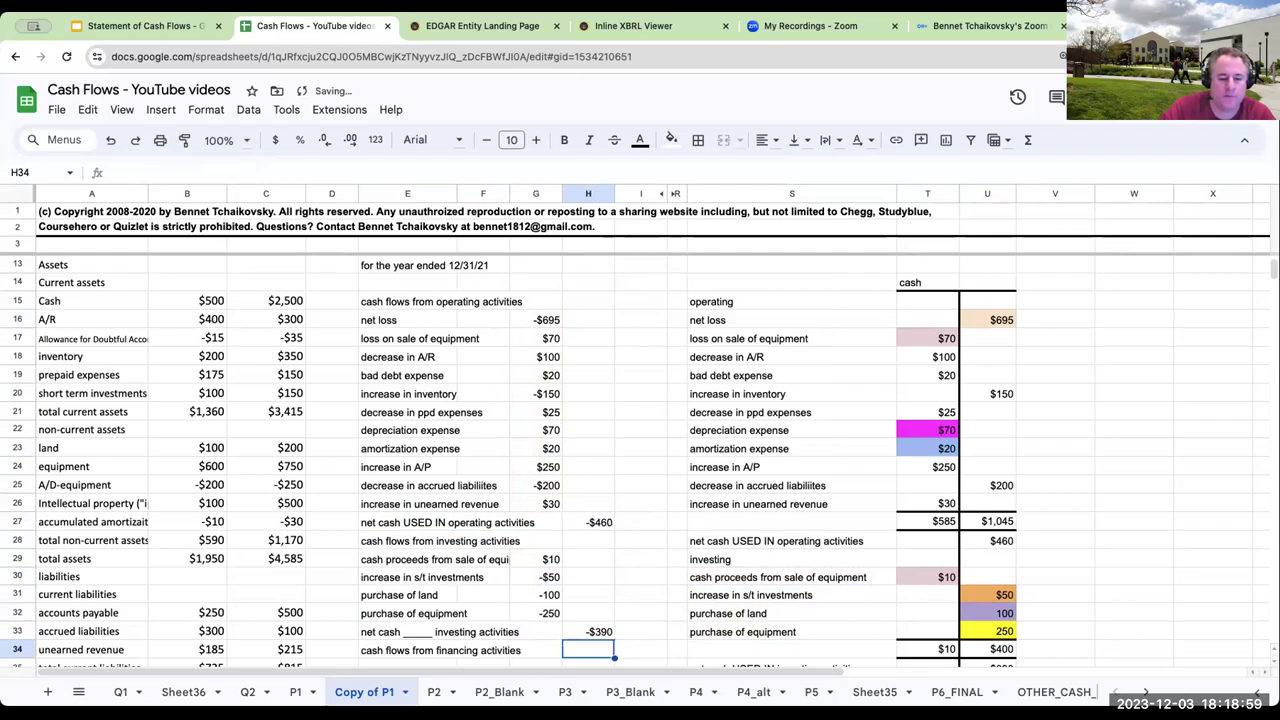
# - Replace the placeholder label in E33 with a link to S35, "net cash USED IN investing activities"
pyautogui.click(456, 651)
pyautogui.press('Down')
pyautogui.write('+')
pyautogui.press('Right')
pyautogui.press('Right')
pyautogui.press('Right')
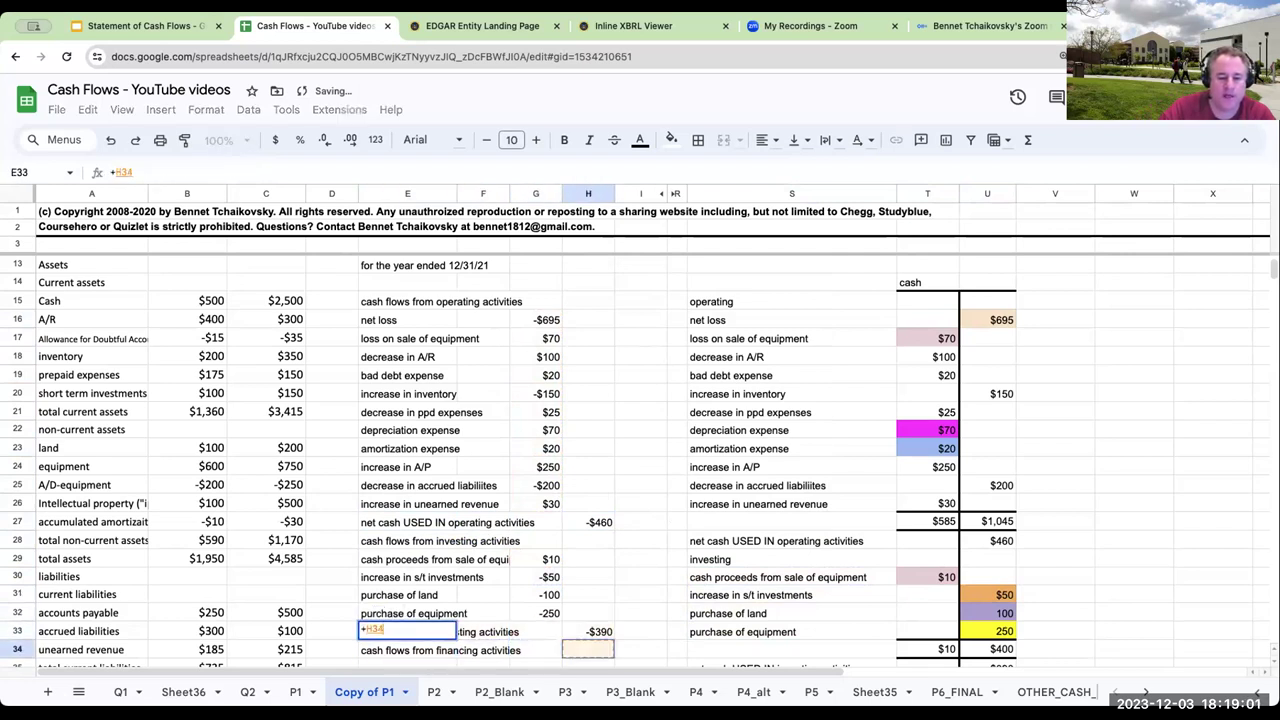
pyautogui.press('Down')
pyautogui.press('Right')
pyautogui.press('Right')
pyautogui.press('Right')
pyautogui.press('Up')
pyautogui.press('Return')
pyautogui.press('Up')
# - Link labels E35:E37 to the worksheet's financing lines in S37:S39, from sale of common stock through purchase of treasury stock
pyautogui.press('Down')
pyautogui.press('Down')
pyautogui.press('Down')
pyautogui.press('Down')
pyautogui.press('Down')
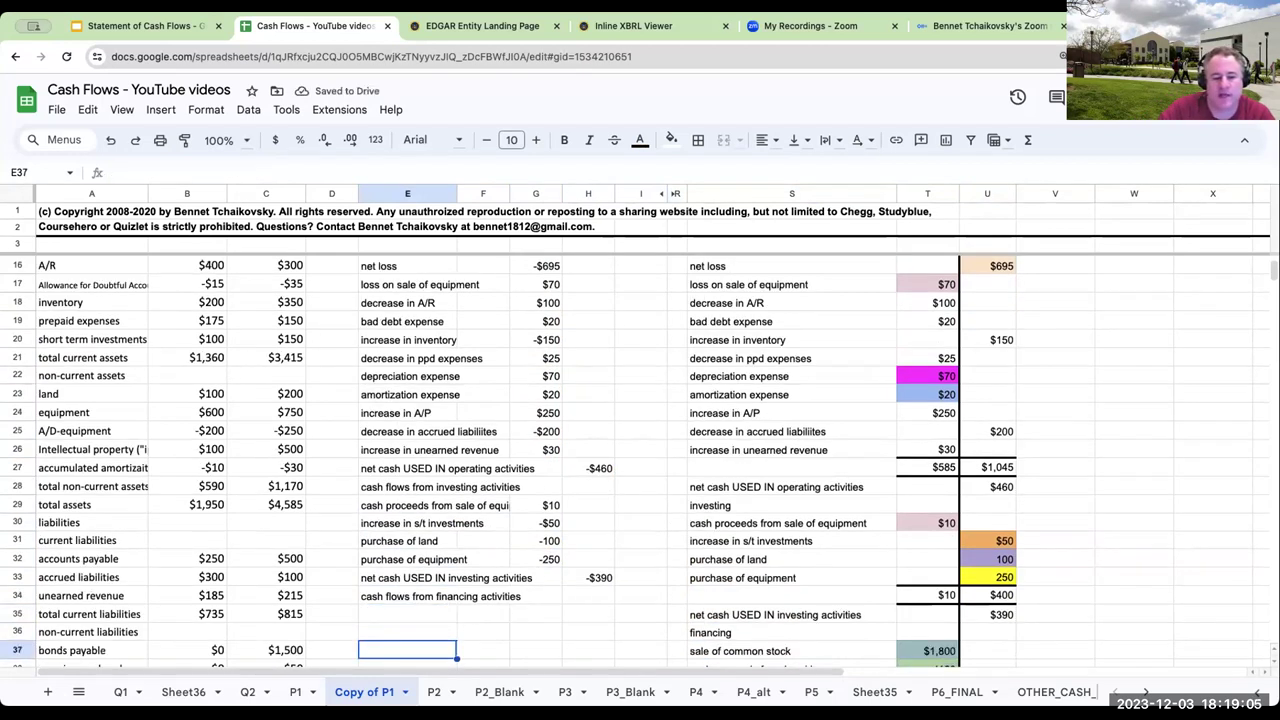
pyautogui.click(407, 577)
pyautogui.write('=')
pyautogui.press('Right')
pyautogui.press('Right')
pyautogui.press('Right')
pyautogui.press('Right')
pyautogui.press('Right')
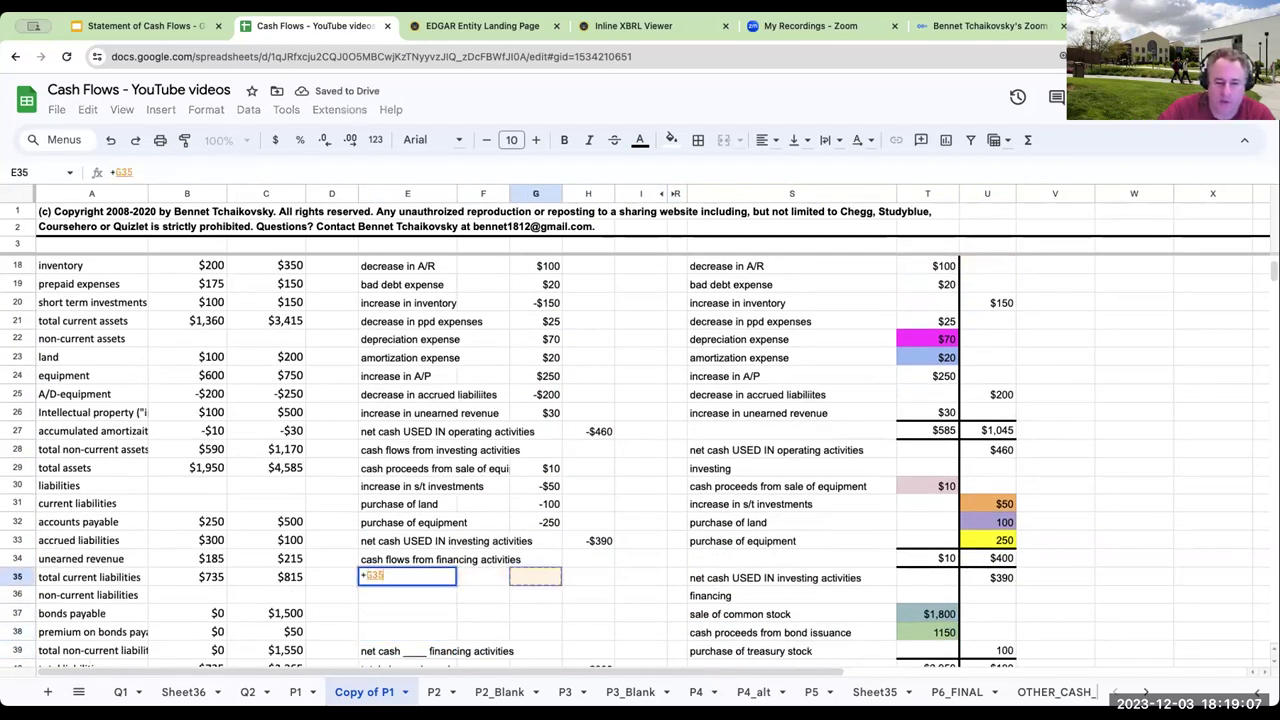
pyautogui.press('Down')
pyautogui.press('Down')
pyautogui.press('Right')
pyautogui.press('Return')
pyautogui.write('=S38')
pyautogui.press('Return')
pyautogui.write('=S39')
pyautogui.press('Return')
# - Replace the placeholder financing total label in E39 with a link in E38 to S41, "net cash PROVIDED BY financing activities"
pyautogui.press('Down')
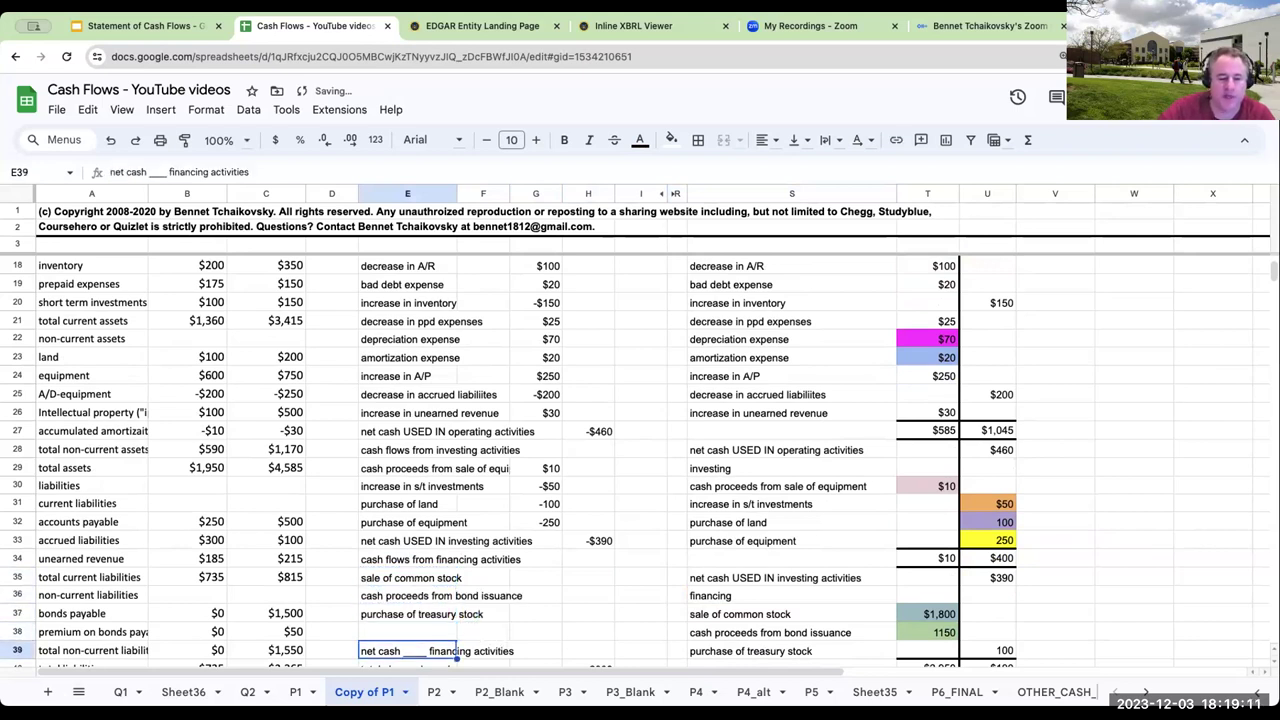
pyautogui.press('Up')
pyautogui.write('+')
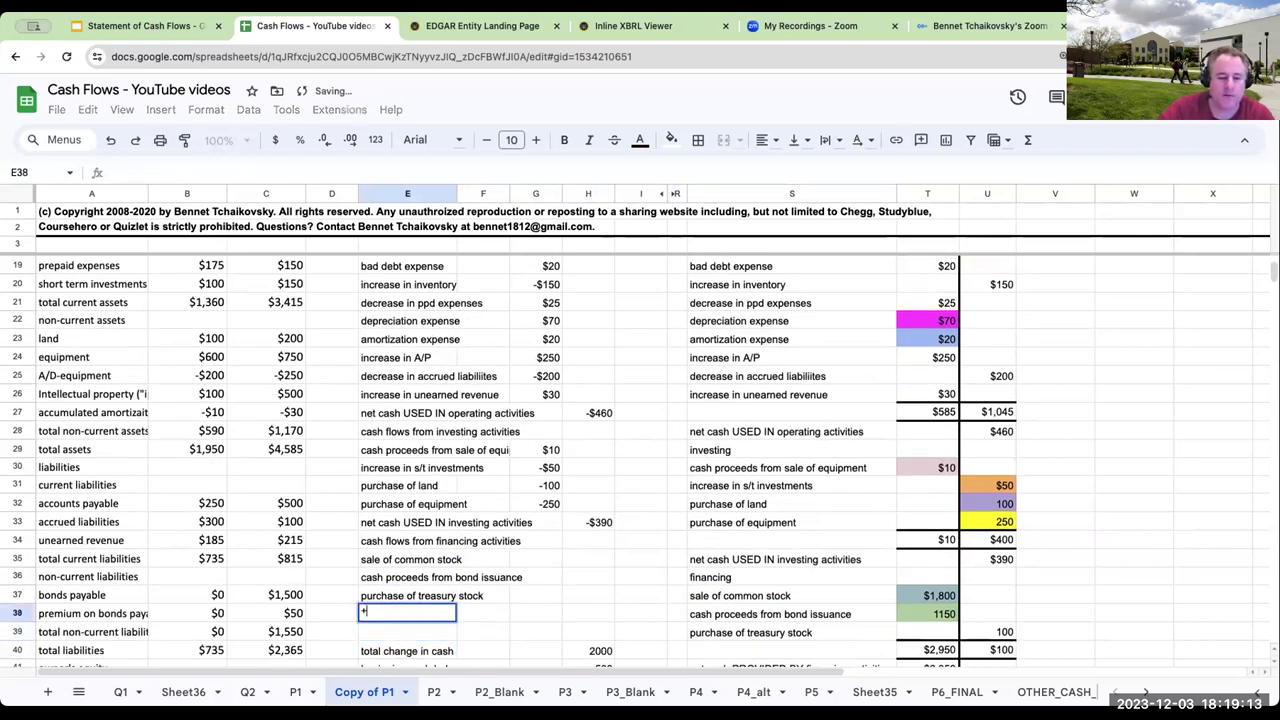
pyautogui.press('Right')
pyautogui.press('Right')
pyautogui.press('Right')
pyautogui.press('Right')
pyautogui.press('Right')
pyautogui.press('Down')
pyautogui.press('Down')
pyautogui.press('Down')
pyautogui.press('Return')
# - Link the sale of common stock in G35 to T37 and the bond issuance proceeds in G36 to T38
pyautogui.press('Up')
pyautogui.press('Right')
pyautogui.press('Right')
pyautogui.press('Up')
pyautogui.press('Up')
pyautogui.press('Up')
pyautogui.write('+')
pyautogui.press('Right')
pyautogui.press('Right')
pyautogui.press('Right')
pyautogui.press('Right')
pyautogui.press('Right')
pyautogui.press('Right')
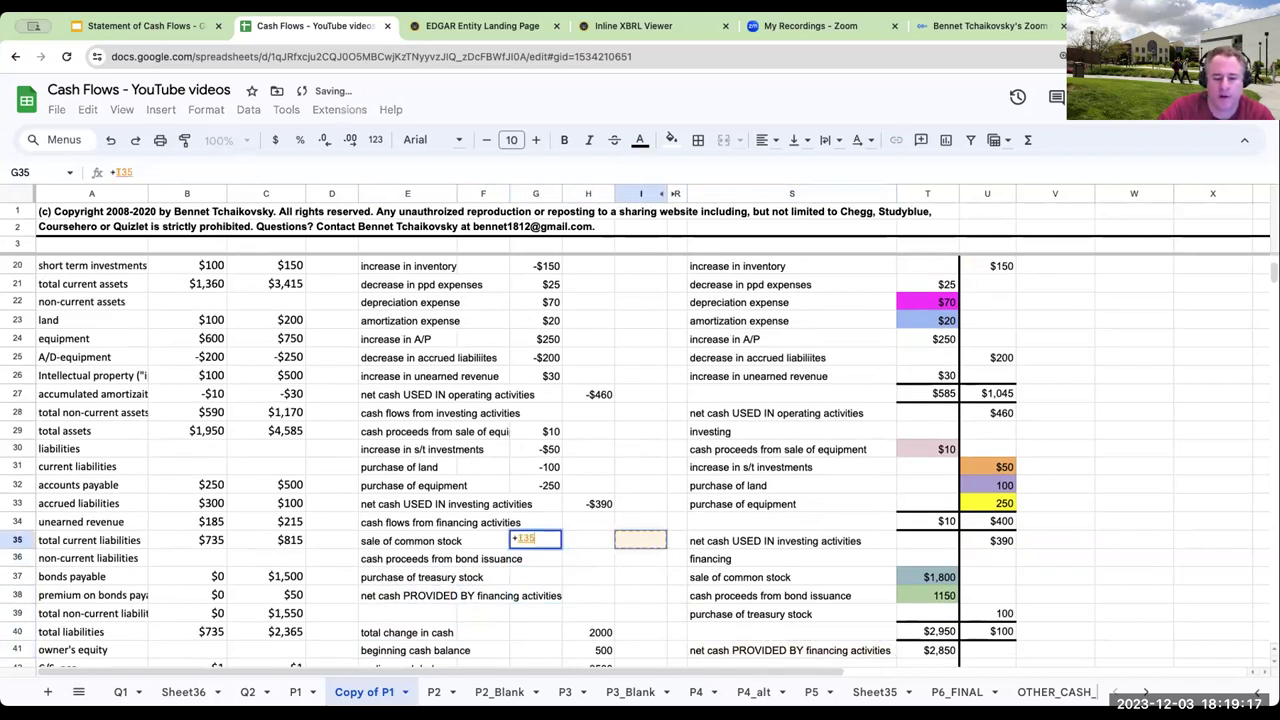
pyautogui.press('Down')
pyautogui.press('Down')
pyautogui.press('Left')
pyautogui.press('Return')
pyautogui.write('+')
pyautogui.press('Right')
pyautogui.press('Right')
pyautogui.press('Right')
pyautogui.press('Right')
pyautogui.press('Right')
pyautogui.press('Down')
pyautogui.press('Down')
pyautogui.press('Return')
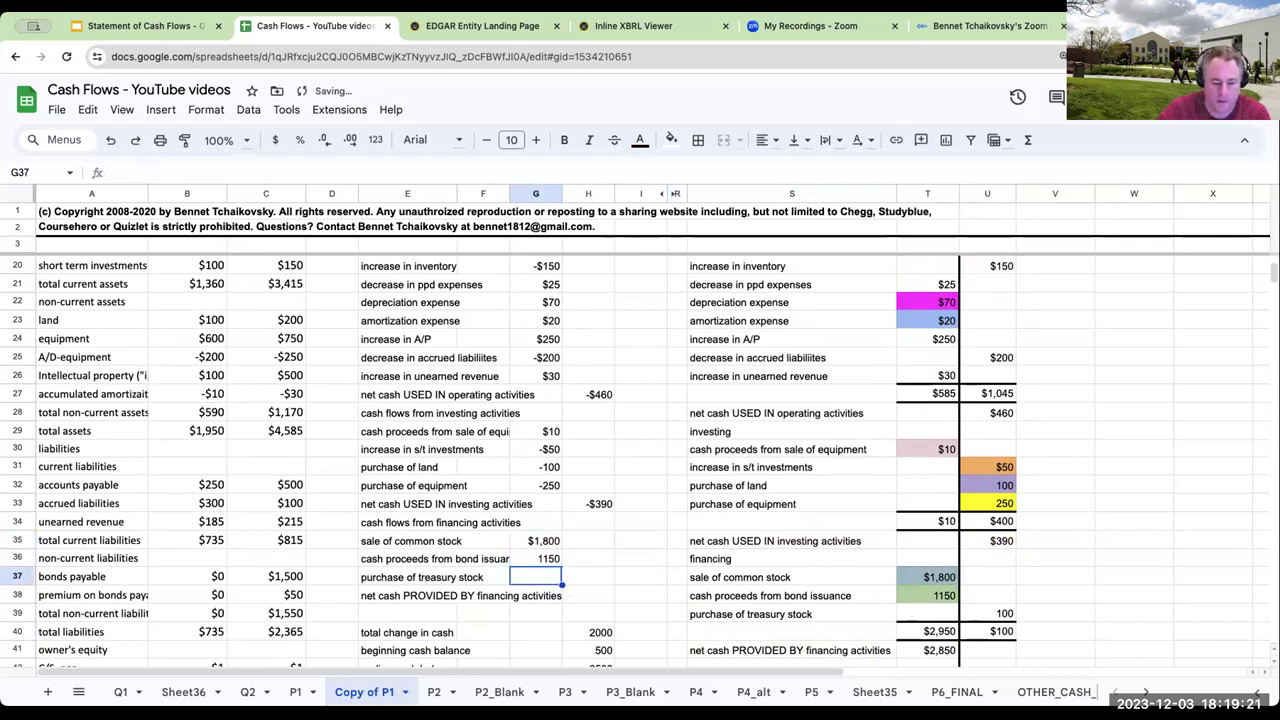
pyautogui.write('+')
pyautogui.press('Right')
pyautogui.press('Right')
pyautogui.press('Right')
pyautogui.press('Right')
pyautogui.press('Right')
pyautogui.press('Escape')
pyautogui.write('0')
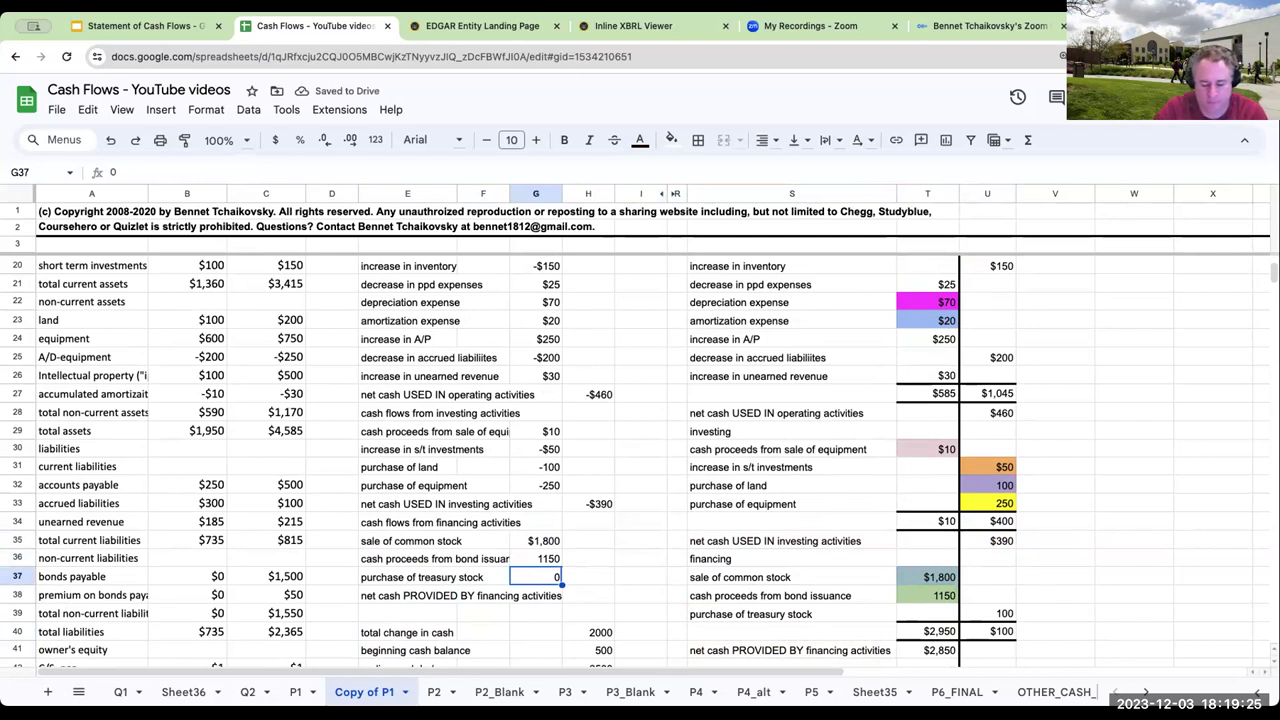
# - Link the purchase of treasury stock in G37 to the negative of U39
pyautogui.write('-')
pyautogui.press('Right')
pyautogui.press('Right')
pyautogui.press('Right')
pyautogui.press('Right')
pyautogui.press('Right')
pyautogui.press('Right')
pyautogui.press('Down')
pyautogui.press('Down')
pyautogui.press('Return')
# - Total the financing activities in H38 by adding G35, G36 and G37
pyautogui.press('Right')
pyautogui.write('+')
pyautogui.press('Left')
pyautogui.press('Up')
pyautogui.press('Up')
pyautogui.press('Up')
pyautogui.write('+')
pyautogui.press('Left')
pyautogui.press('Up')
pyautogui.press('Up')
pyautogui.write('+')
pyautogui.press('Left')
pyautogui.press('Up')
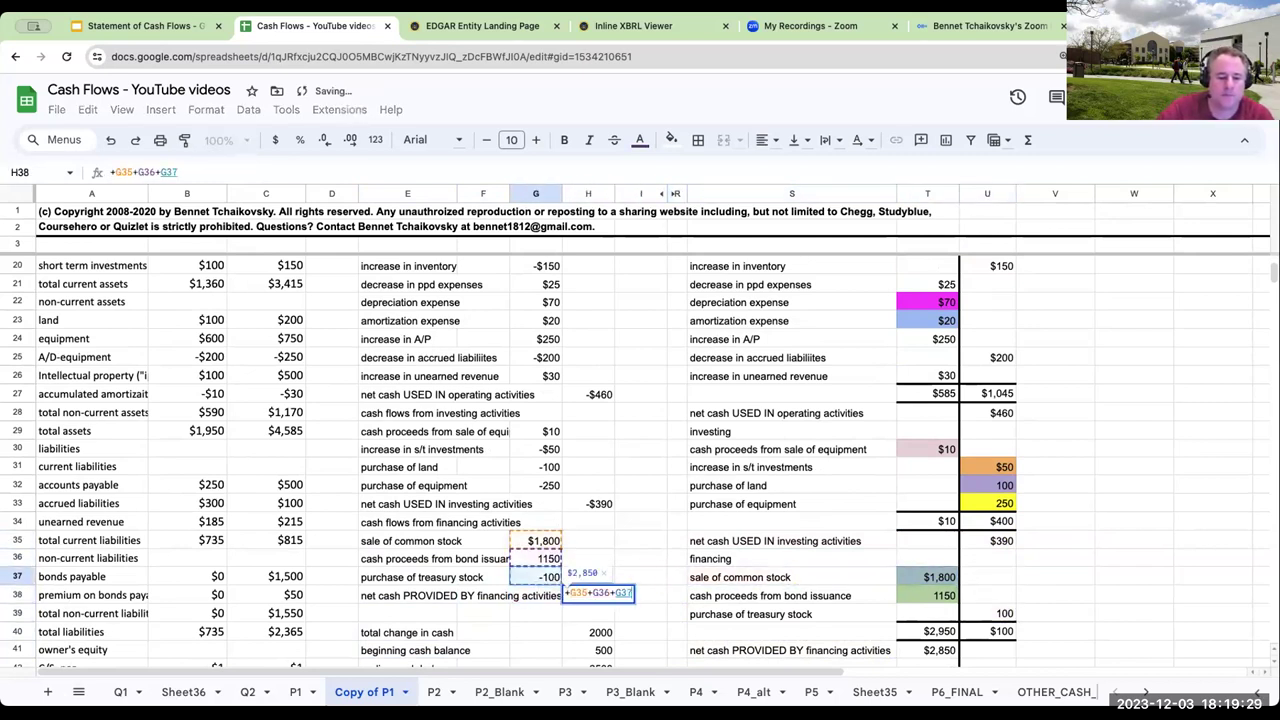
pyautogui.press('Return')
pyautogui.press('Up')
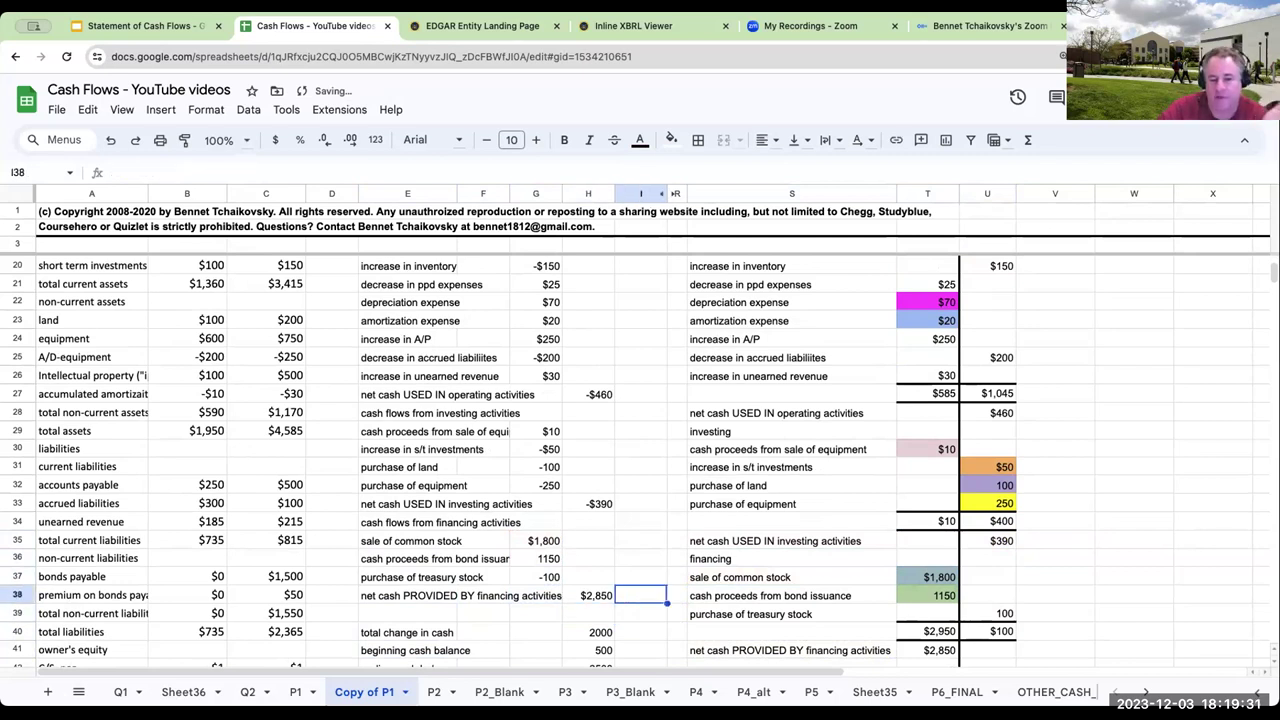
# - Review the total change in cash, the beginning and ending cash balances, and the non-cash patent transaction in rows 40 to 44
pyautogui.press('Down')
pyautogui.press('Down')
pyautogui.press('Down')
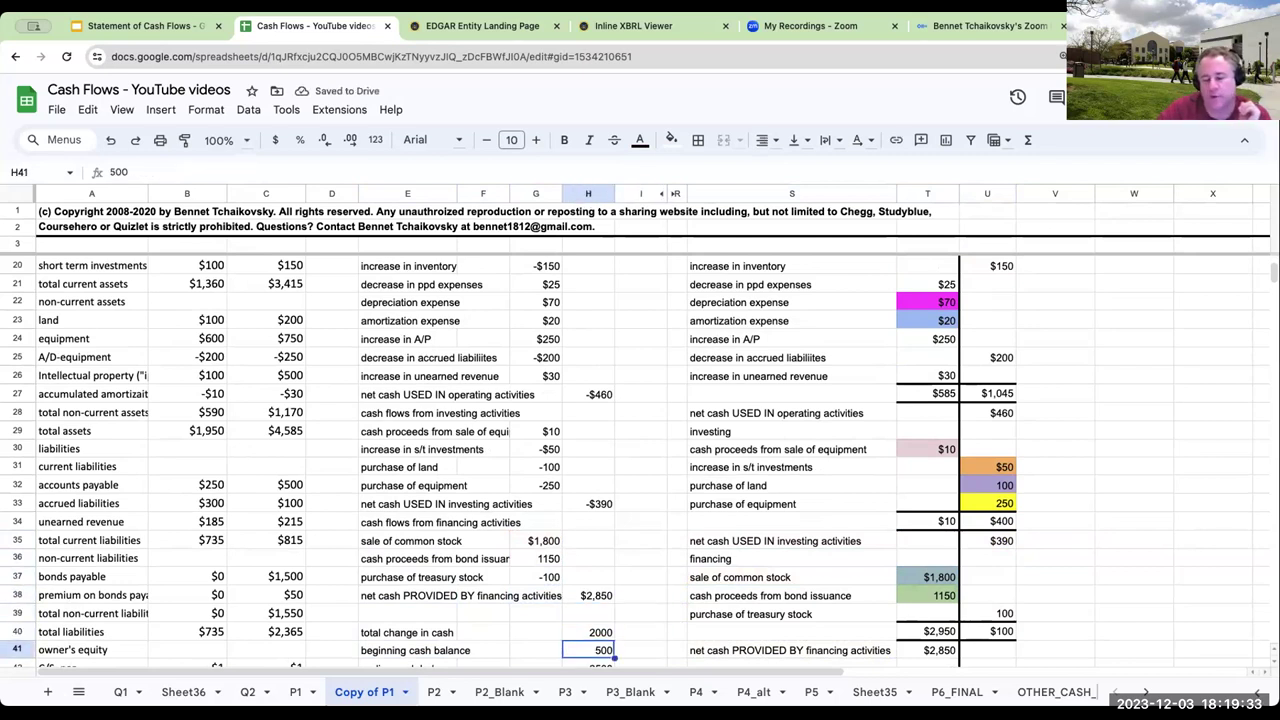
pyautogui.press('Down')
pyautogui.press('Down')
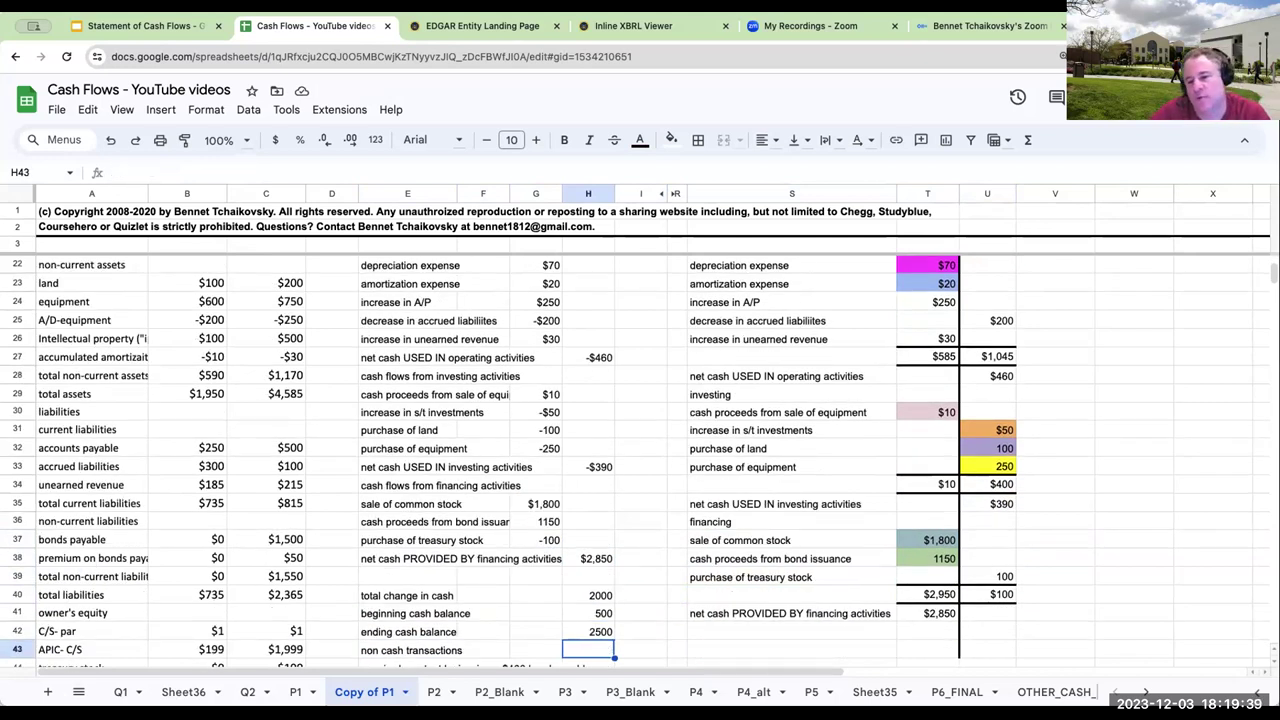
pyautogui.scroll(-1, 410, 600)
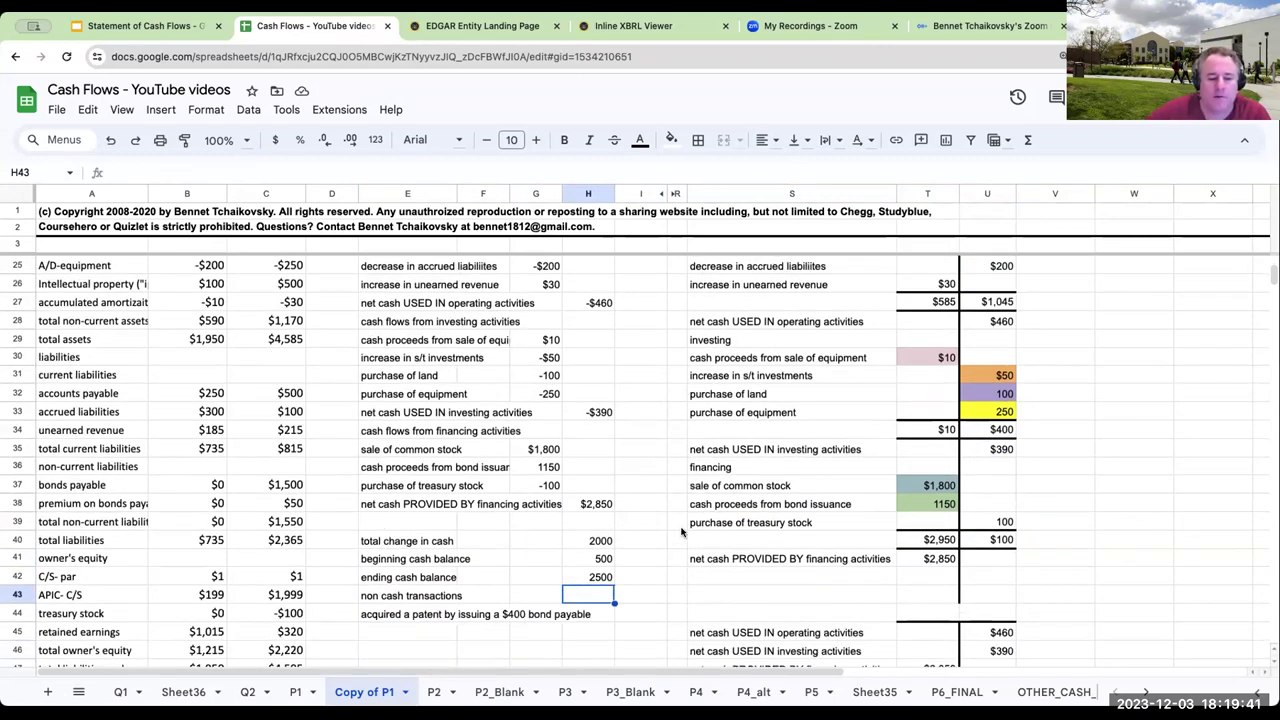
pyautogui.click(403, 614)
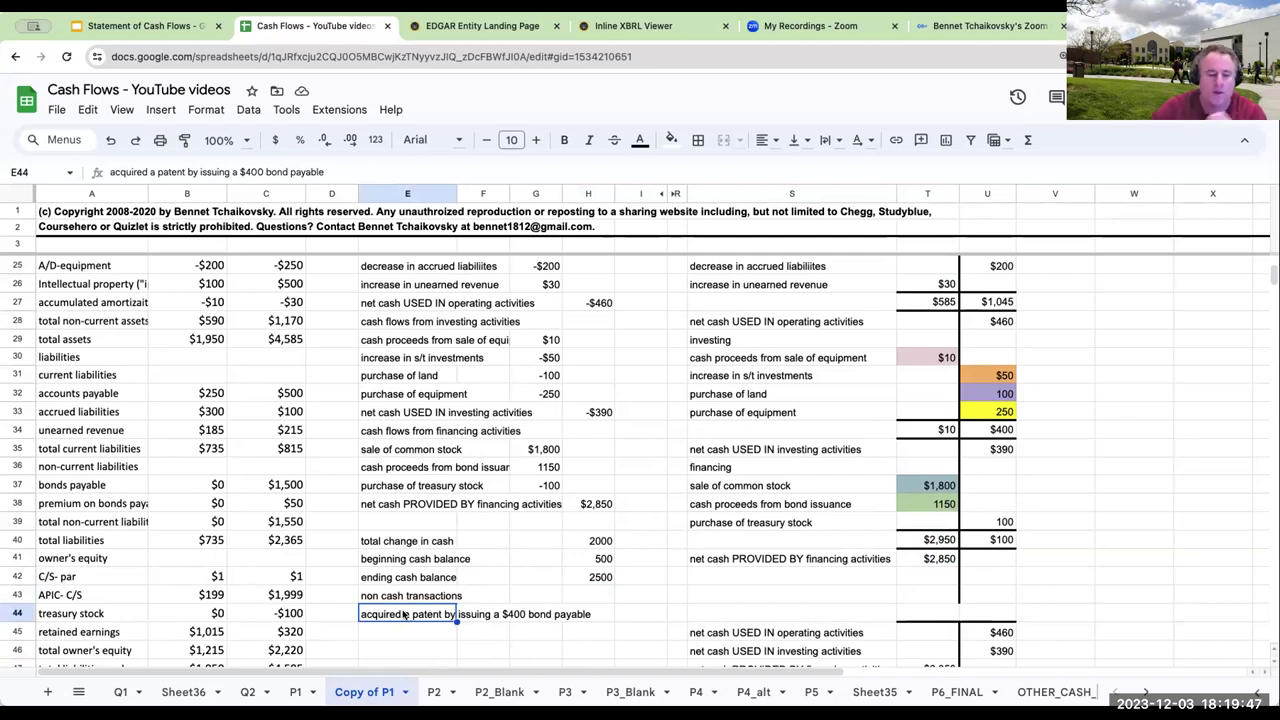
# - Unhide columns J through Q to show the T-accounts beside the cash flow statement
pyautogui.click(676, 195)
pyautogui.scroll(-5, 803, 350)
pyautogui.scroll(12, 803, 350)
pyautogui.scroll(-1, 759, 323)
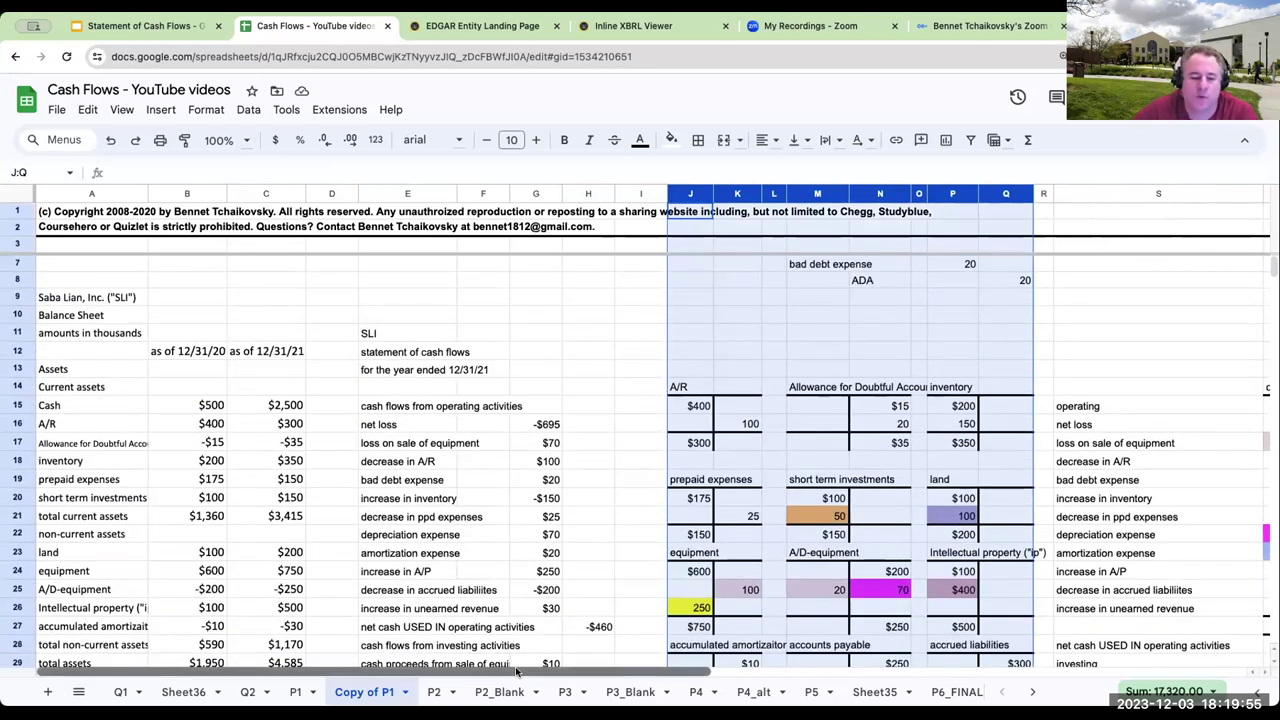
# - Review the additional information and the journal entries for the equipment sale, patent acquisition and bond issuance against the T-accounts
pyautogui.hscroll(6, 516, 672)
pyautogui.hscroll(-6, 516, 600)
pyautogui.scroll(-6, 704, 376)
pyautogui.scroll(-7, 704, 376)
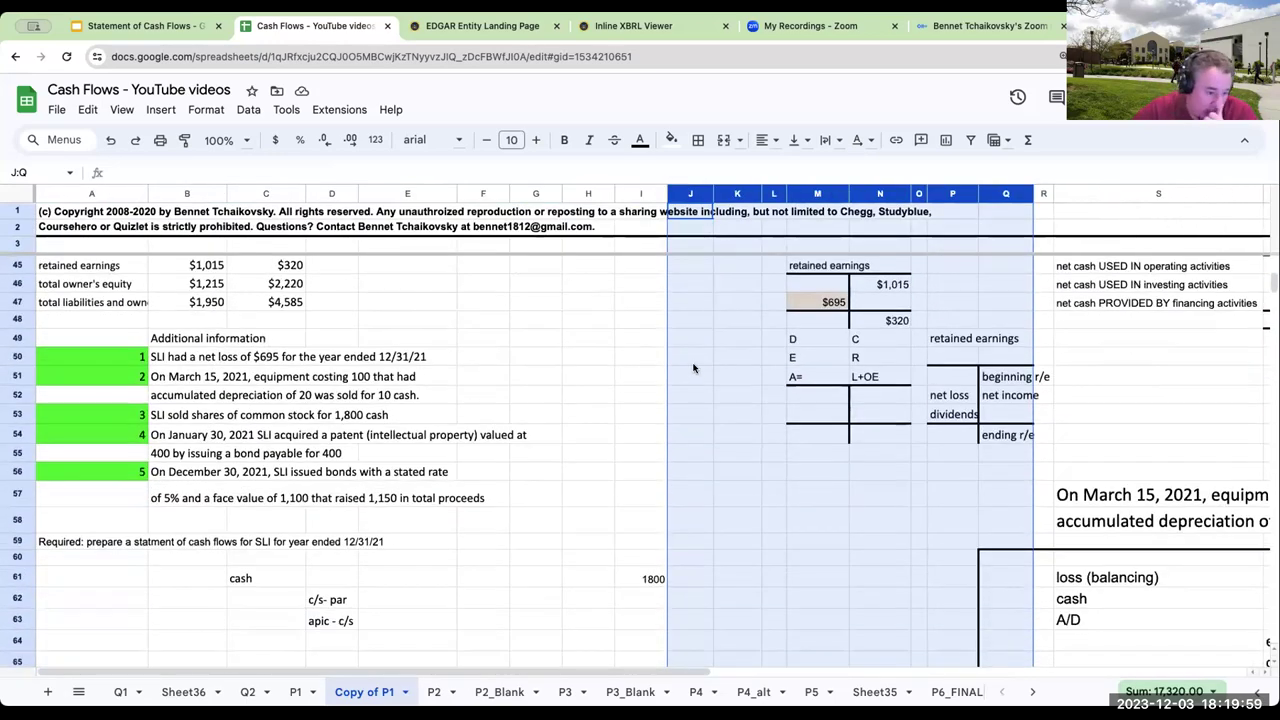
pyautogui.scroll(-2, 693, 369)
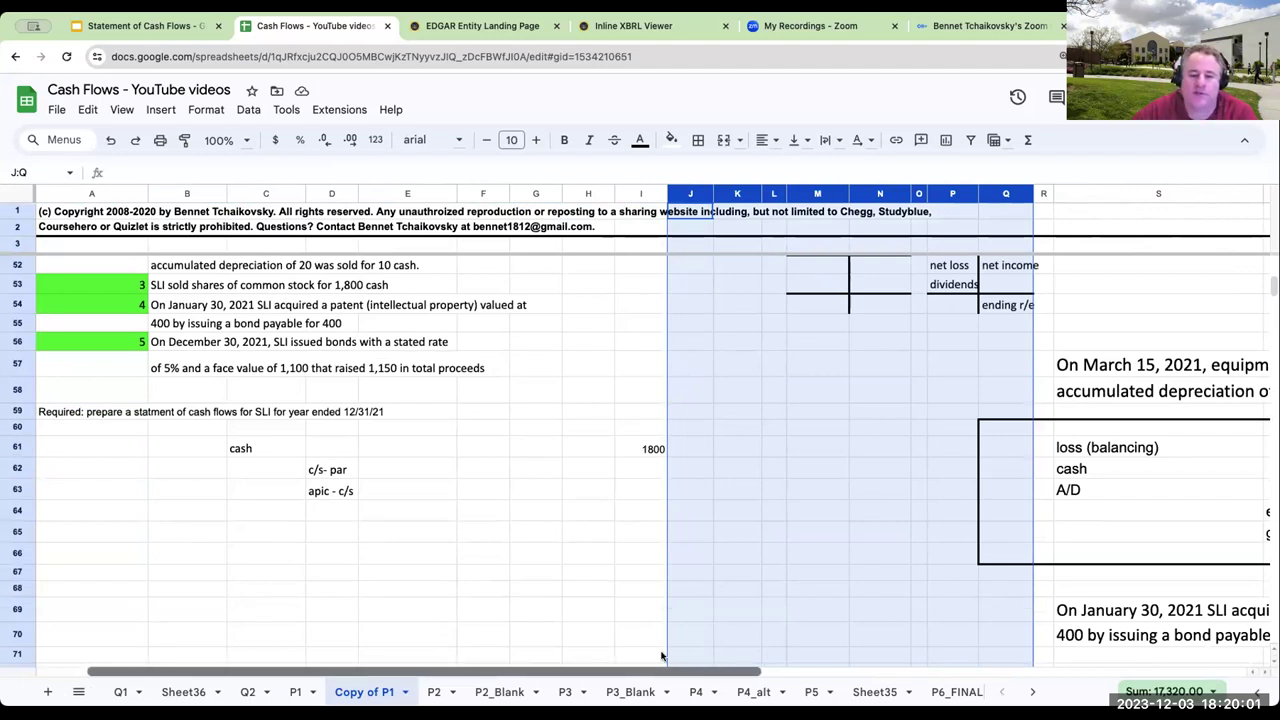
pyautogui.hscroll(10, 661, 656)
pyautogui.scroll(-1, 520, 329)
pyautogui.moveTo(1055, 306); pyautogui.dragTo(1140, 390)
pyautogui.scroll(-3, 872, 444)
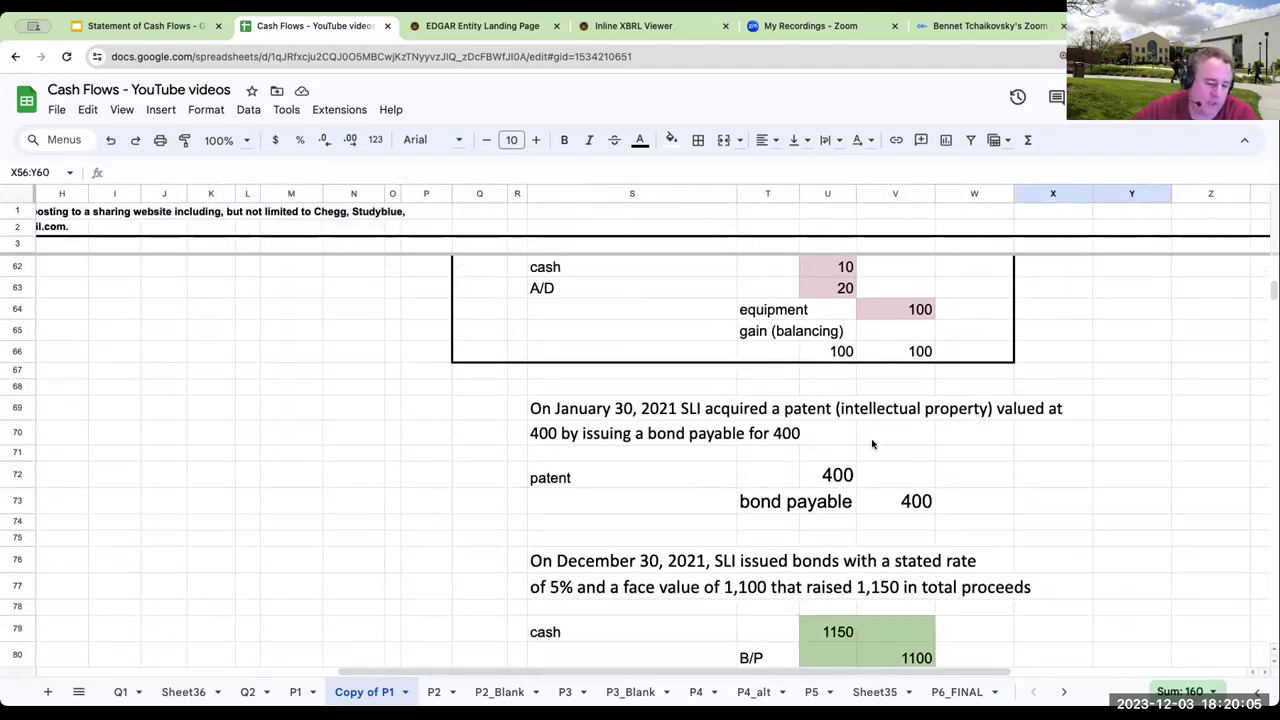
pyautogui.scroll(-3, 872, 444)
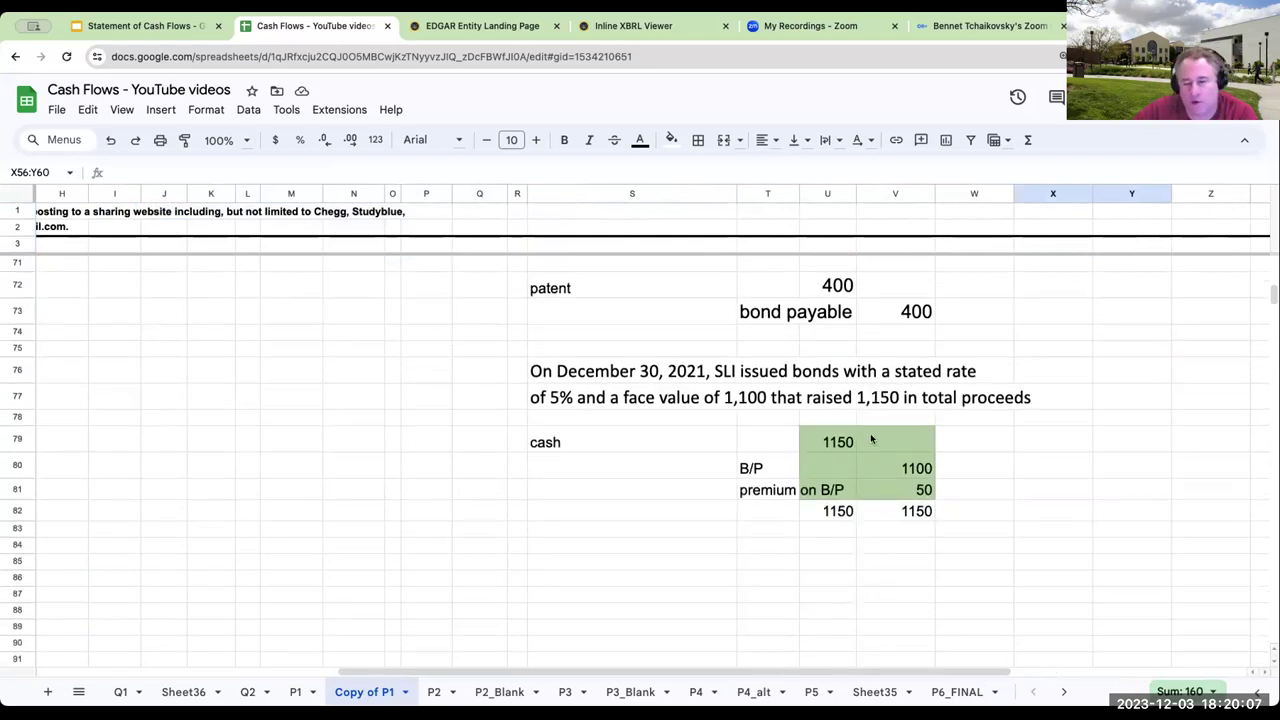
pyautogui.scroll(18, 700, 407)
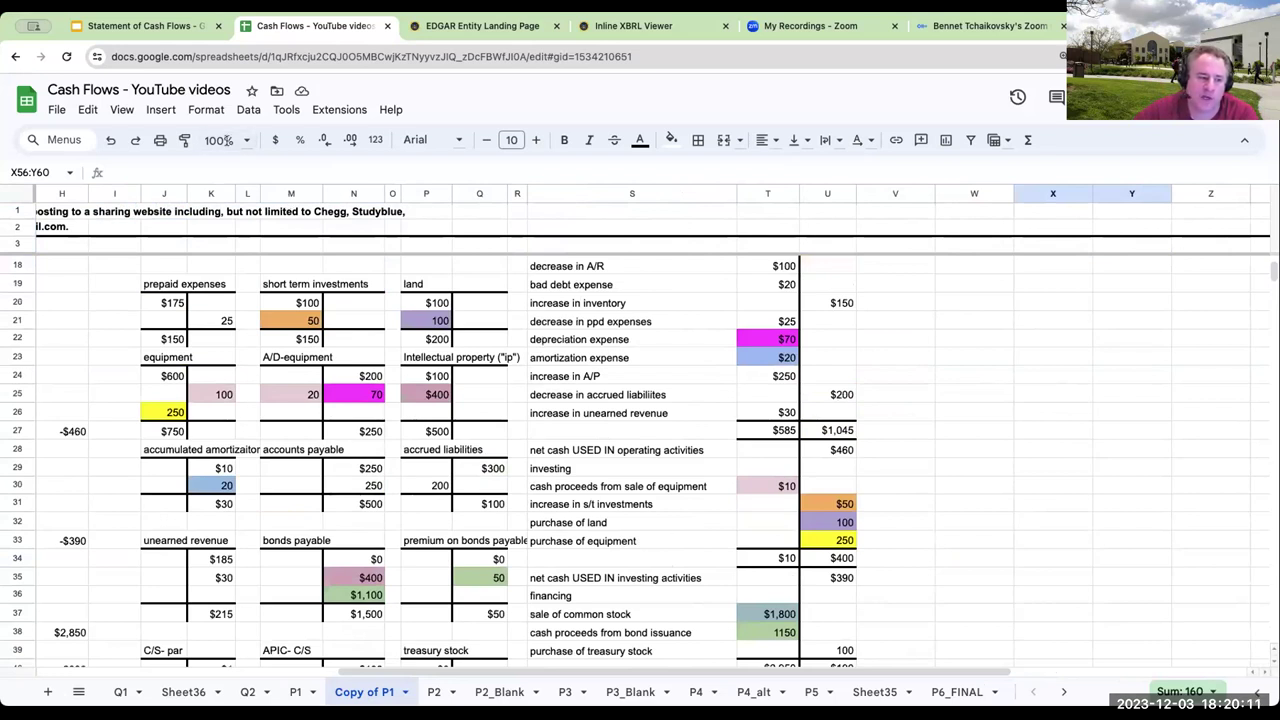
# - Switch to the Statement of Cash Flows presentation in Google Slides and present the "Thank you for watching!" slide full screen
pyautogui.click(185, 20)
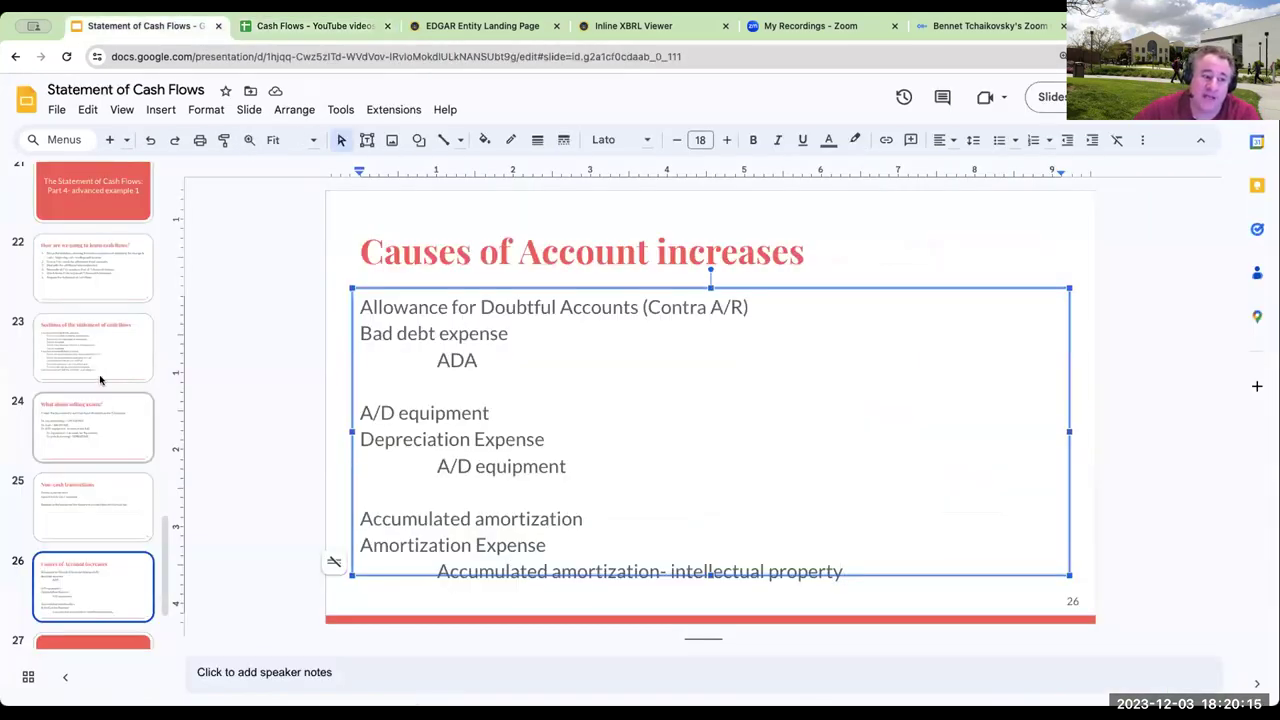
pyautogui.scroll(5, 100, 380)
pyautogui.scroll(-8, 90, 450)
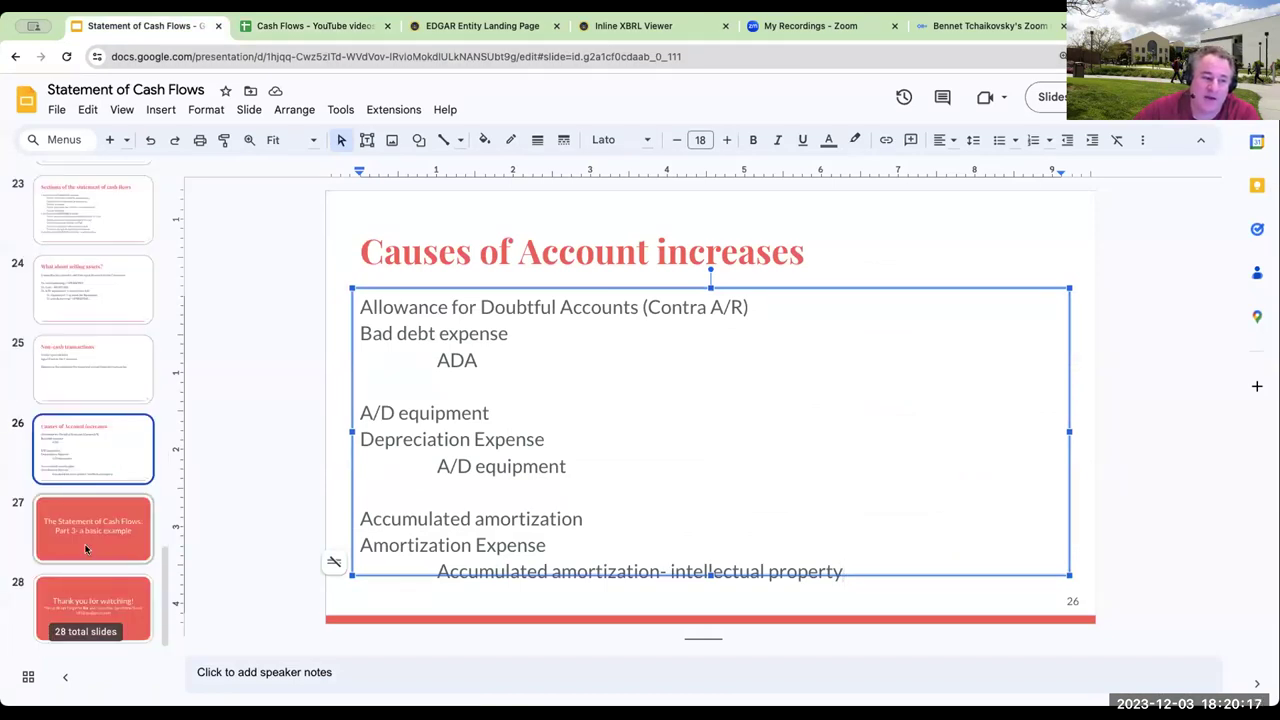
pyautogui.click(86, 549)
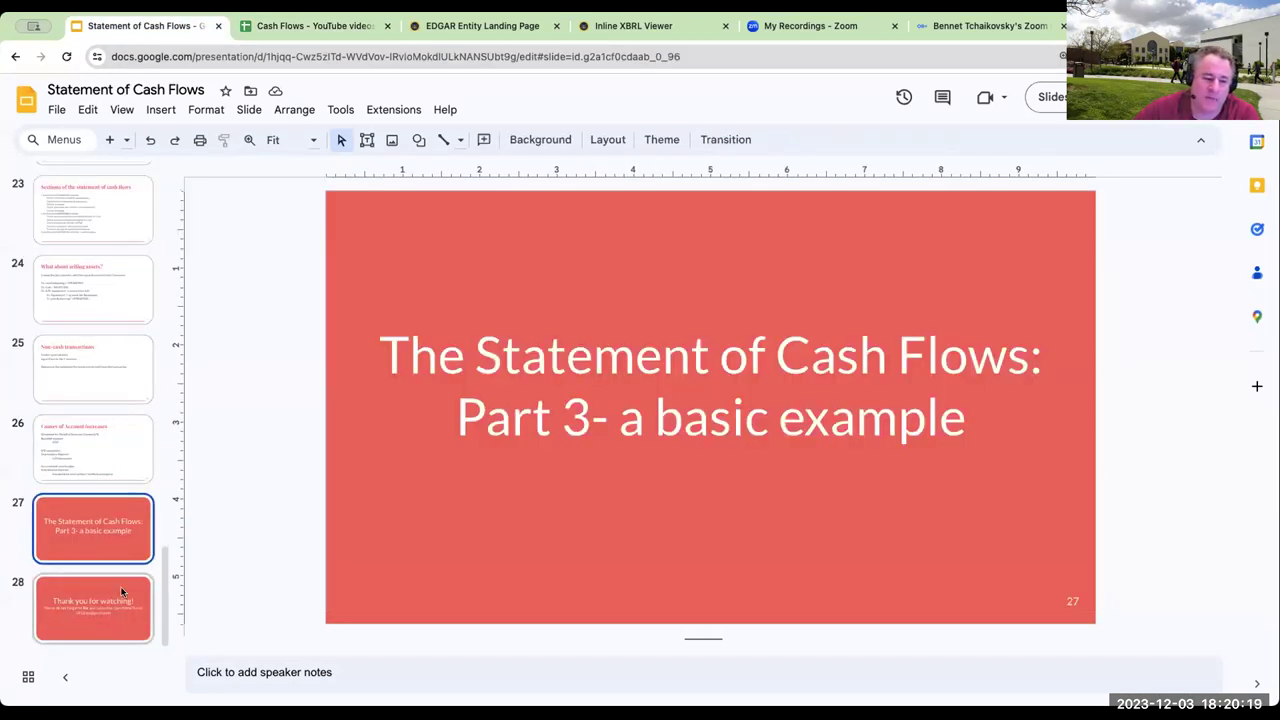
pyautogui.click(126, 625)
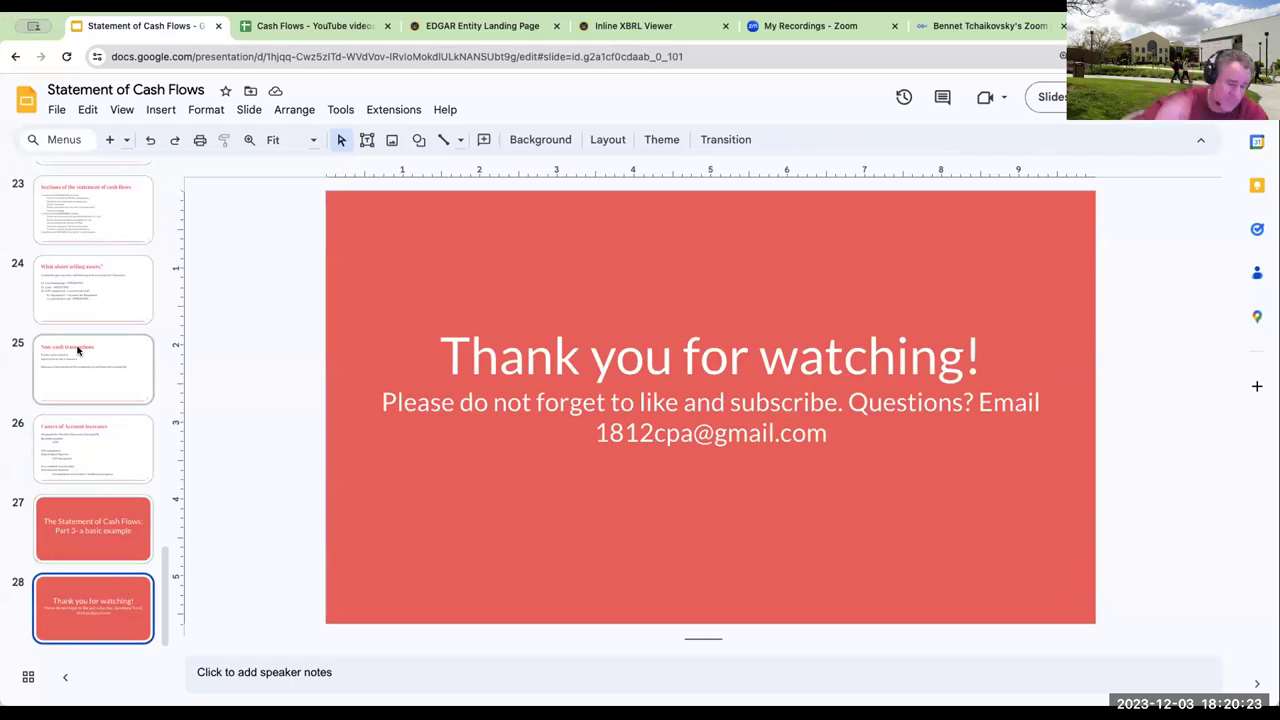
pyautogui.scroll(3, 95, 303)
pyautogui.click(104, 275)
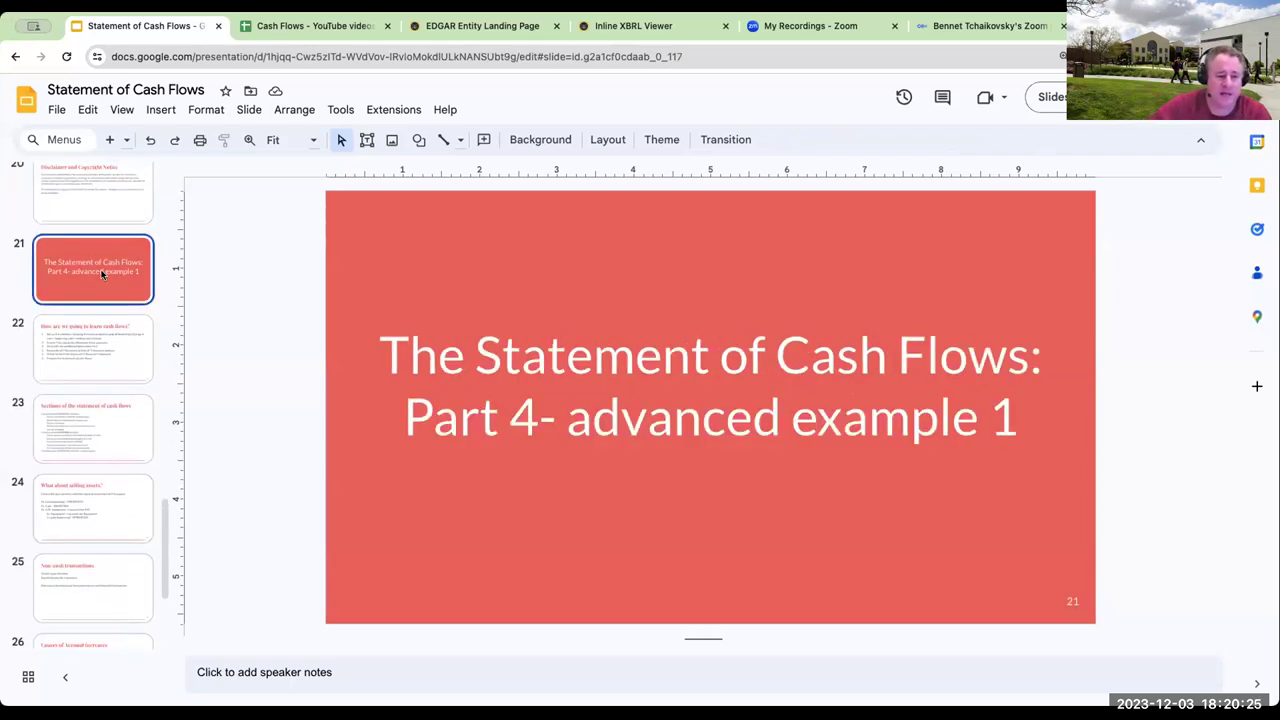
pyautogui.scroll(-3, 65, 410)
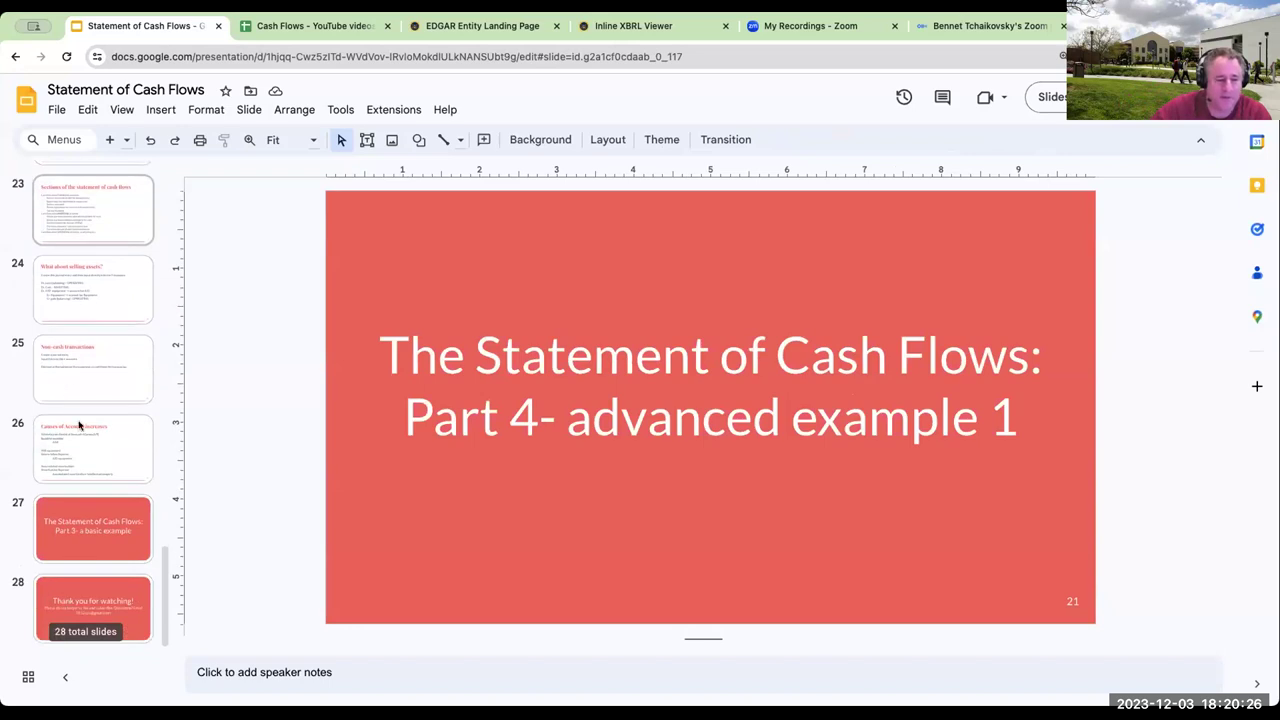
pyautogui.click(110, 605)
pyautogui.click(1045, 97)
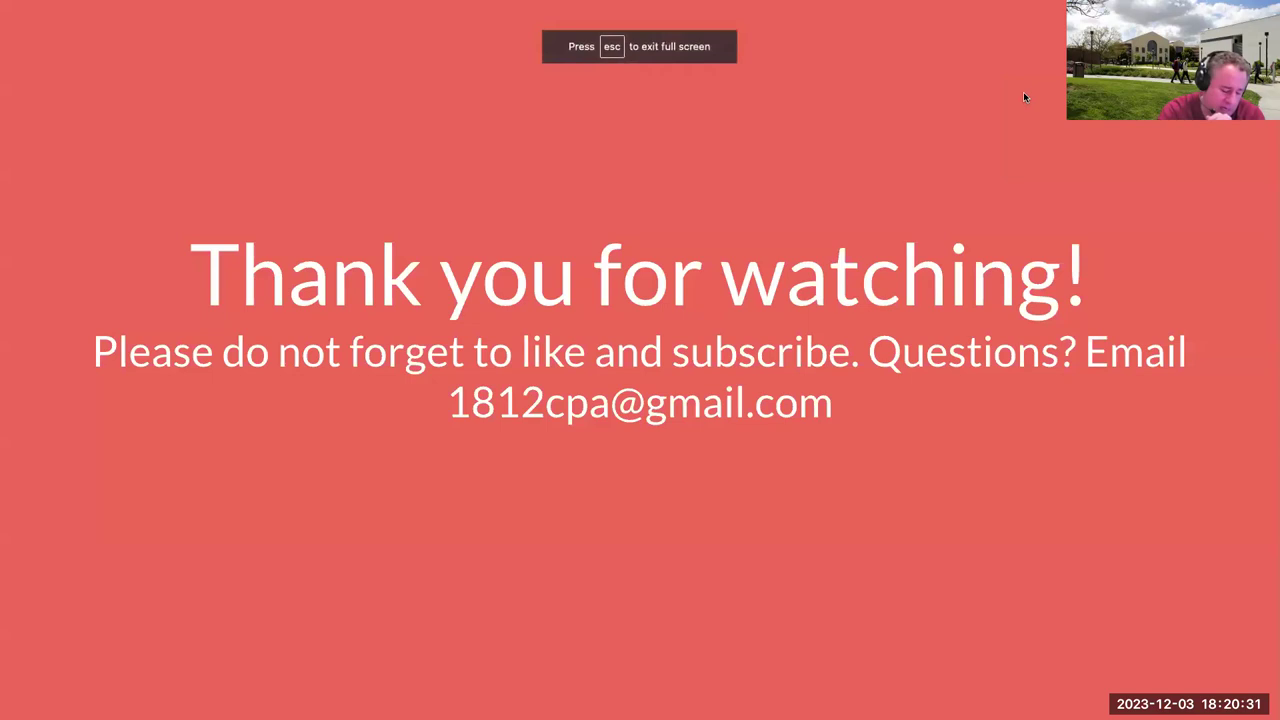